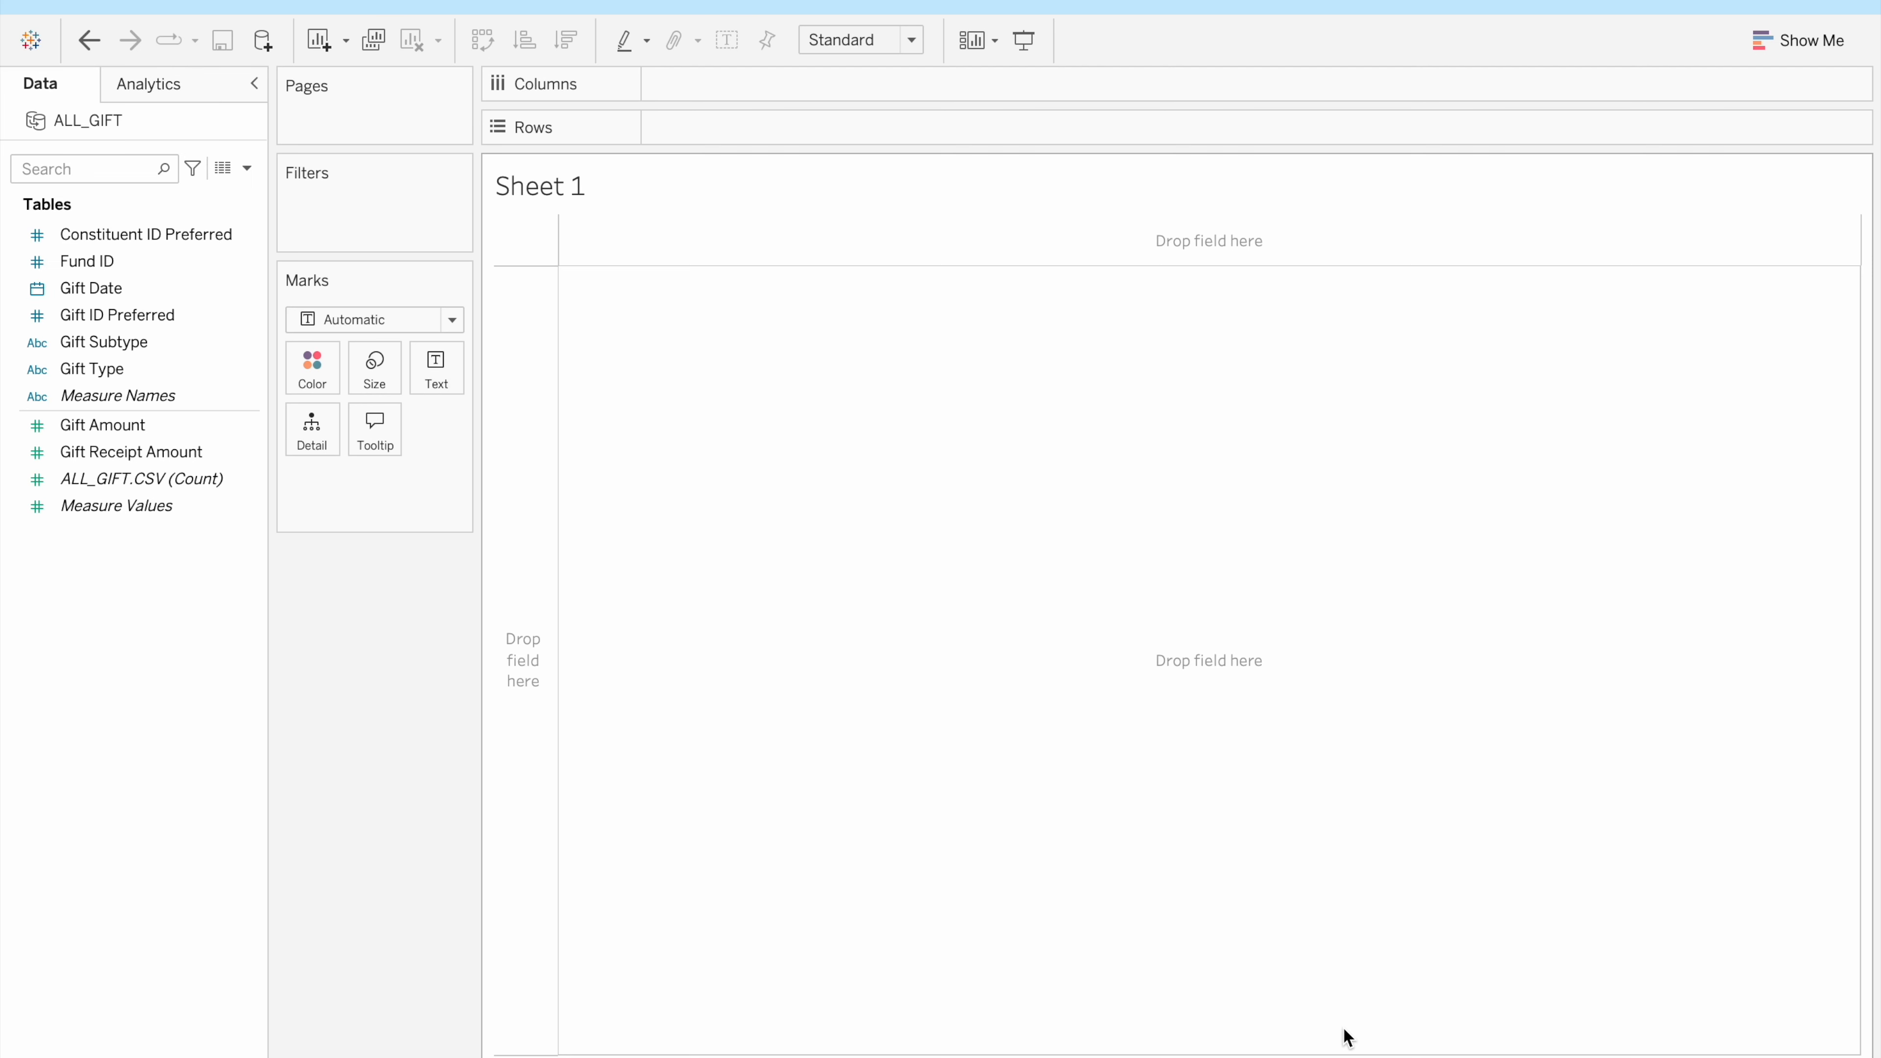
Switch to the Calculated Fields used document in Google Docs and copy the First Gift Date formula
key(ctrl+Right)
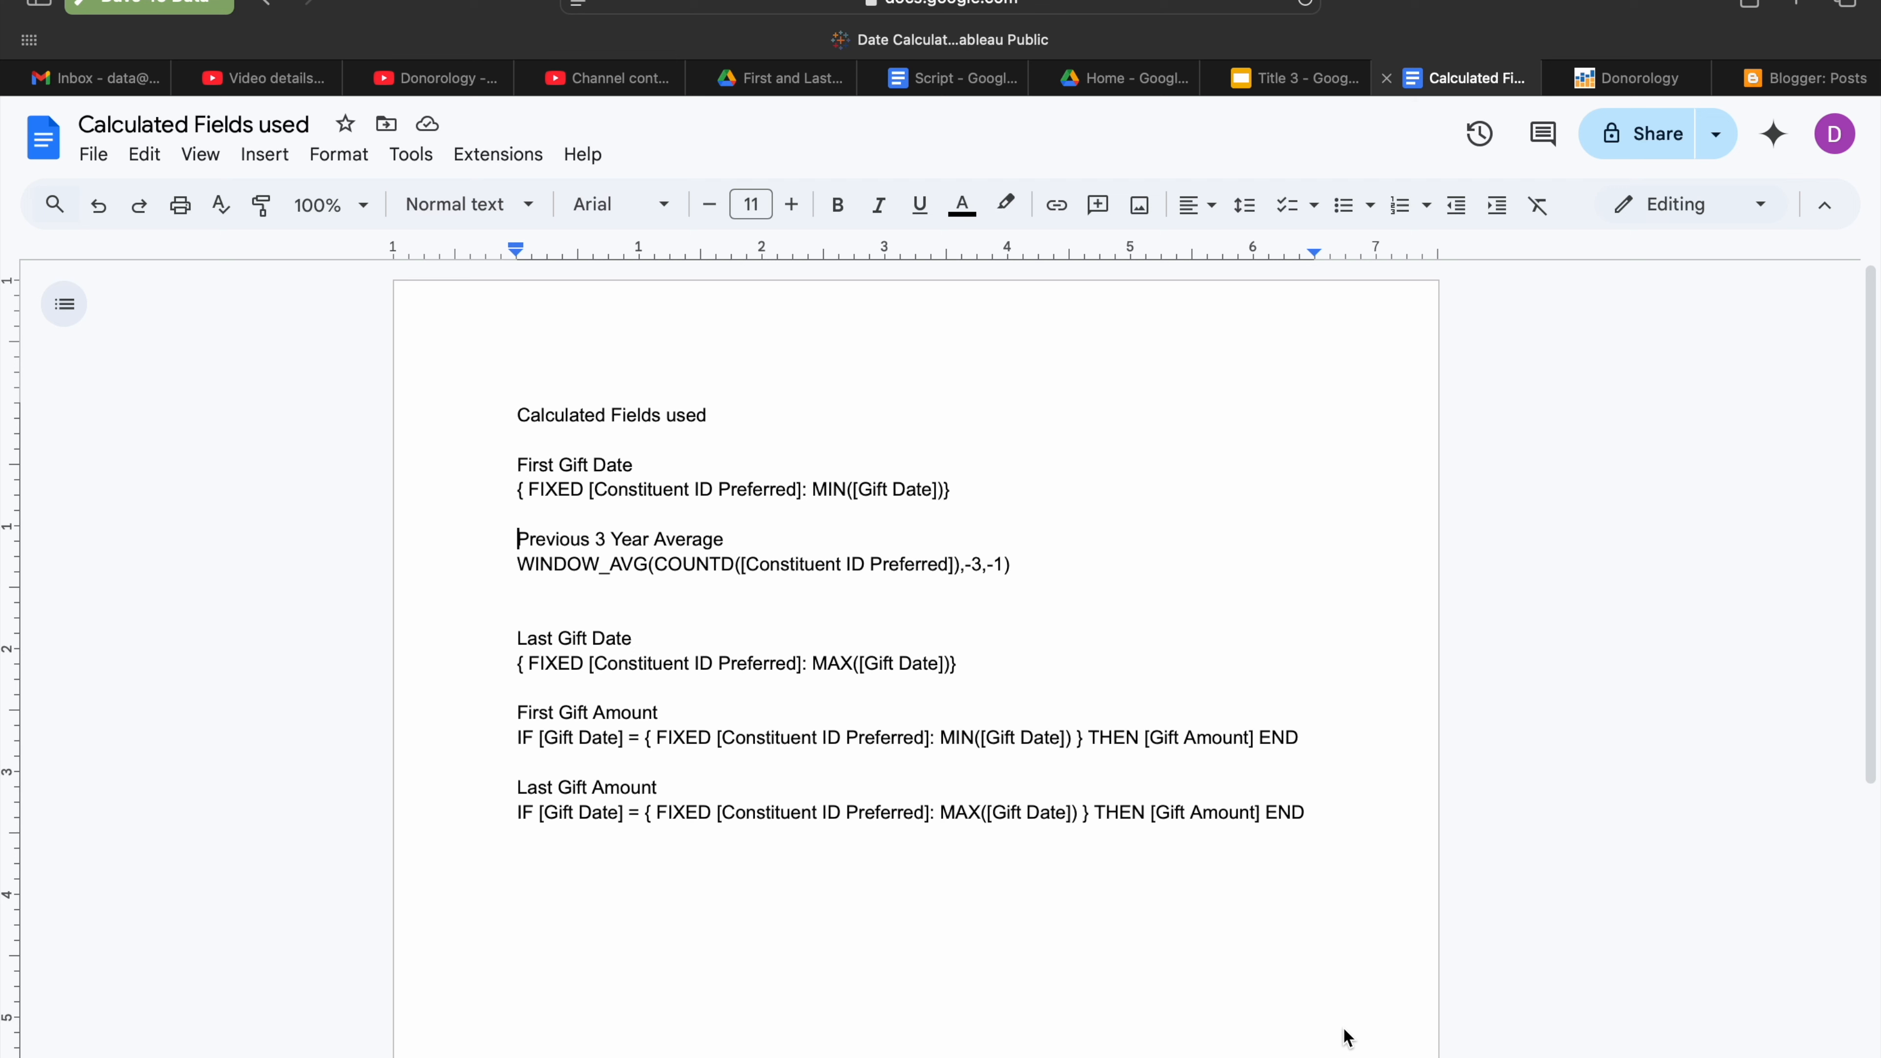
drag(514, 483, 1080, 498)
key(ctrl+c)
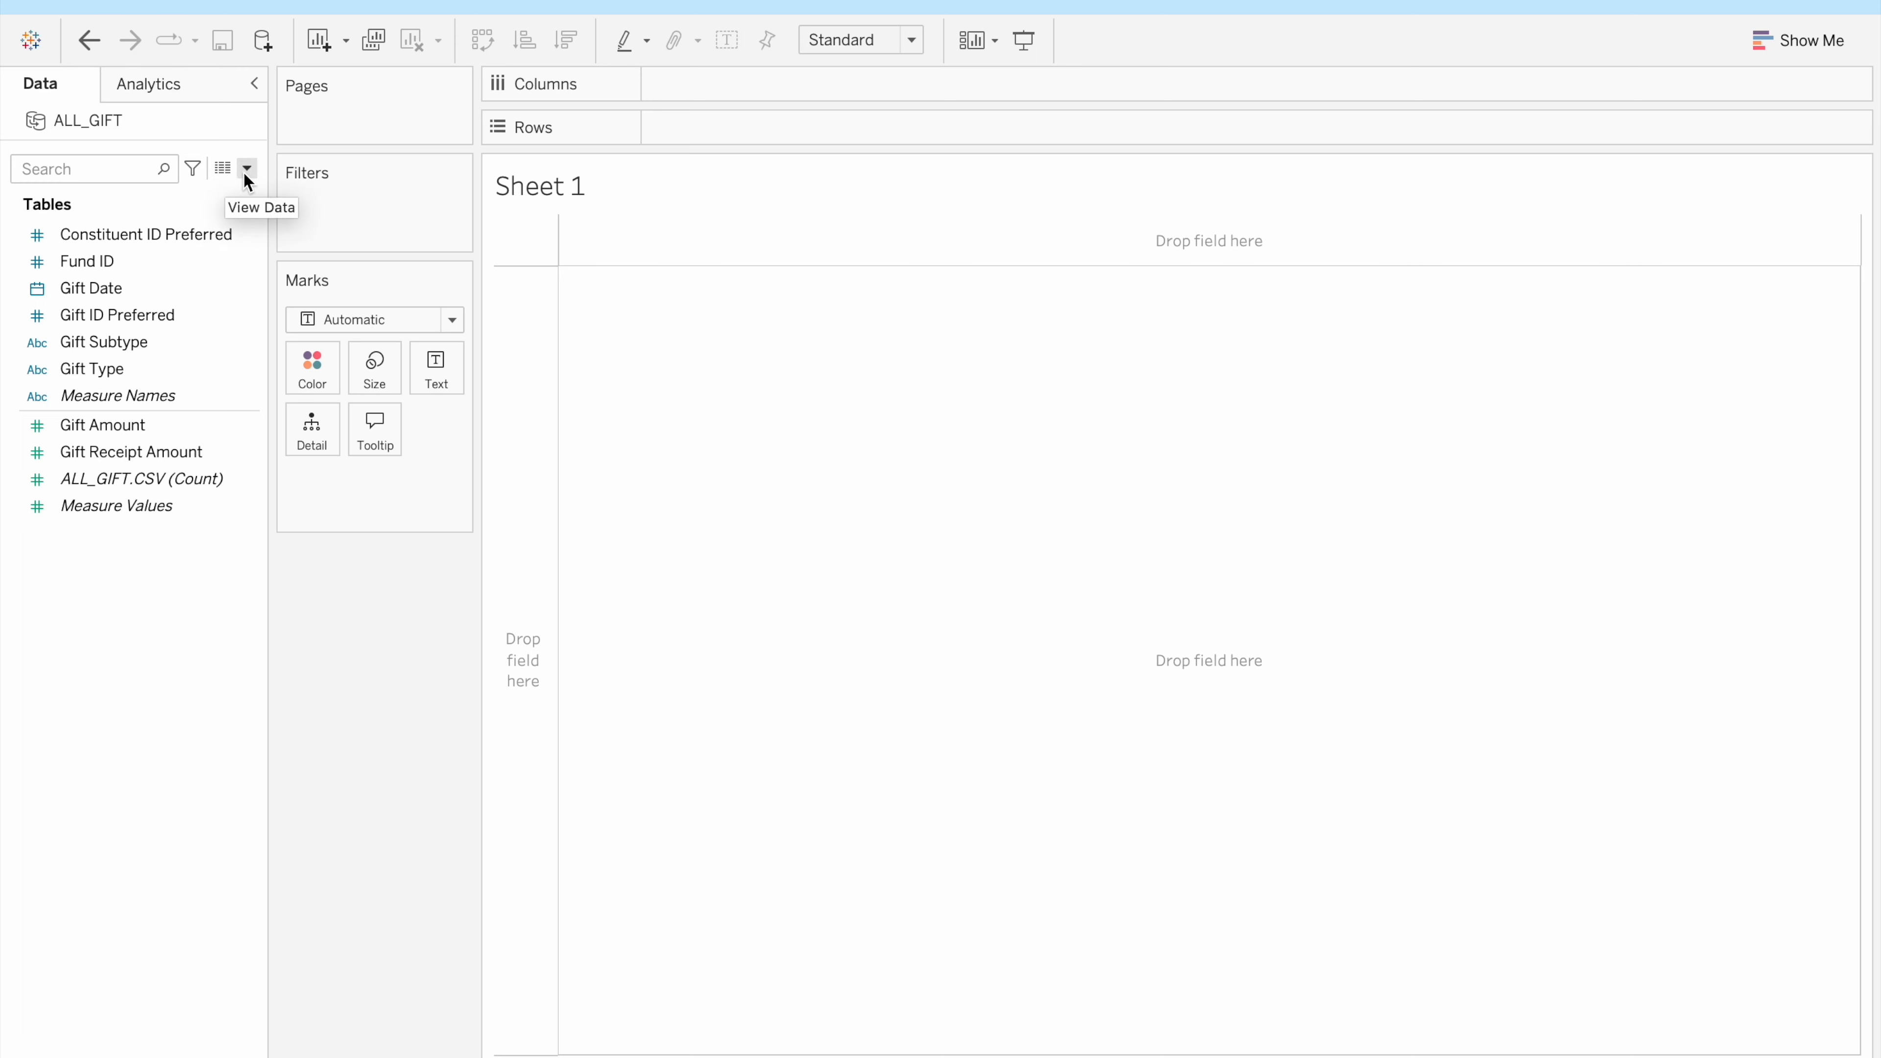
Create a calculated field named First Gift Date in Tableau with the formula { FIXED [Constituent ID Preferred]: MIN([Gift Date])}
click(247, 169)
click(223, 191)
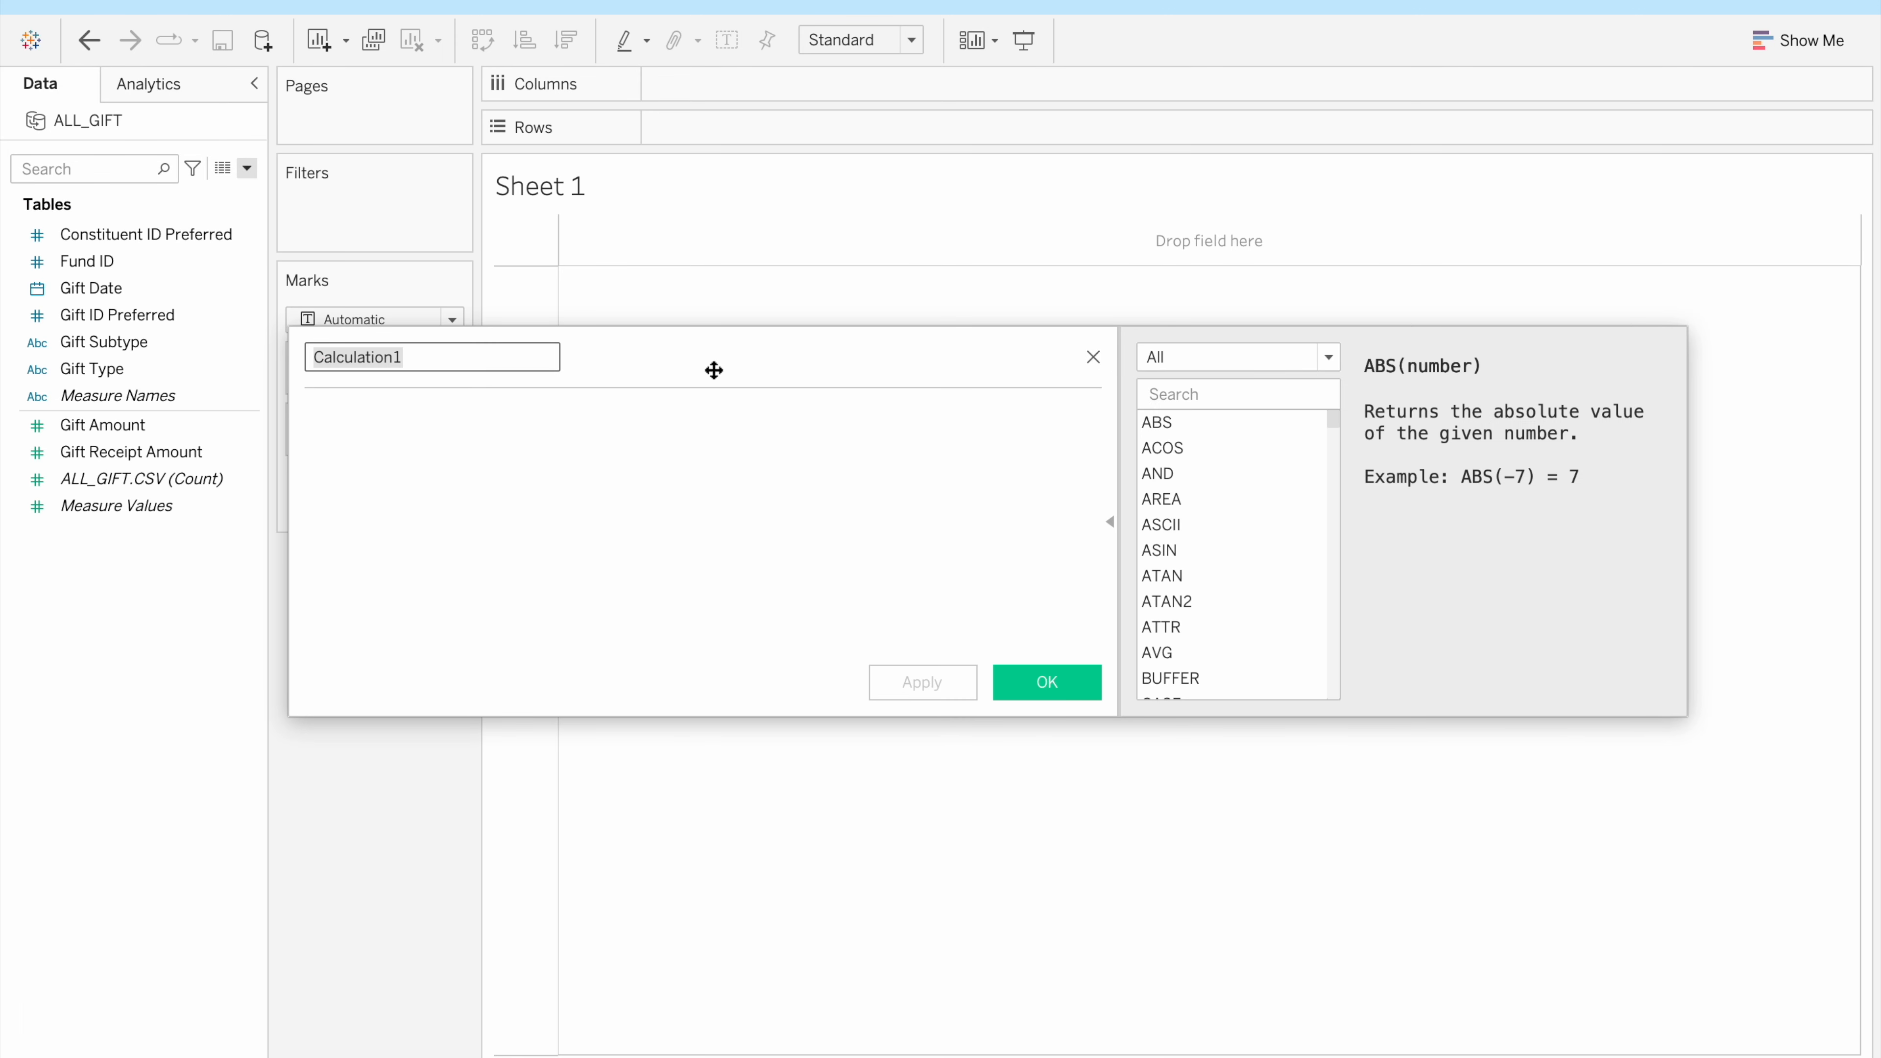
text(First G)
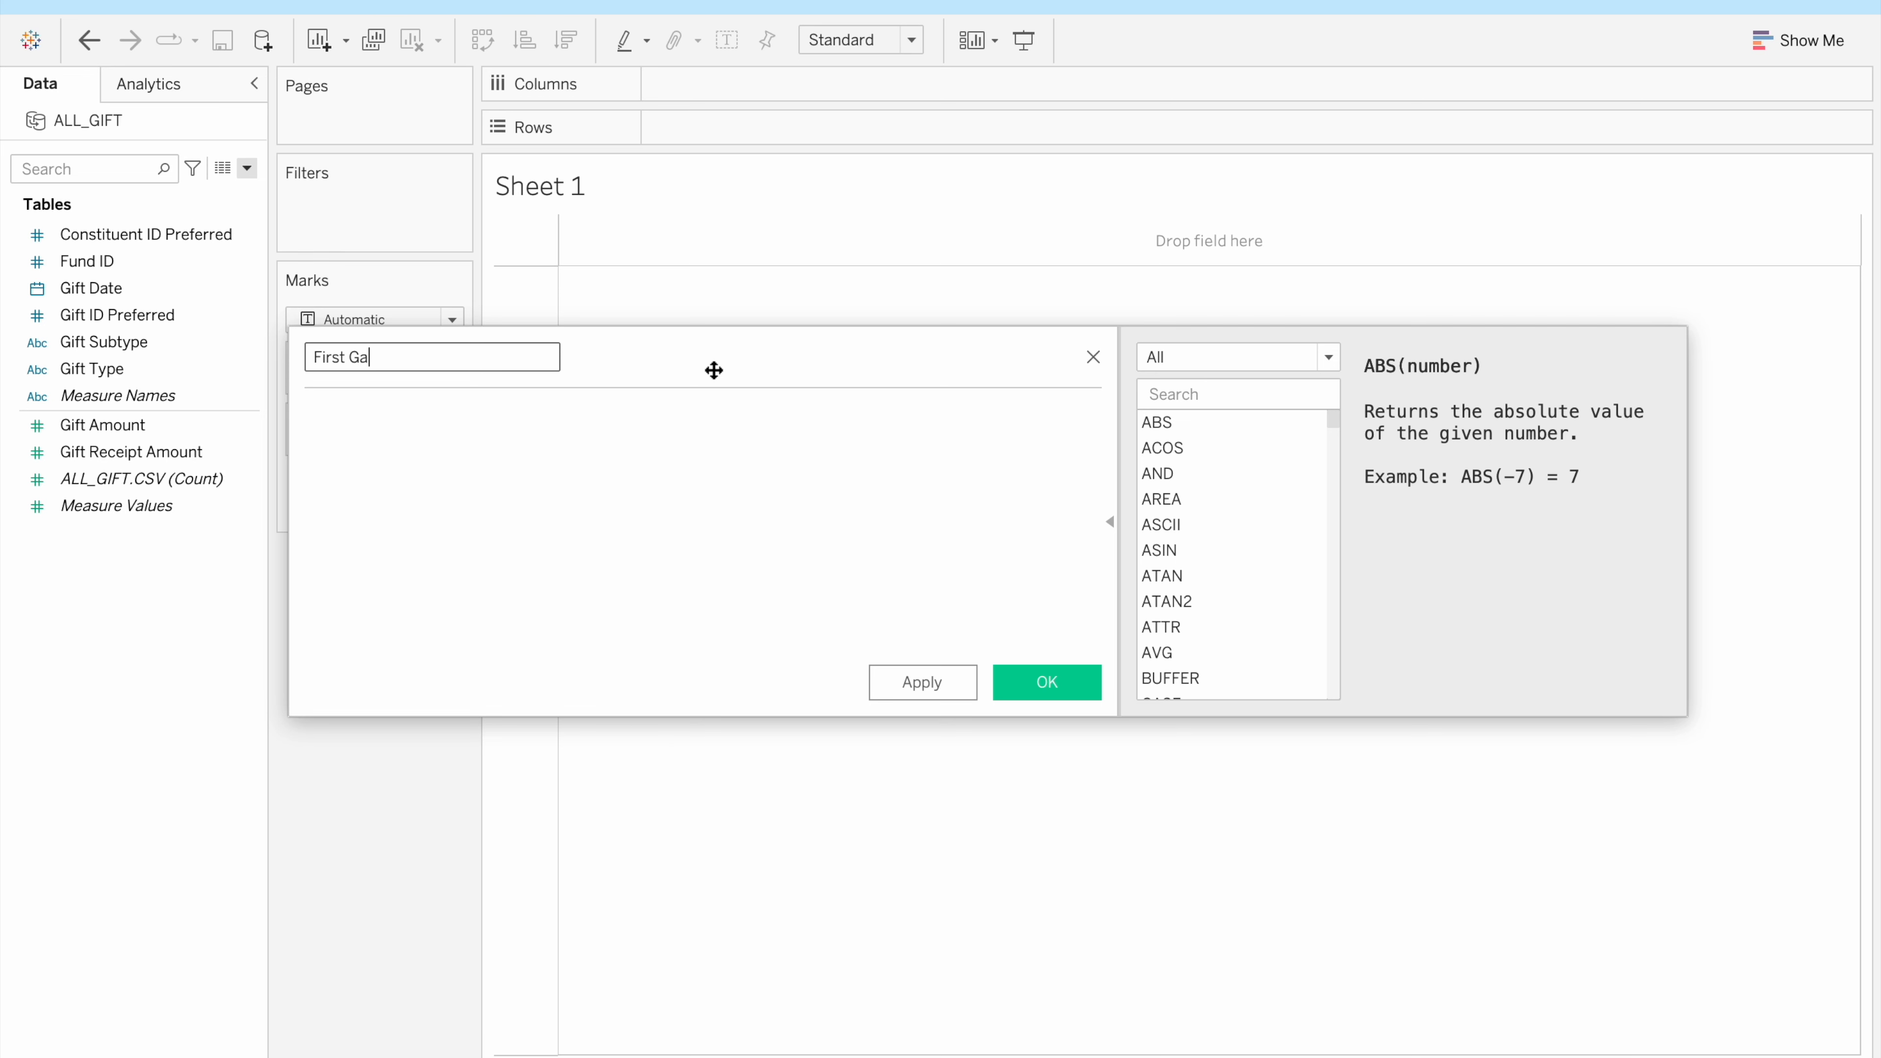
text(ift Date)
click(652, 458)
key(ctrl+v)
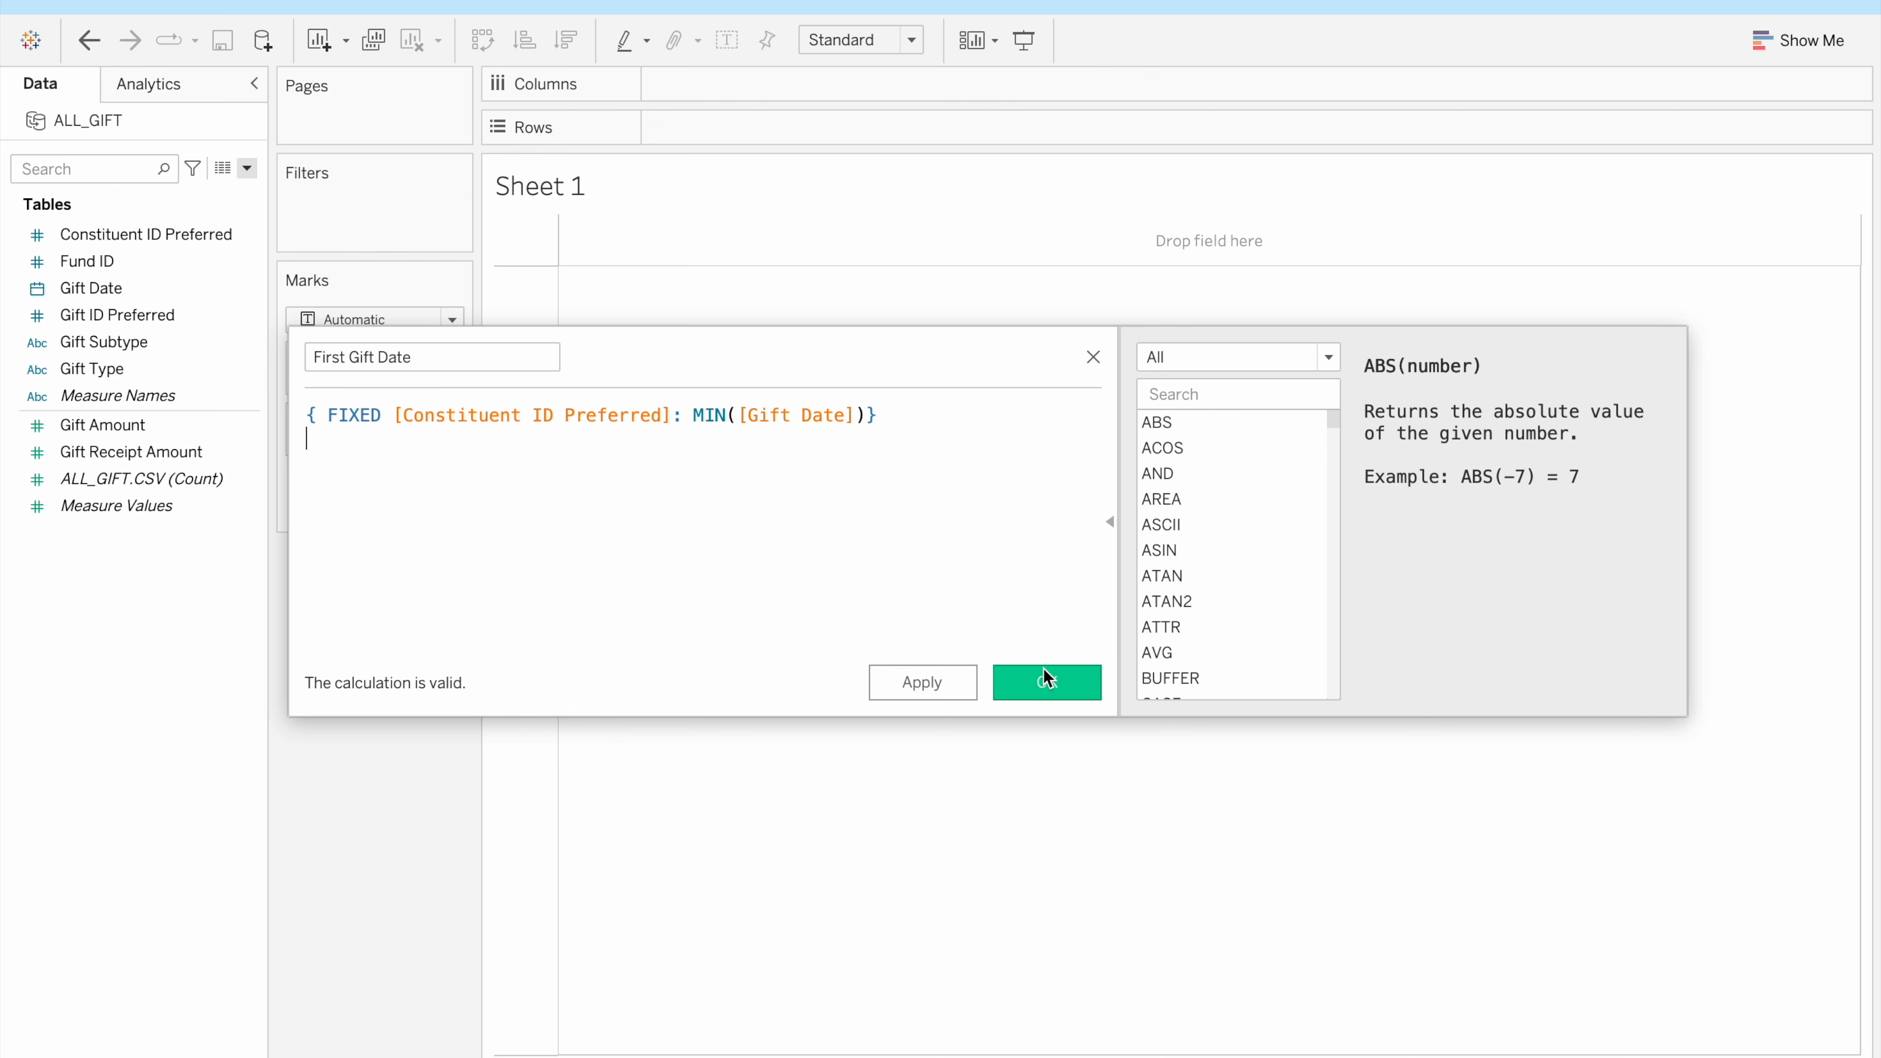
click(1044, 683)
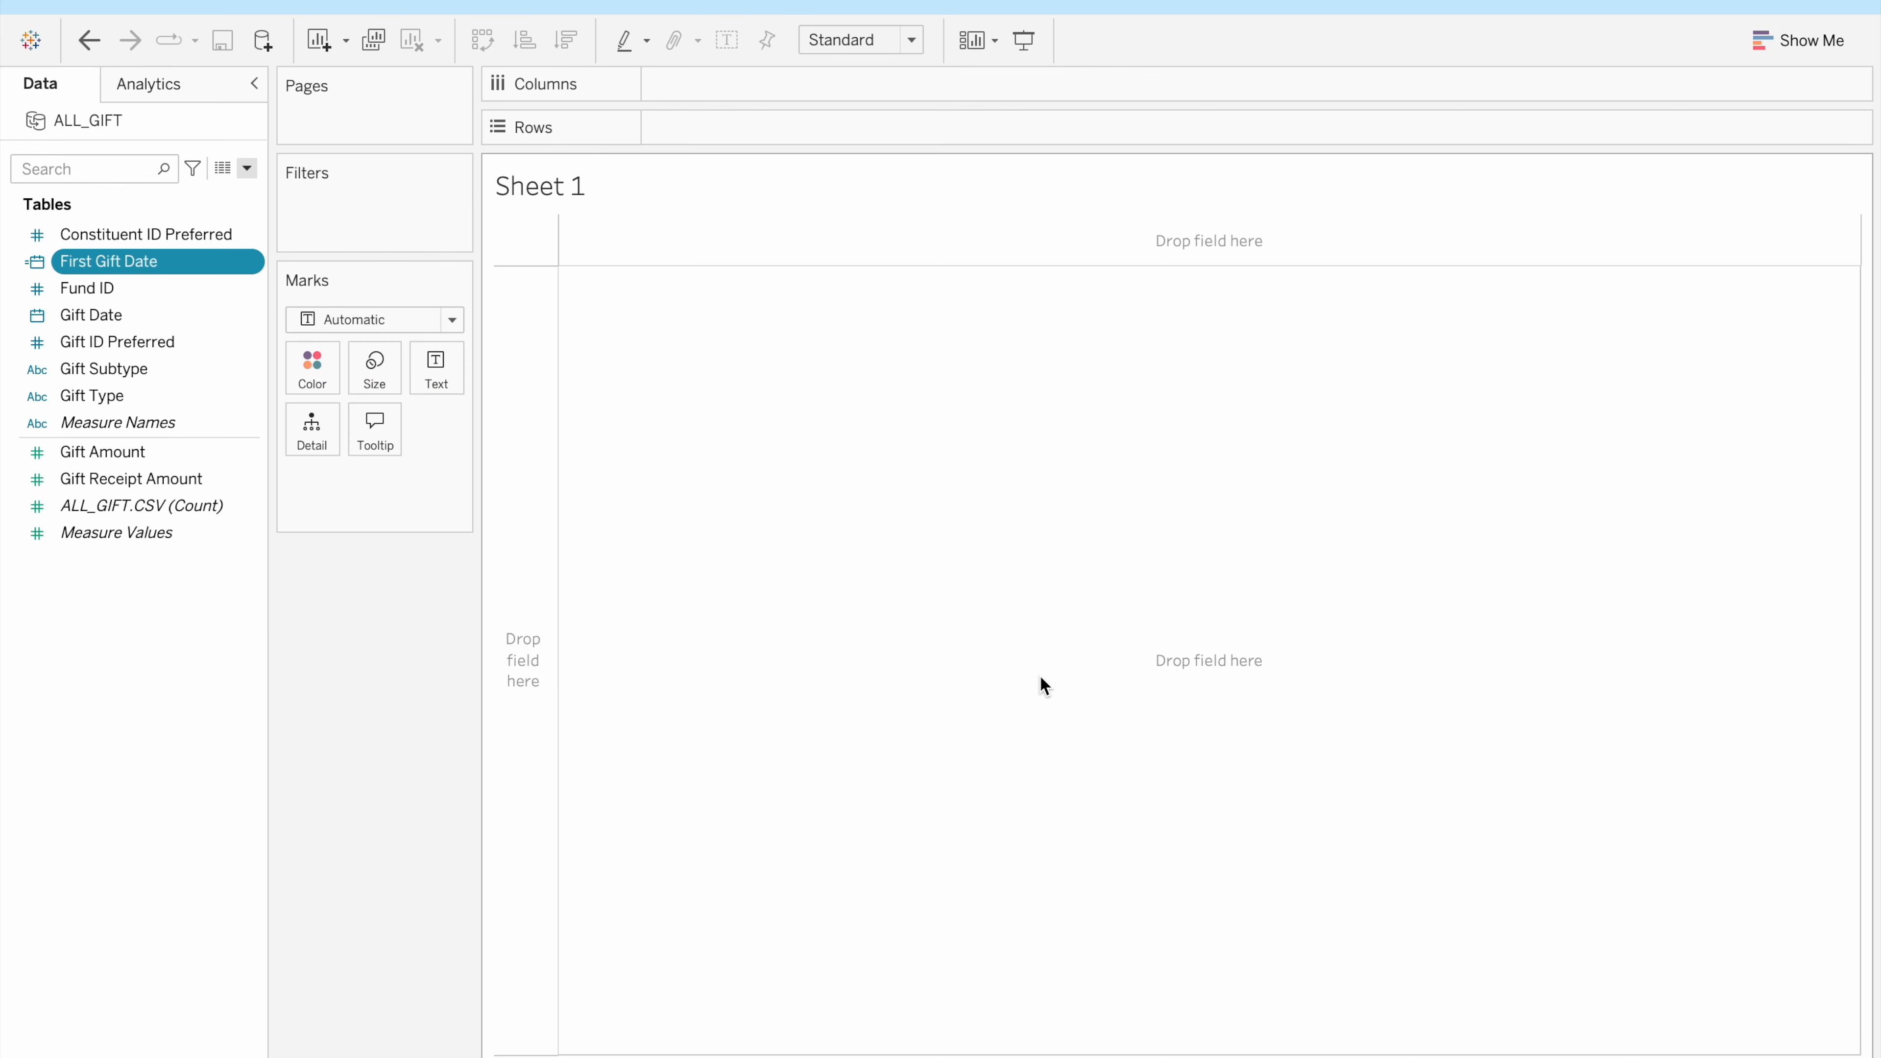
Copy the Previous 3 Year Average formula from the Google Docs document and return to Tableau
key(ctrl+Right)
drag(511, 564, 1046, 575)
key(ctrl+c)
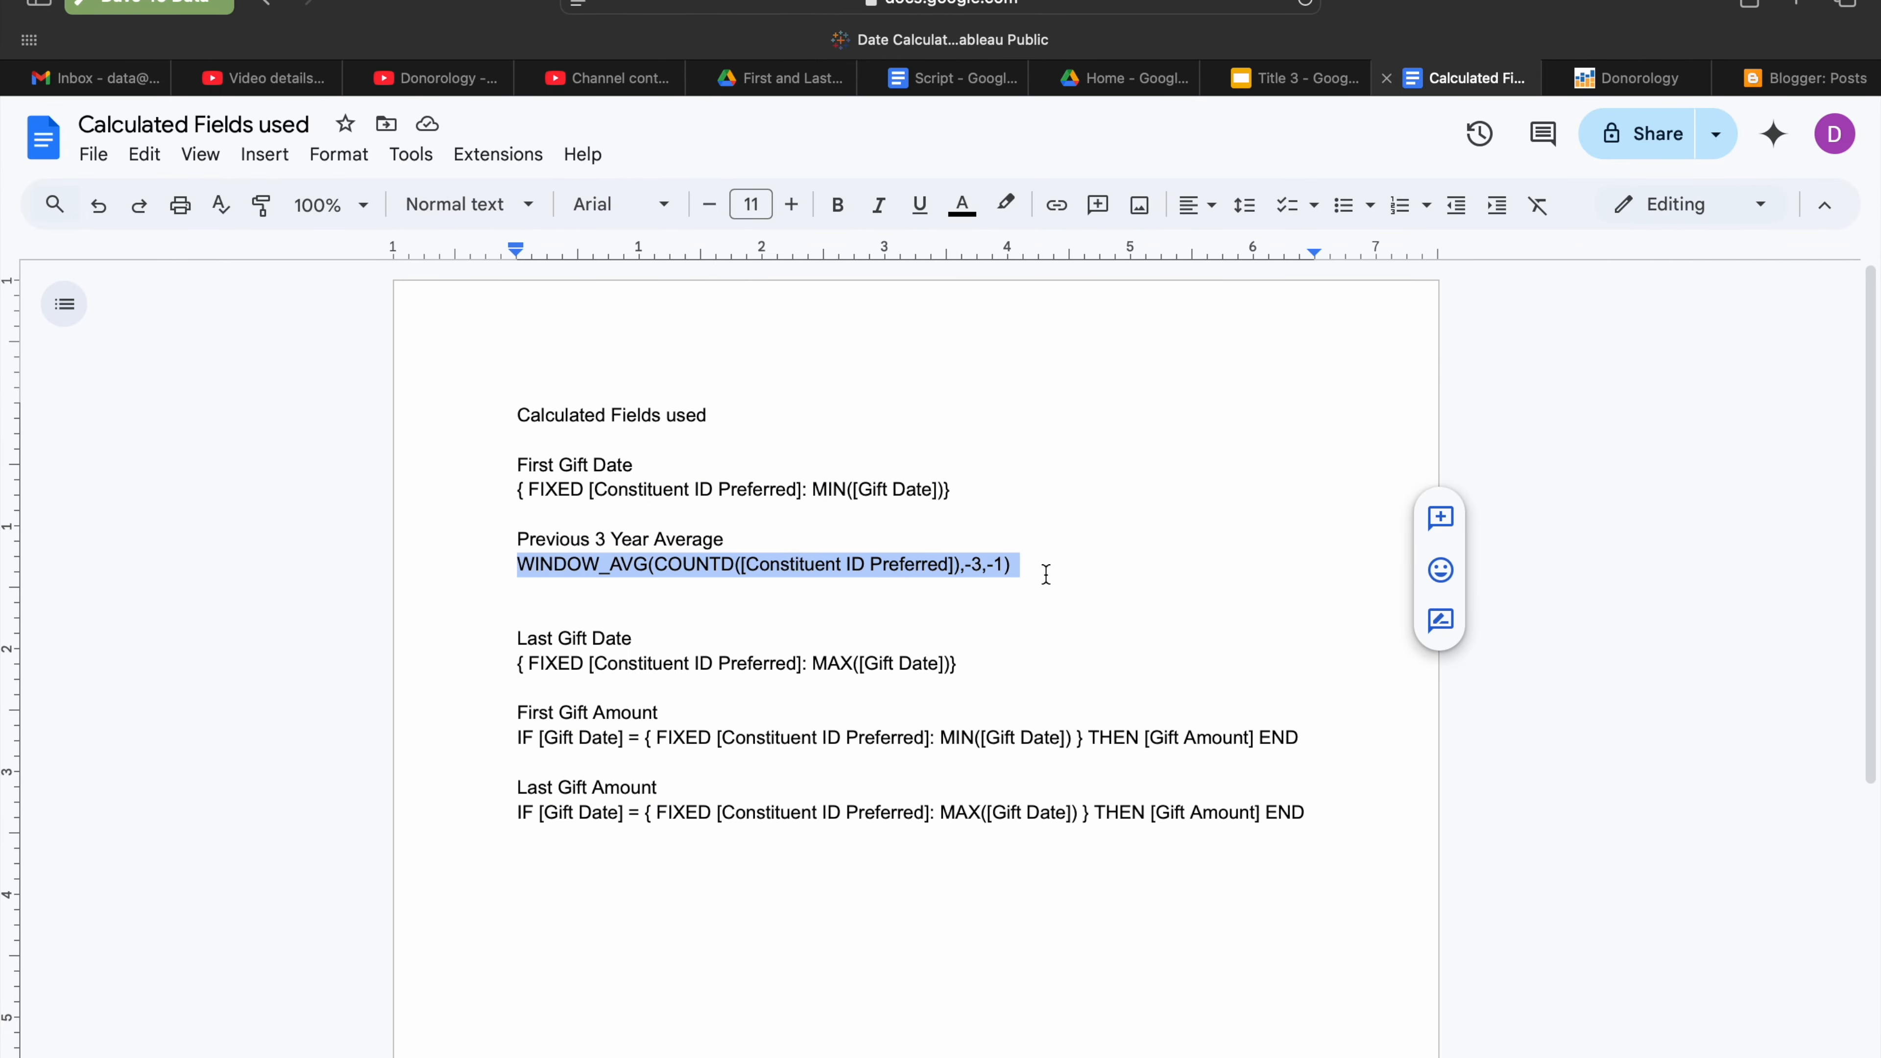
key(ctrl+Left)
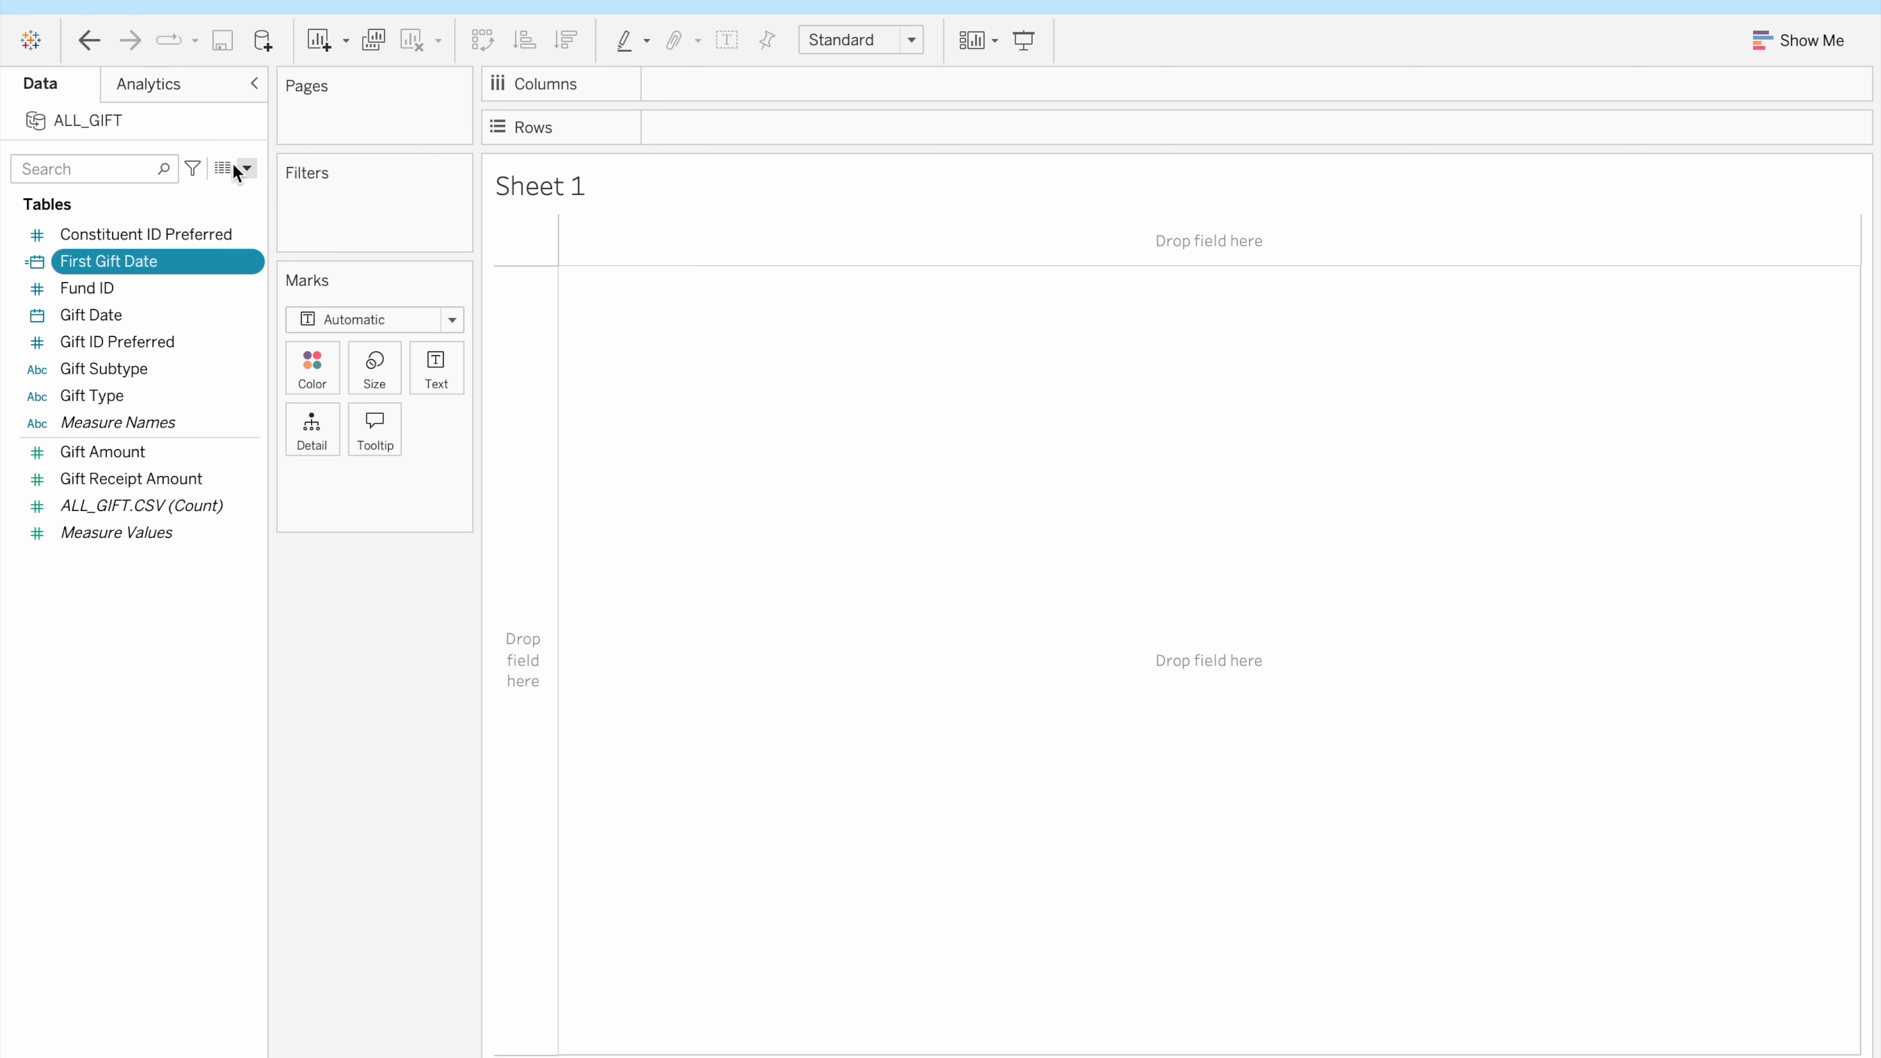
Start a calculated field named Previous 3 year average with the formula WINDOW_AVG(COUNTD([Constituent ID Preferred]),-3,-1)
click(247, 169)
click(230, 184)
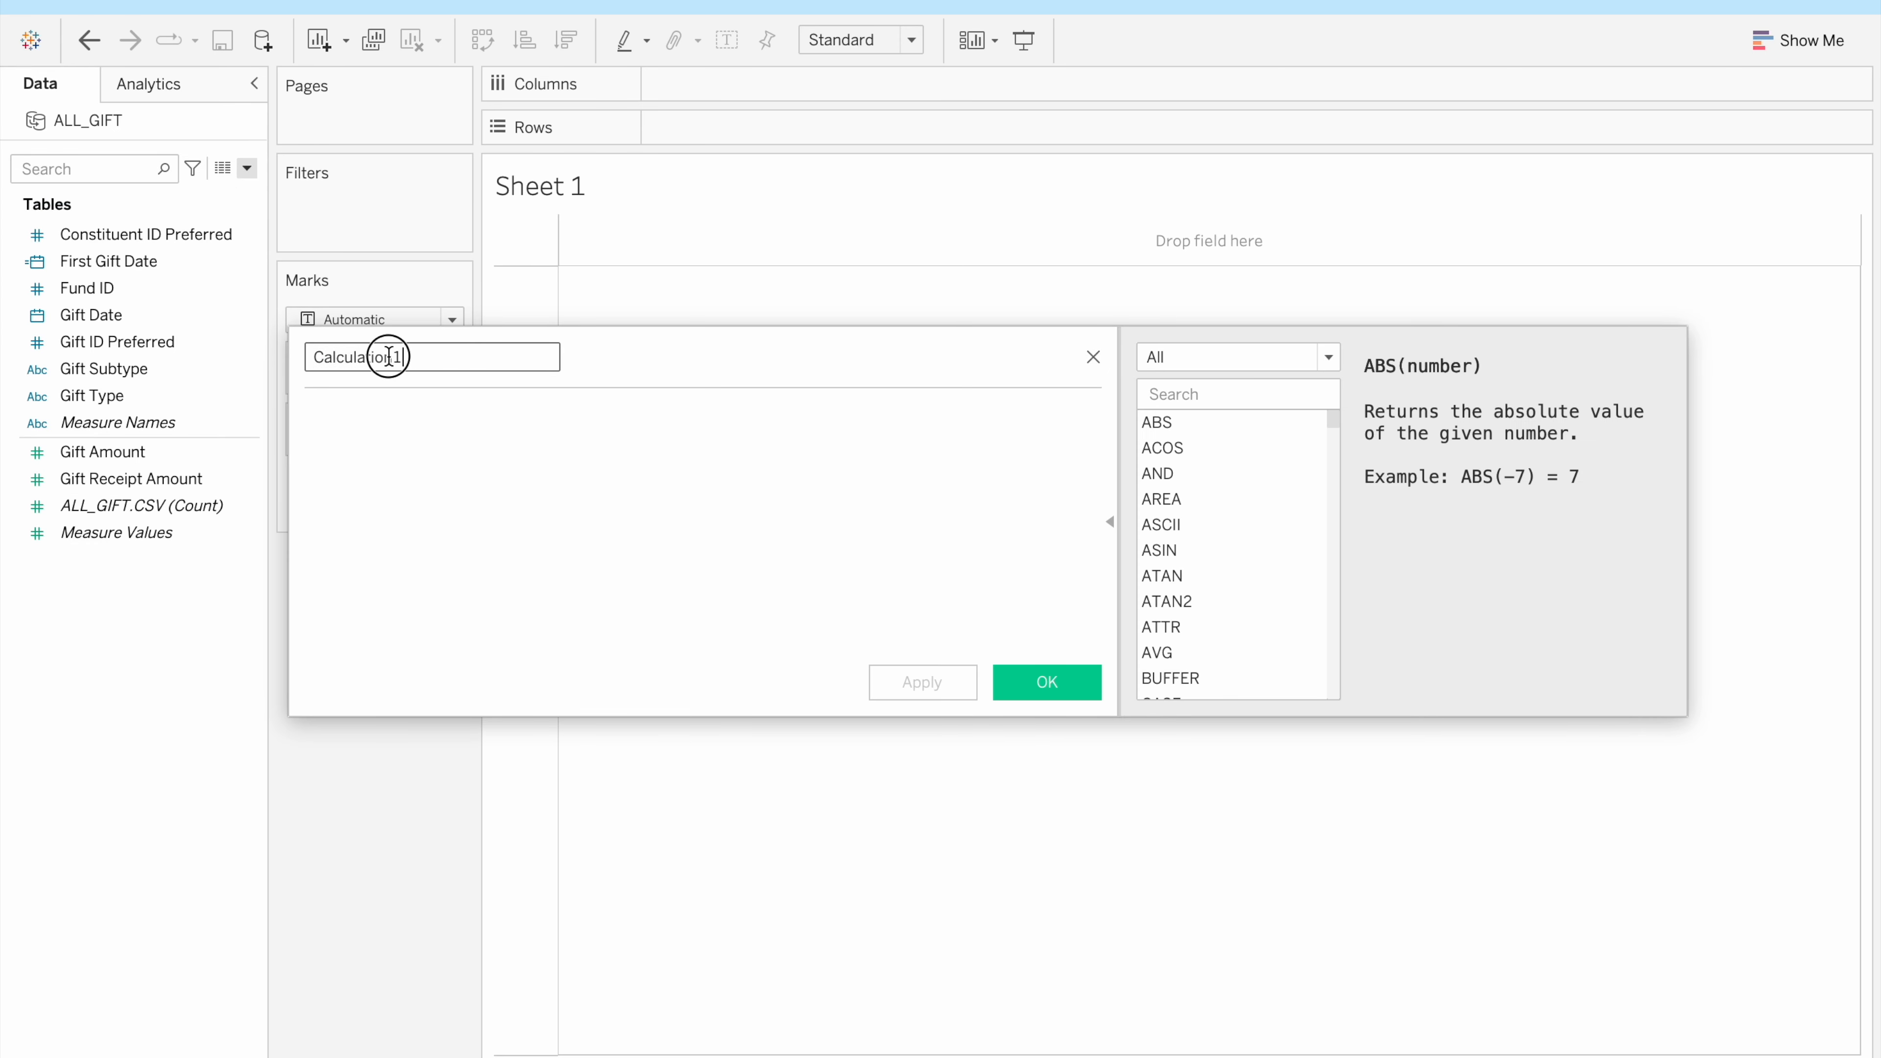
click(252, 344)
text(Pre)
key(BackSpace)
key(BackSpace)
text(revious 3 year average)
click(514, 450)
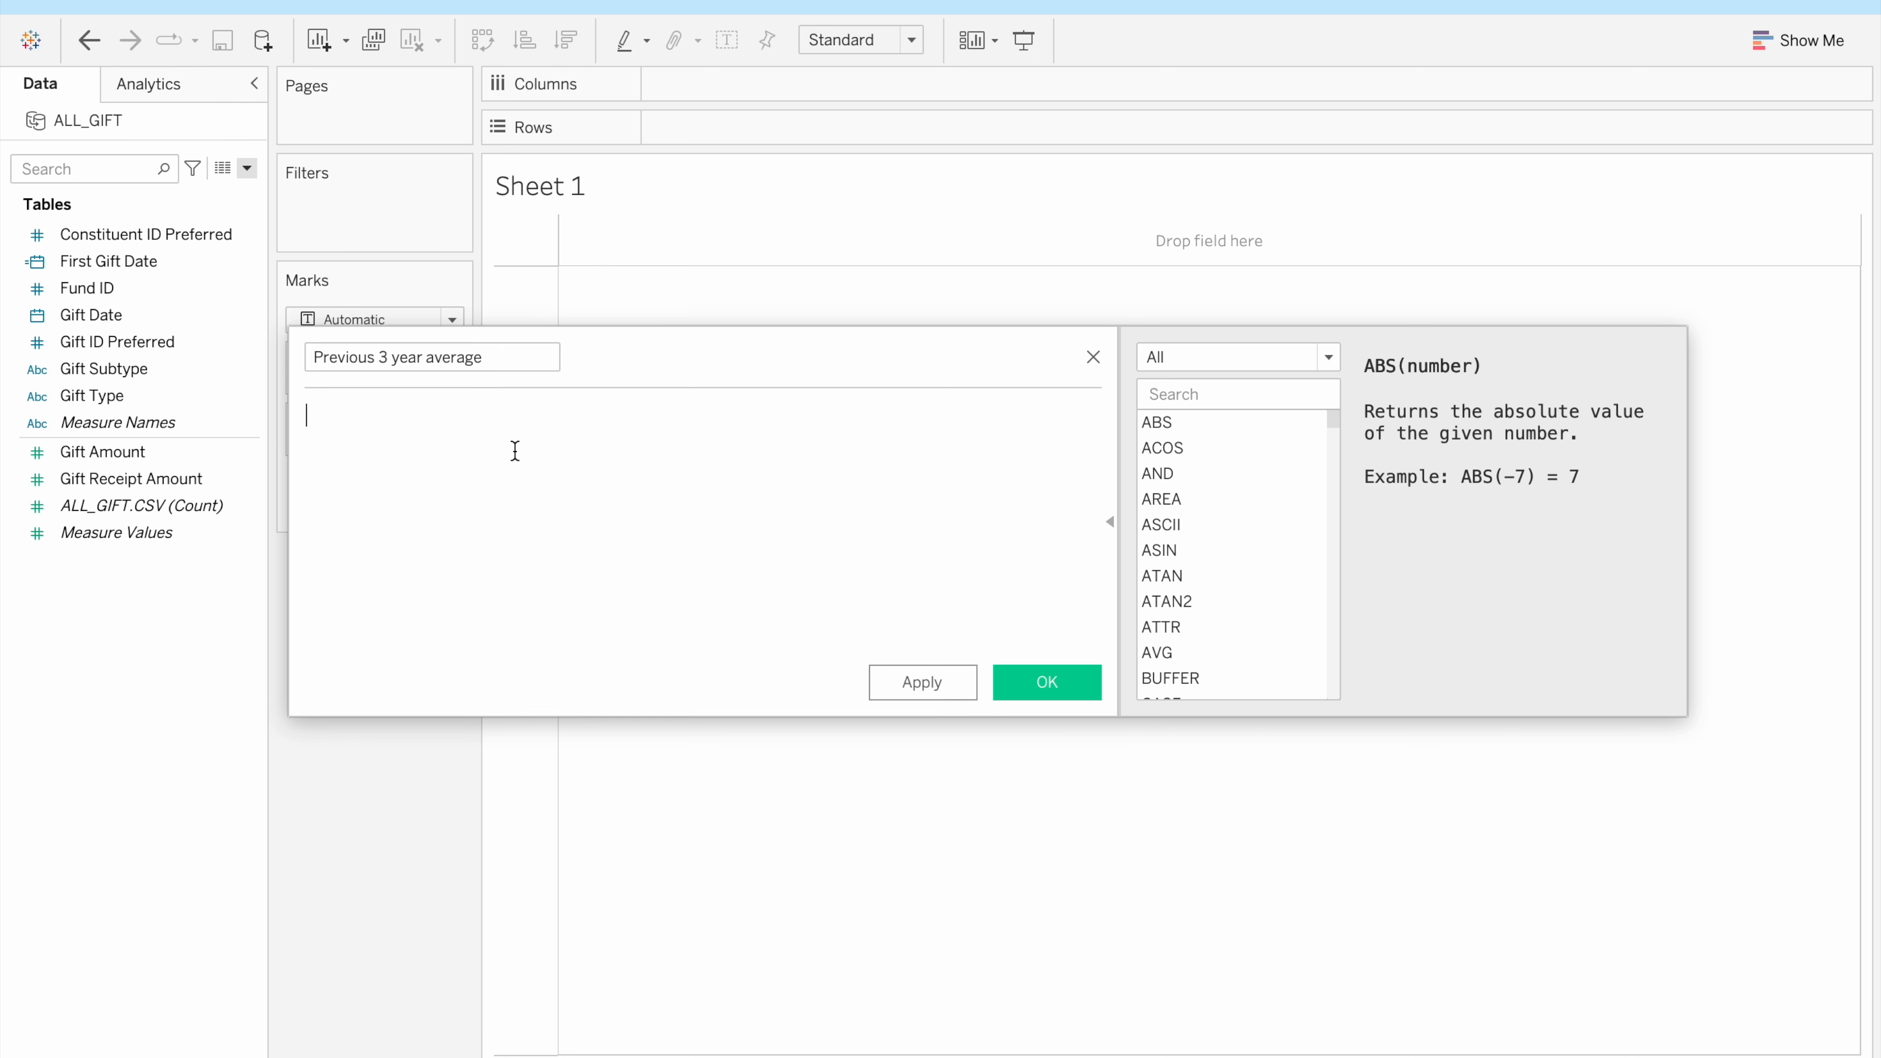
key(ctrl+v)
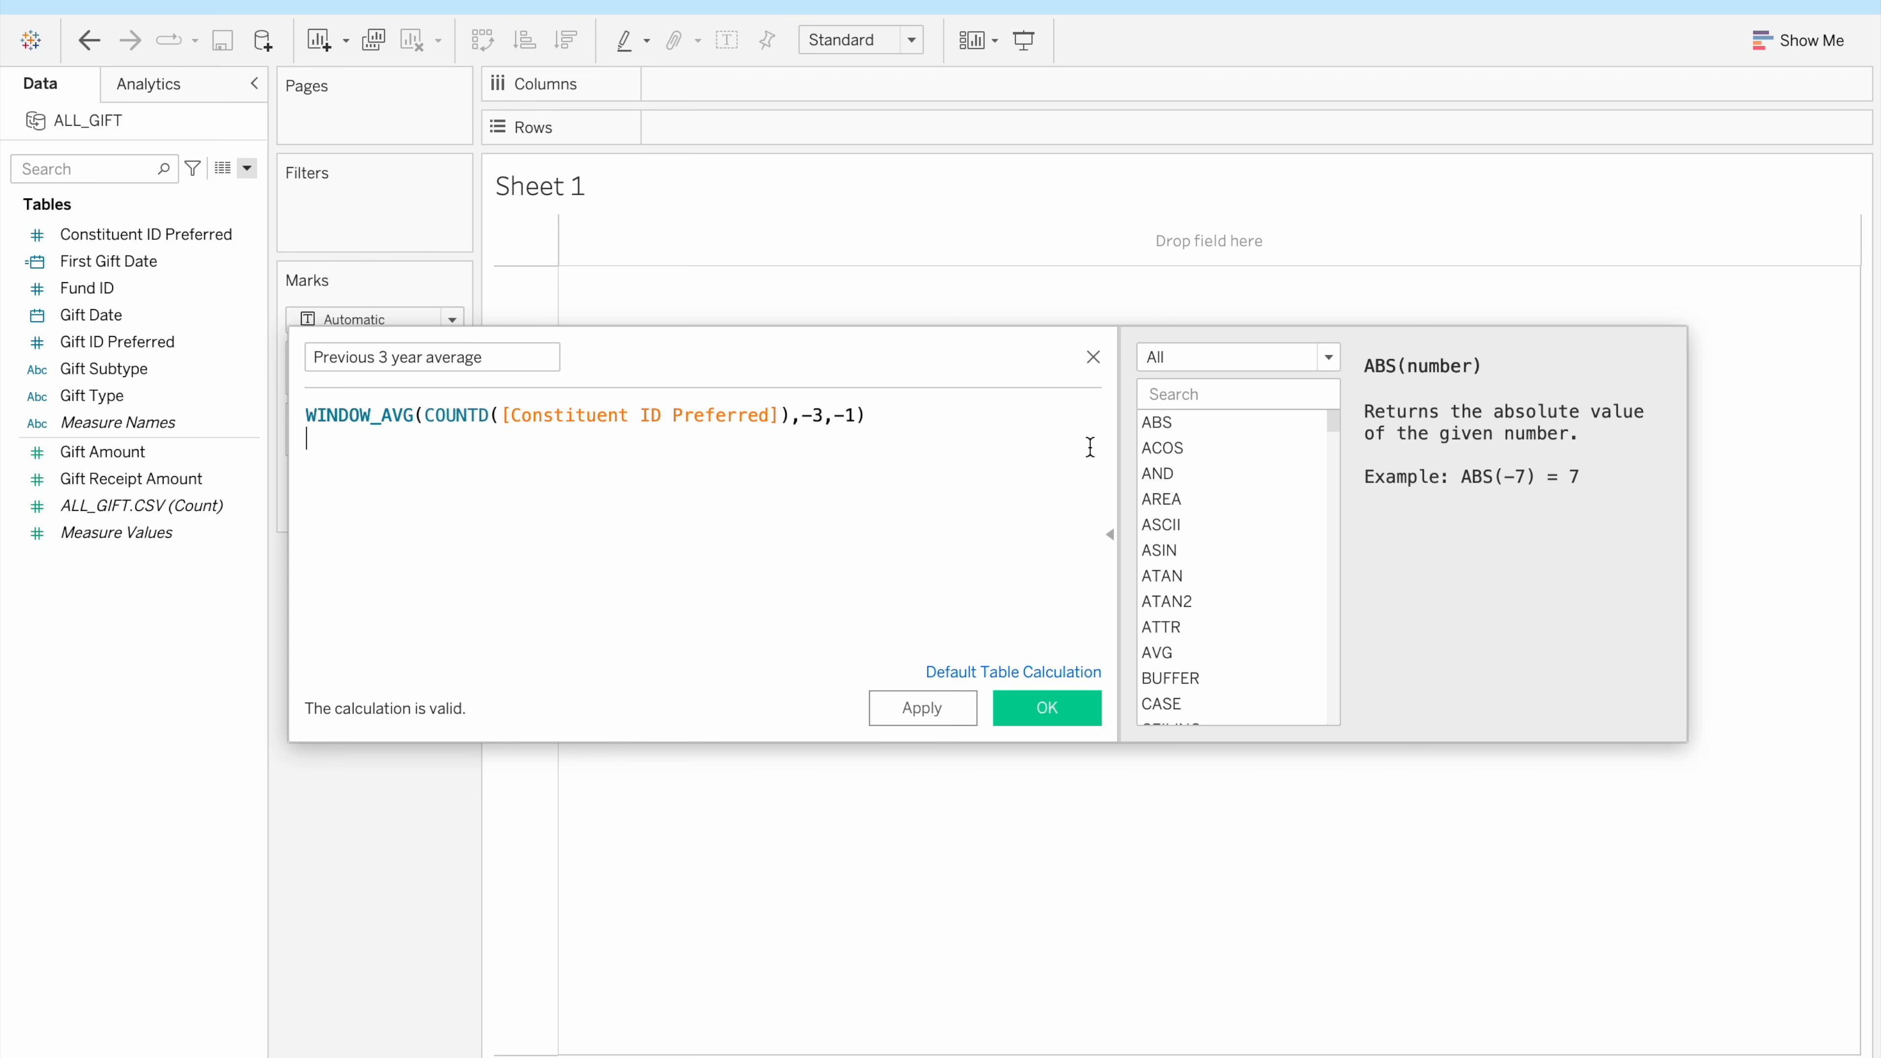
Read the function reference for WINDOW_AVG, including its start and end offsets and the example
click(1108, 537)
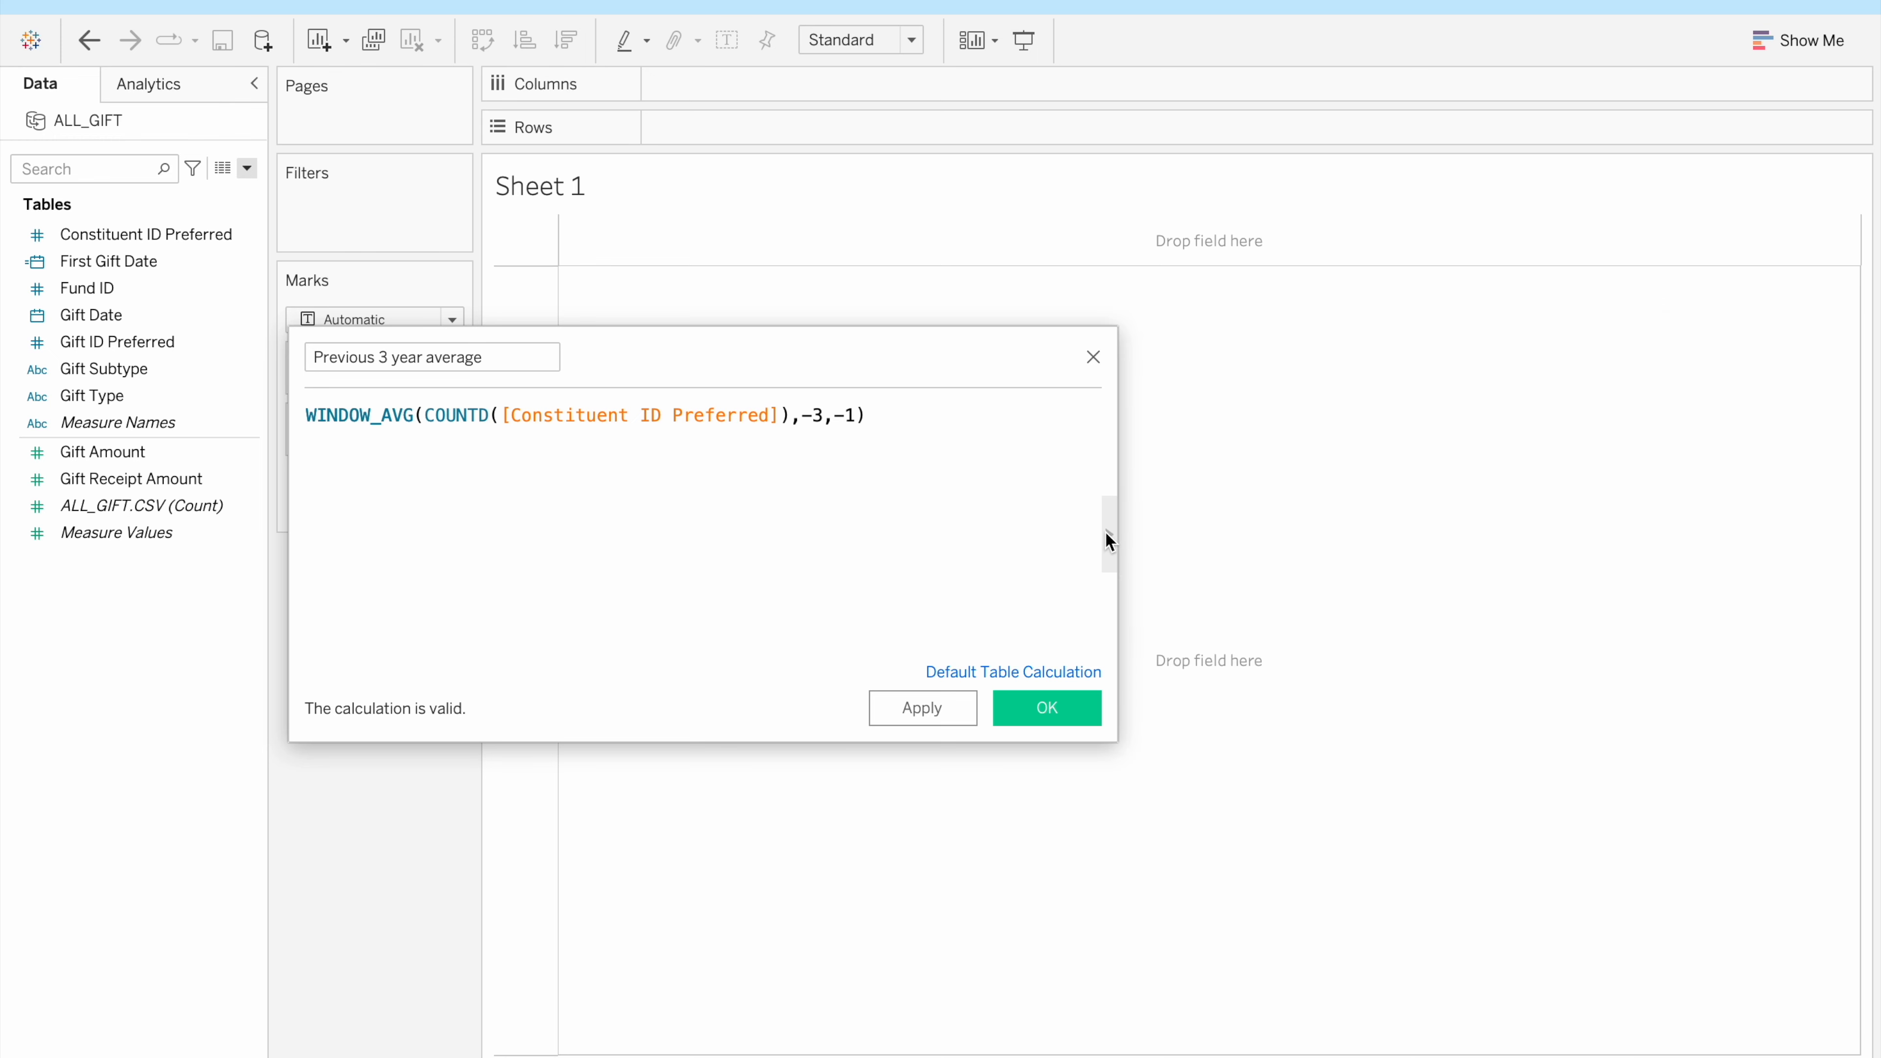
click(1108, 538)
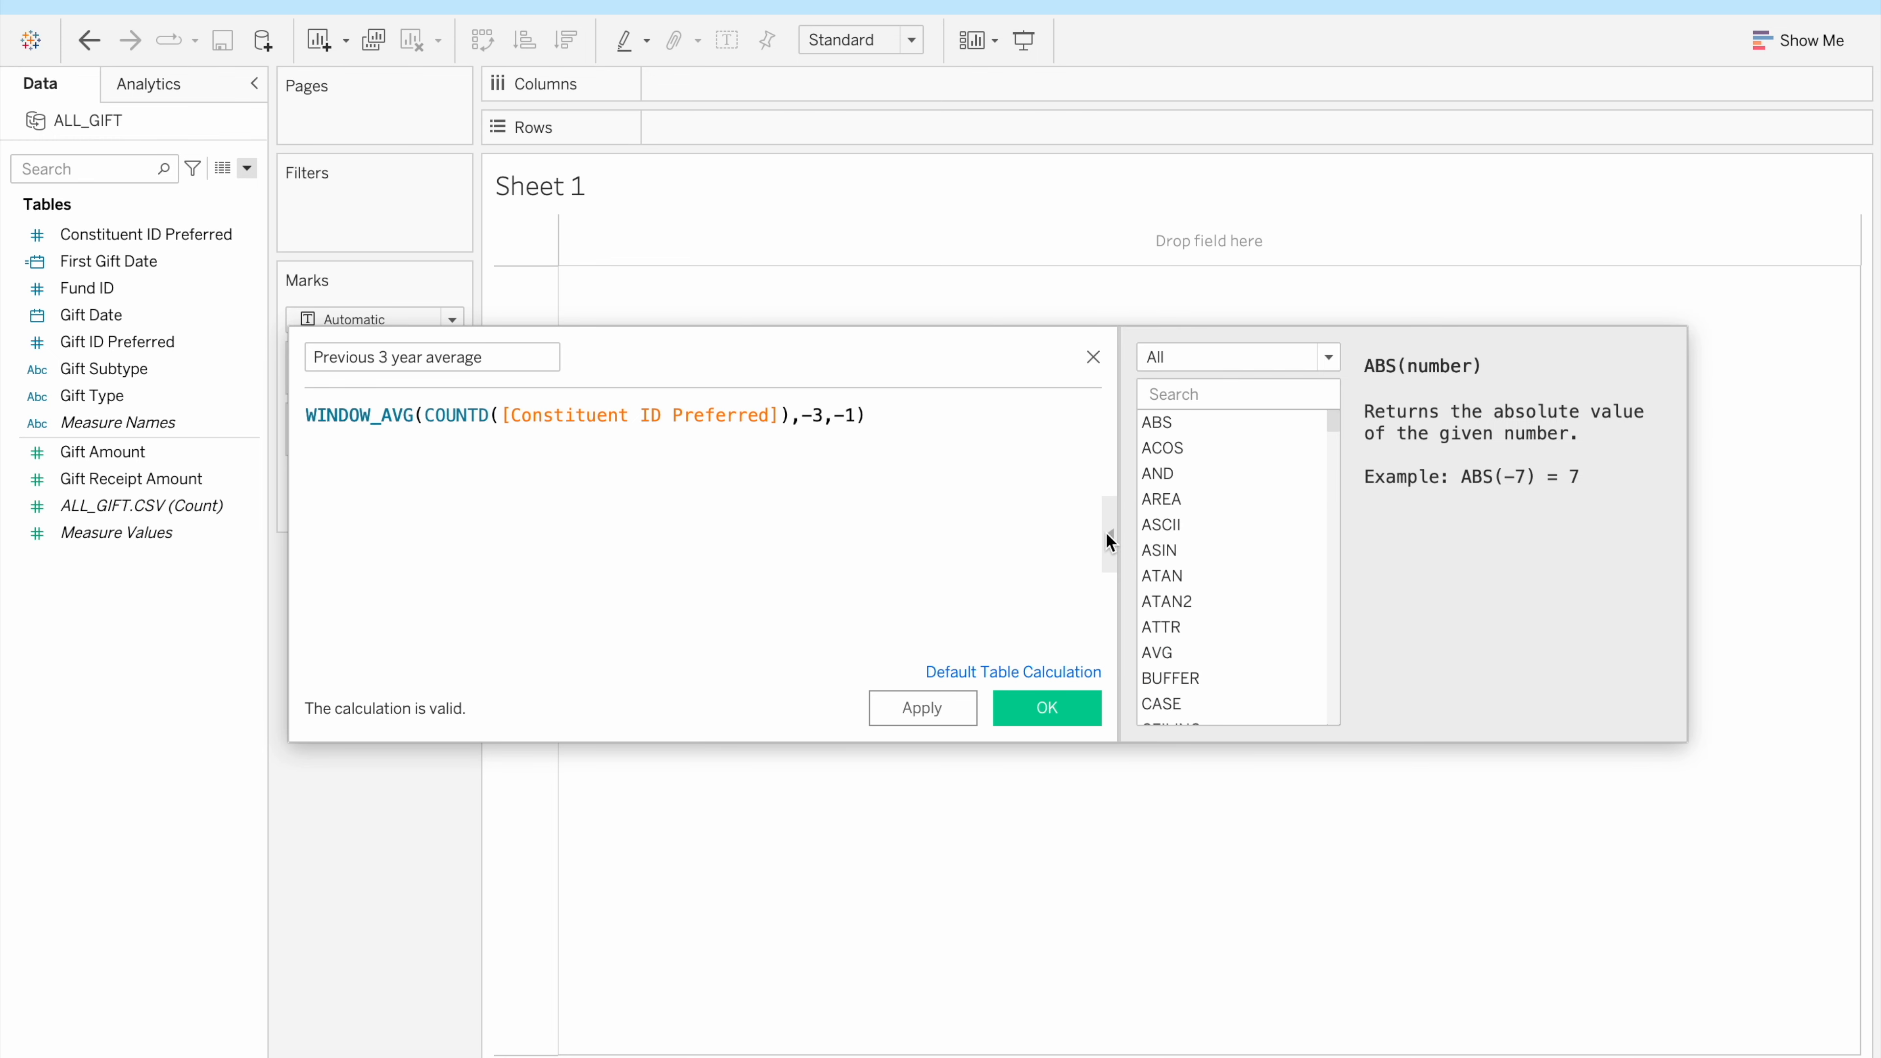
click(1108, 537)
click(1108, 537)
click(339, 415)
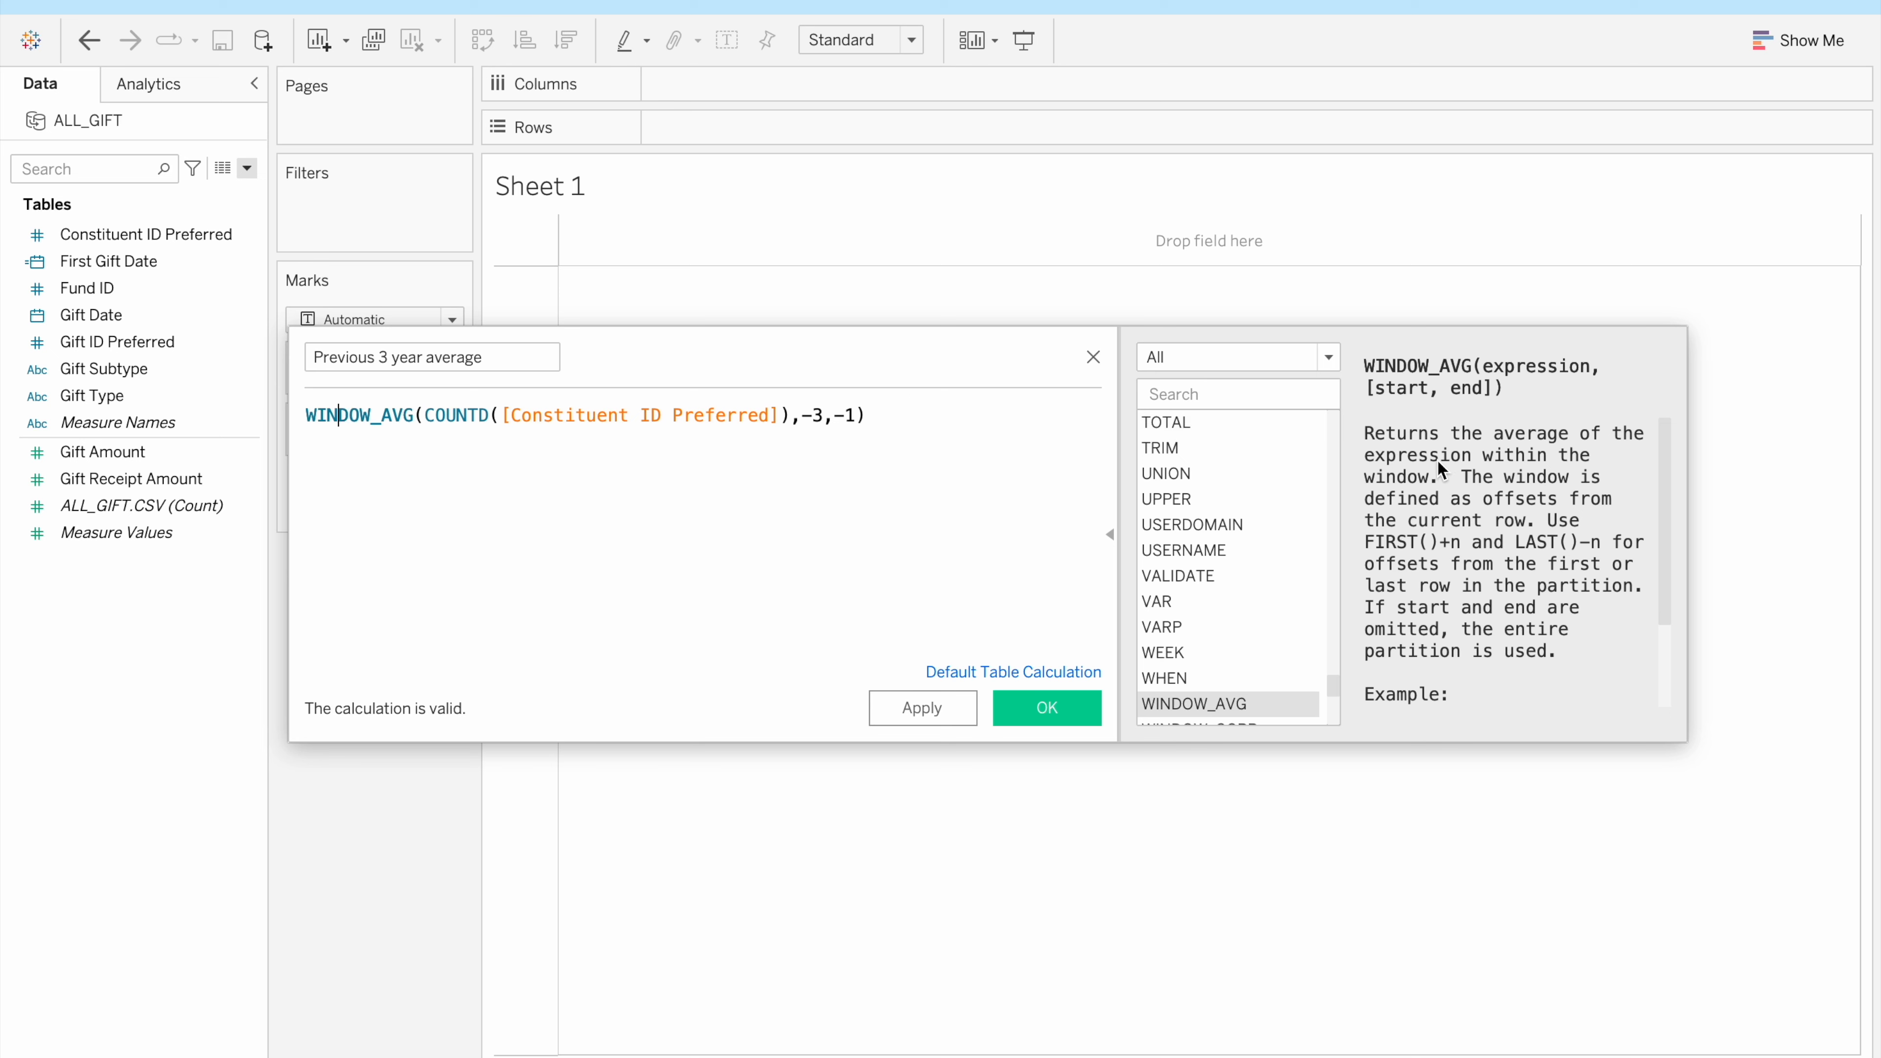
scroll(1437, 461, down, 2)
scroll(1438, 461, up, 2)
scroll(1437, 460, down, 1)
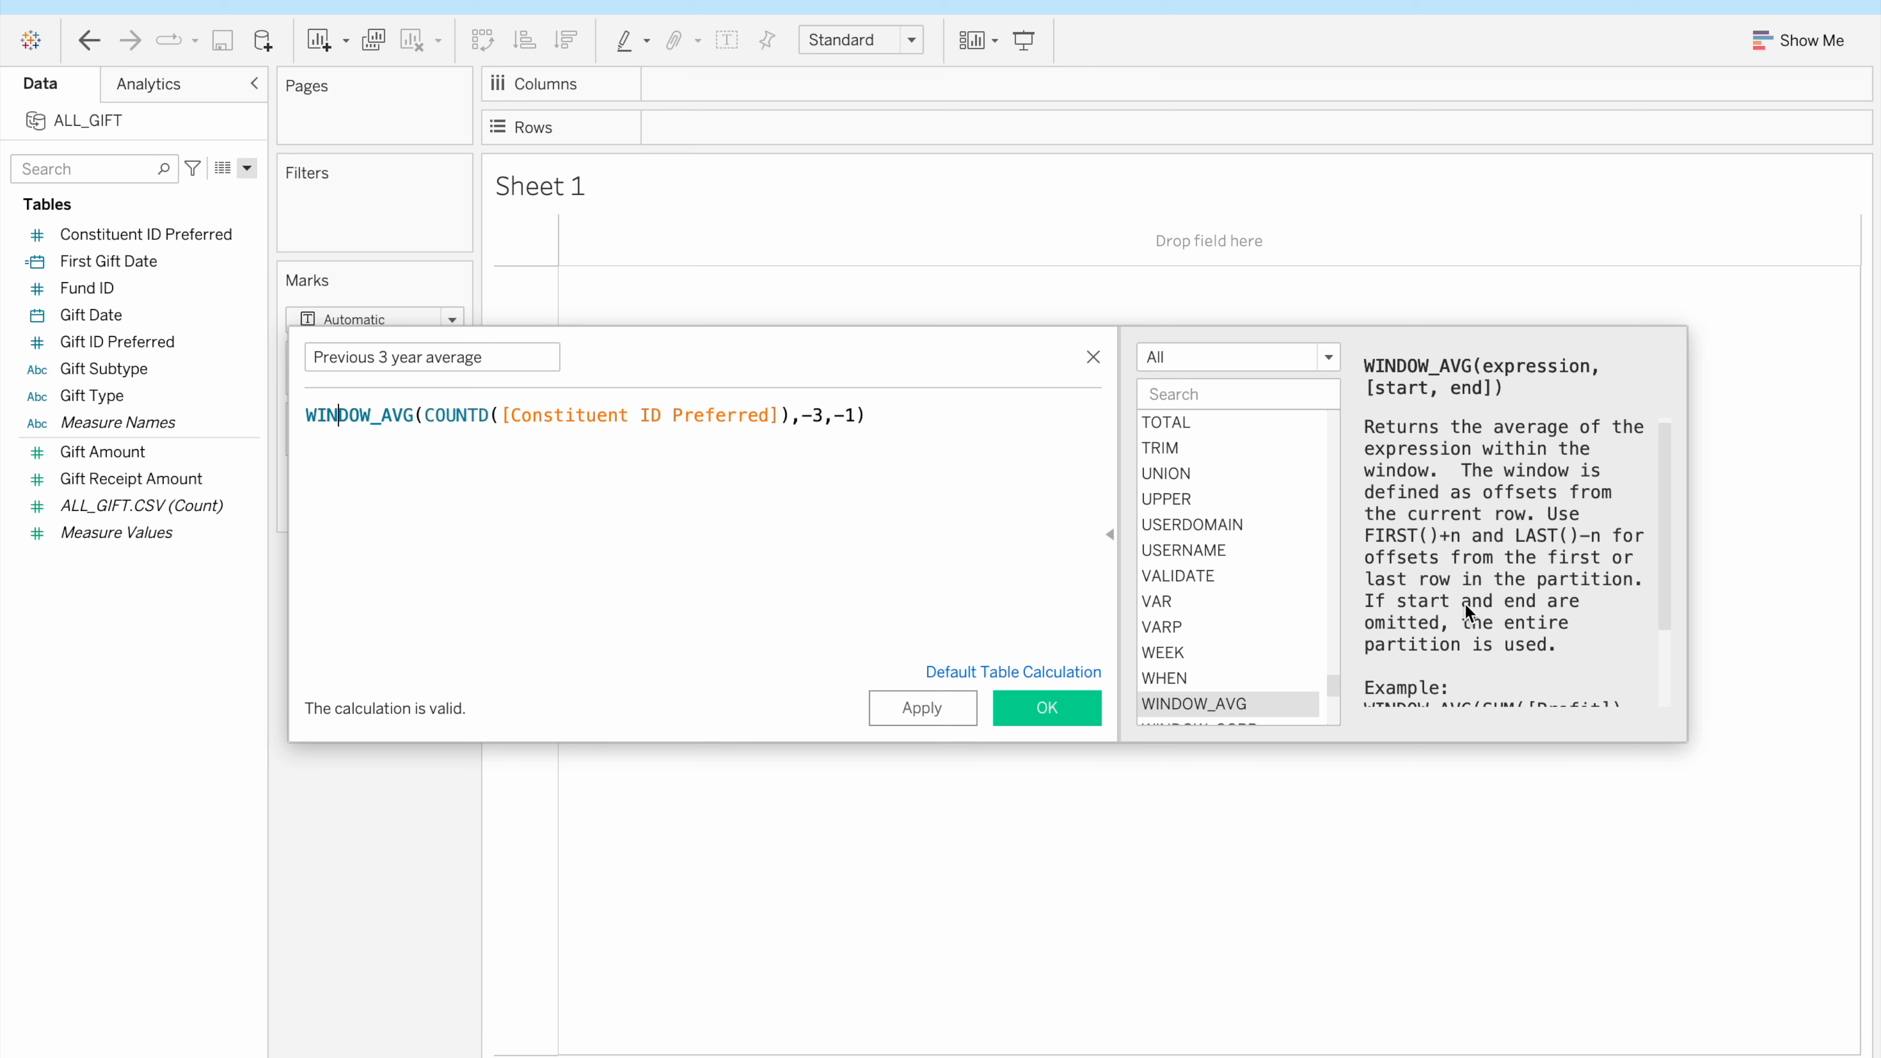
scroll(1514, 584, down, 4)
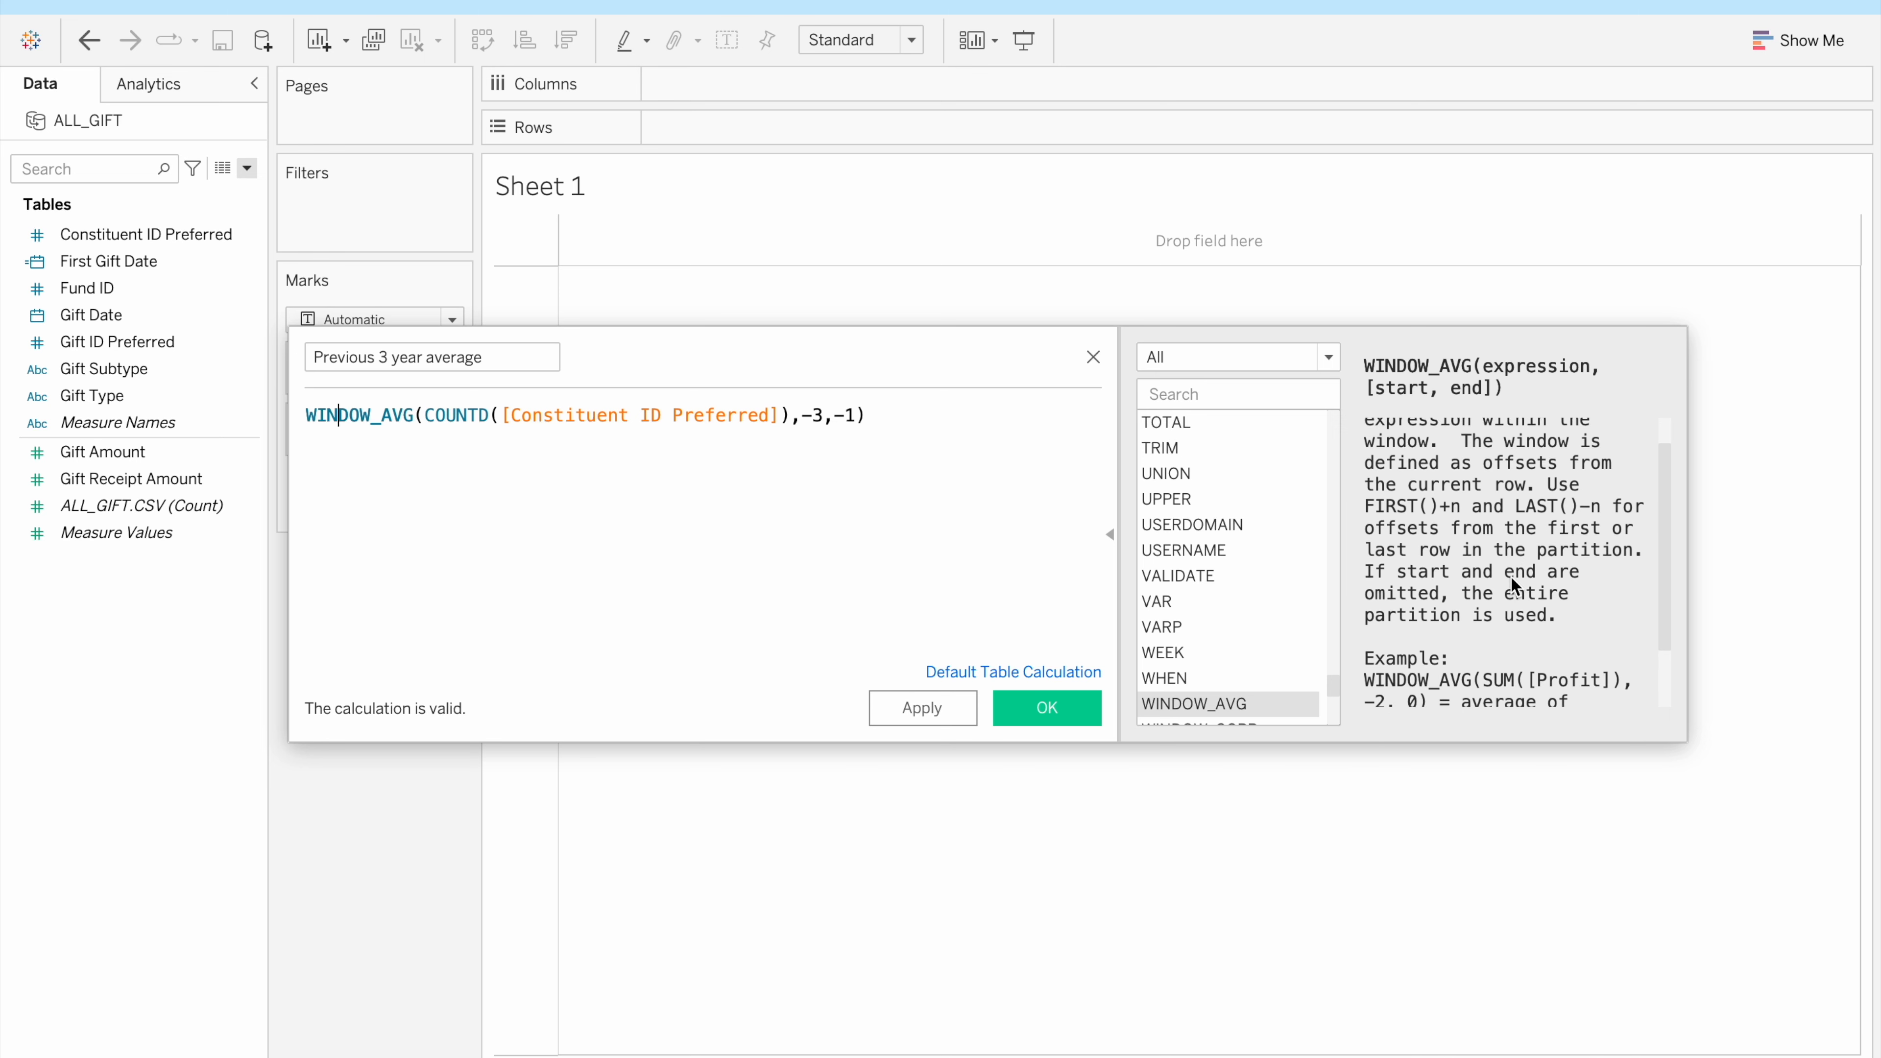
scroll(1513, 586, down, 1)
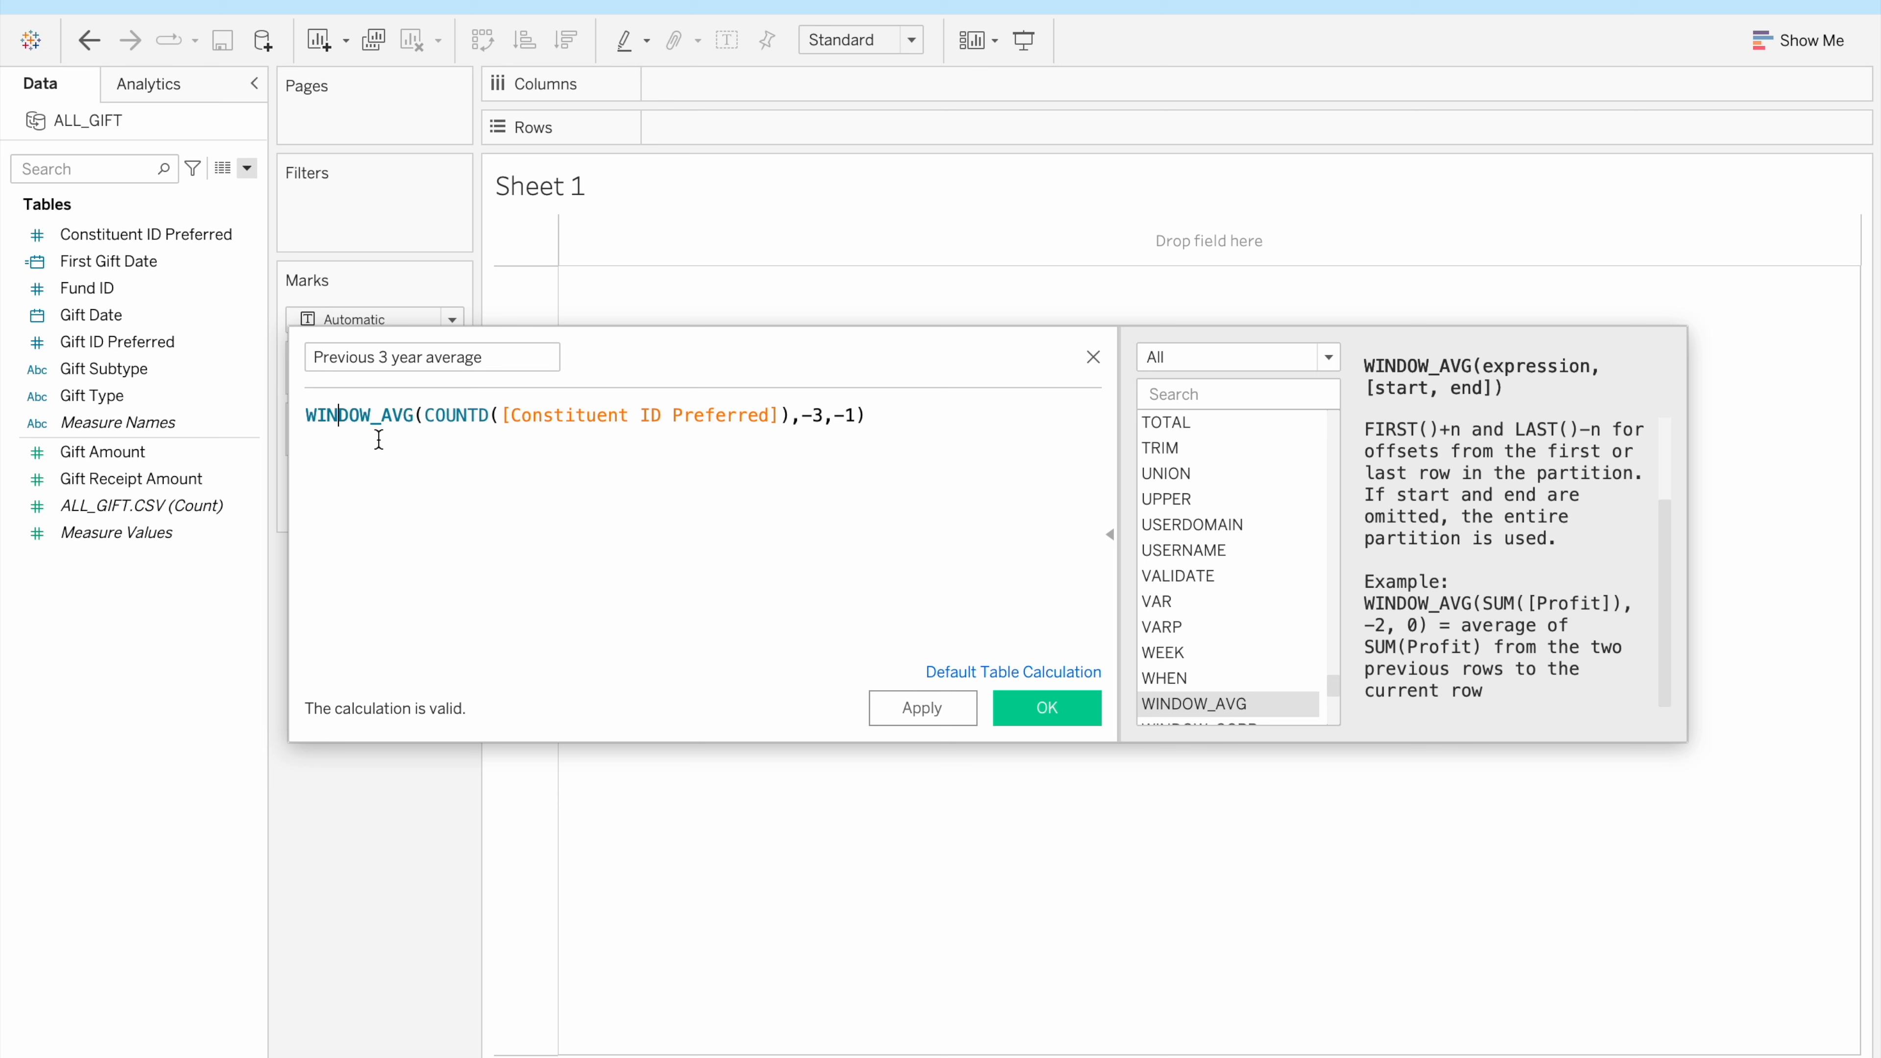
Check the COUNTD expression and the -3 and -1 offsets in the formula, and save the Previous 3 year average field
click(307, 413)
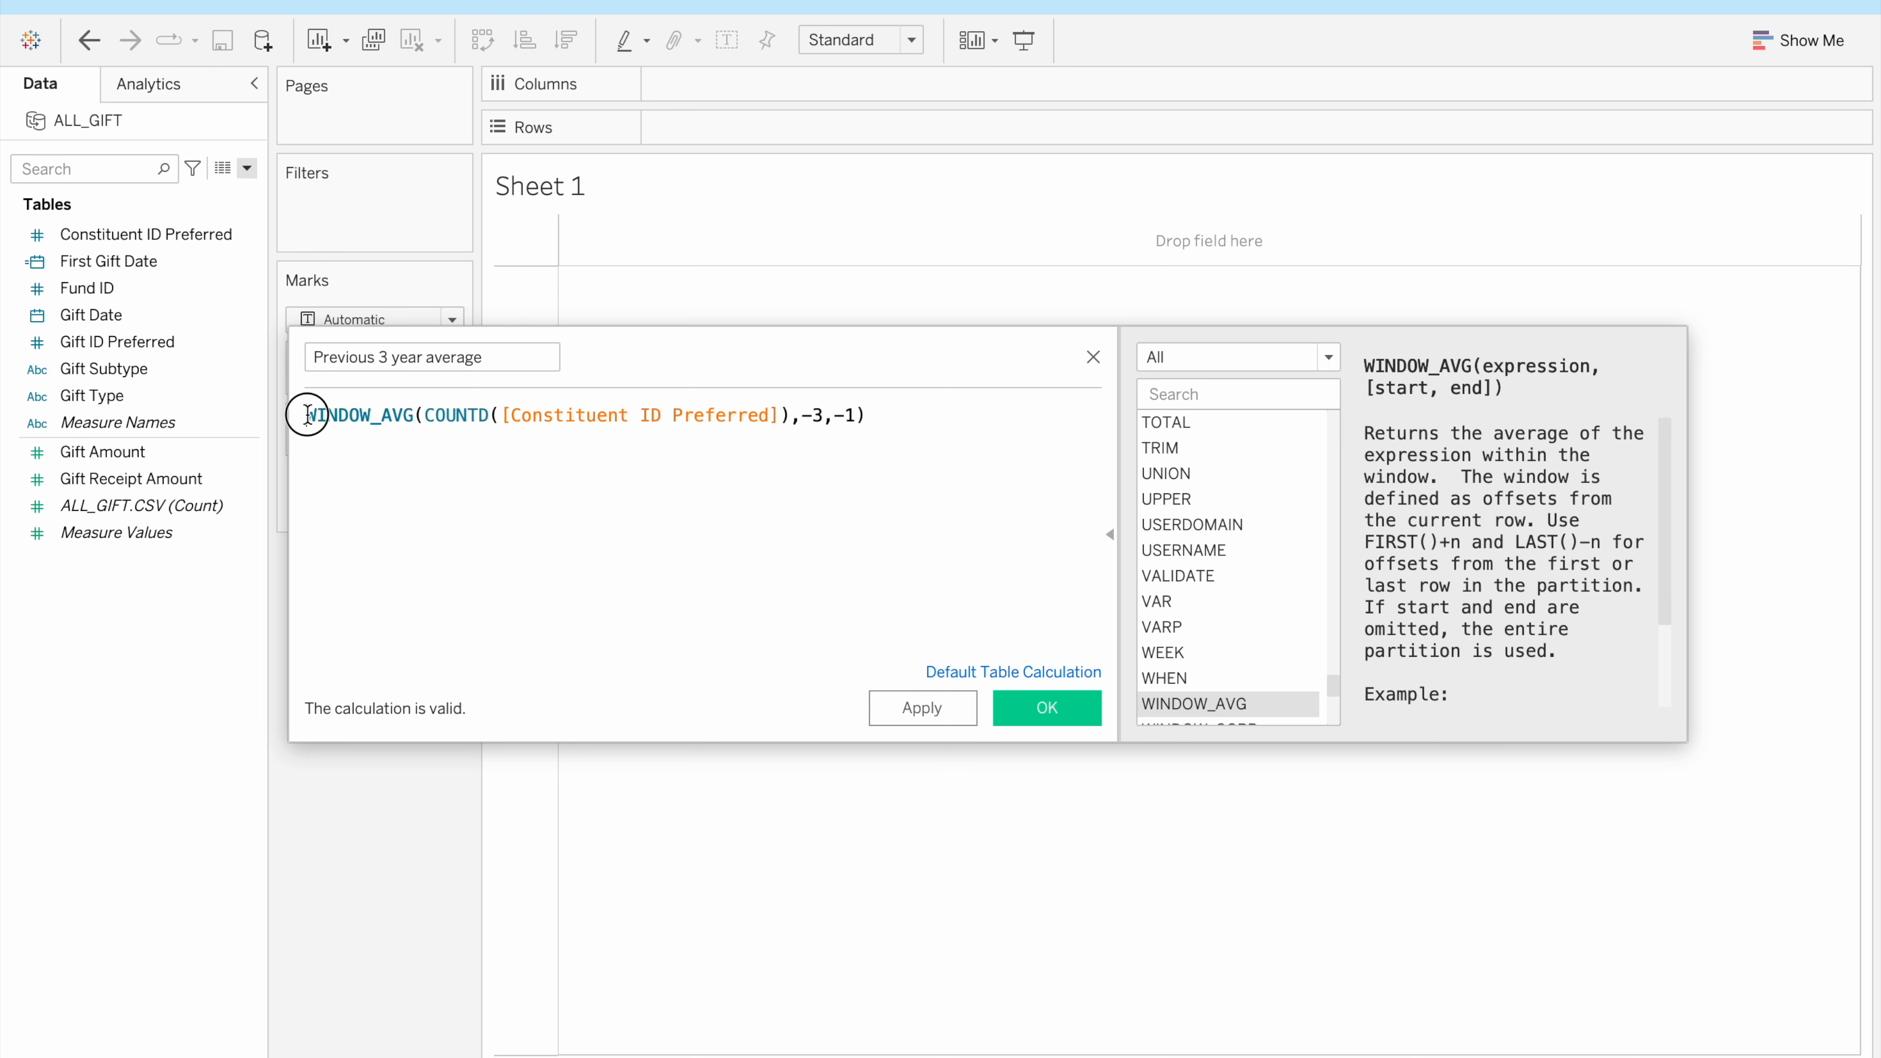
click(440, 415)
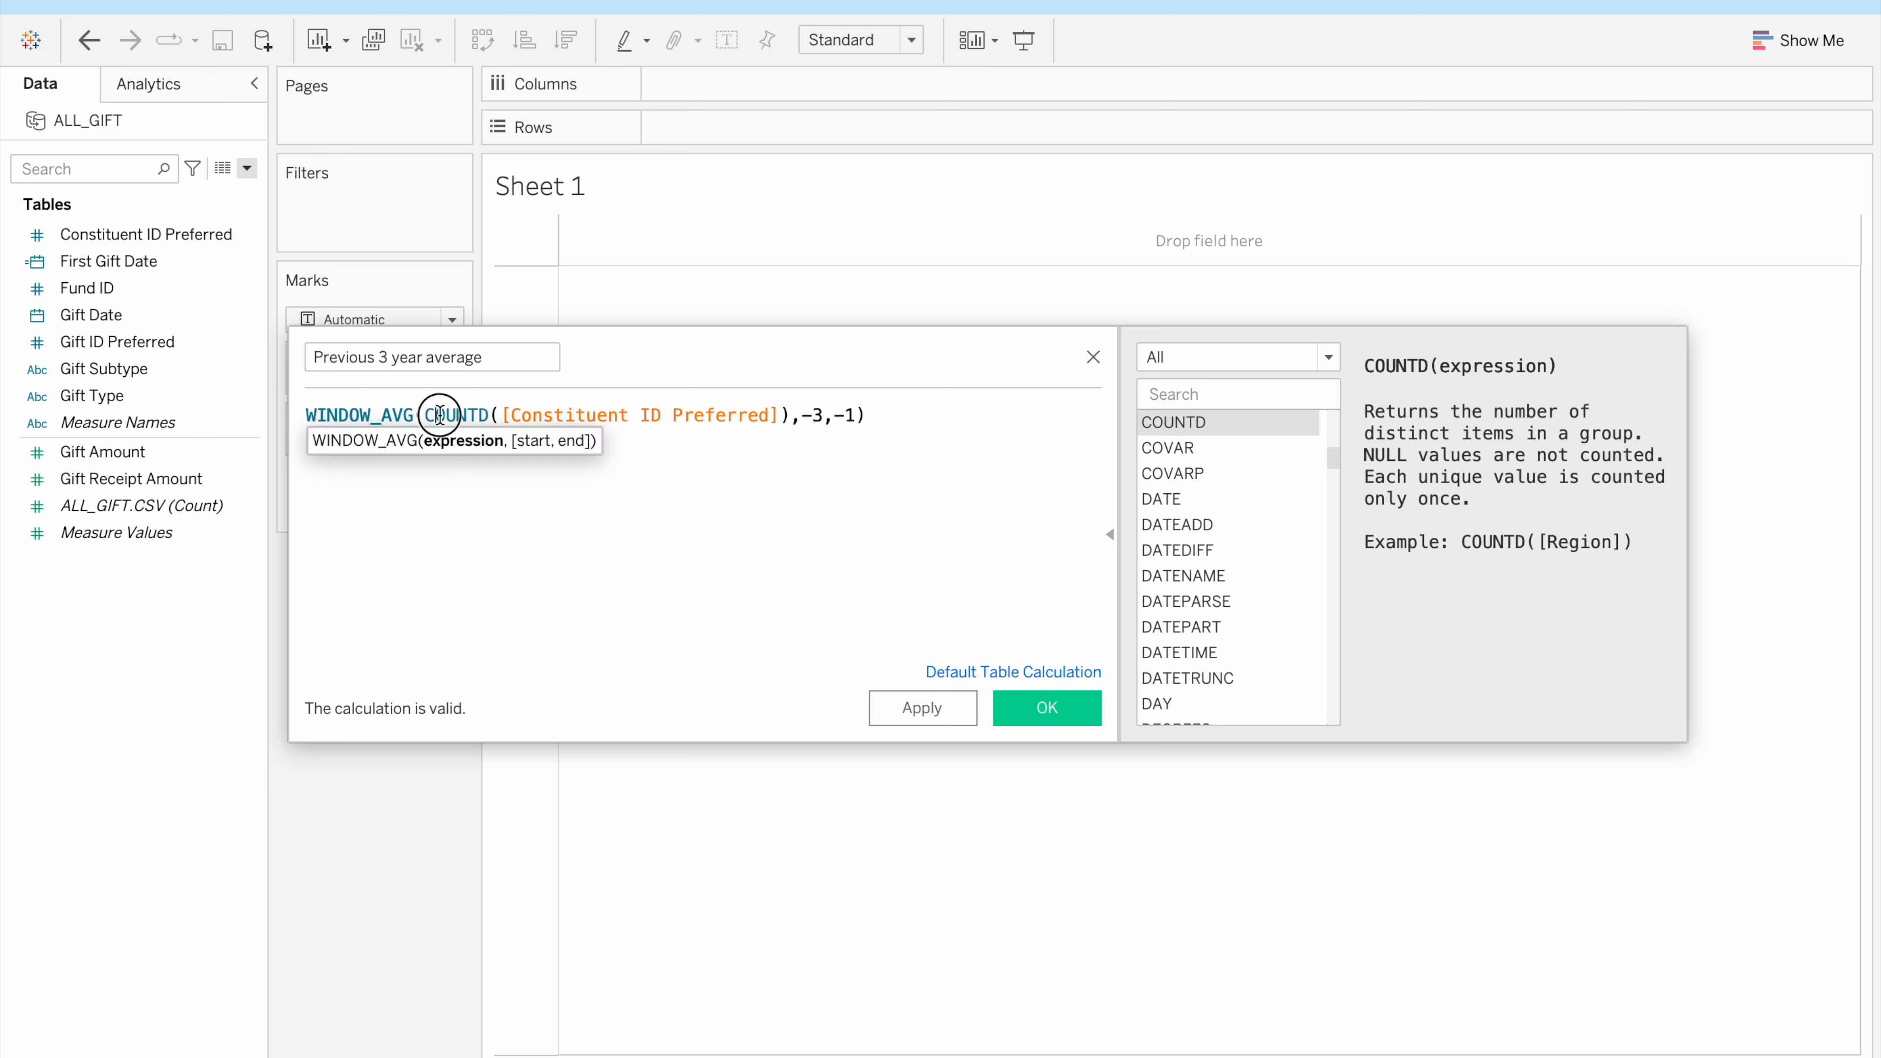
drag(425, 415, 767, 412)
click(773, 486)
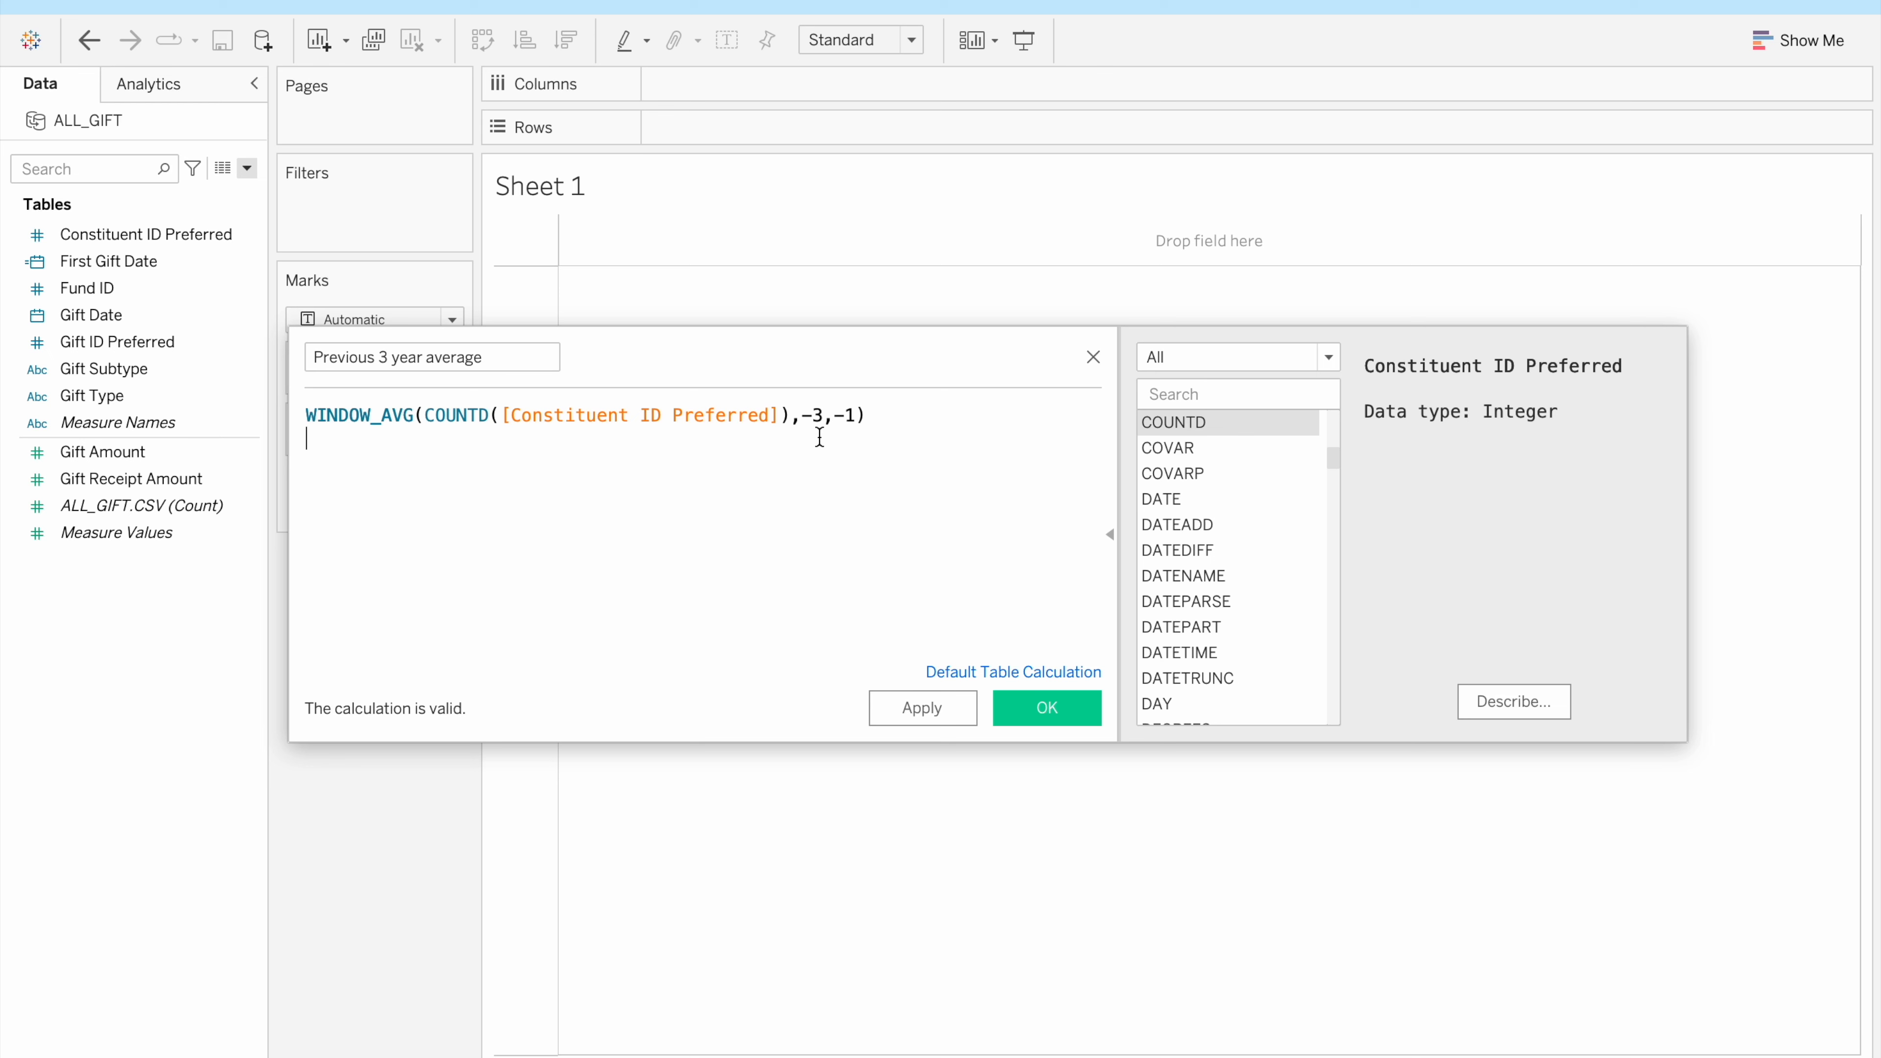
drag(802, 418, 823, 418)
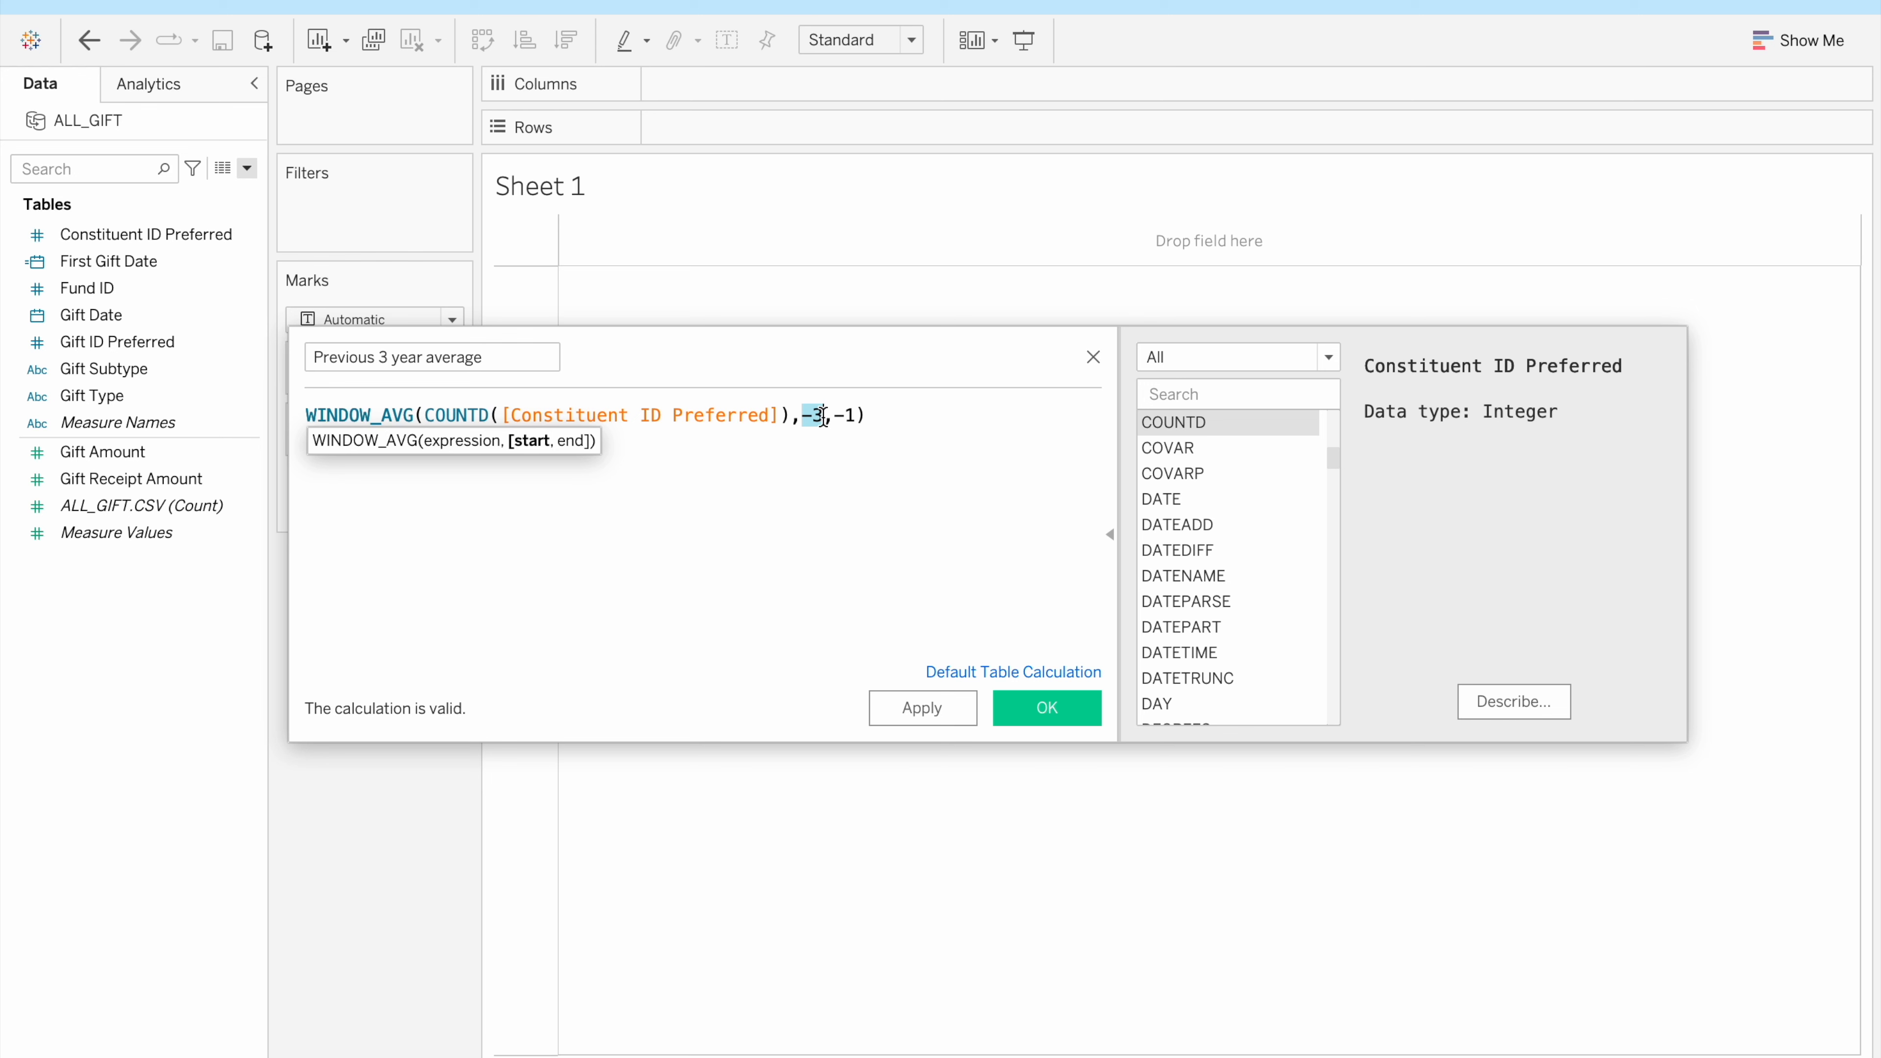
drag(834, 414, 853, 413)
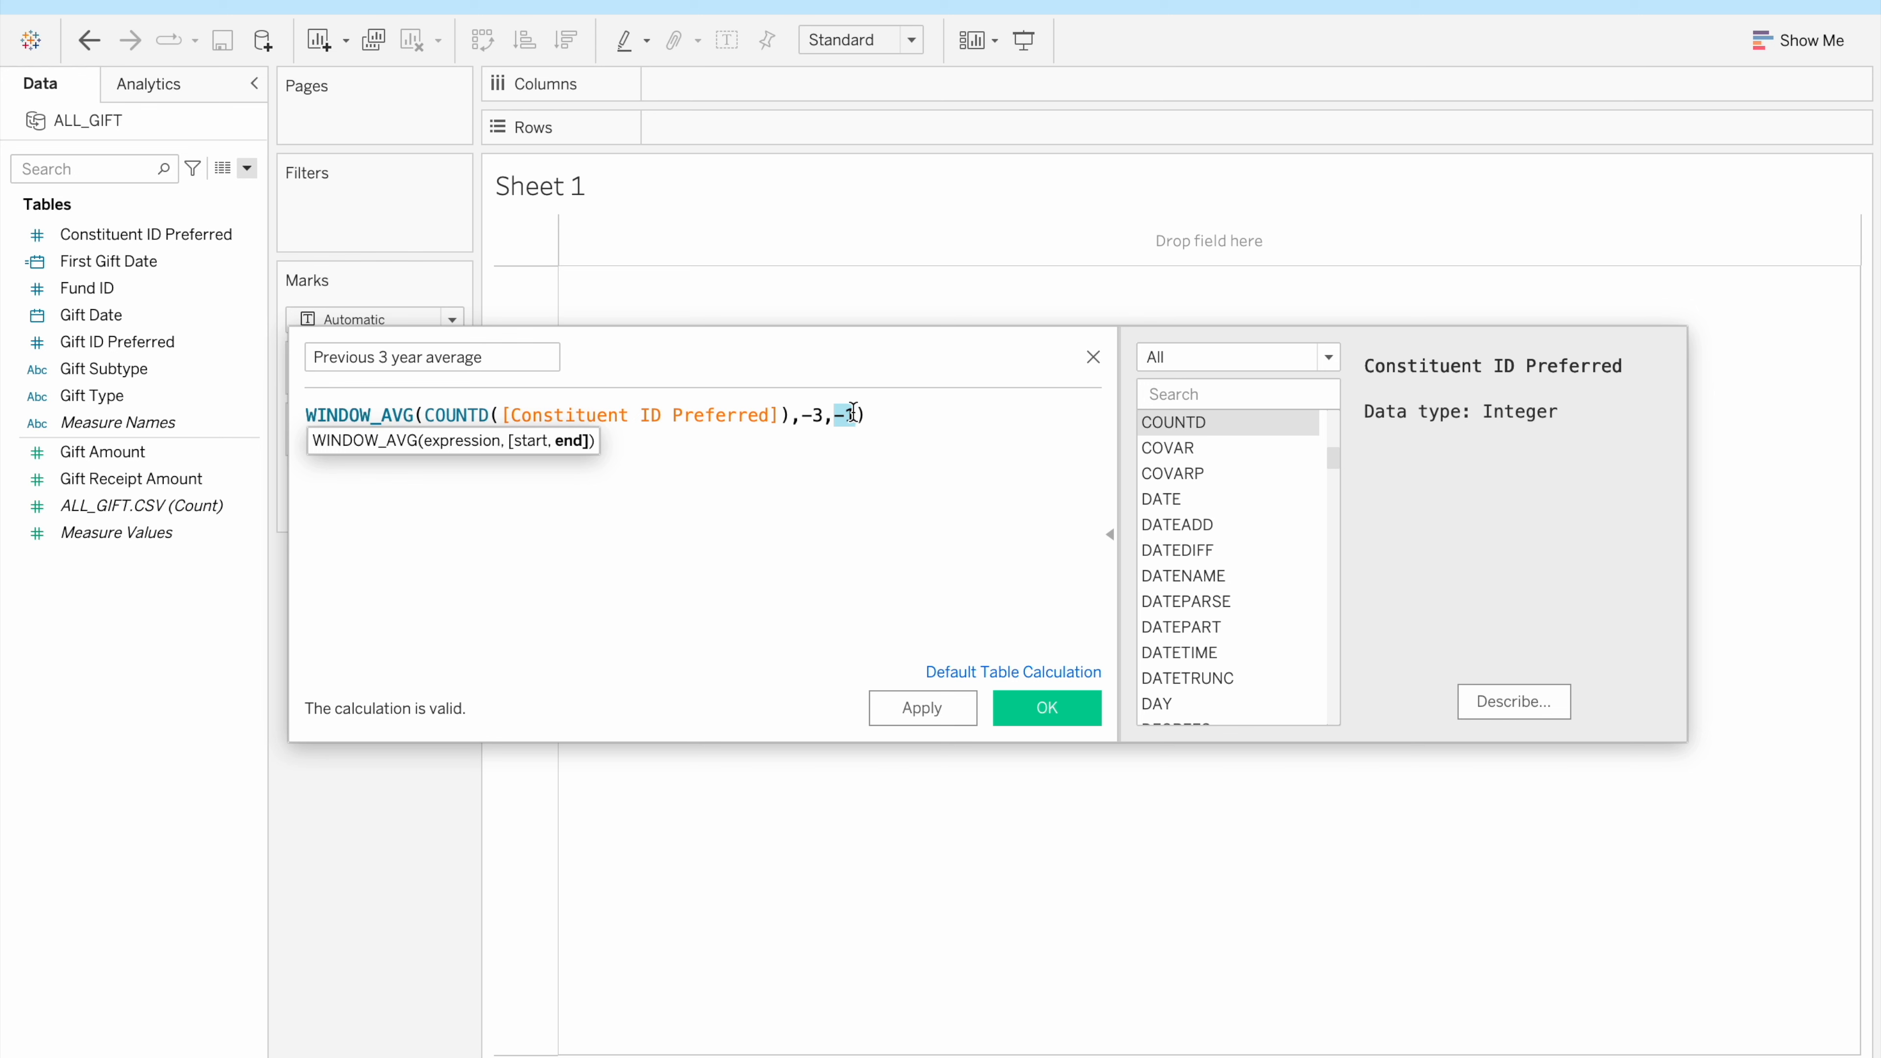
drag(824, 413, 804, 417)
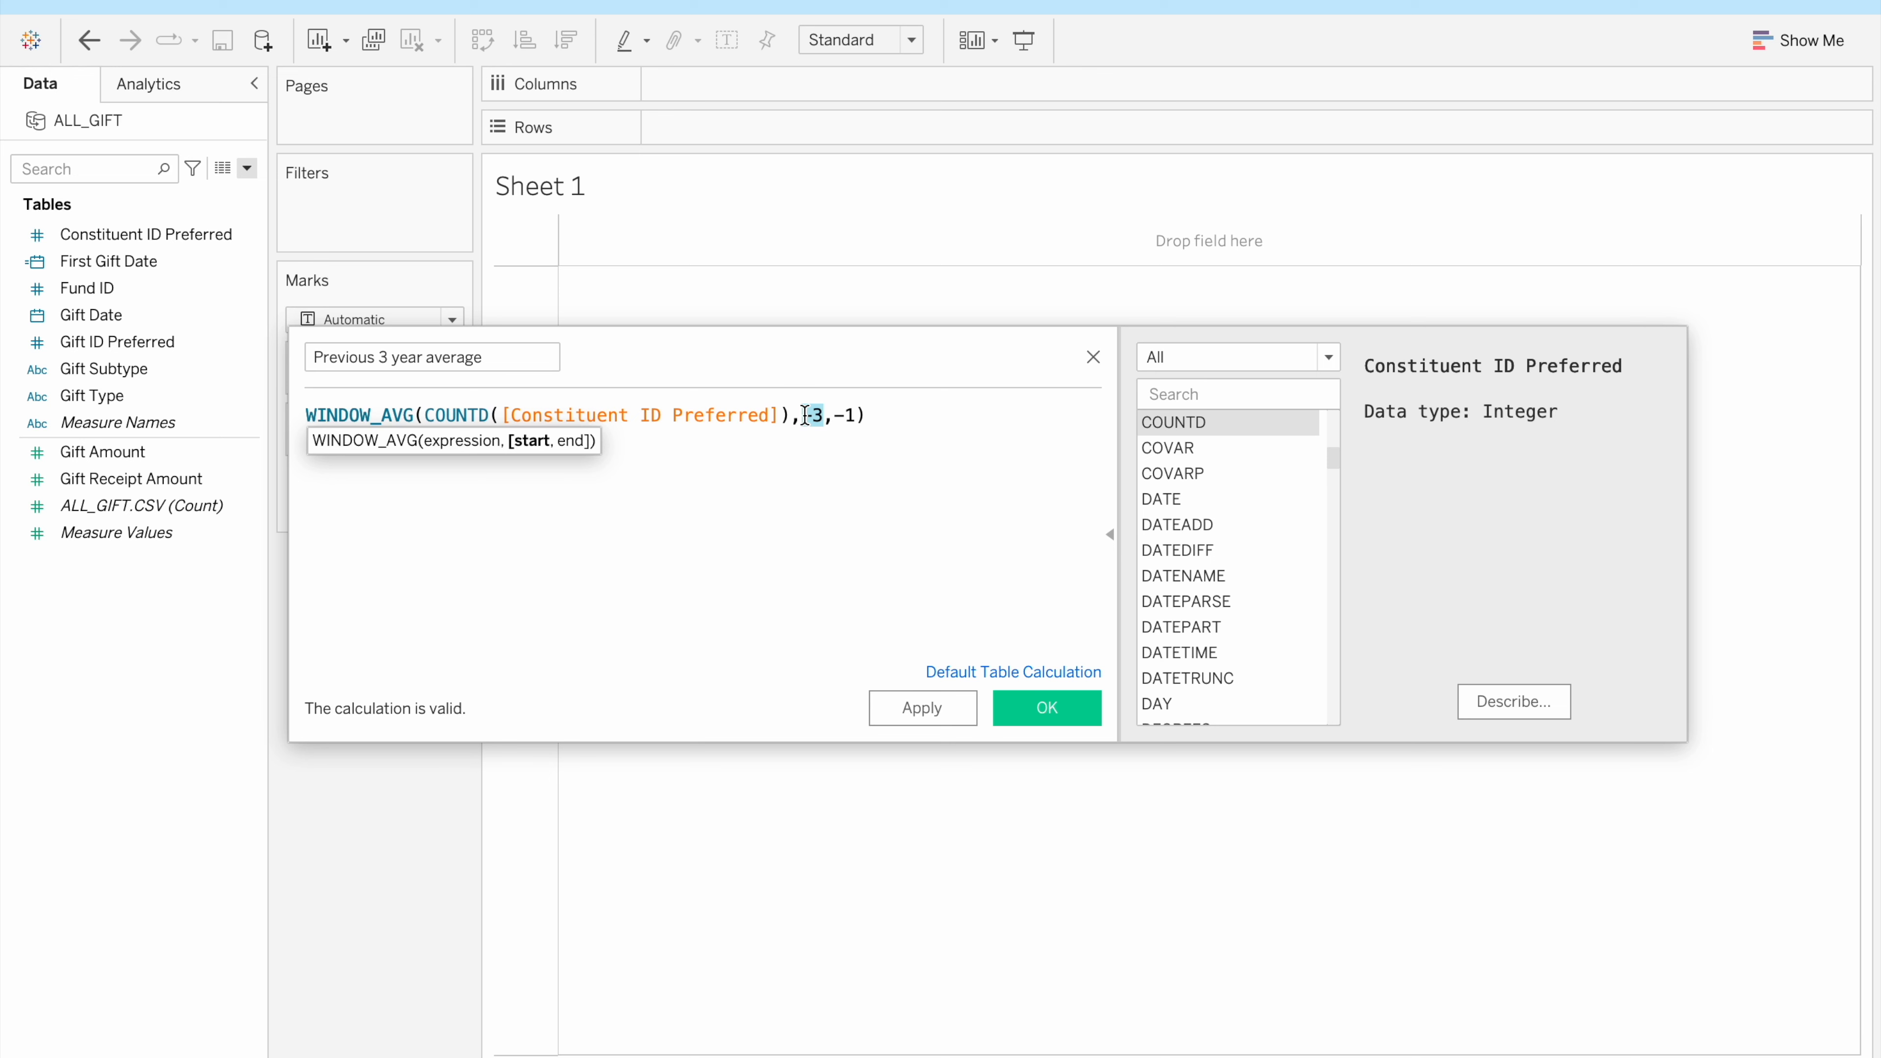
click(395, 415)
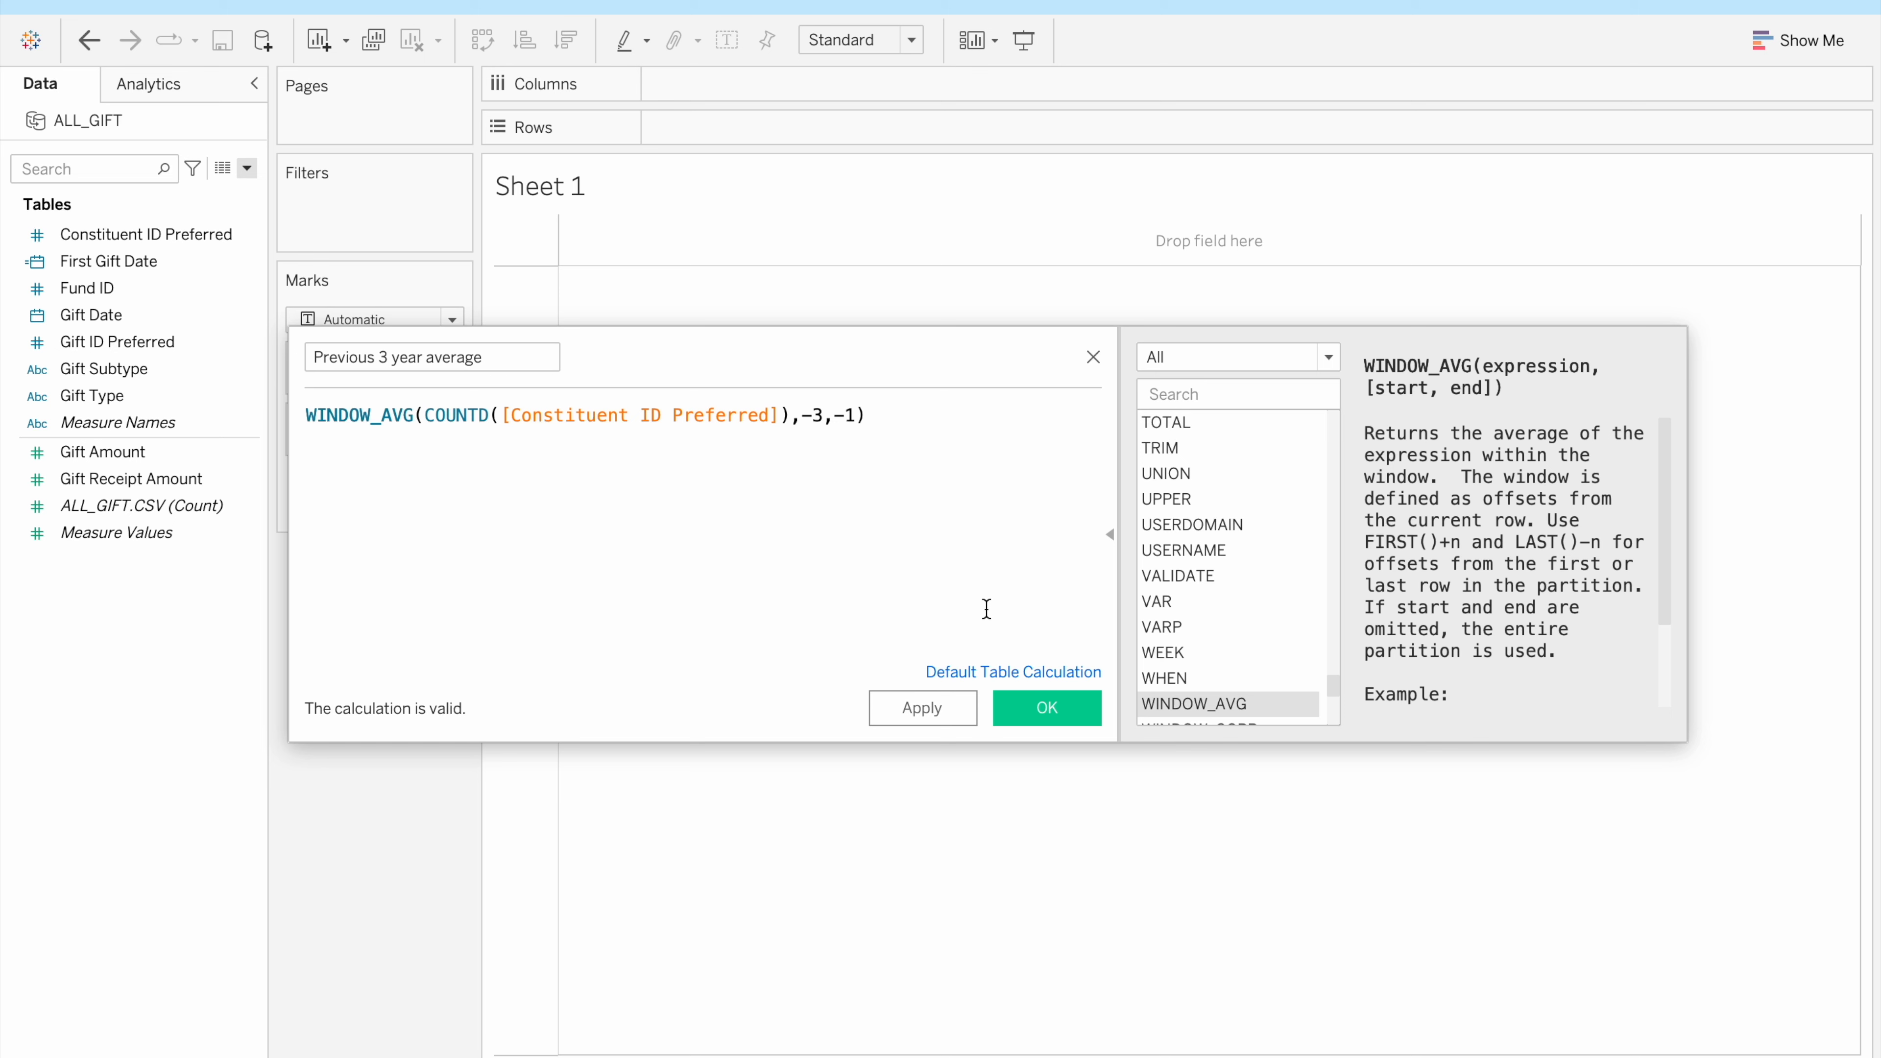
click(1049, 710)
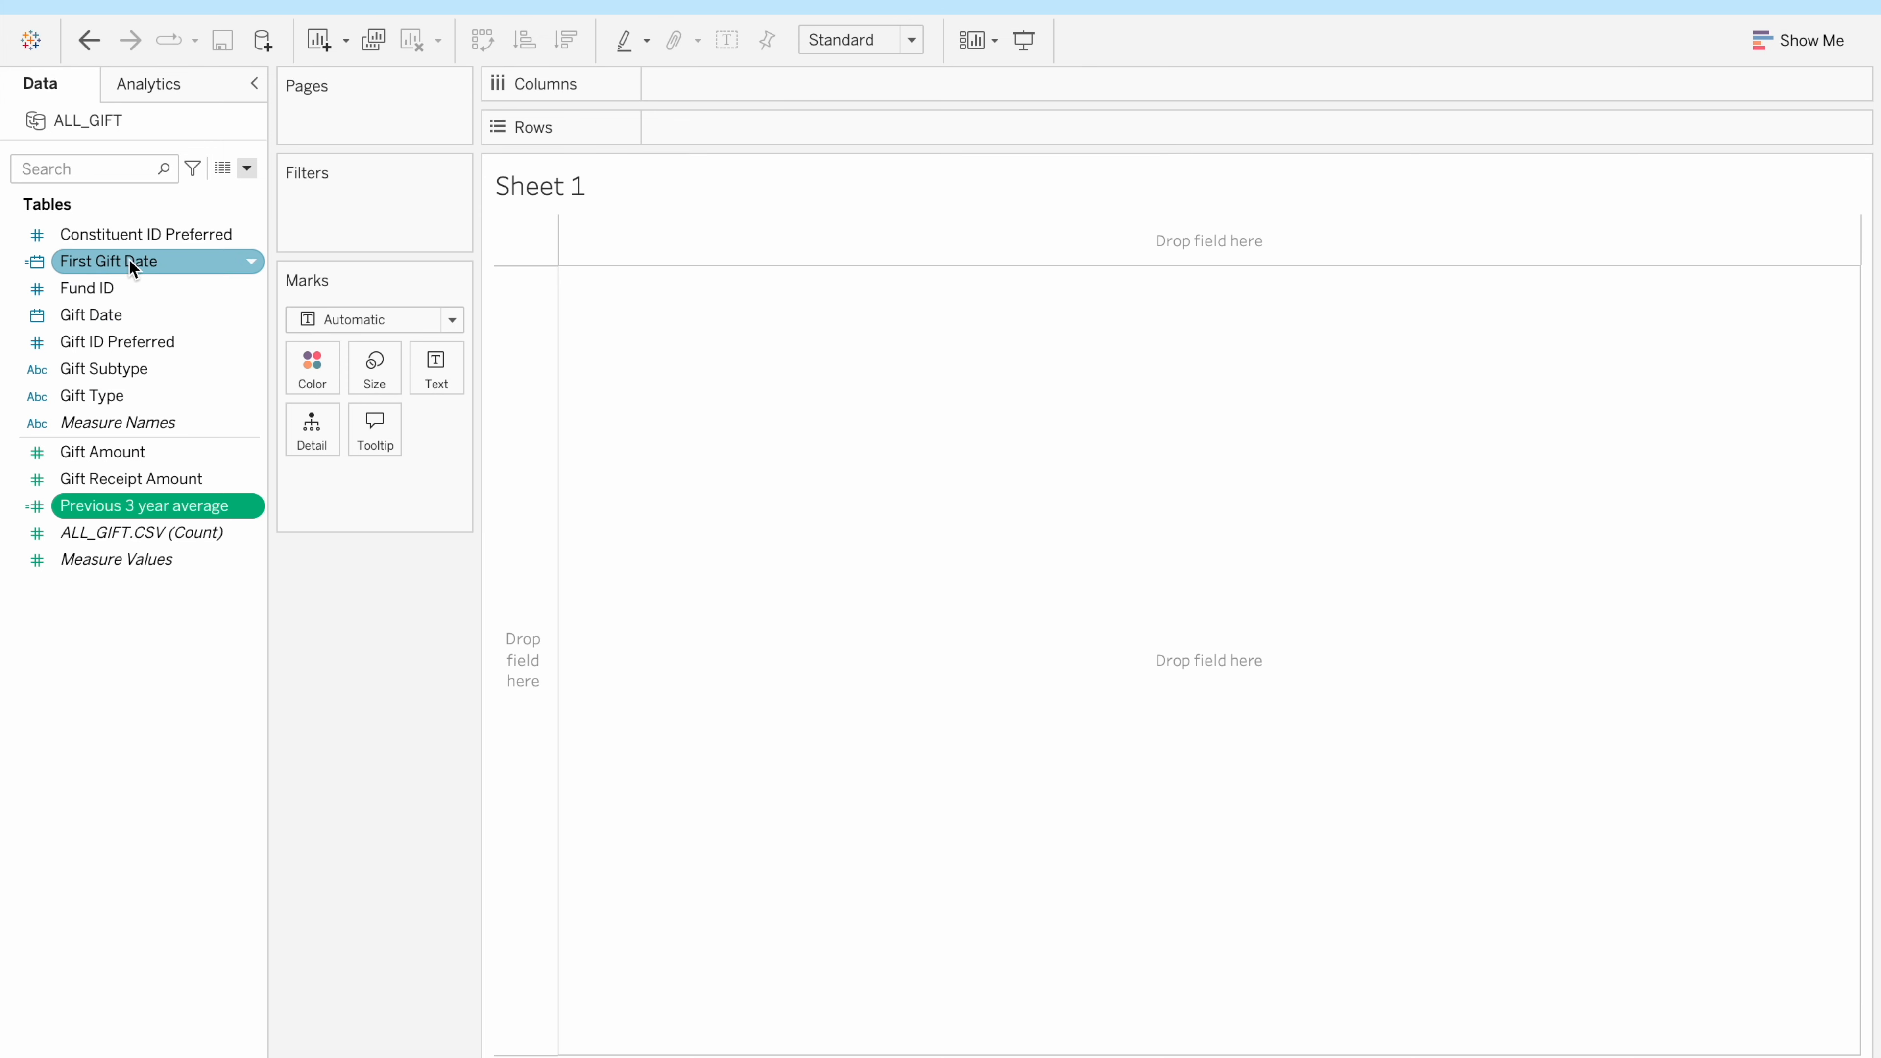
List First Gift Date by year in the rows and show Constituent ID Preferred as a Count (Distinct) text value
drag(132, 267, 741, 132)
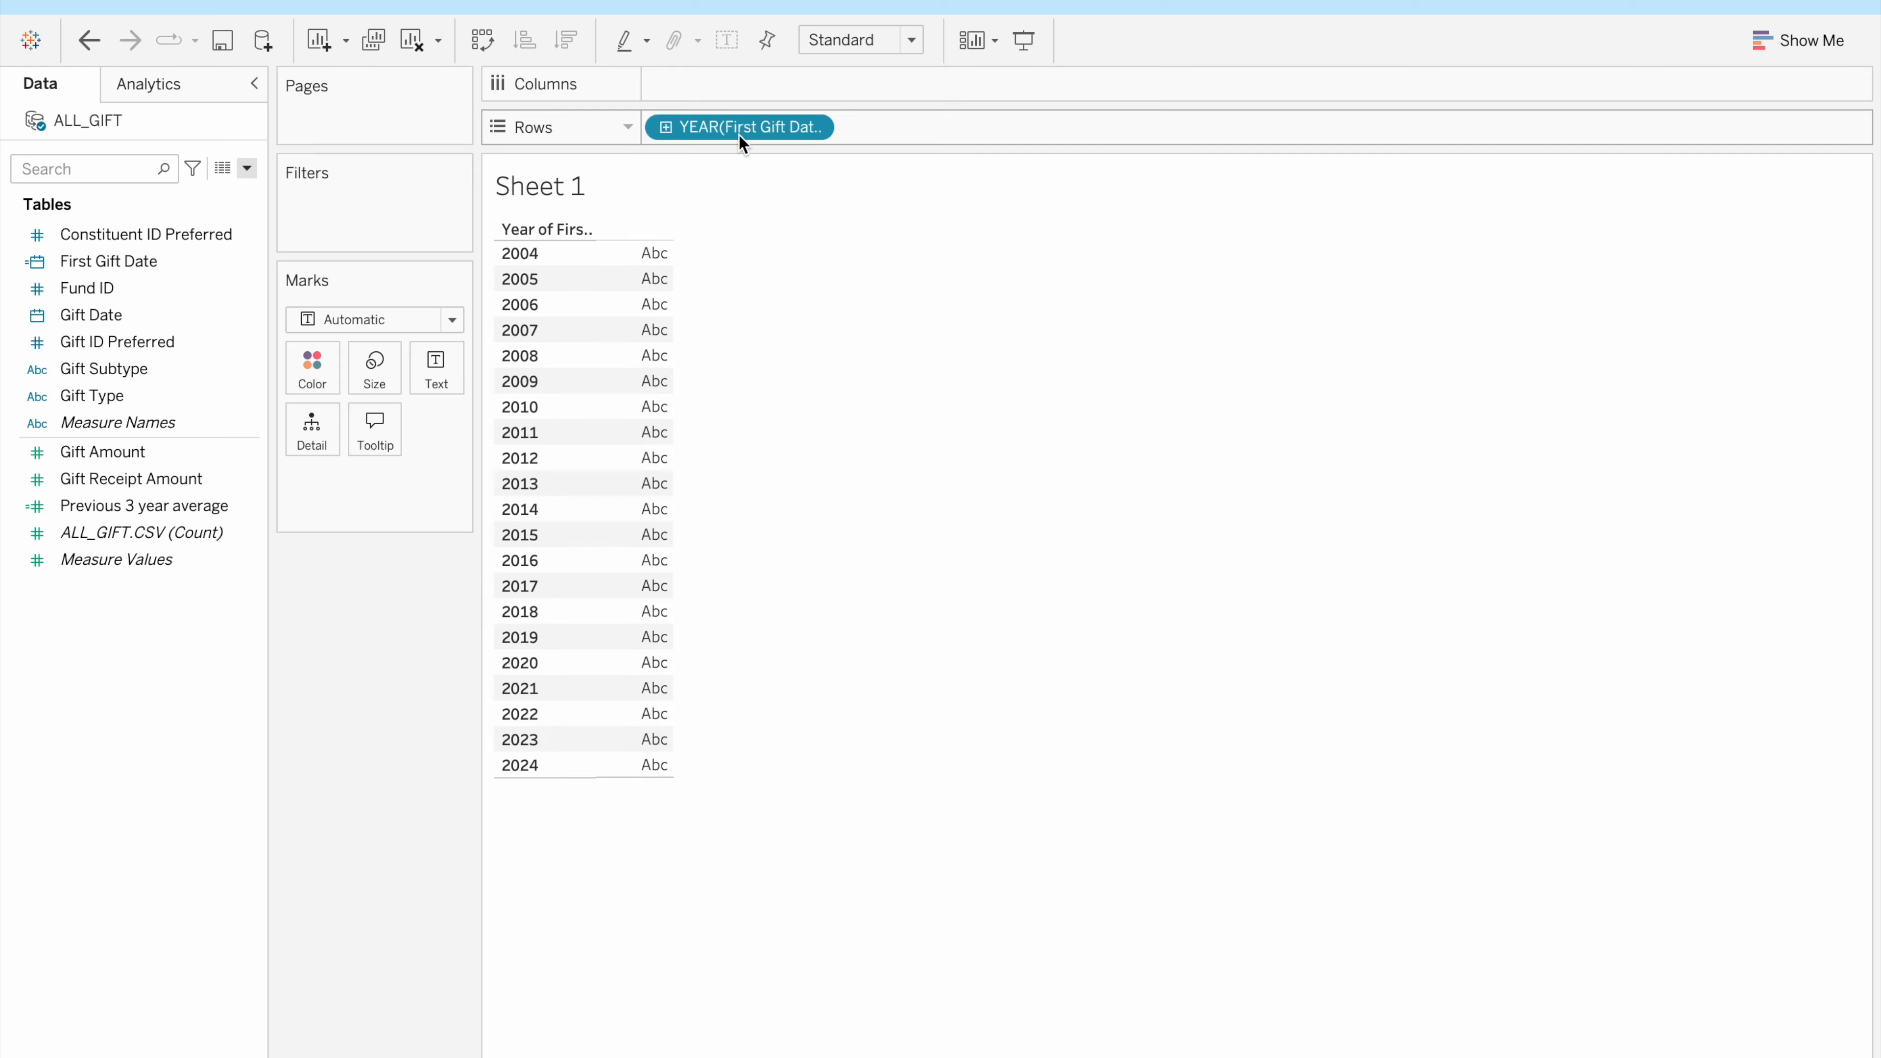
click(200, 259)
click(166, 233)
drag(157, 233, 445, 373)
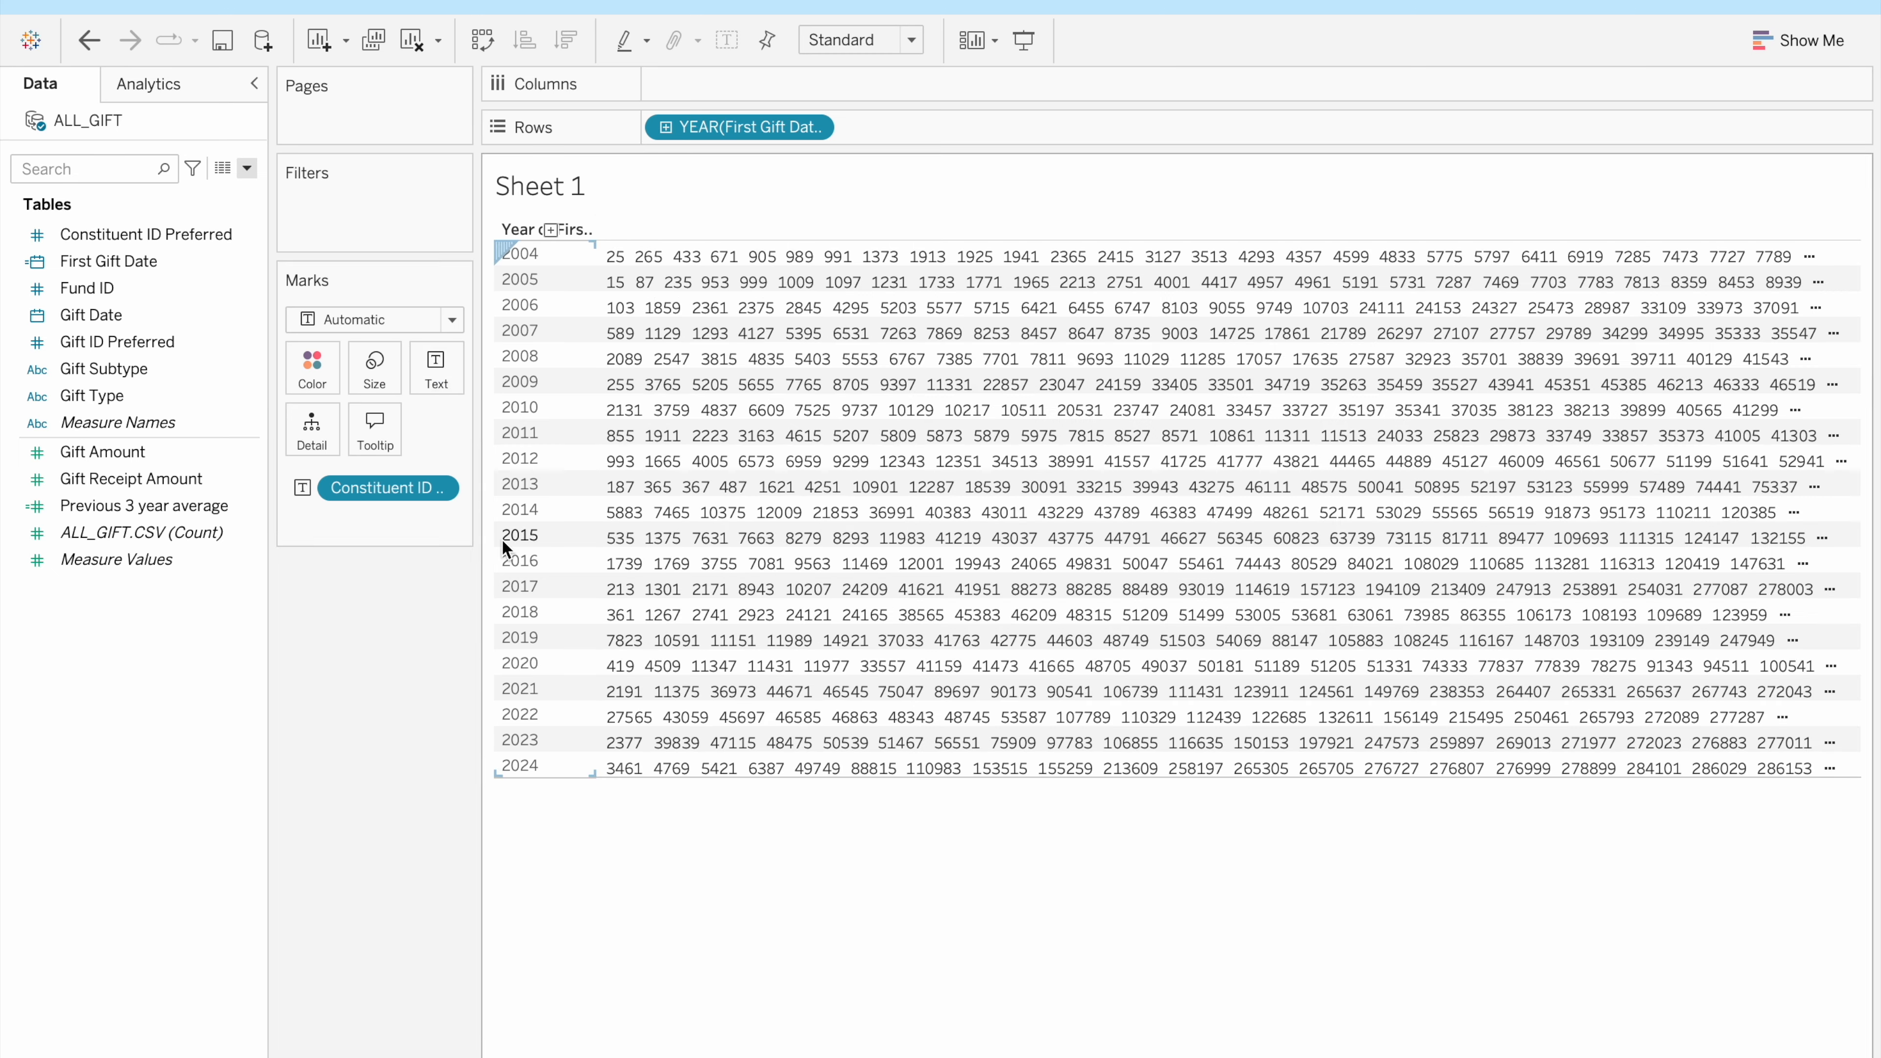
click(437, 488)
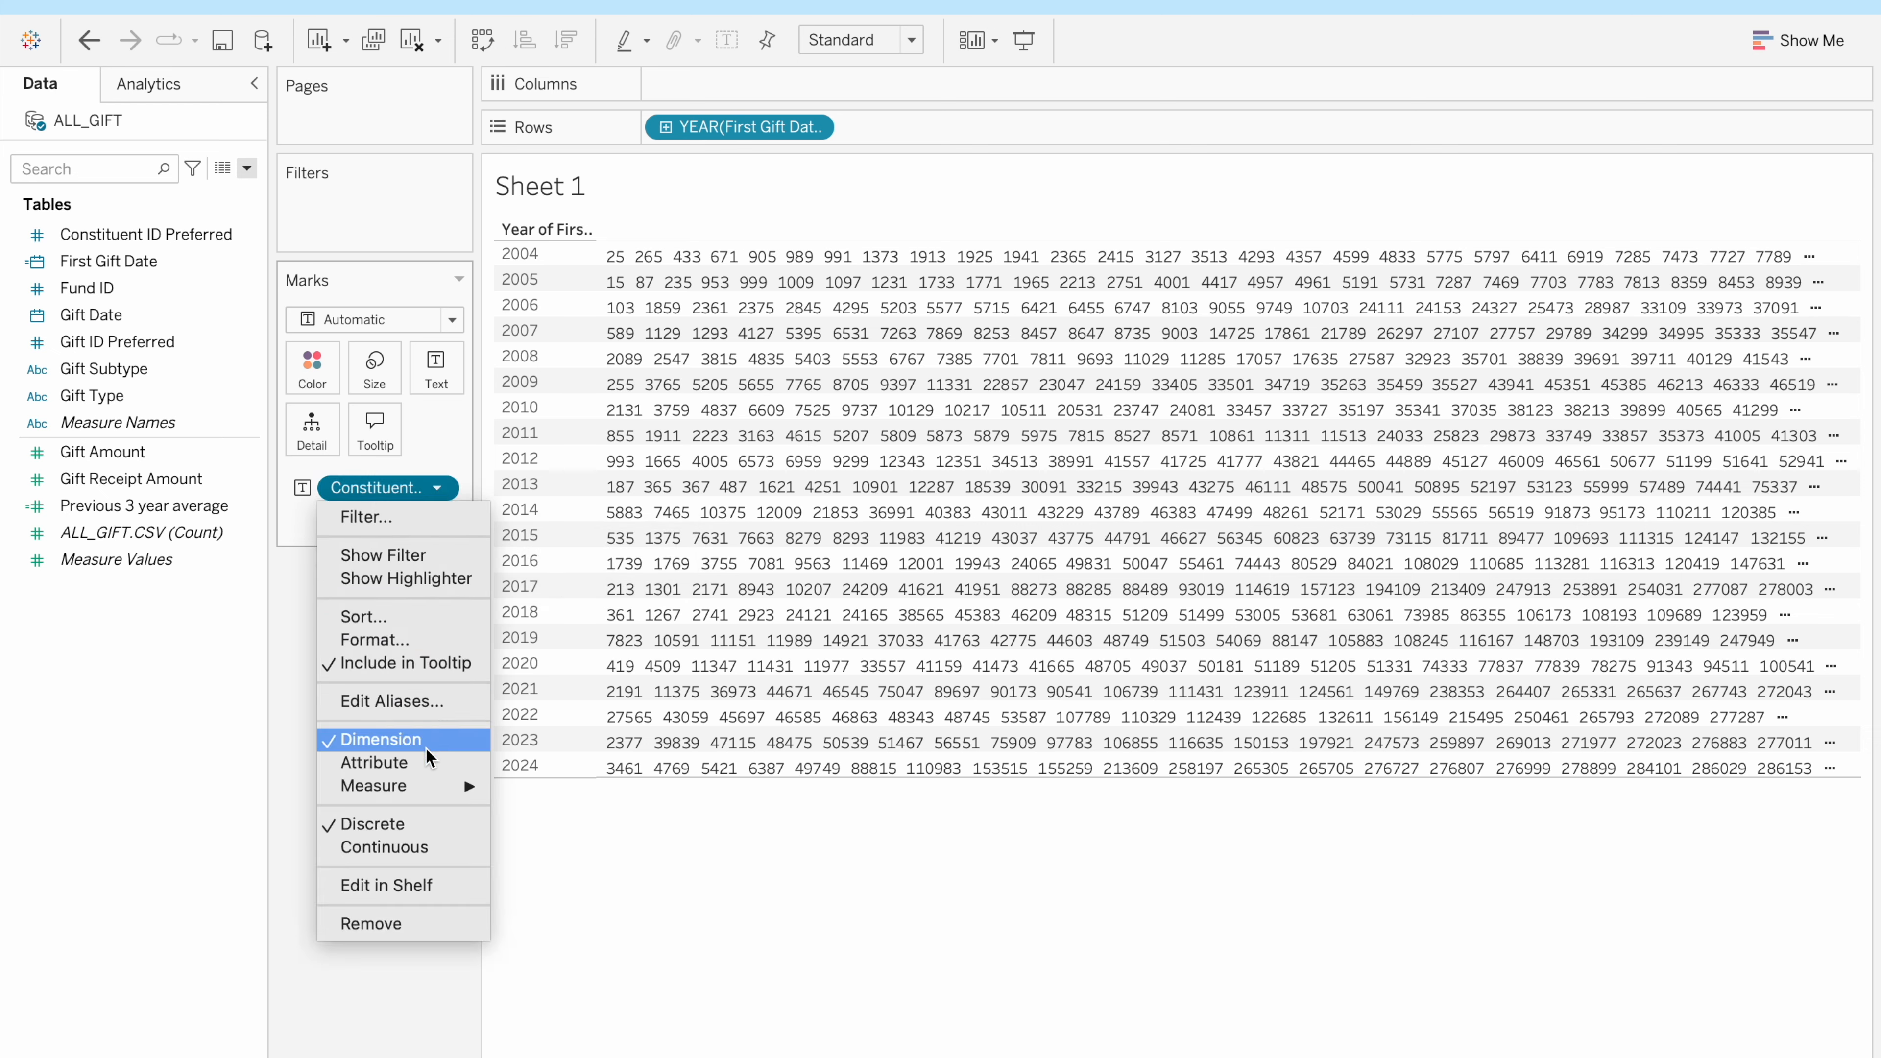
mouse_move(444, 787)
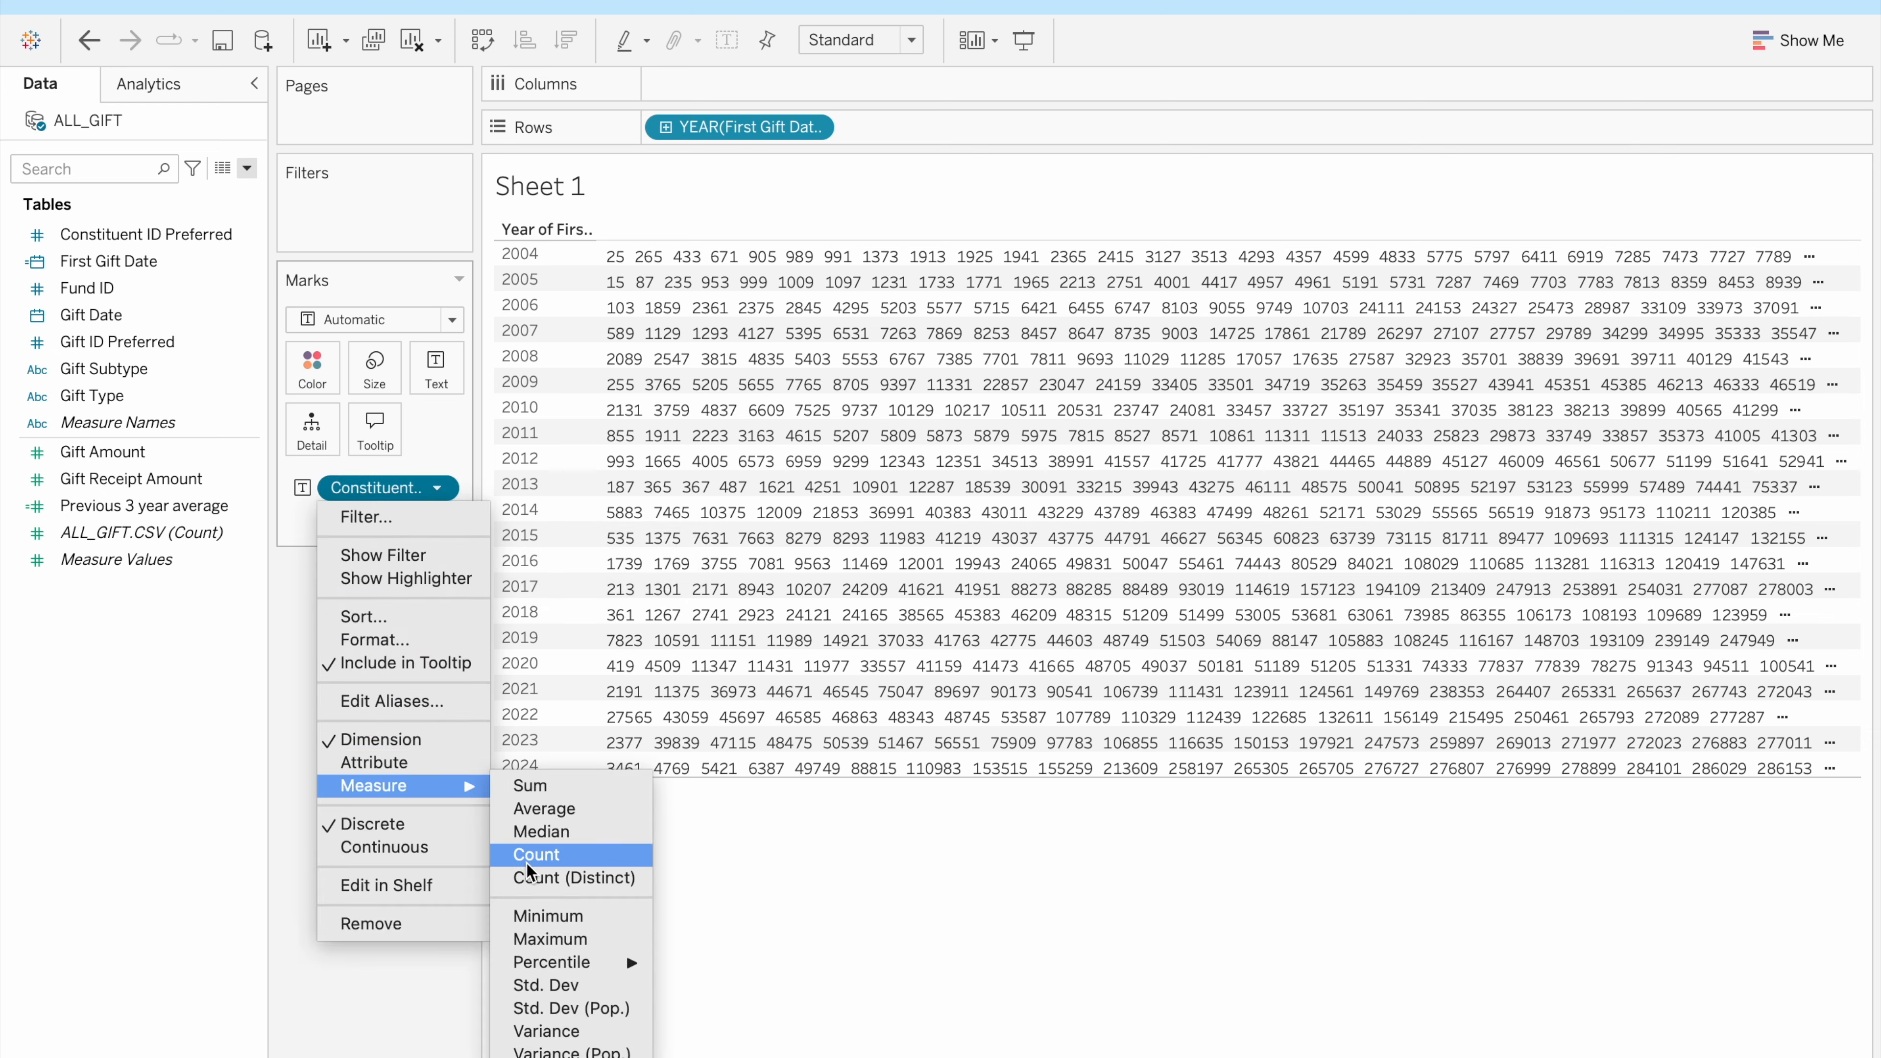
click(531, 877)
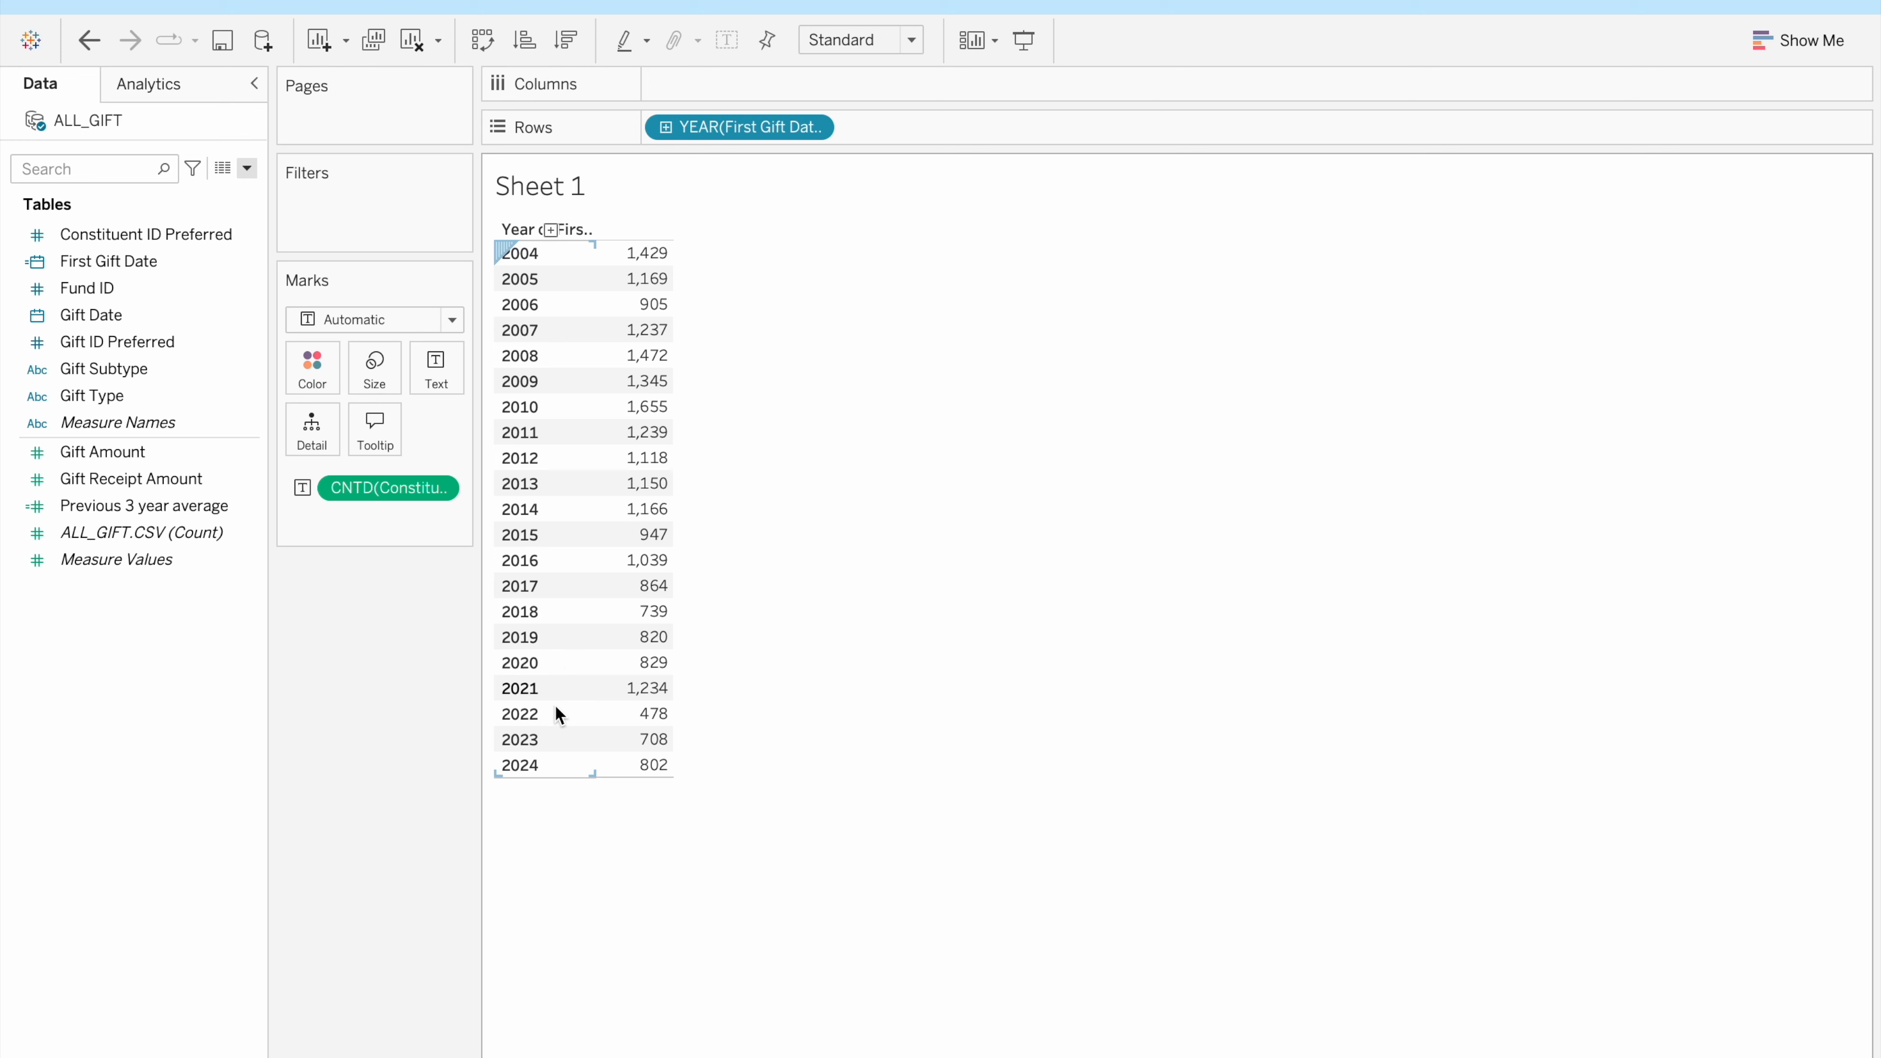
mouse_move(653, 287)
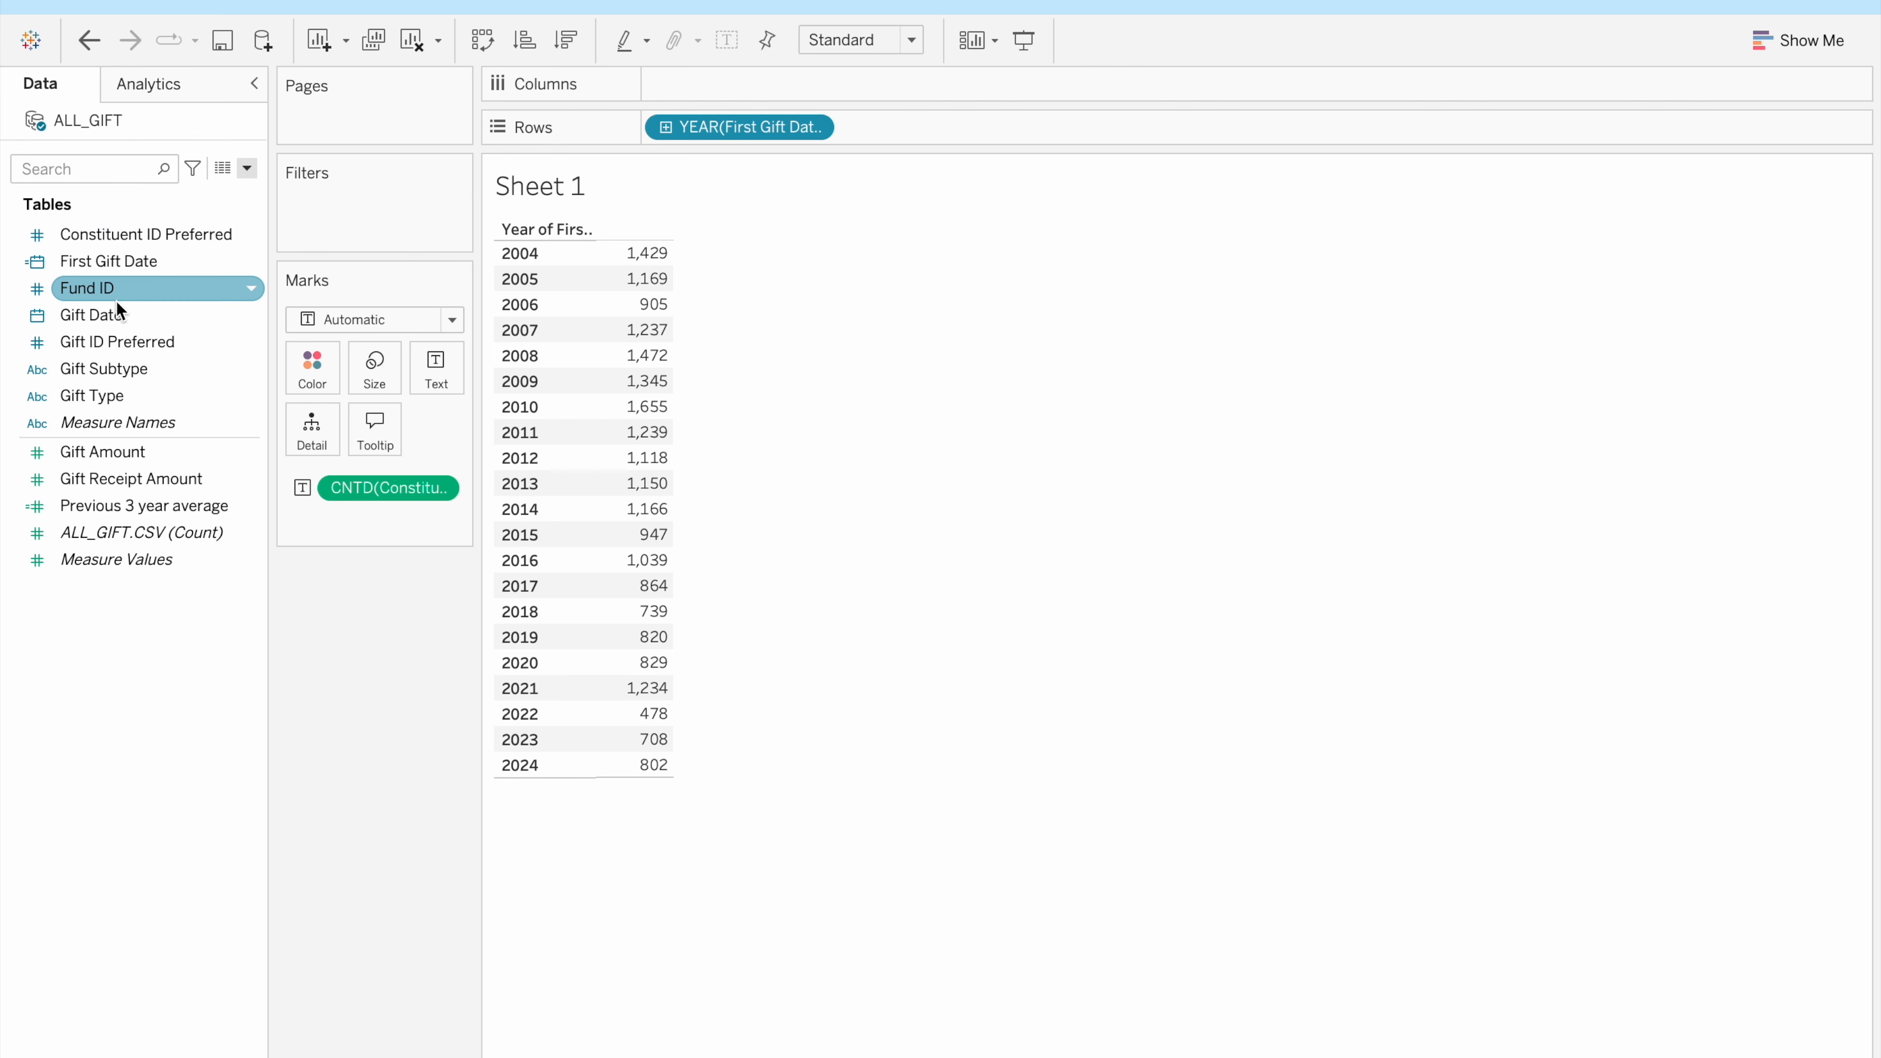
Add Gift Date to the columns and break it down by month, independent of year
drag(116, 318, 713, 78)
click(810, 85)
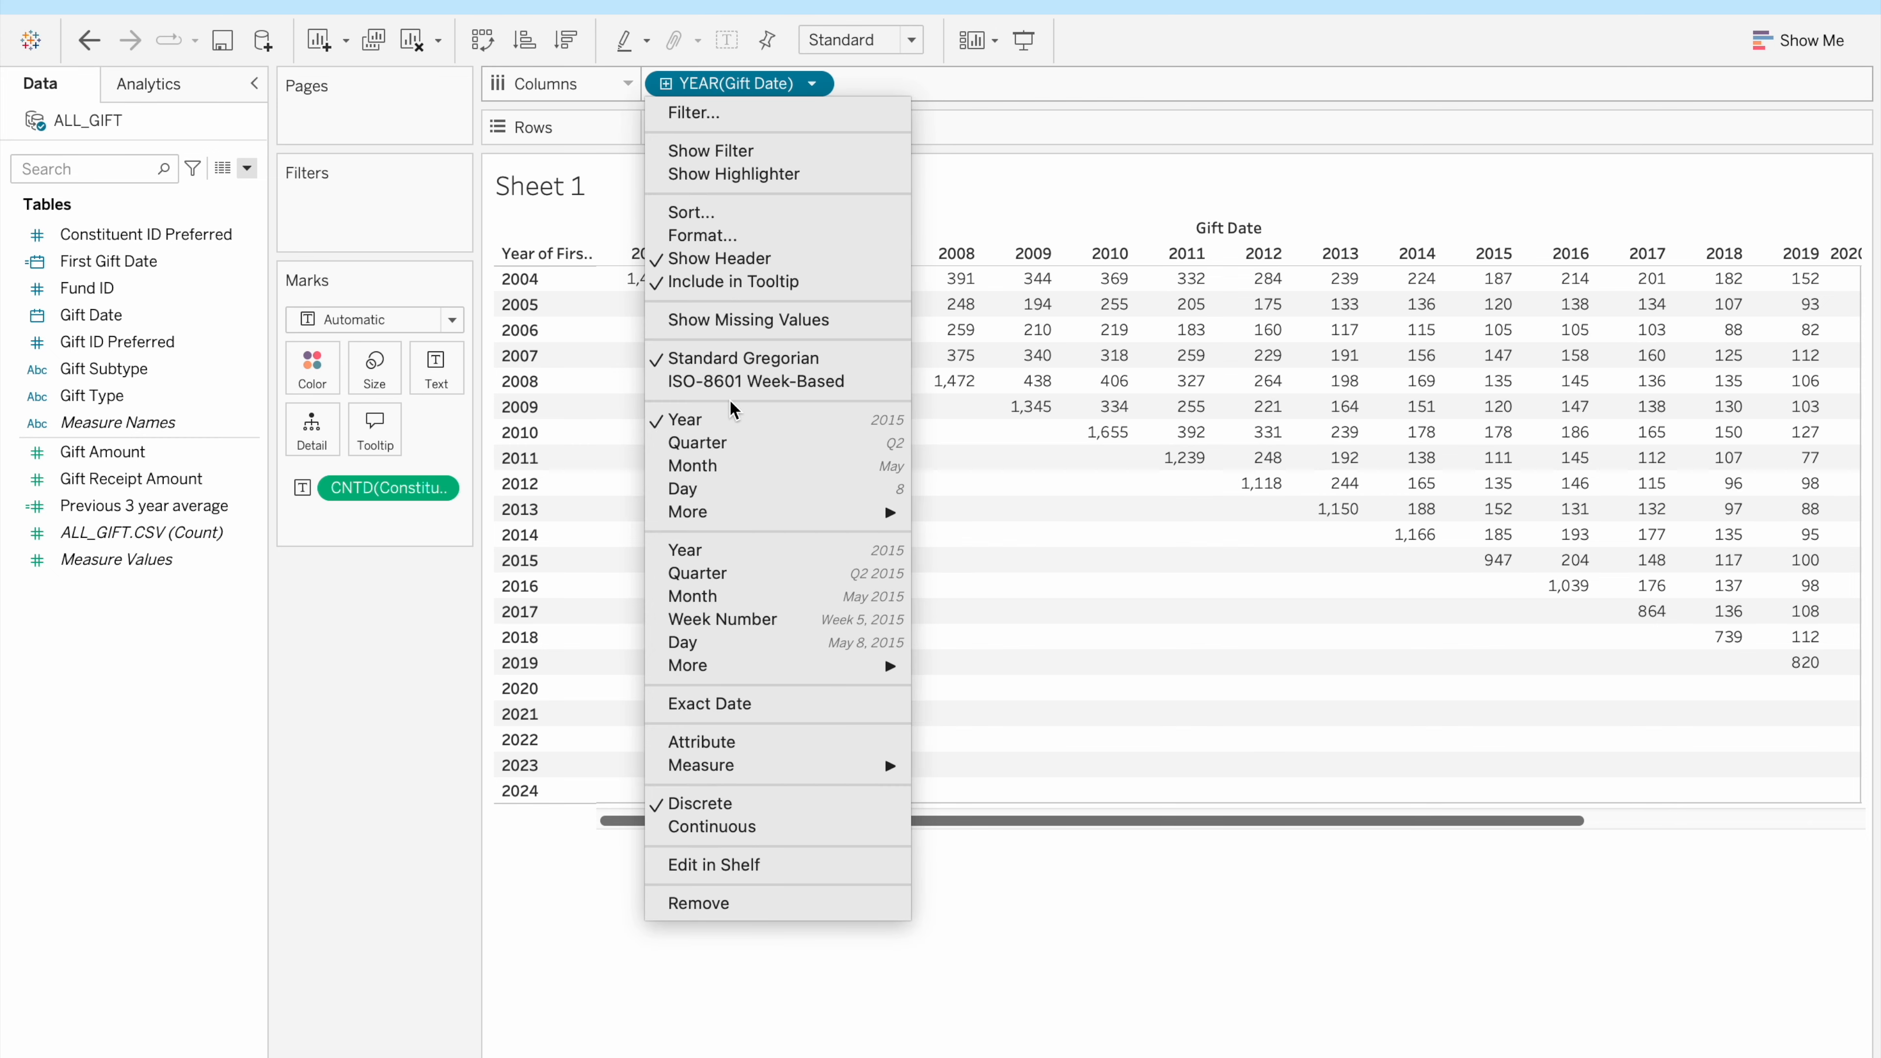
click(713, 467)
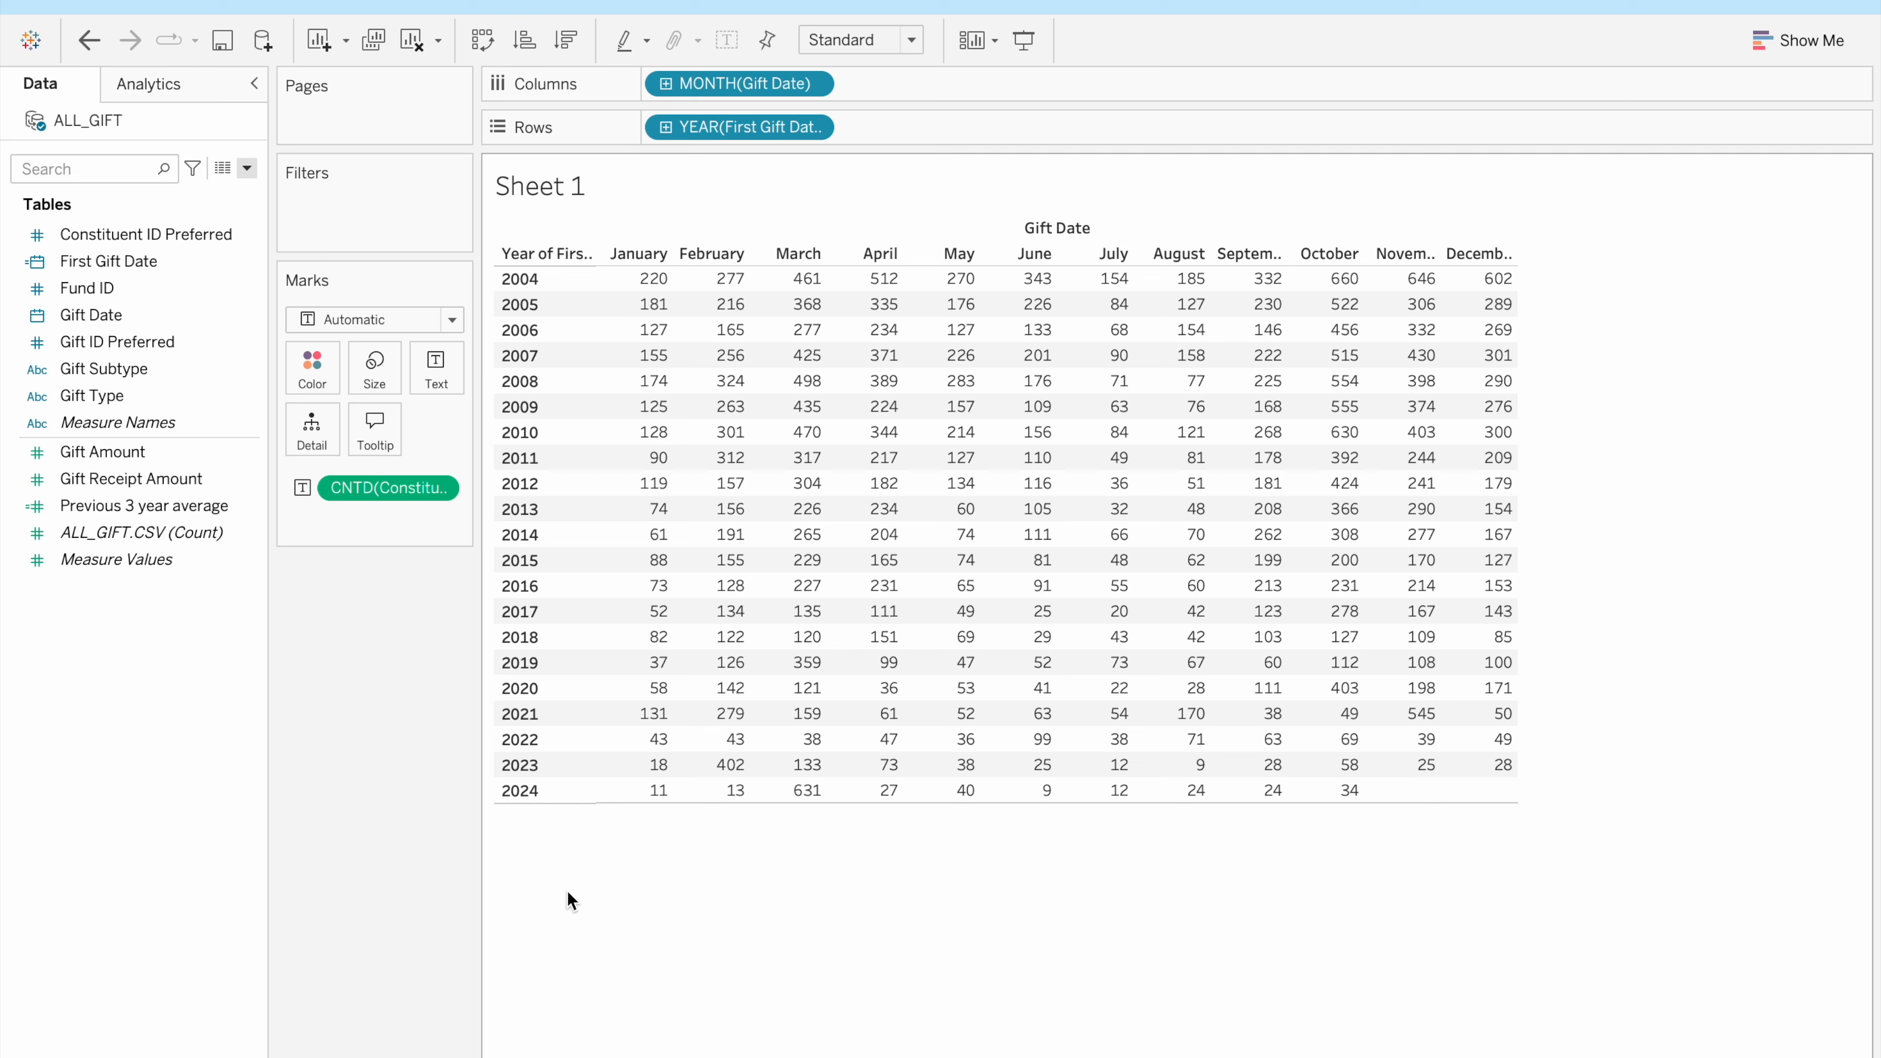
Add the Previous 3 year average field to the columns after the month of Gift Date
click(211, 506)
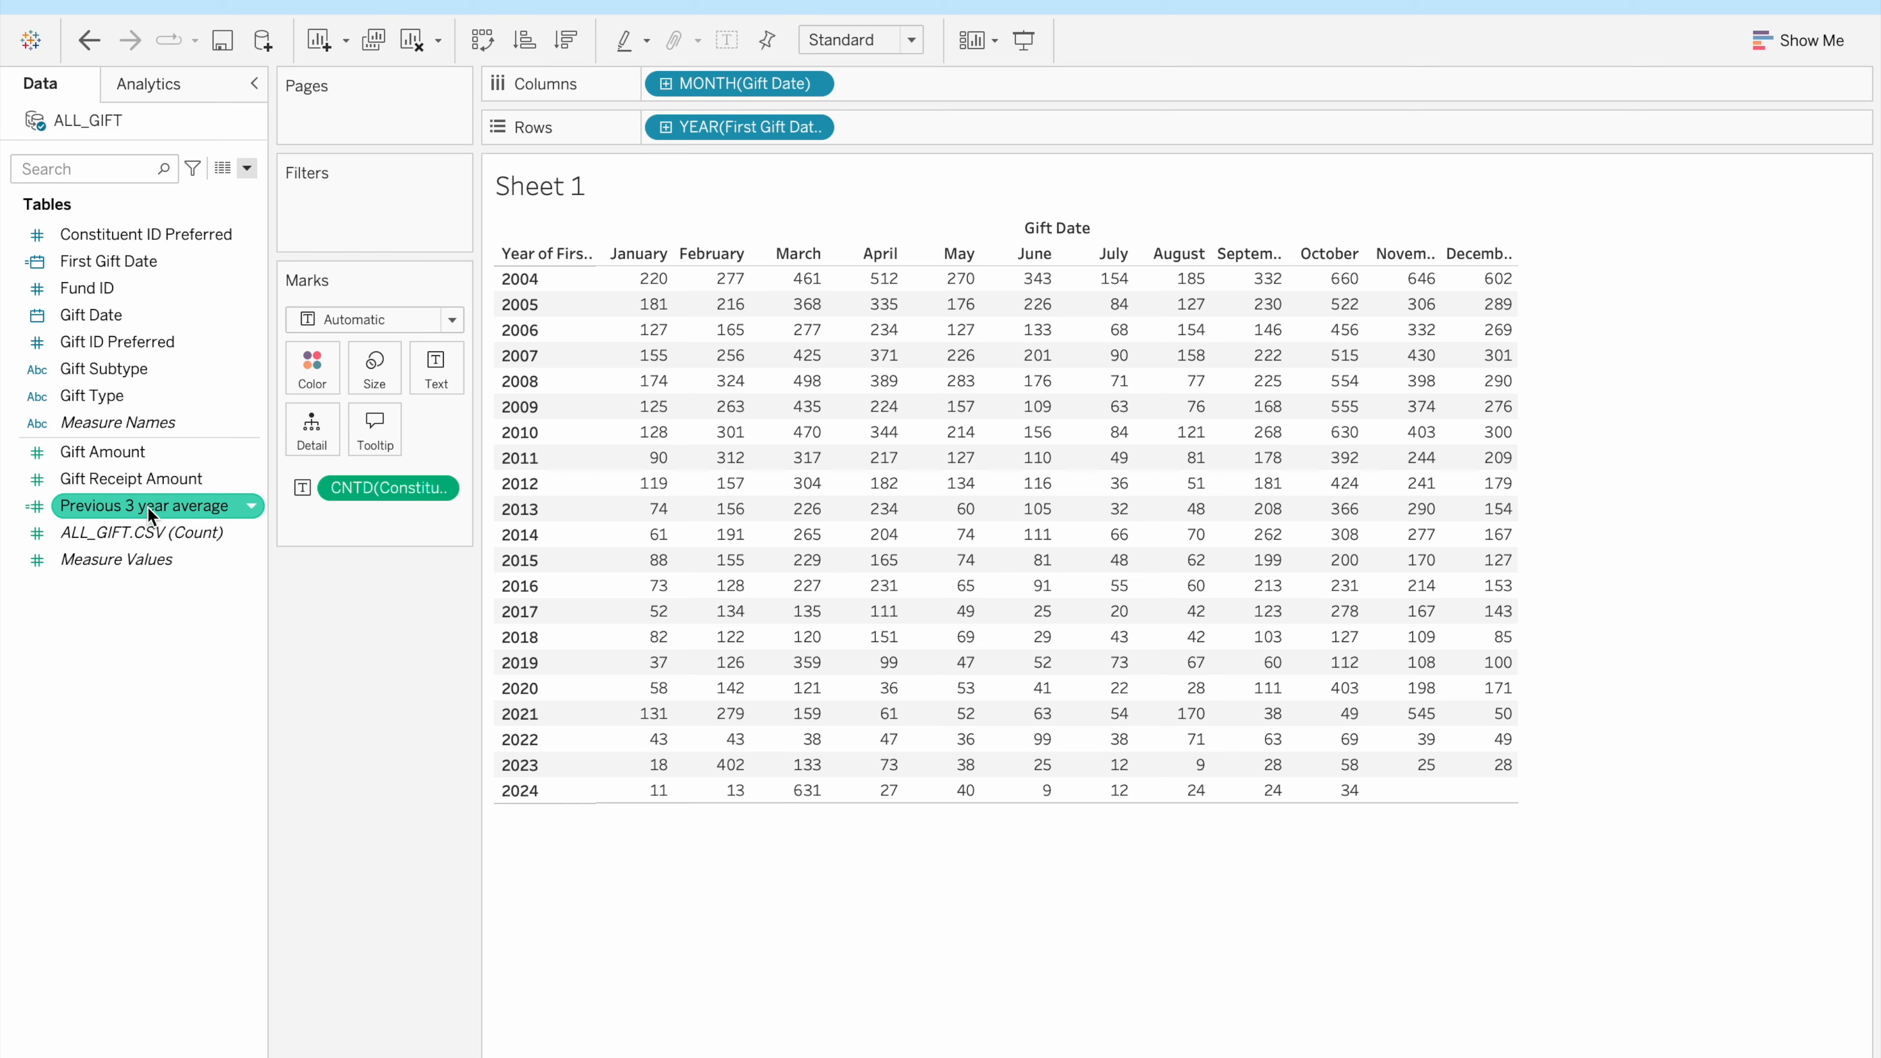
drag(150, 513, 675, 801)
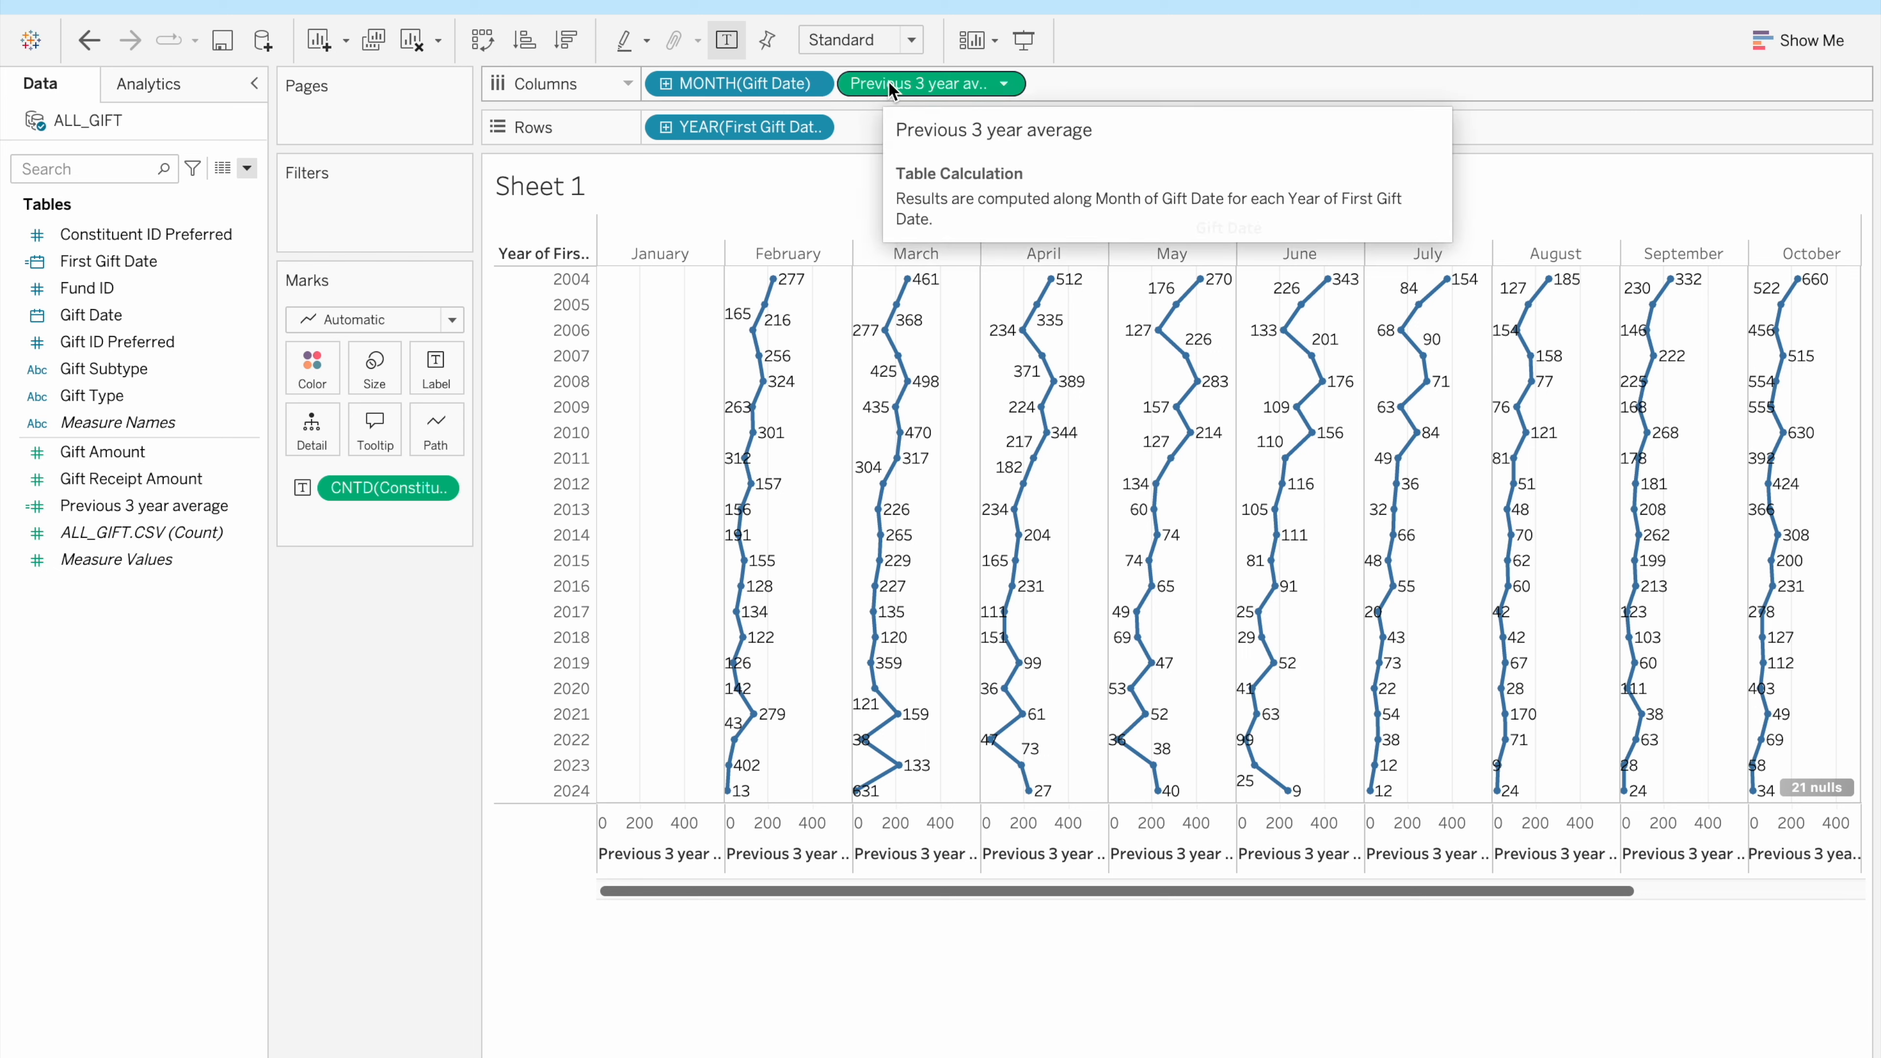
Move the Previous 3 year average field from the columns to the rows and convert the view to a text table
drag(893, 84, 887, 134)
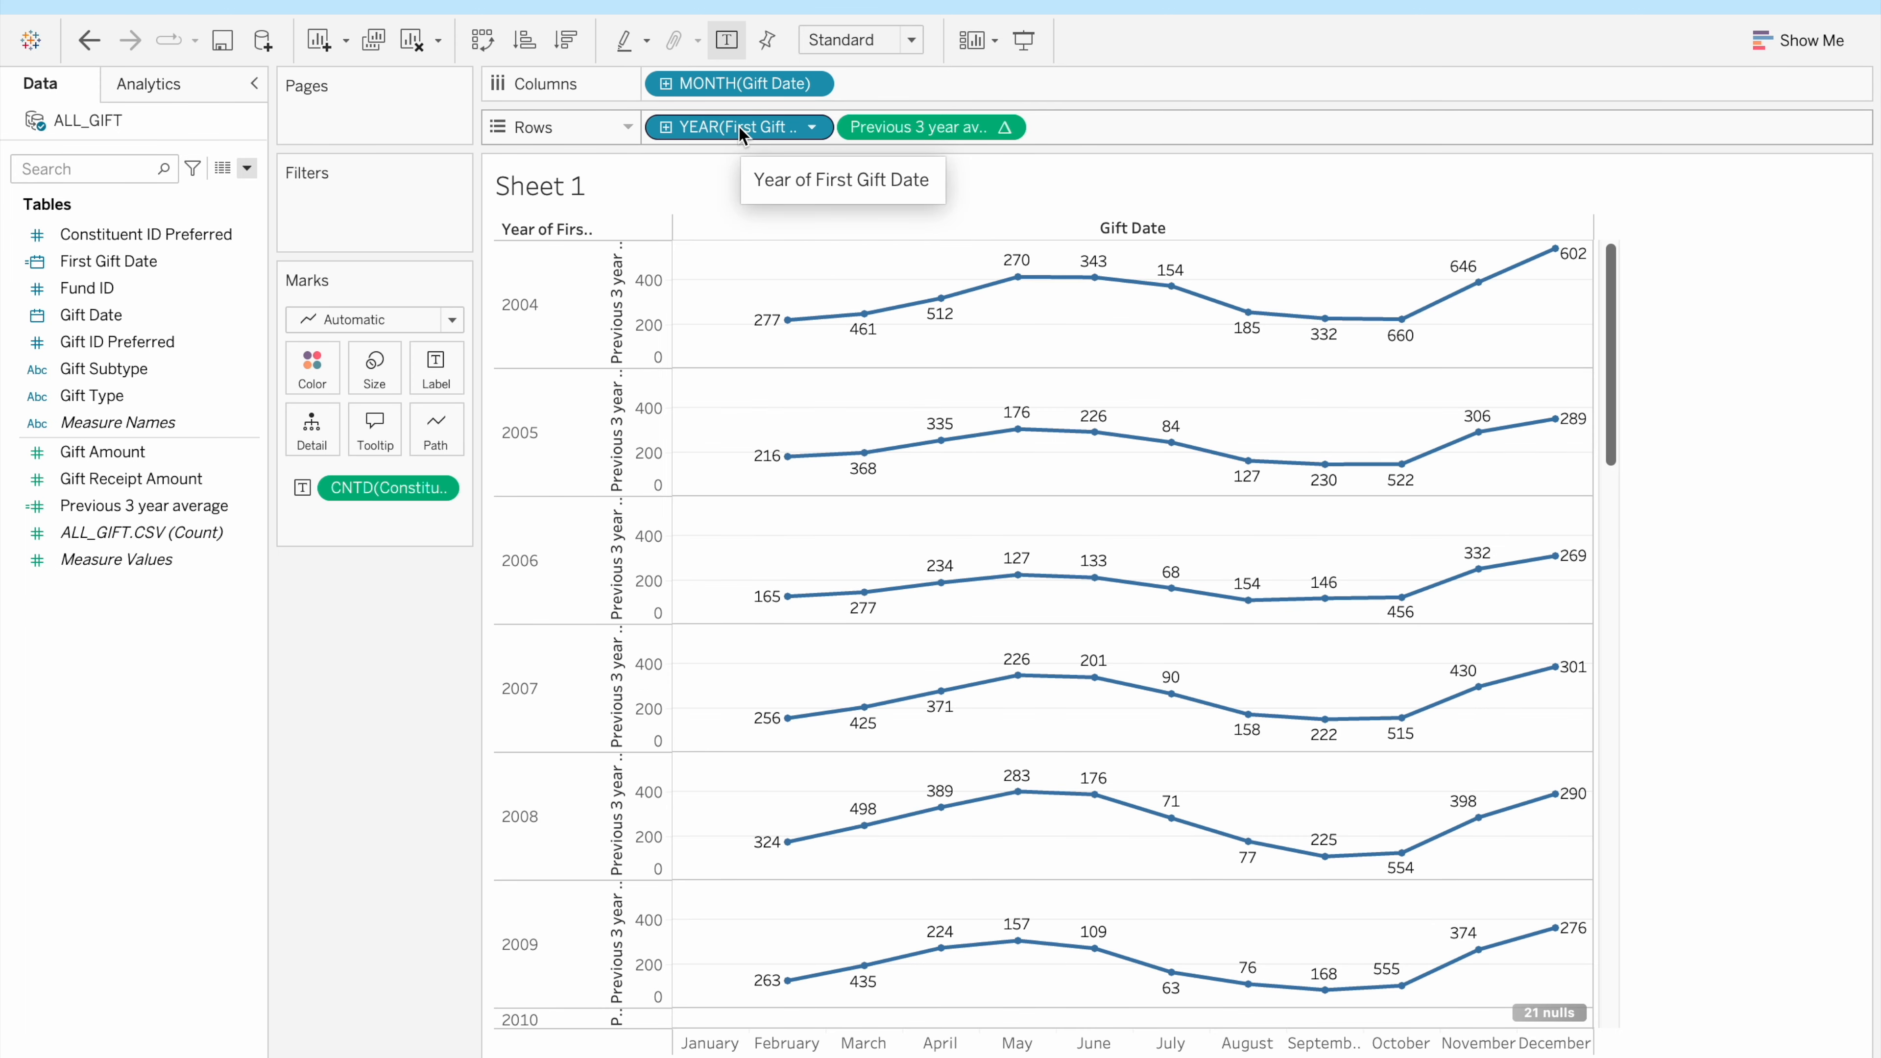
click(1799, 41)
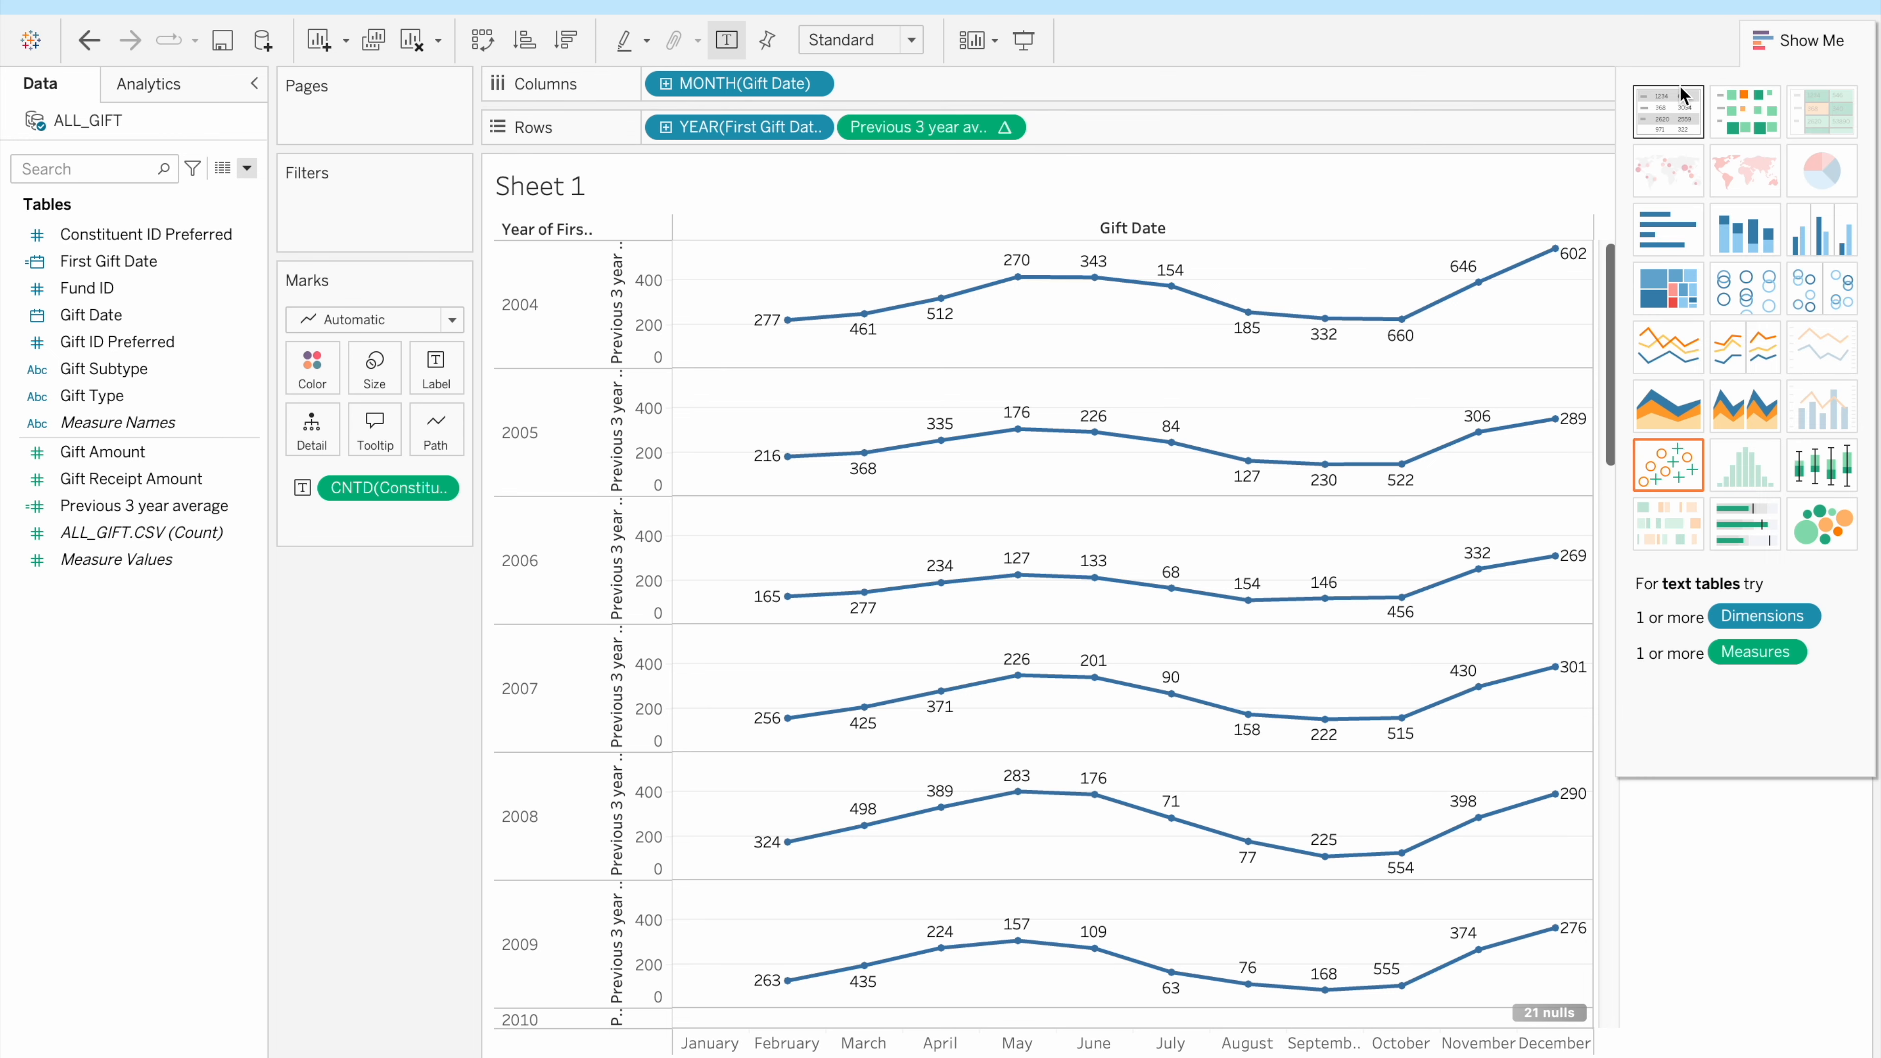
click(1655, 118)
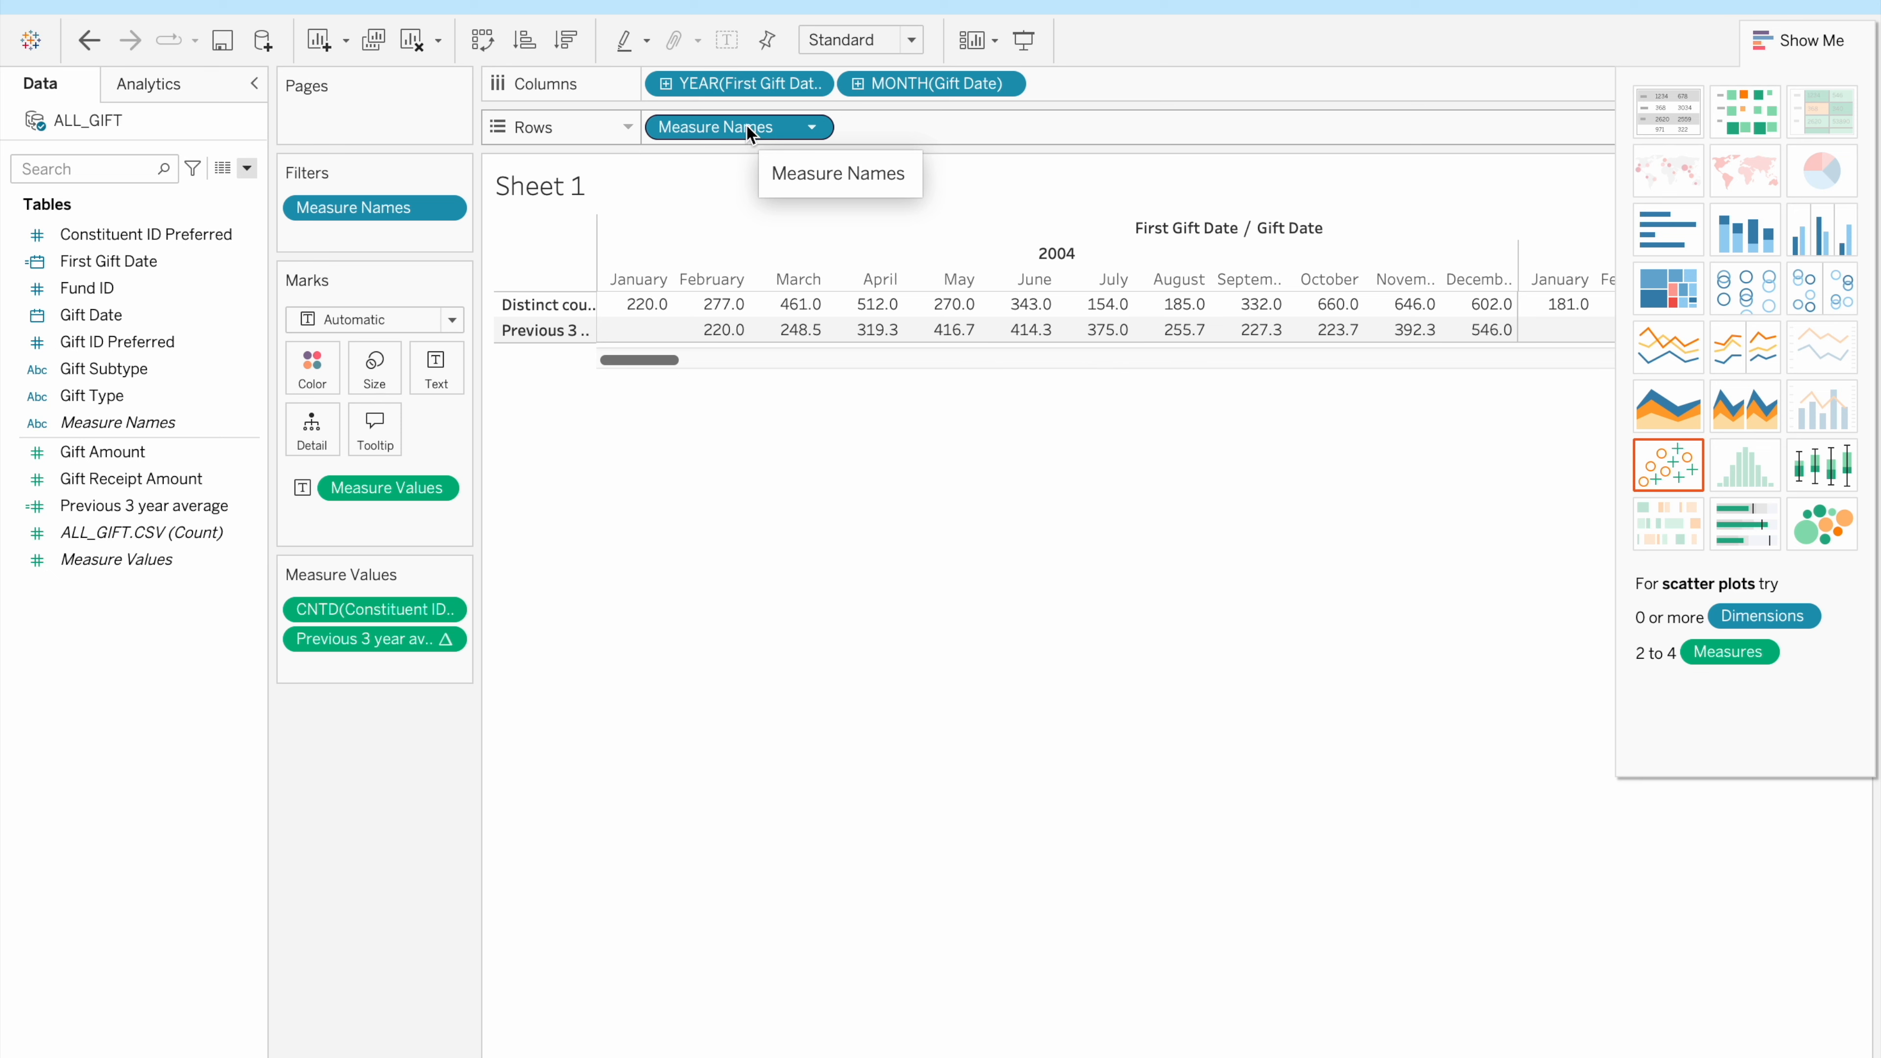
Move the year of First Gift Date to the rows, place Measure Names before it, and review both measure blocks
drag(758, 84, 658, 137)
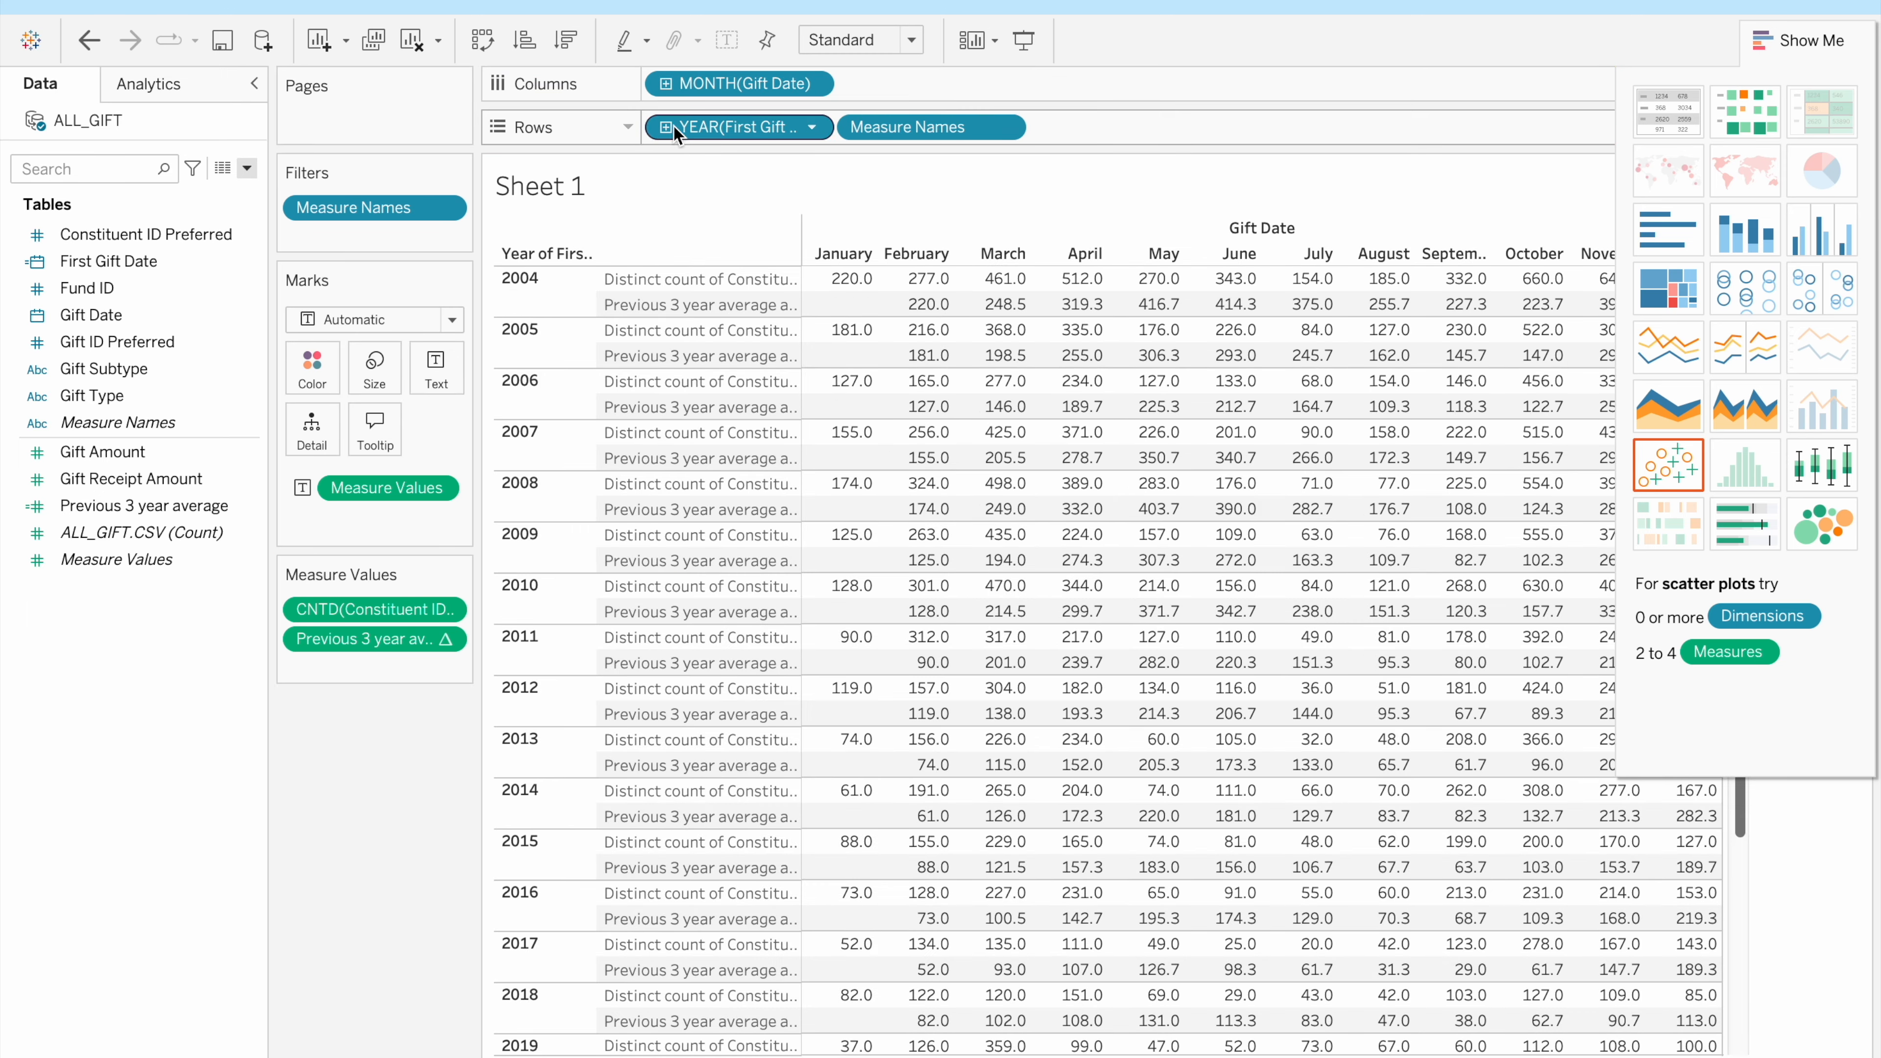
drag(894, 127, 655, 132)
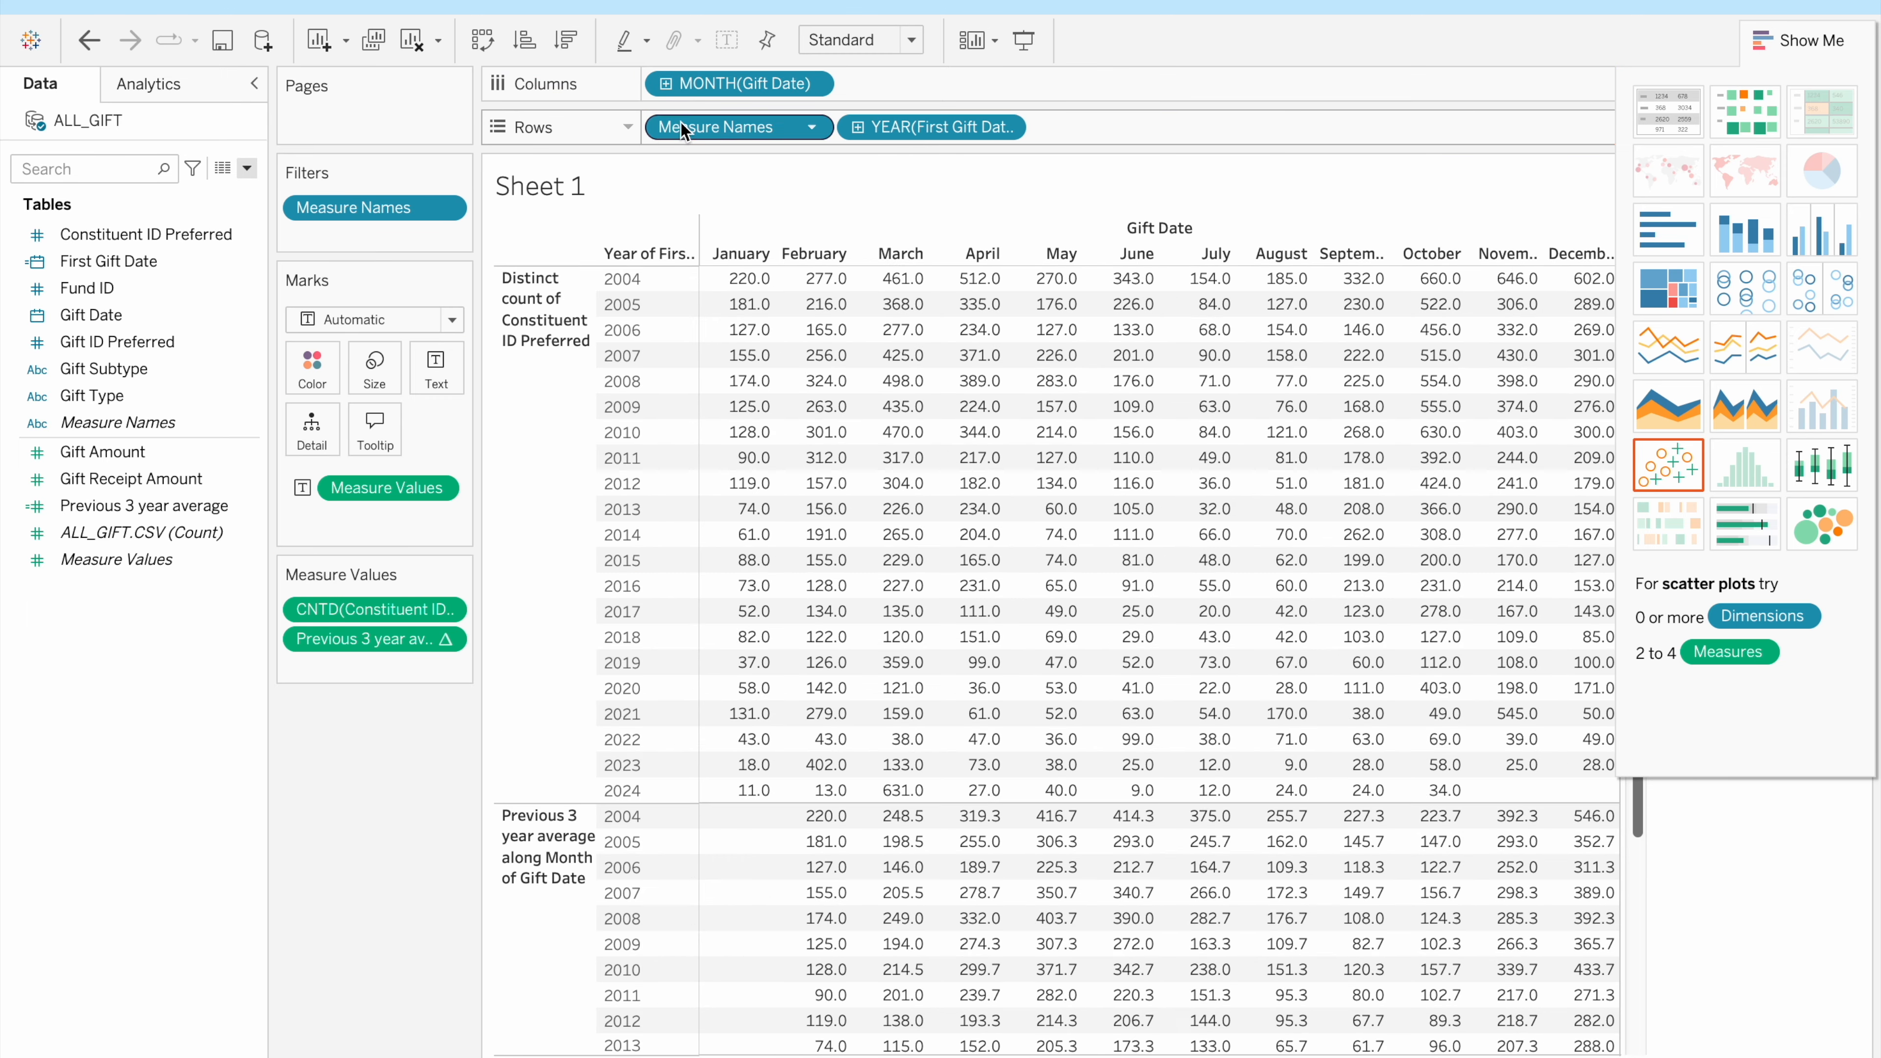
click(1814, 37)
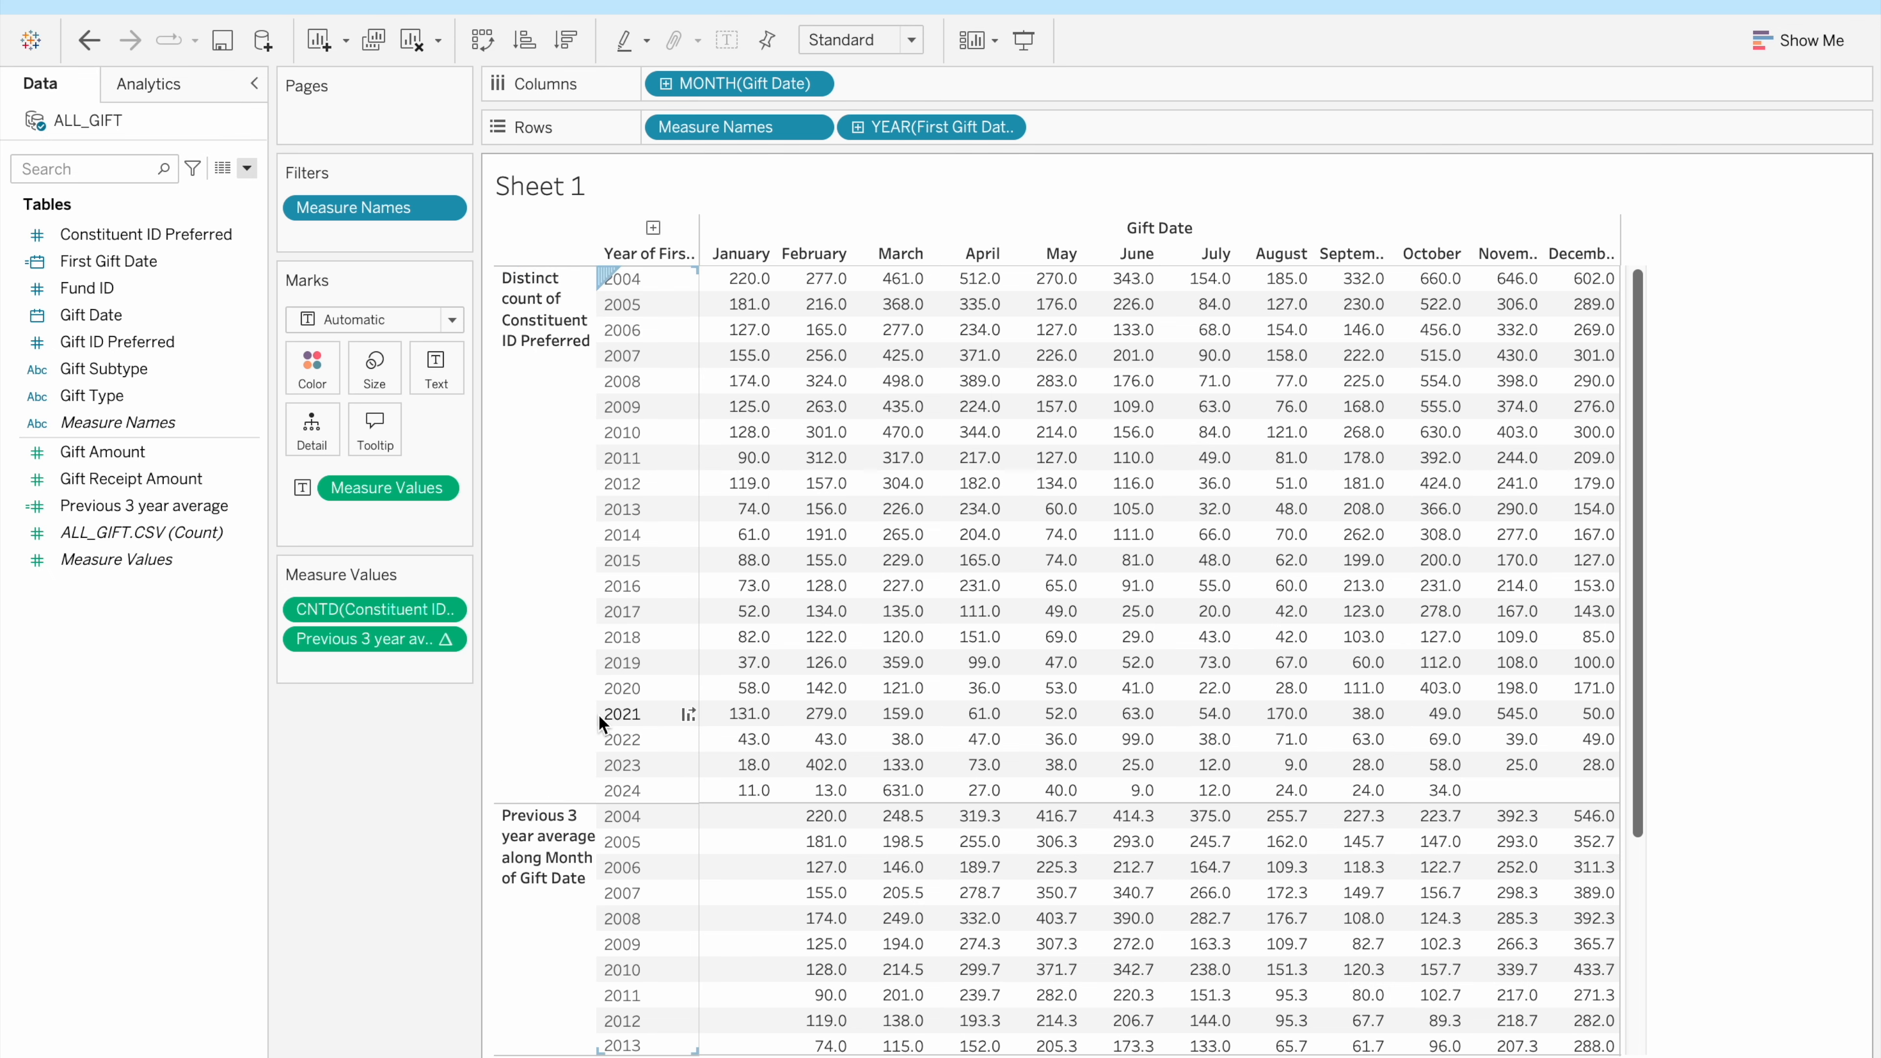
scroll(598, 712, down, 5)
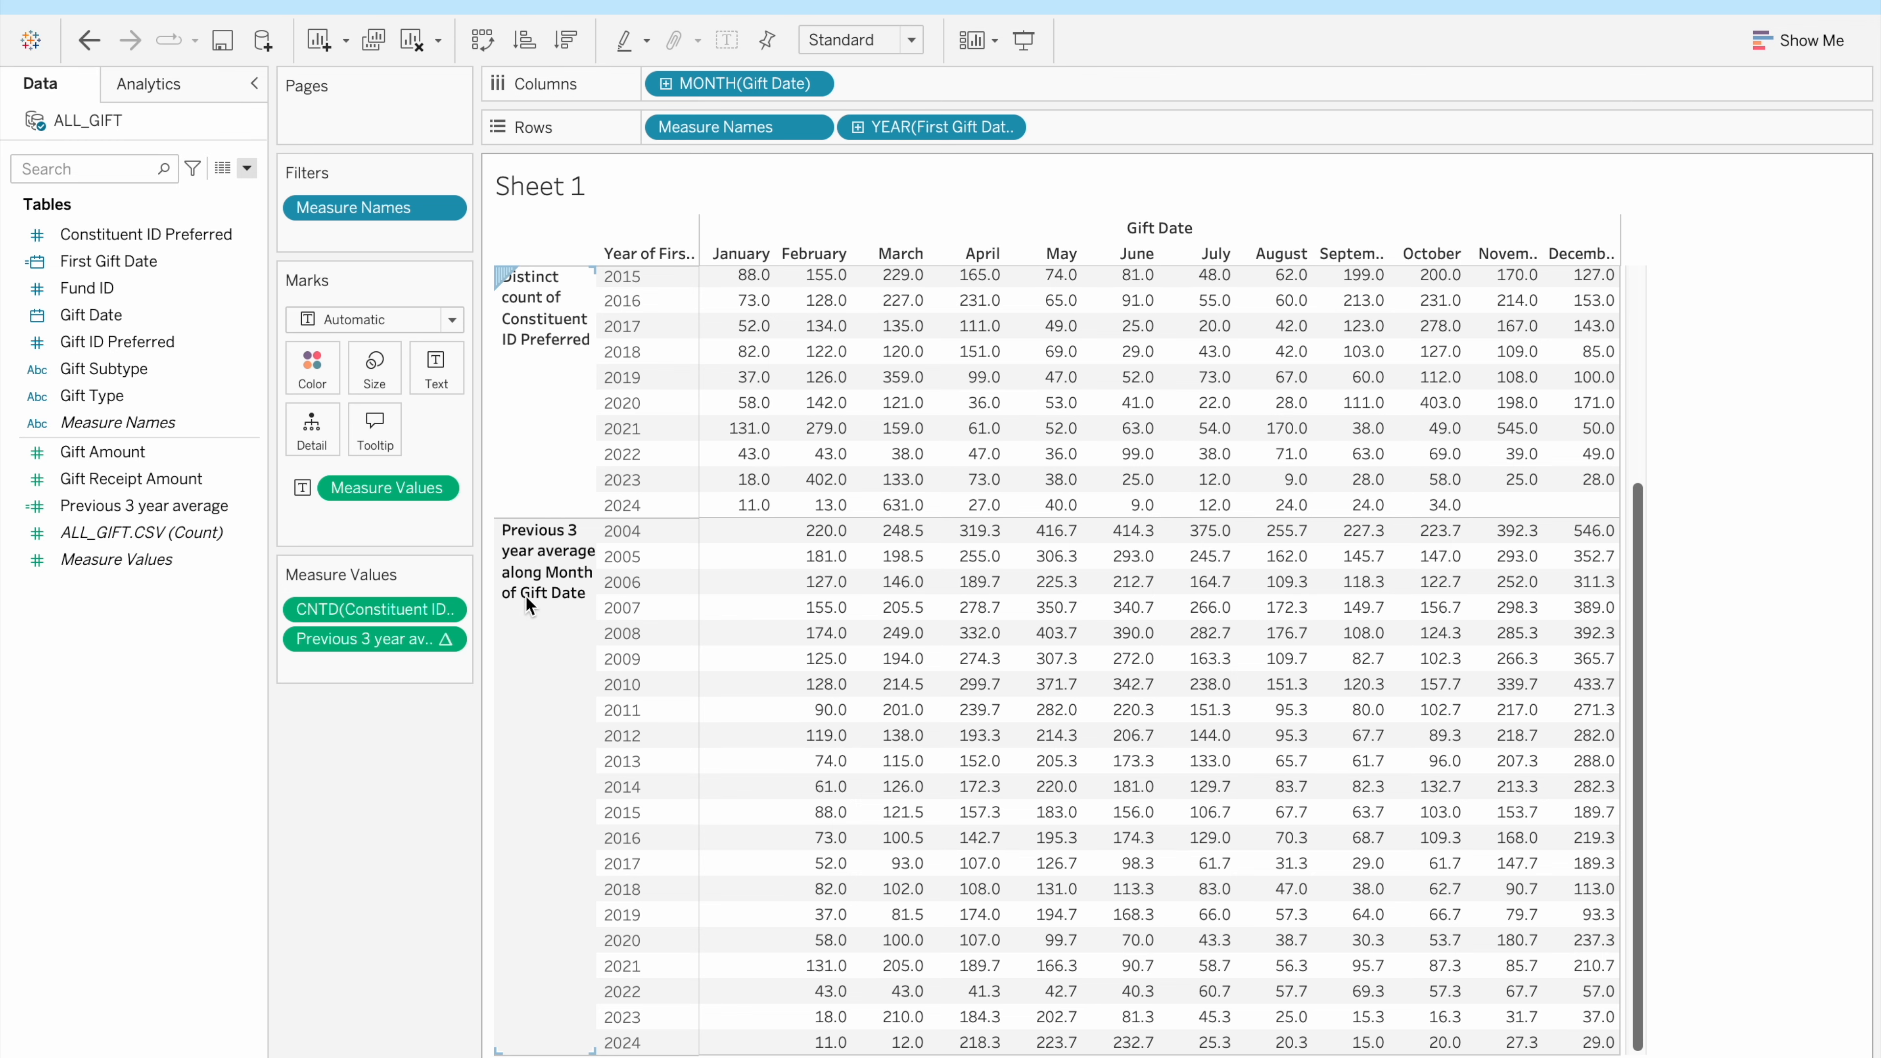
scroll(547, 767, up, 5)
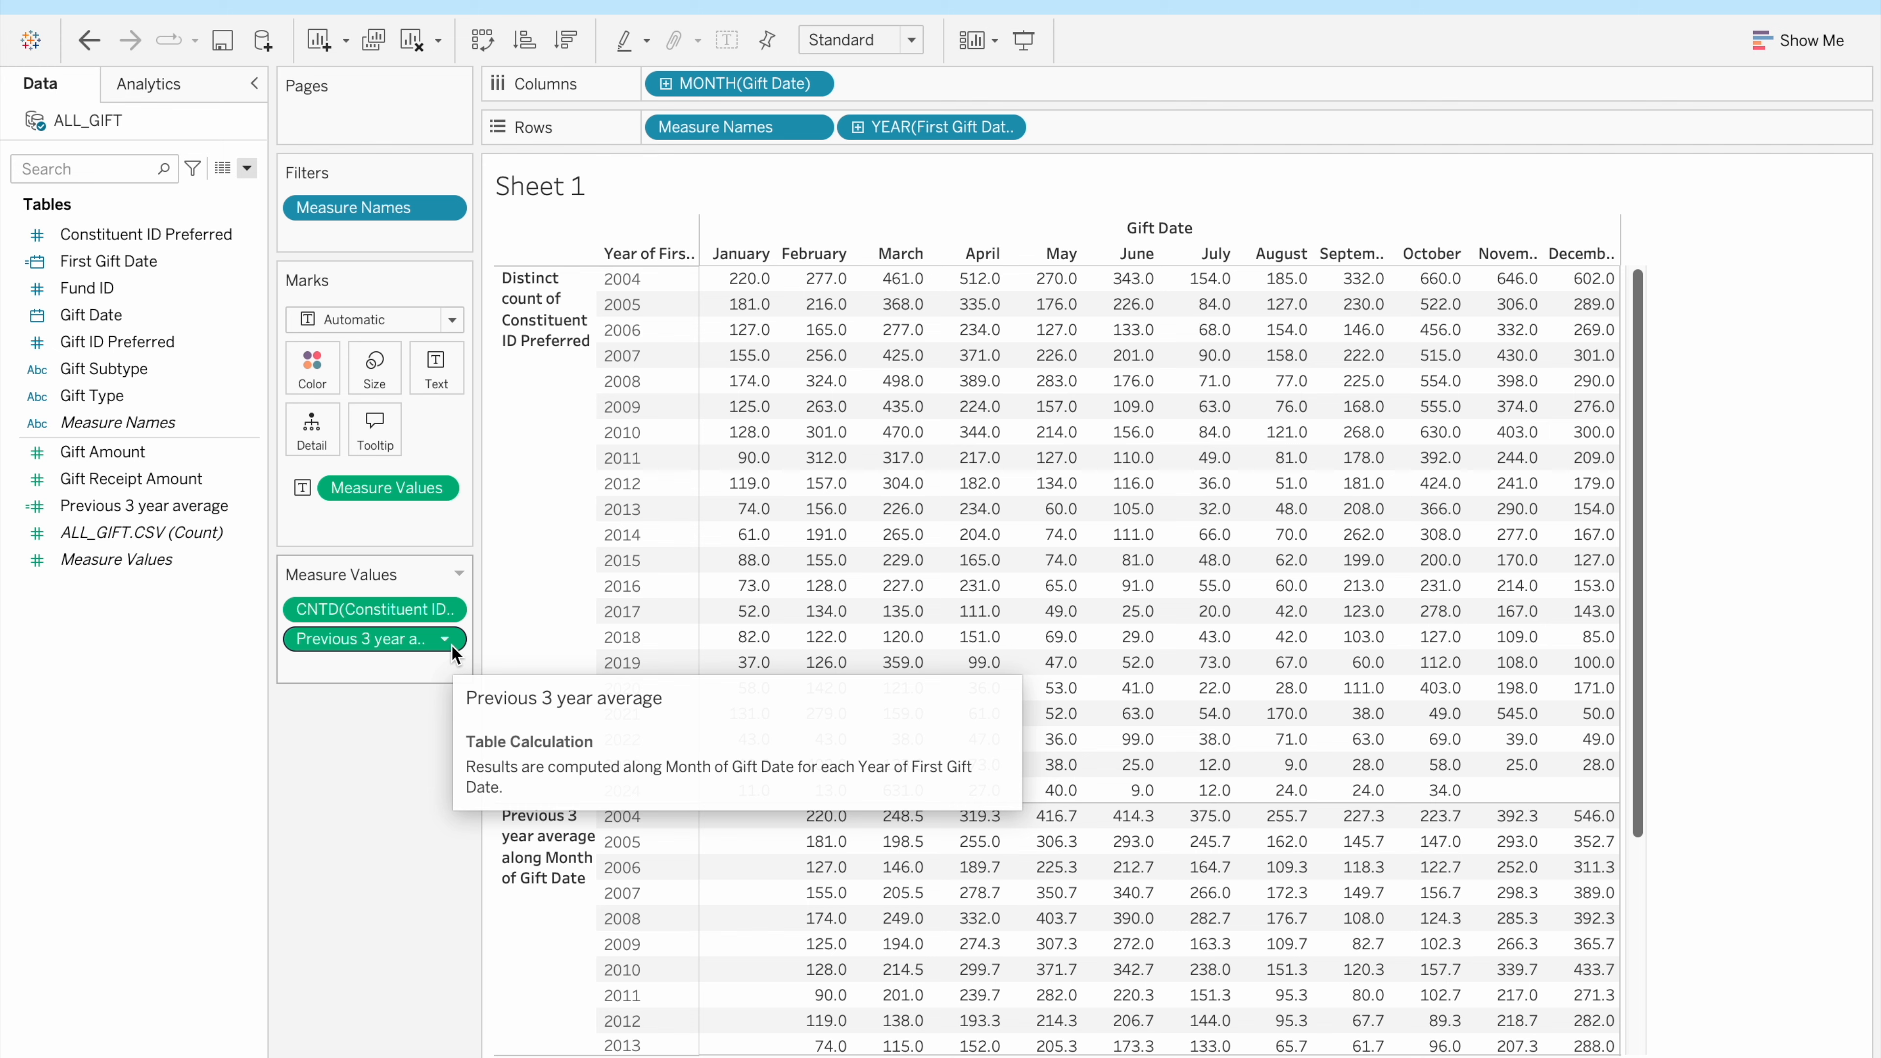
click(246, 168)
click(88, 194)
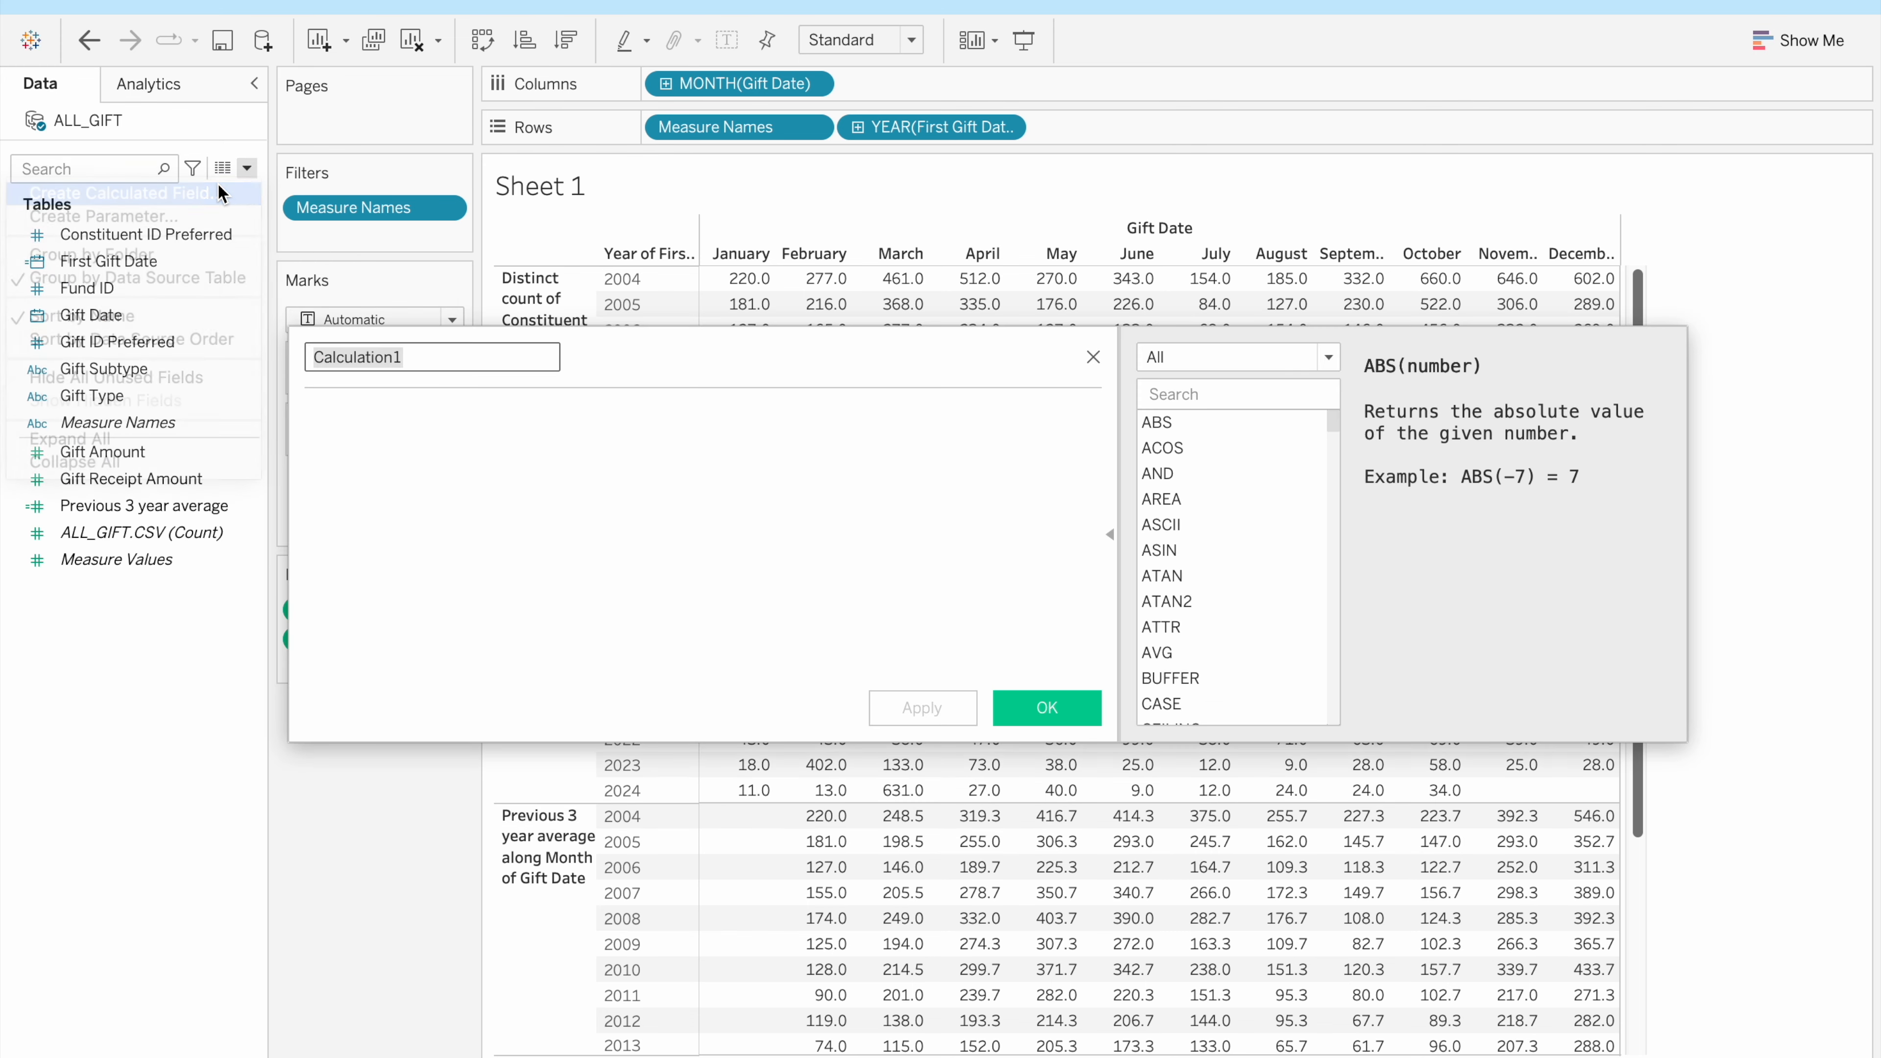
click(1093, 356)
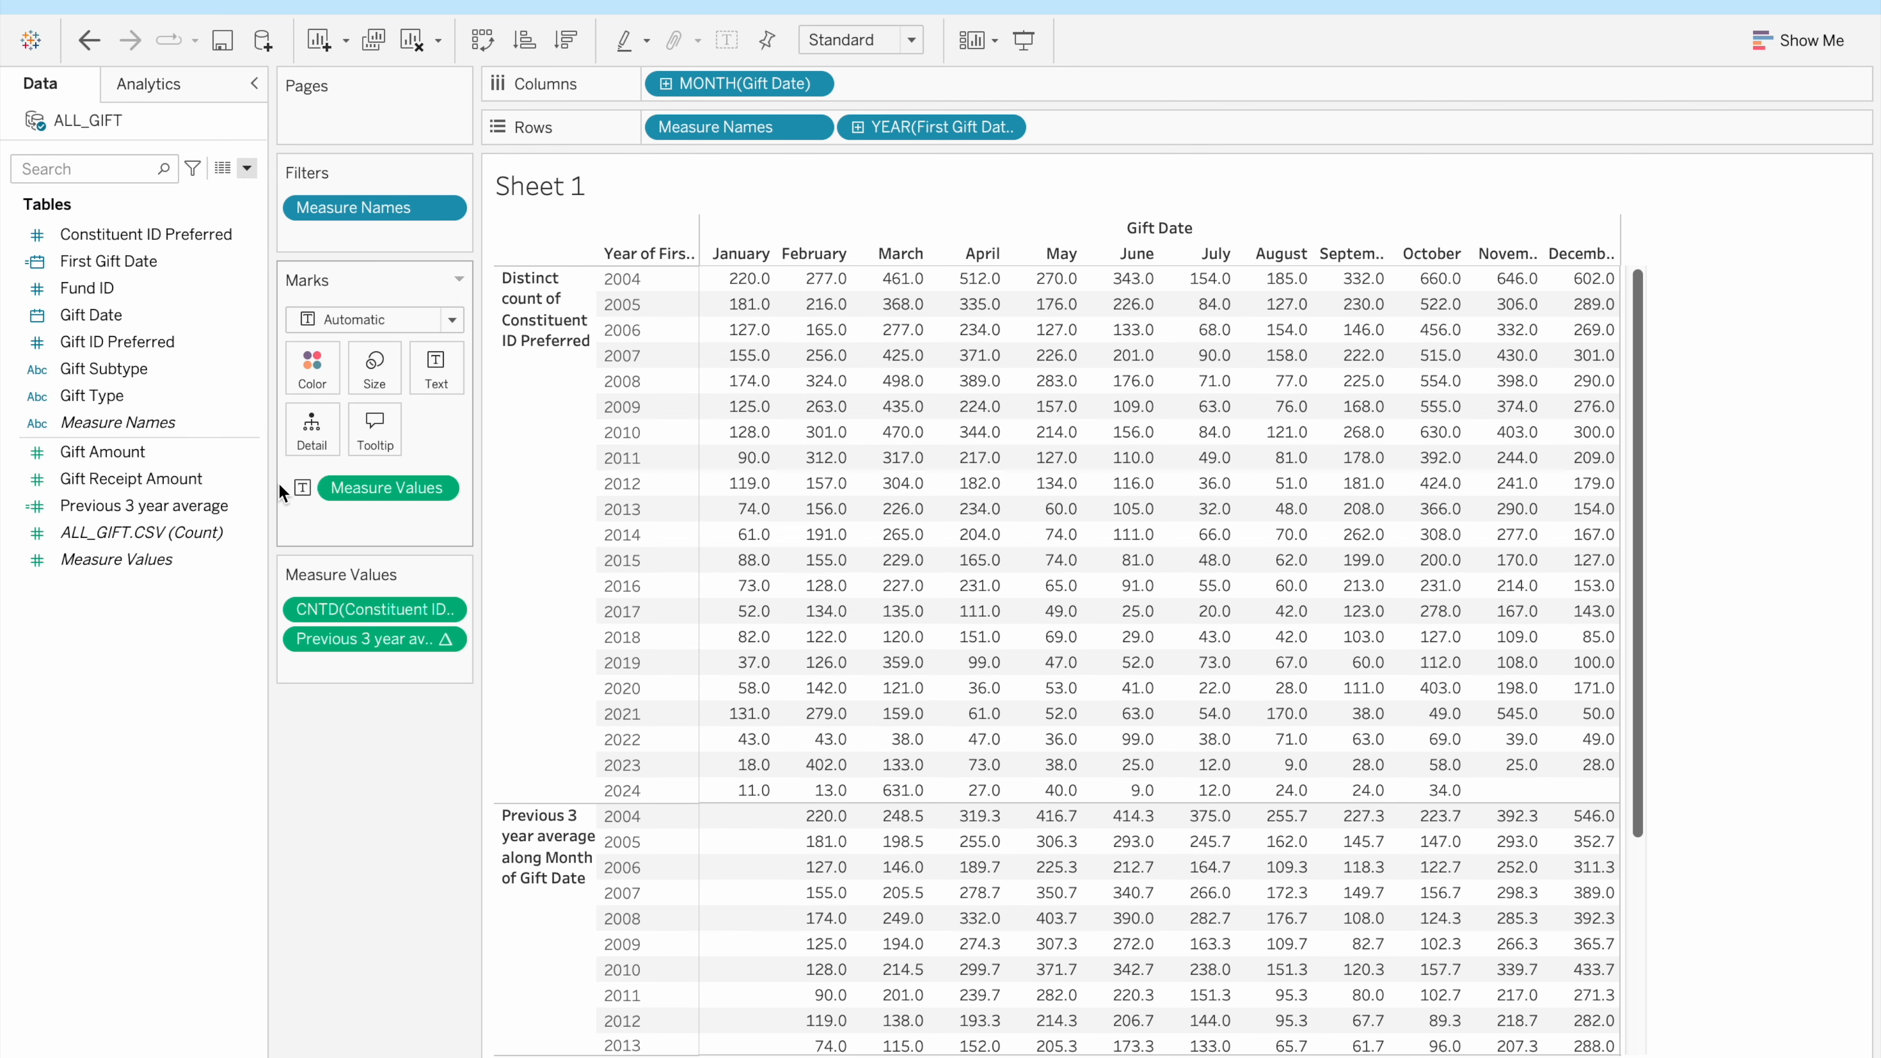
Review the -3 start and -1 end offsets in the Previous 3 year average formula and how its results are computed
click(253, 506)
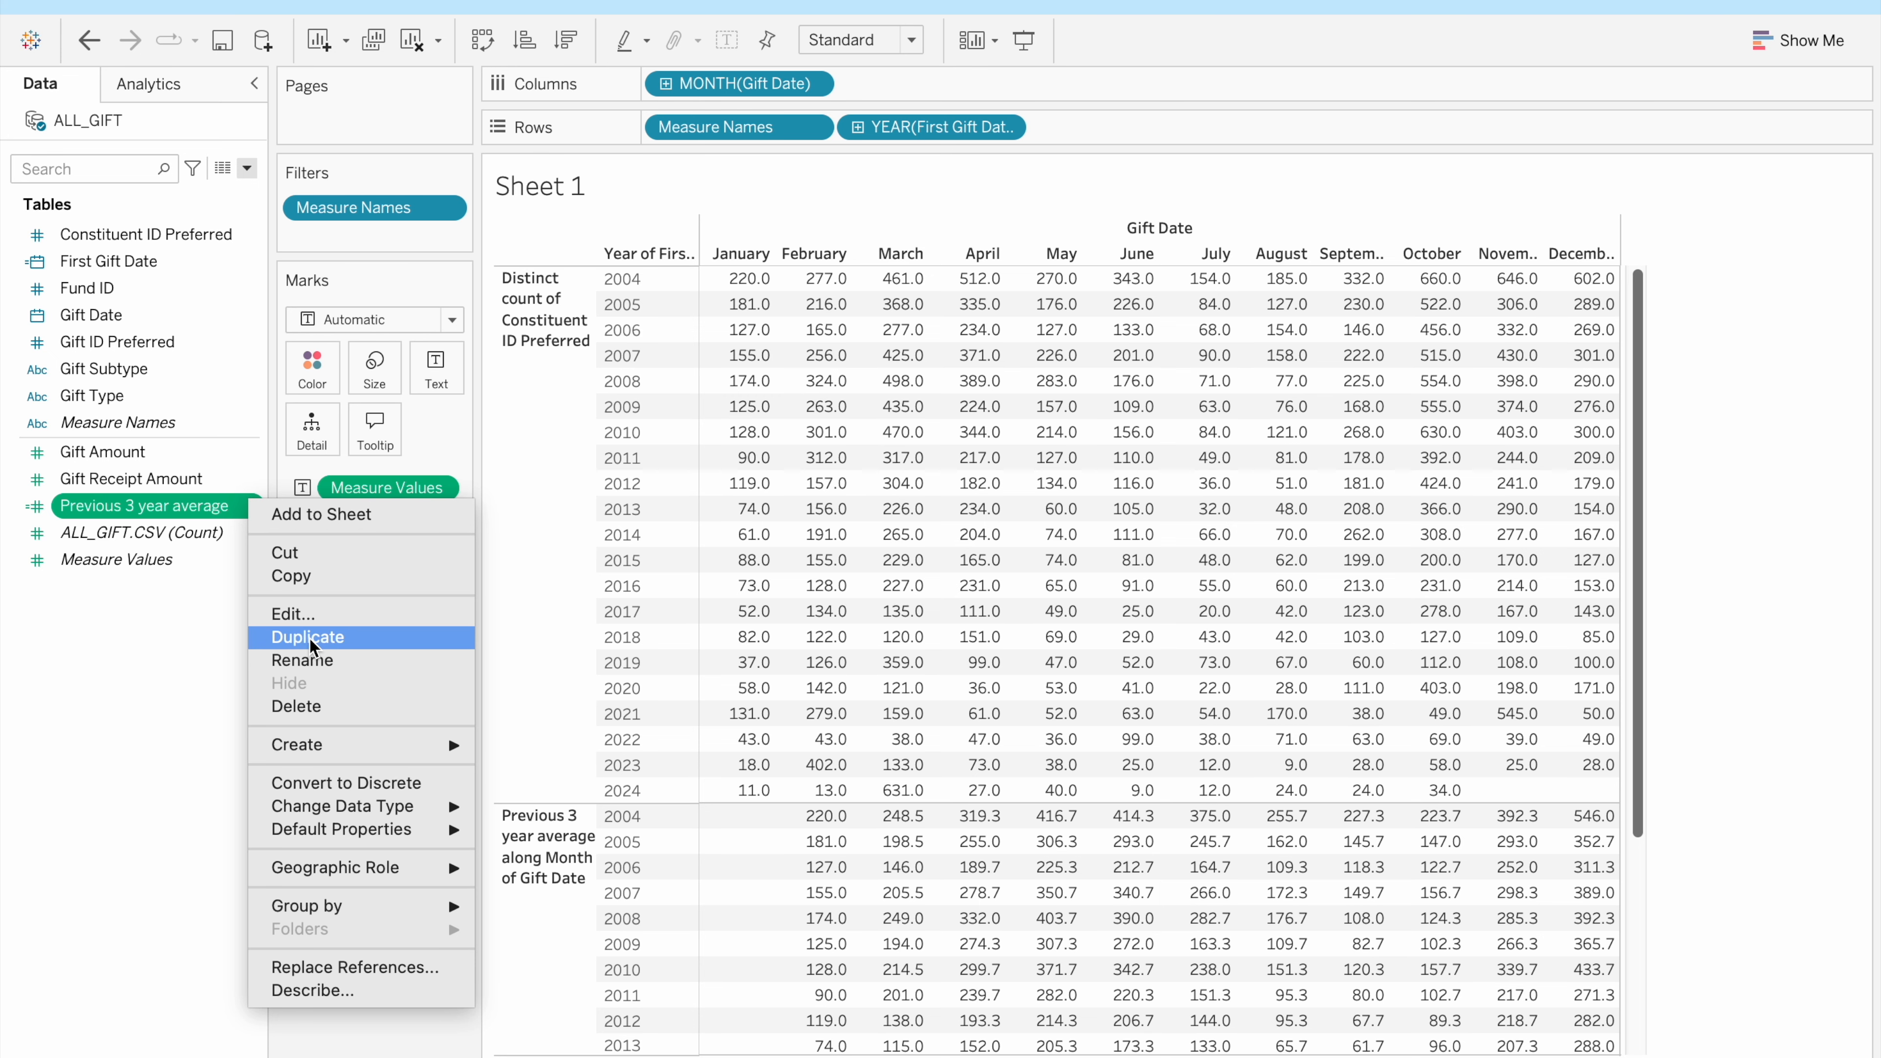
click(319, 615)
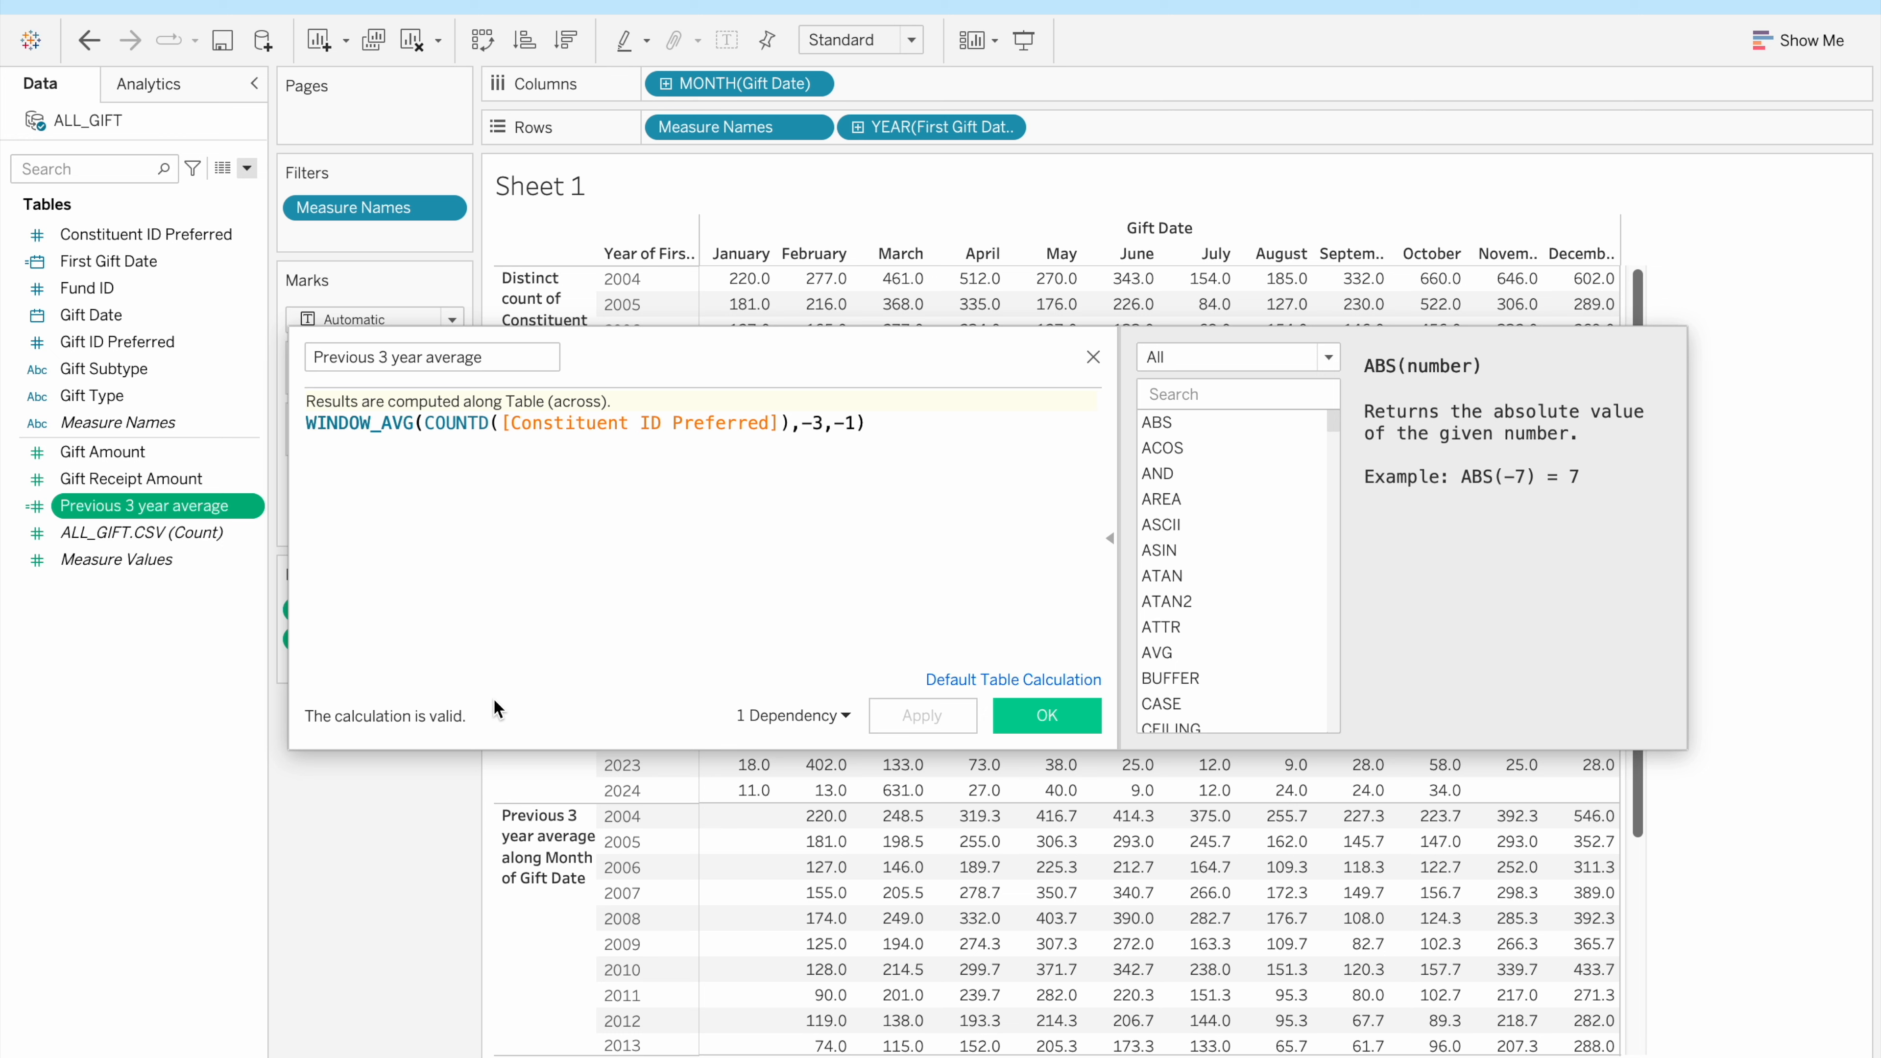
double_click(819, 422)
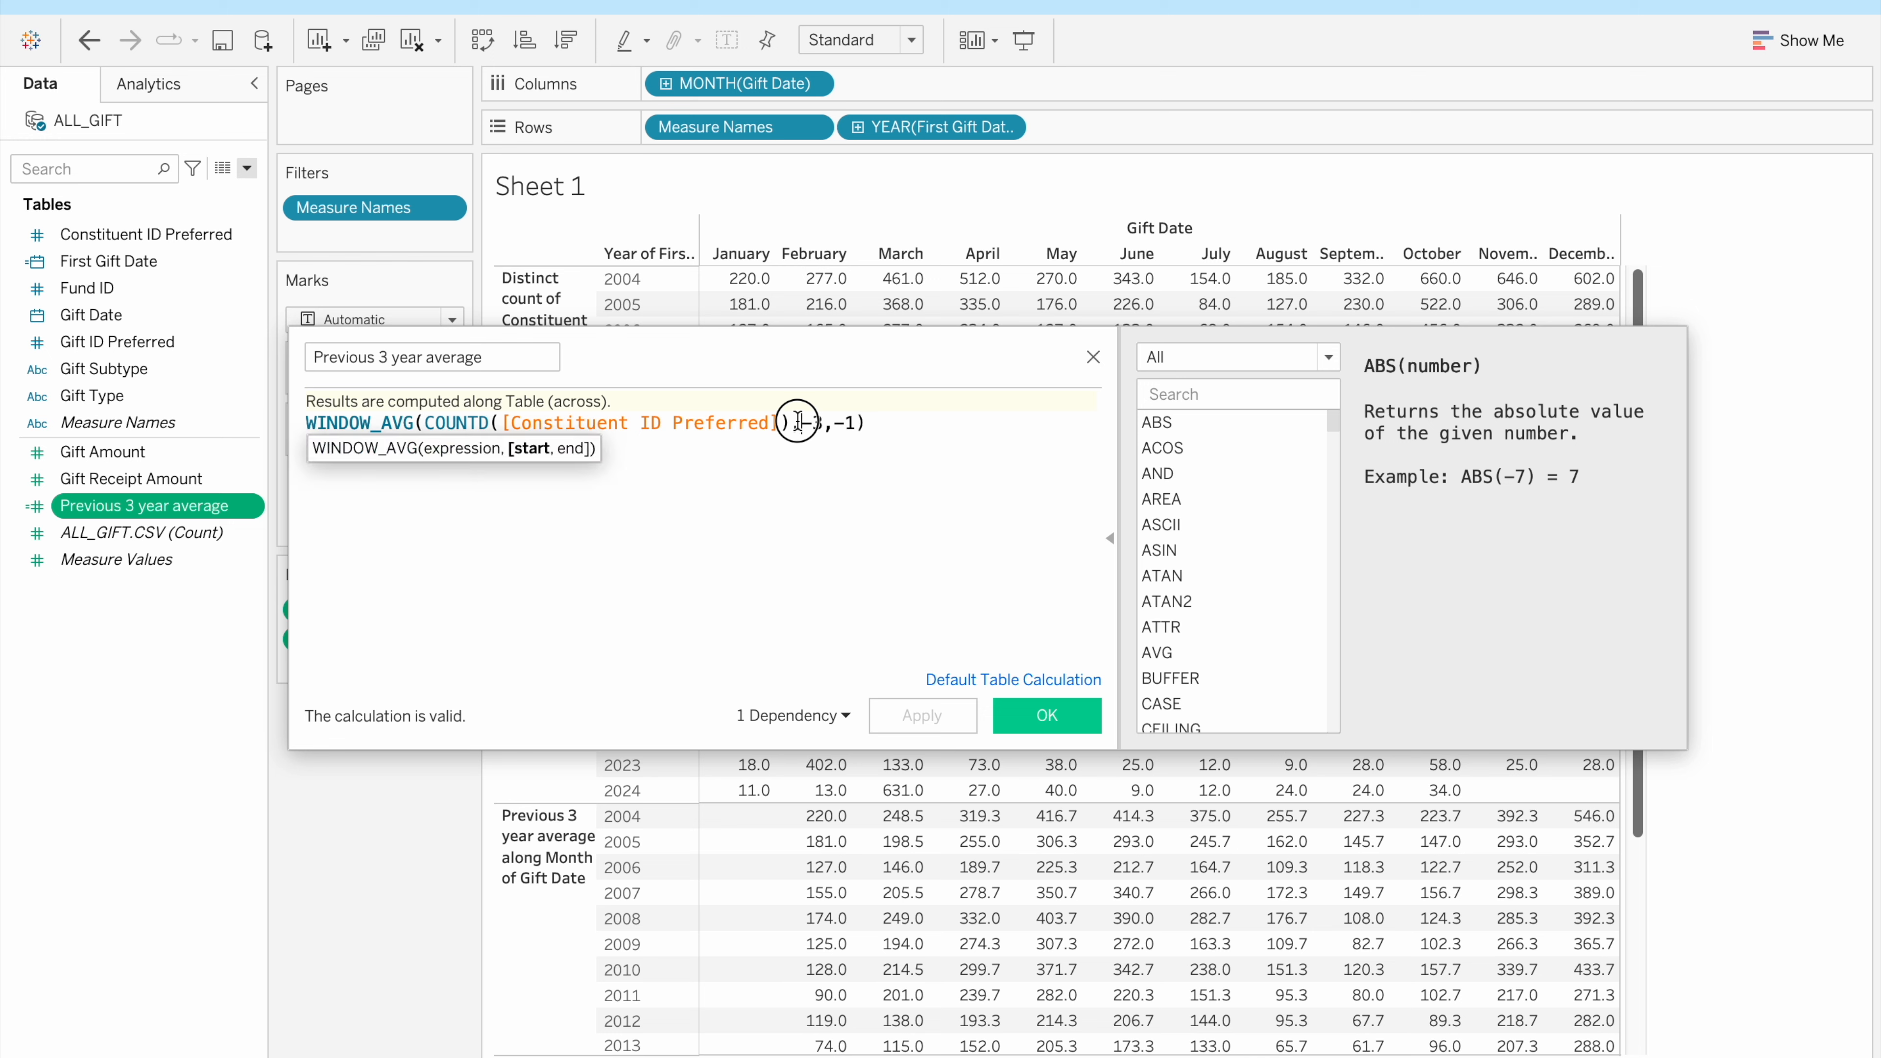
click(866, 424)
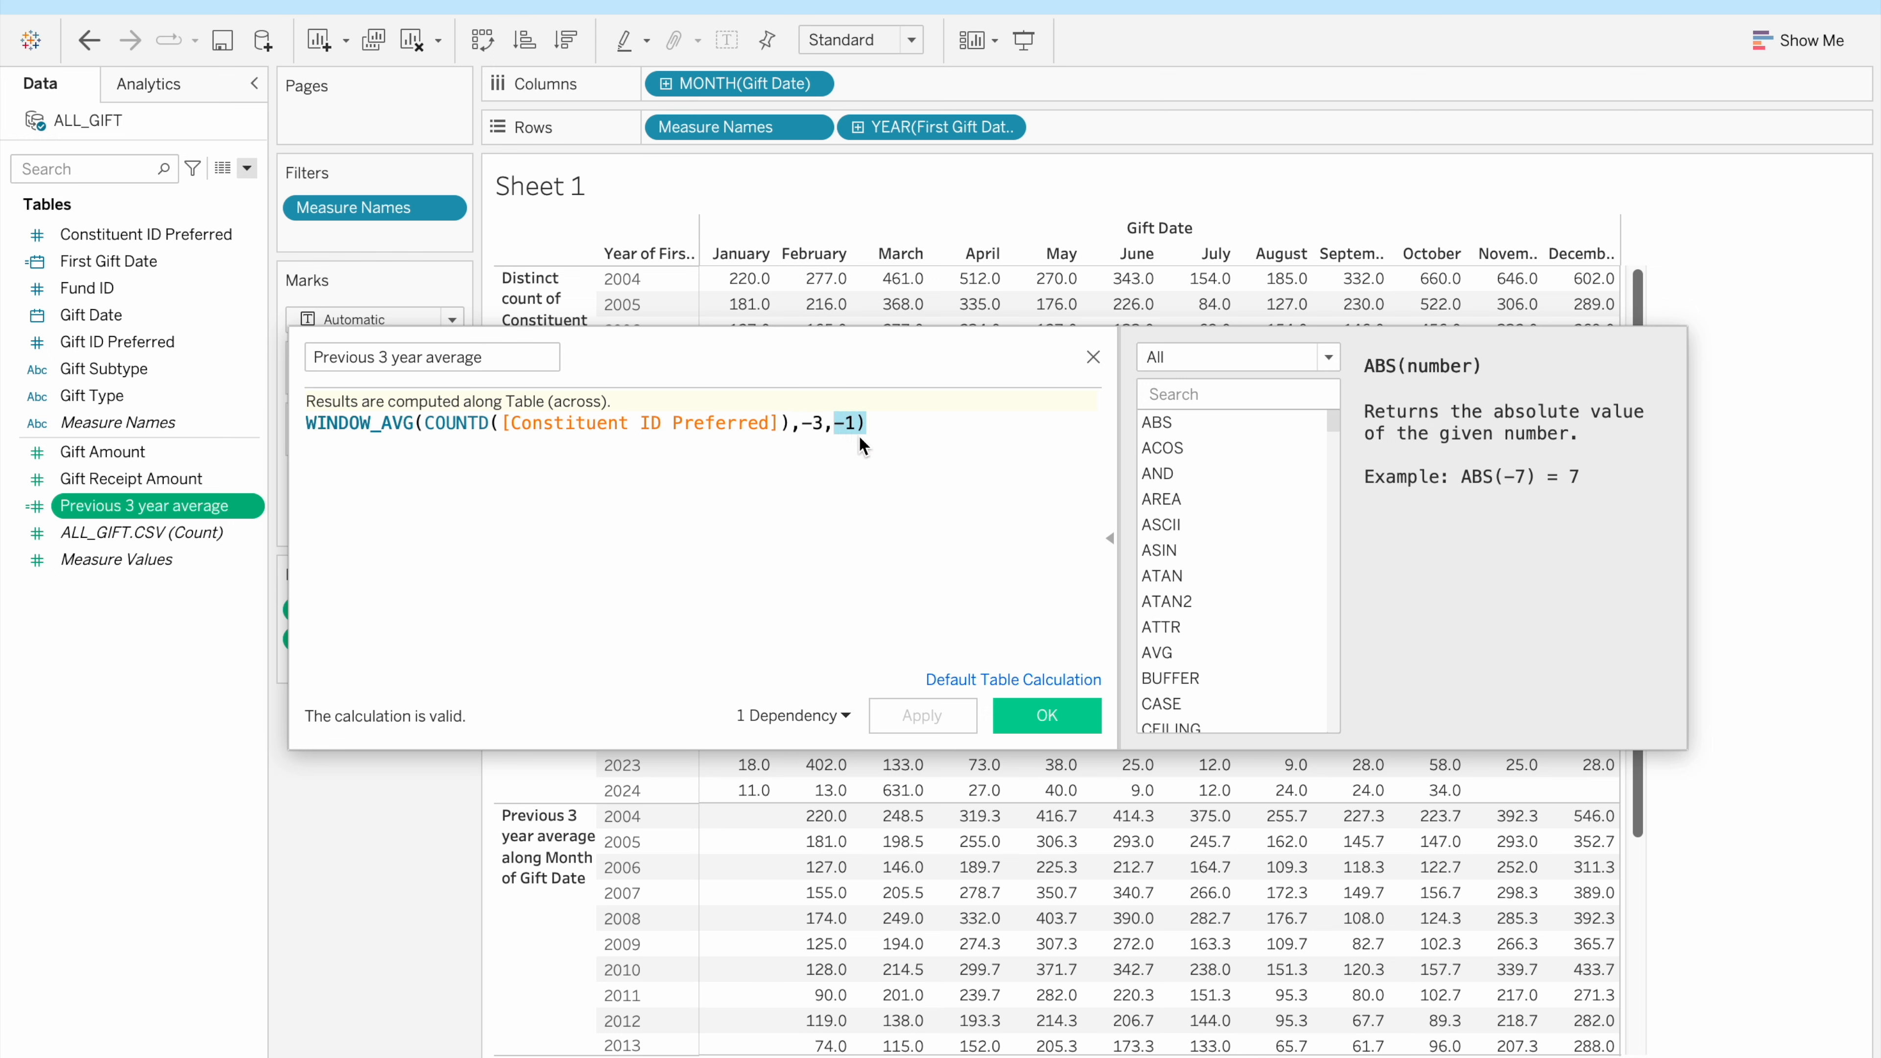
double_click(842, 424)
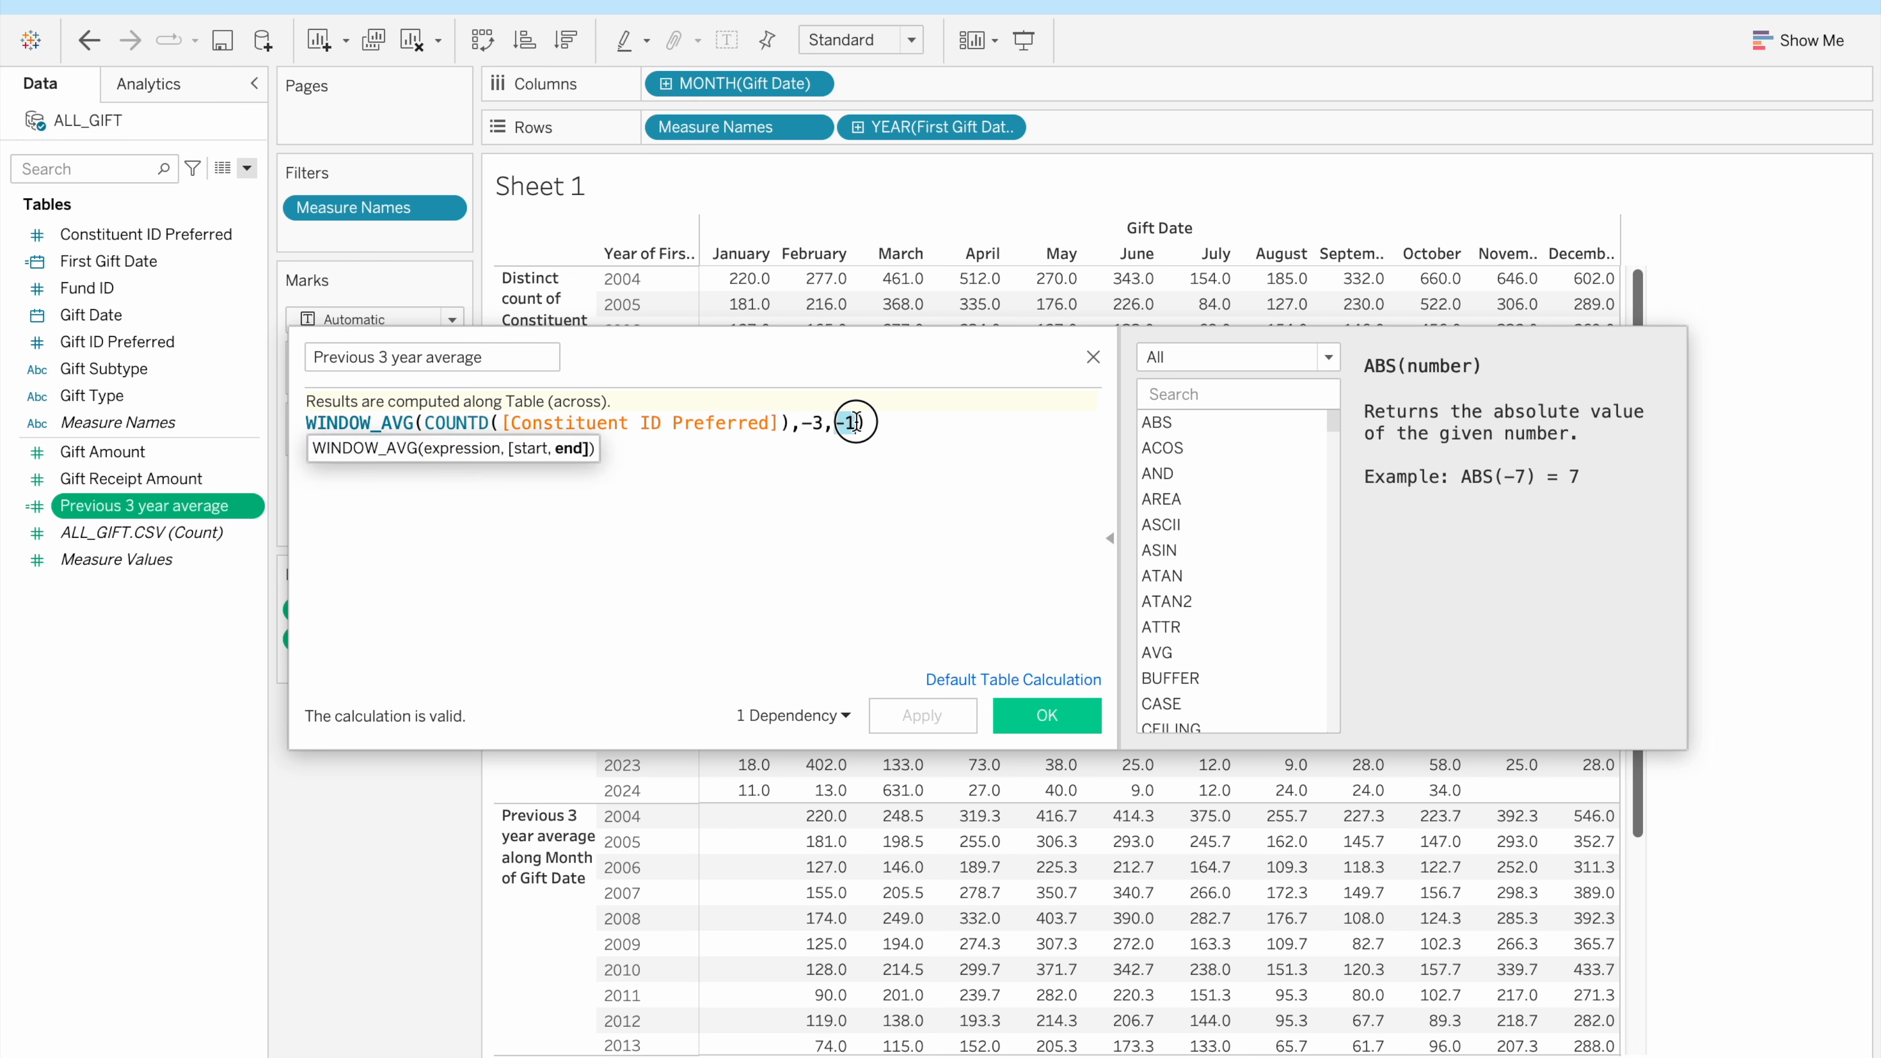
double_click(814, 422)
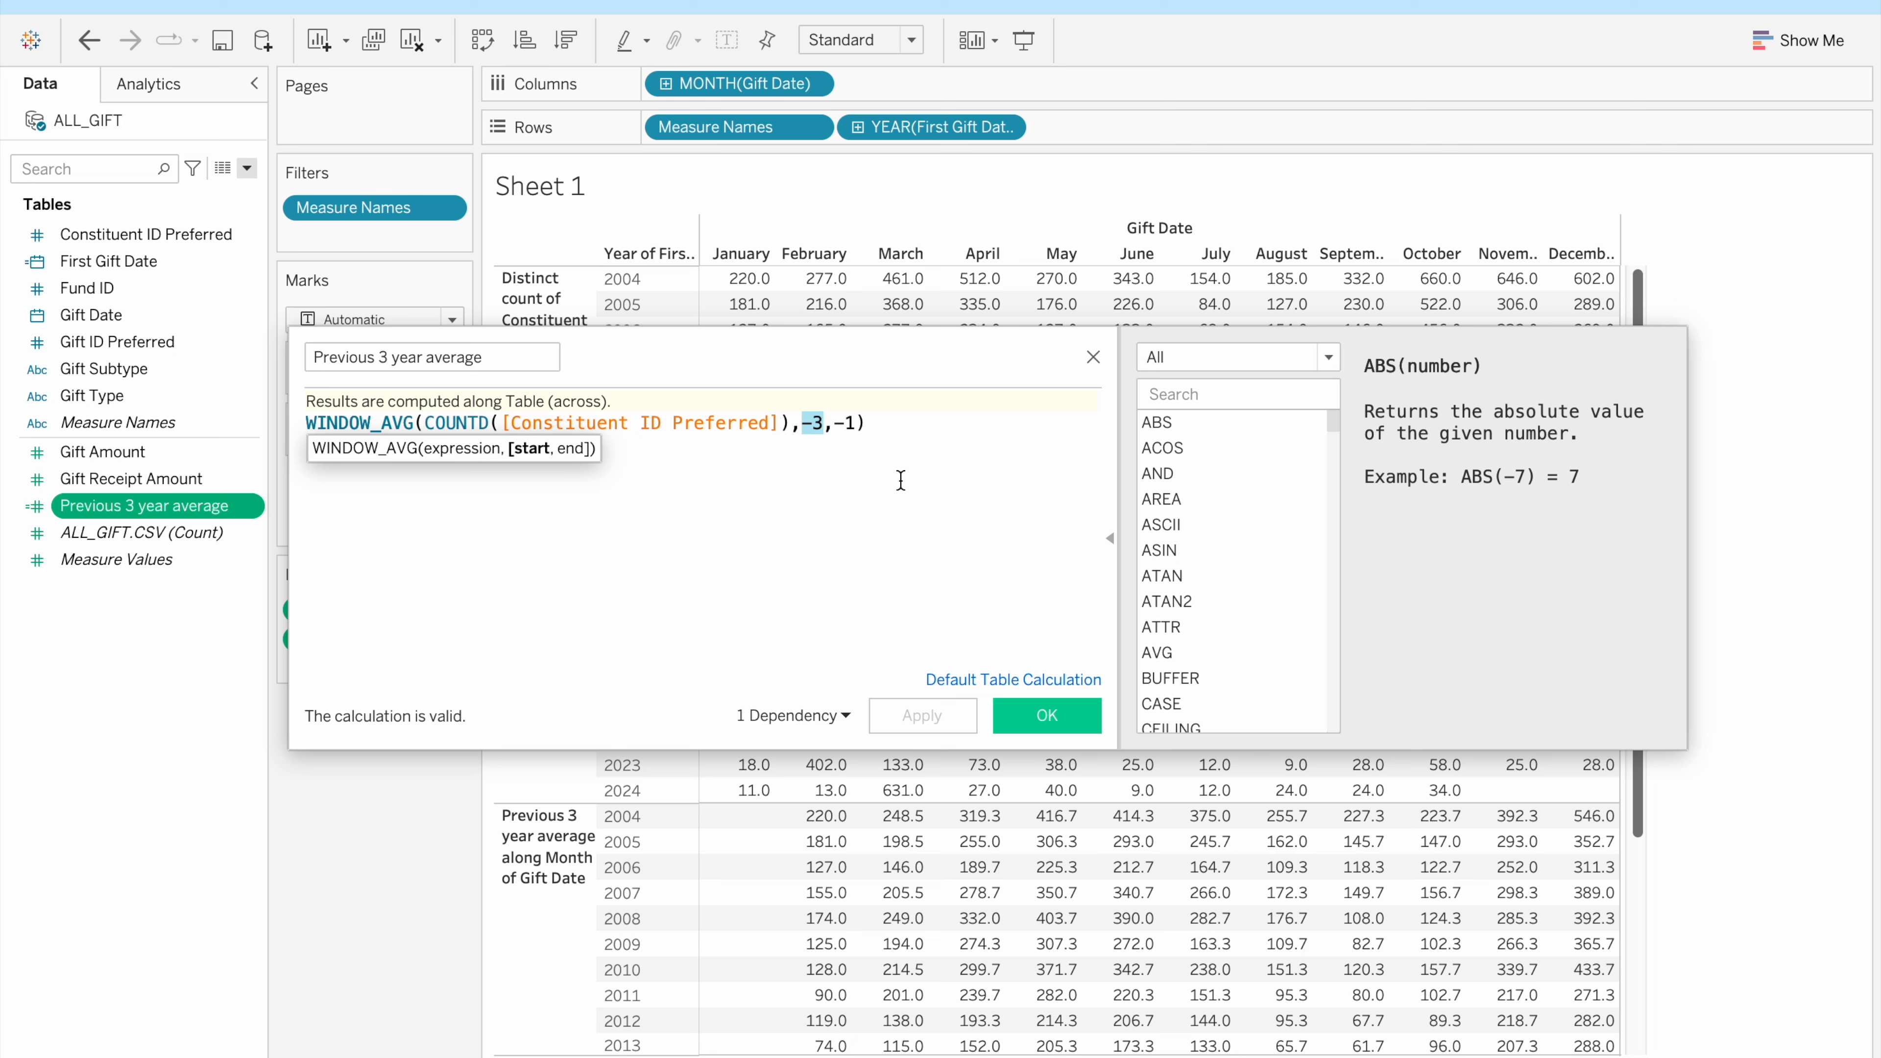
click(1093, 358)
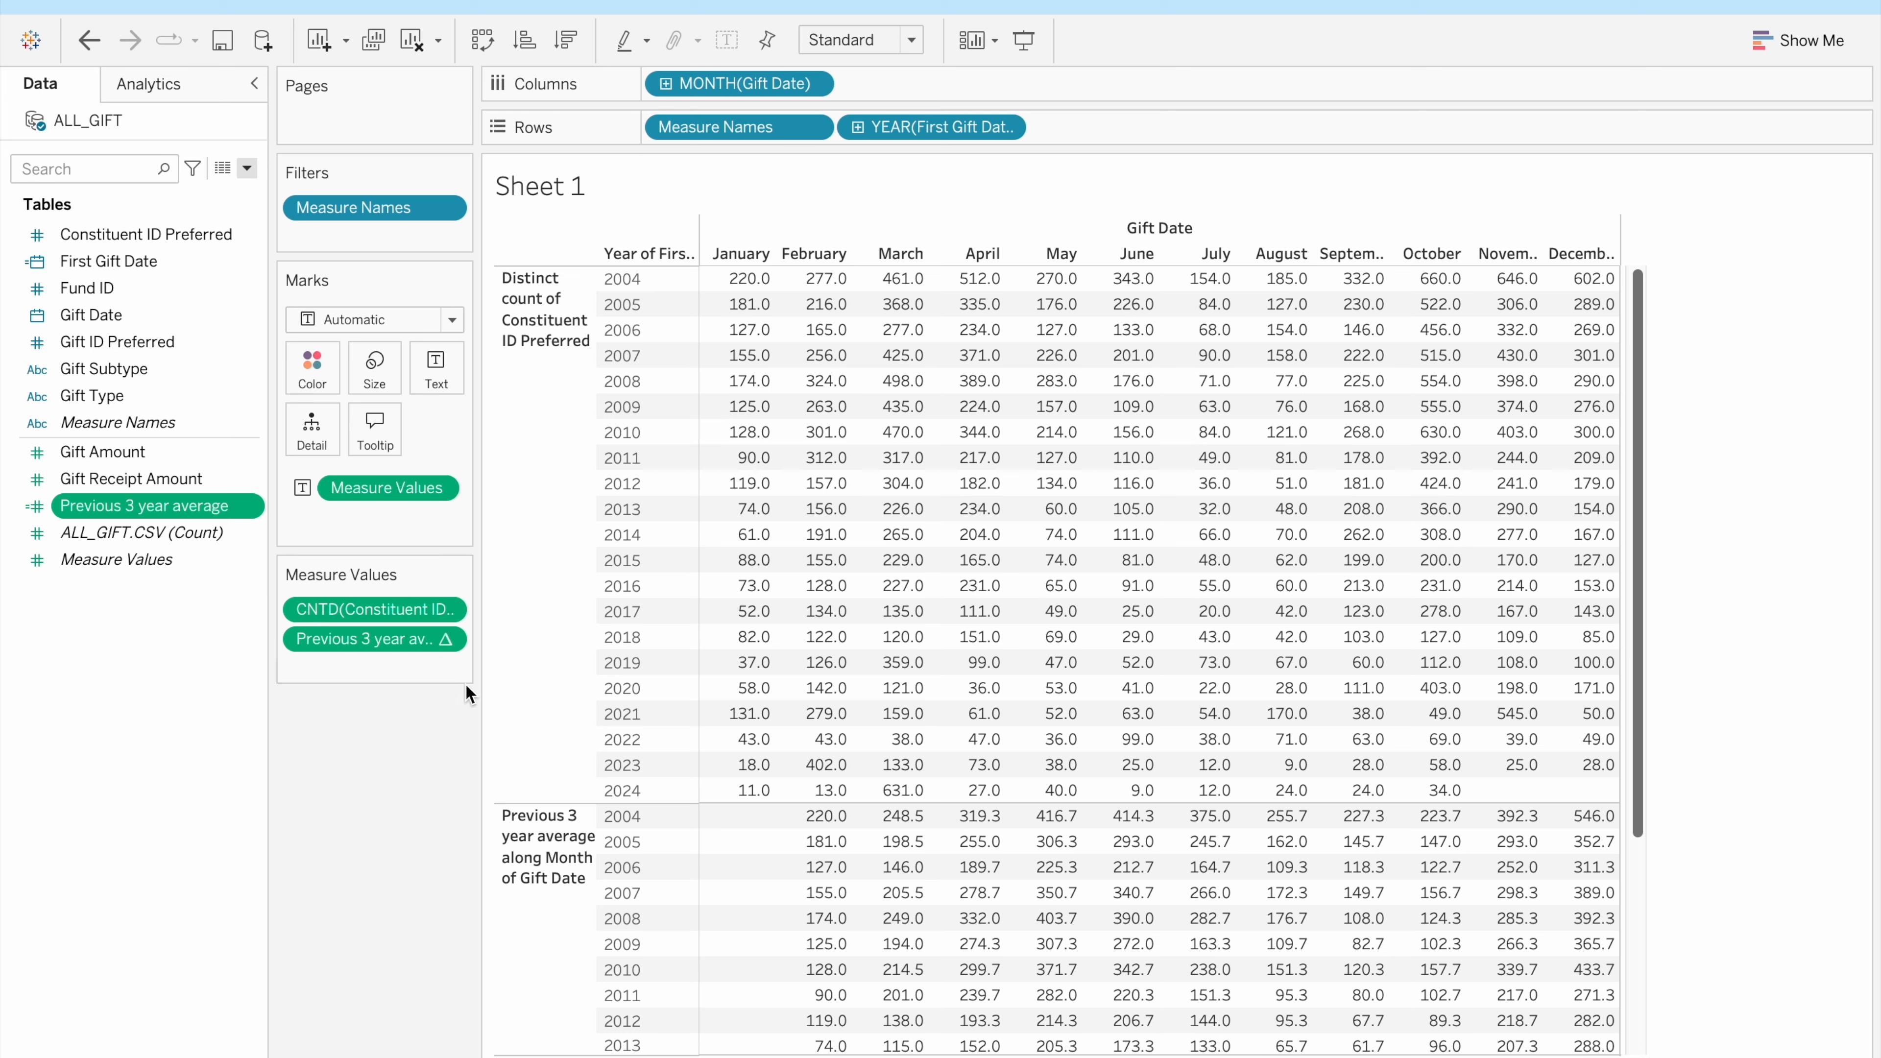
mouse_move(446, 640)
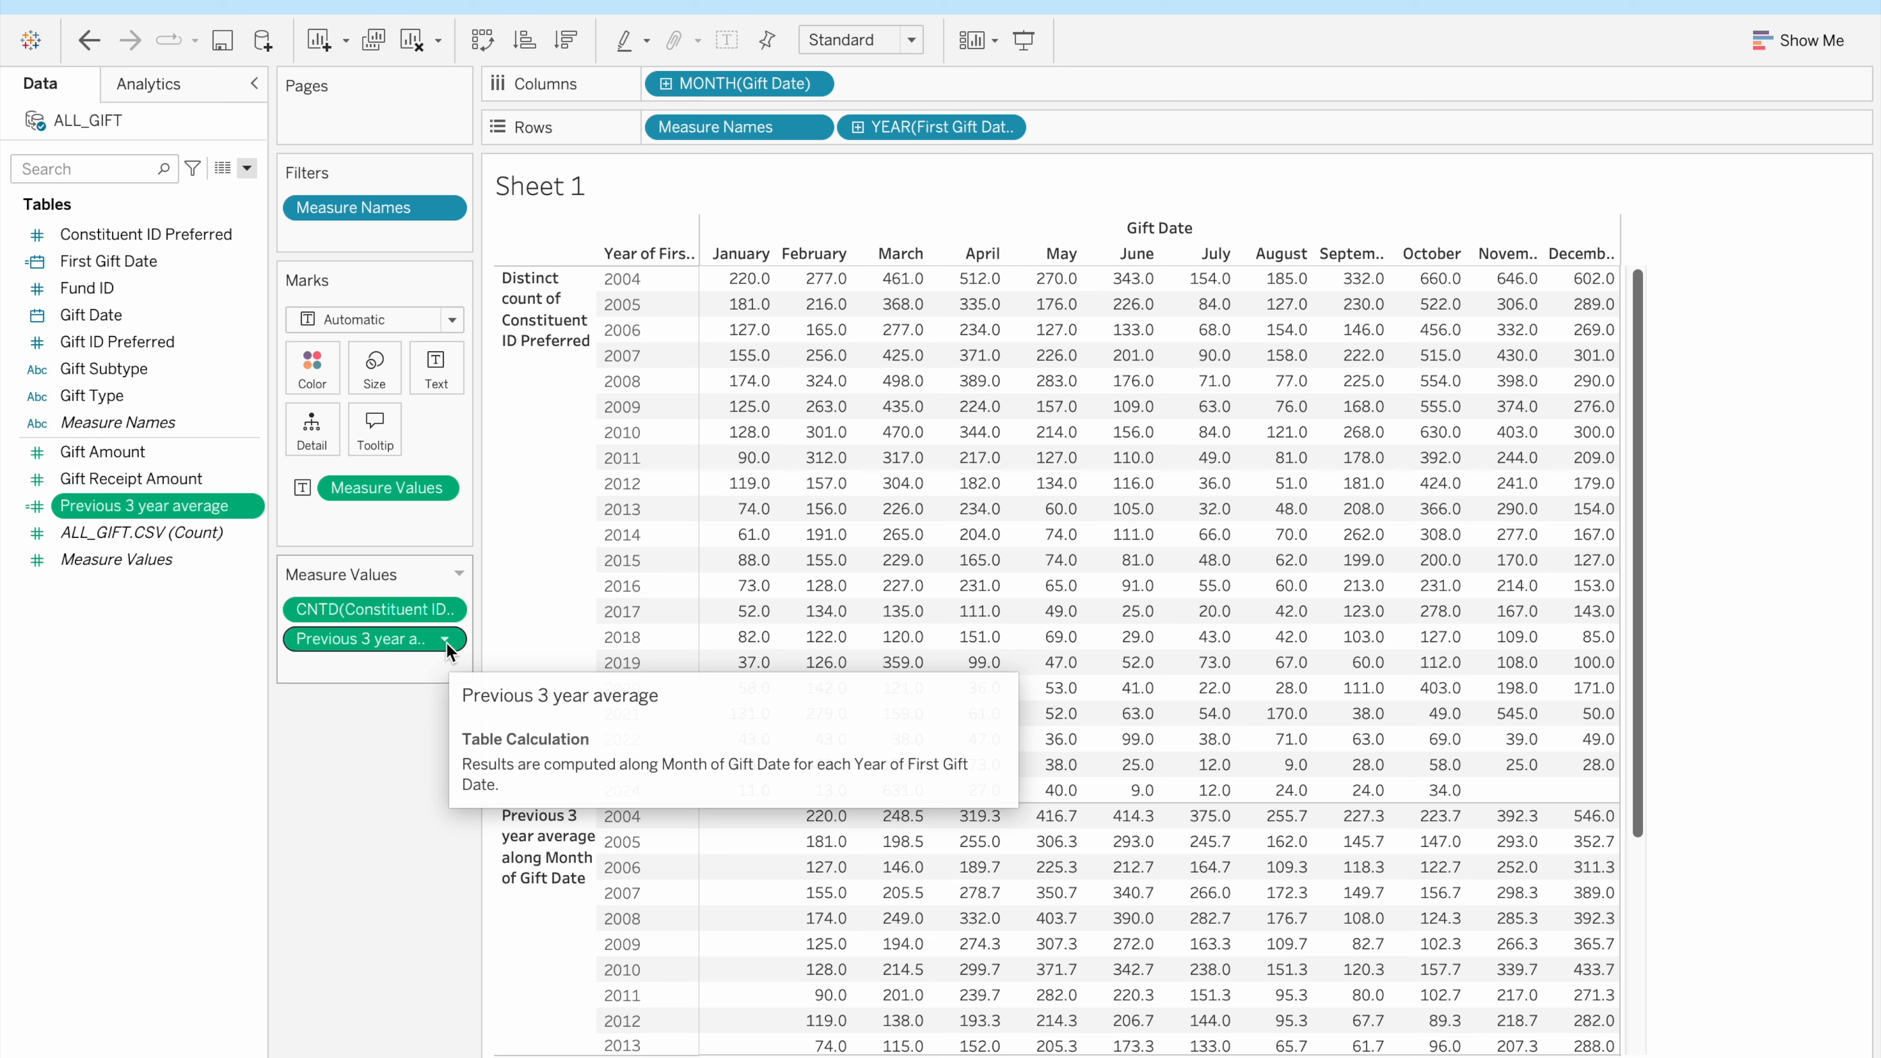
mouse_move(876, 756)
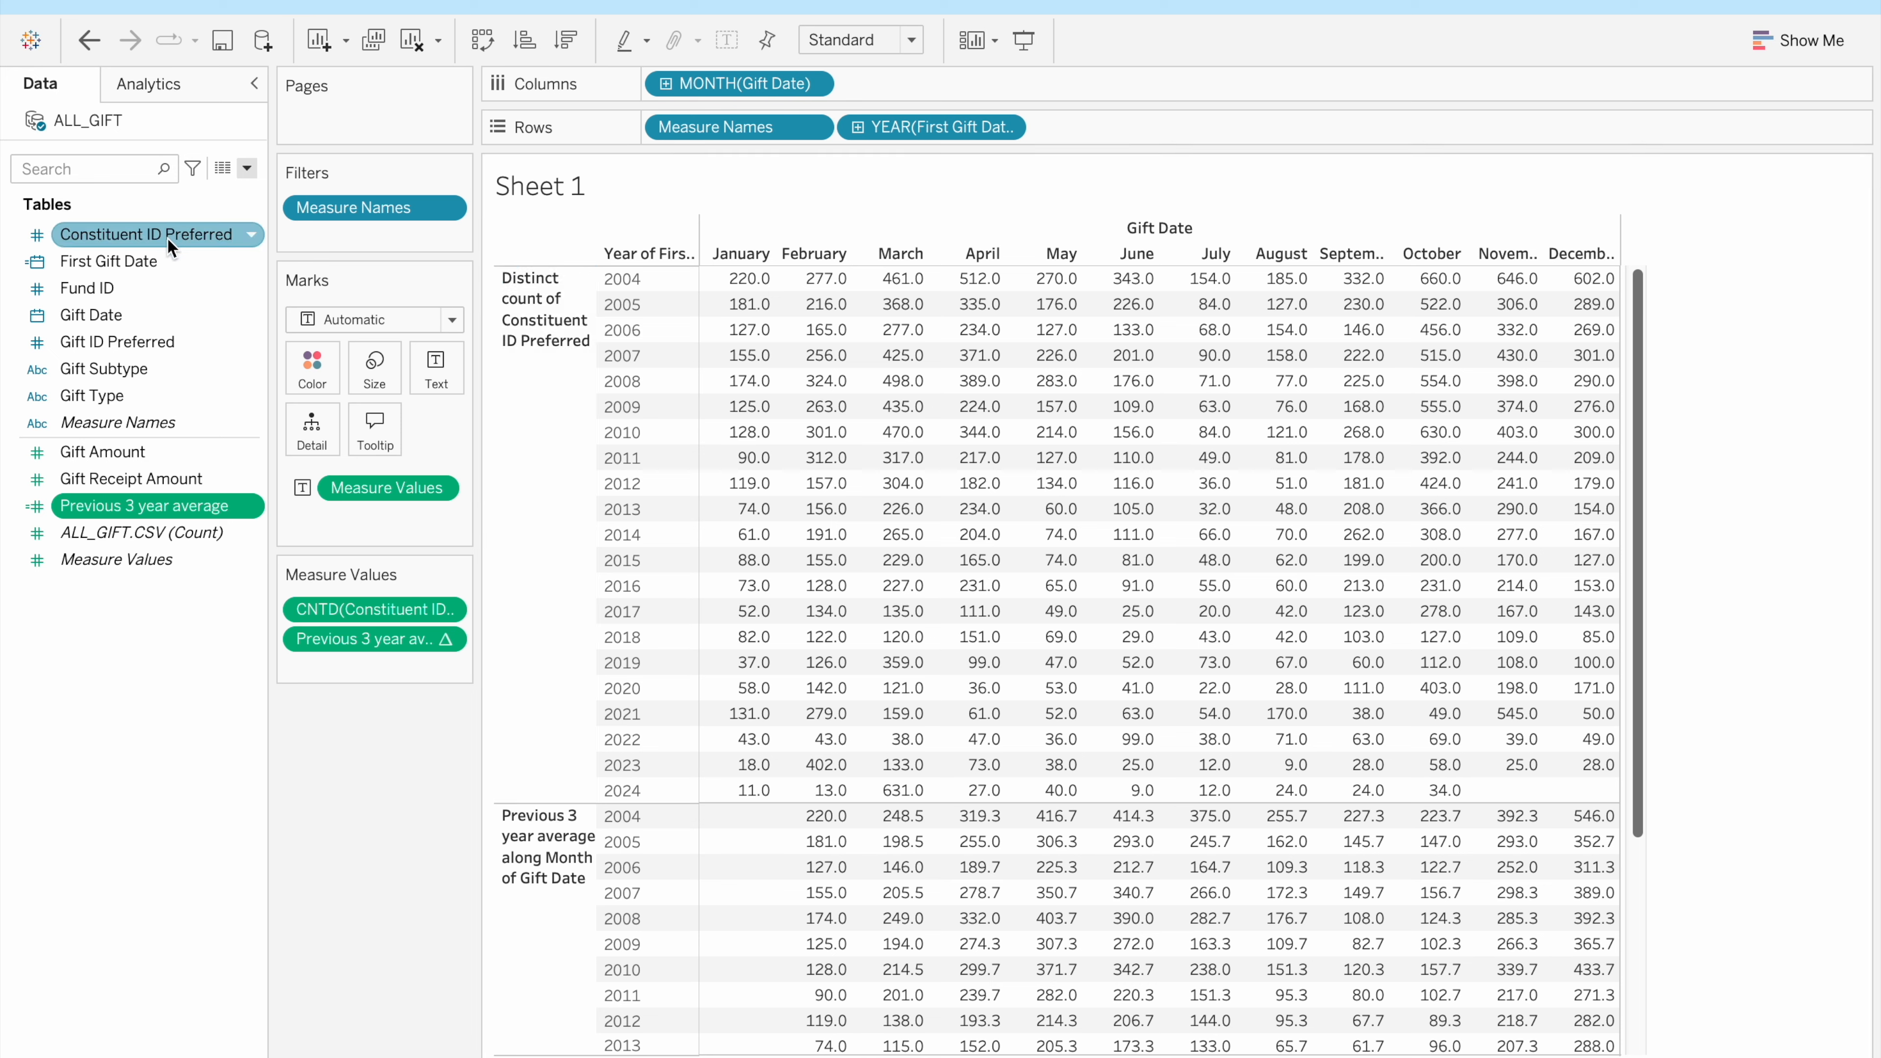
Filter the view by year of First Gift Date, keeping only 2014 through 2024
drag(118, 263, 341, 240)
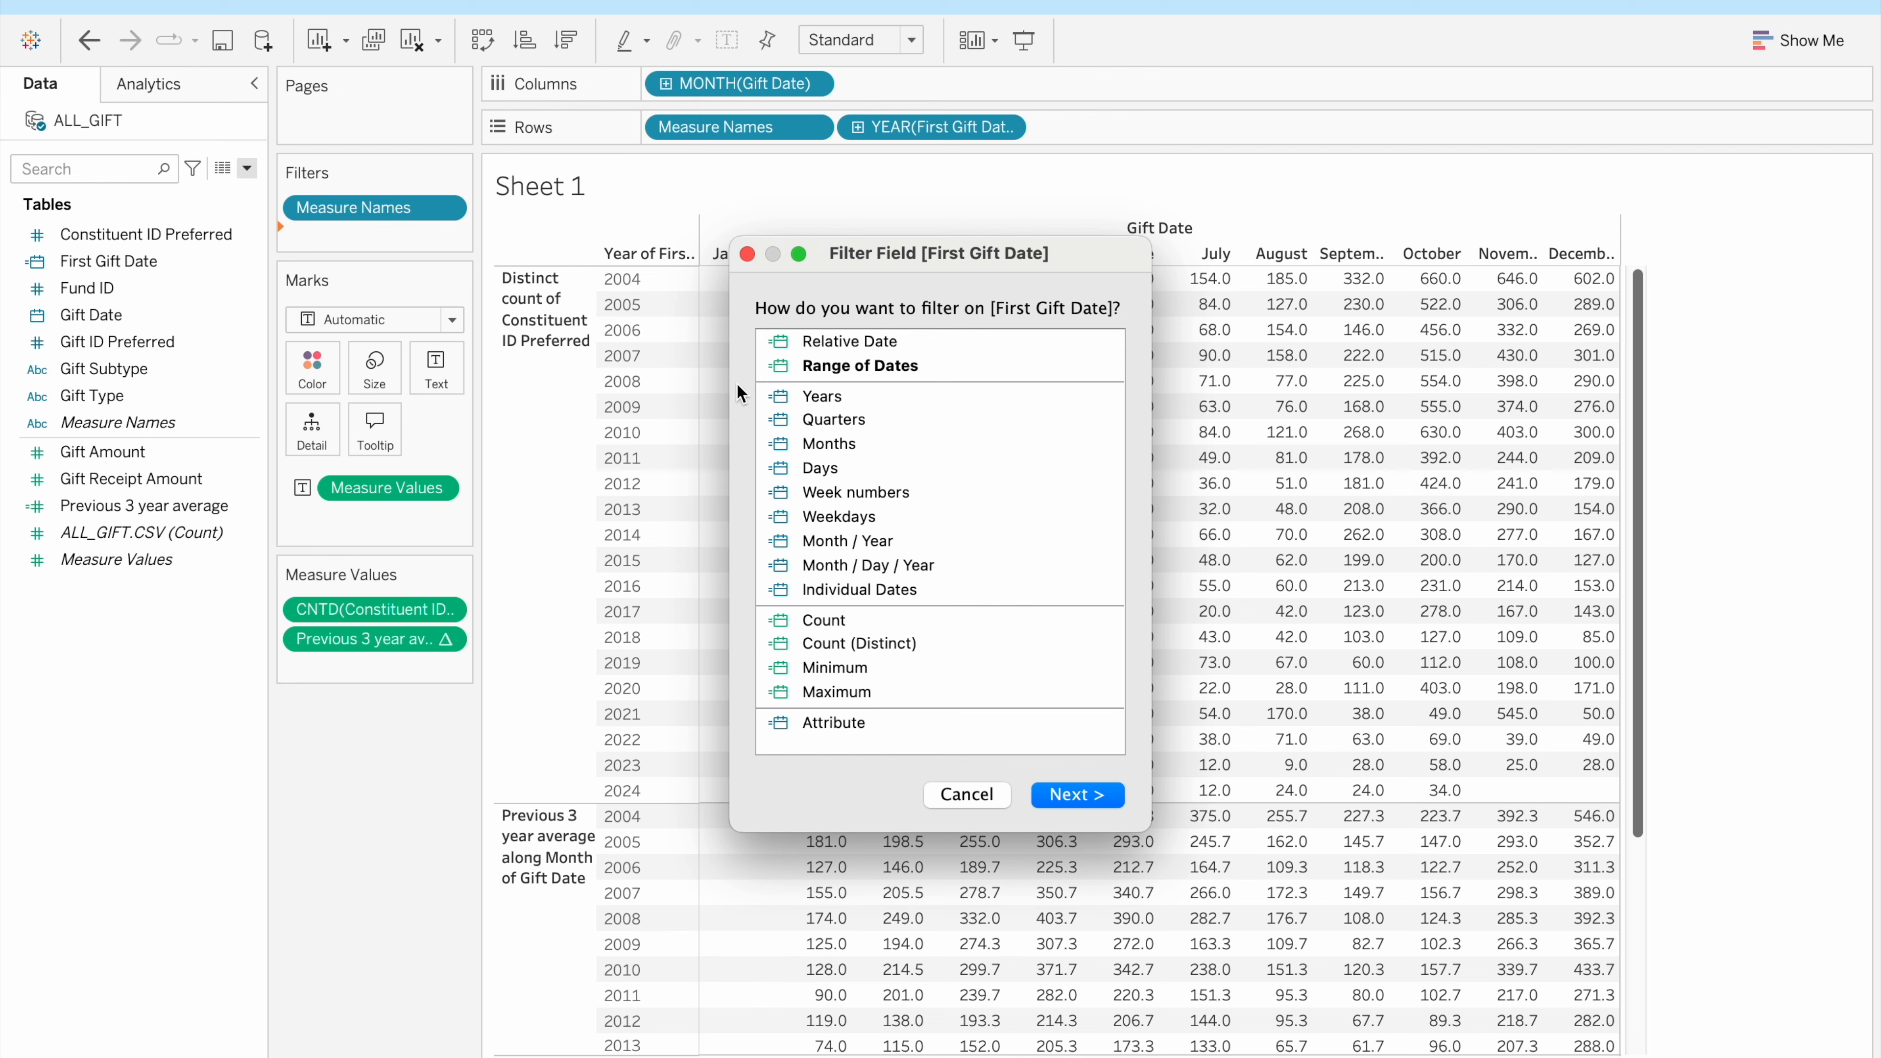
double_click(838, 397)
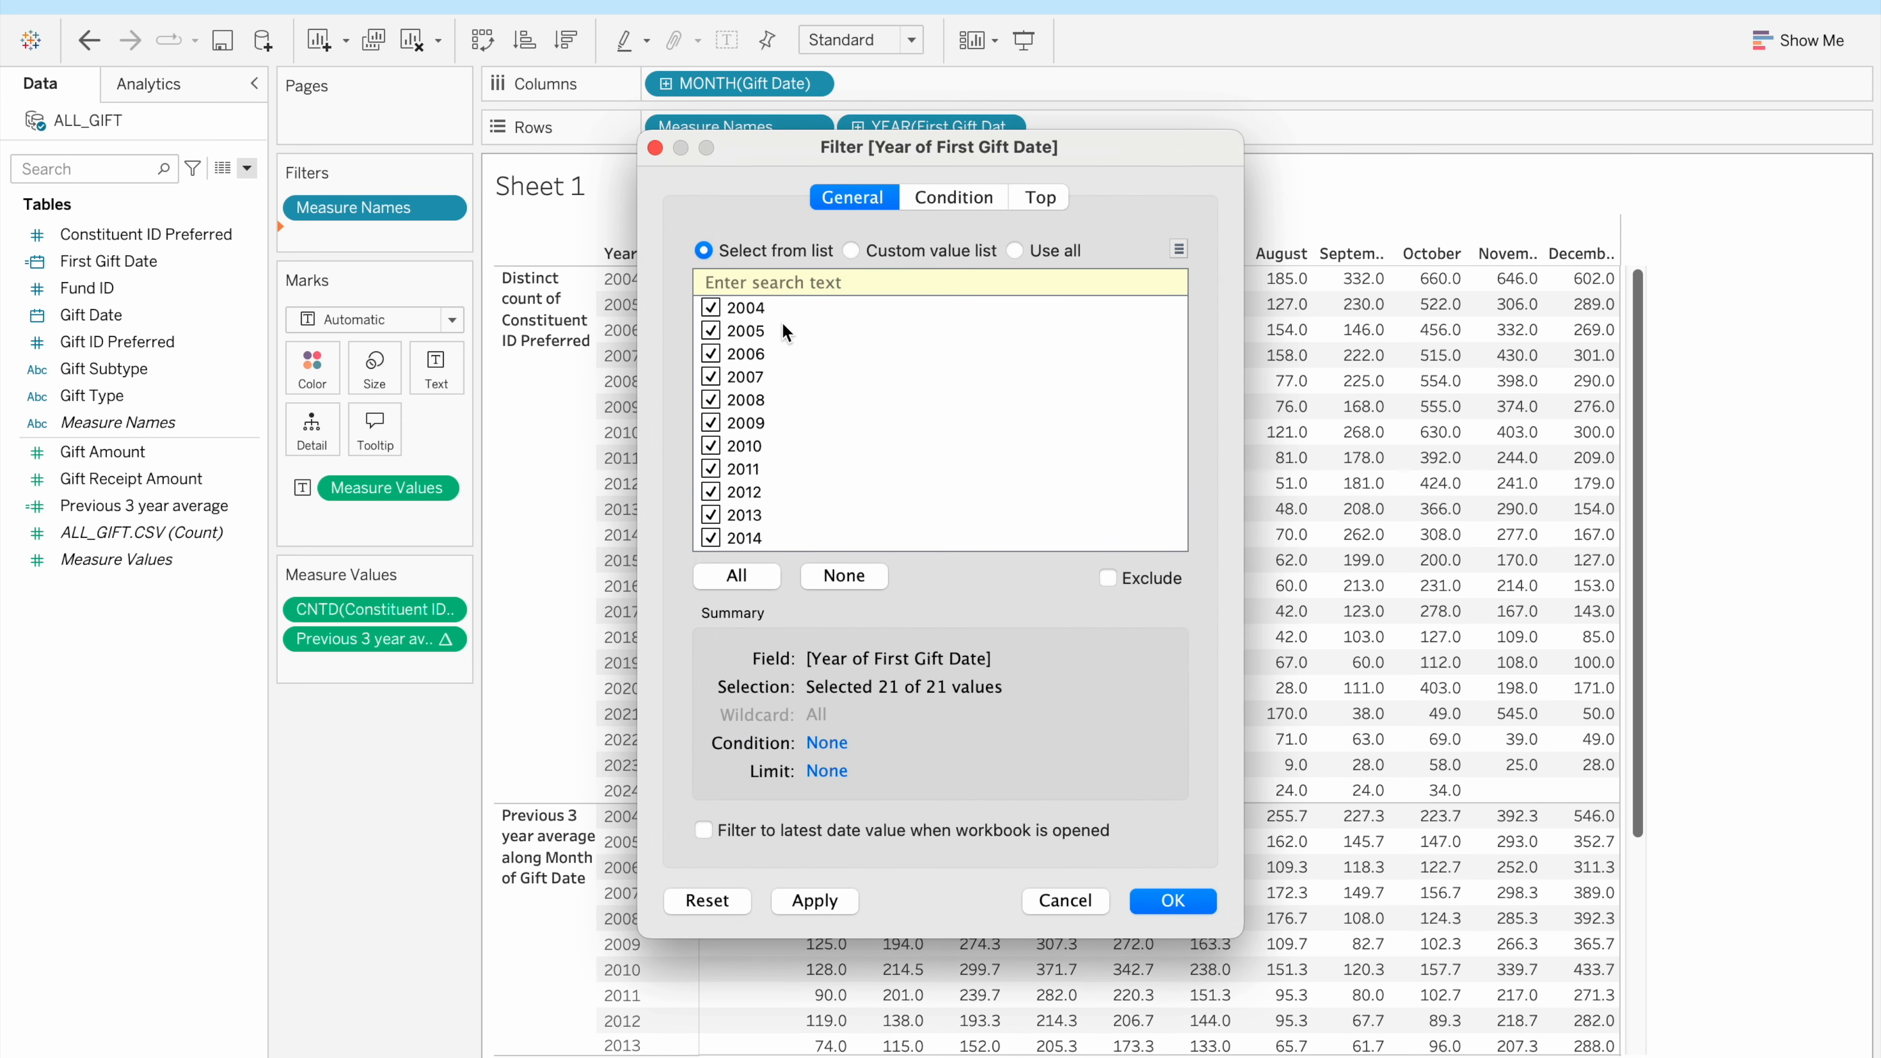
click(839, 575)
scroll(765, 464, down, 5)
click(739, 537)
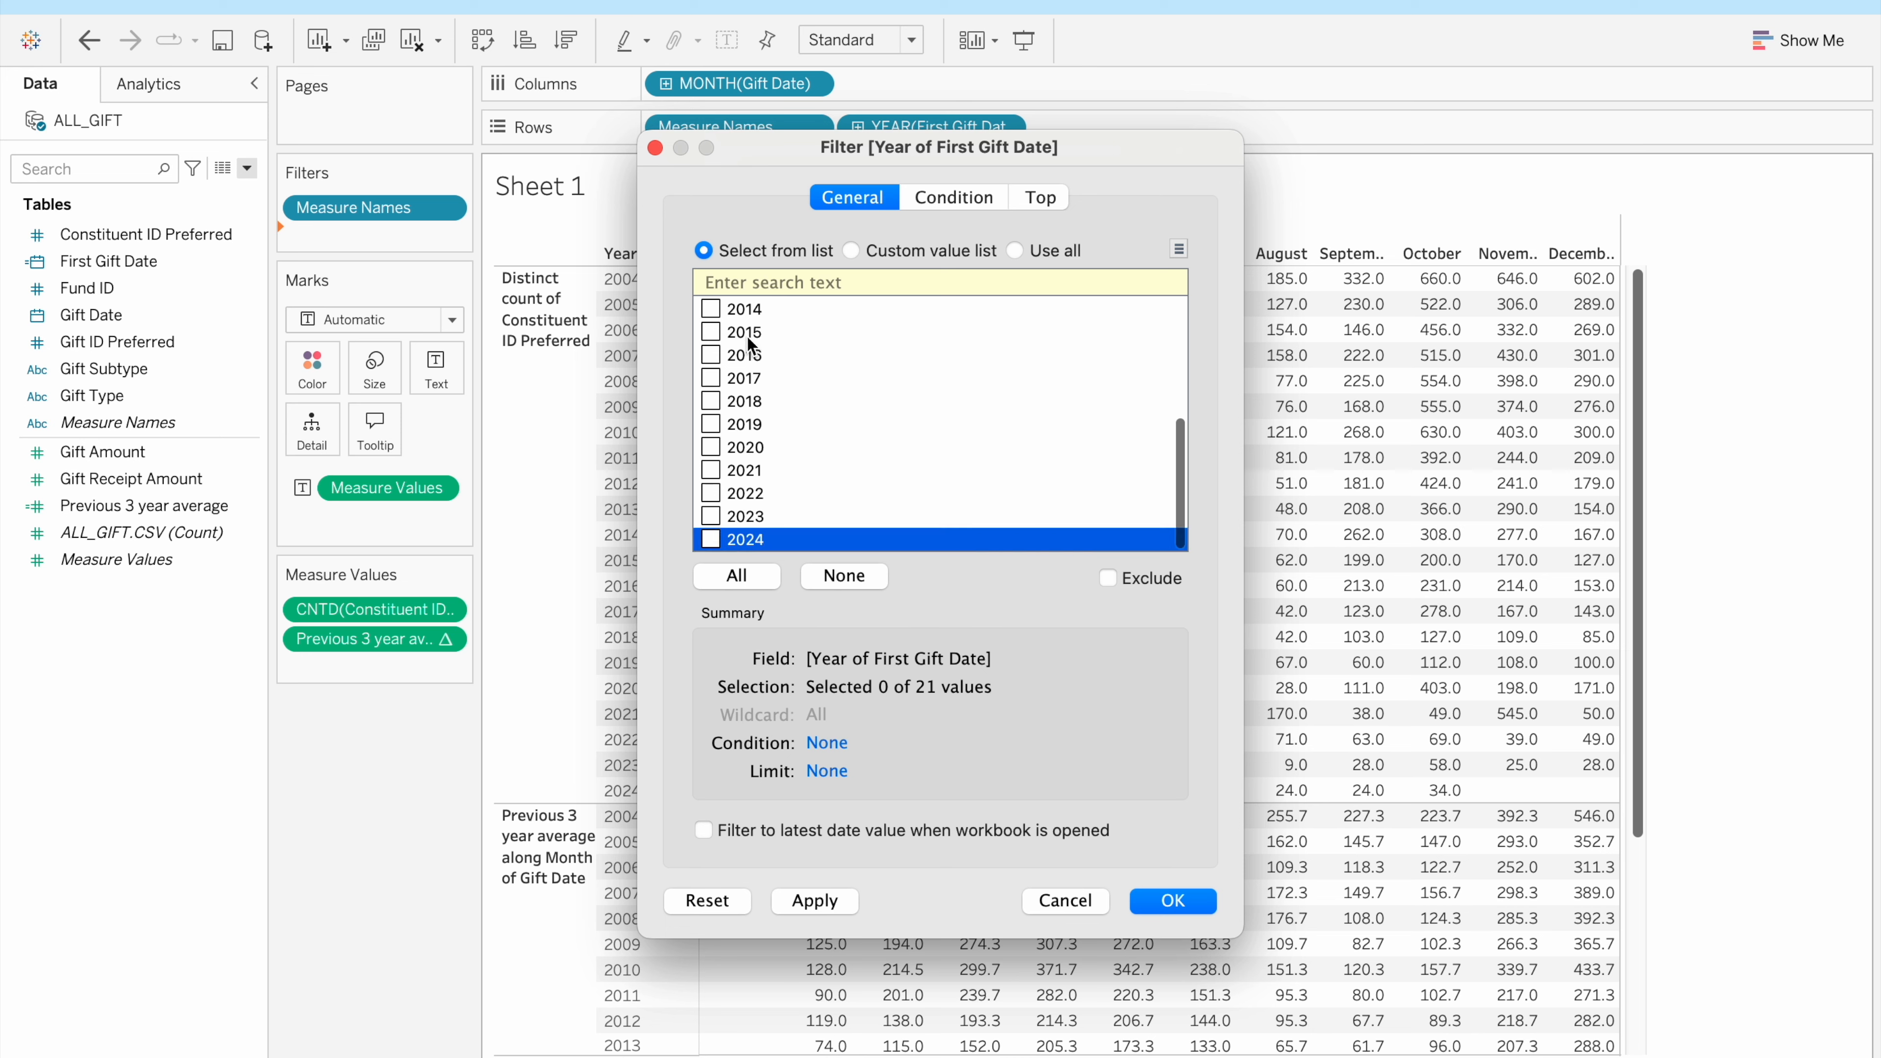
shift+click(746, 318)
click(710, 315)
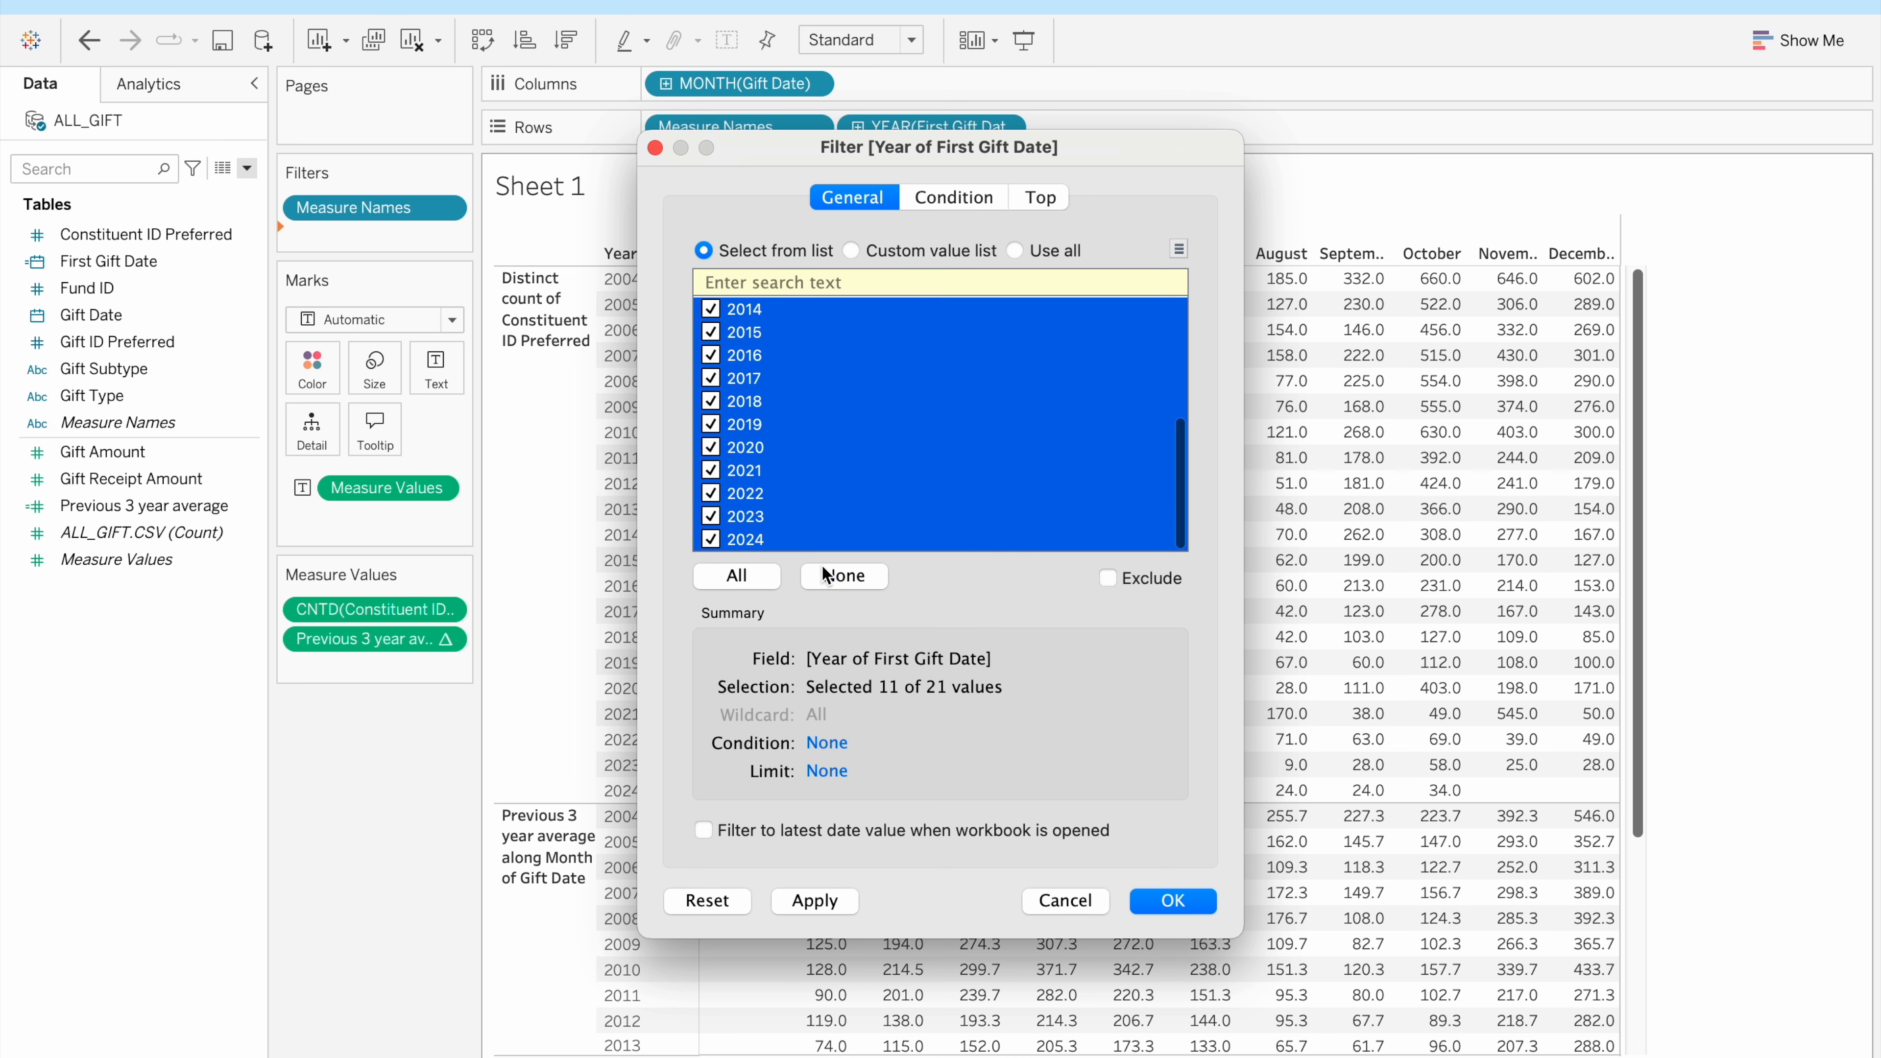
click(830, 899)
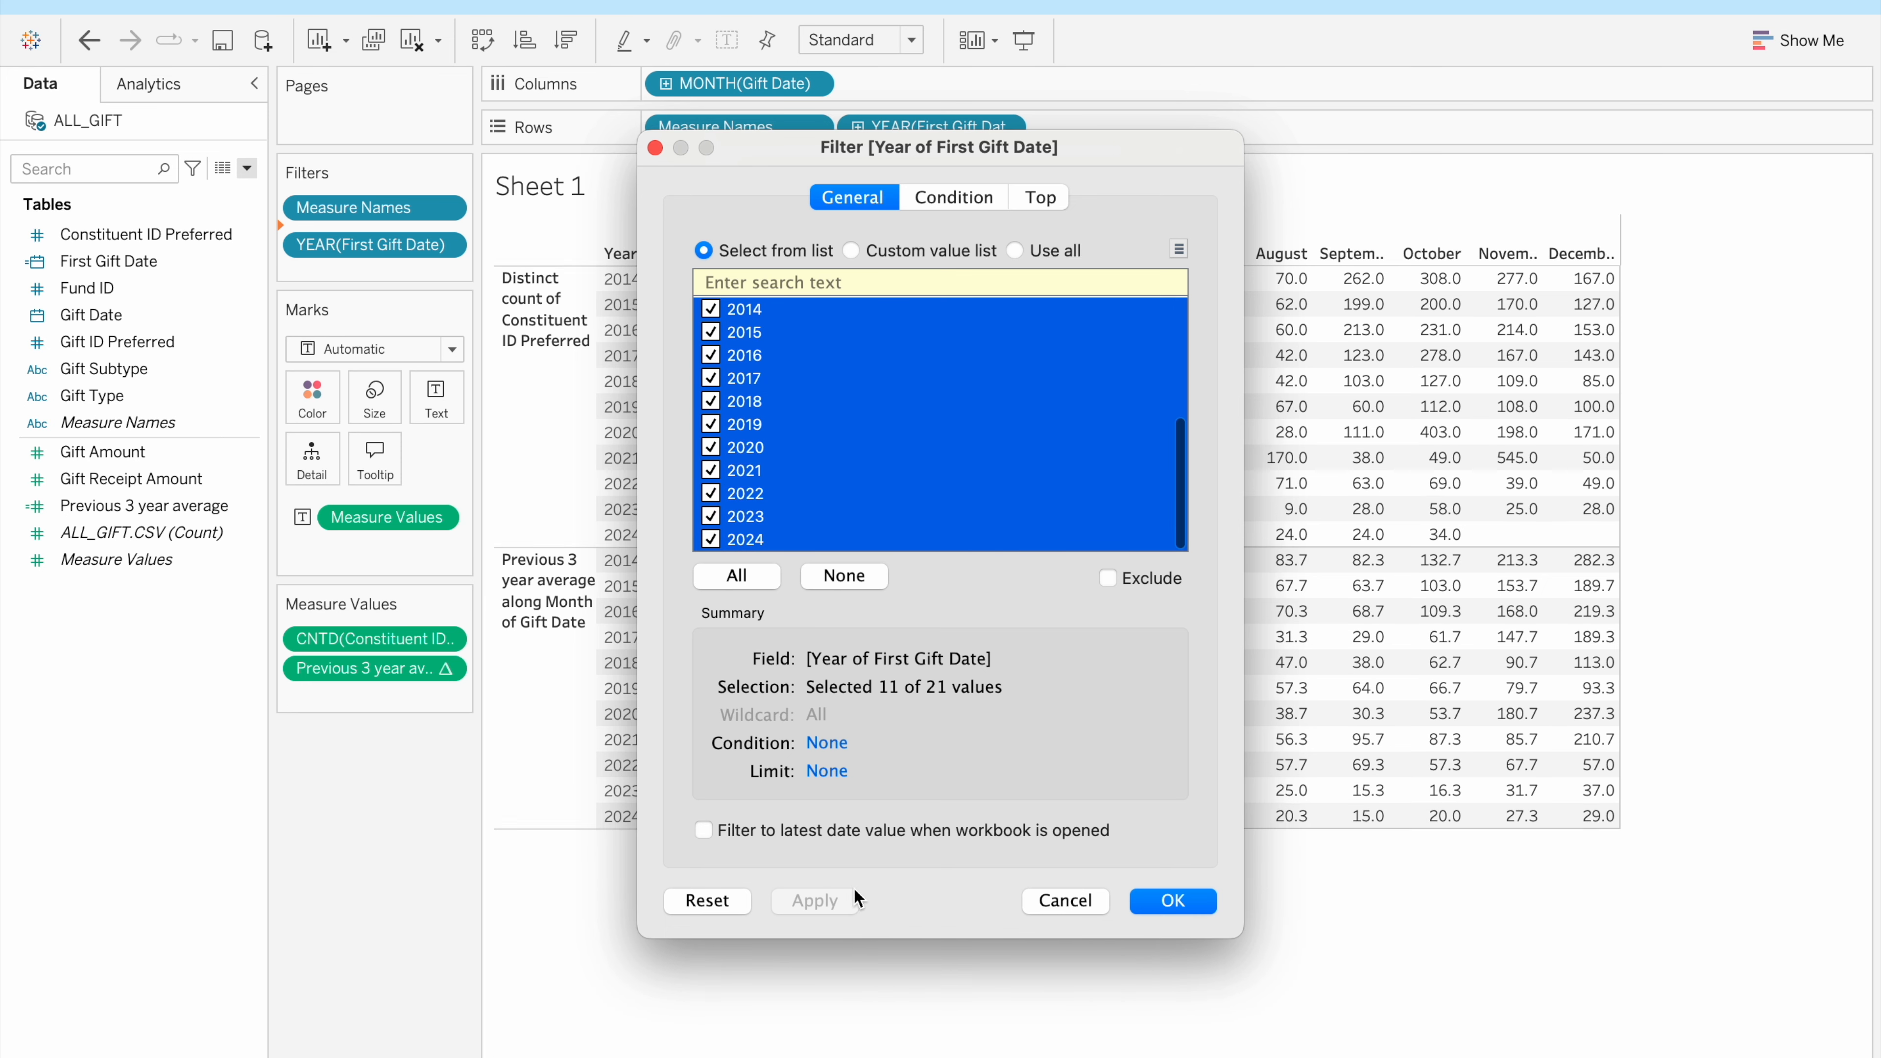
click(1178, 903)
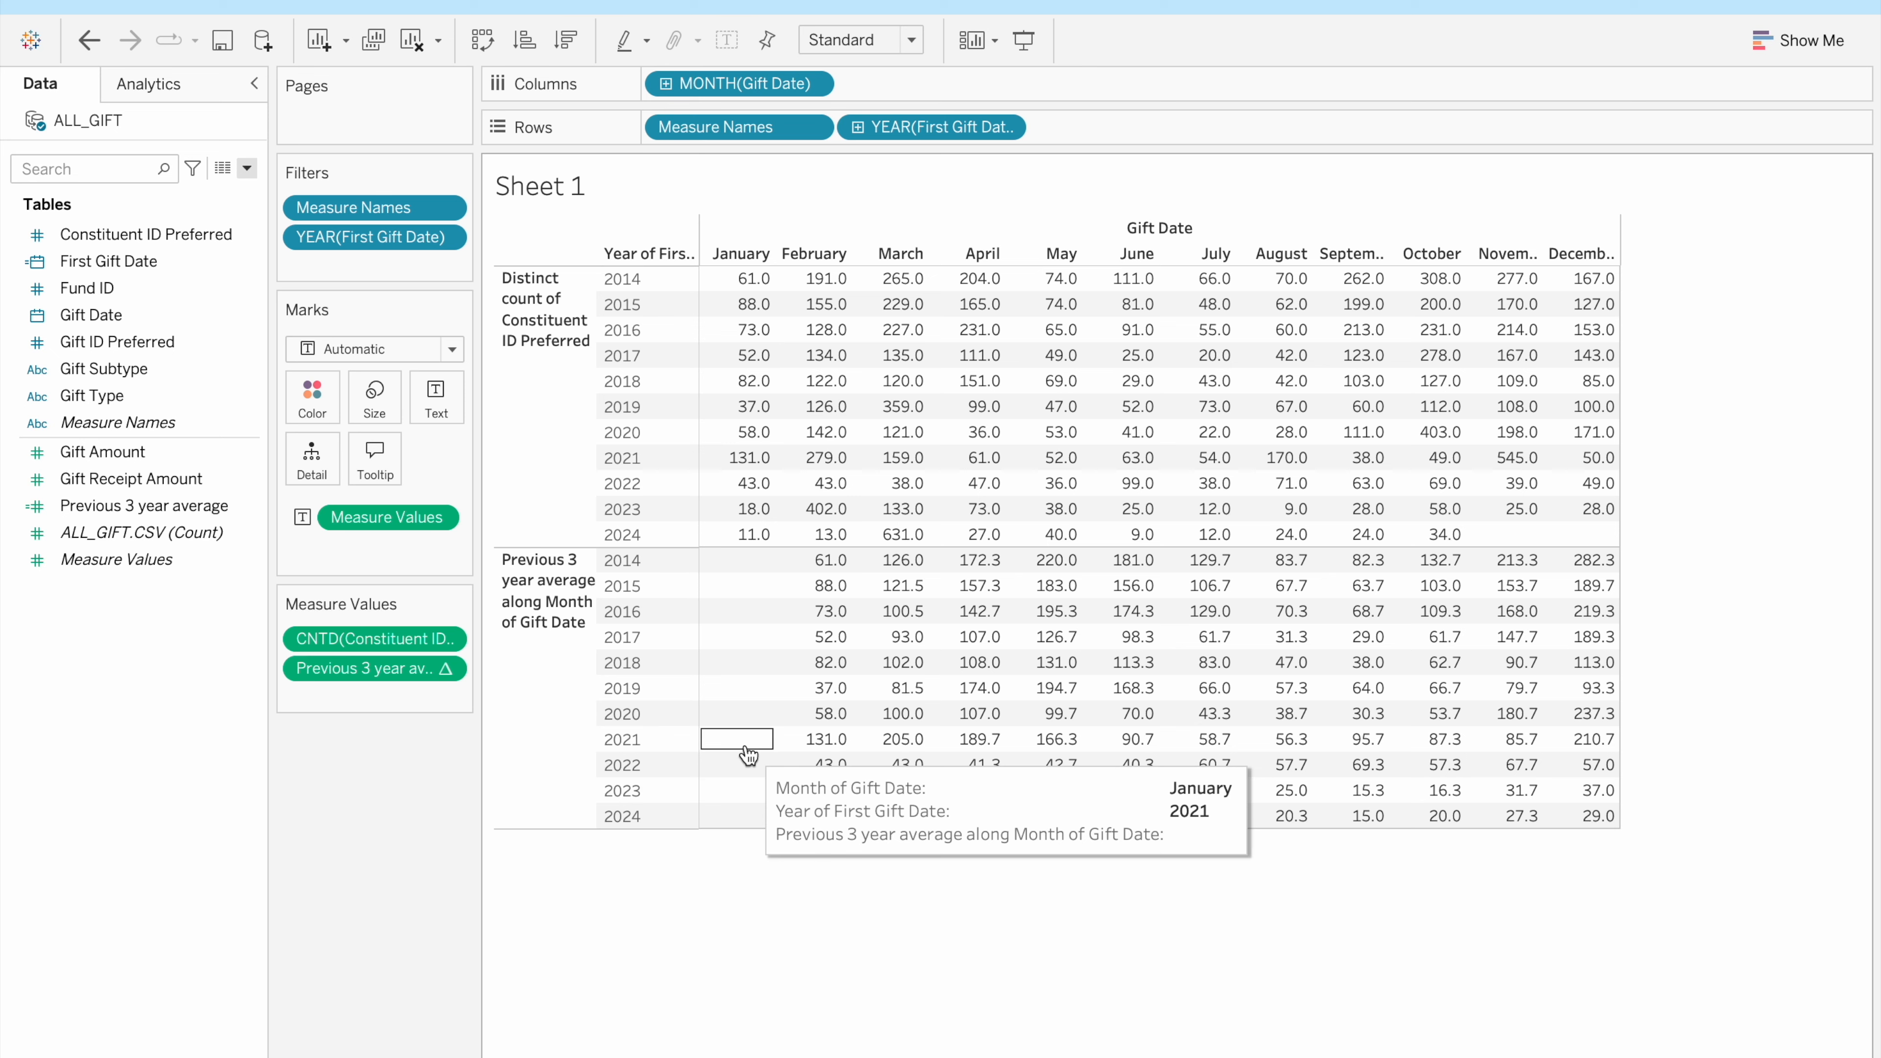
Set the Previous 3 year average measure to compute using Table (down)
click(446, 670)
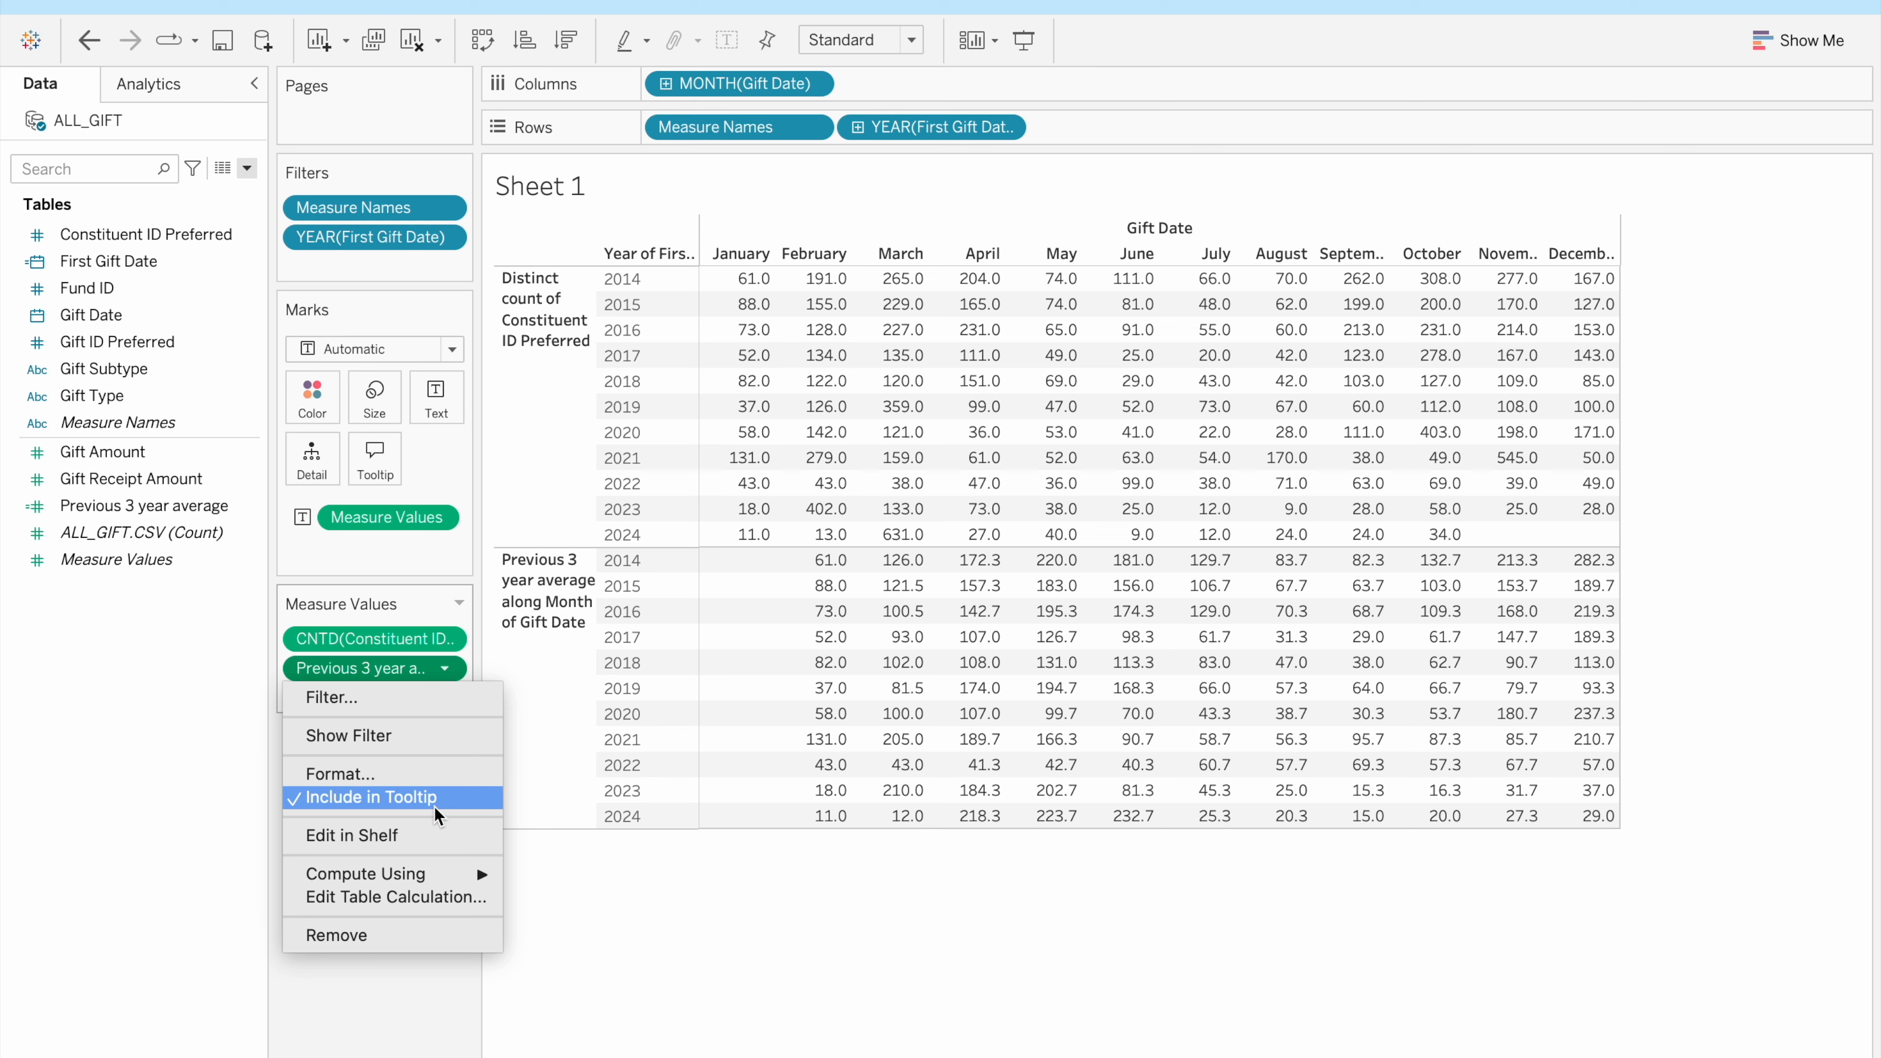
mouse_move(448, 874)
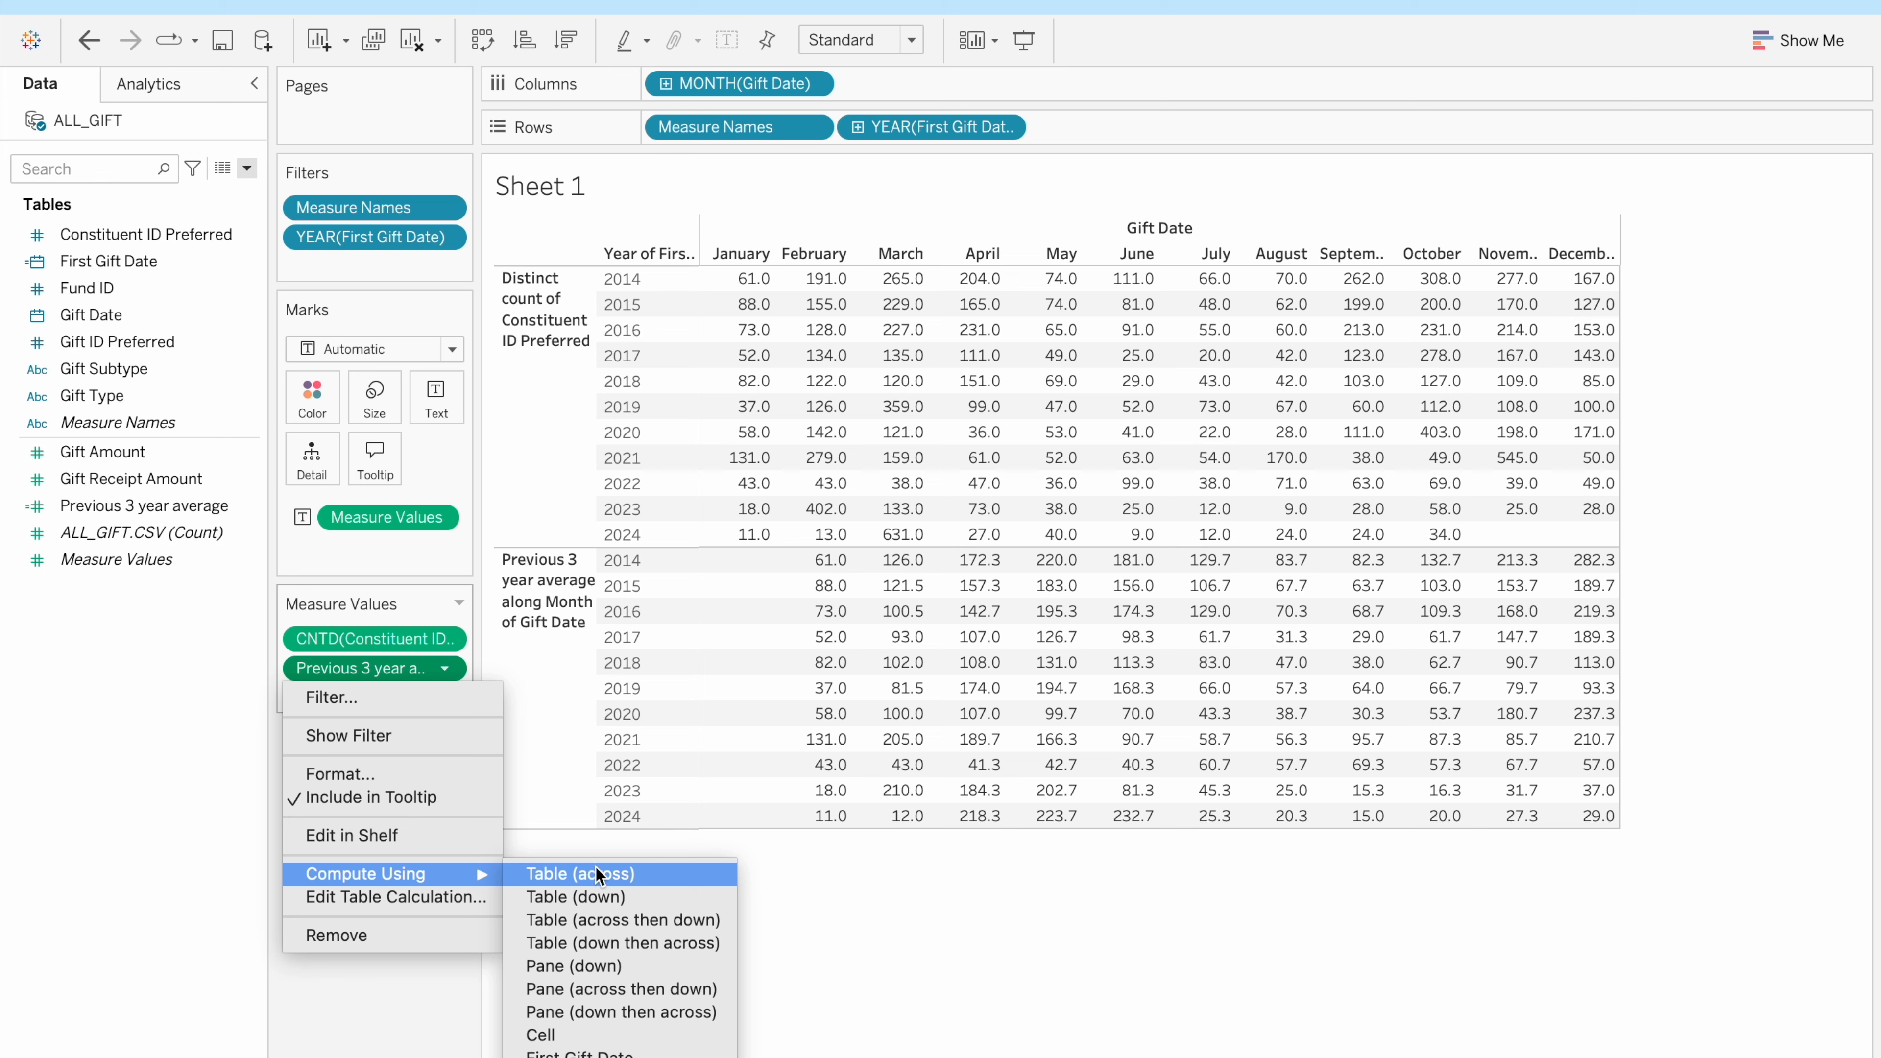
click(599, 898)
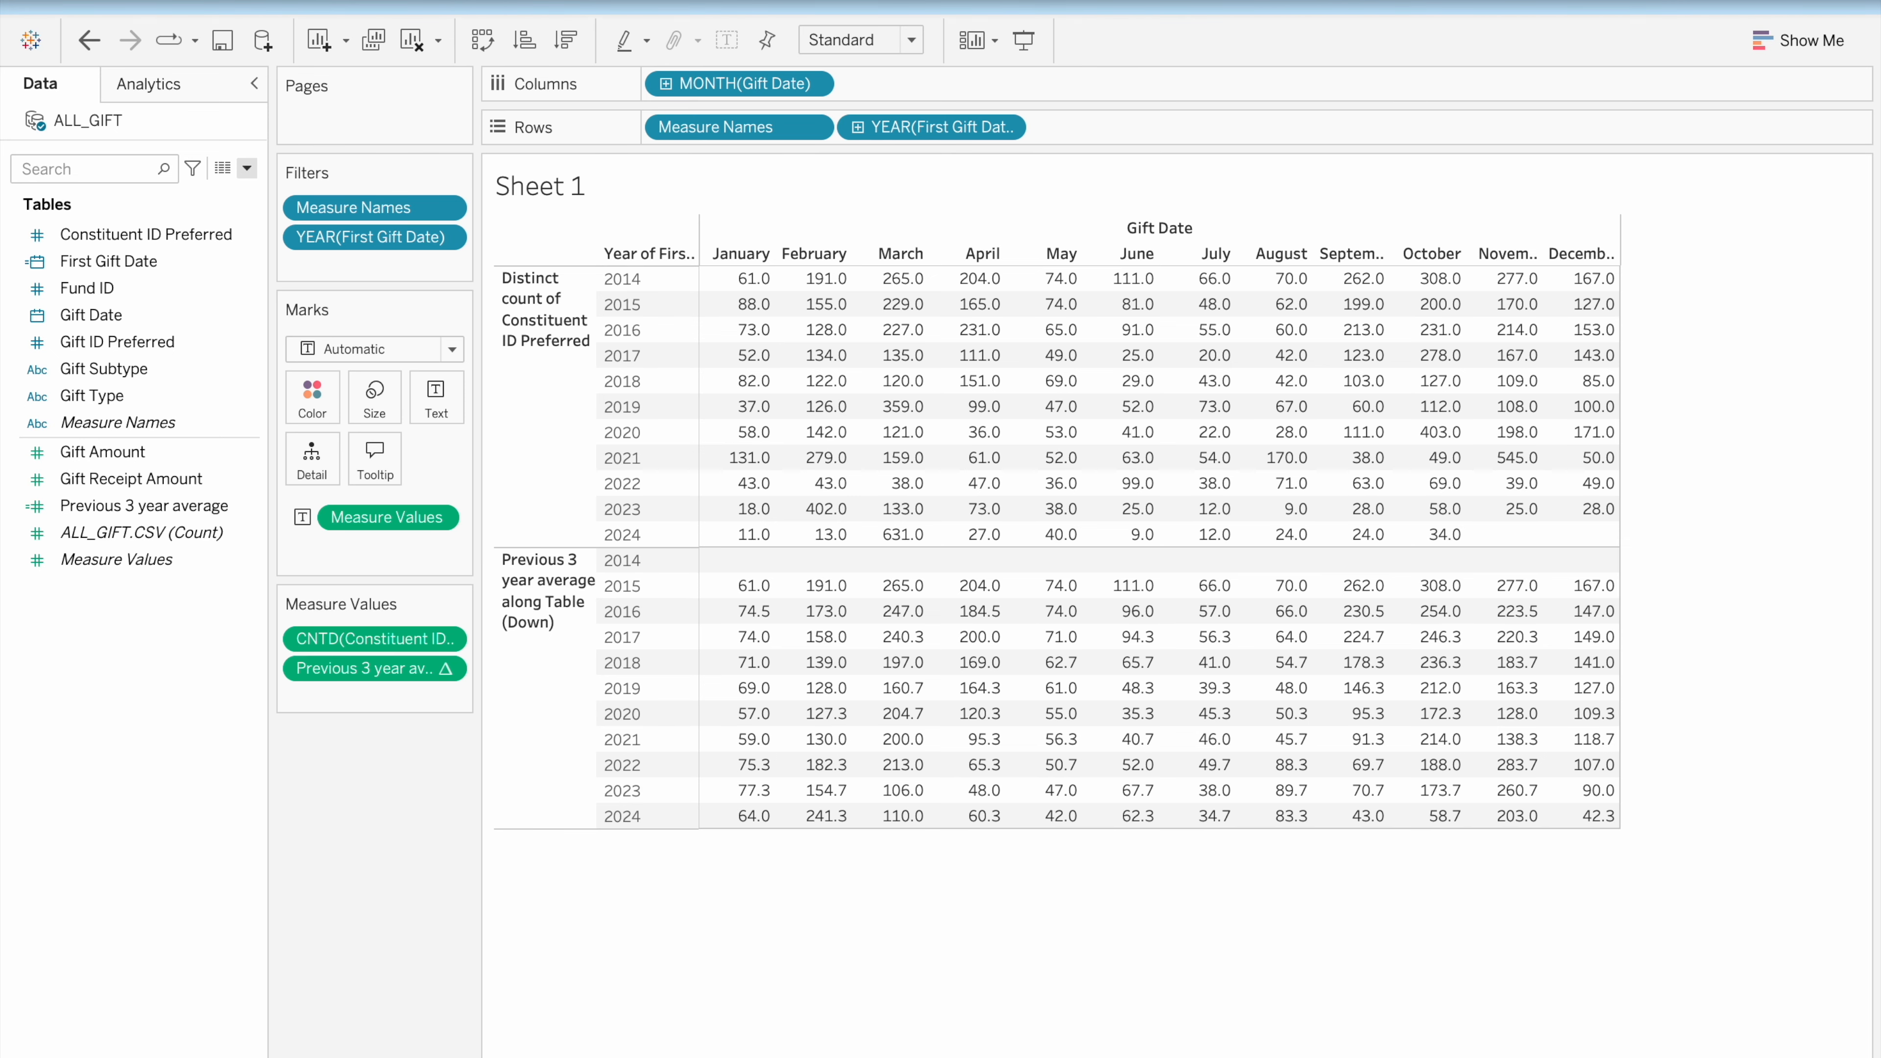
Show the Summary card and place it between the Filters and Marks cards
click(275, 0)
mouse_move(378, 0)
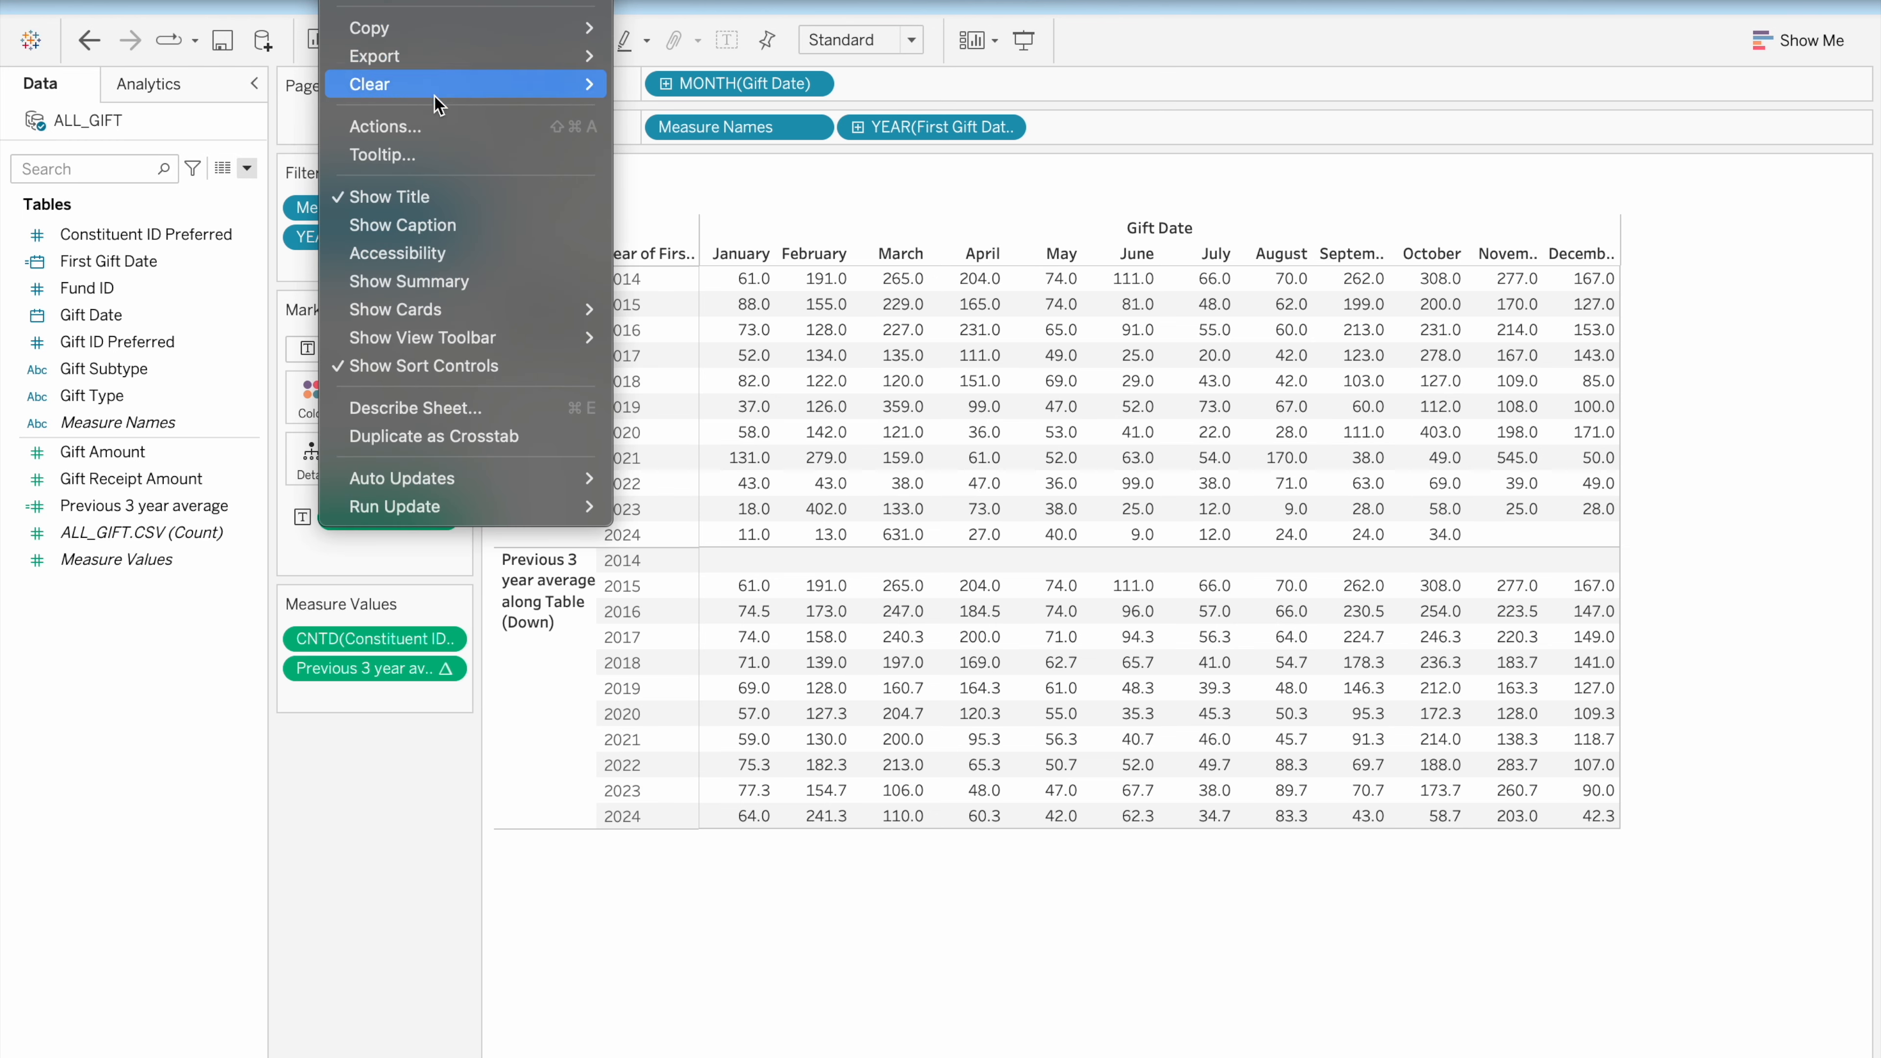
click(451, 285)
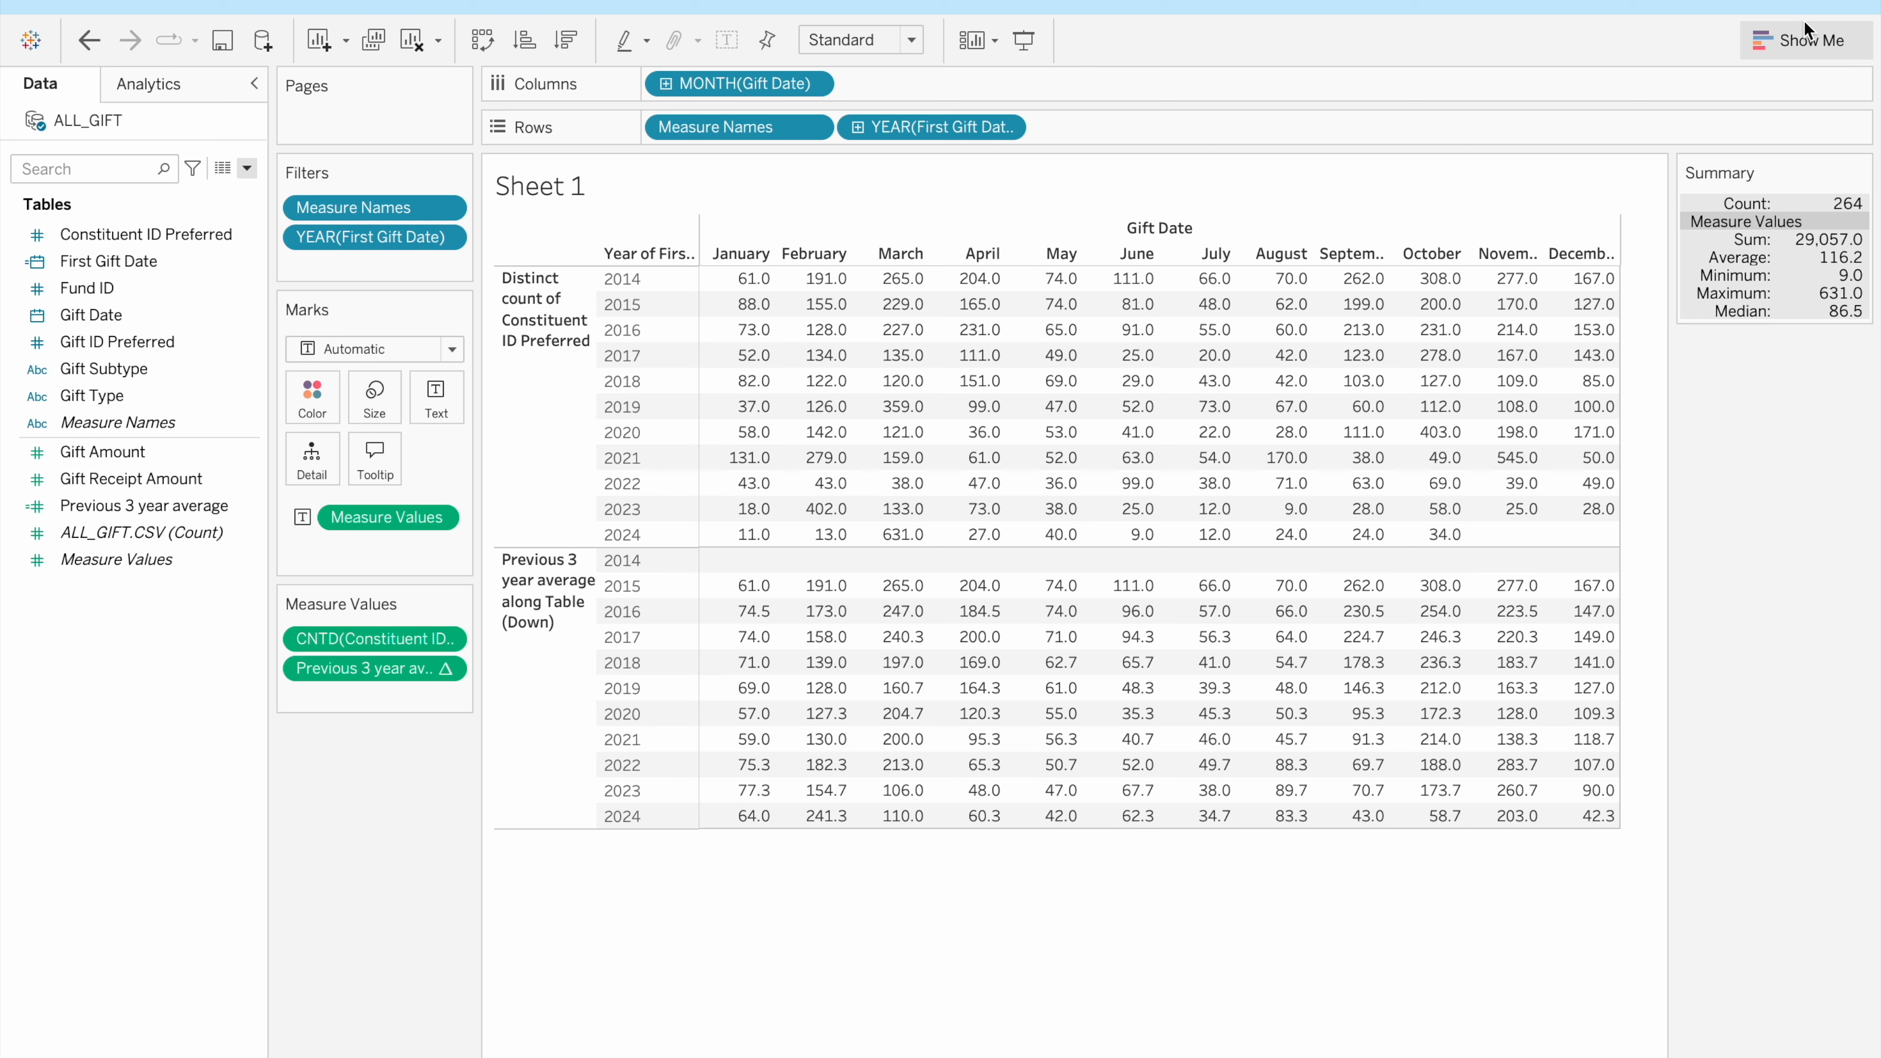
drag(1791, 170, 870, 280)
drag(459, 277, 427, 284)
Turn off tooltips for the marks in the view
mouse_move(834, 500)
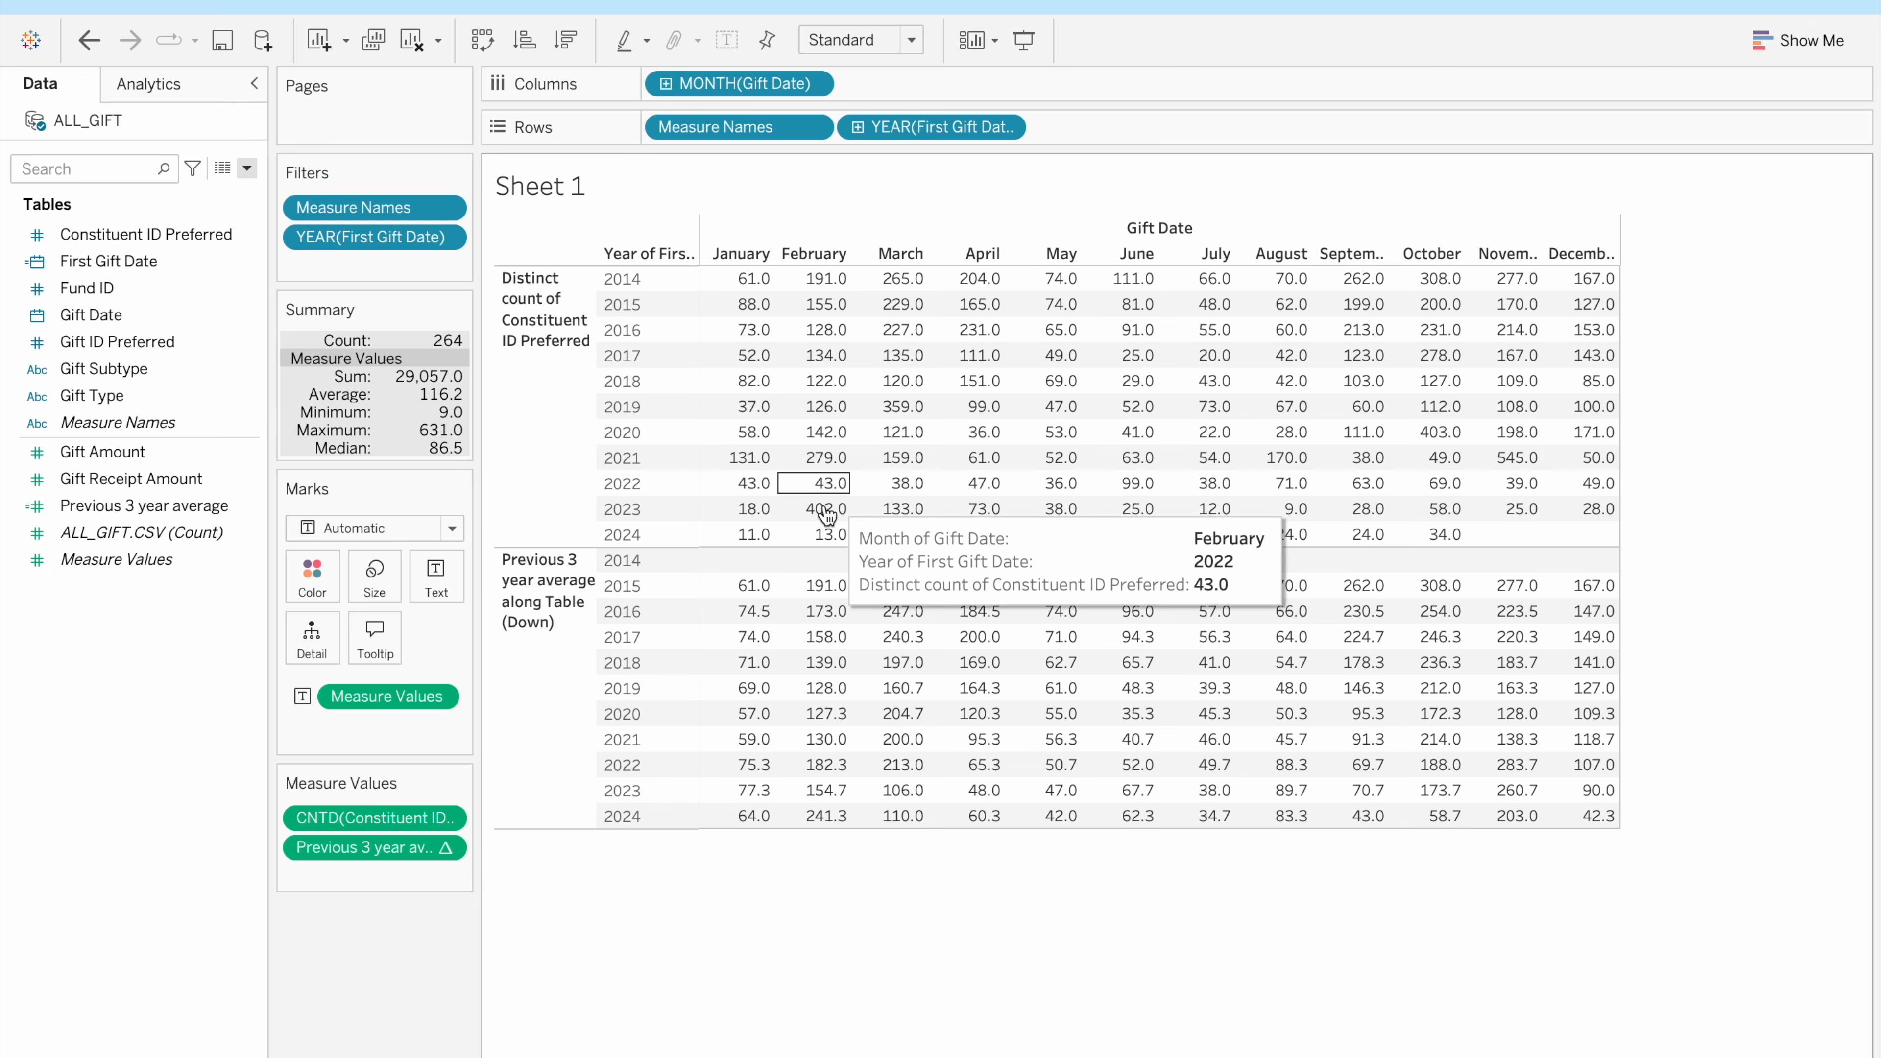
click(437, 580)
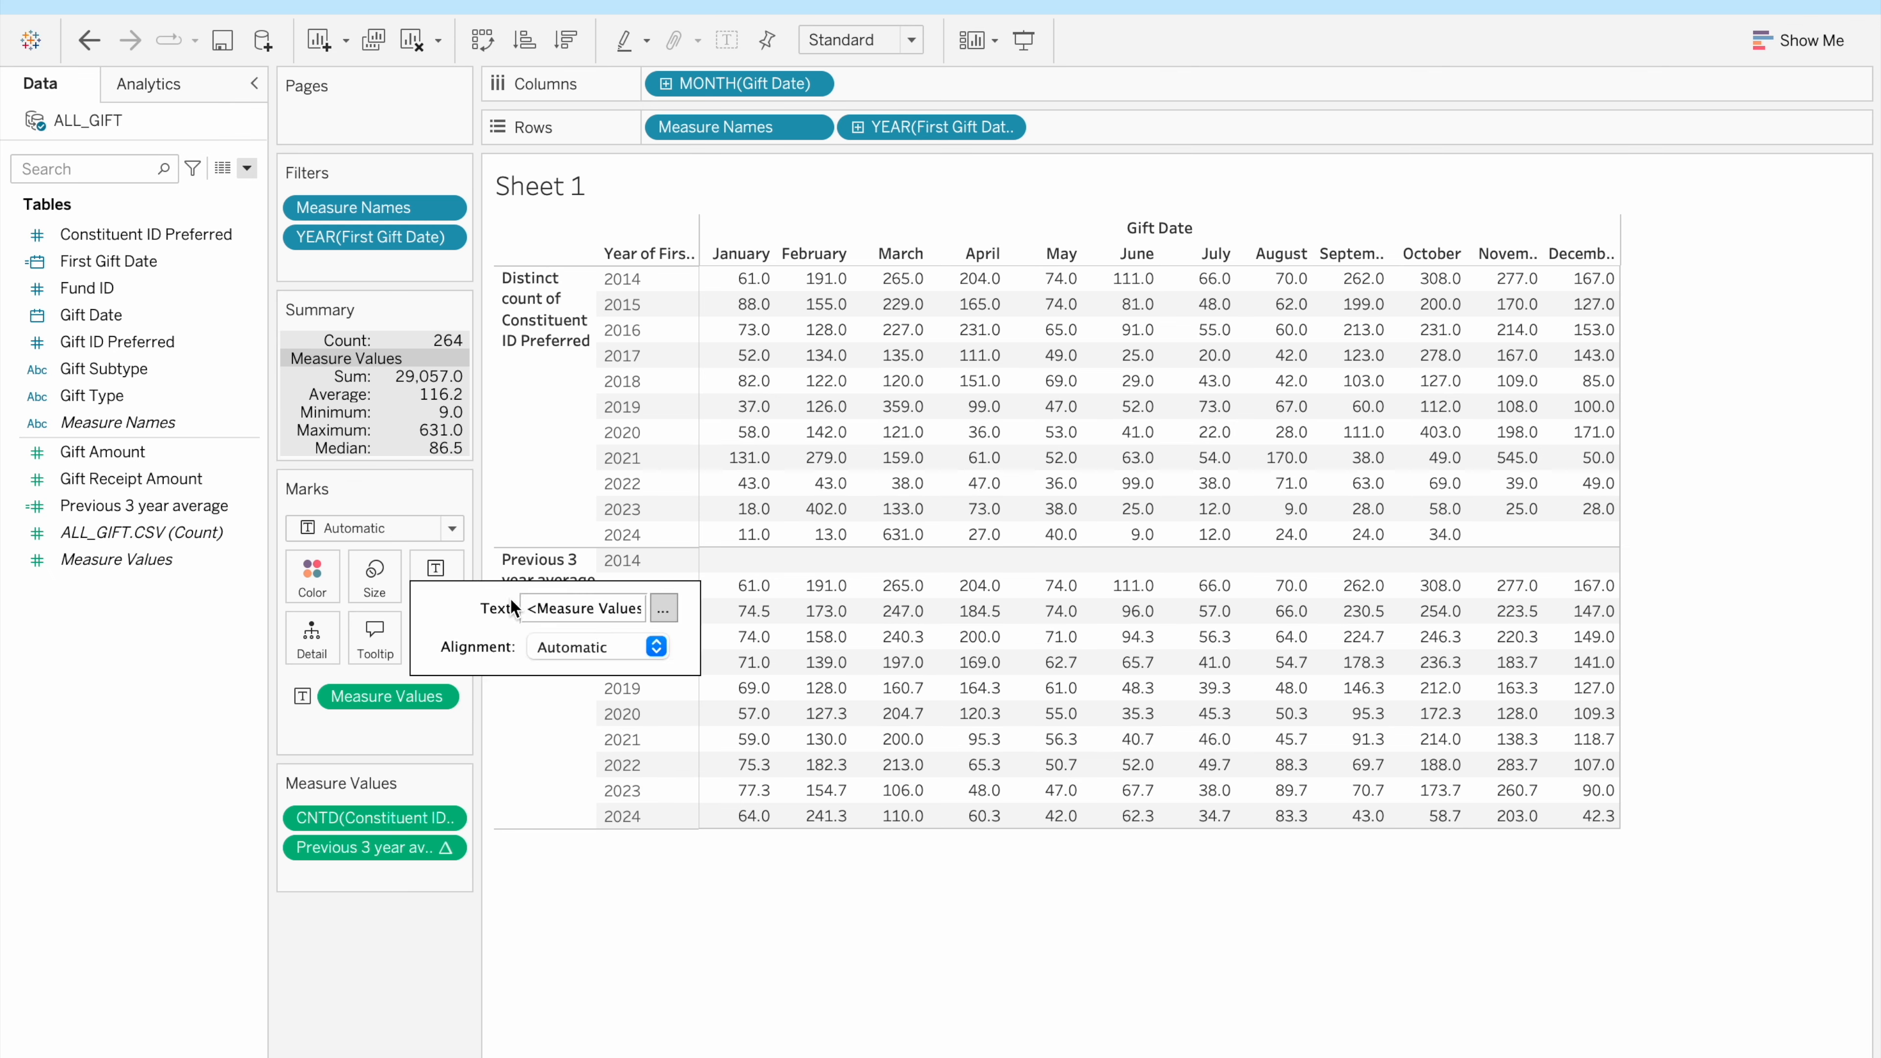
click(619, 937)
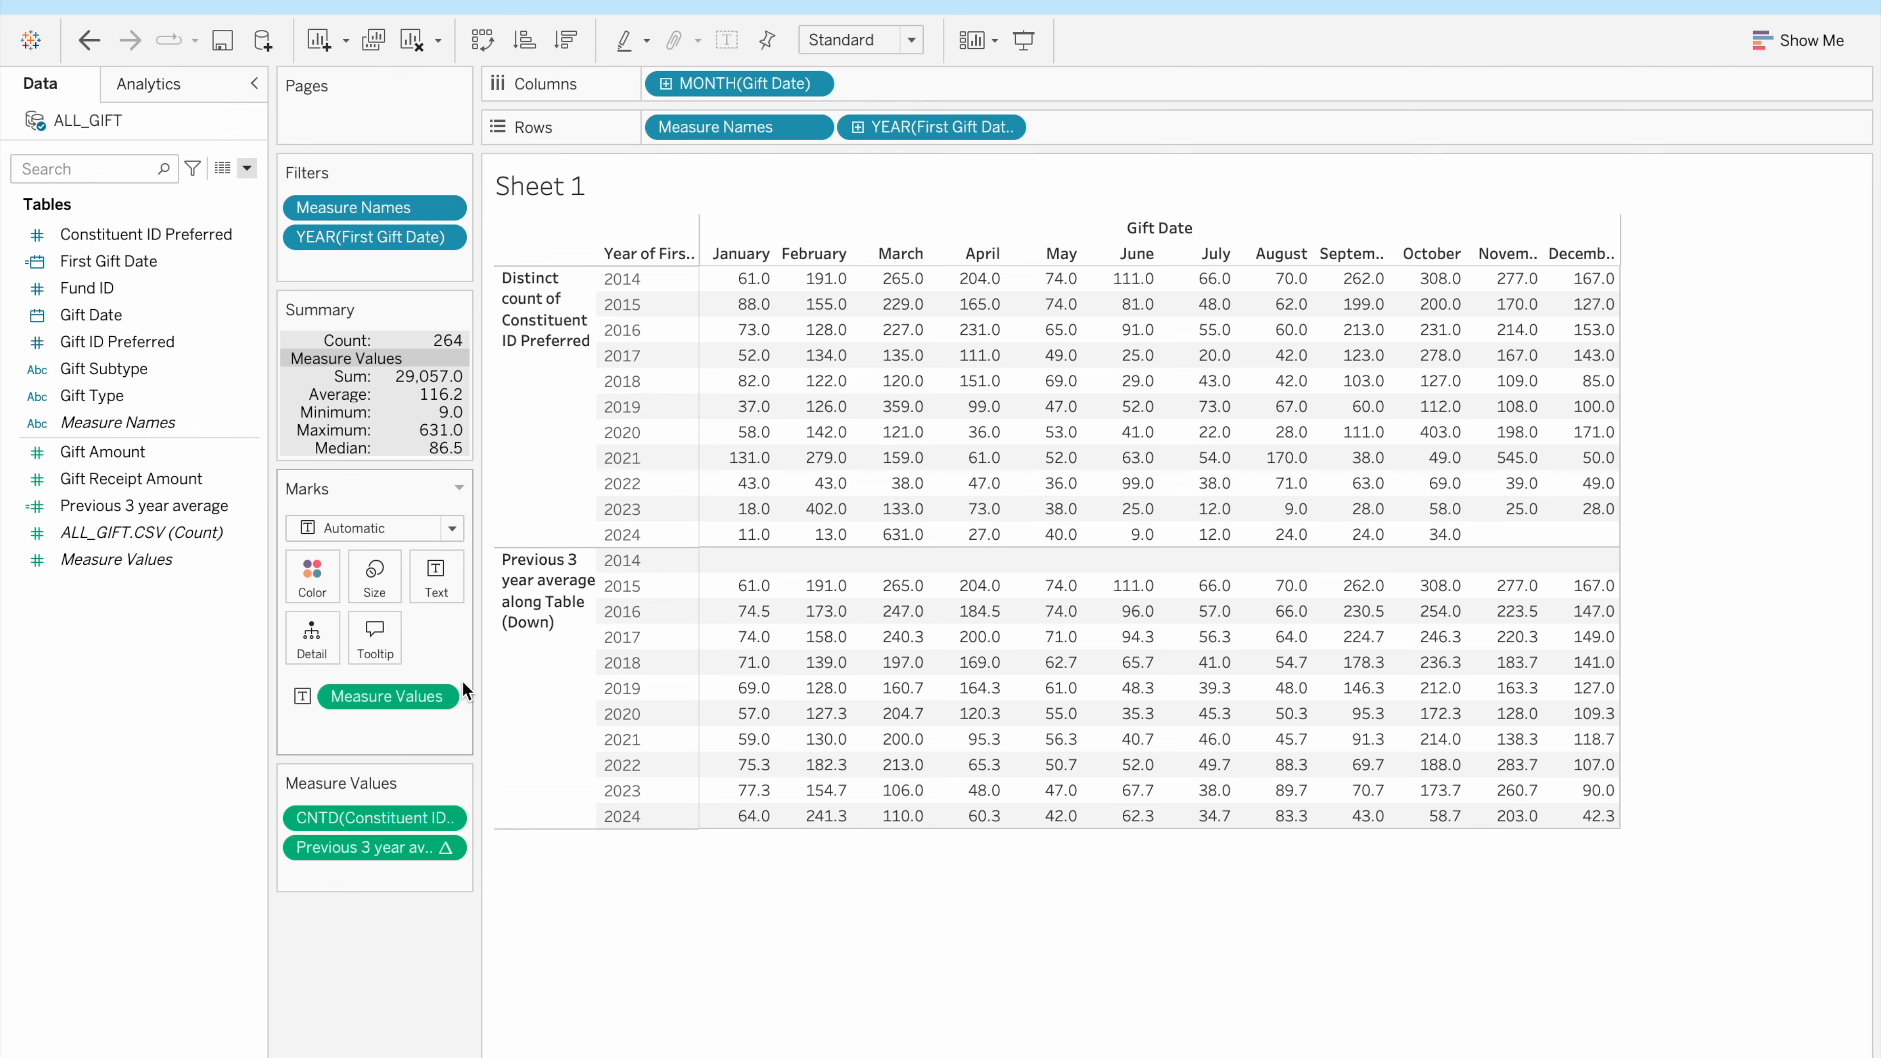
click(382, 626)
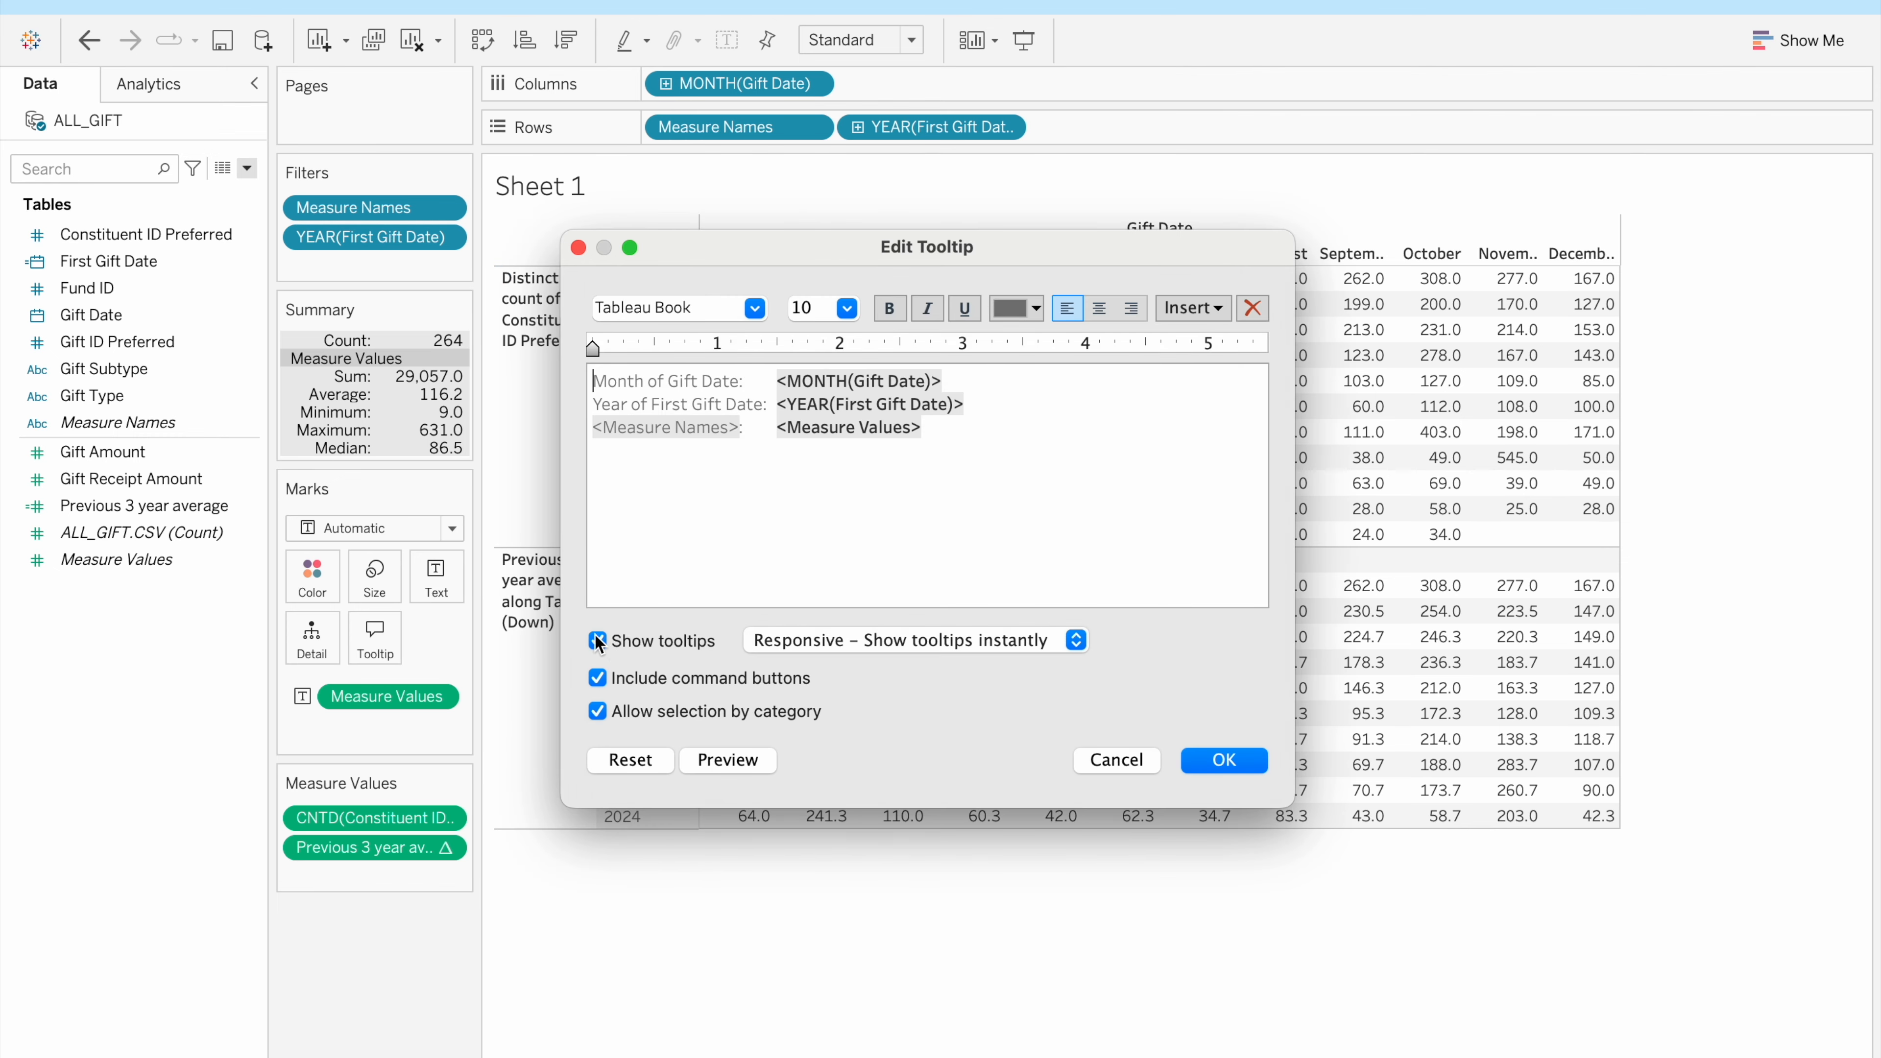
click(598, 641)
click(1224, 760)
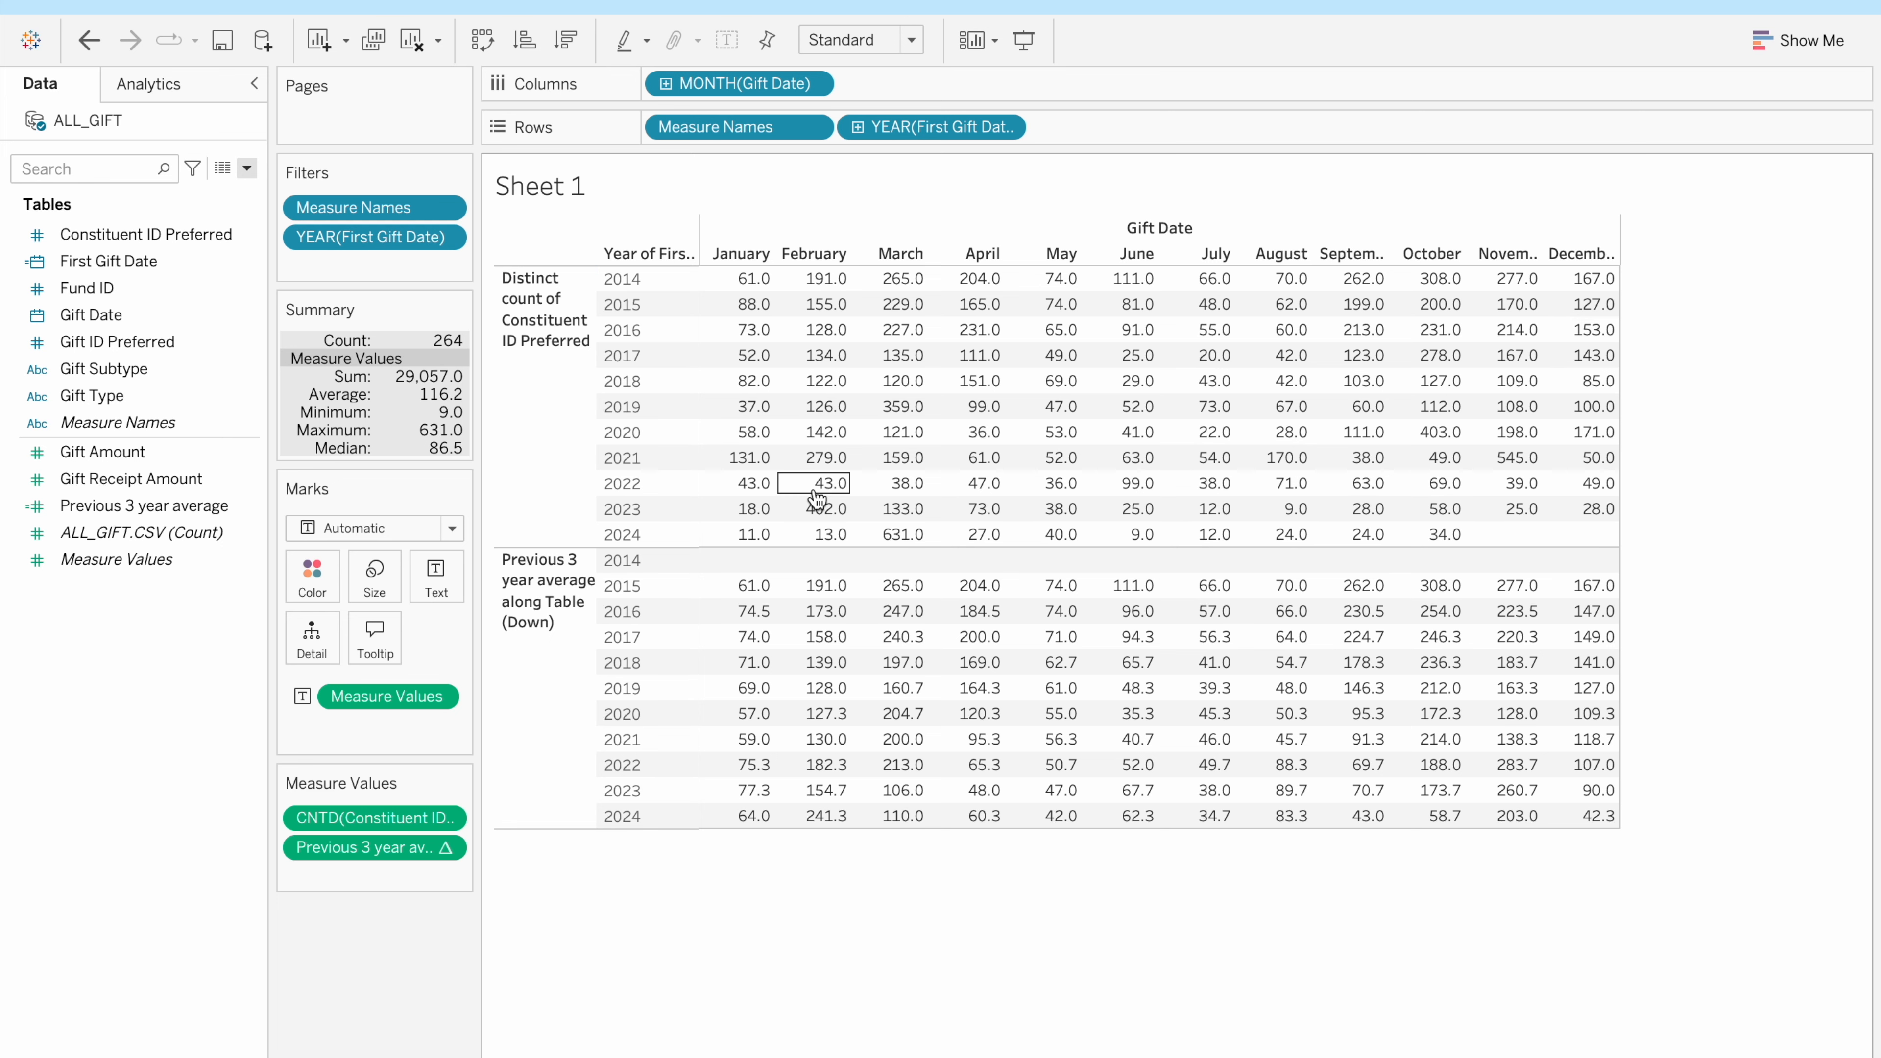
Select the 2021 to 2023 donor counts for January and for February to check their averages against the 2024 three-year averages
click(765, 508)
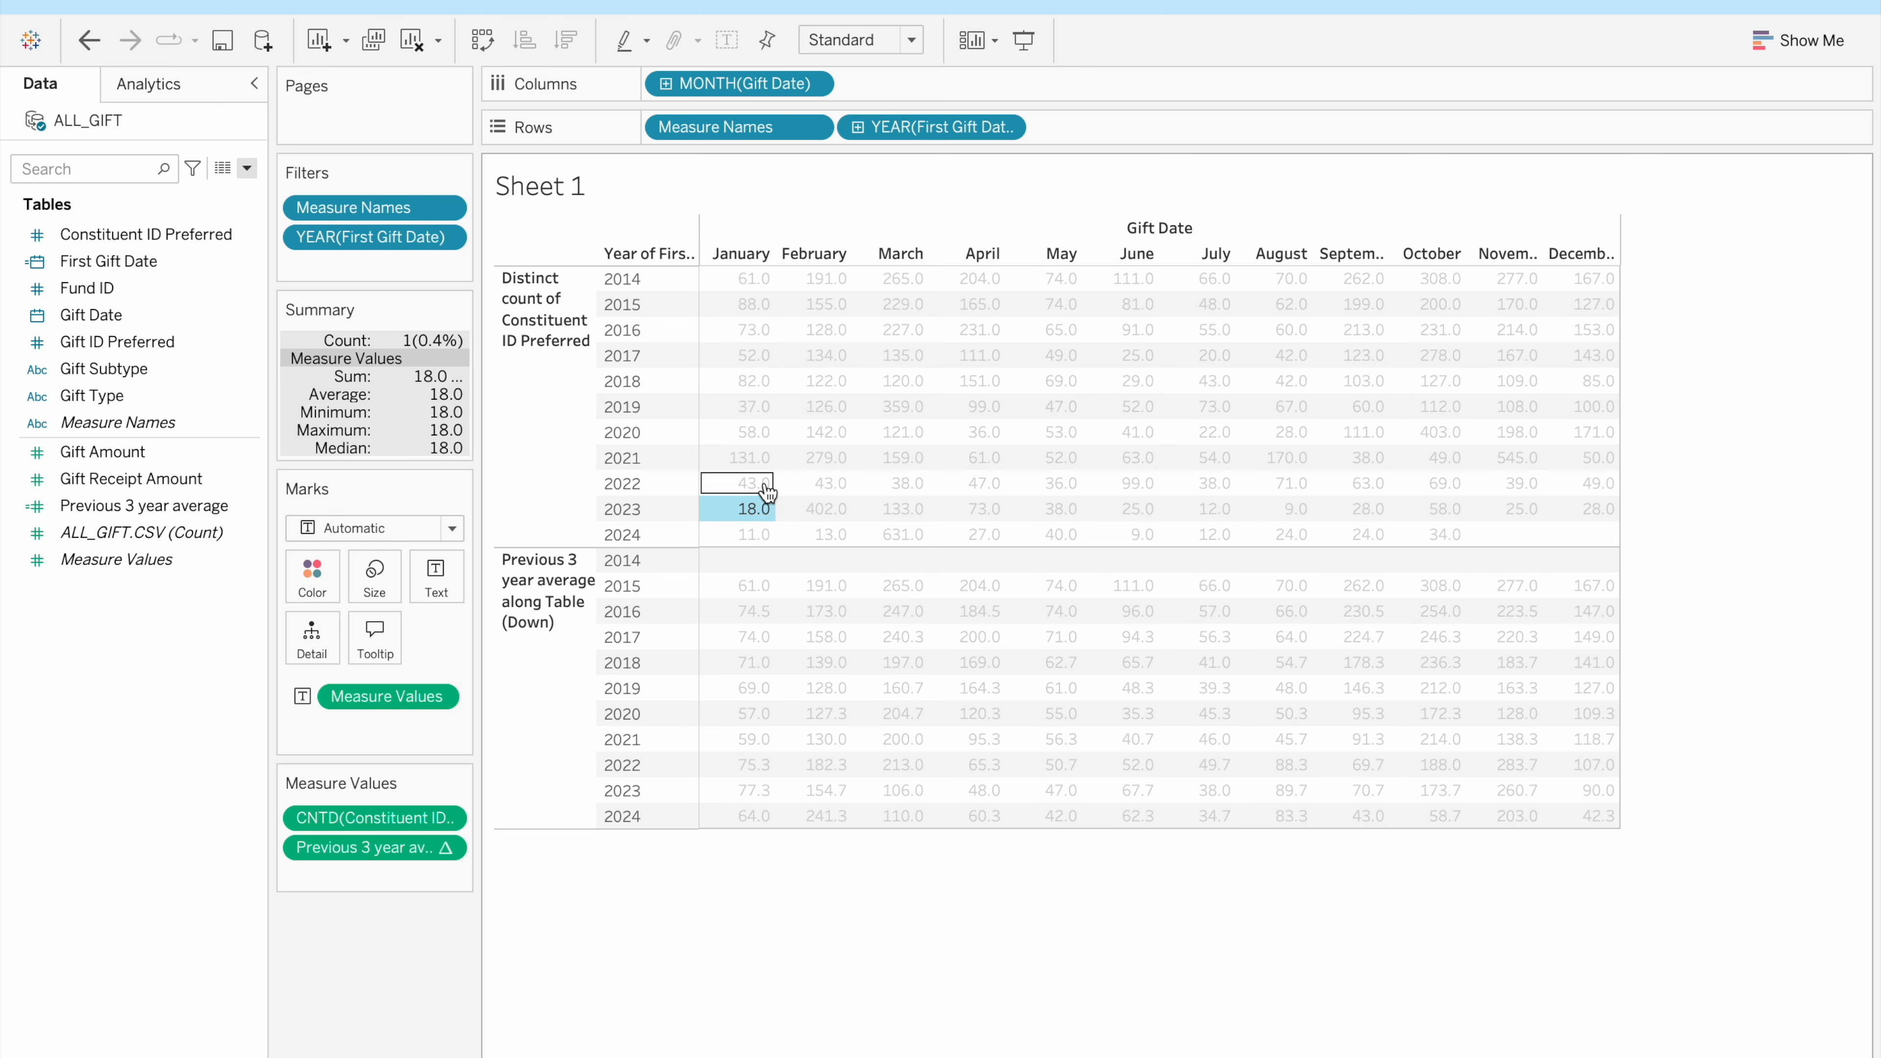
ctrl+click(751, 486)
ctrl+click(748, 455)
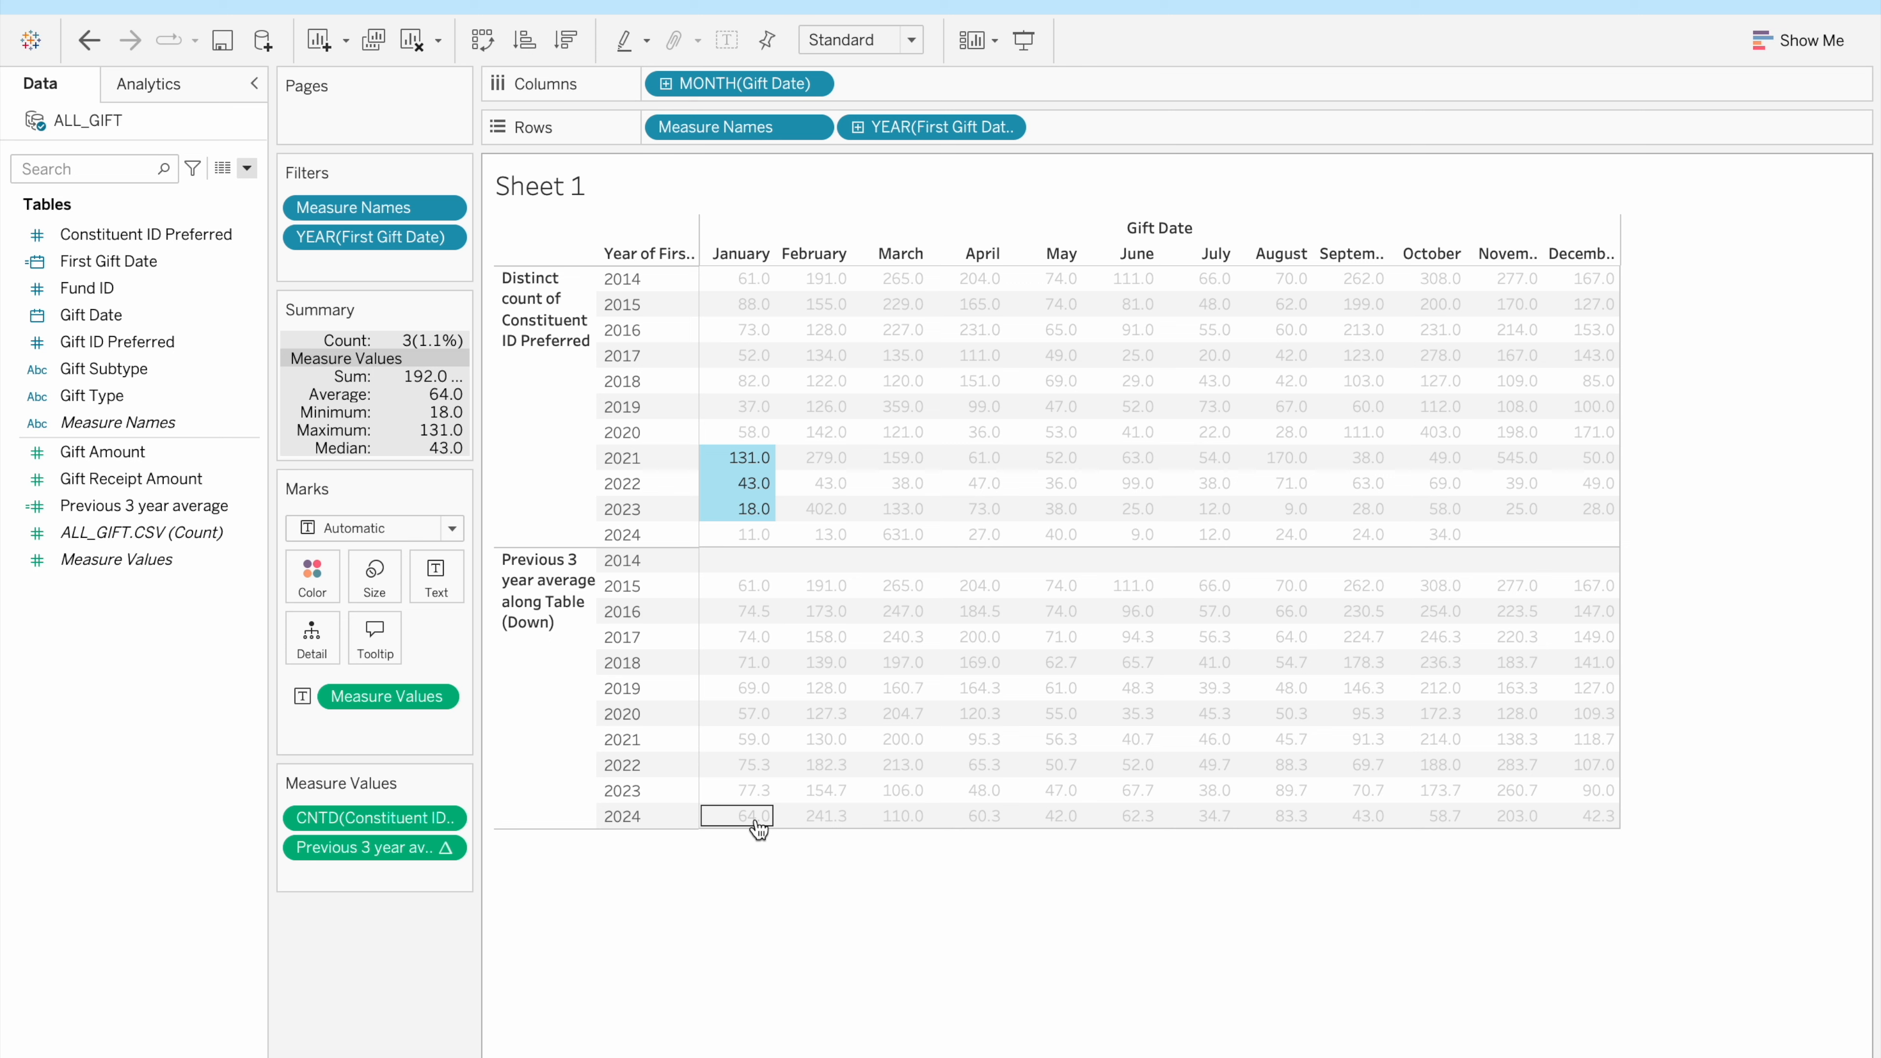
click(826, 510)
ctrl+click(841, 486)
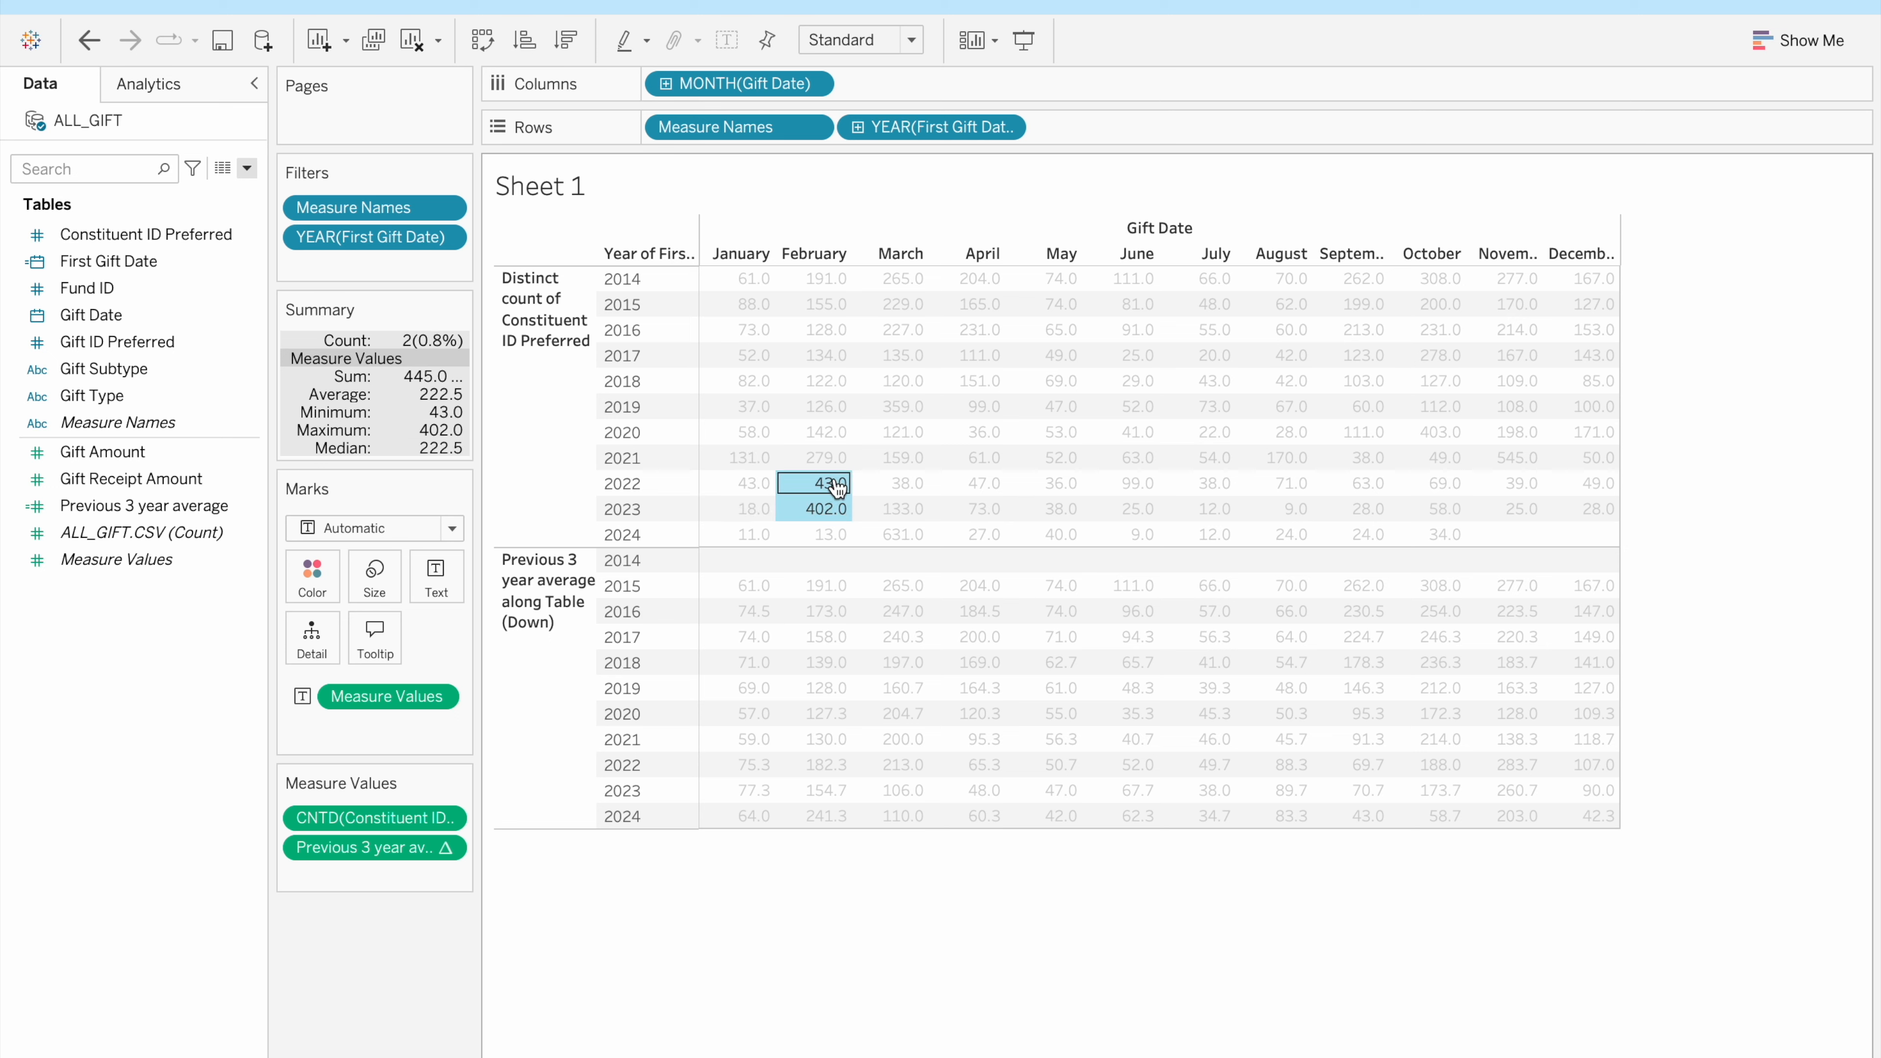
ctrl+click(835, 459)
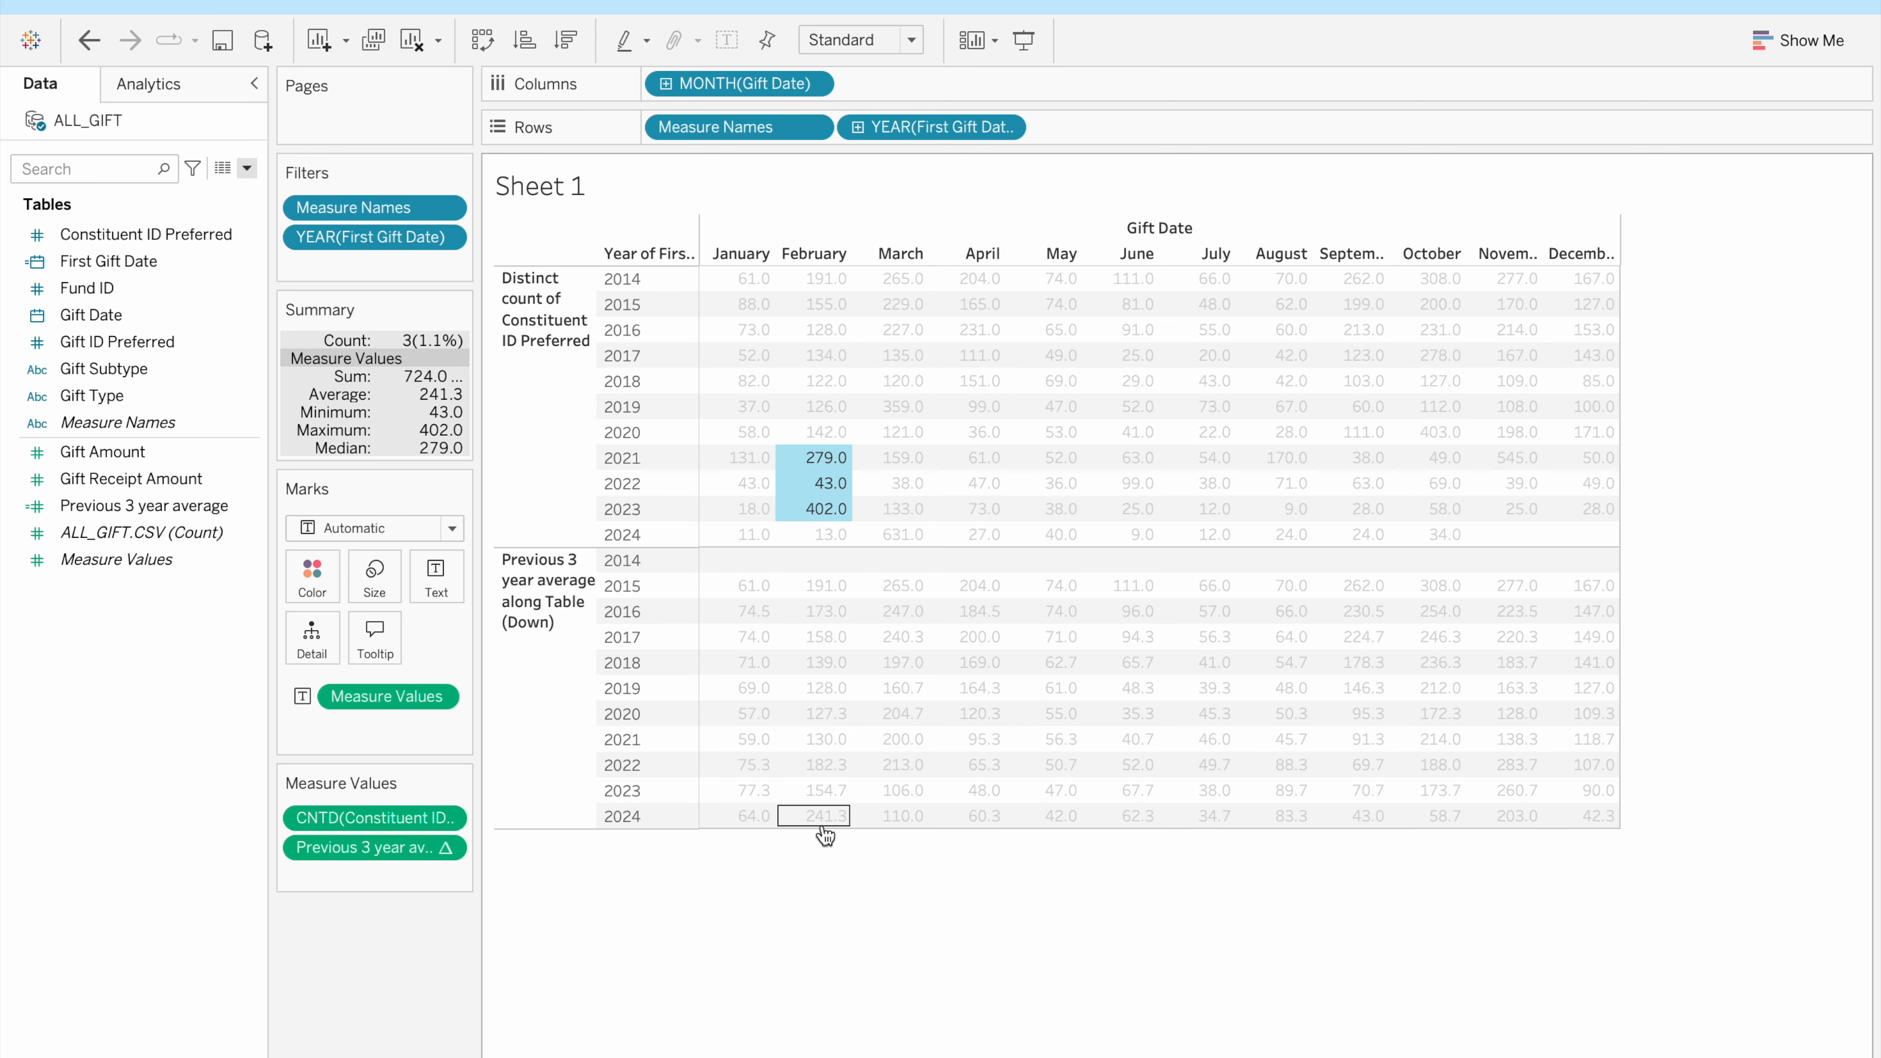
drag(827, 830, 828, 827)
click(836, 858)
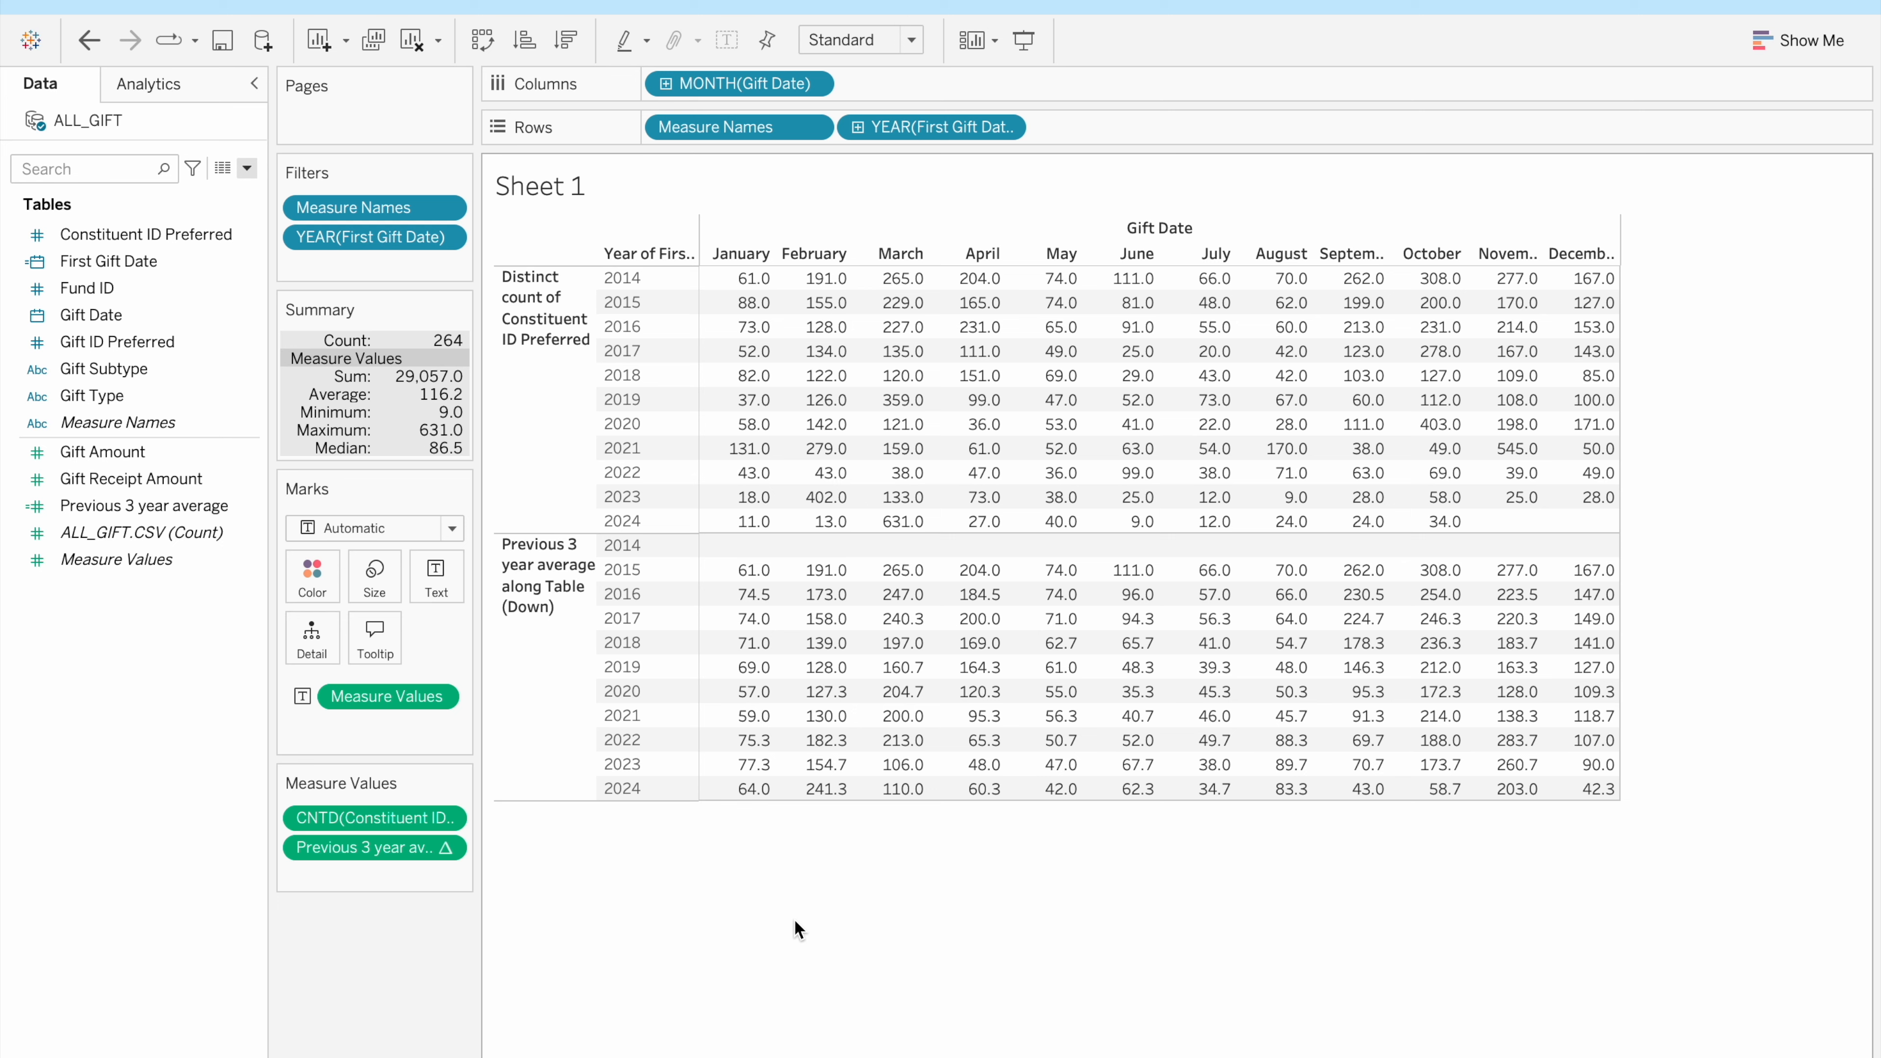
Duplicate the donor table worksheet and name the copy Comparison Chart
right_click(196, 1053)
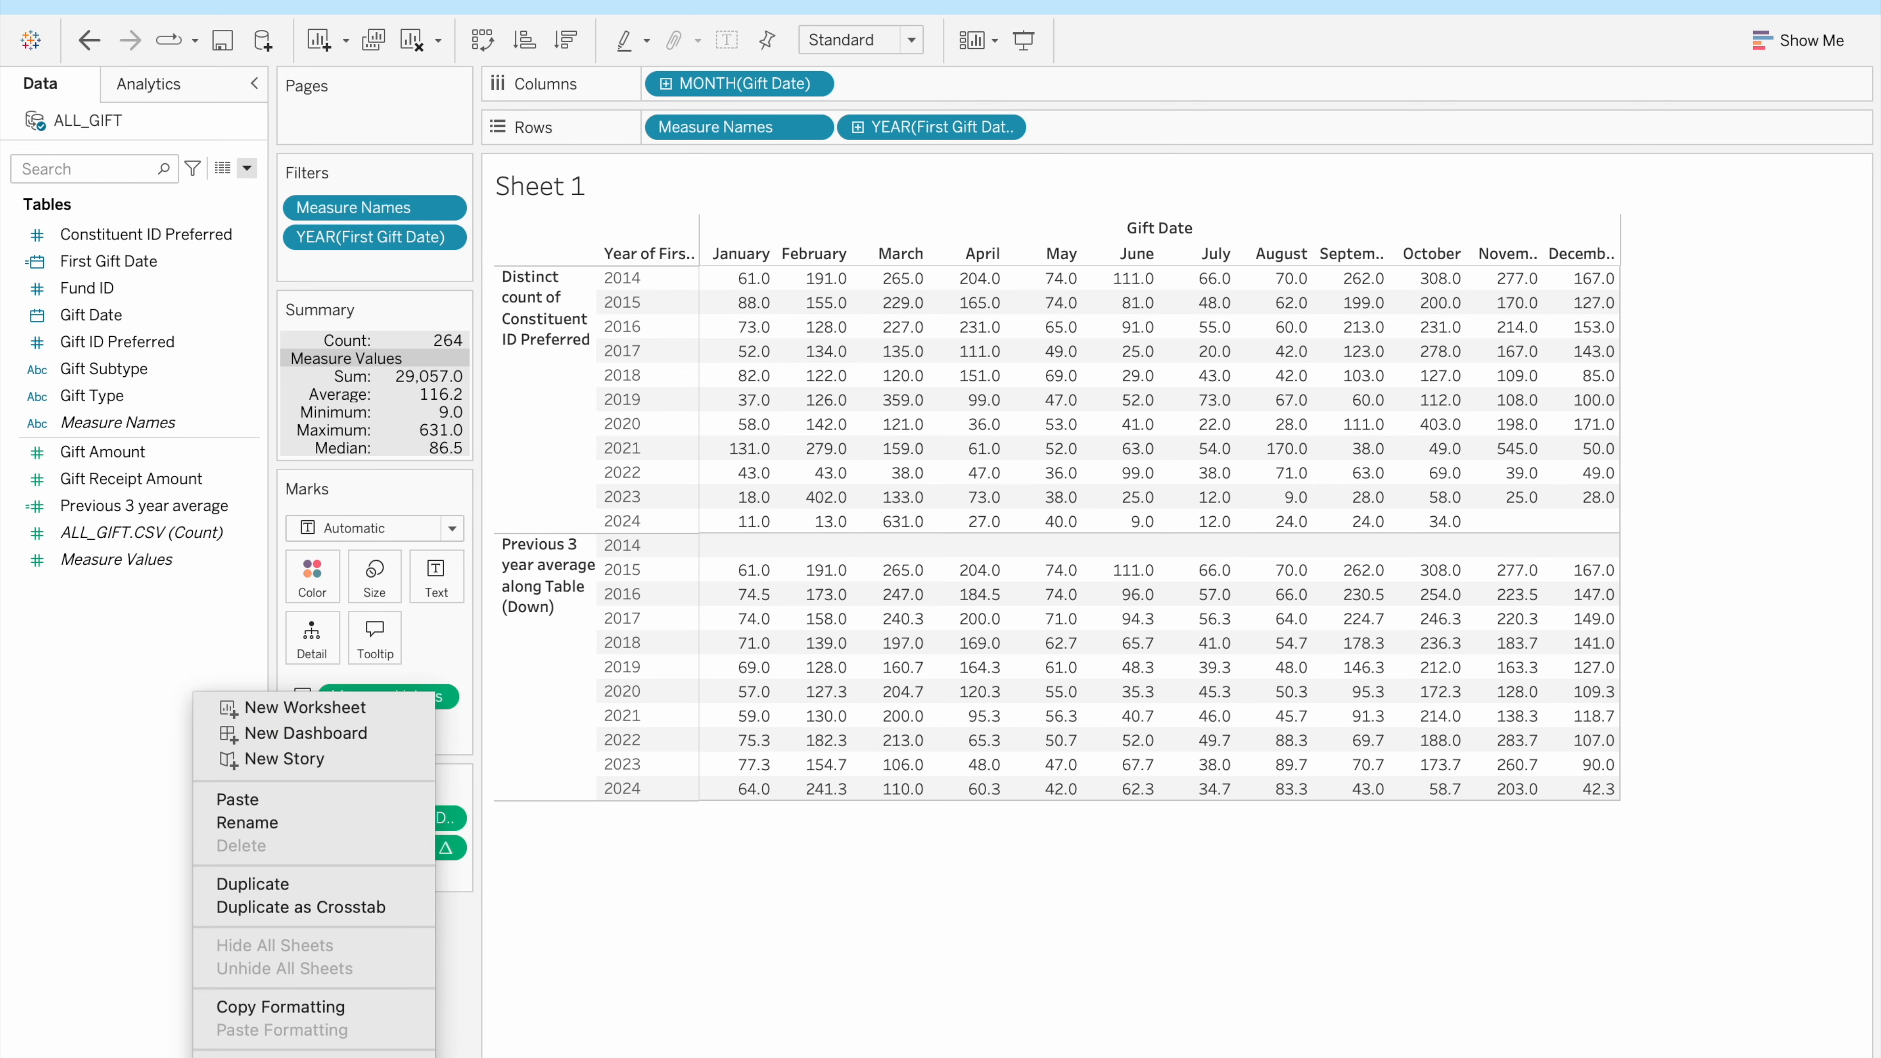
click(300, 884)
click(196, 1053)
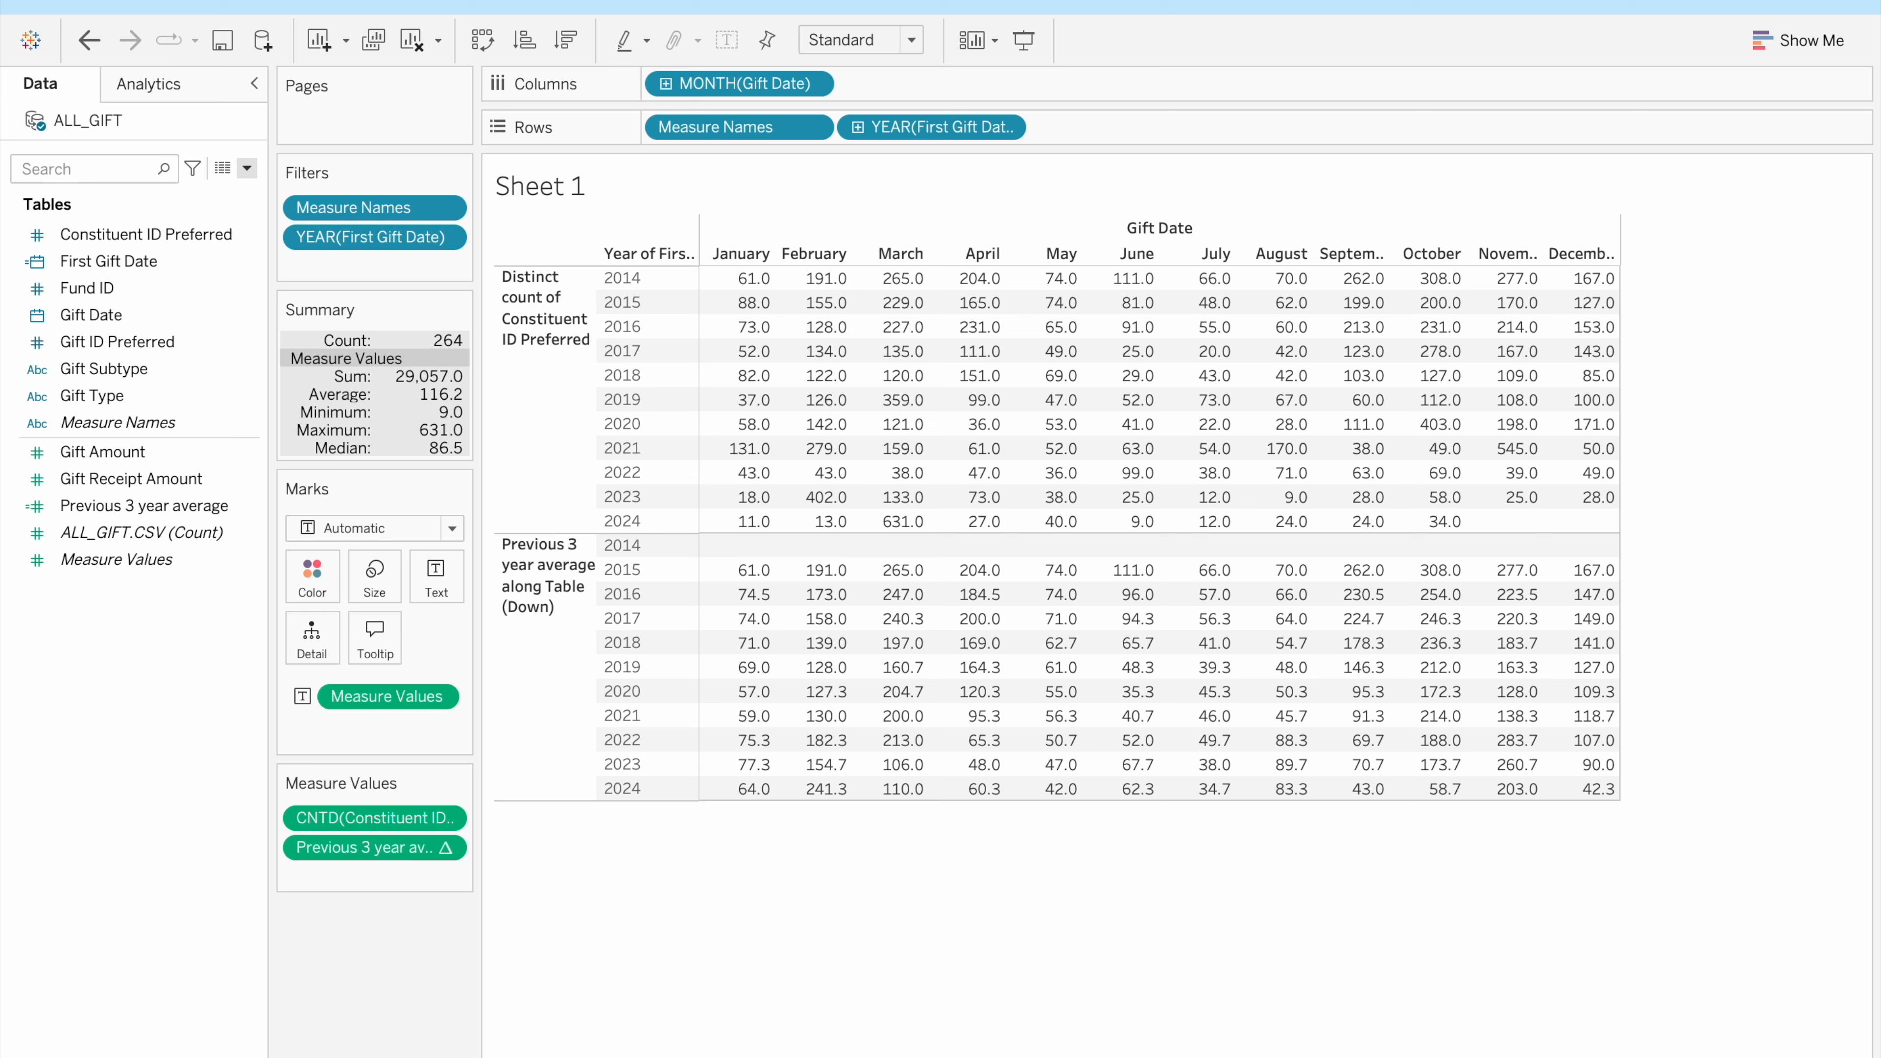
click(278, 1053)
click(884, 950)
Convert the Comparison Chart view from a text table to side-by-side bars
click(1803, 55)
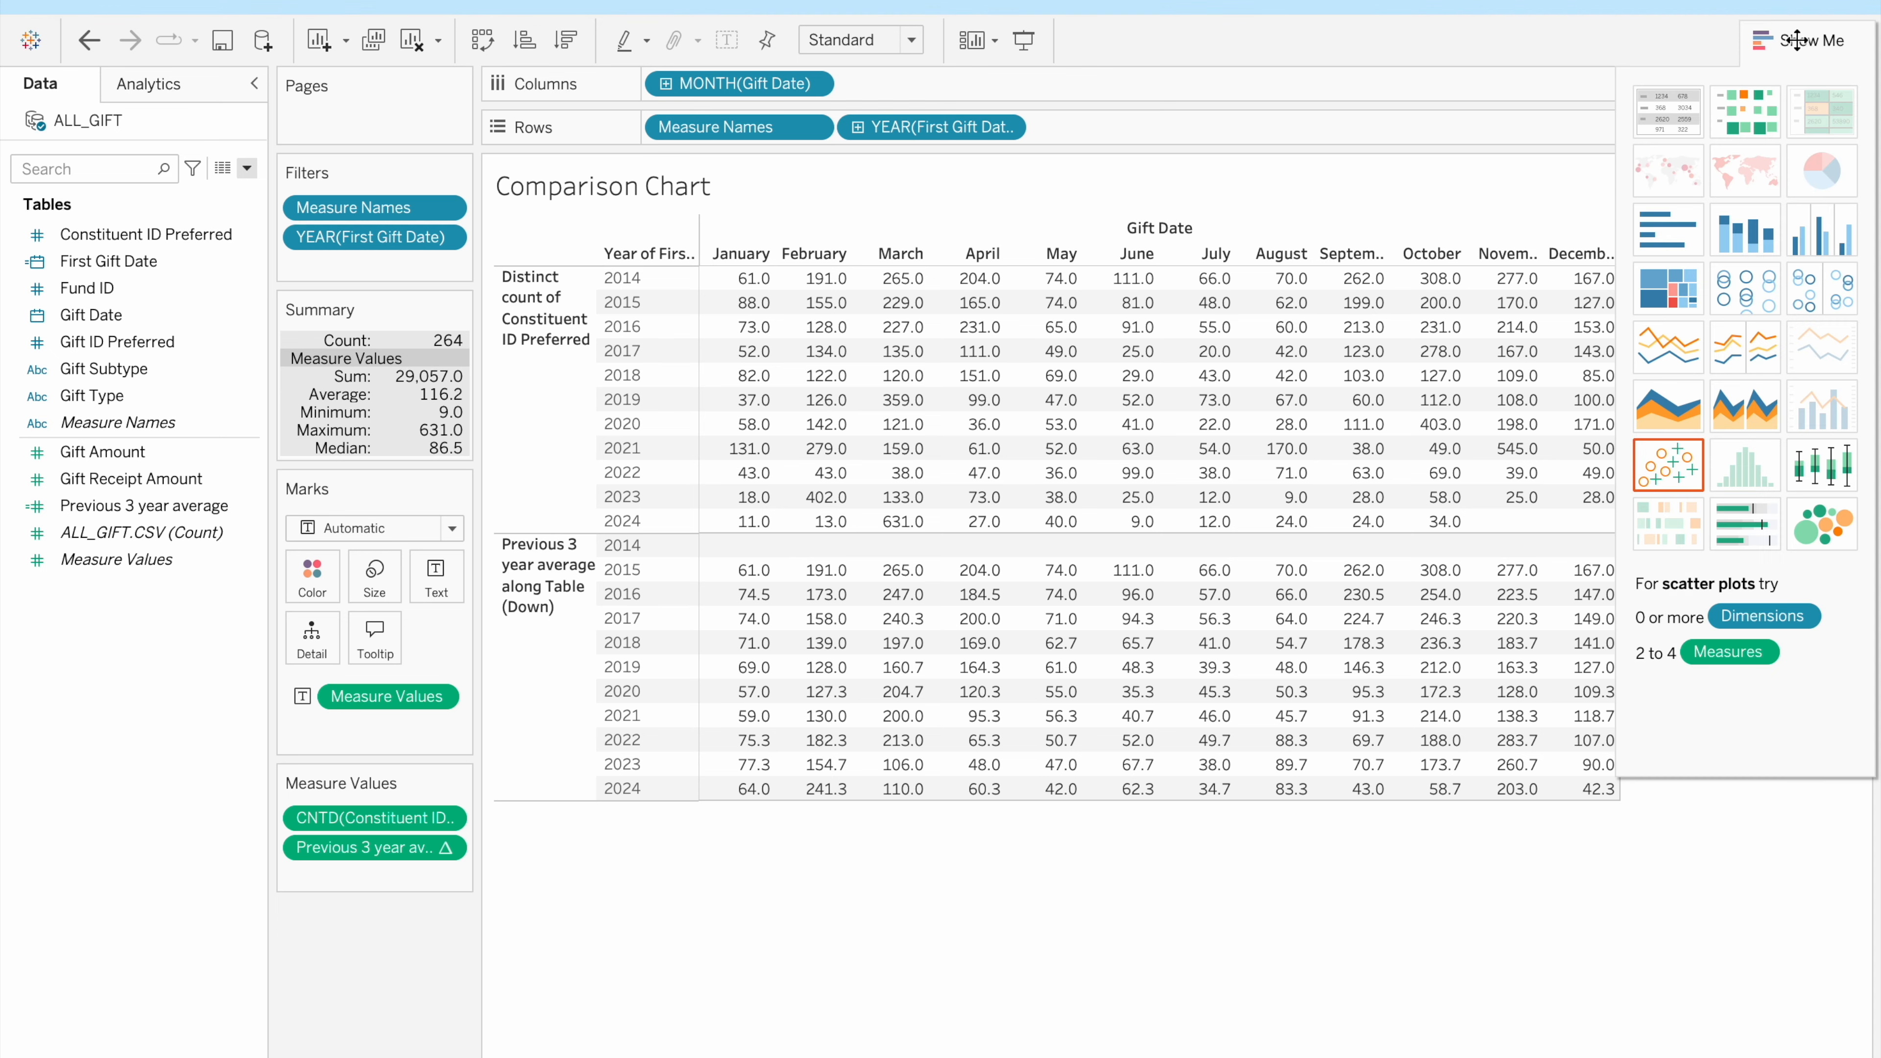
click(1817, 236)
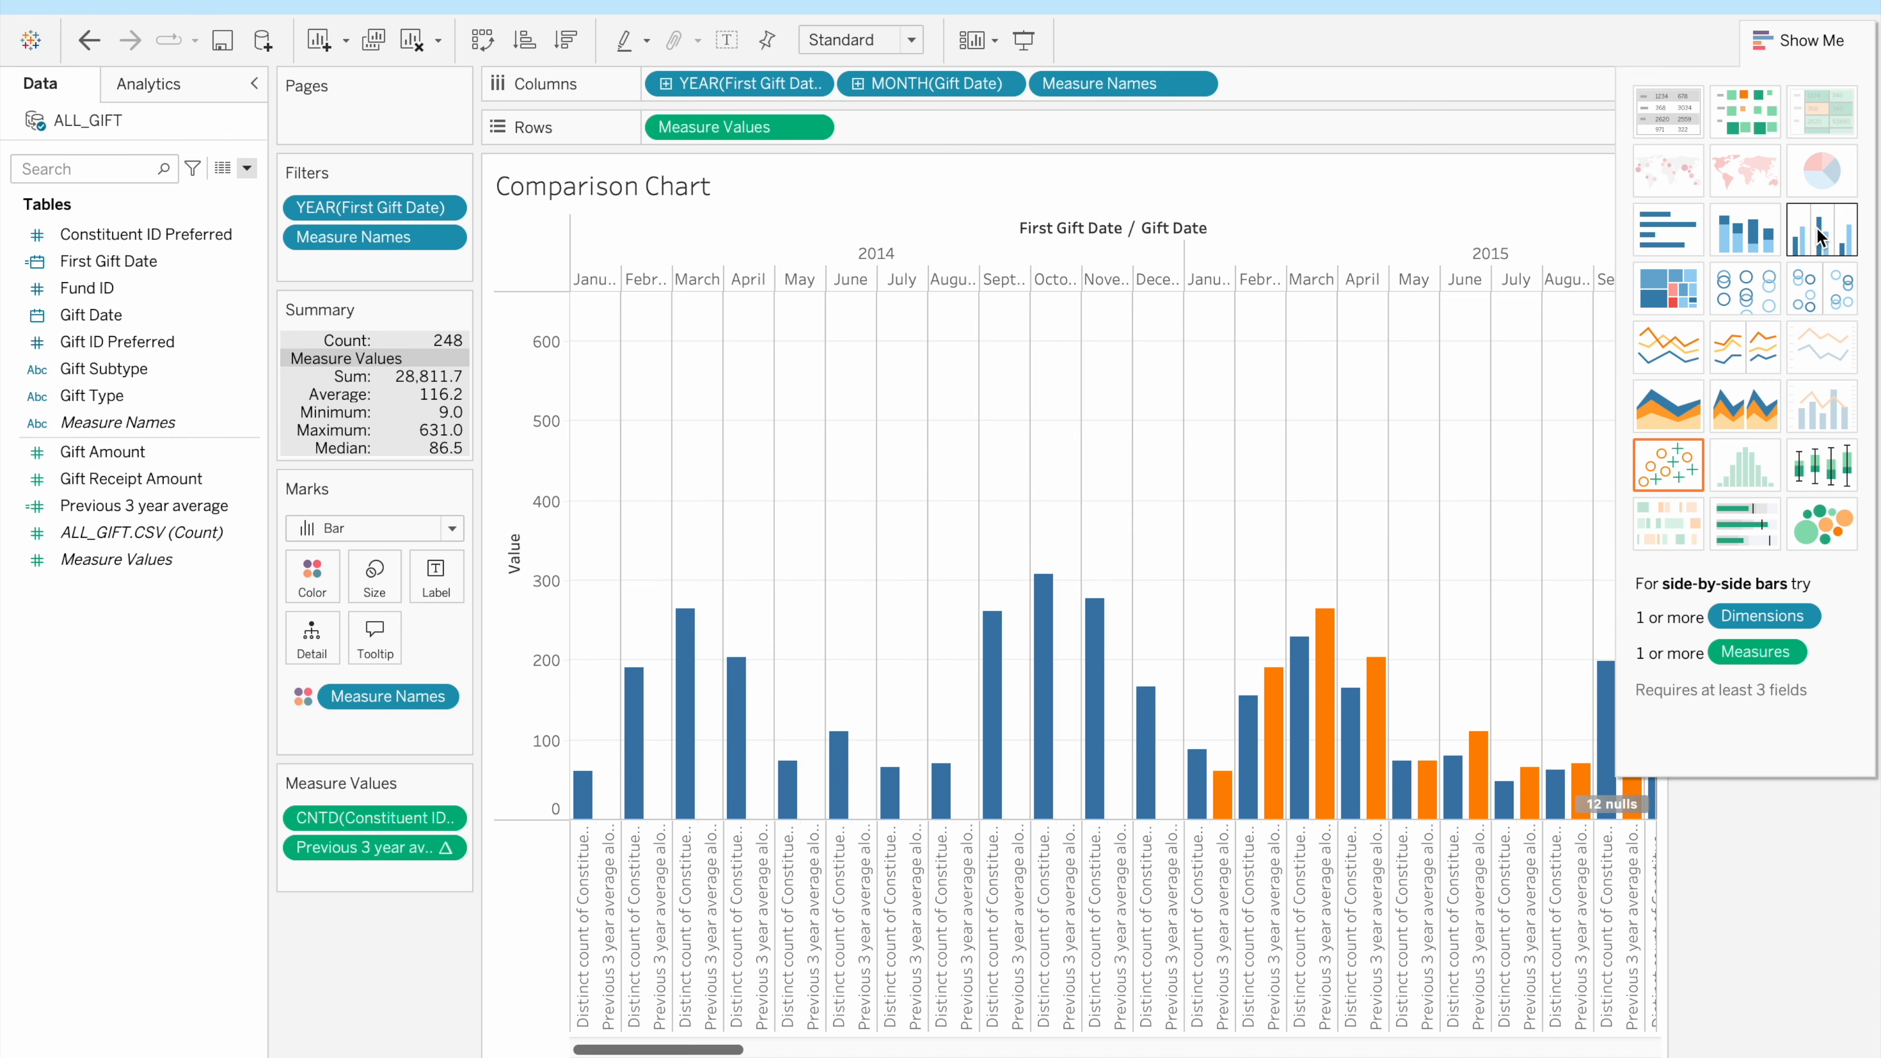
scroll(676, 988, right, 10)
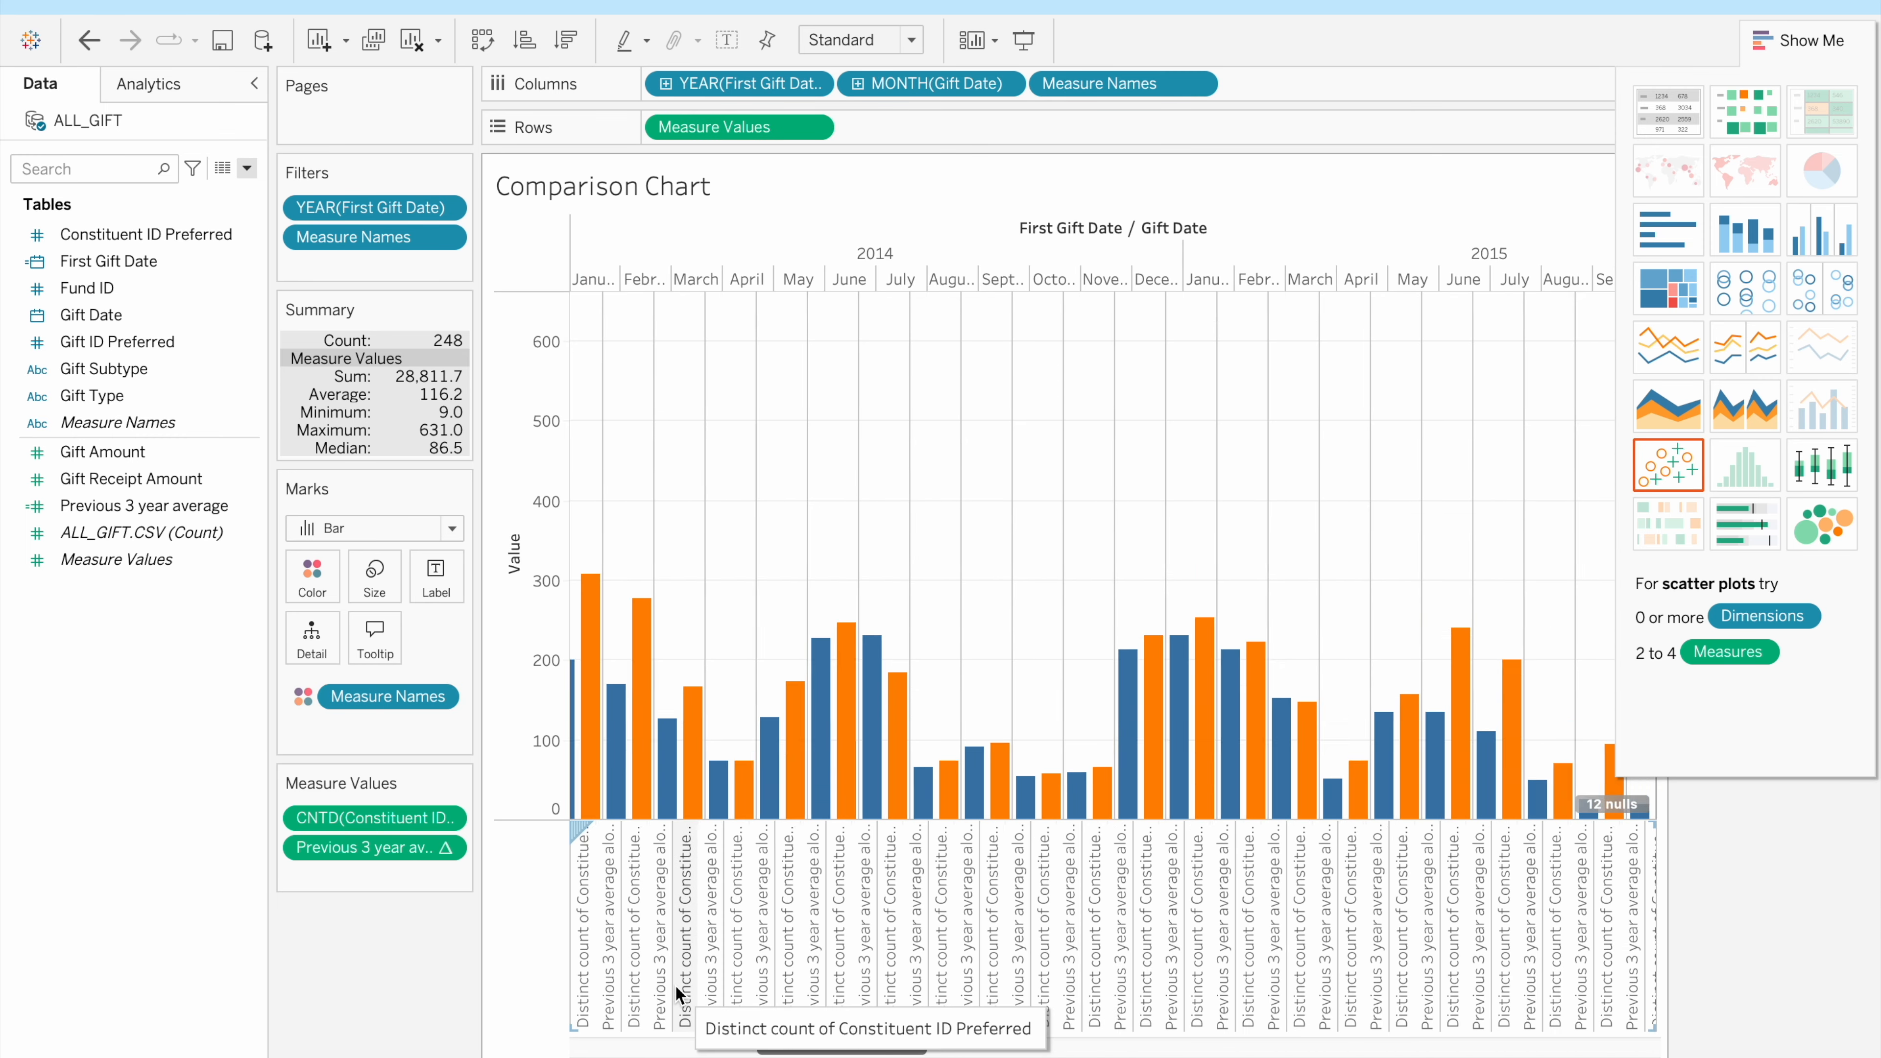
scroll(676, 987, right, 15)
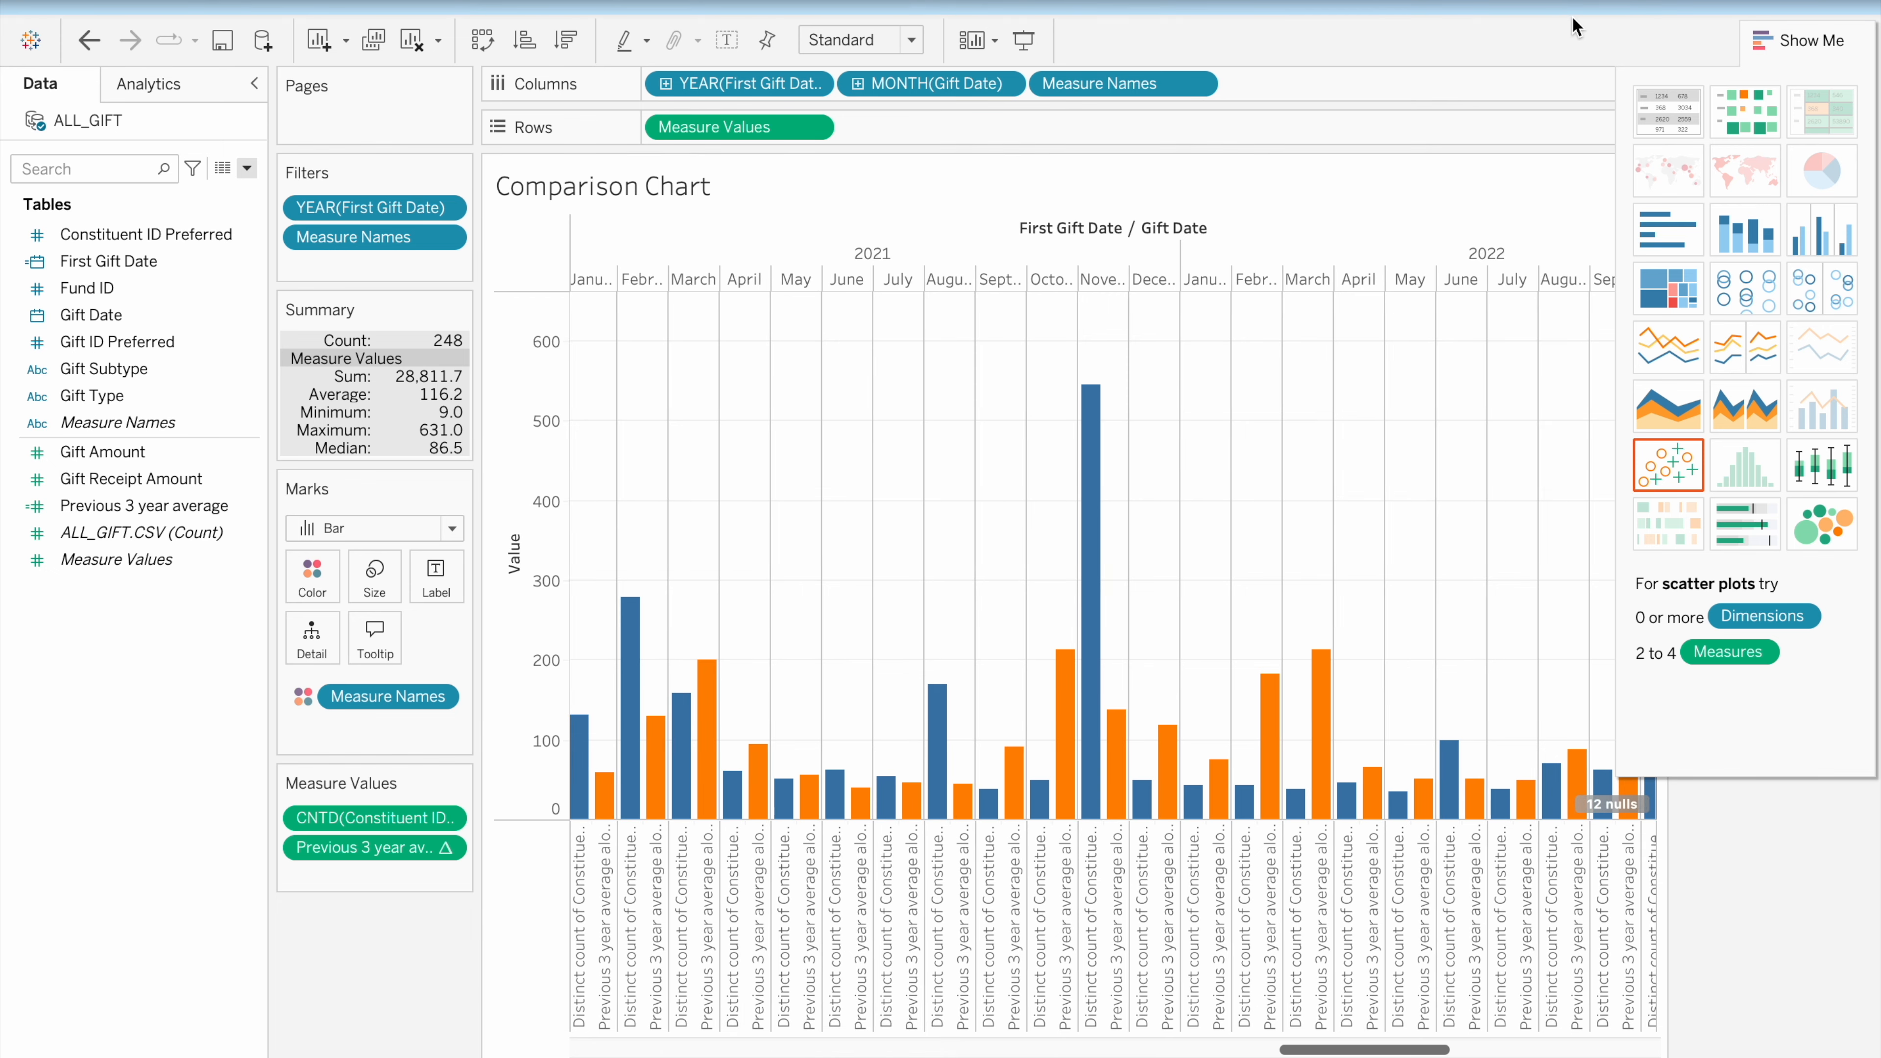
click(1810, 41)
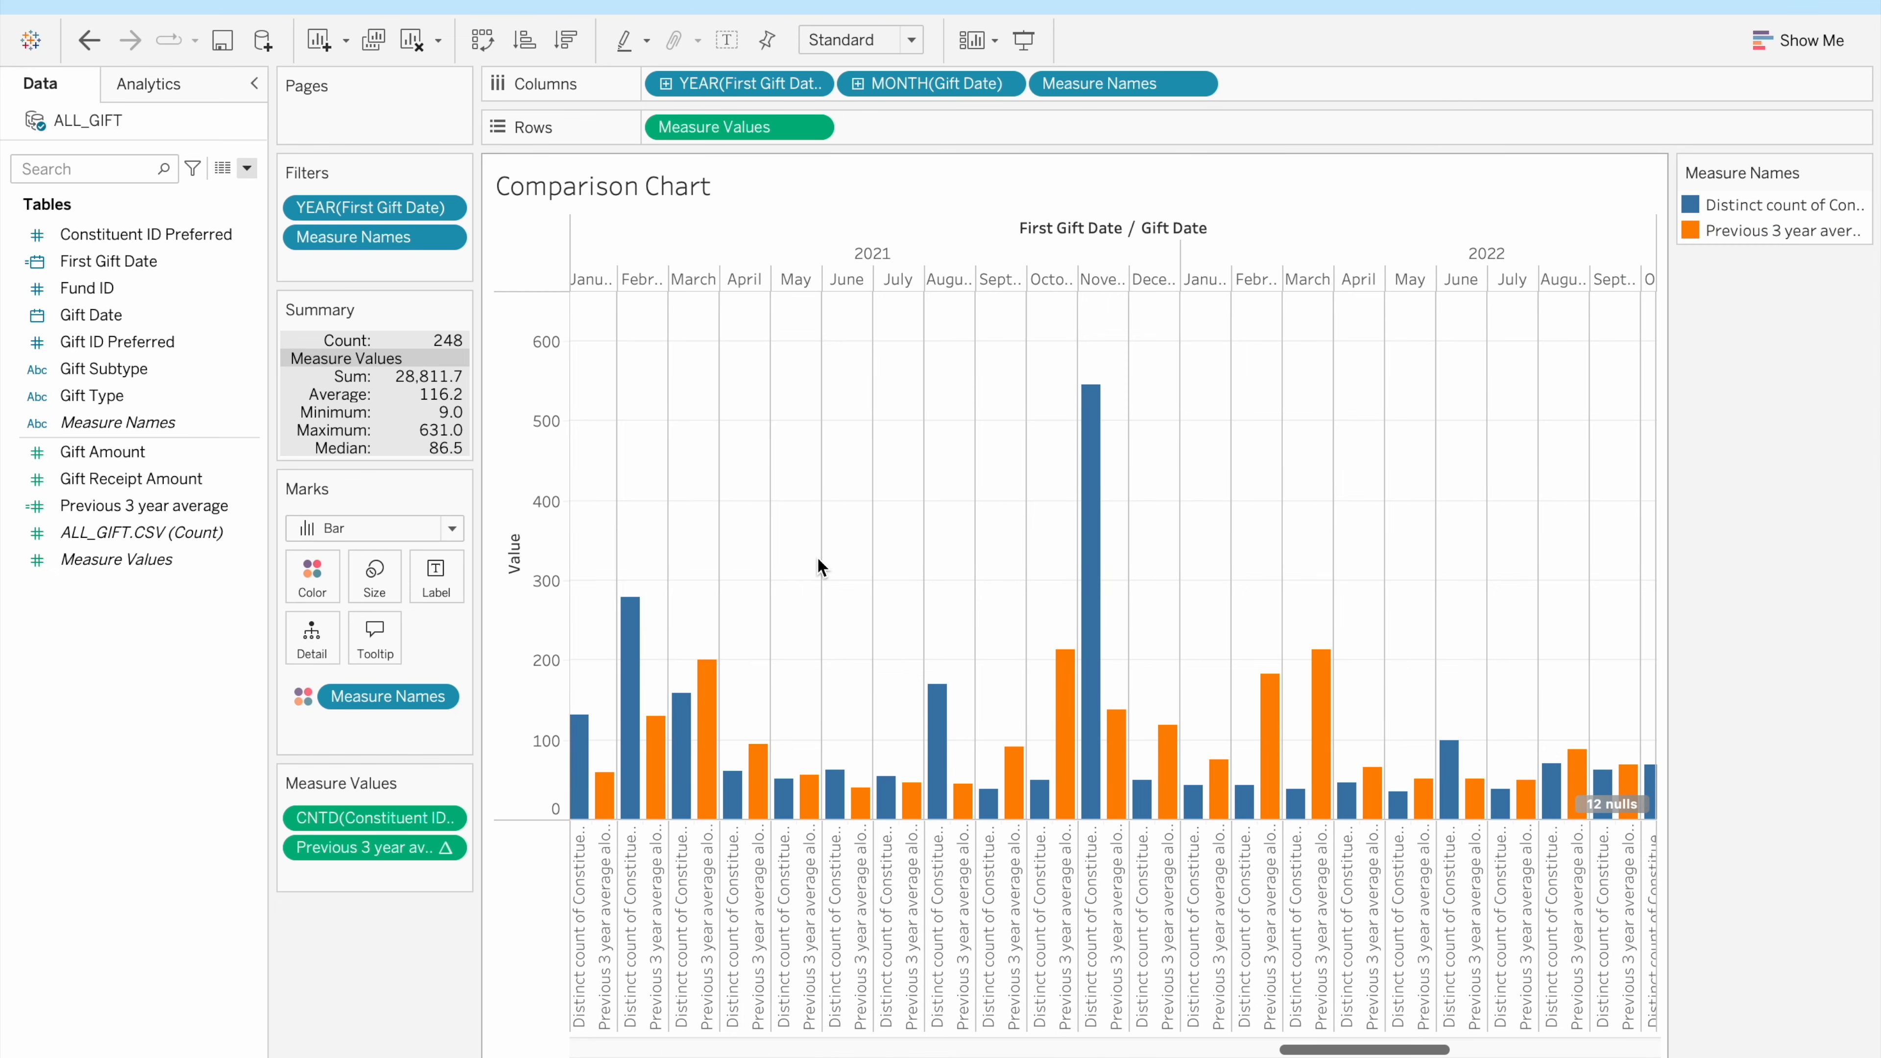
scroll(818, 559, right, 5)
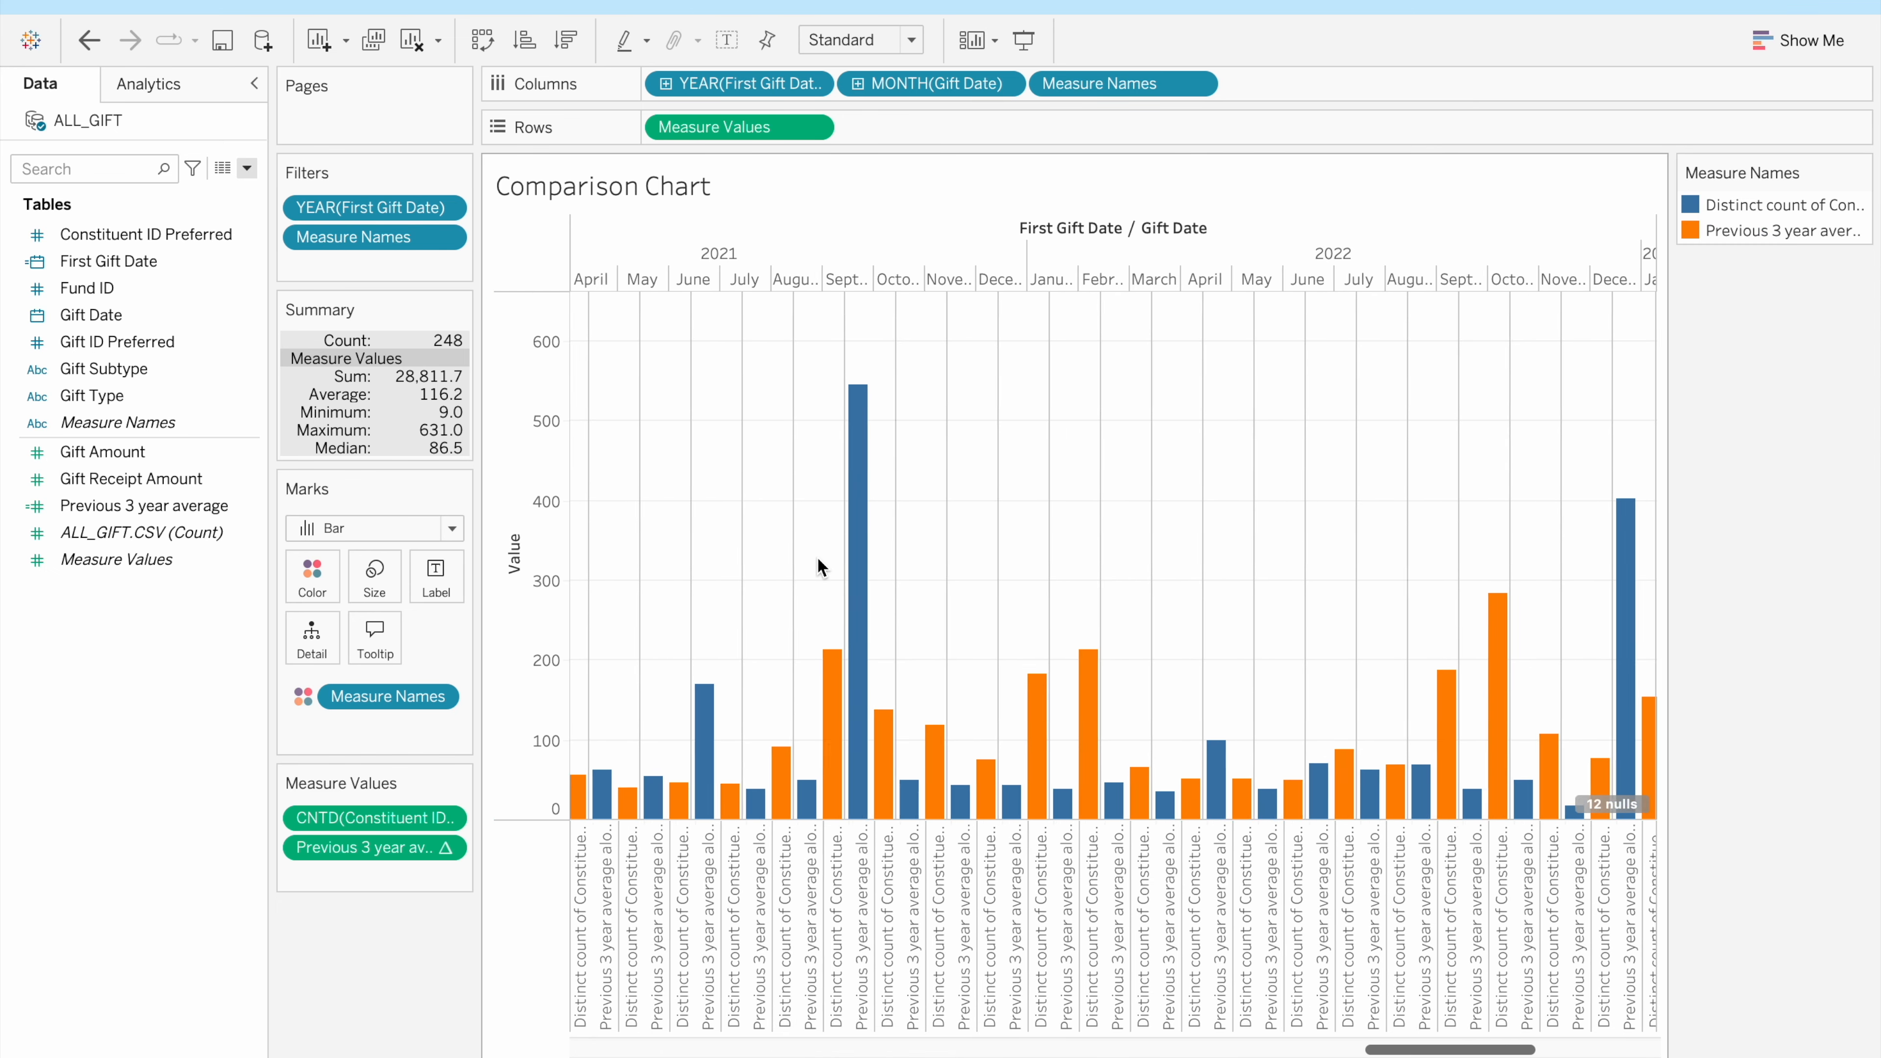
scroll(817, 564, right, 10)
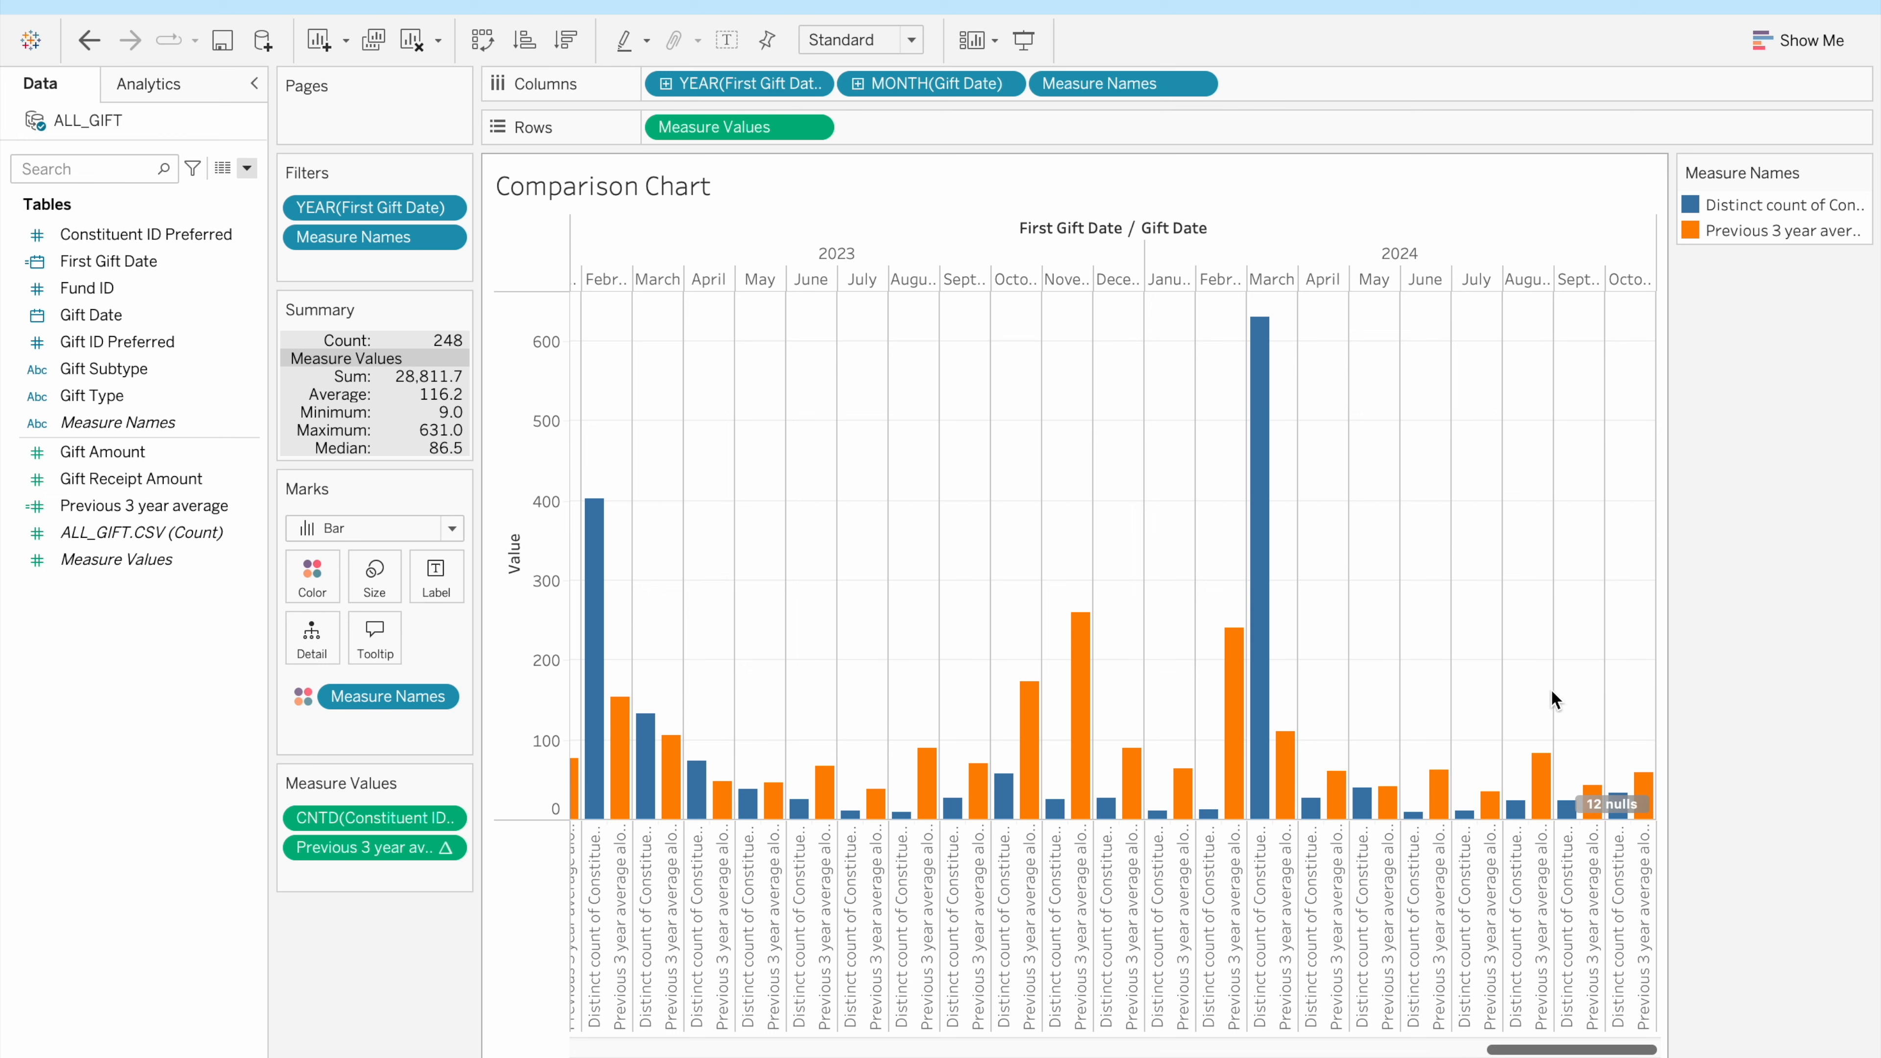
Set the alias of the distinct count of Constituent ID Preferred measure to "# Donors 1st Time" in the color legend
right_click(1732, 204)
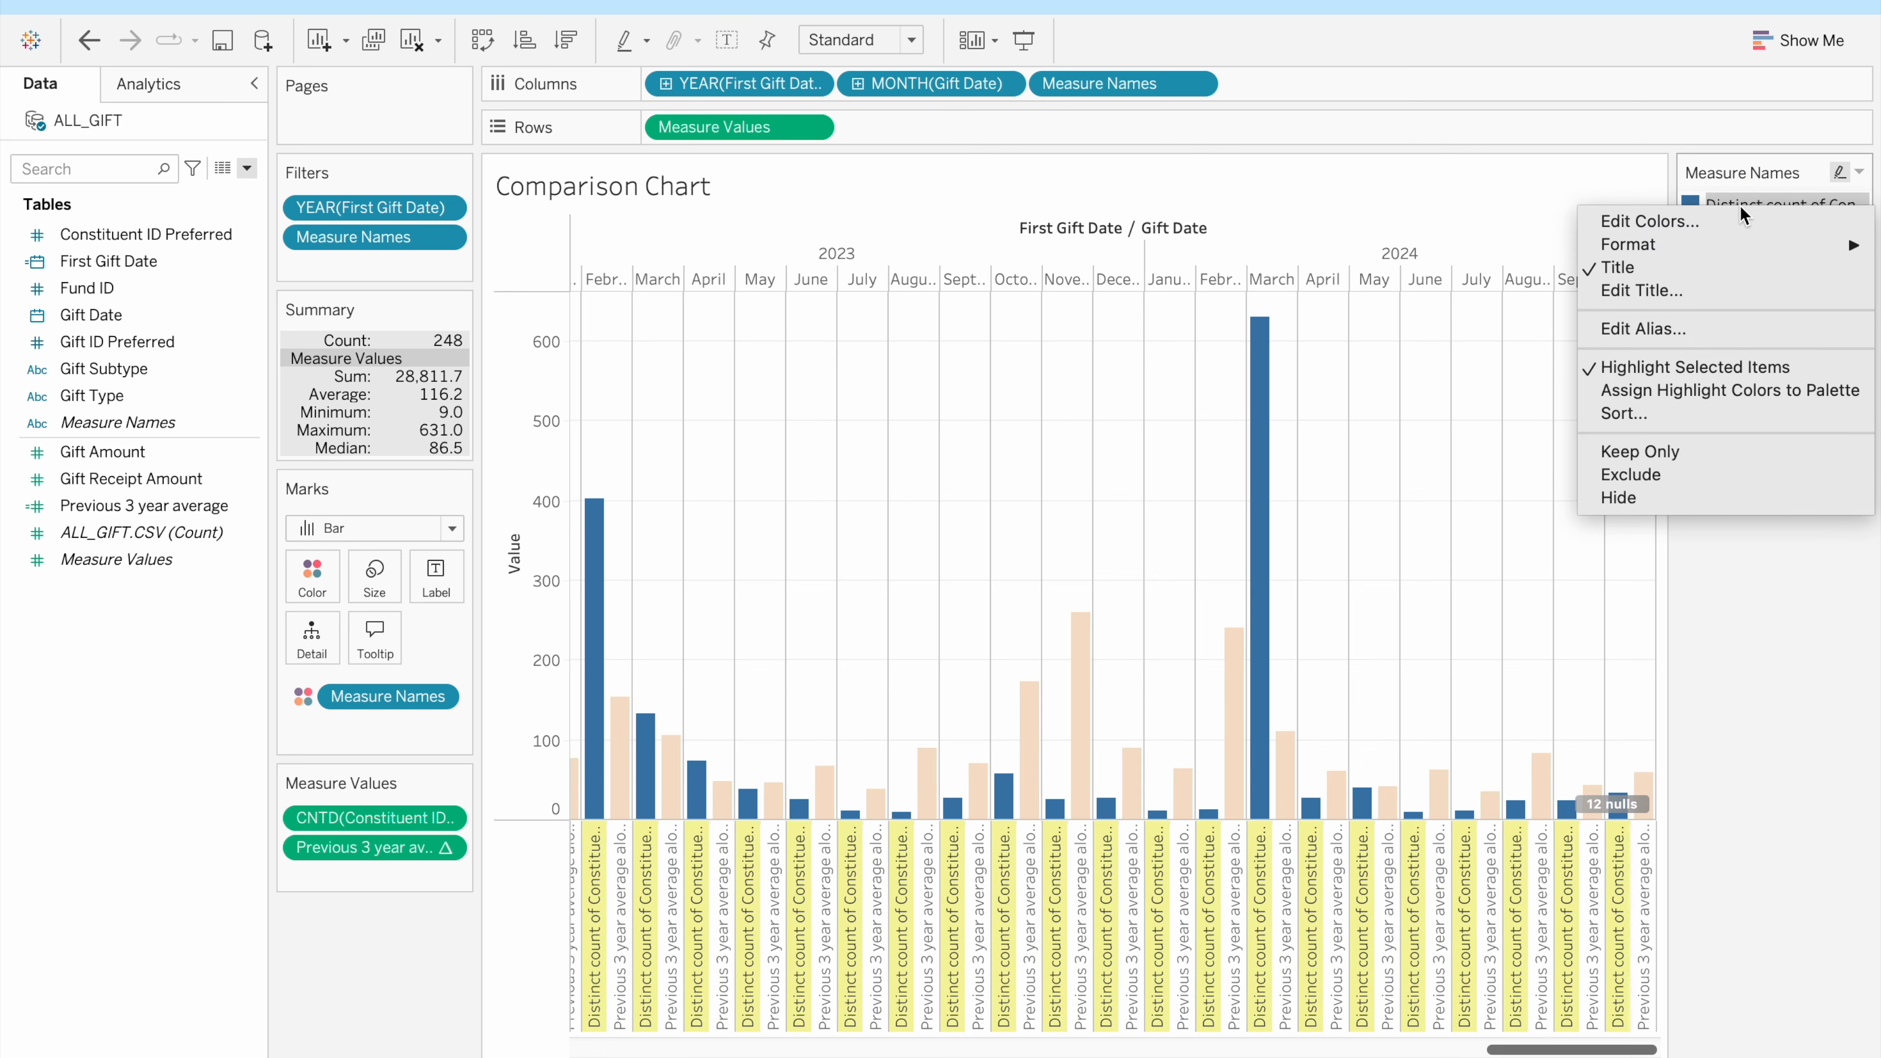
click(1719, 329)
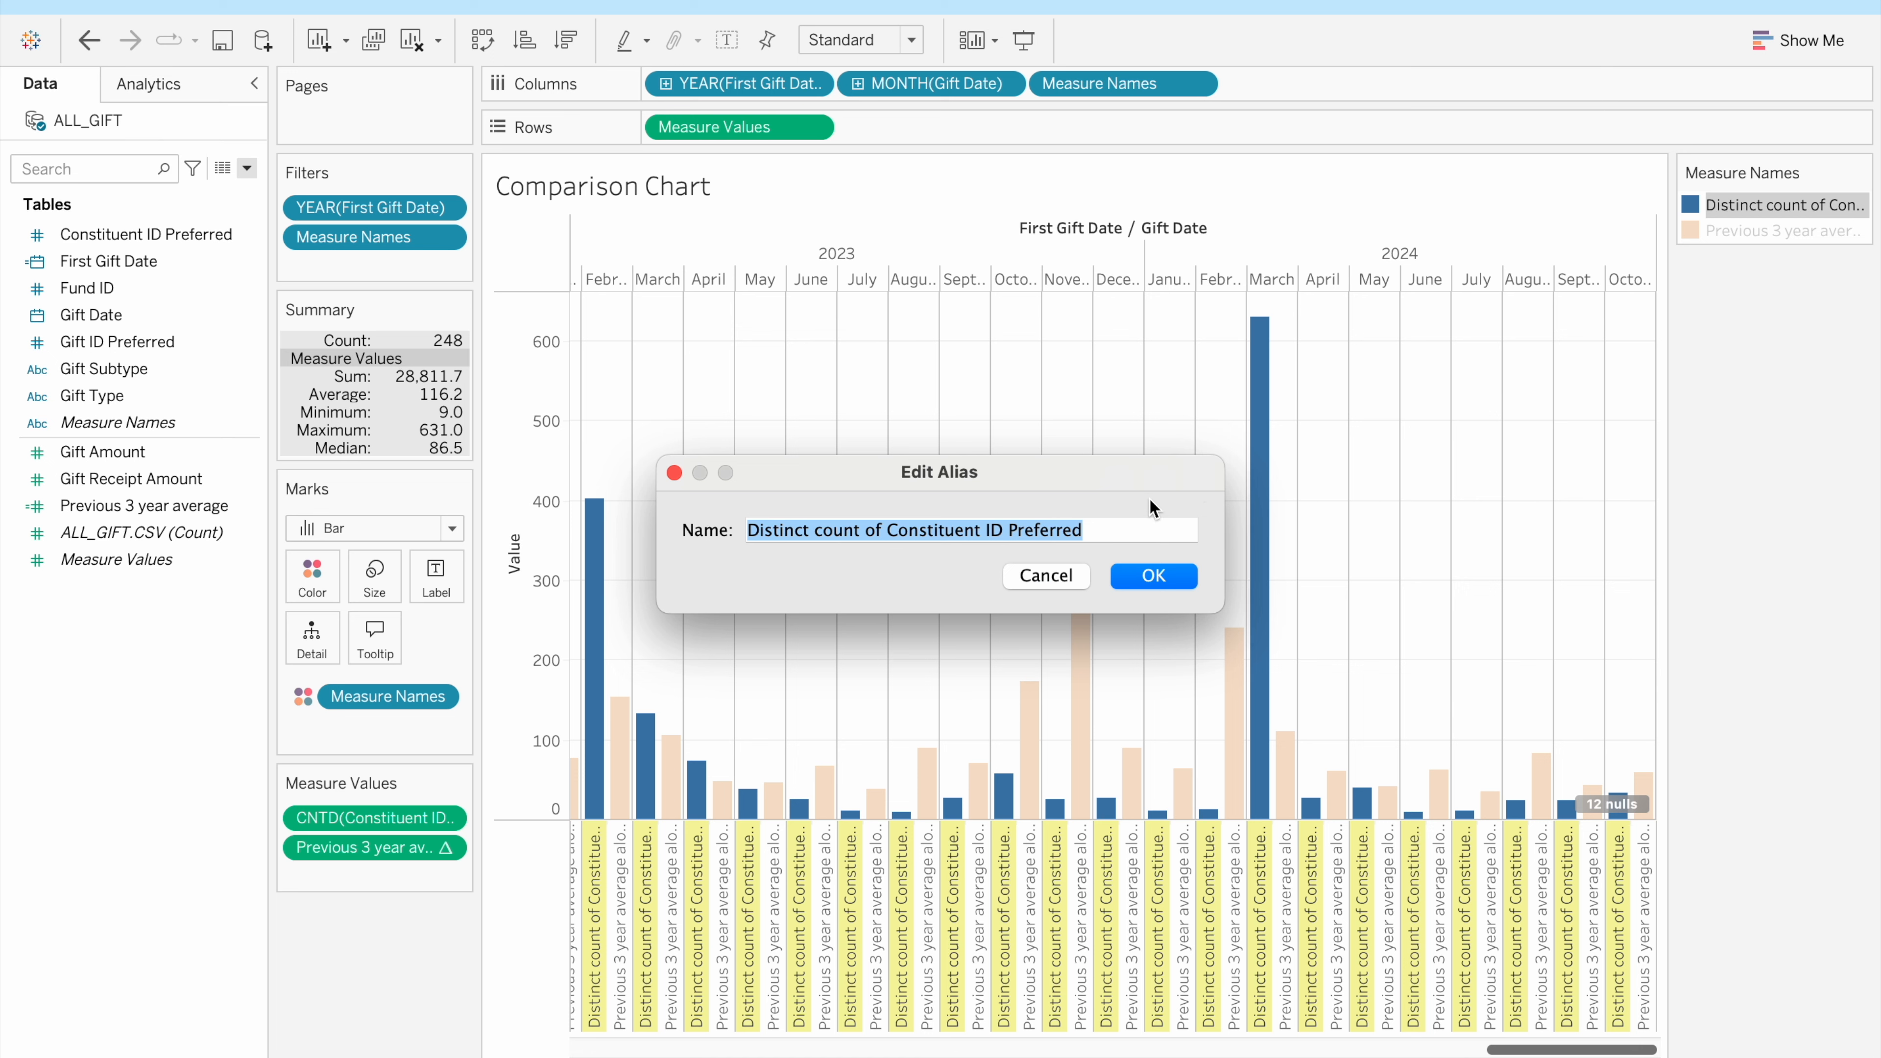
text(#)
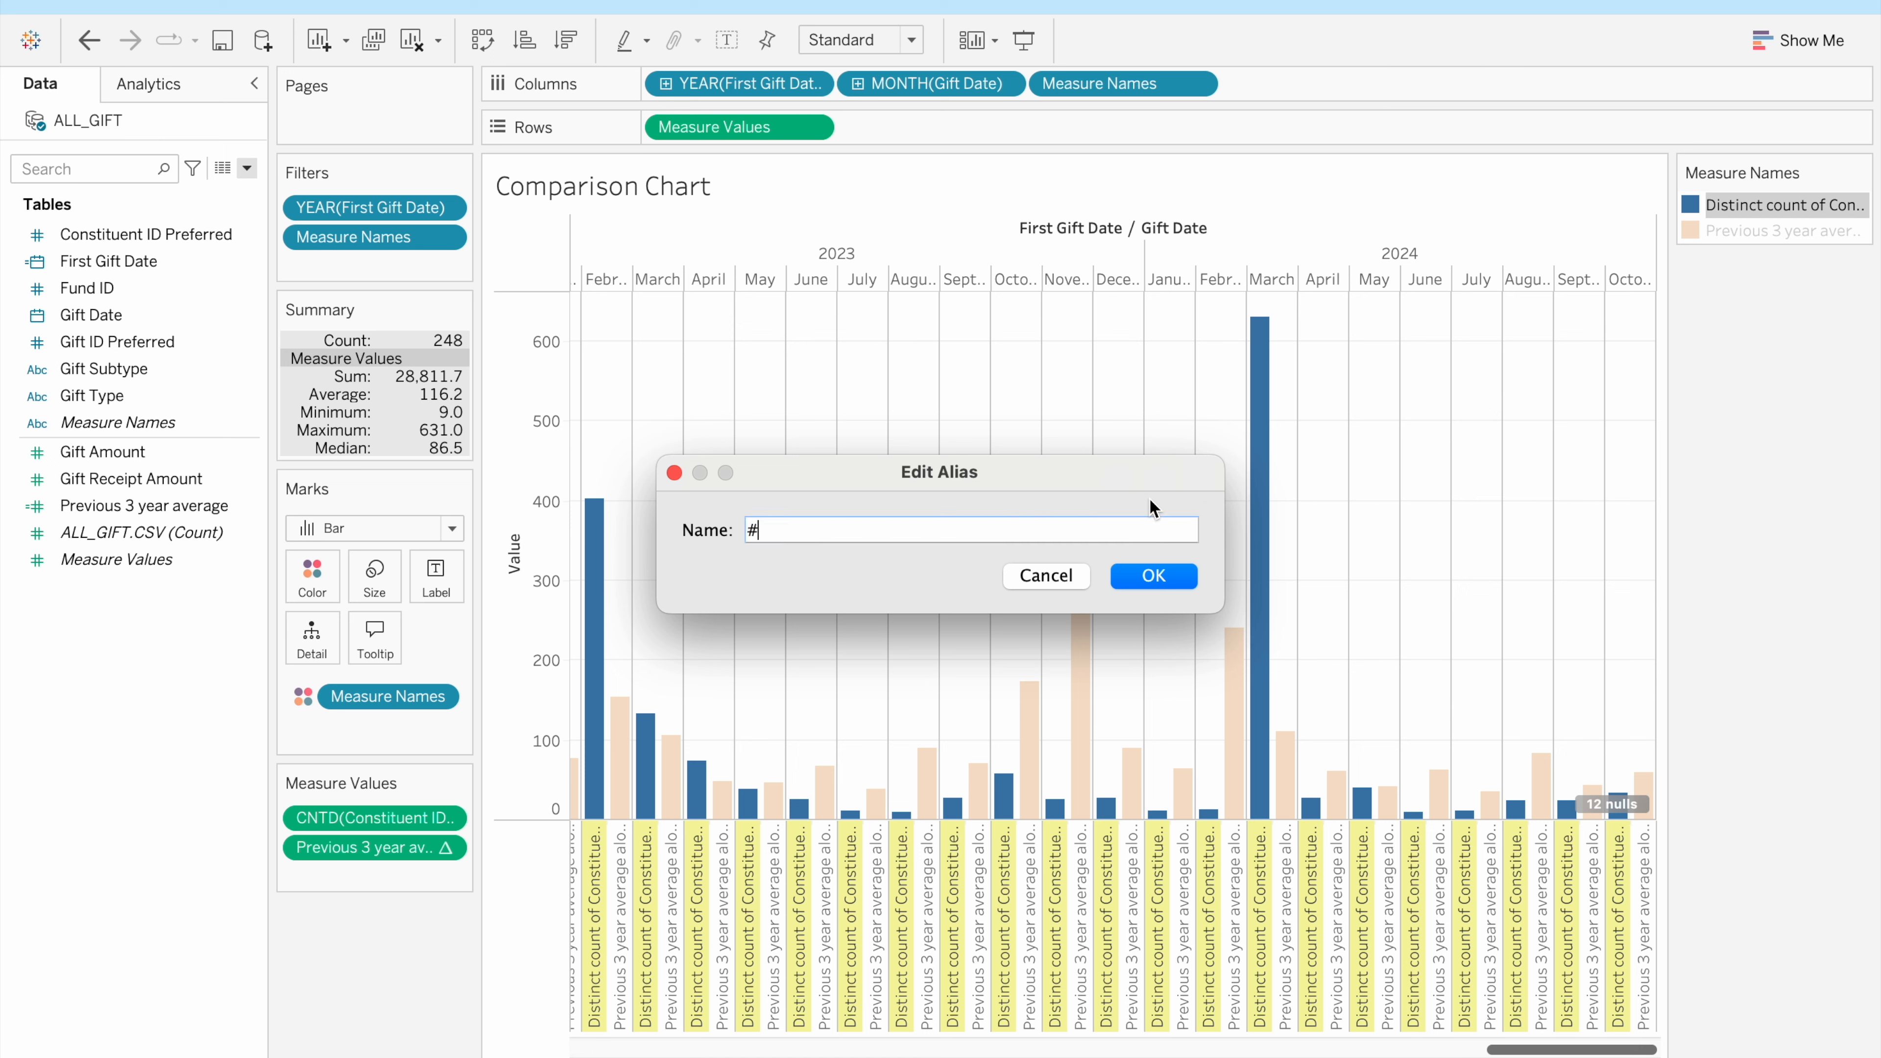
text( Donors)
text( 1st)
key(BackSpace)
text(t Time)
click(1152, 577)
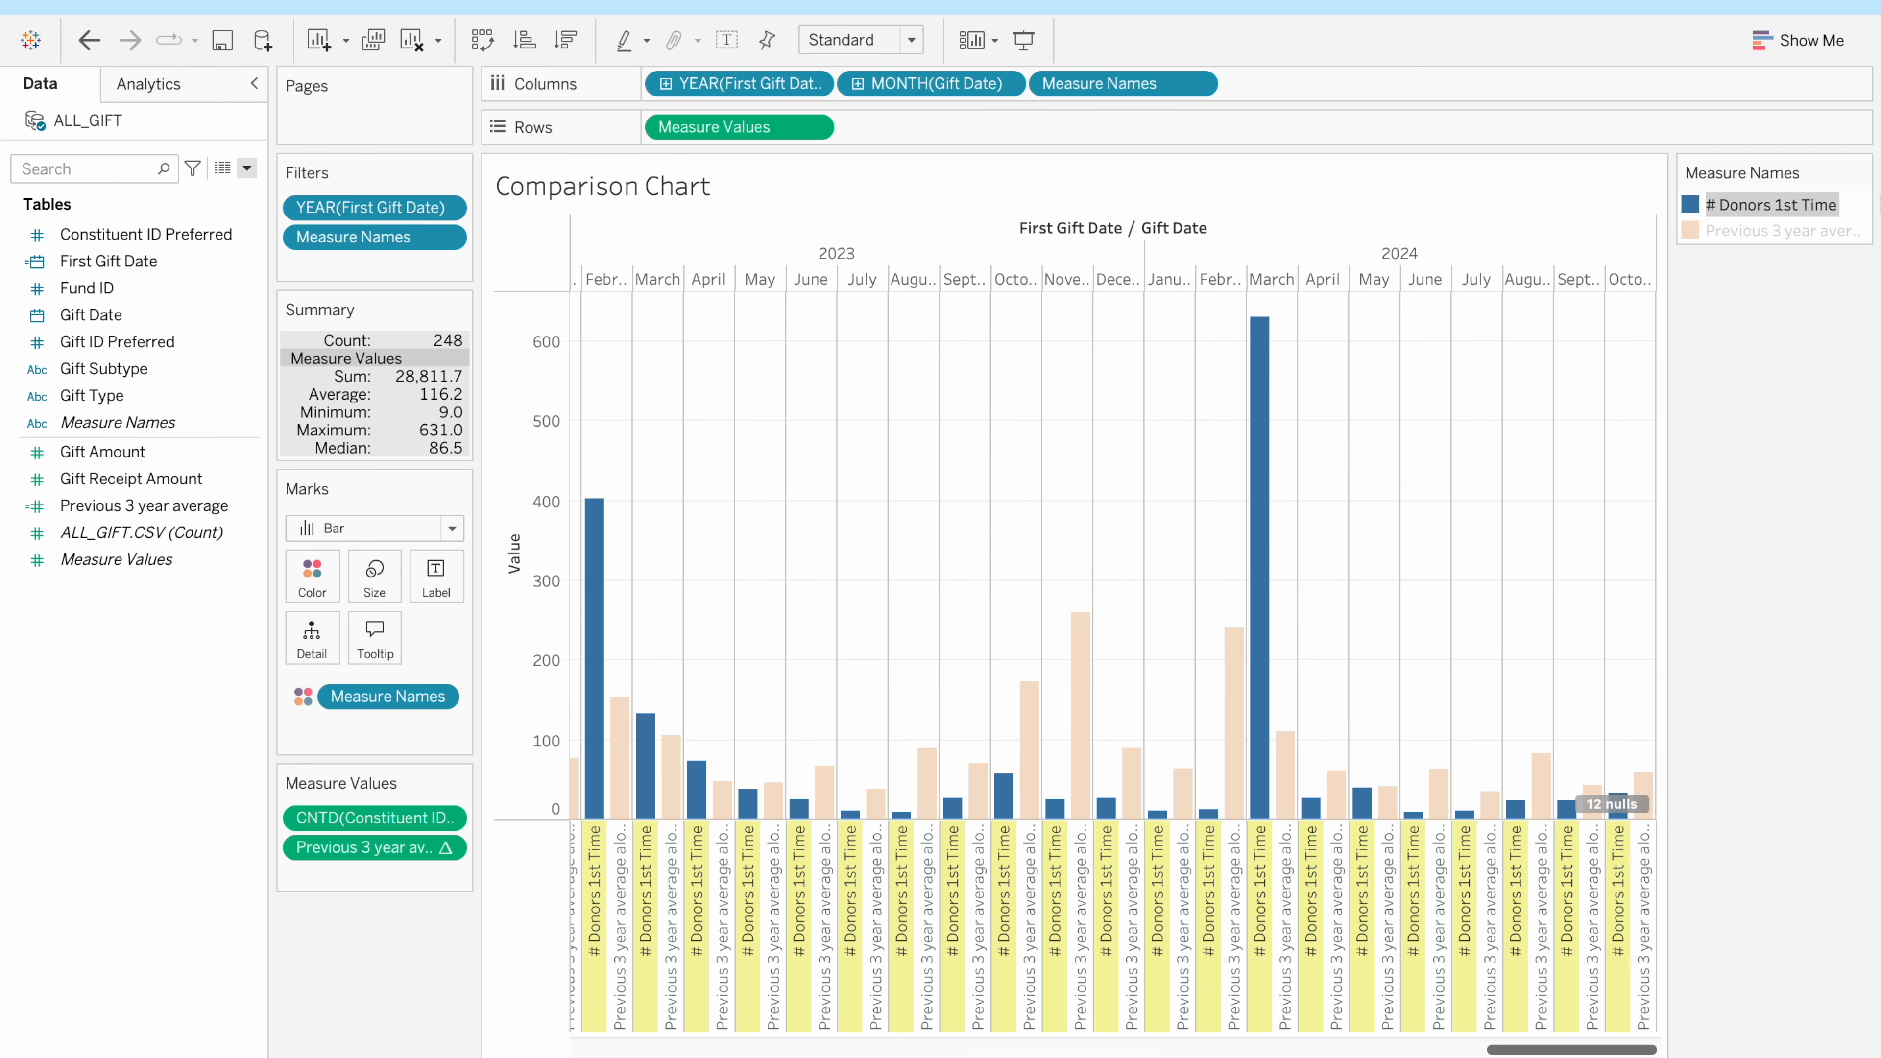
Set the alias of the Previous 3 year average measure to "3 year Avg" in the color legend
click(1750, 229)
right_click(1752, 232)
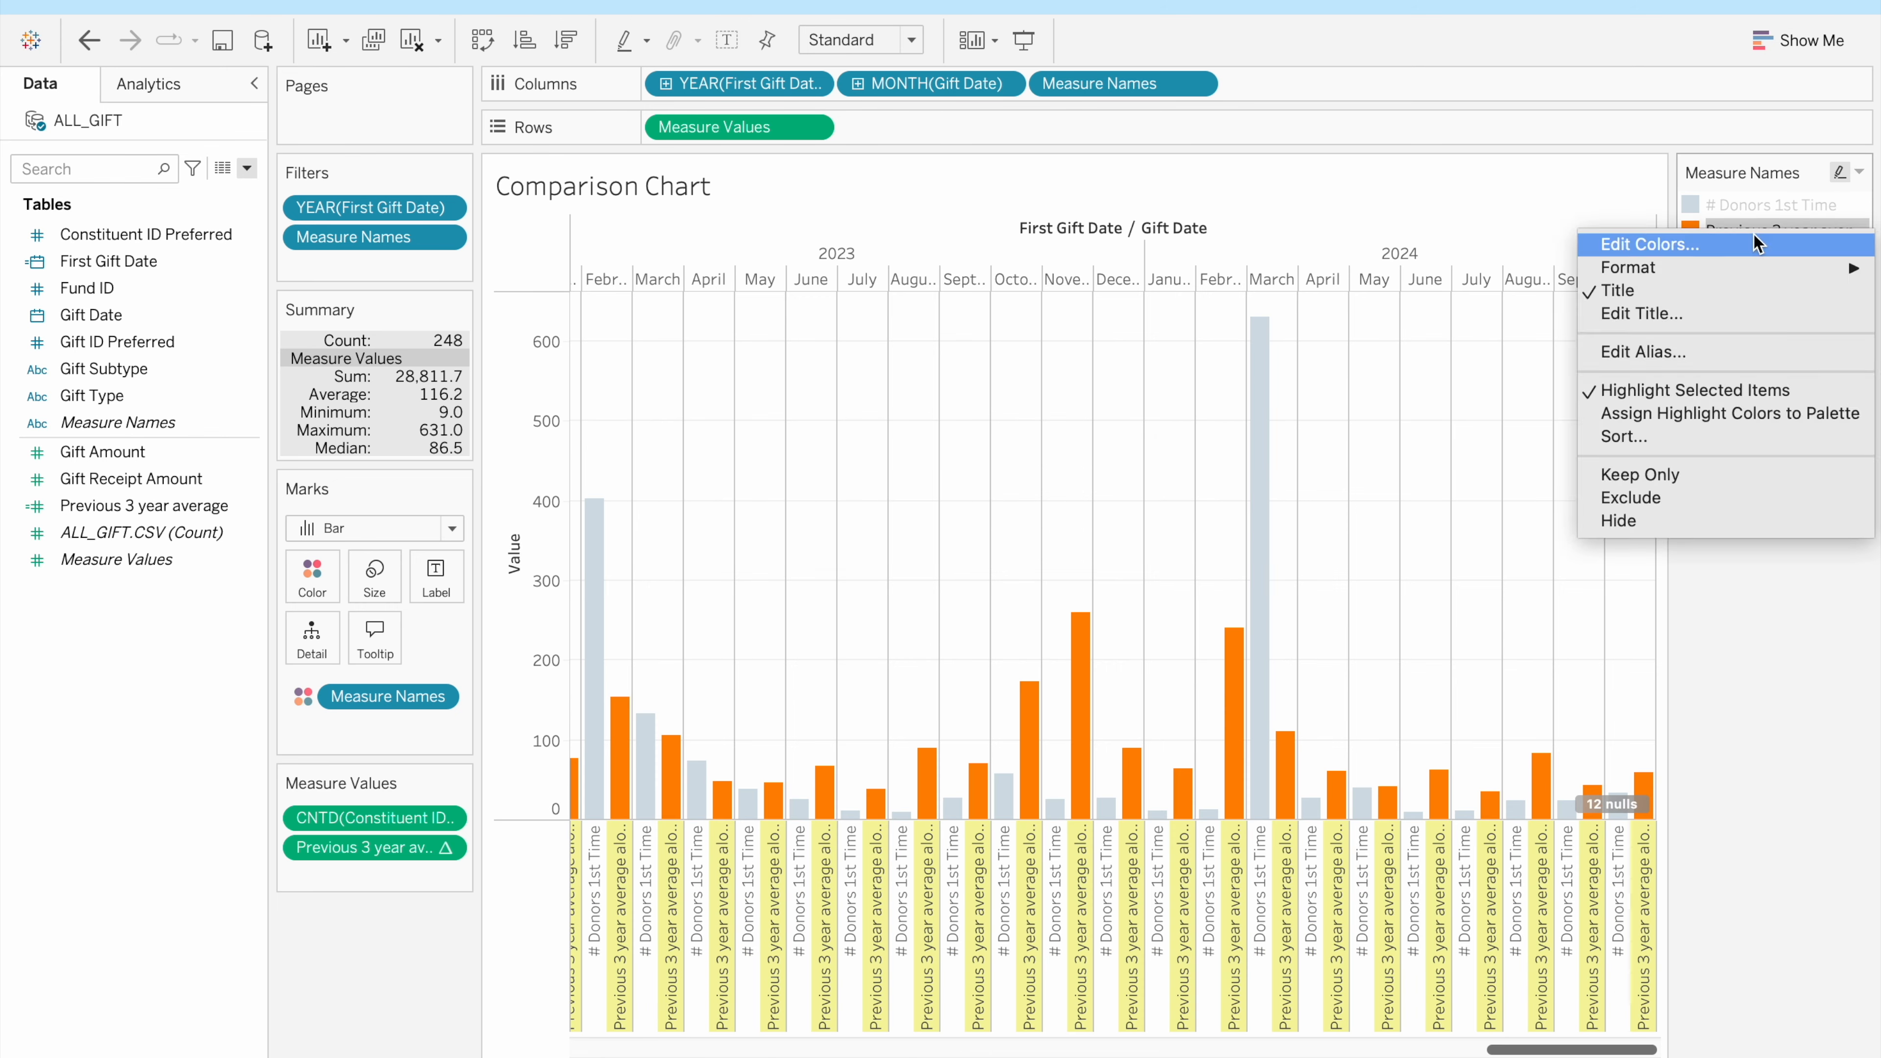
click(1700, 352)
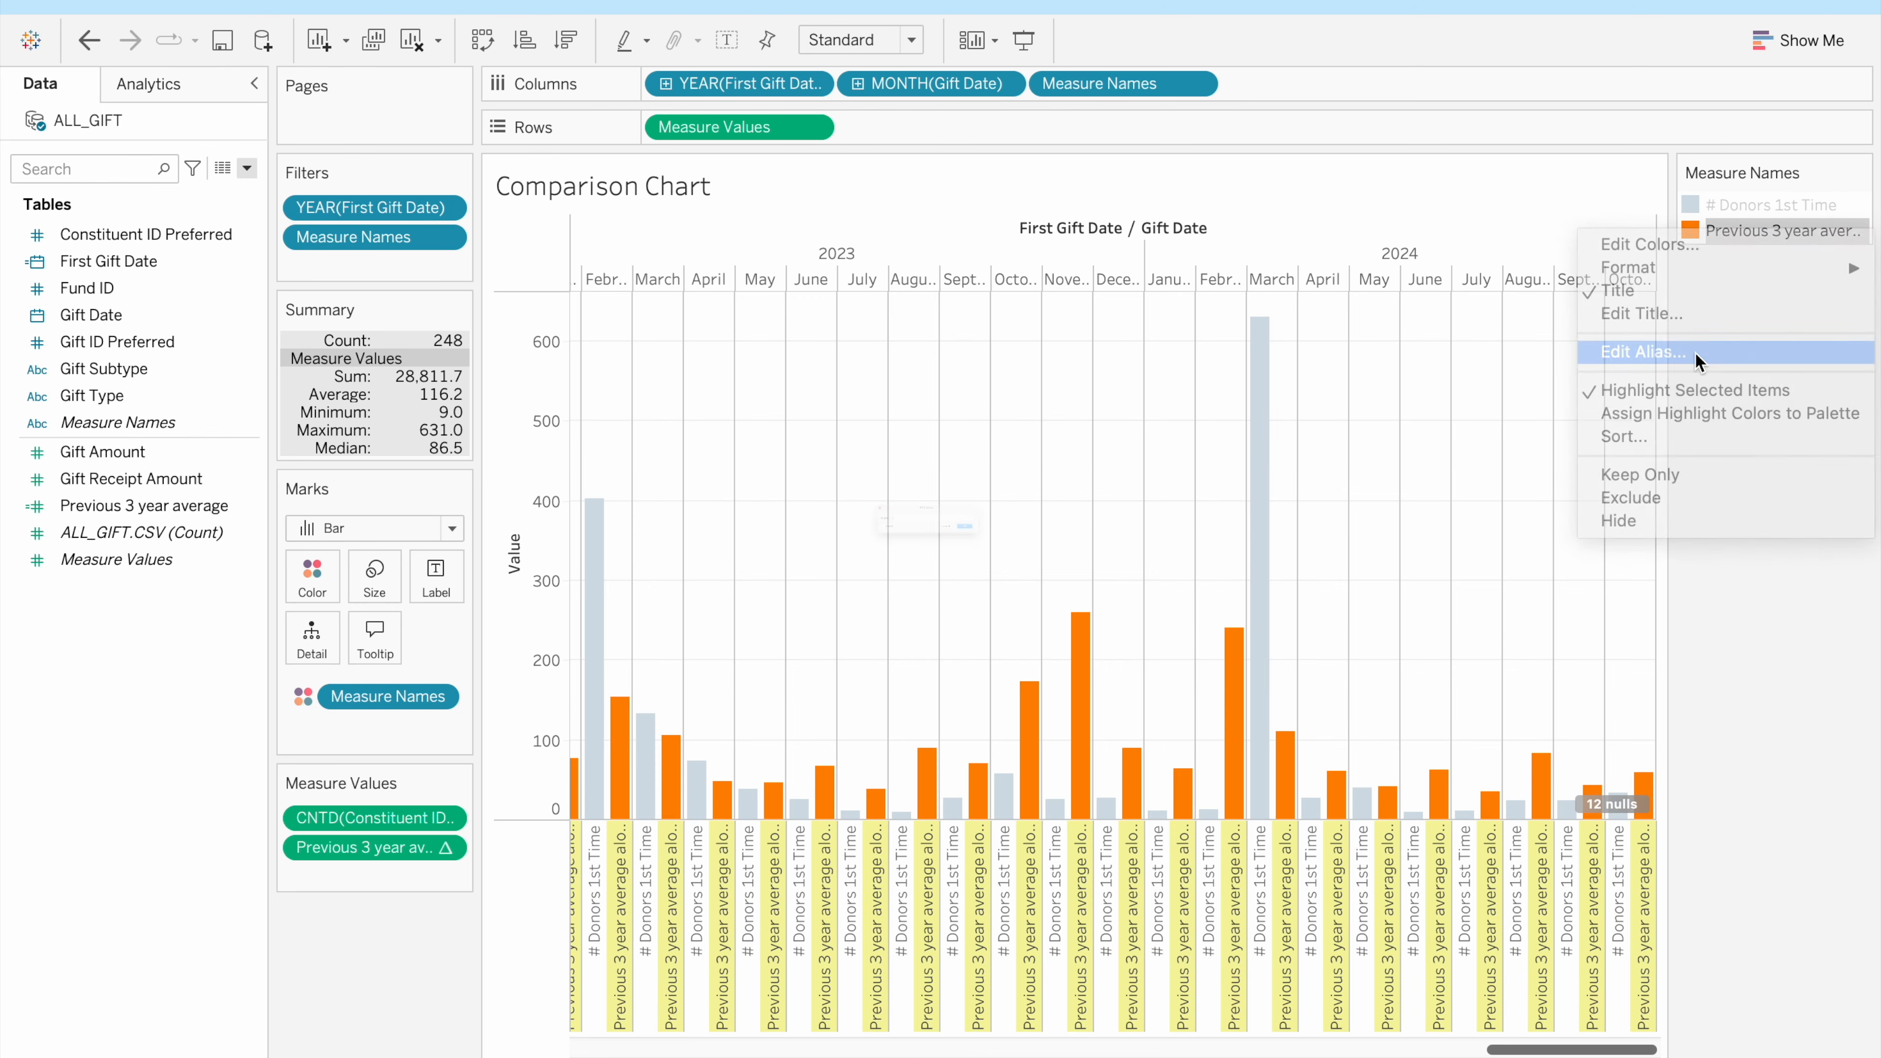
text(3 )
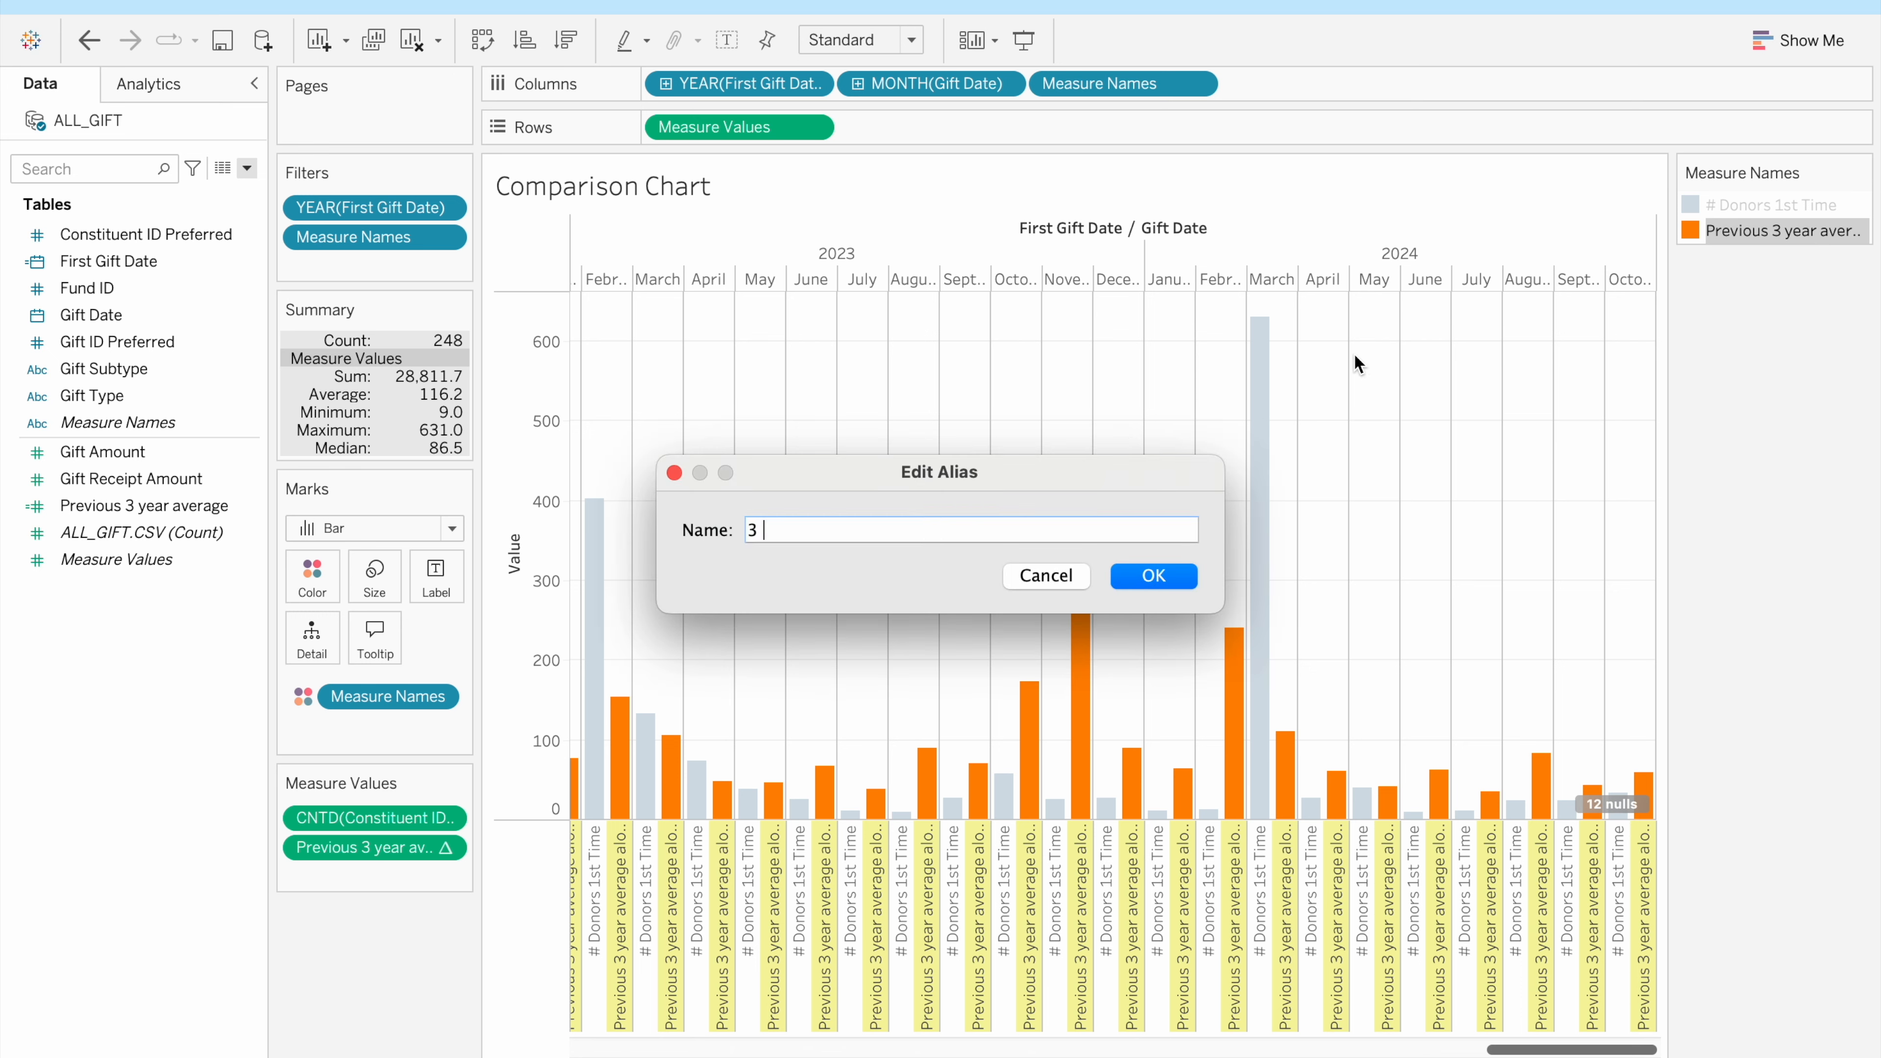
text(year Avg)
click(1153, 577)
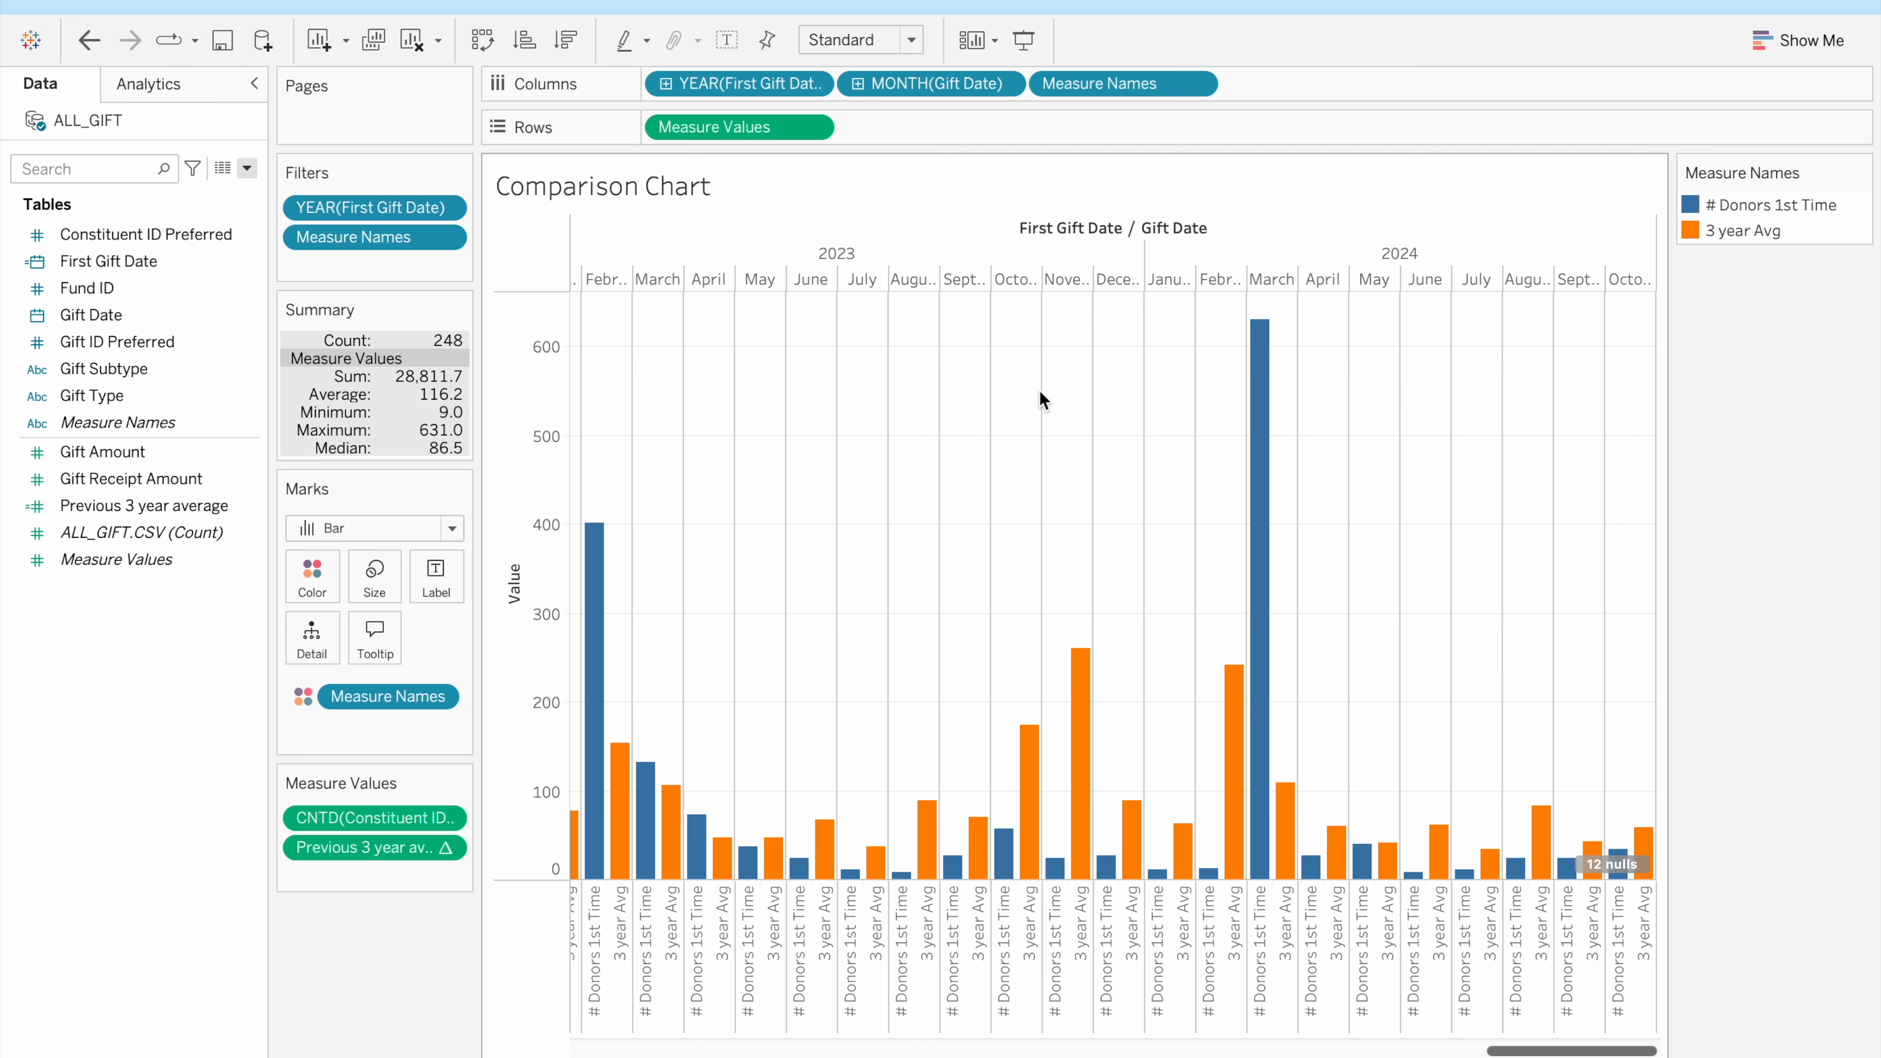
Hide the first gift years 2014 through 2023 in the chart and show missing values for the 2024 months
click(846, 252)
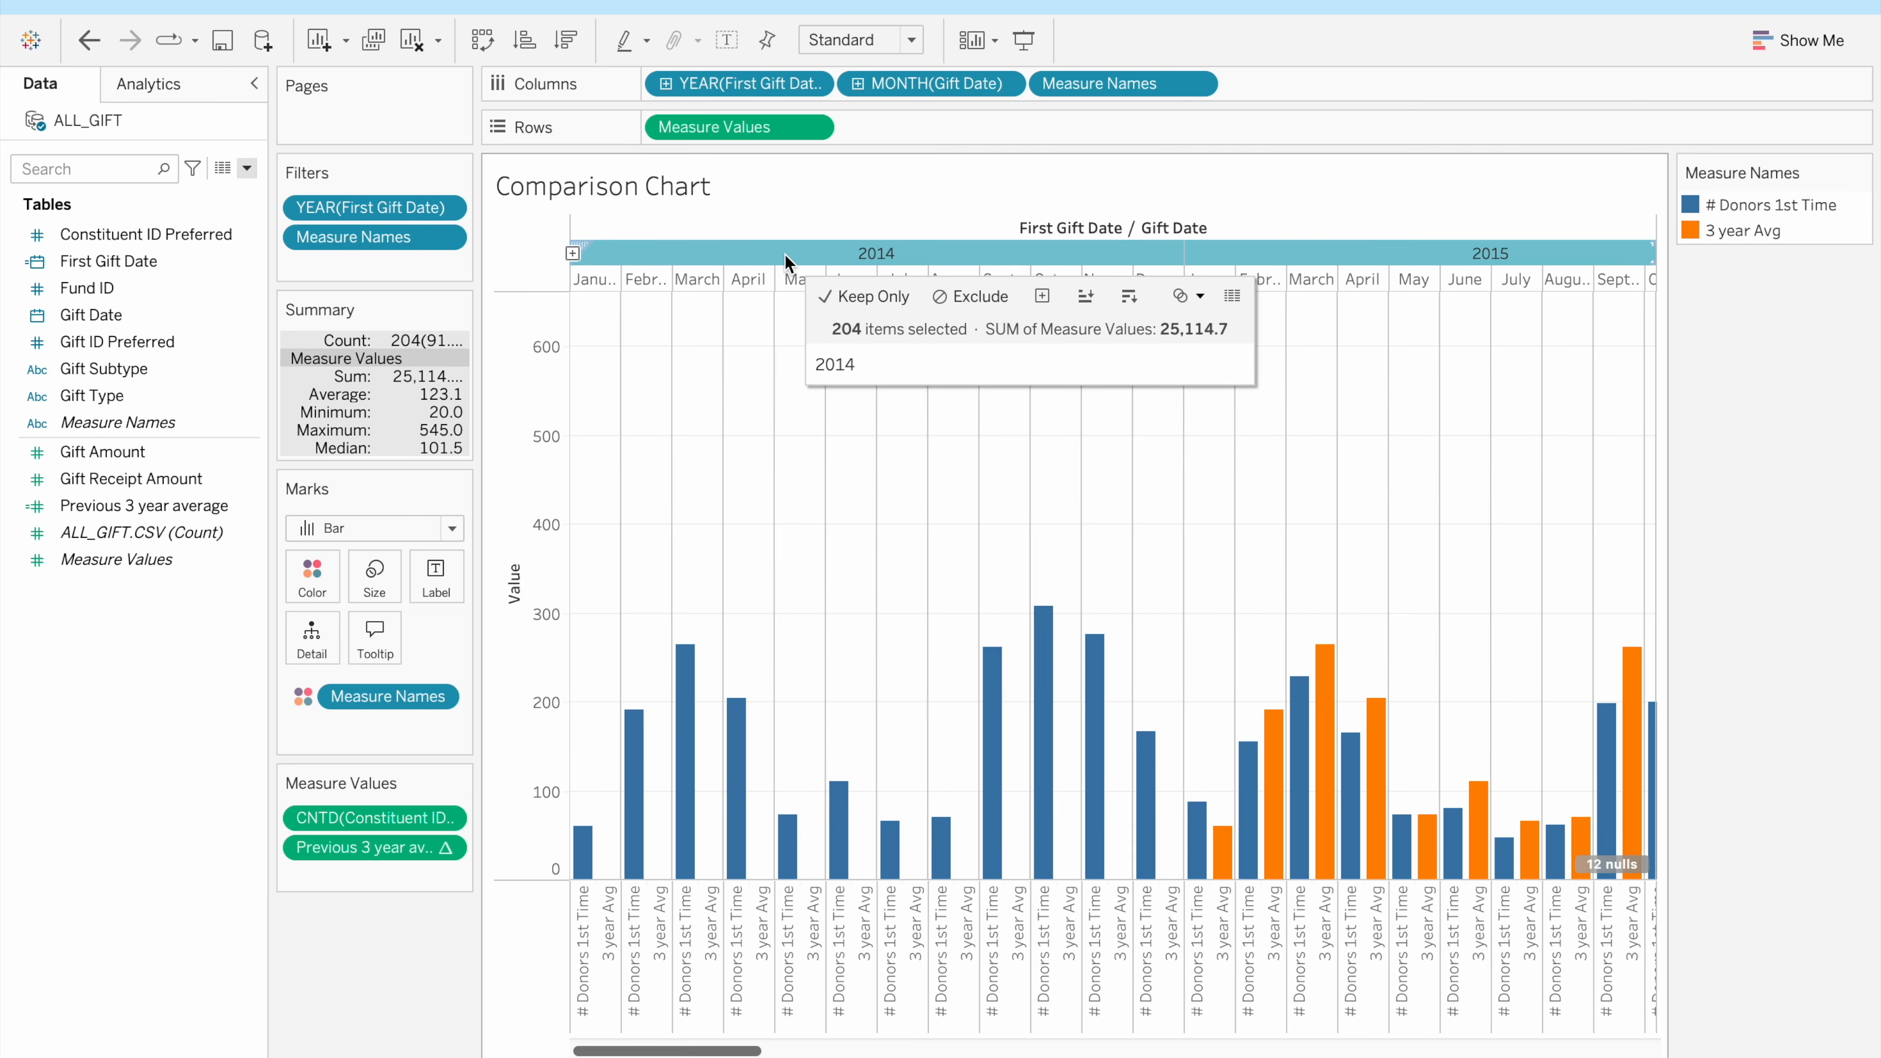
right_click(785, 260)
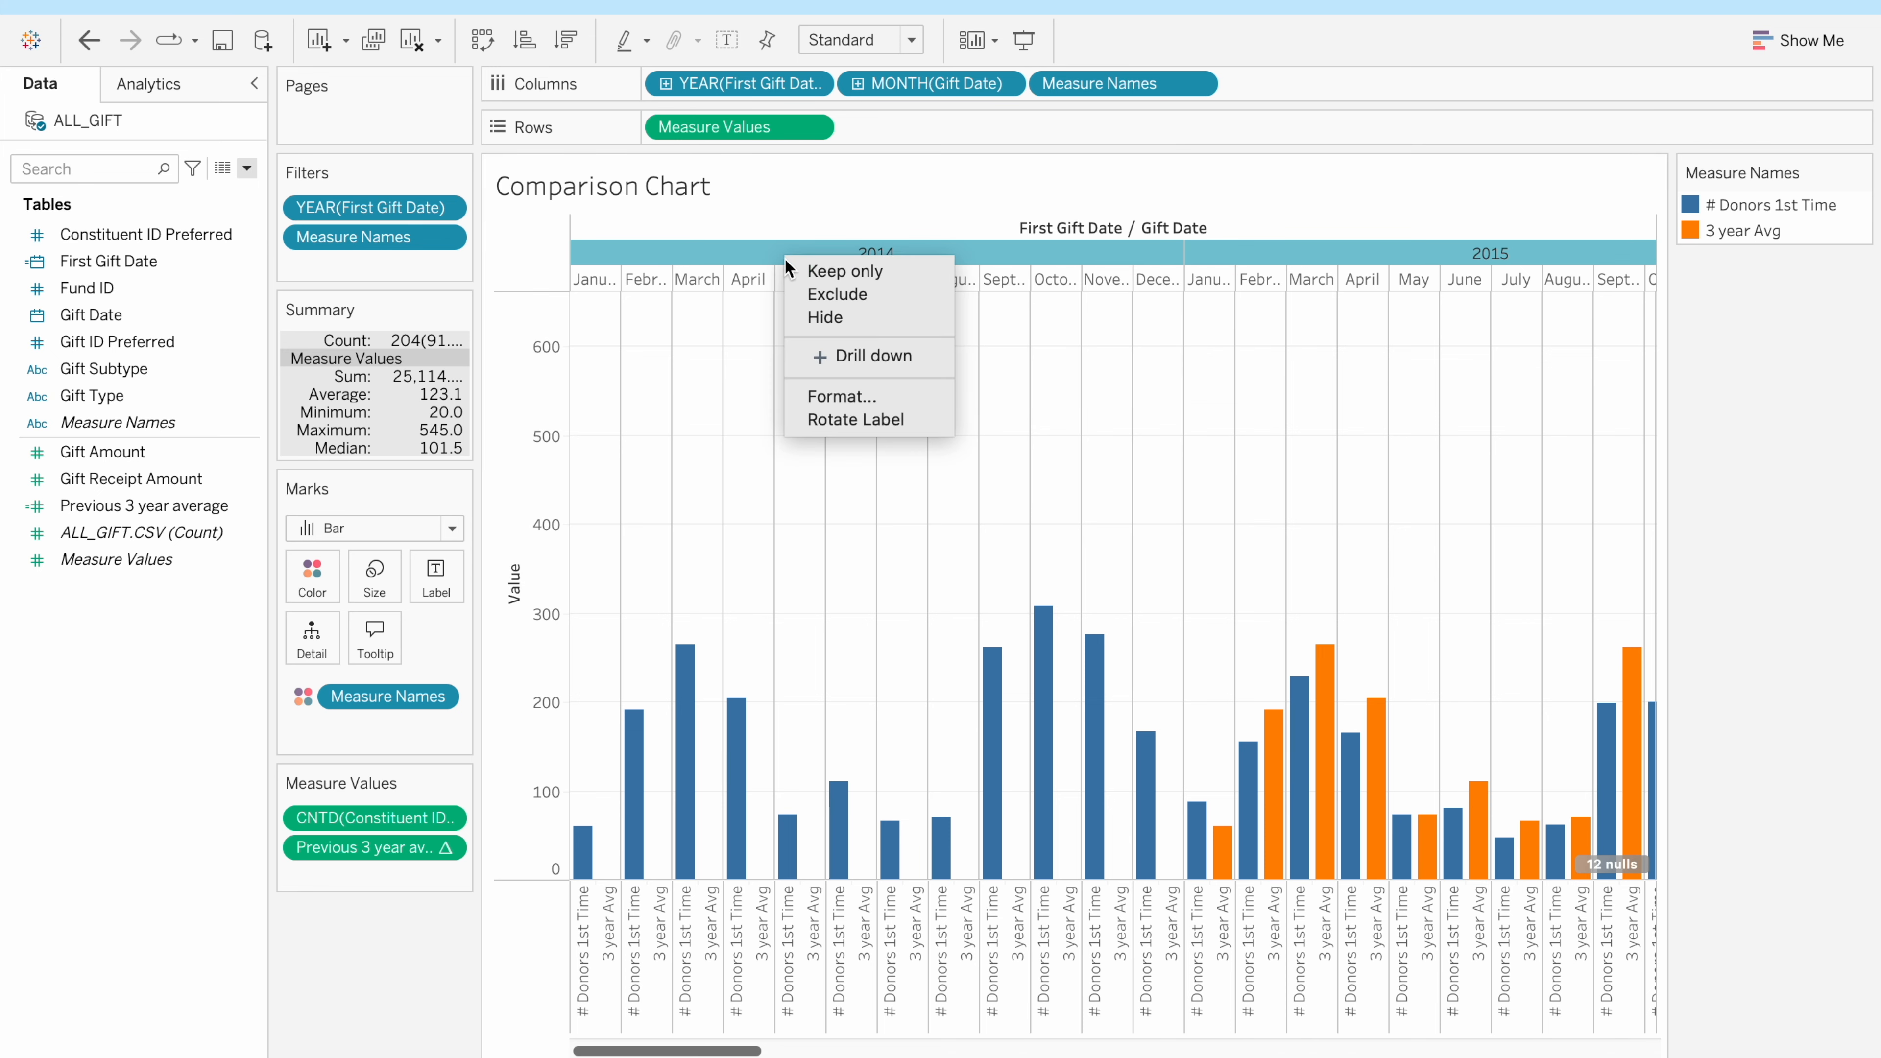
click(812, 317)
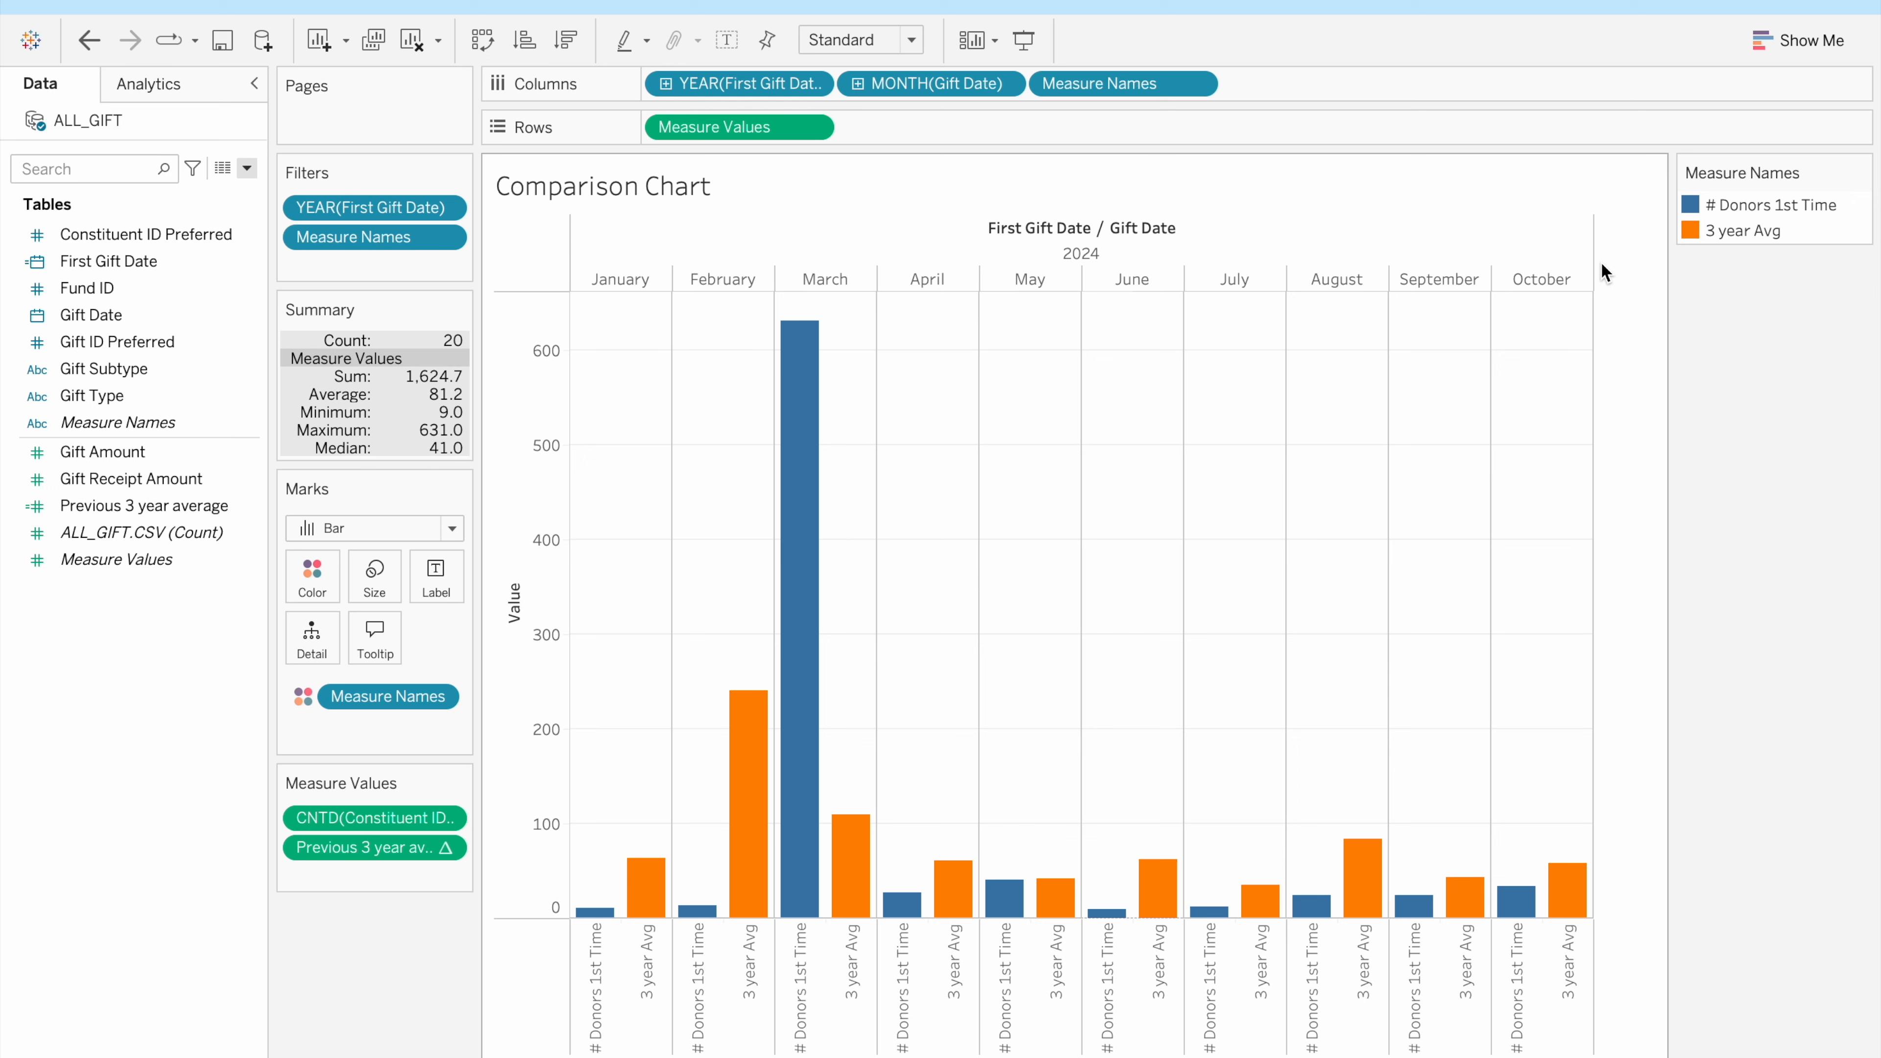
right_click(1249, 252)
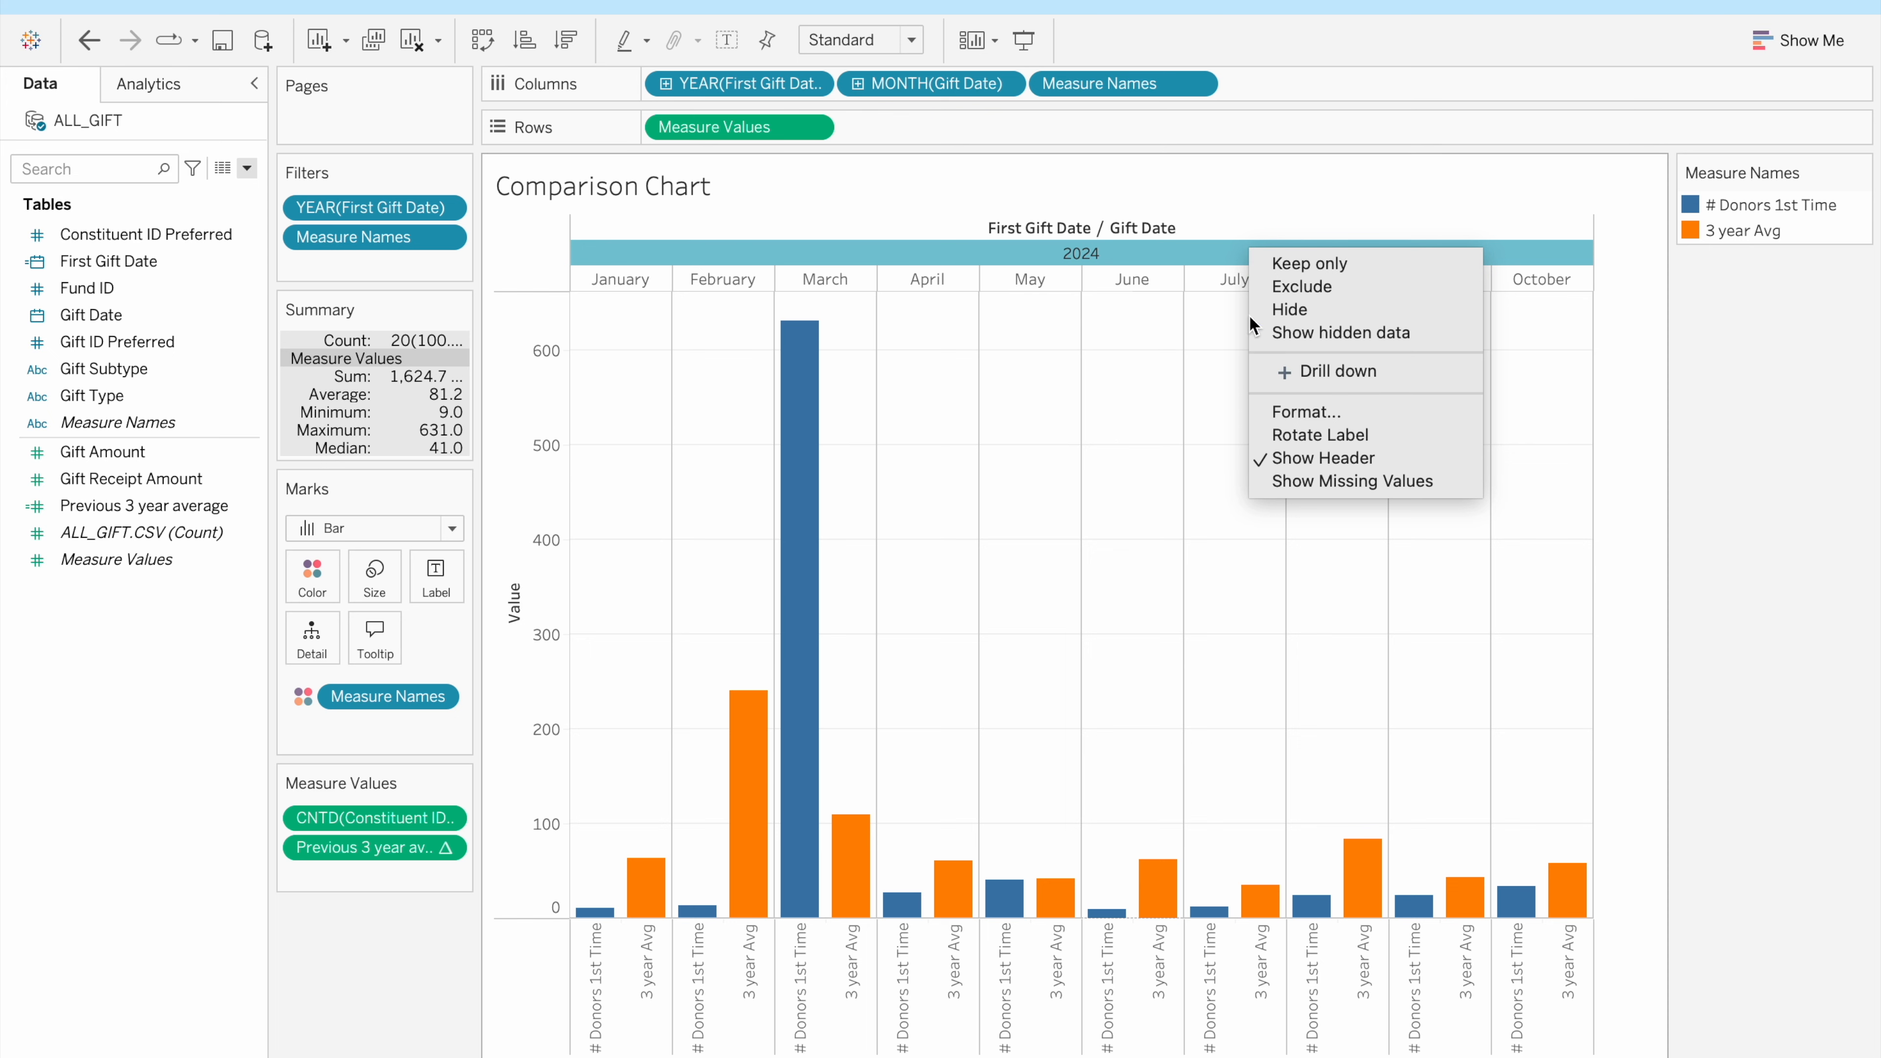
click(1279, 486)
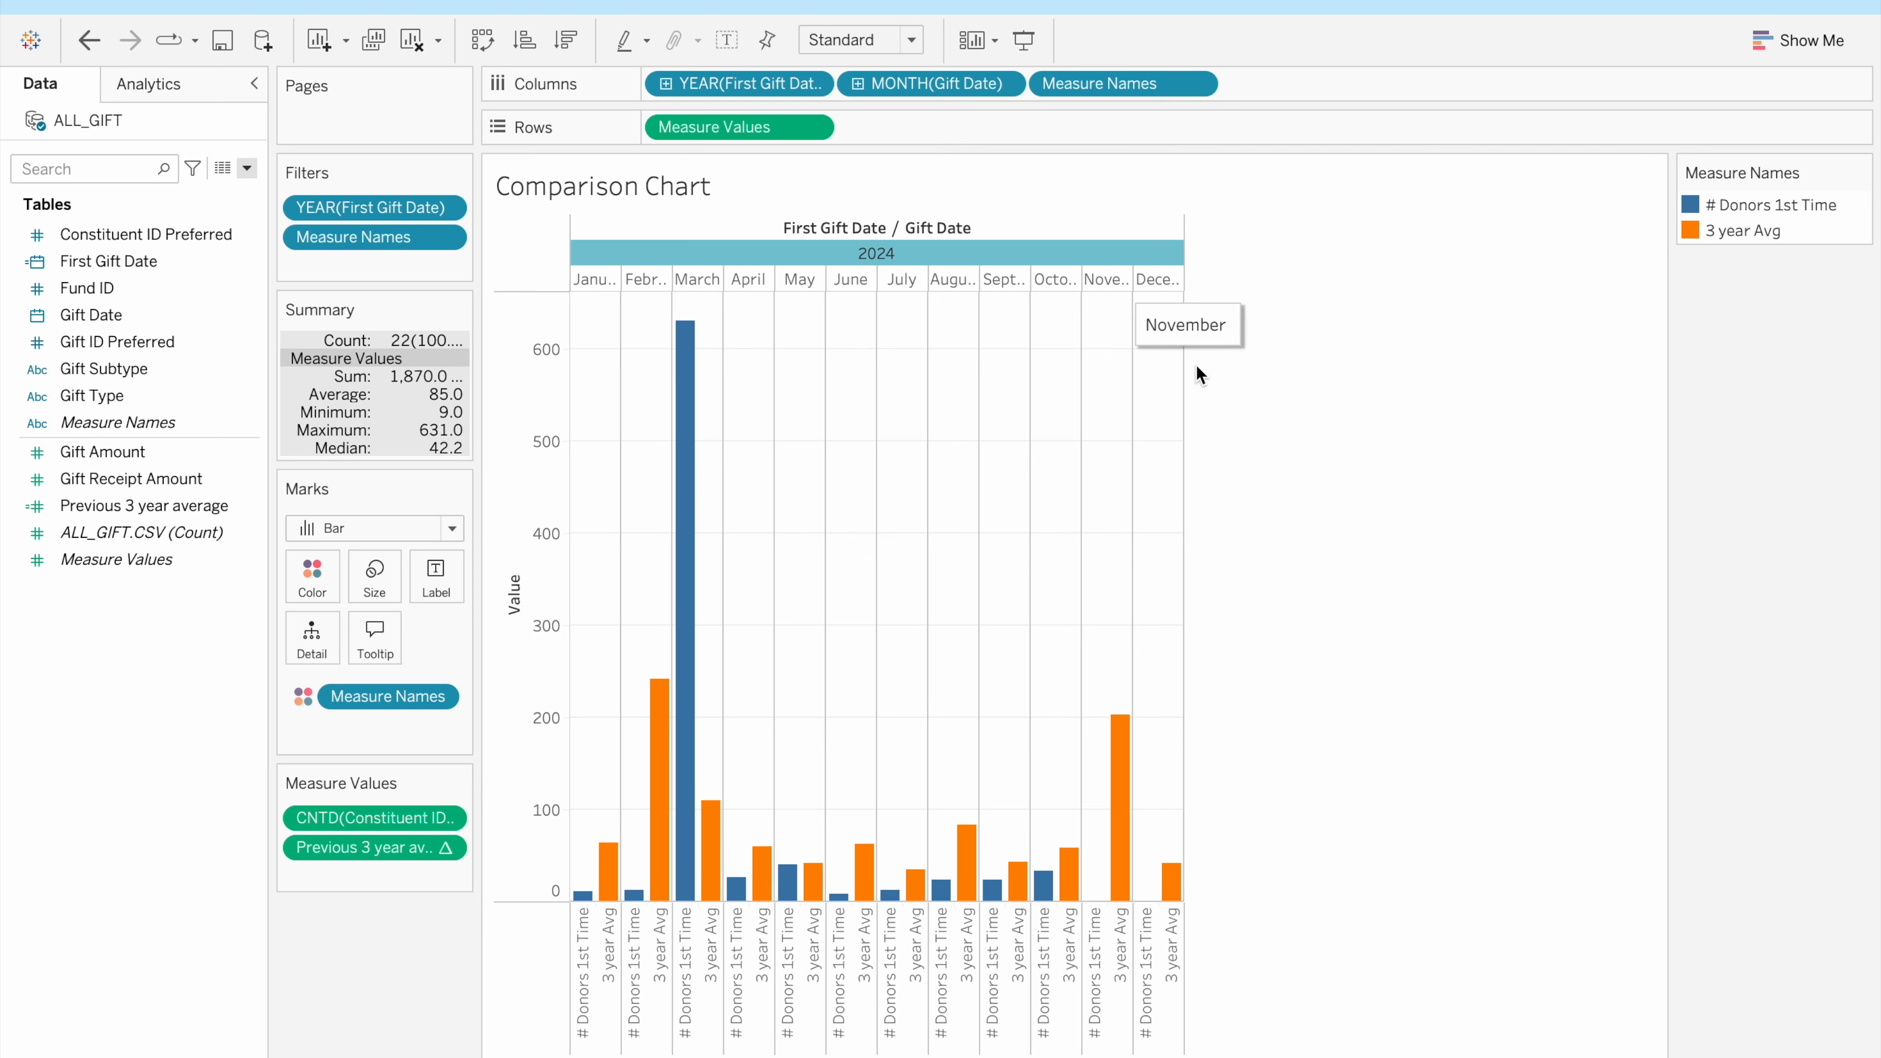
Widen the bar chart until the full month names fit, and shorten its plot area to give the measure labels more room
drag(1184, 378, 1497, 389)
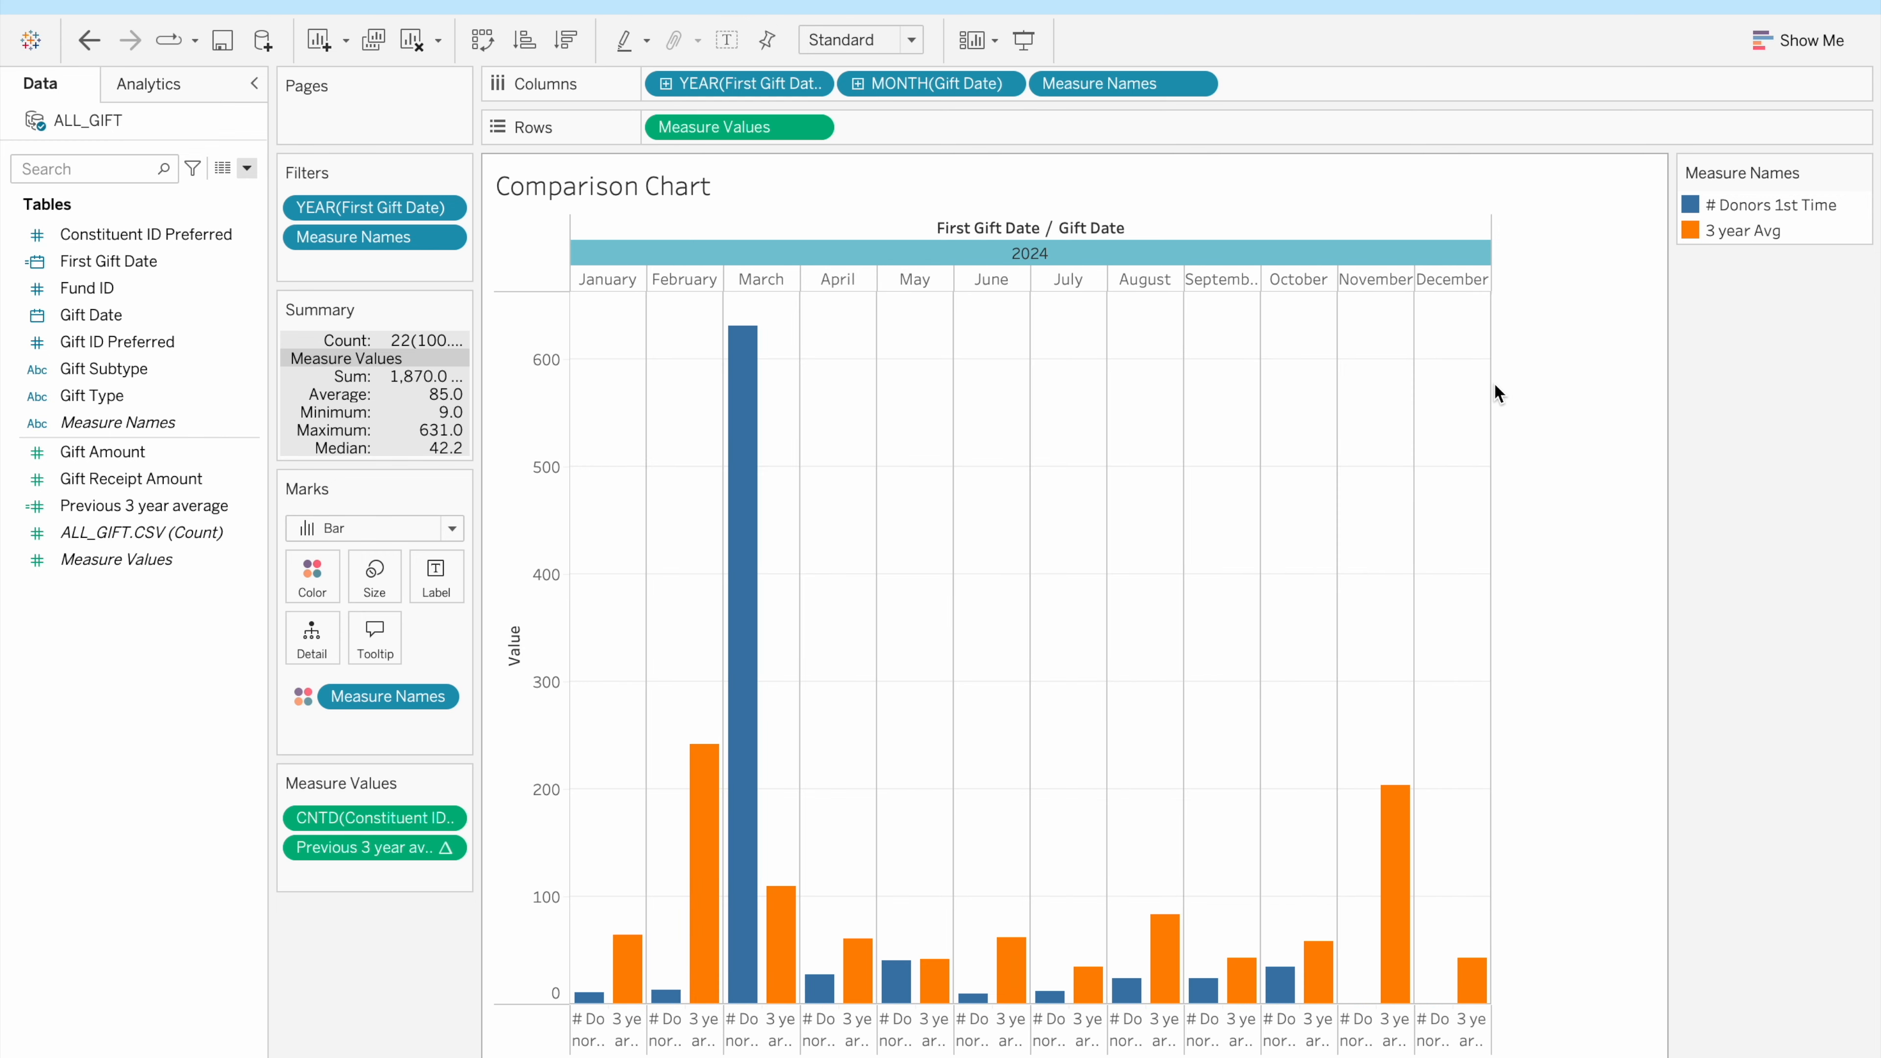
drag(1492, 394, 1561, 391)
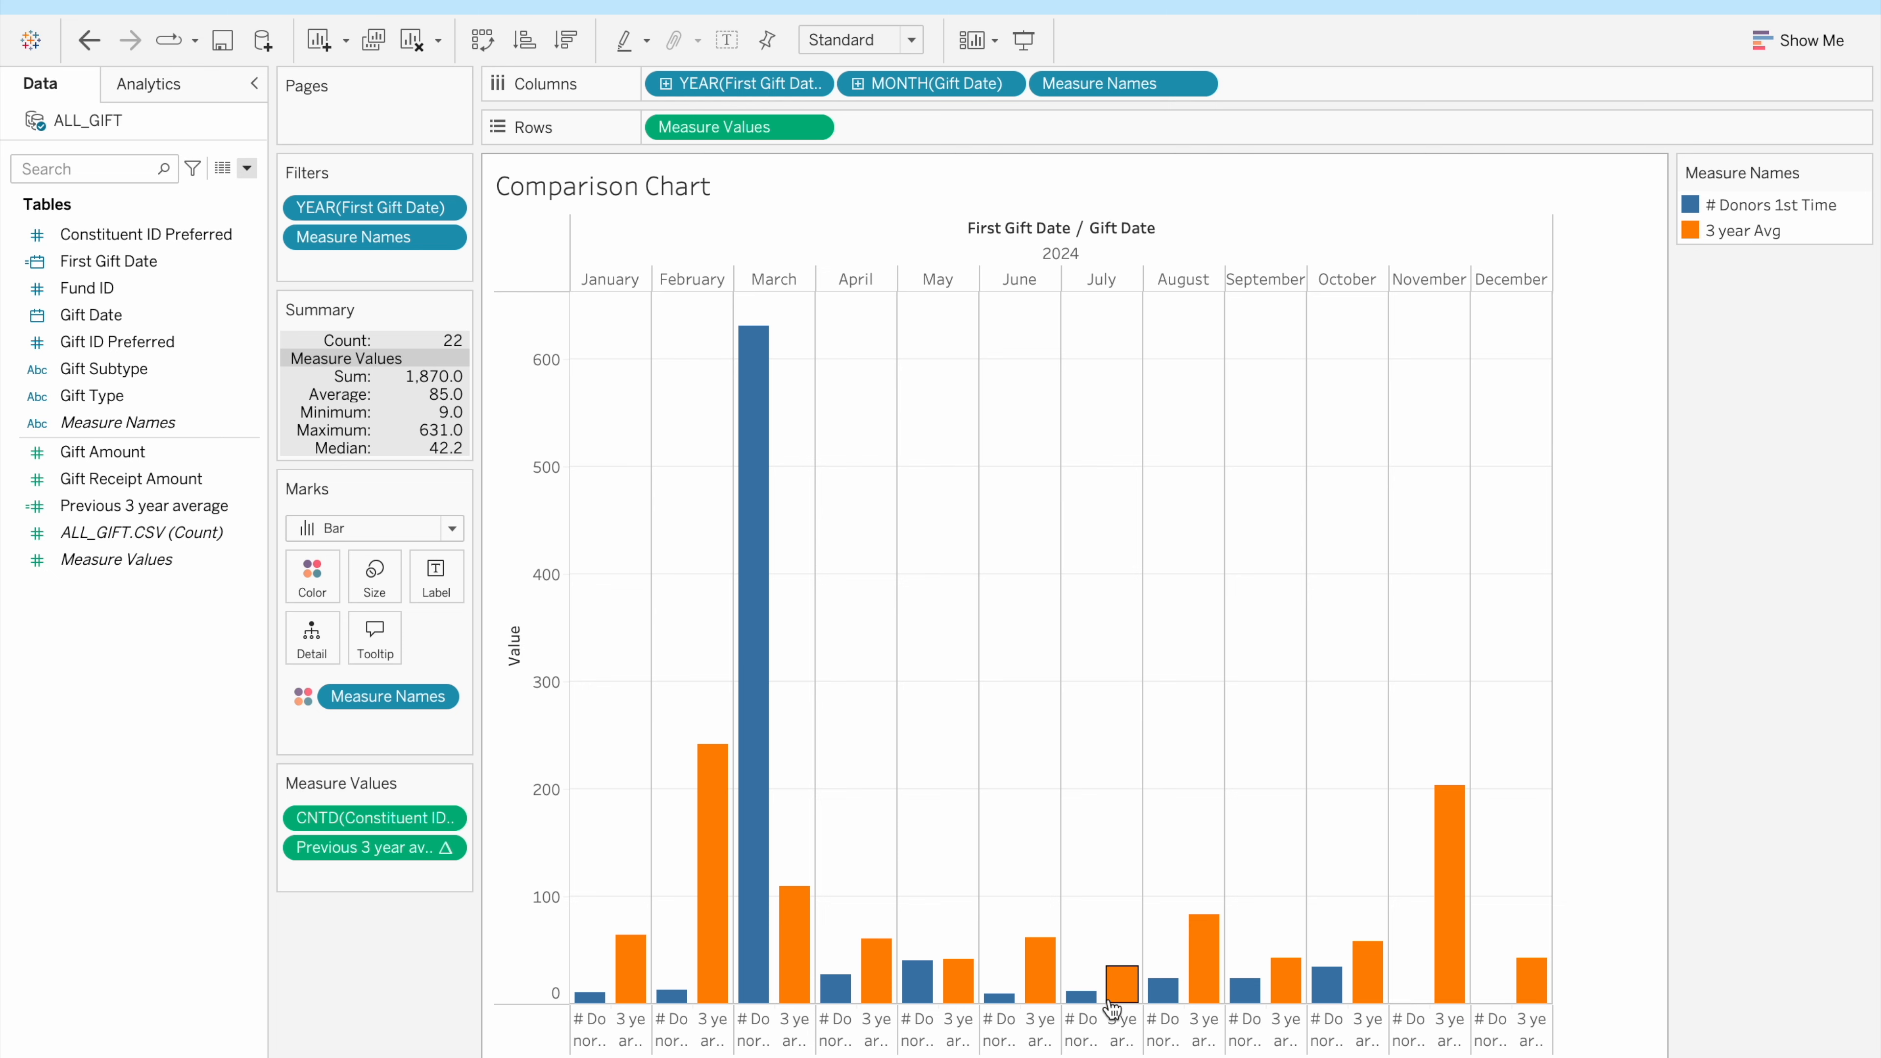
drag(1095, 1005, 1095, 871)
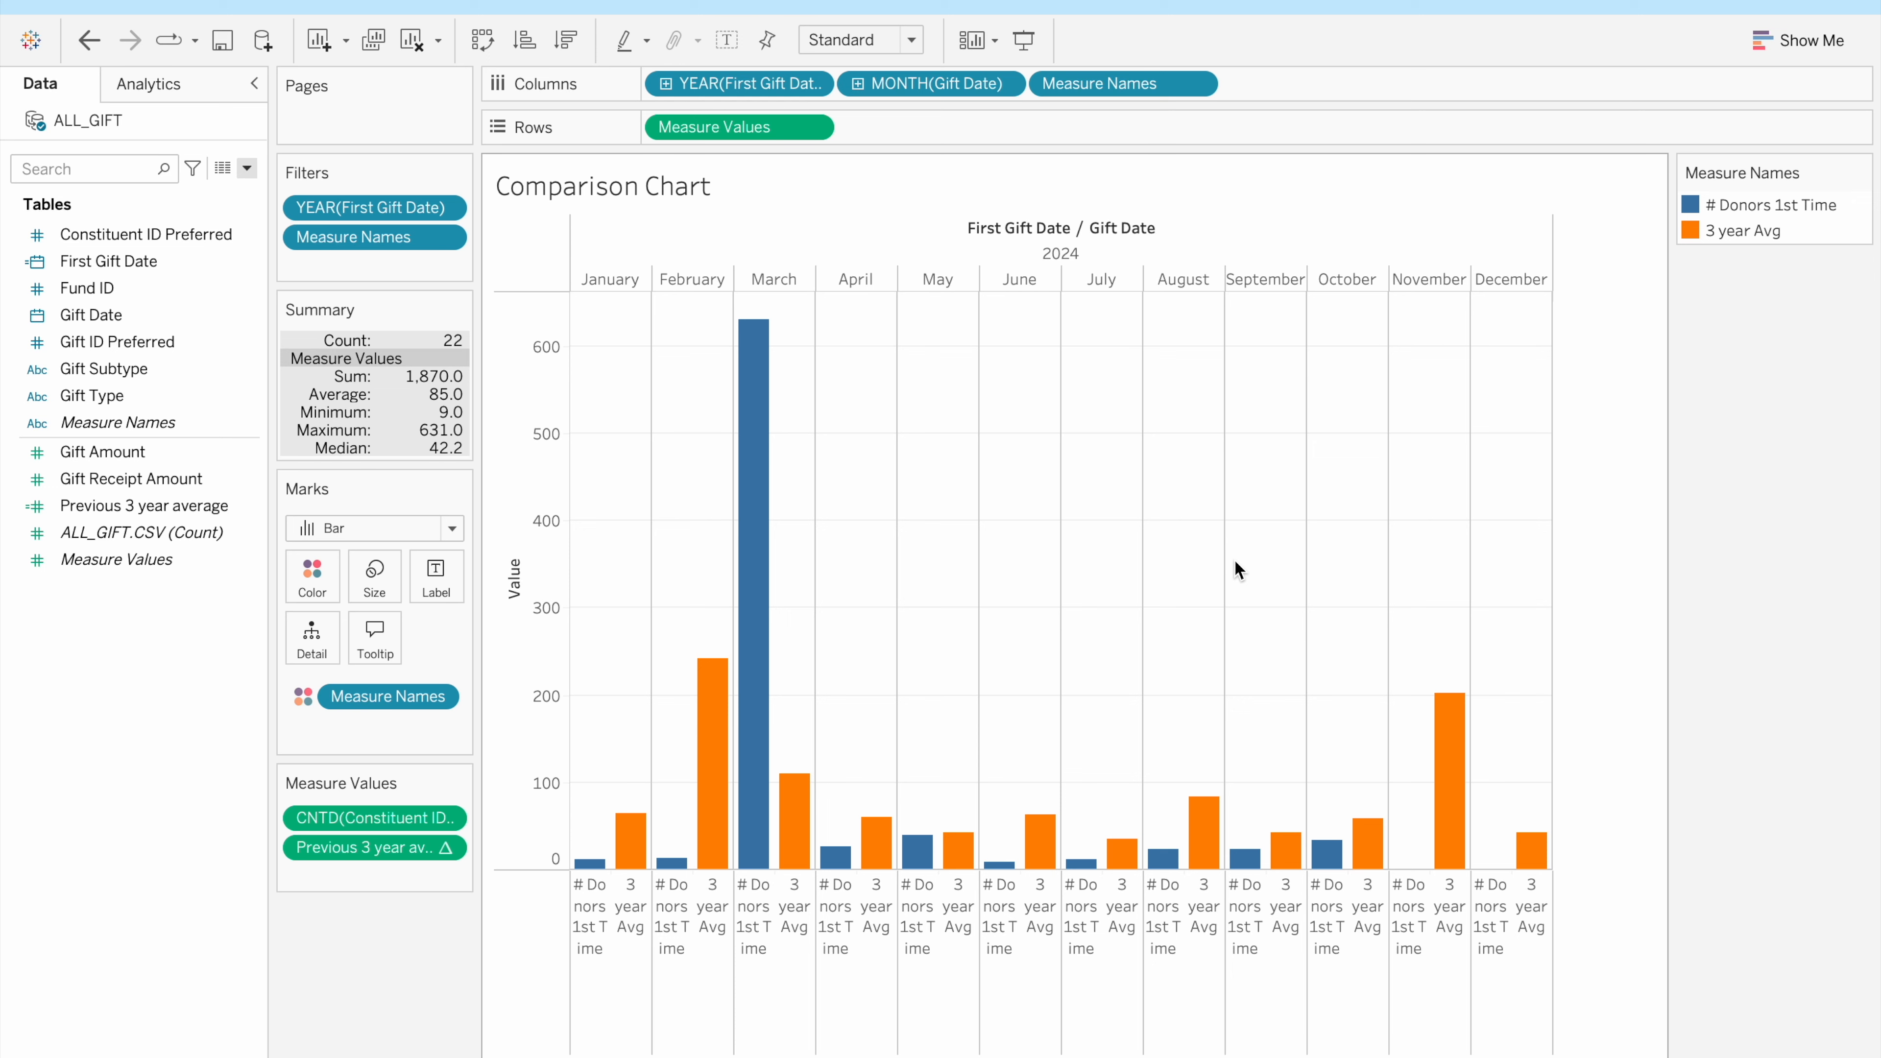
Set the sheet's default header alignment direction to Down, rotating the measure name labels vertically
right_click(578, 914)
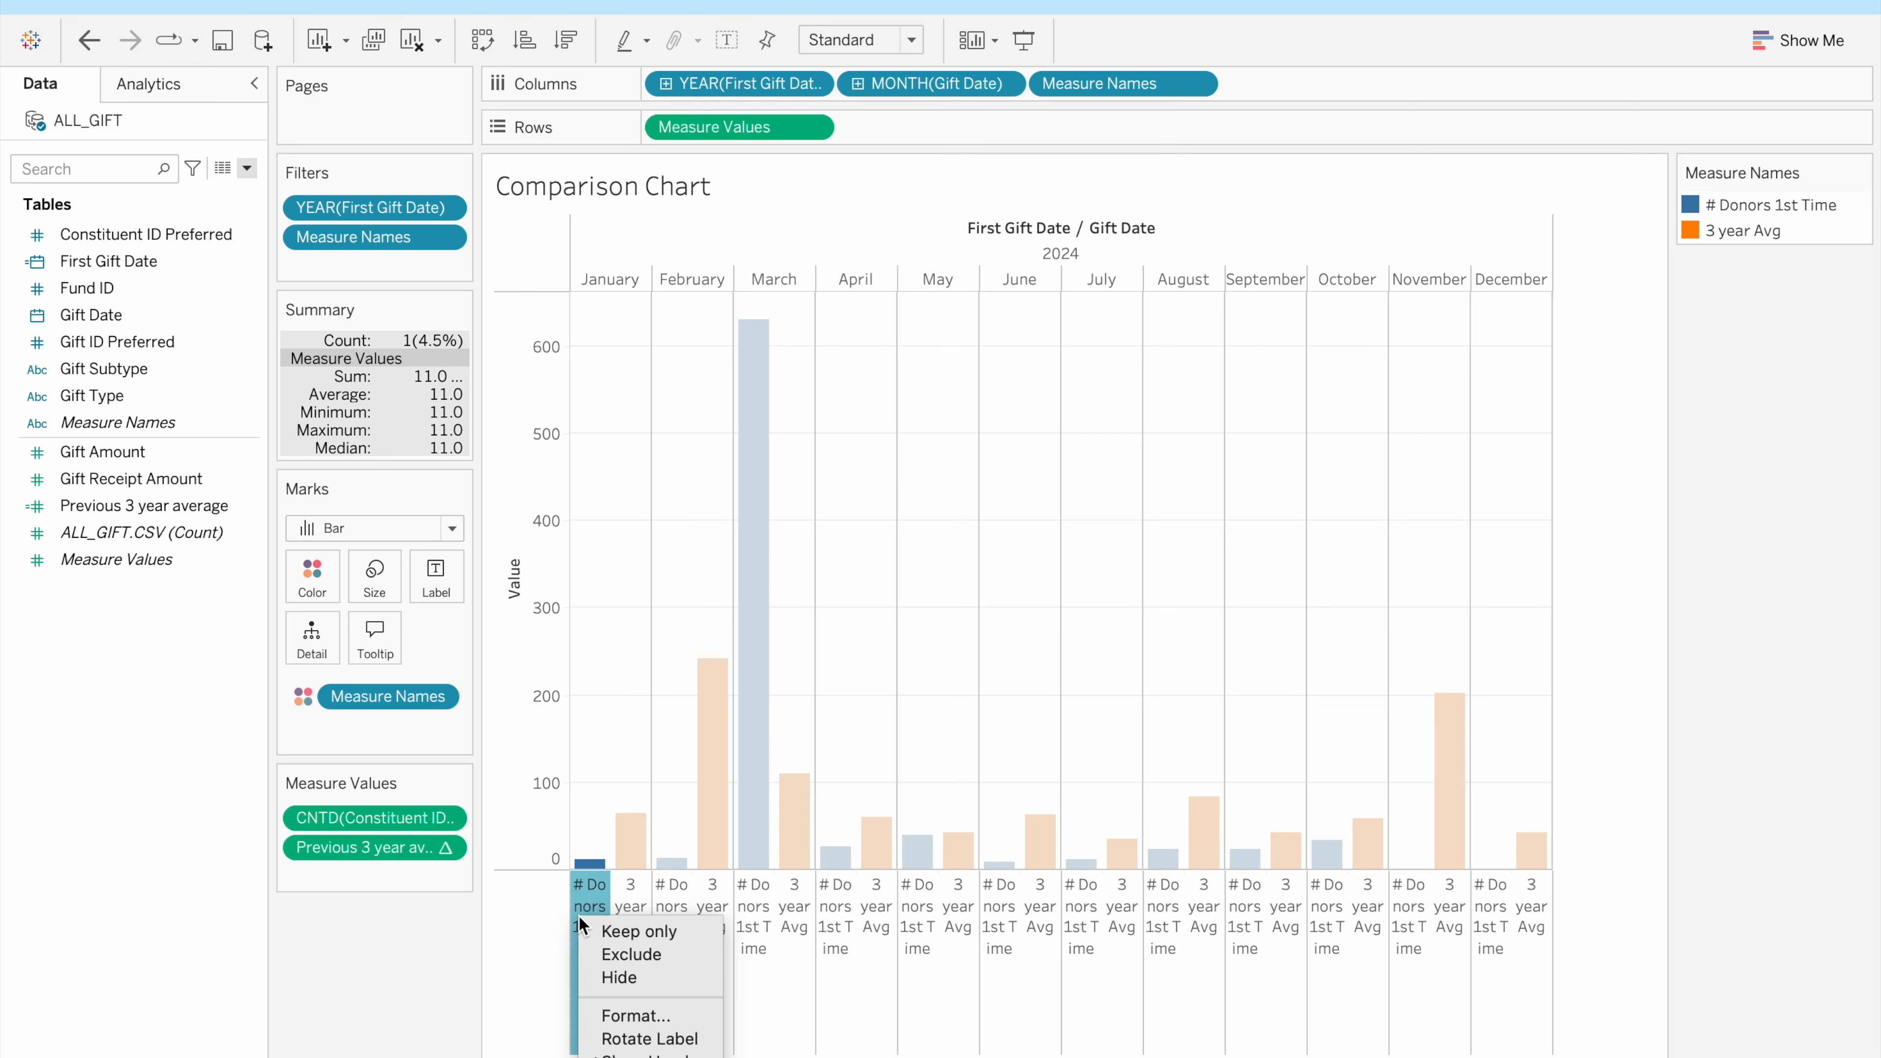
click(637, 1010)
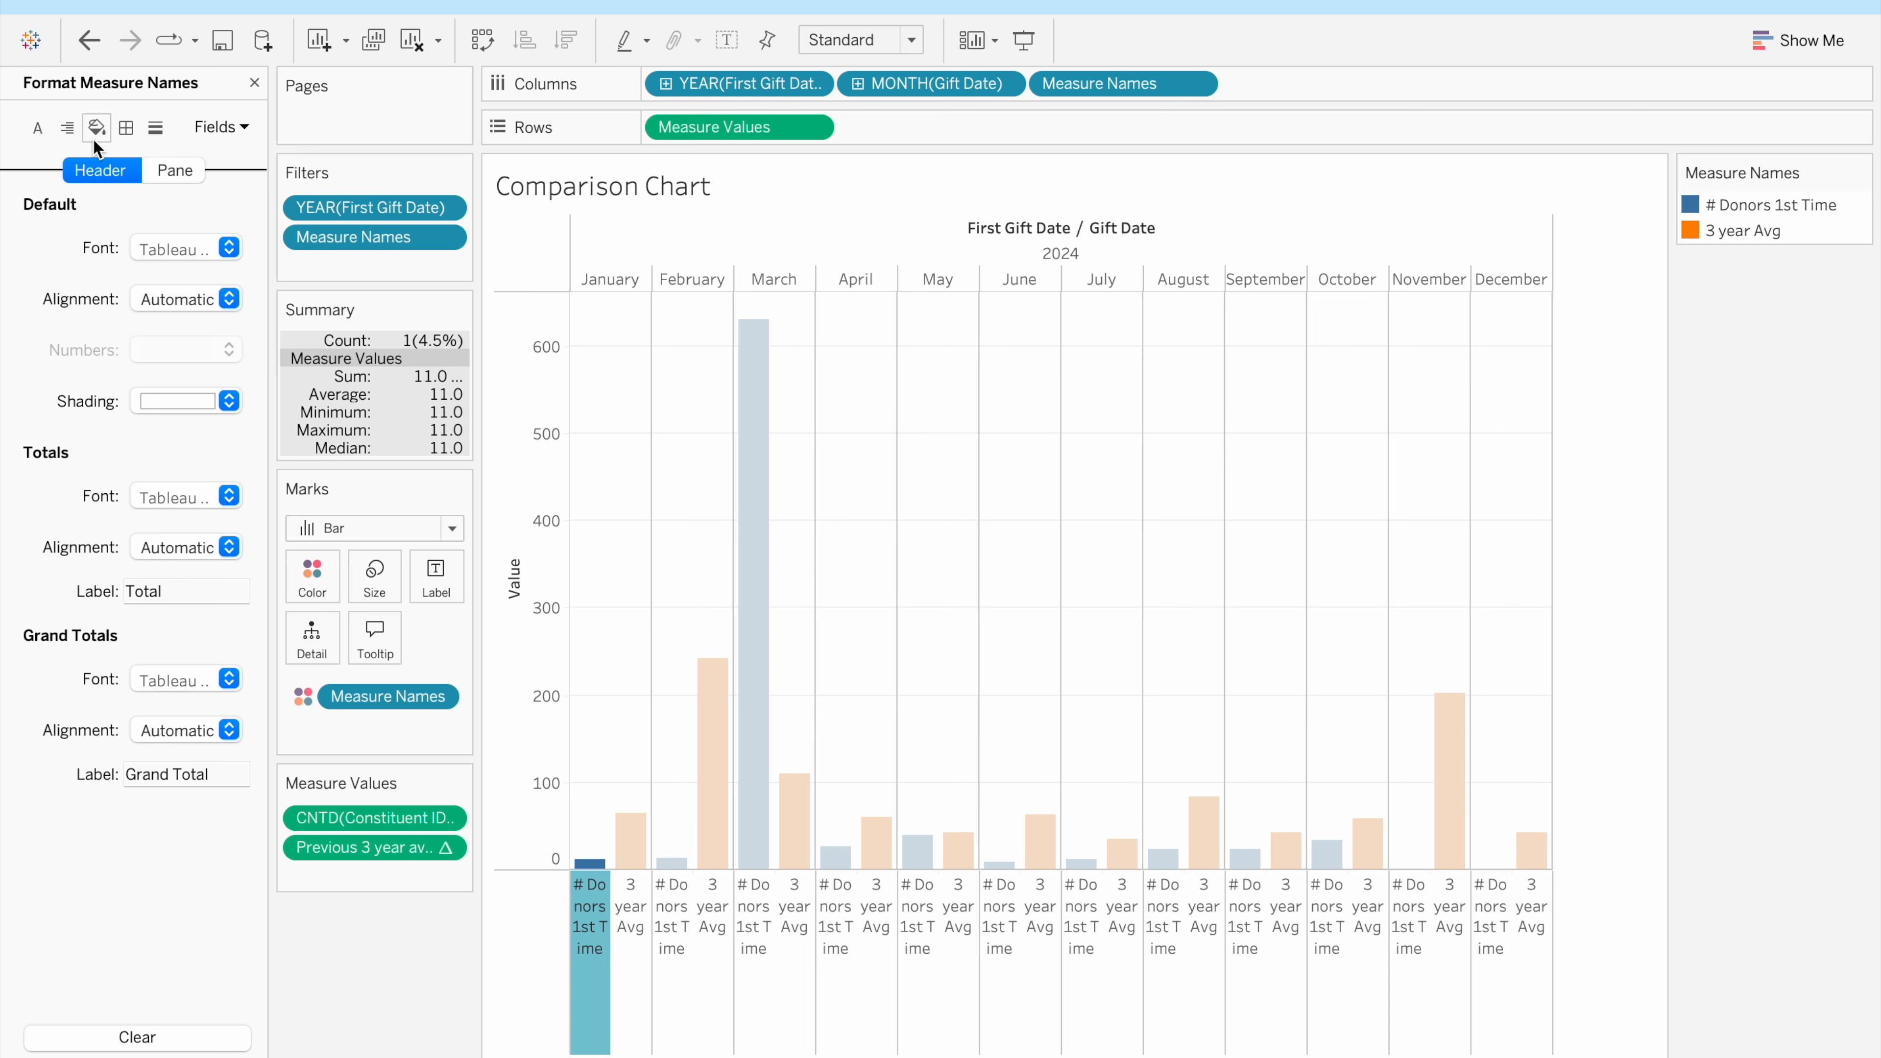
click(69, 126)
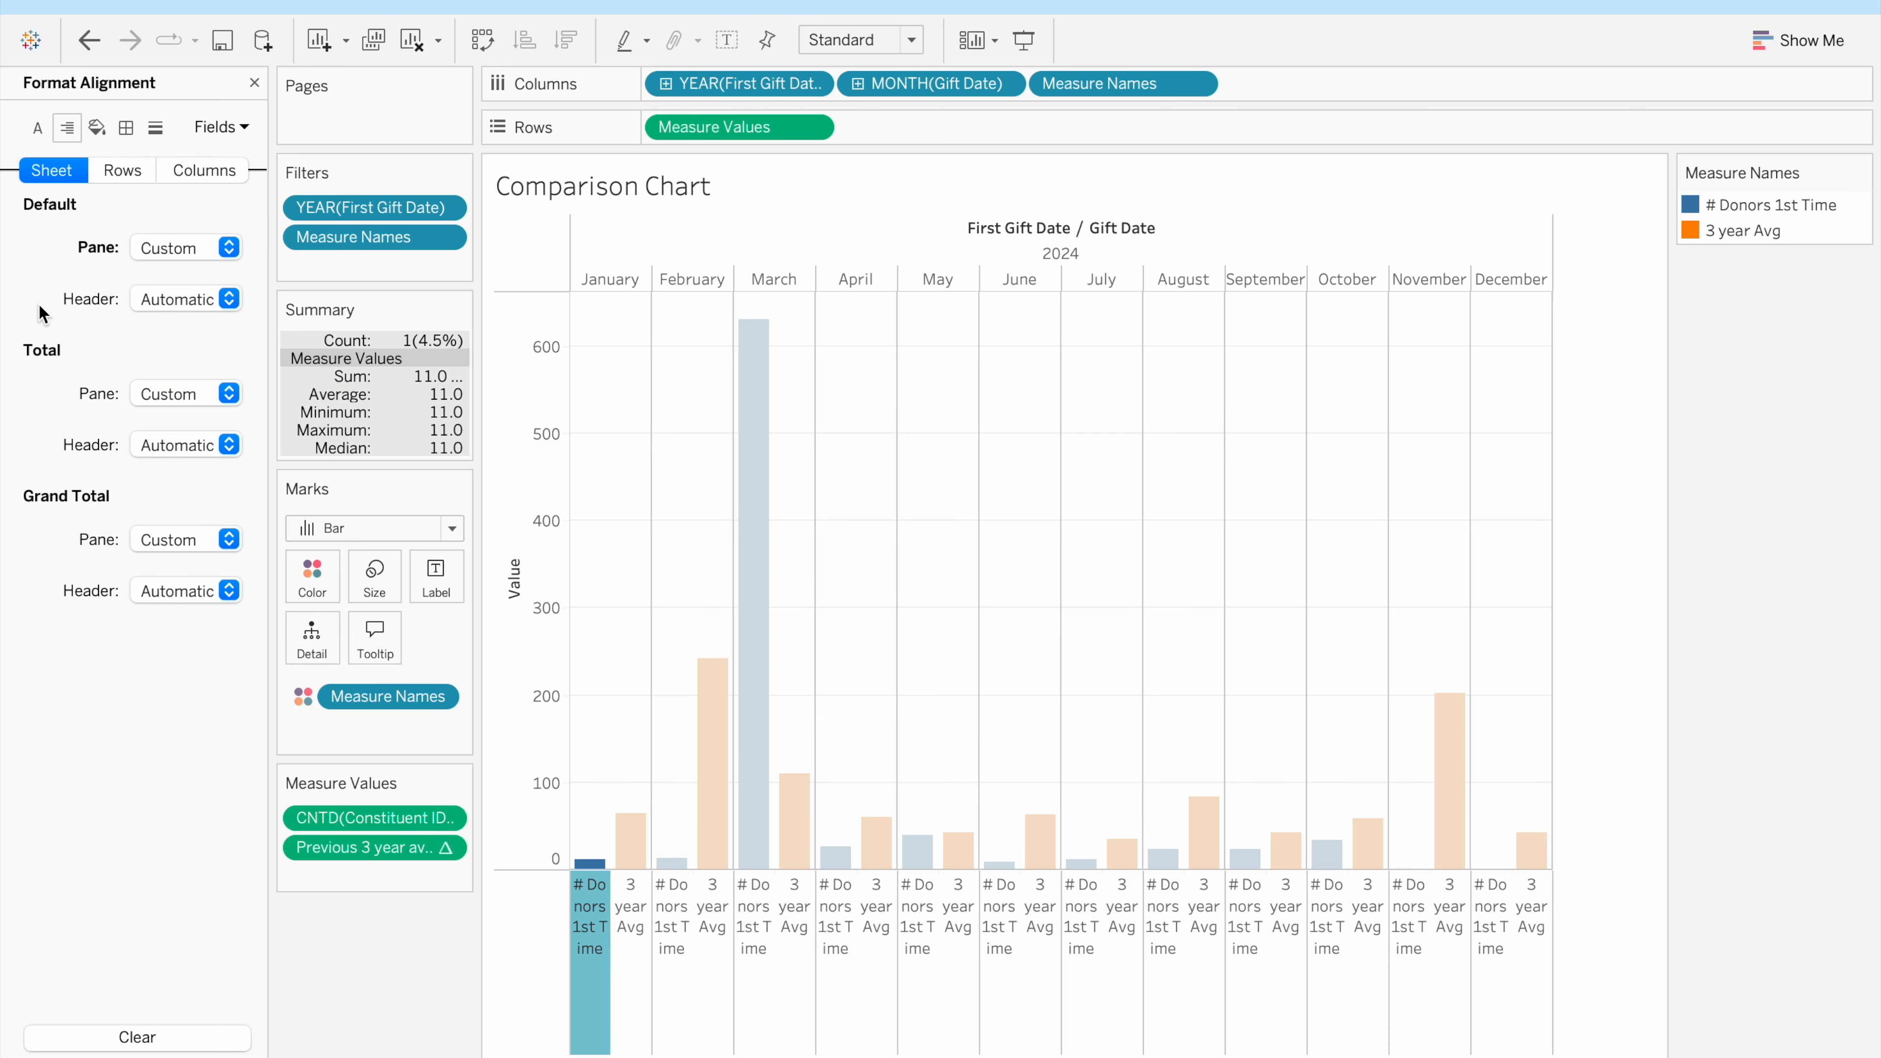
click(204, 300)
click(337, 400)
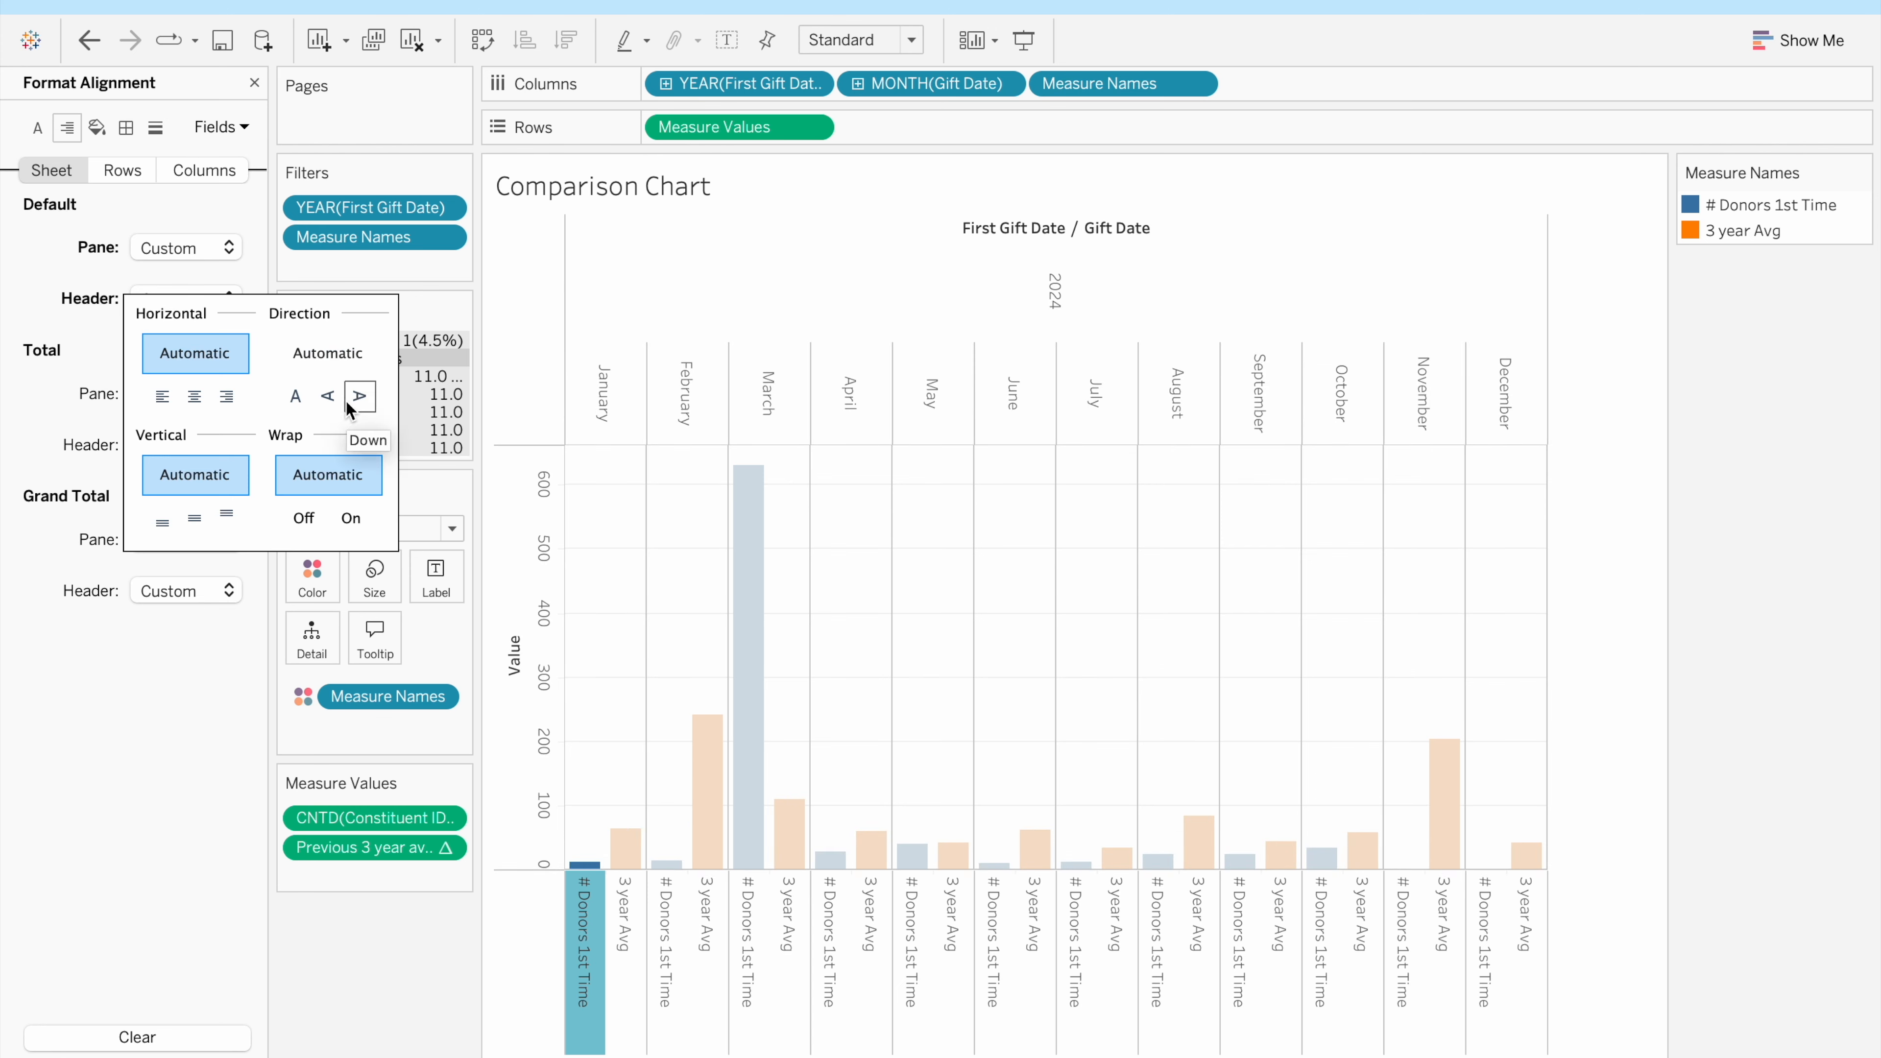
click(347, 401)
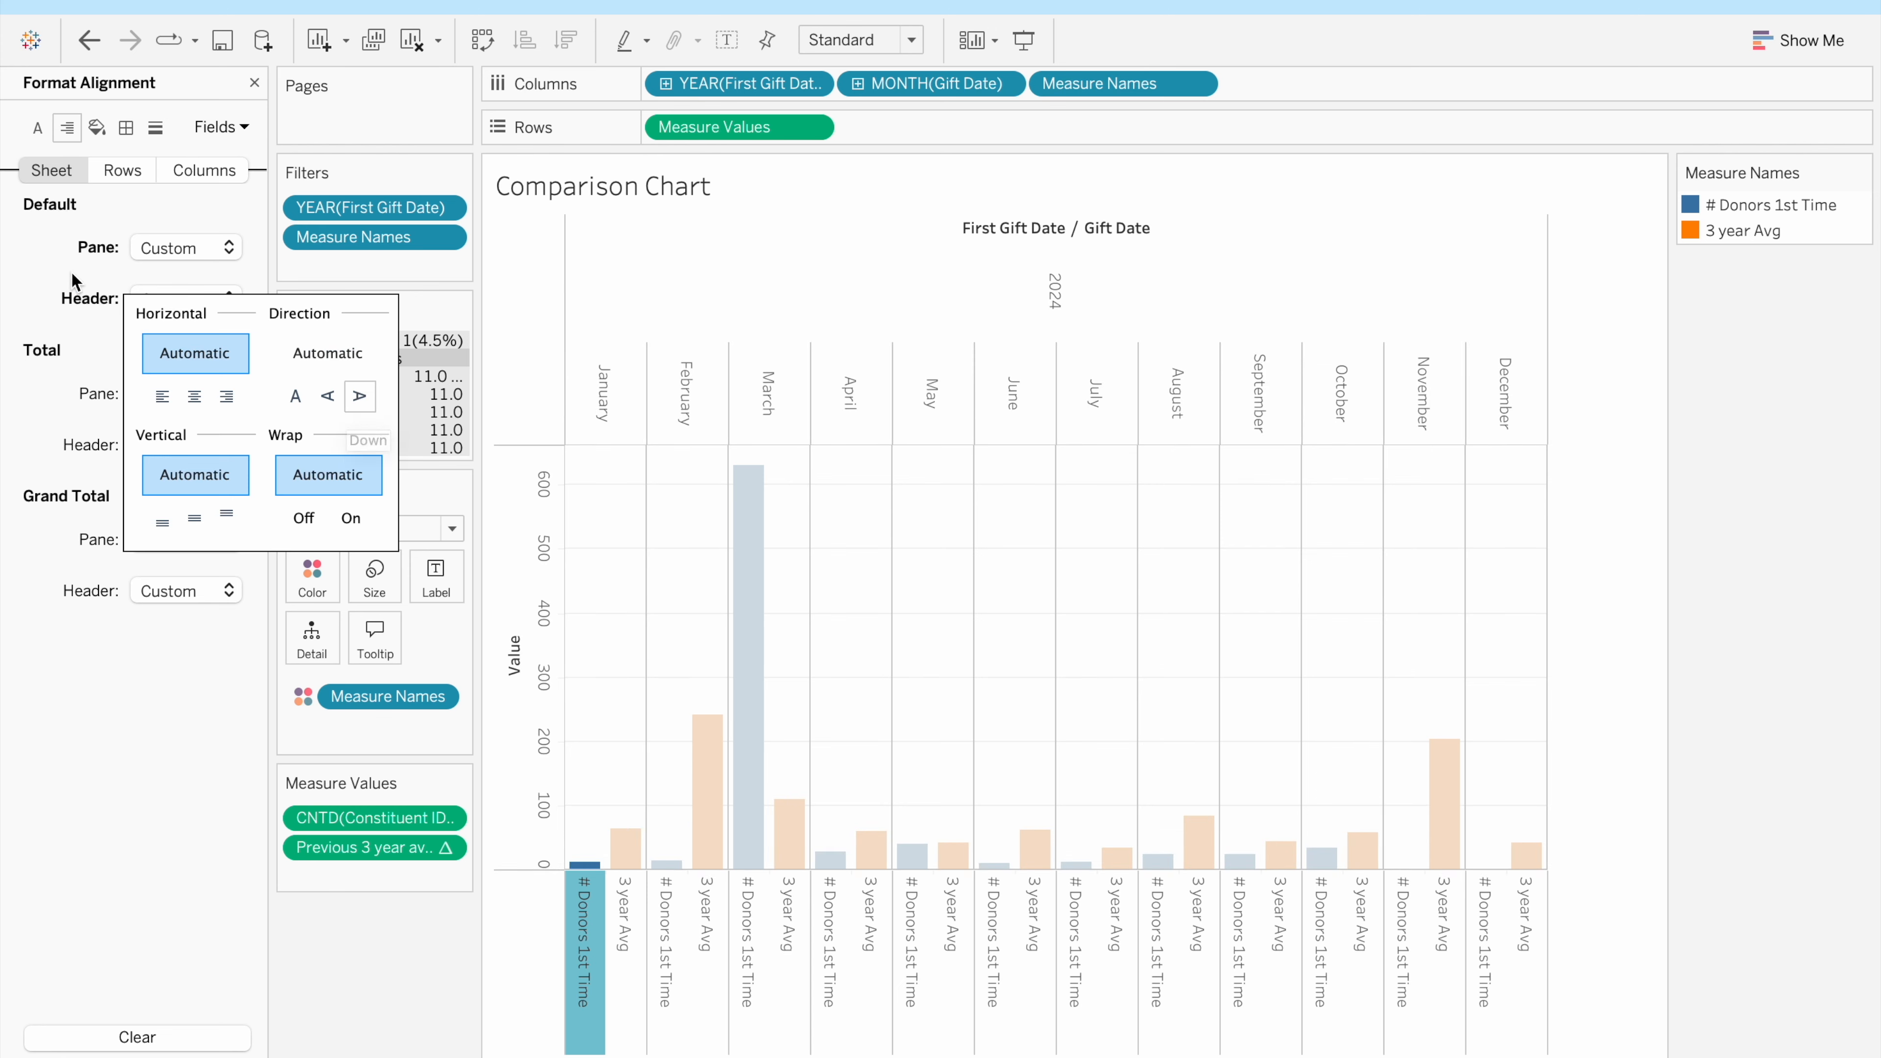
Undo the header direction change and change the alignment direction of the Total and Grand Total panes, using Down for Grand Total
click(28, 276)
key(super+z)
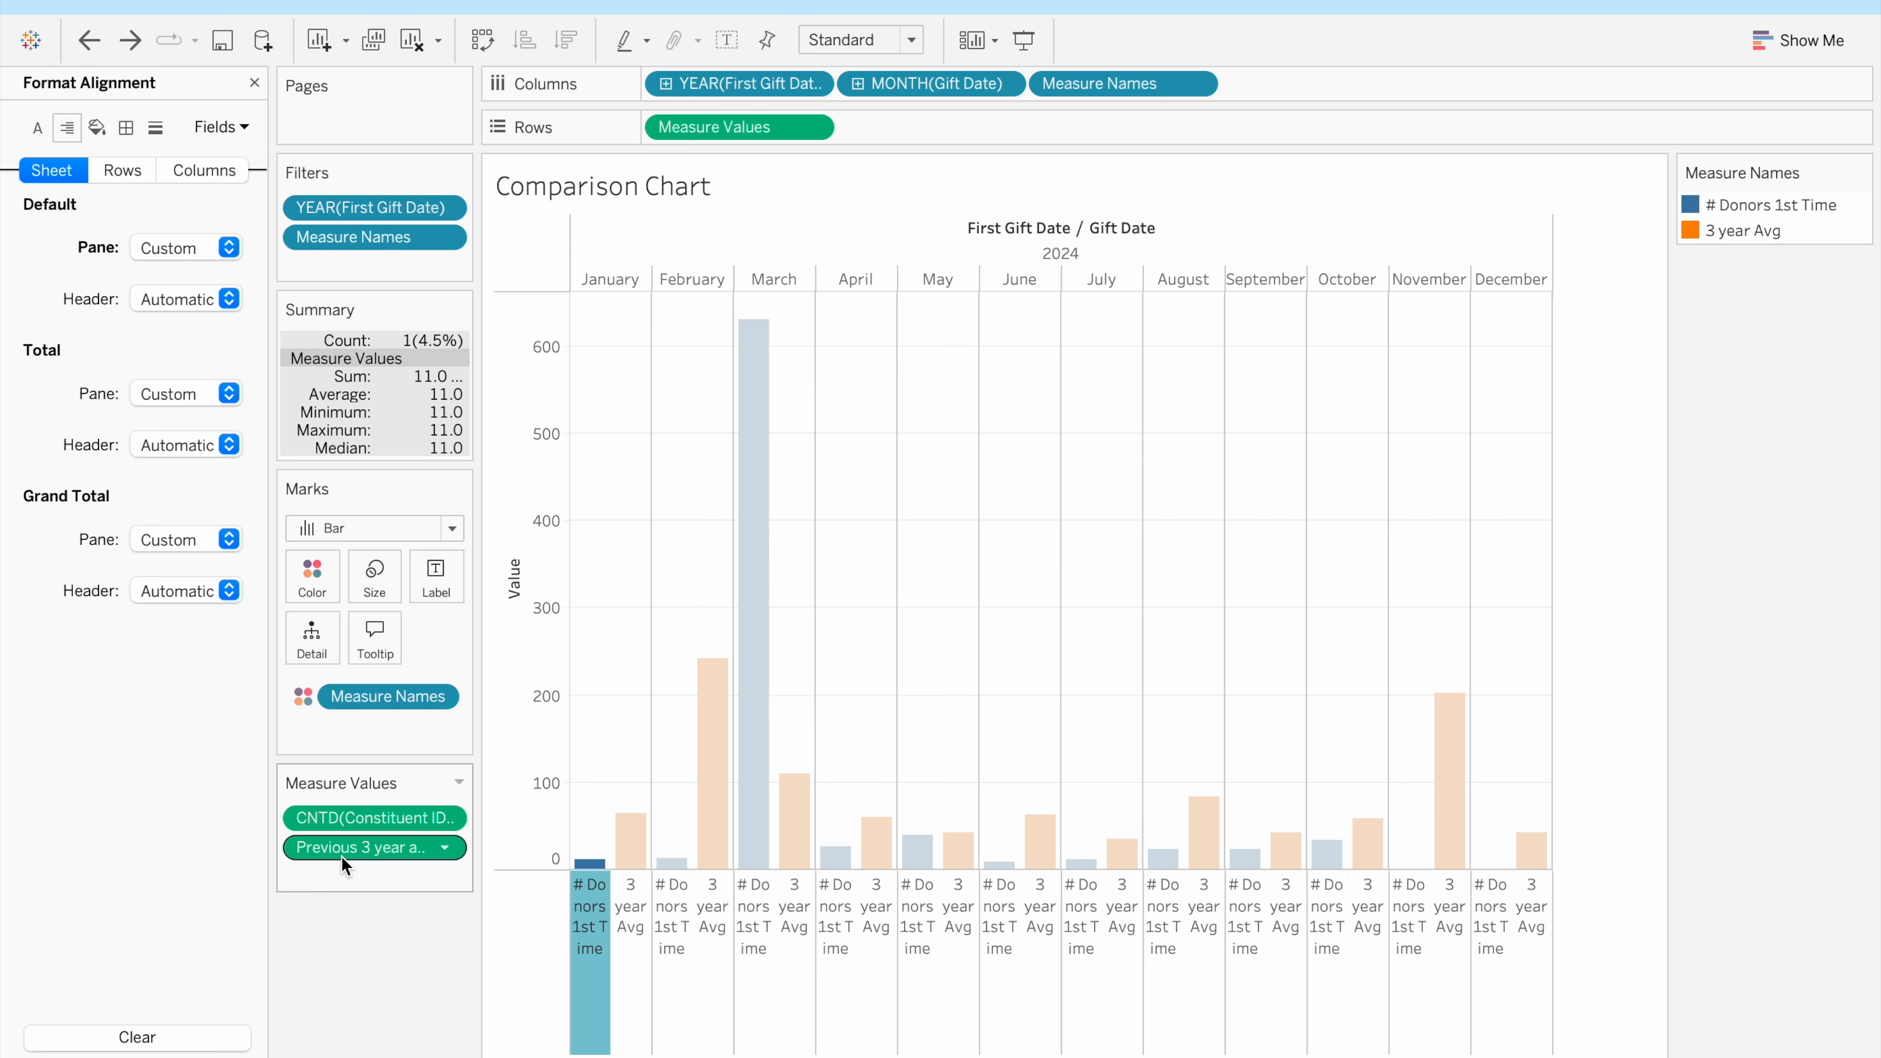
click(229, 394)
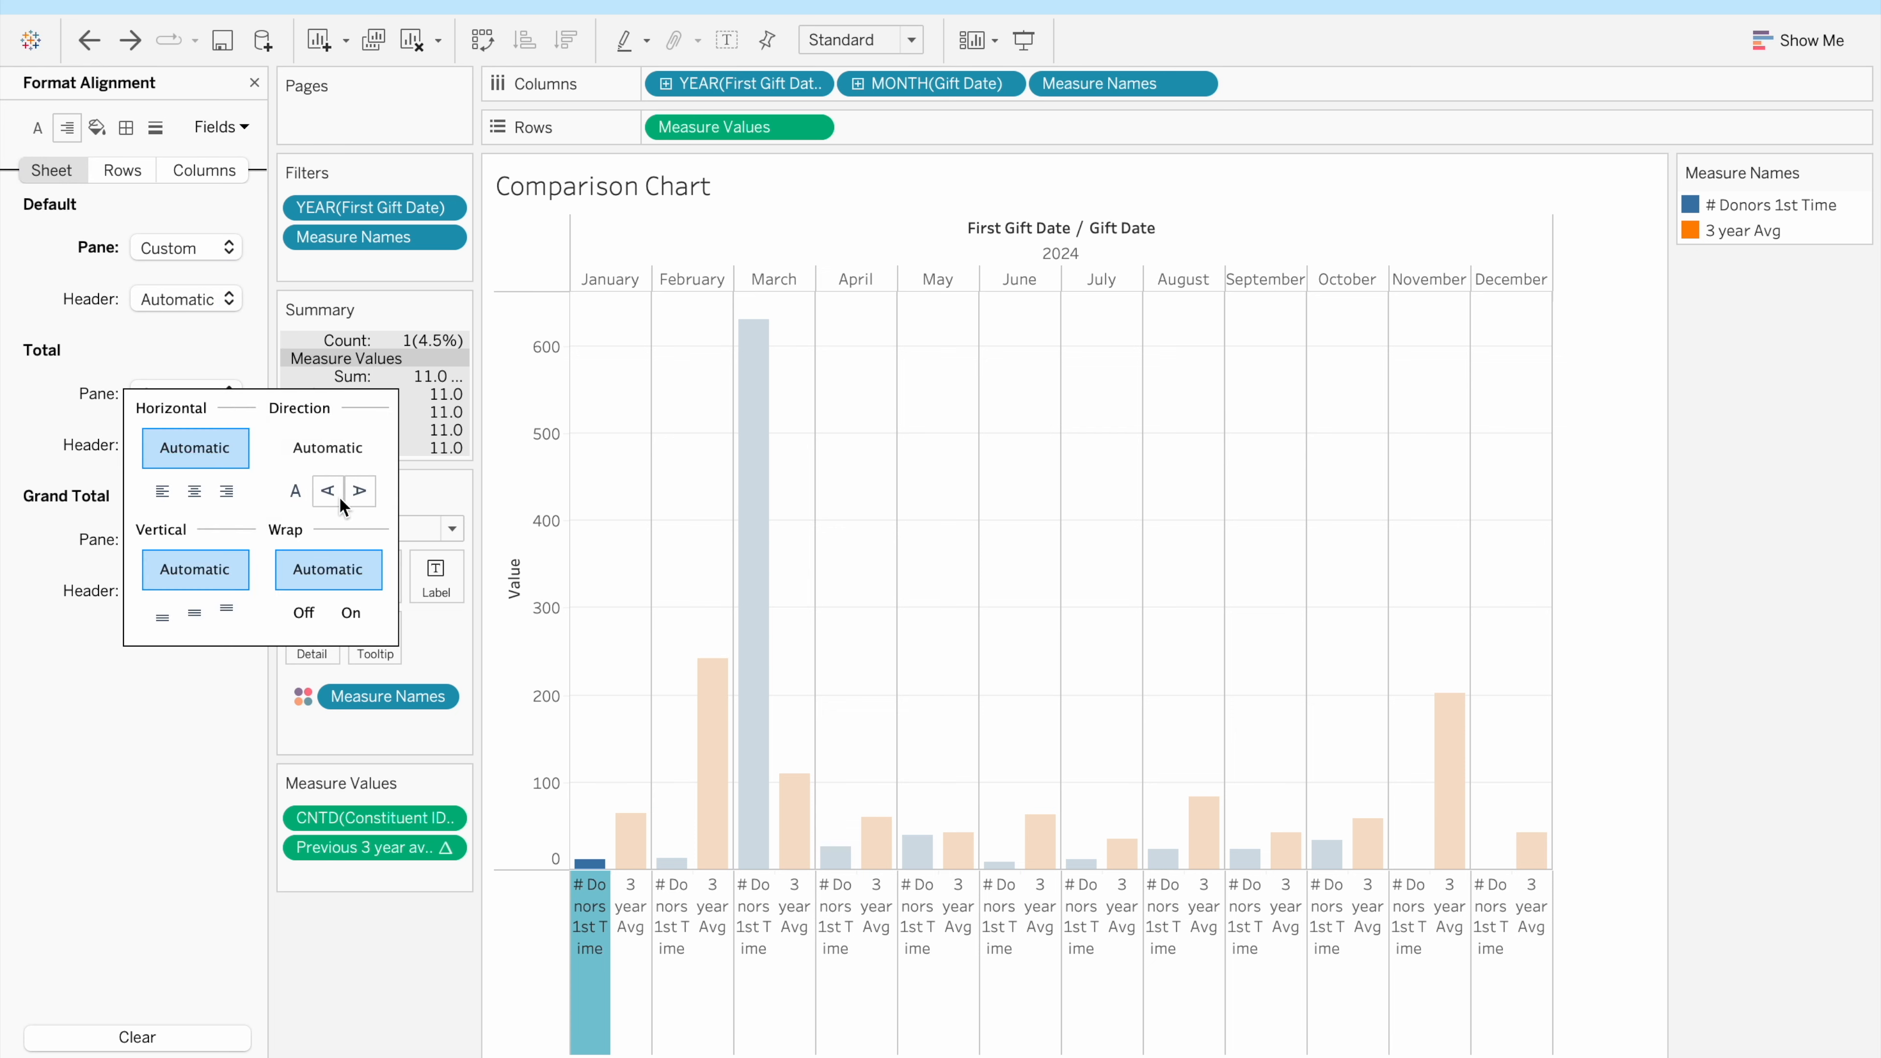
click(167, 715)
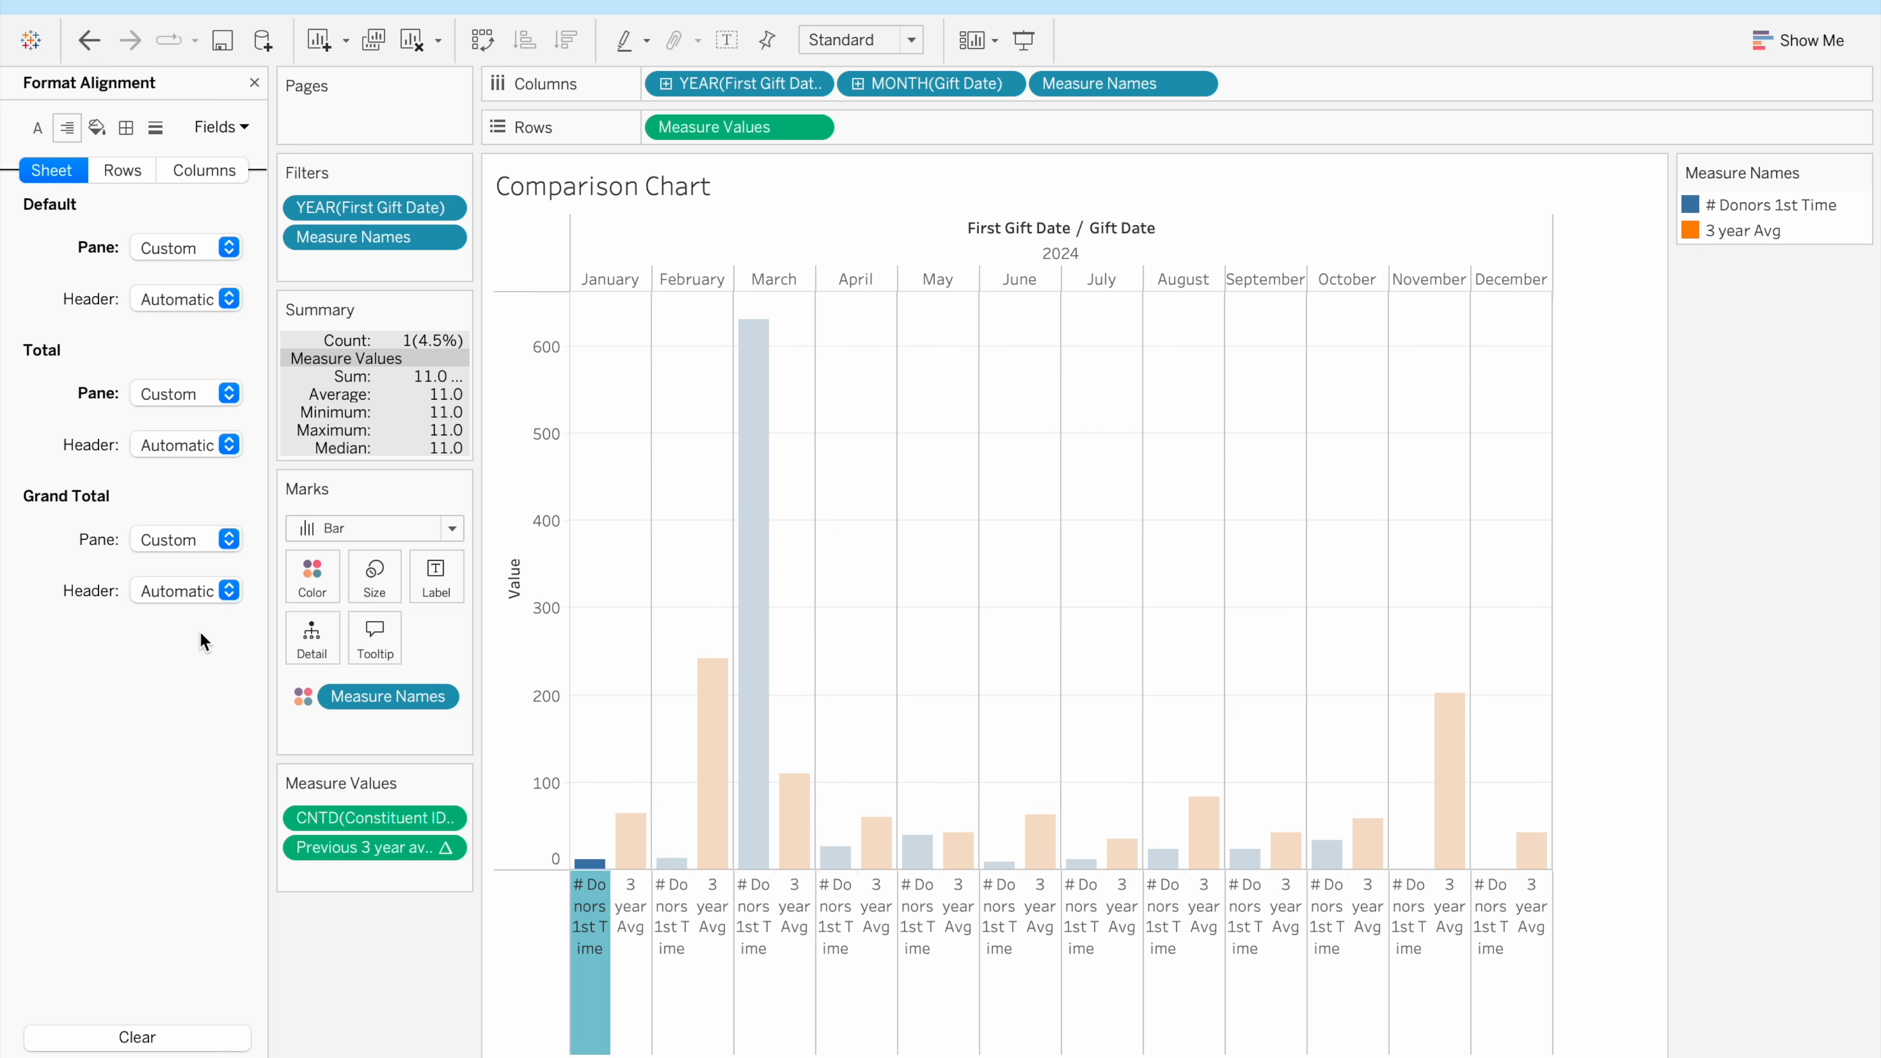
click(226, 543)
click(360, 636)
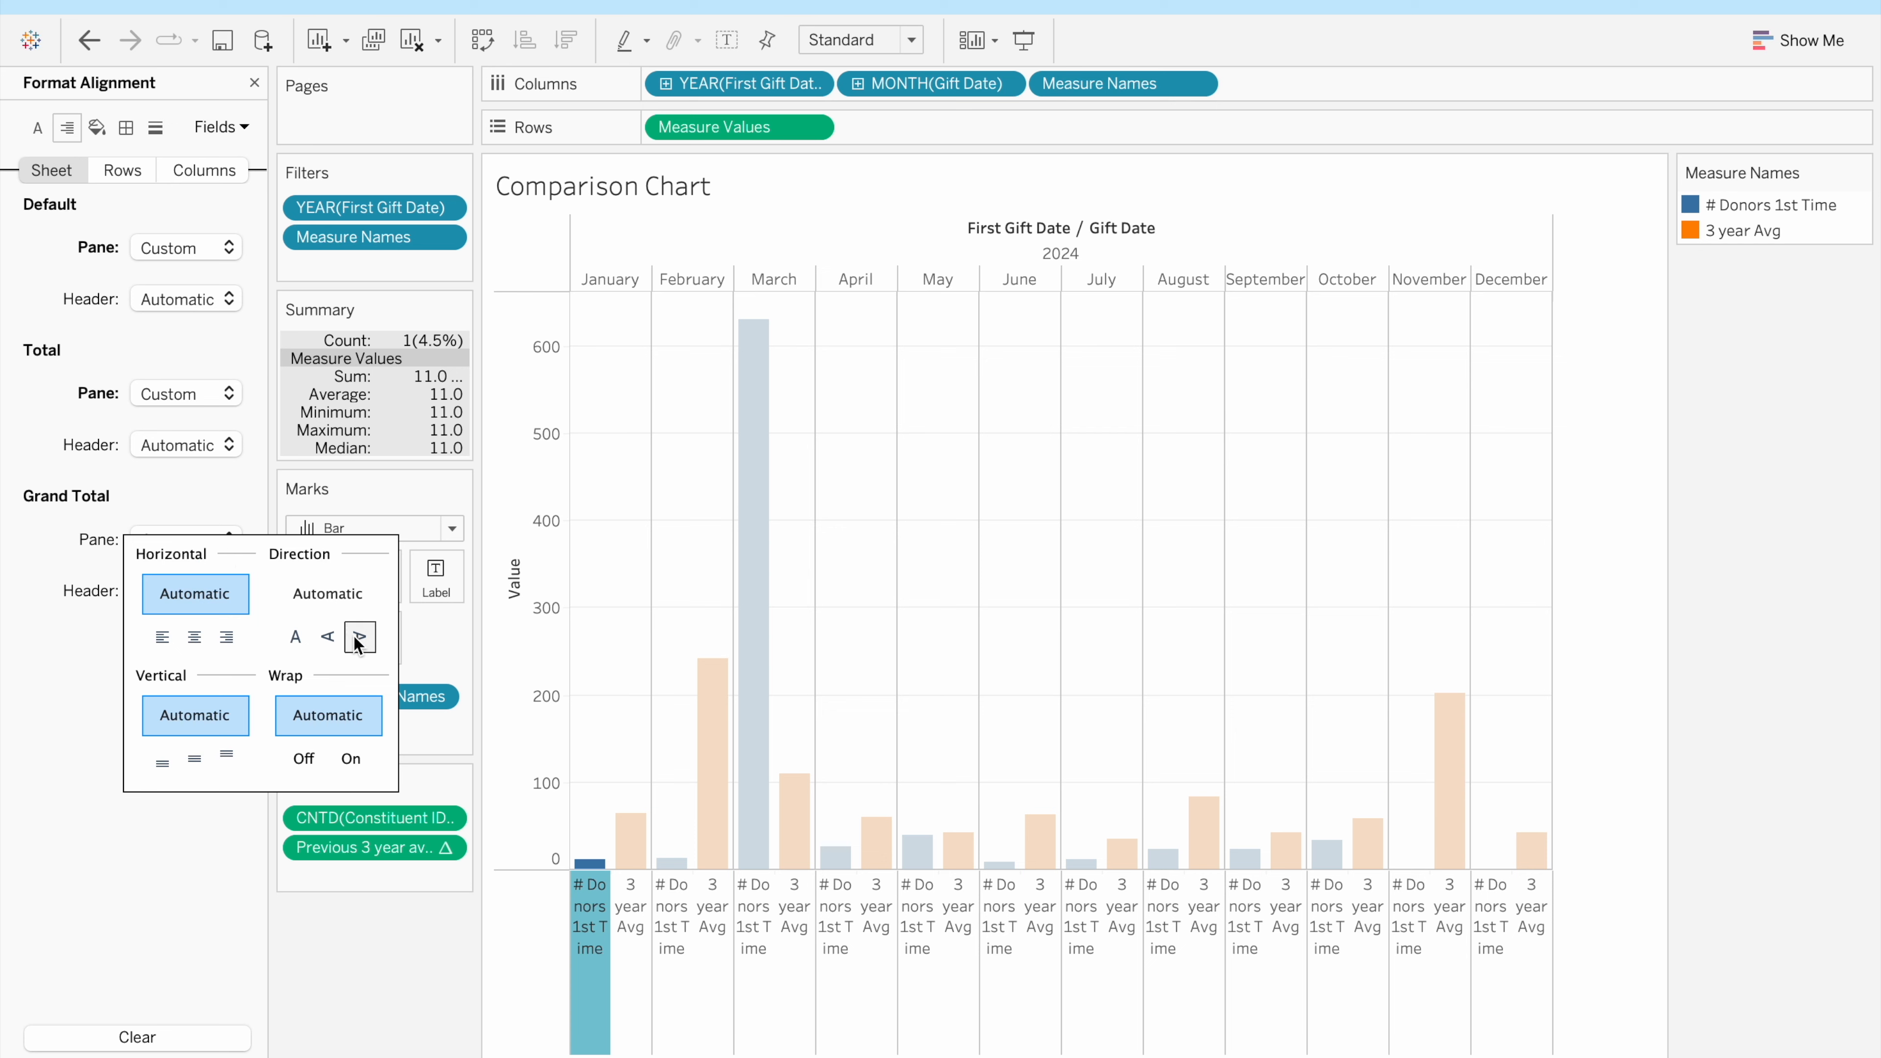
click(191, 863)
Rotate the measure name labels under the bars of the comparison chart to vertical and clear the selection
click(594, 930)
right_click(594, 936)
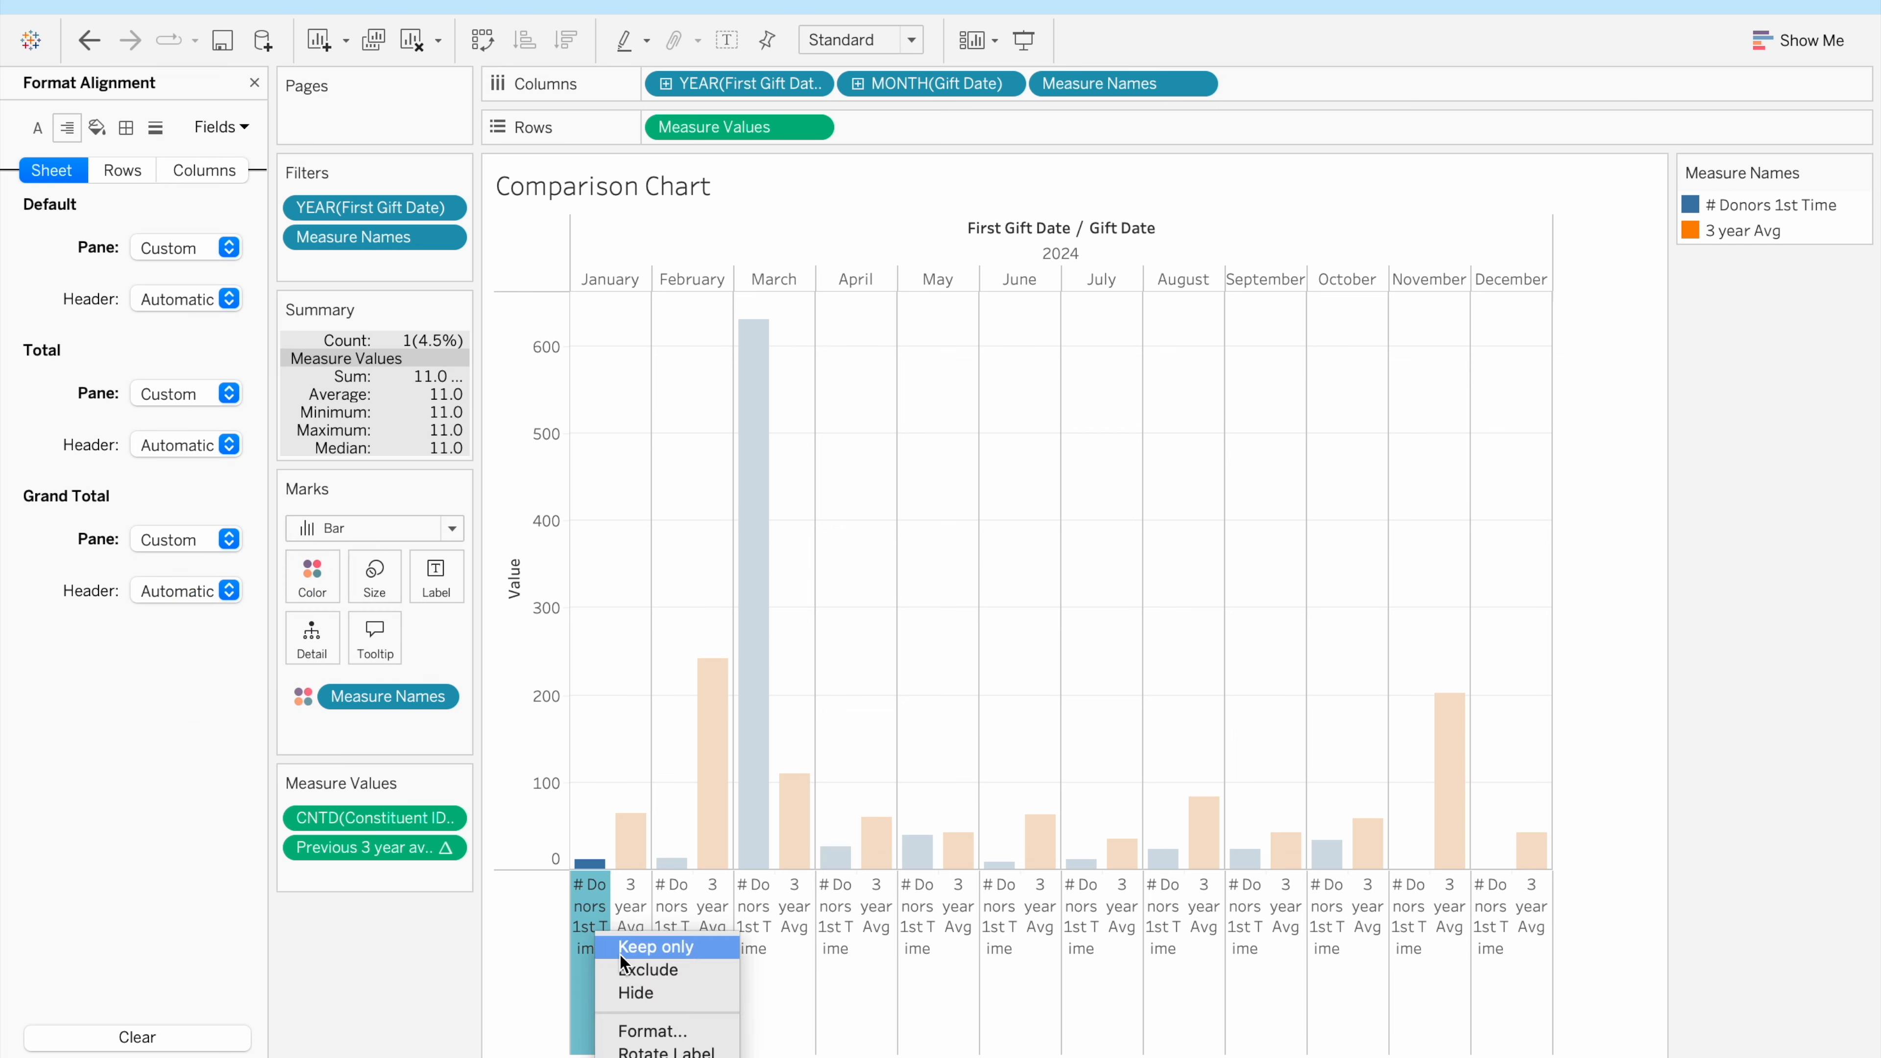
click(641, 1052)
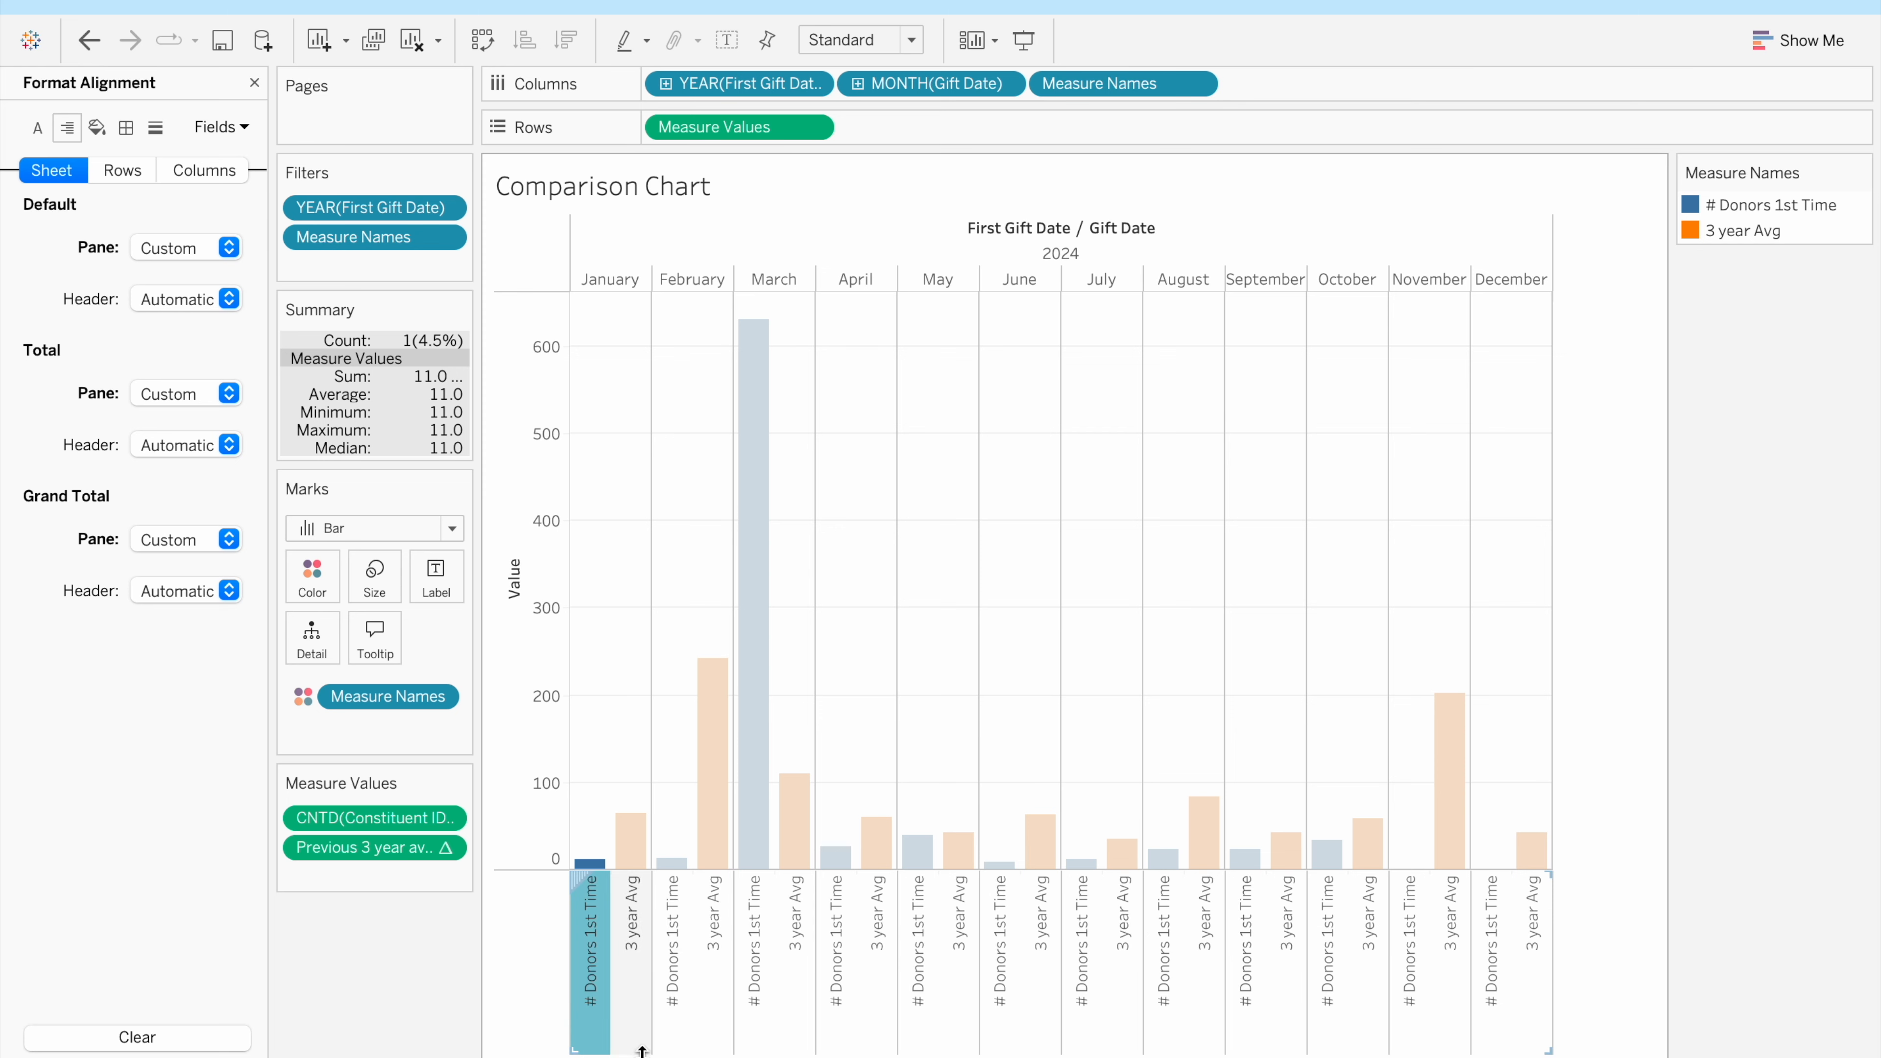
click(1602, 658)
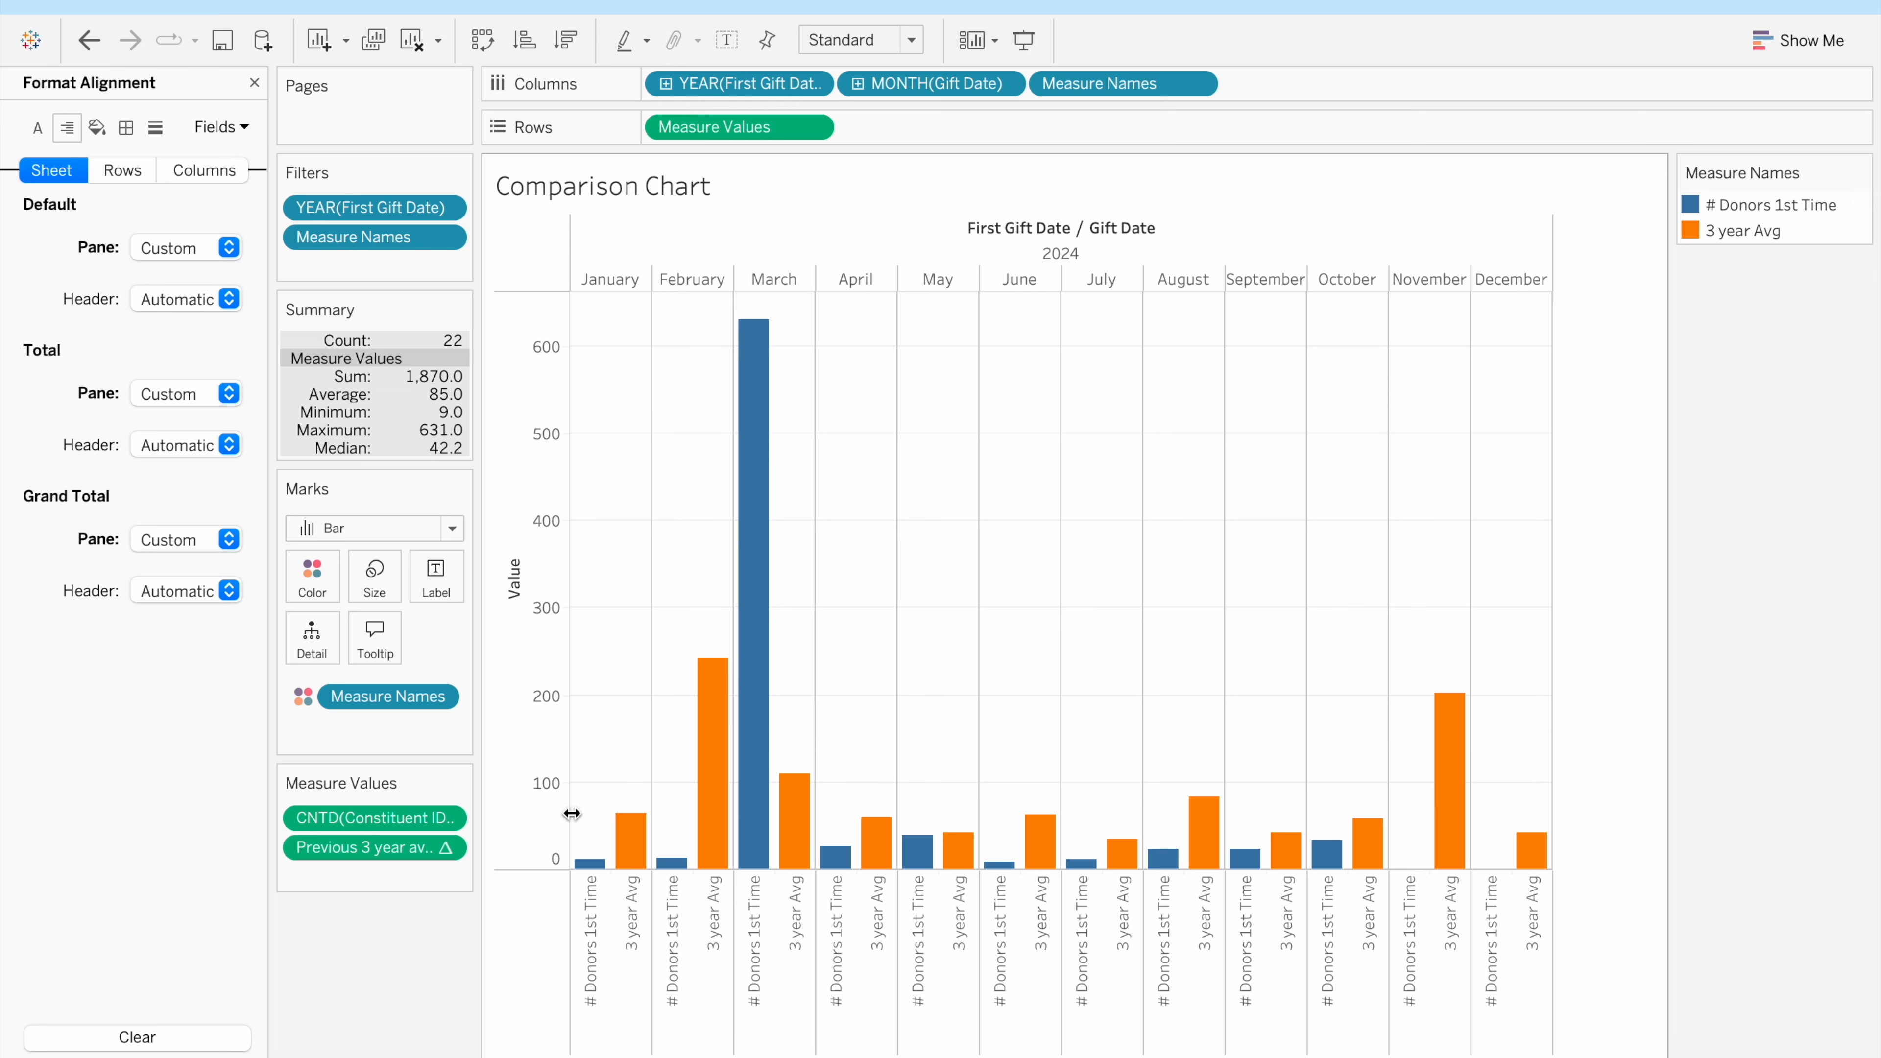
Create a new blank worksheet after the Comparison Chart sheet
mouse_move(448, 1055)
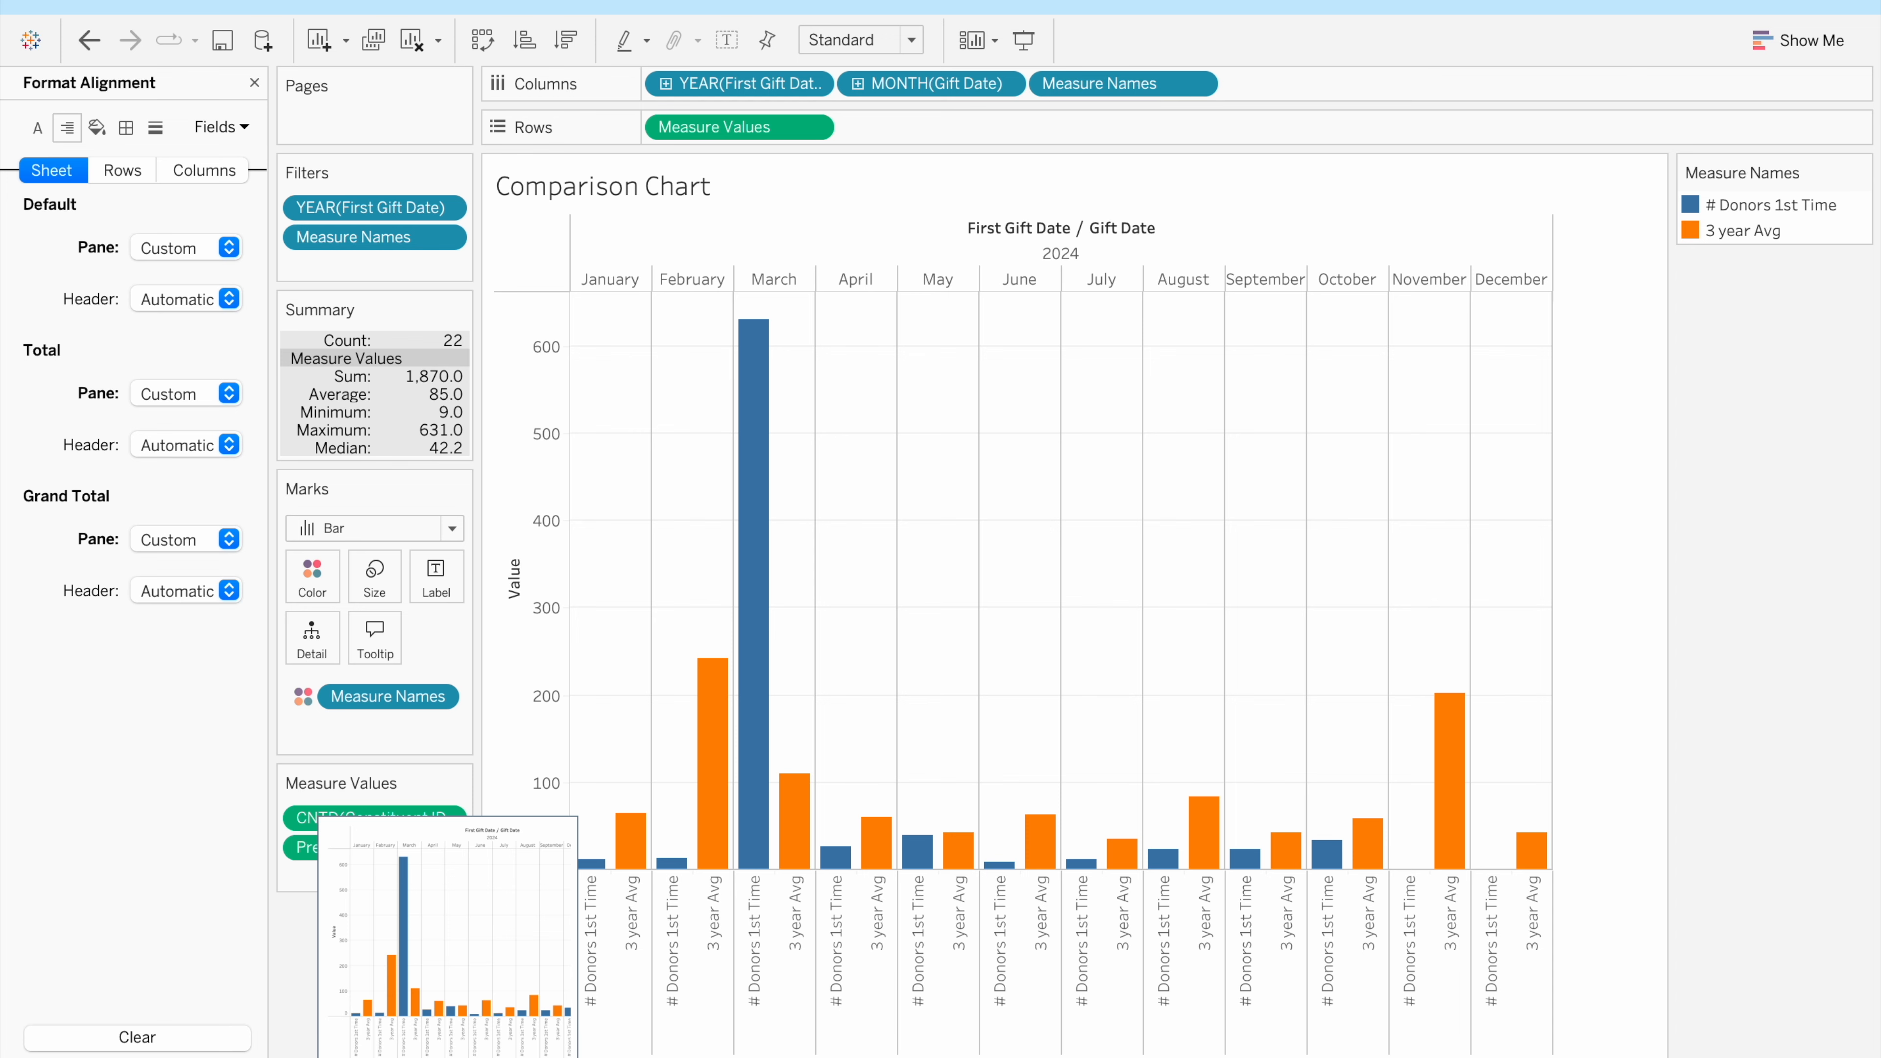
click(448, 1055)
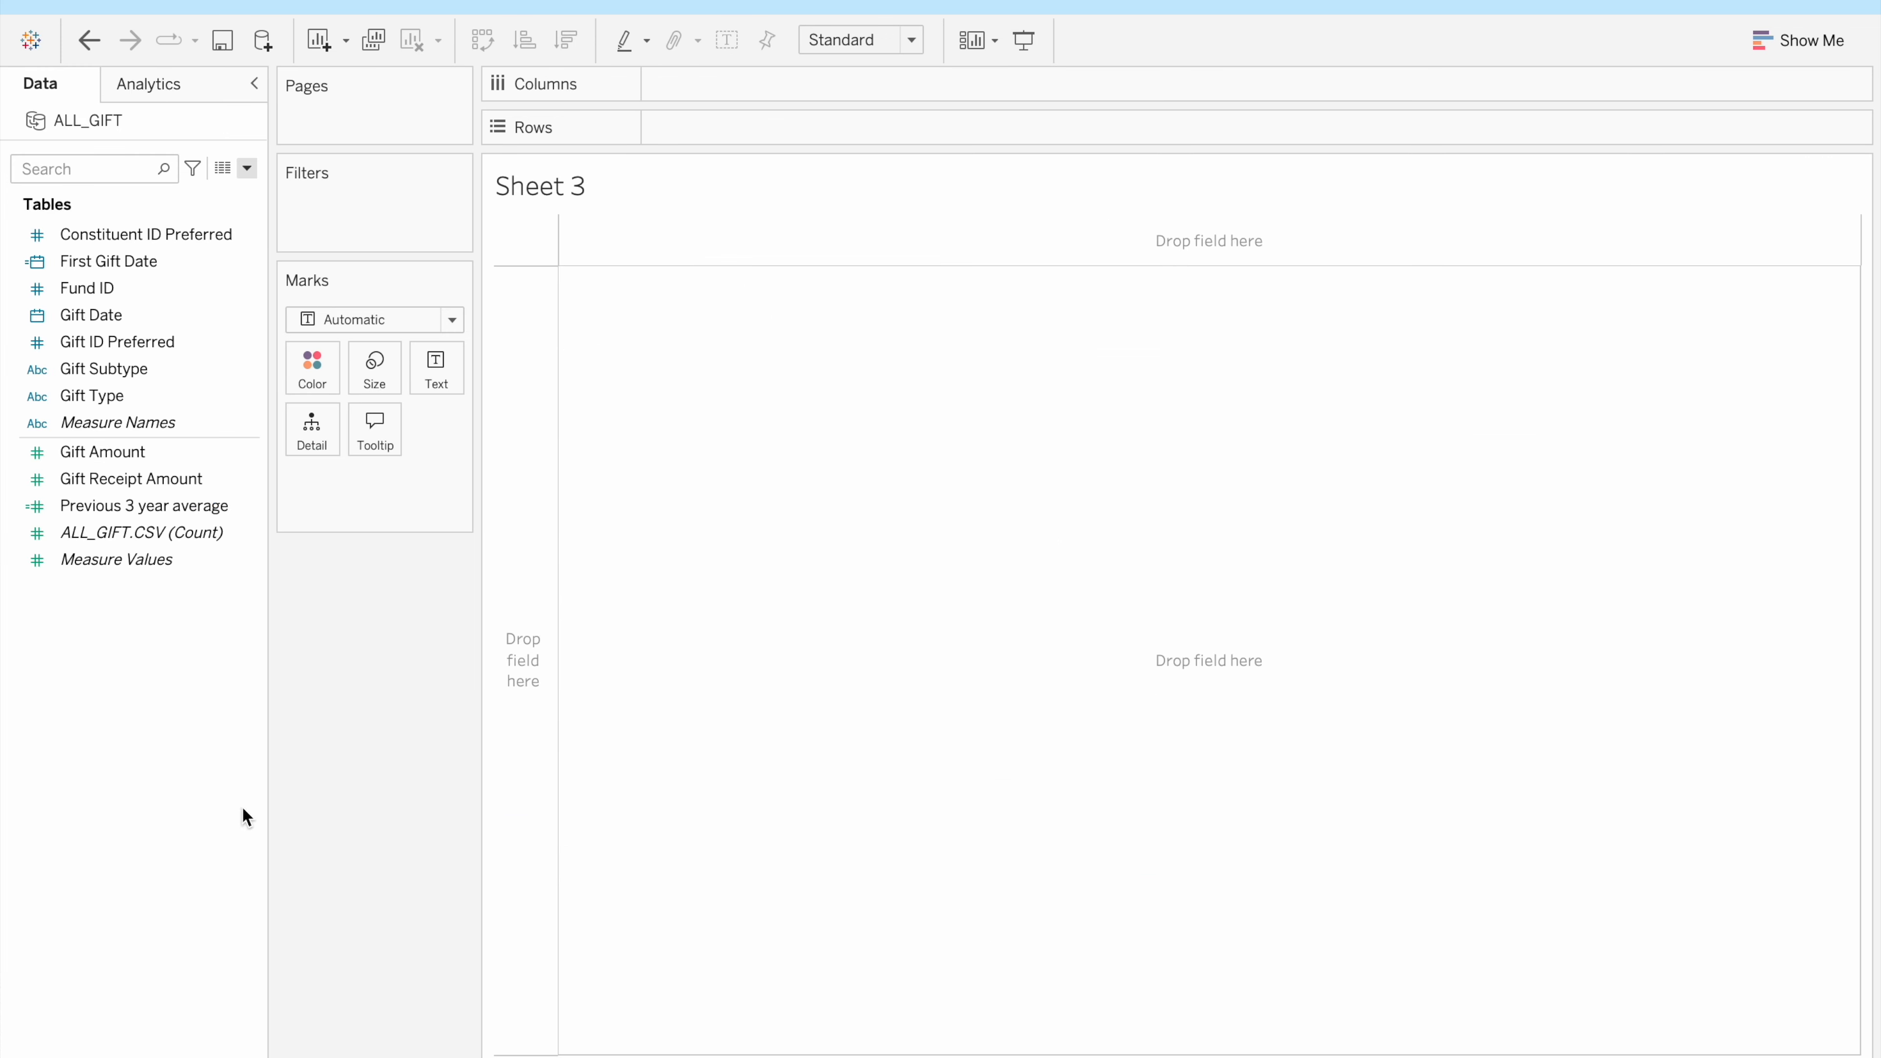
drag(92, 307, 687, 133)
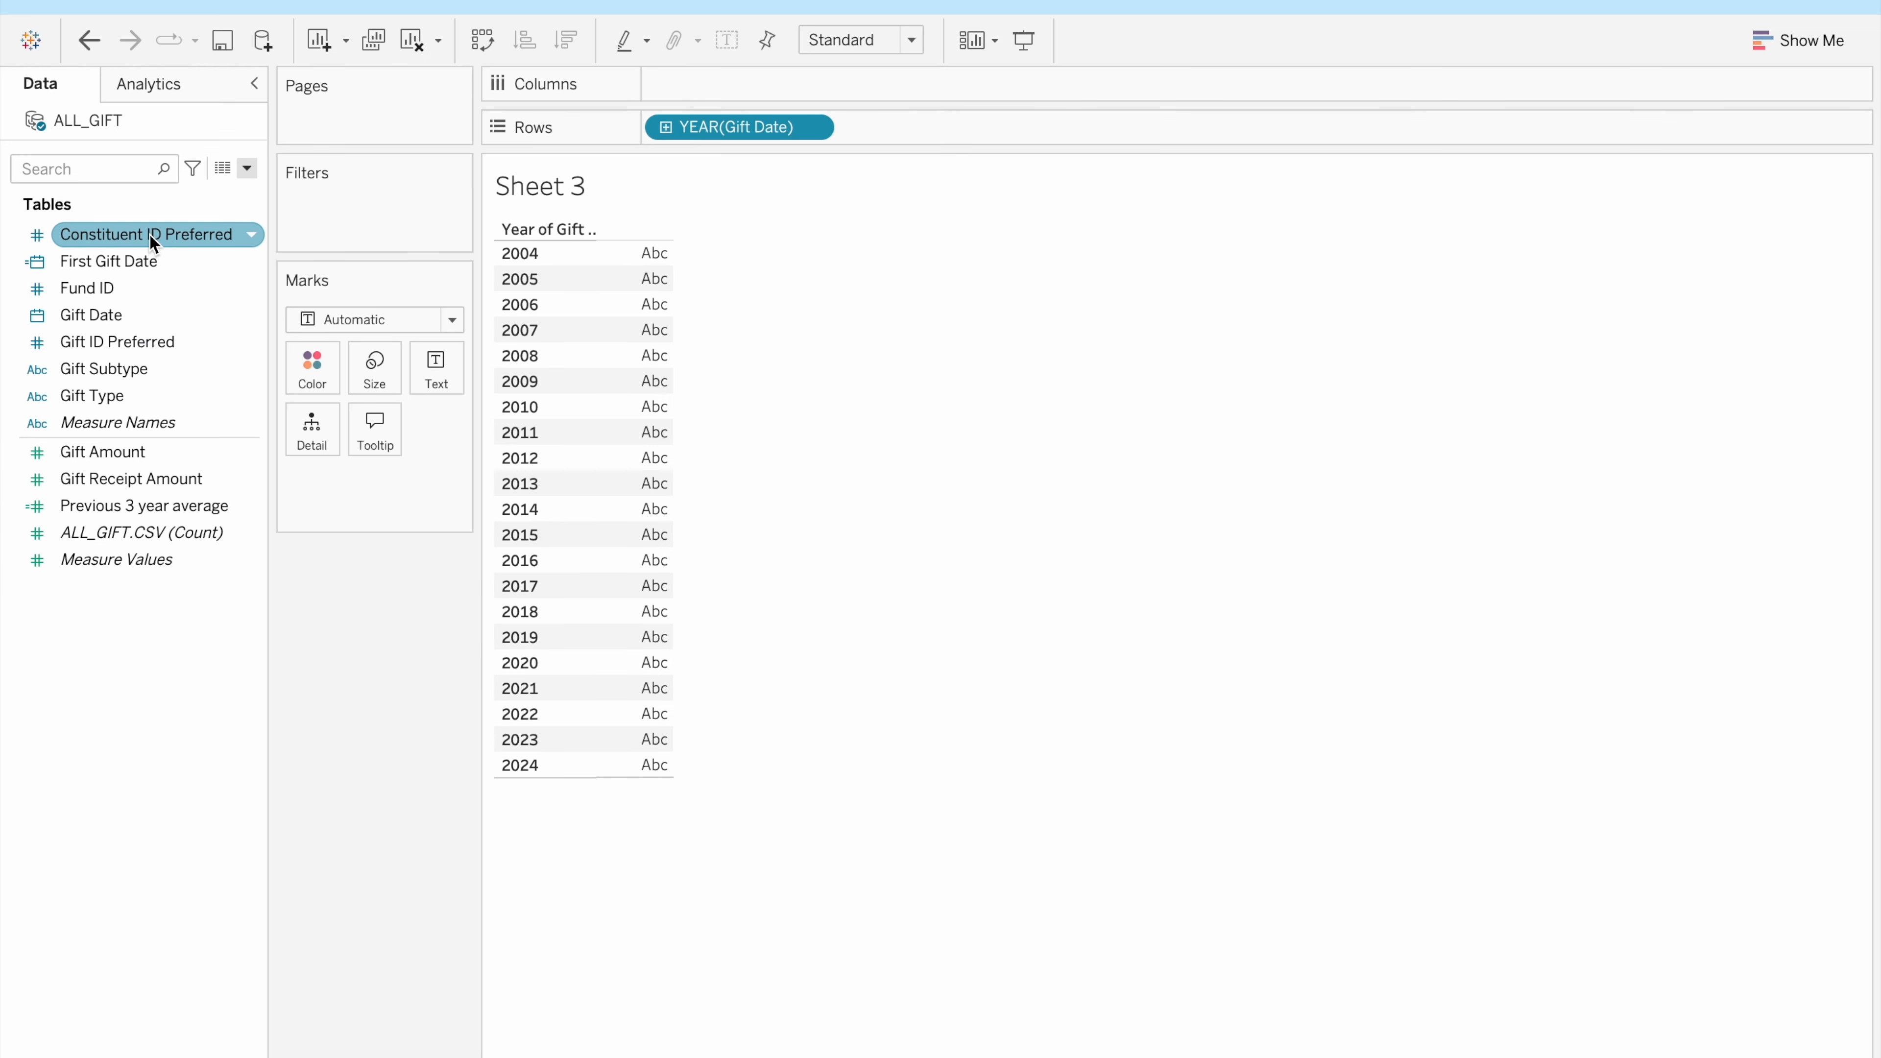
click(812, 129)
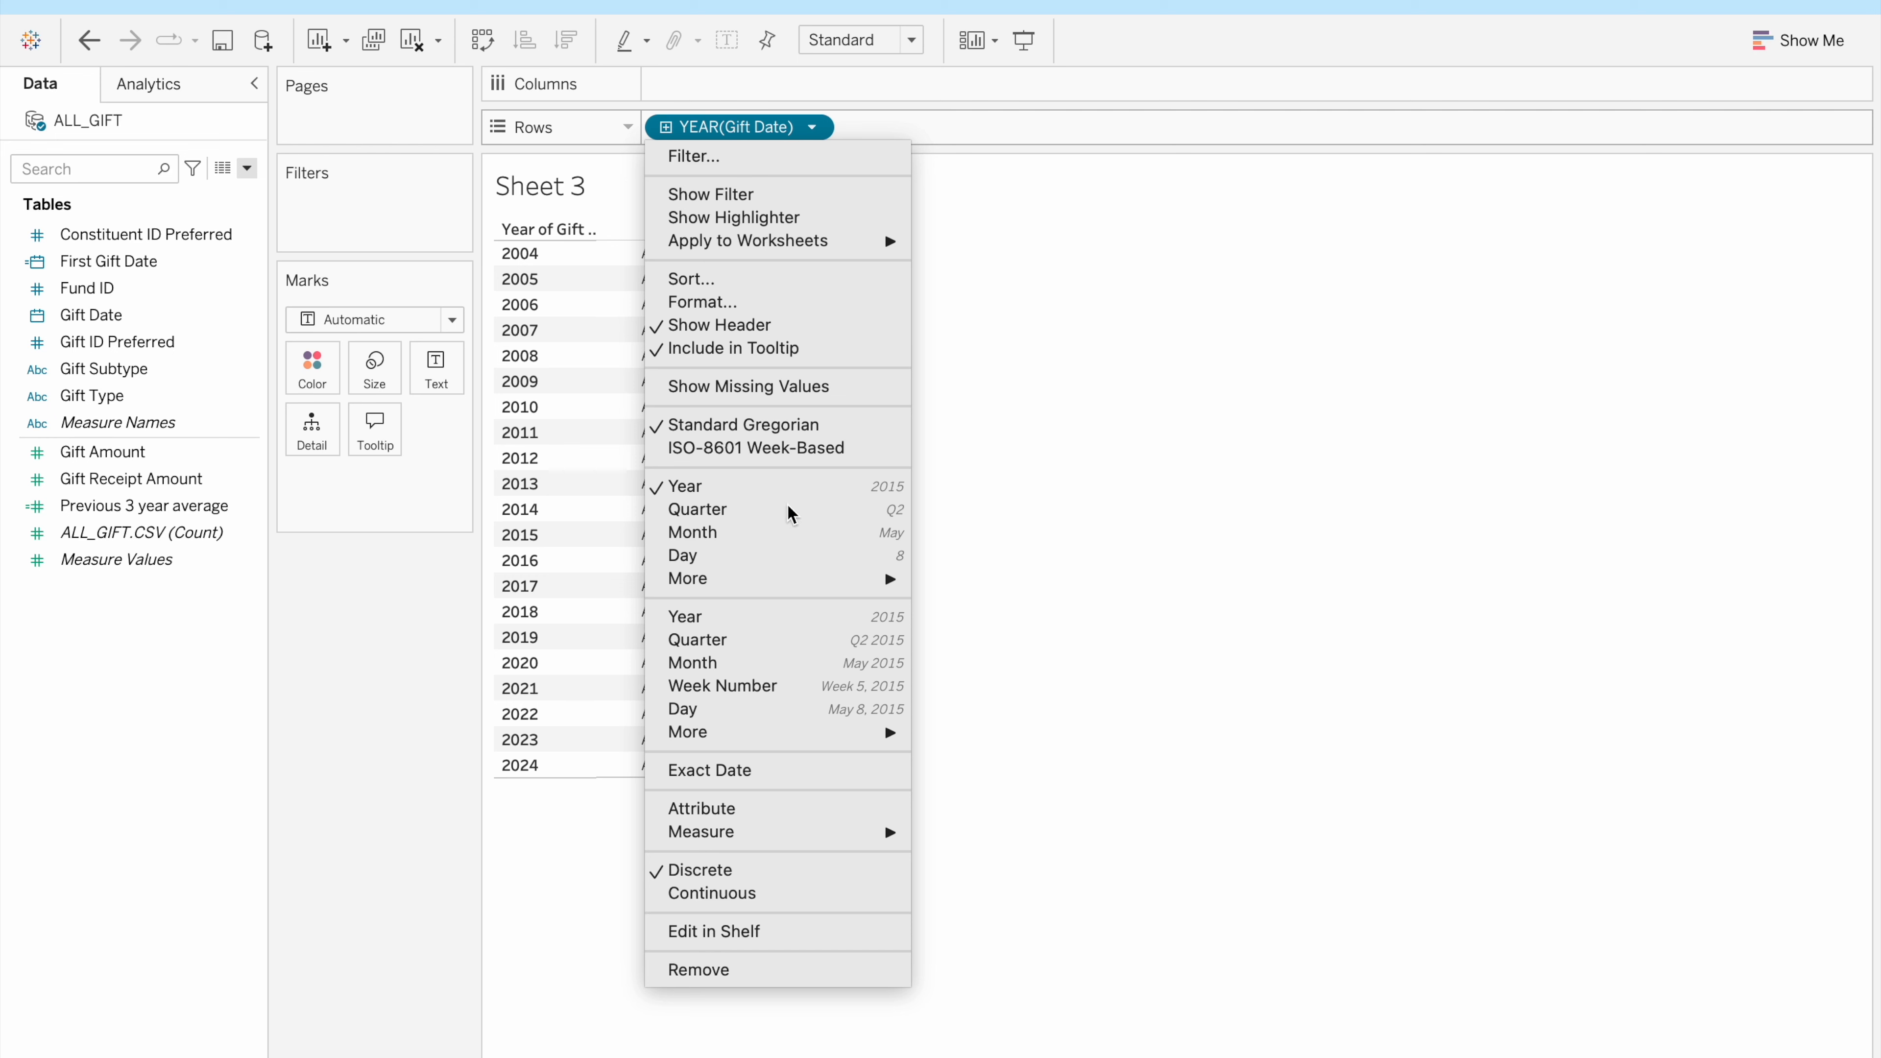
click(779, 977)
Put the year of First Gift Date on Rows and the discrete month of Gift Date on Columns
drag(104, 267, 750, 123)
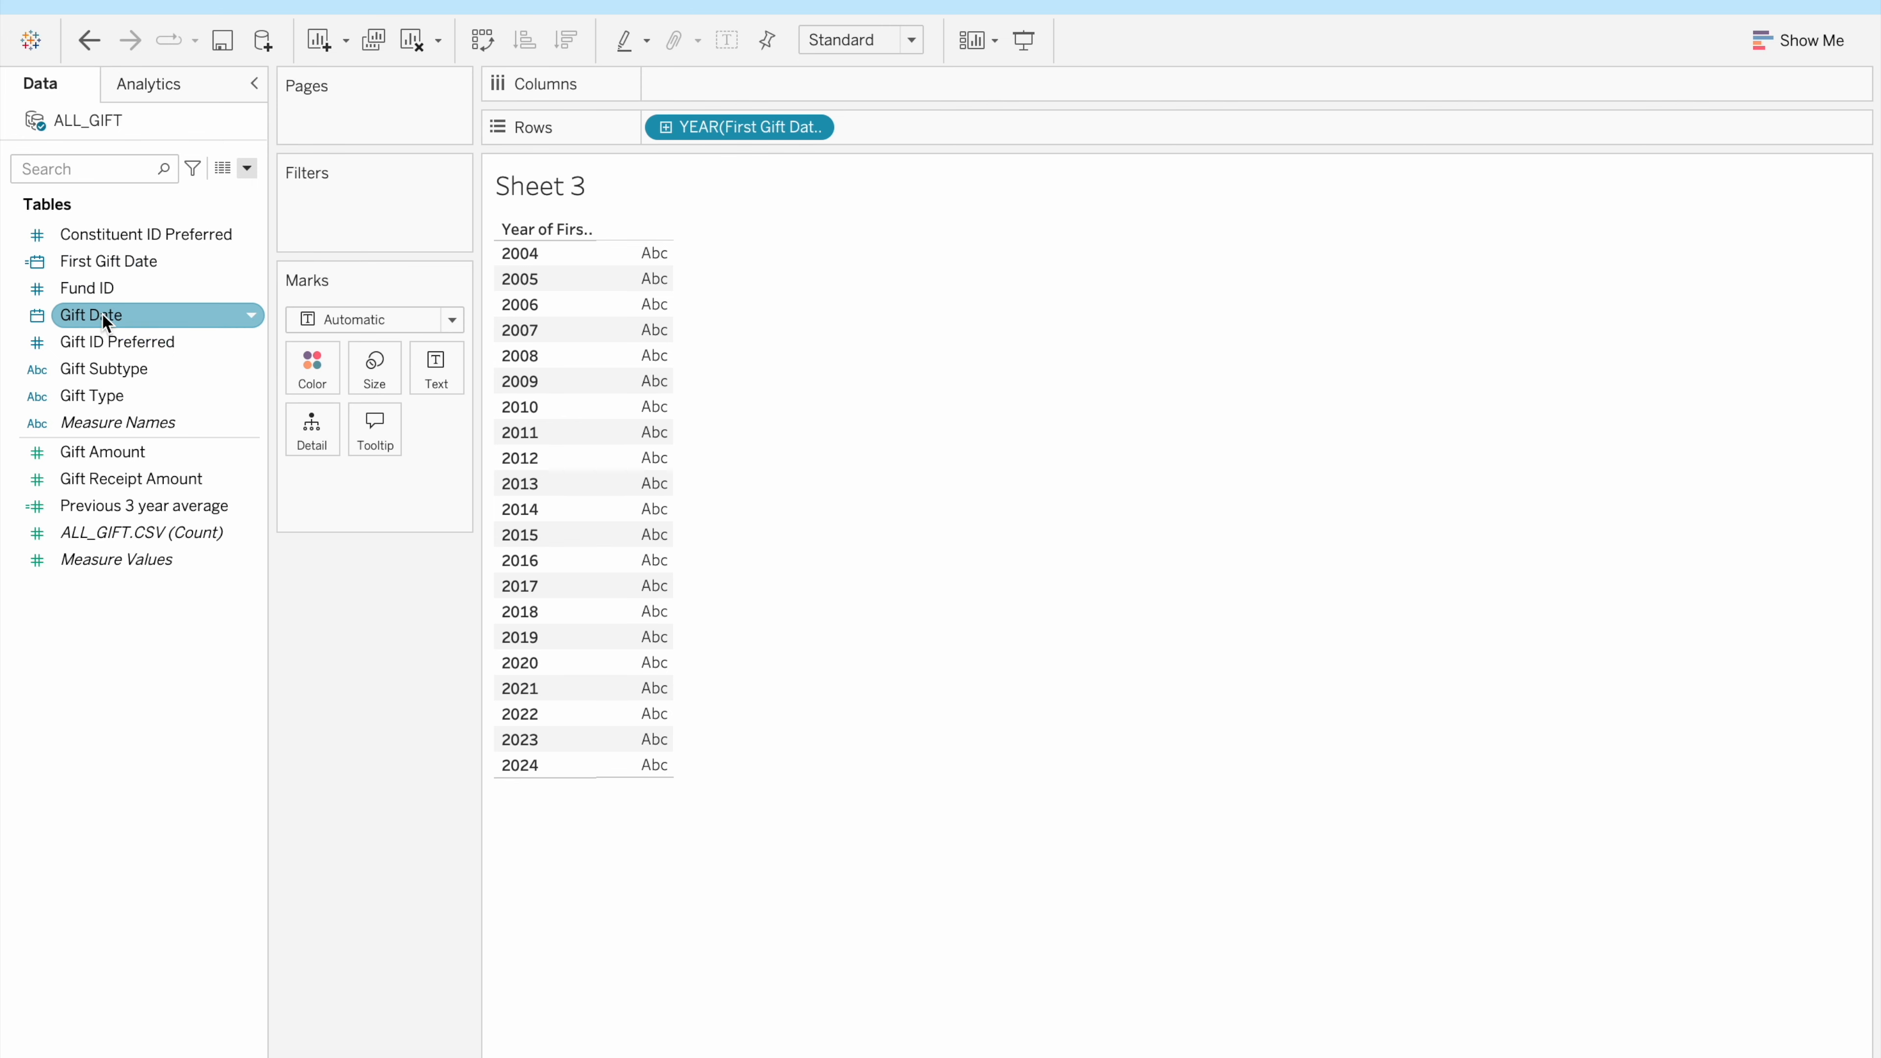
mouse_move(98, 315)
mouse_down()
mouse_move(770, 69)
mouse_move(756, 91)
mouse_up()
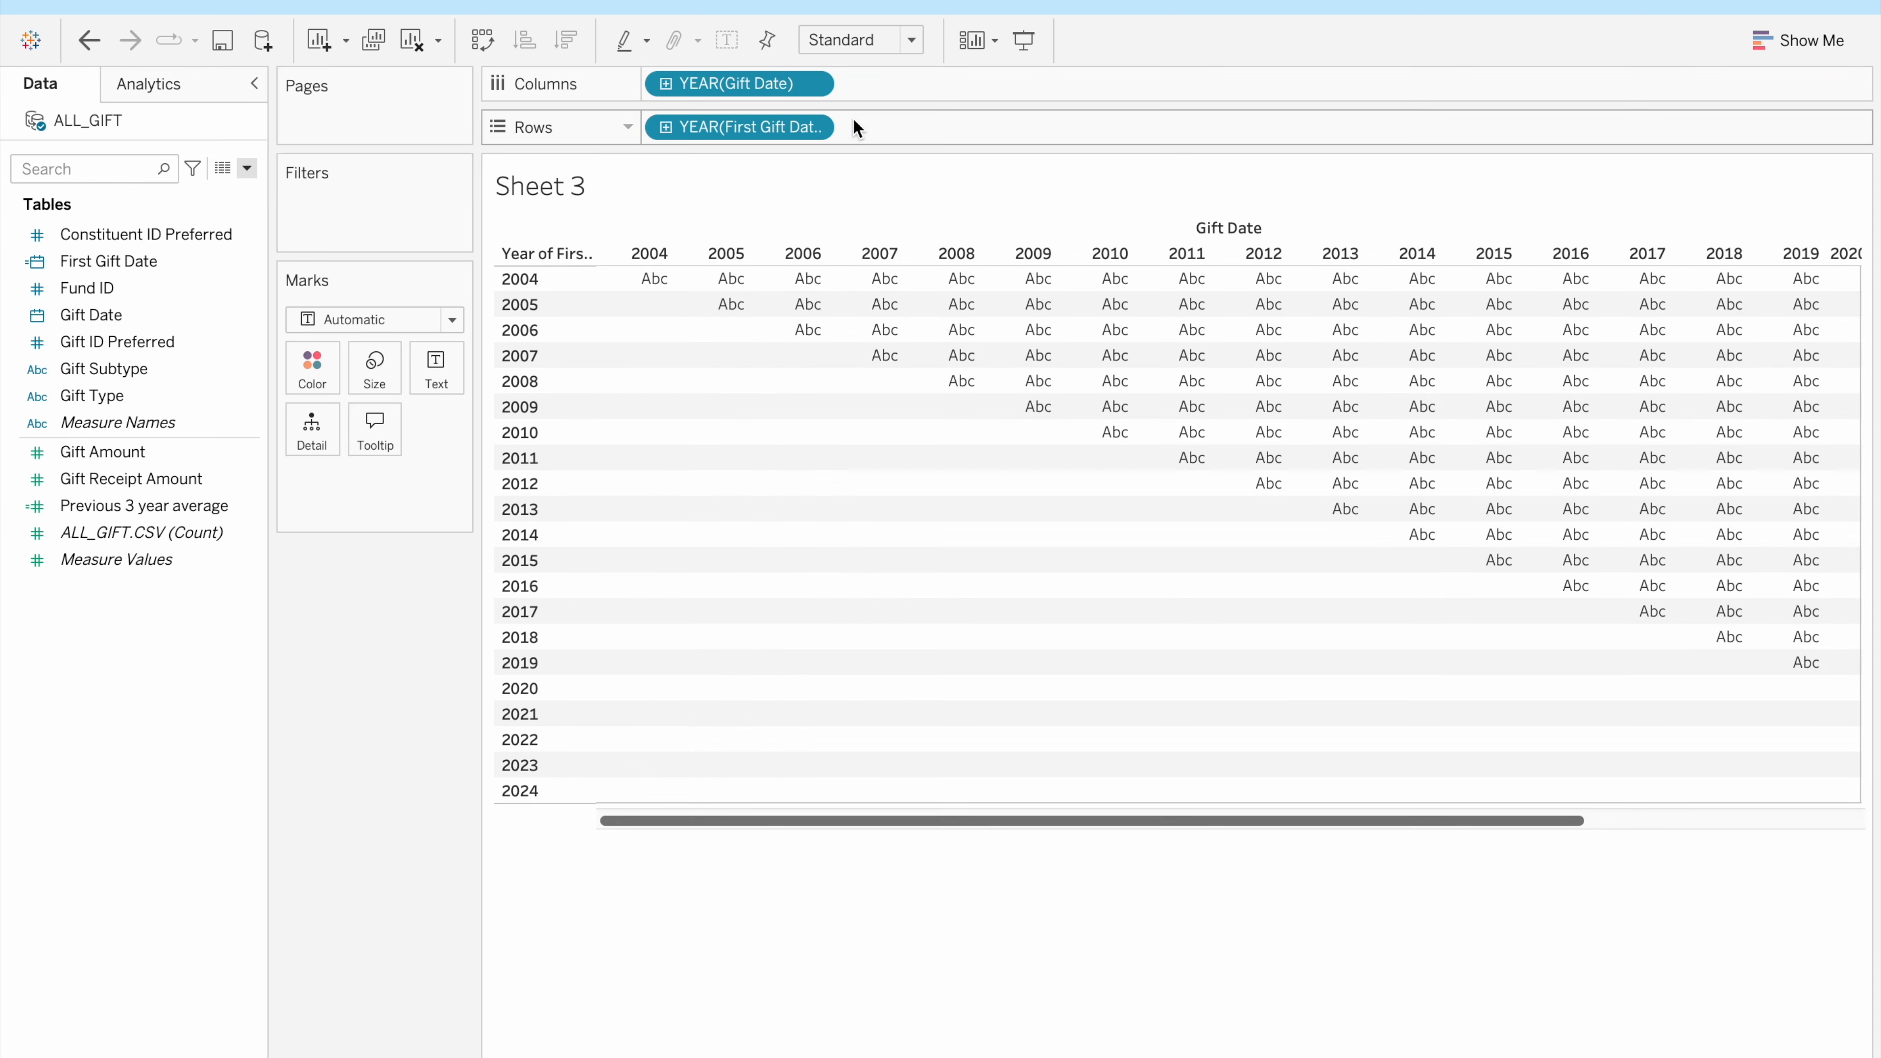
click(812, 84)
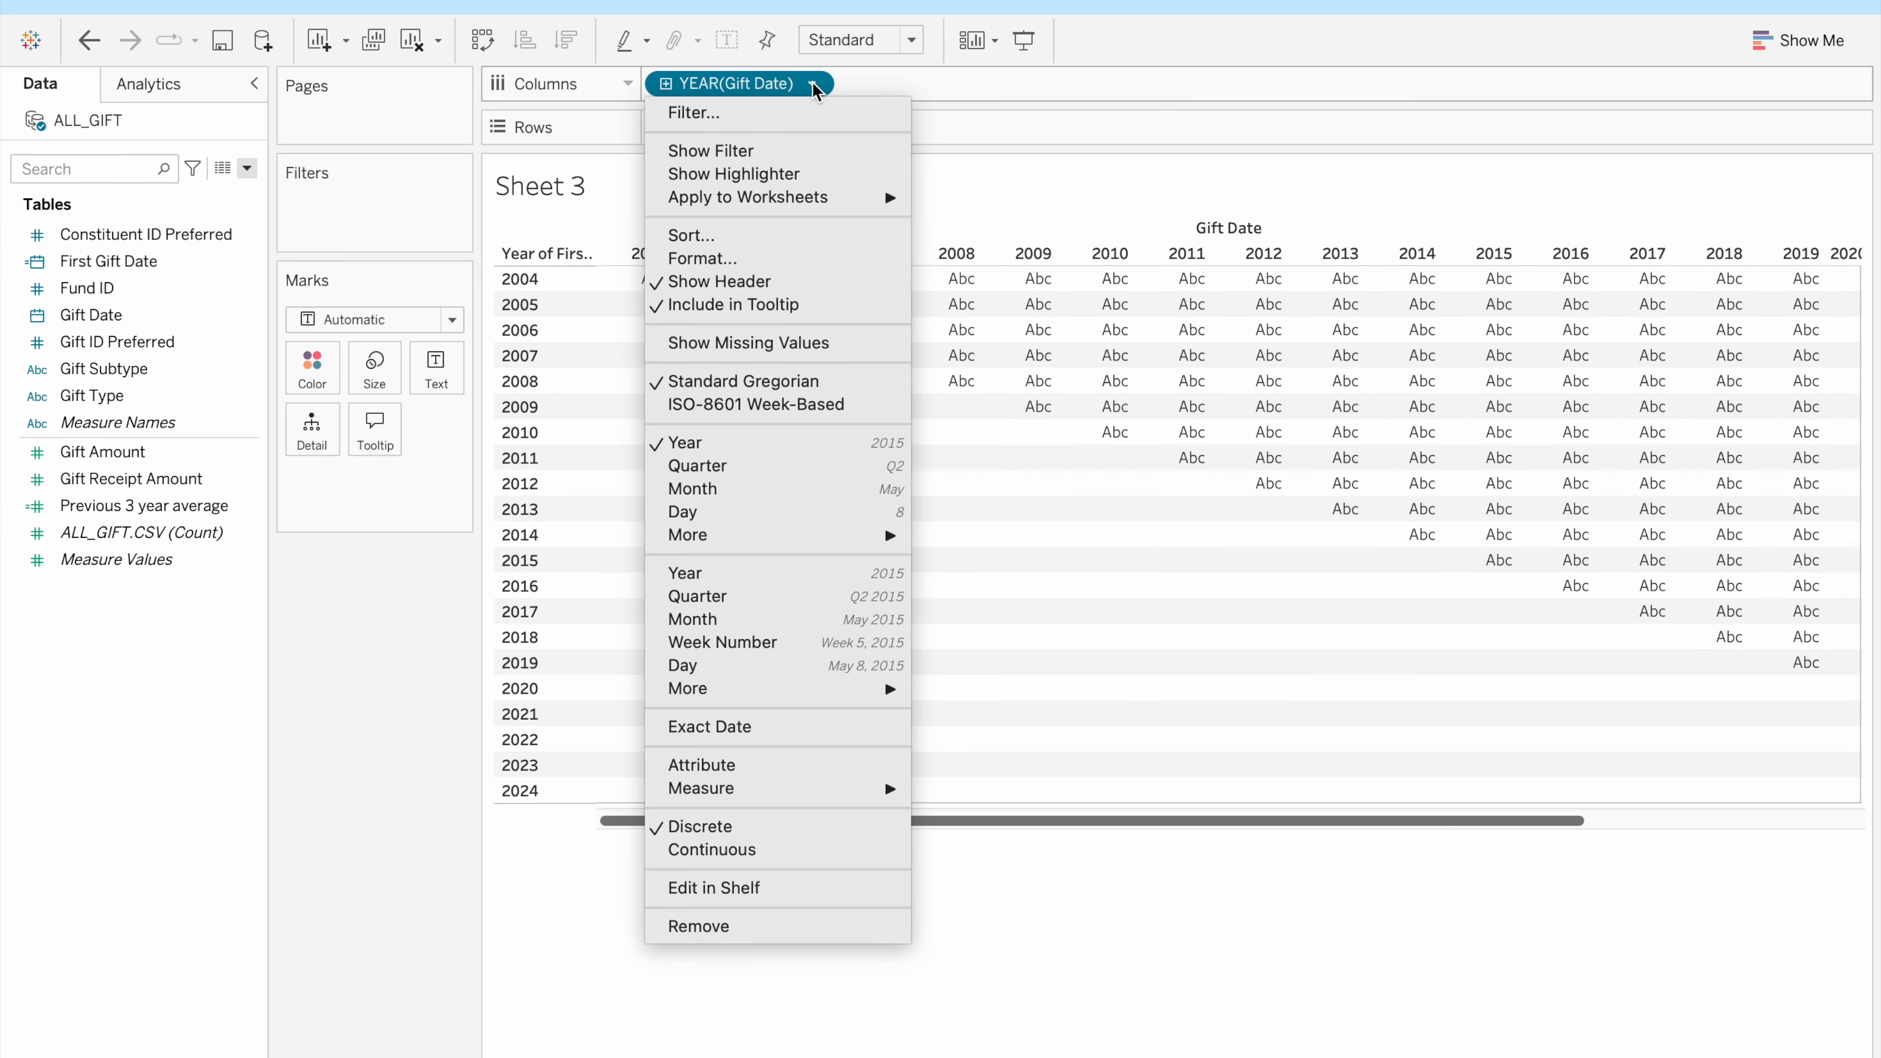
click(737, 489)
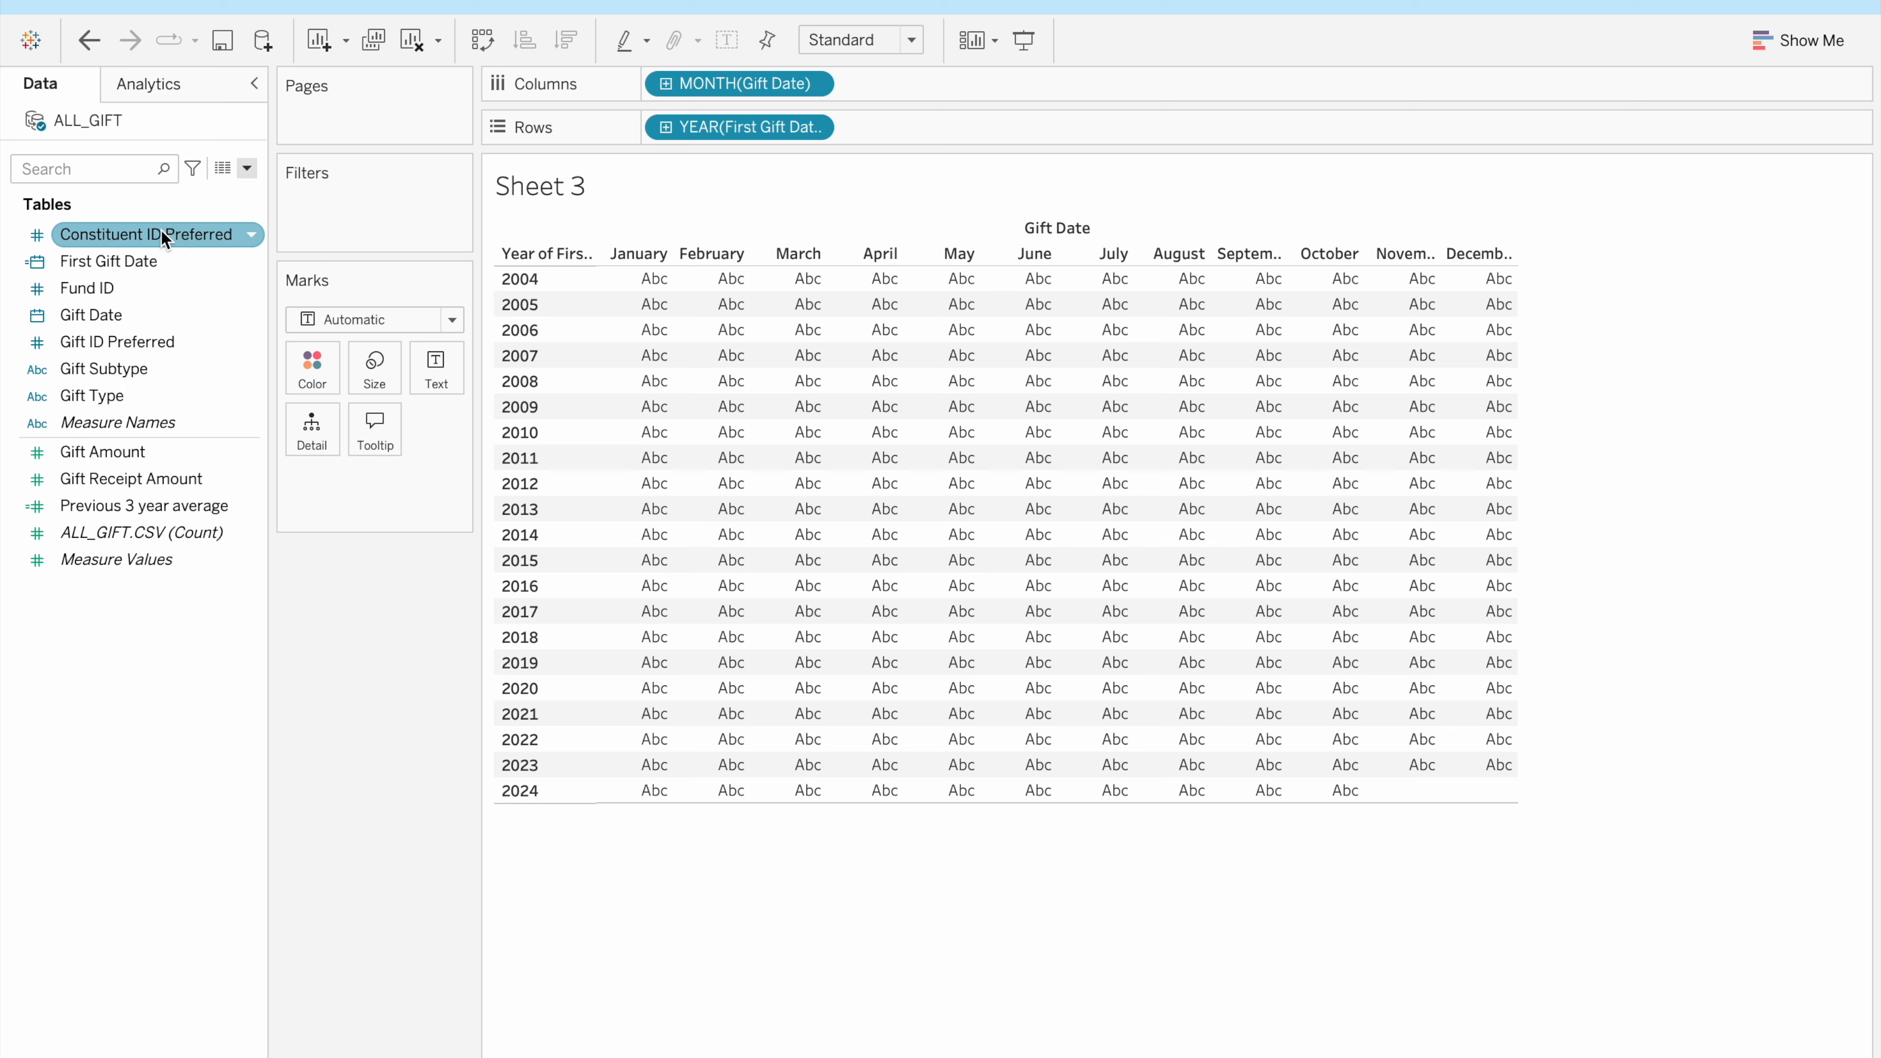
Show Constituent ID Preferred as the table text, aggregated as Count (Distinct)
drag(153, 229, 453, 368)
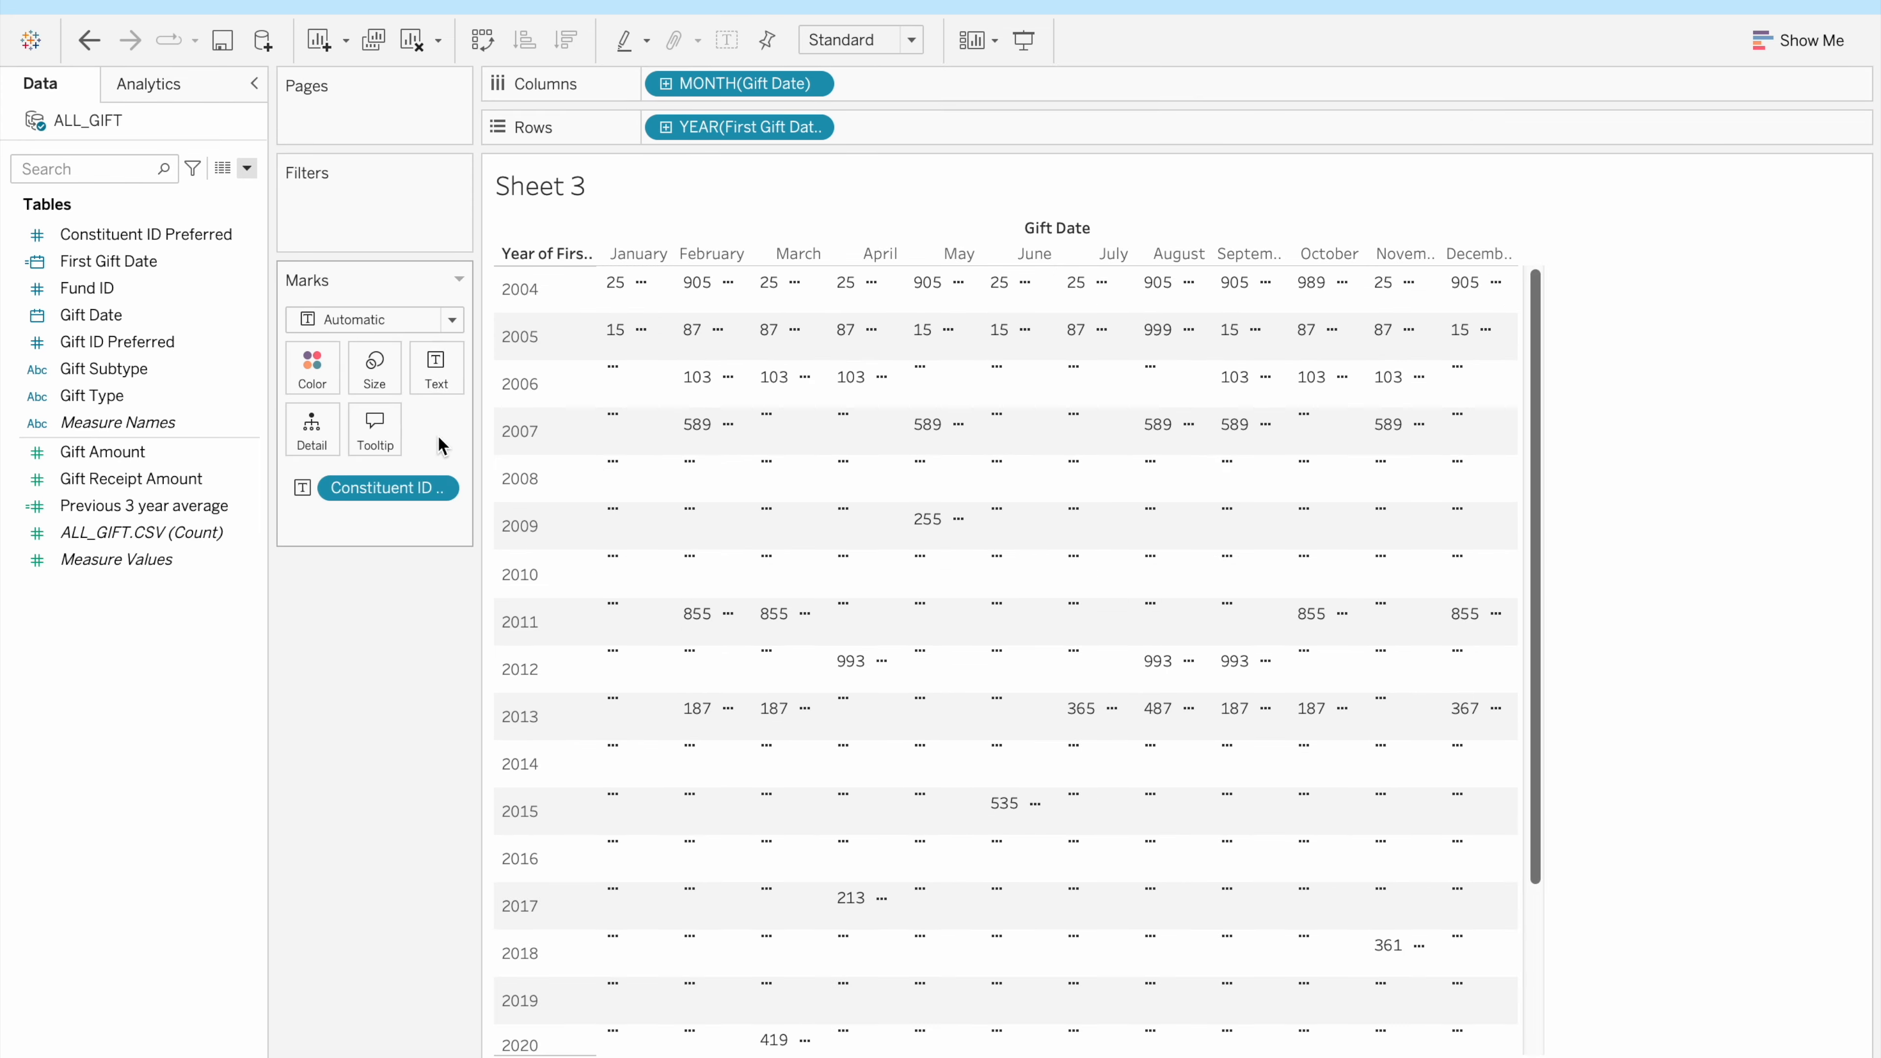
click(437, 488)
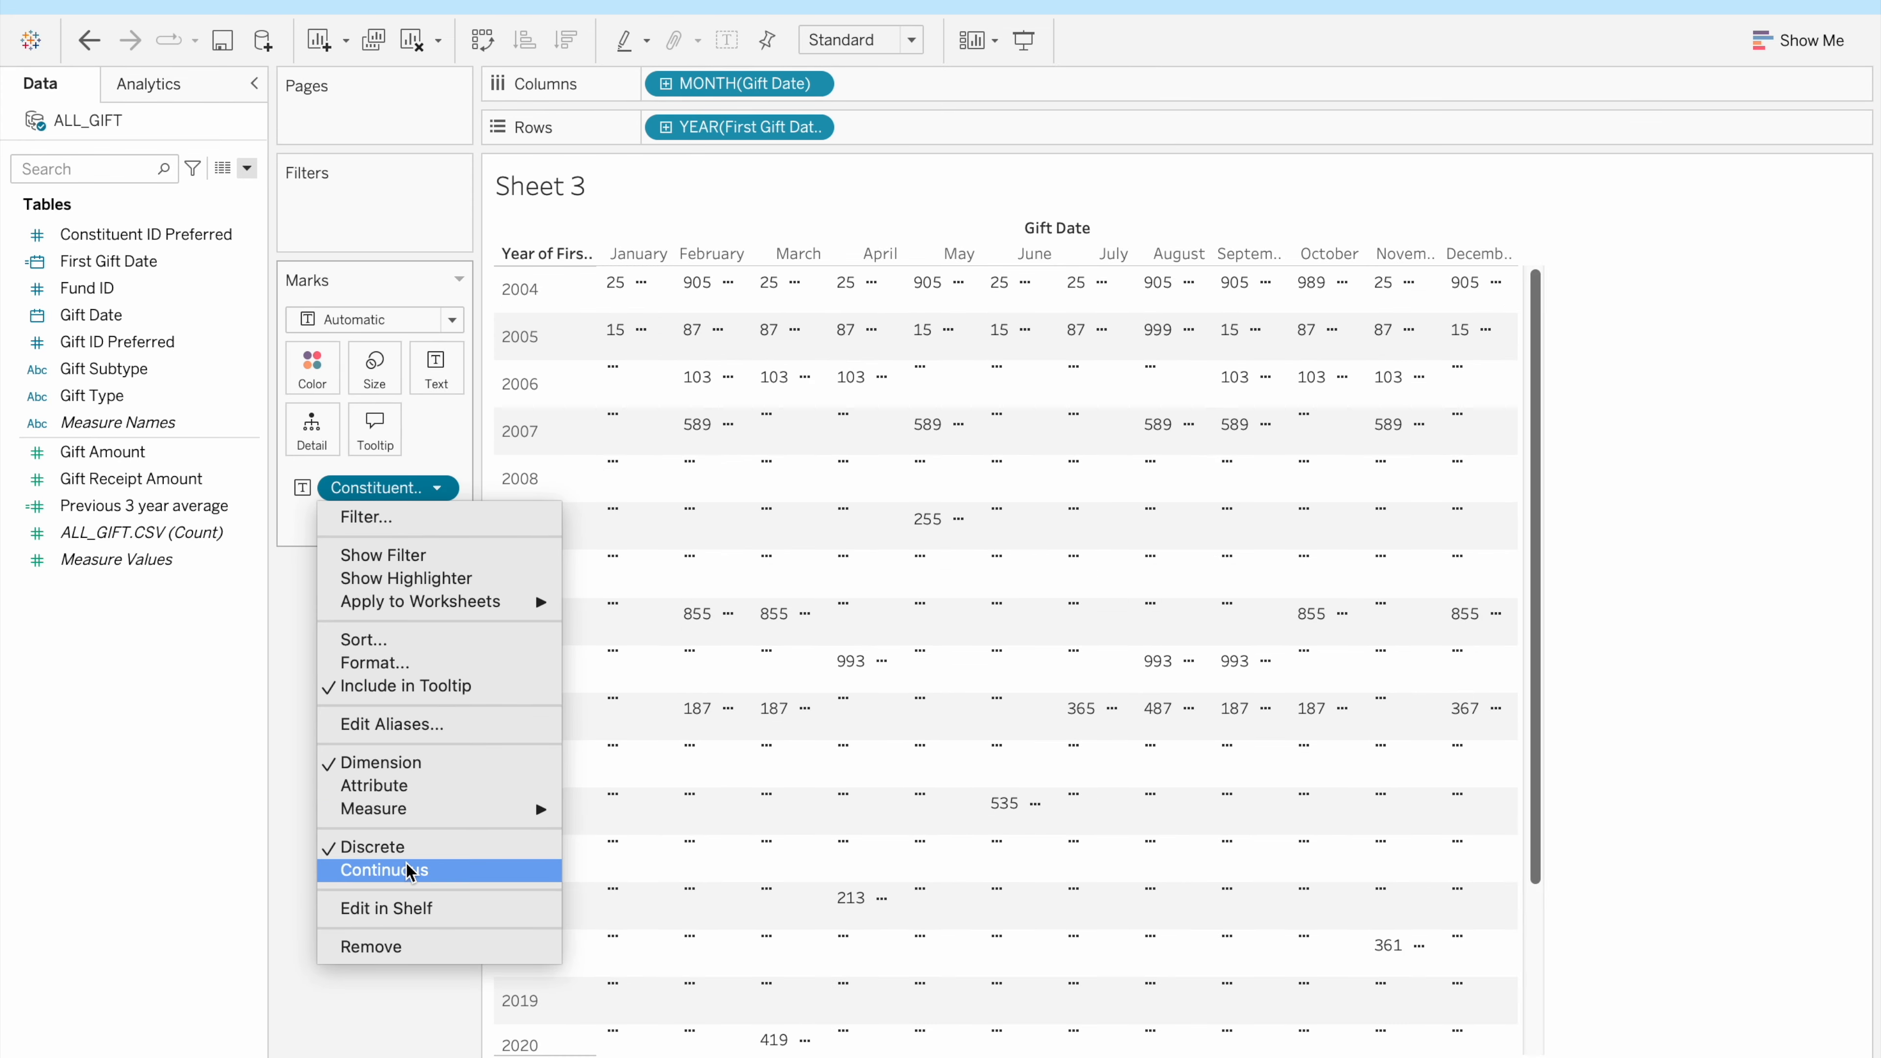
mouse_move(518, 808)
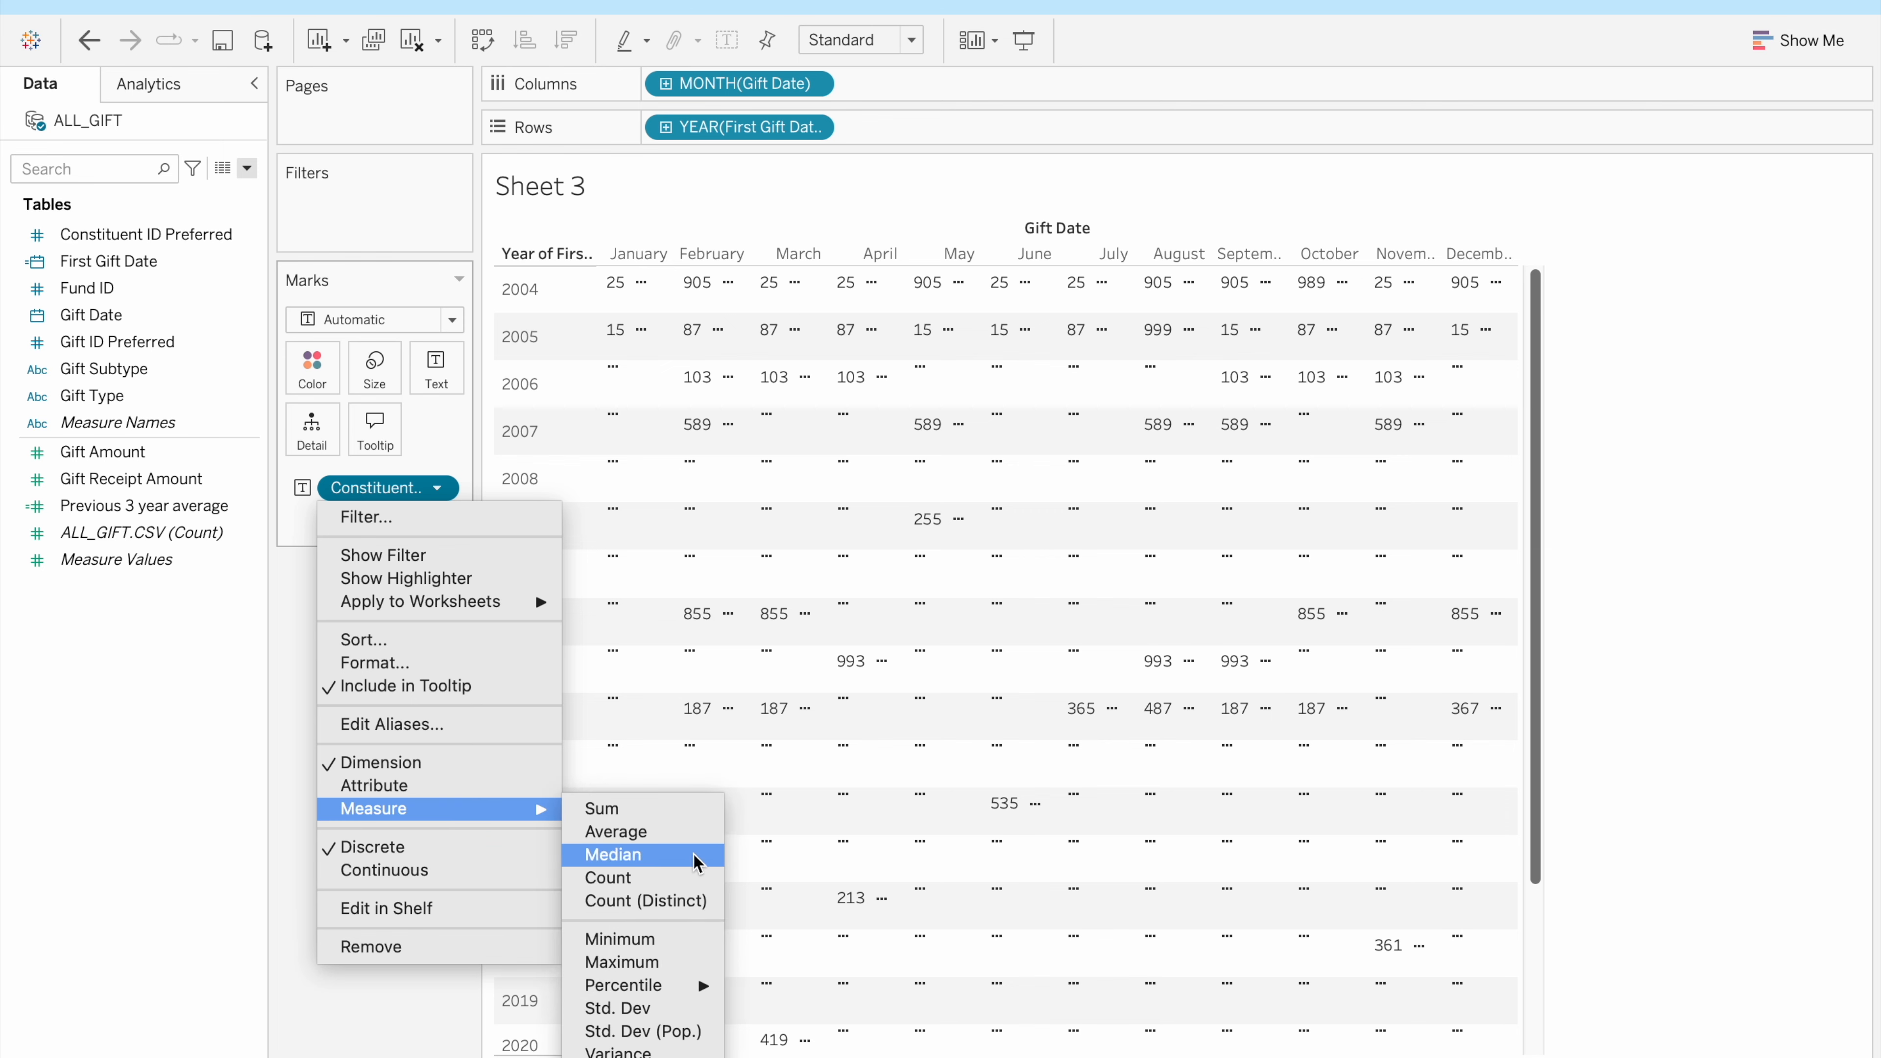
click(681, 902)
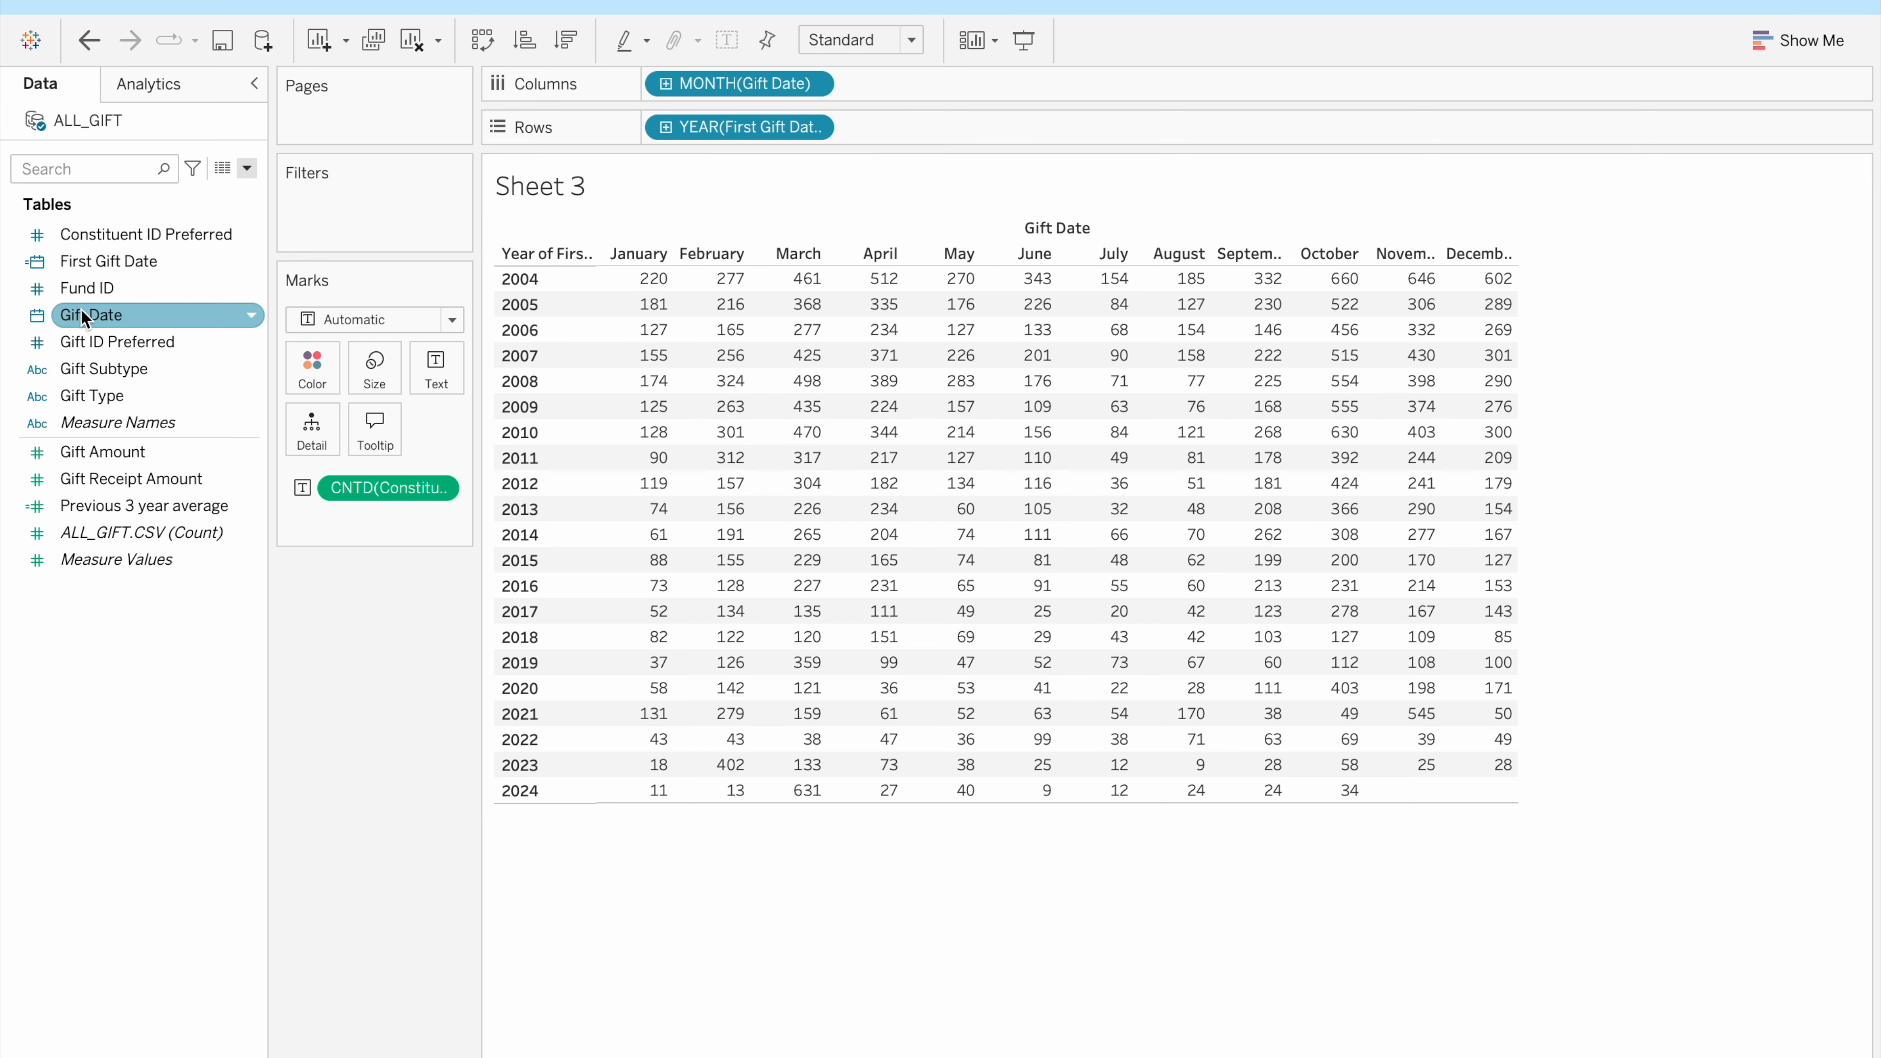
Filter First Gift Date by year, deselecting 2004 through 2013 so that only 2014 through 2024 remain
mouse_move(100, 260)
mouse_down()
mouse_move(454, 185)
mouse_move(391, 232)
mouse_up()
double_click(816, 399)
click(748, 311)
shift+click(742, 514)
click(711, 516)
click(817, 901)
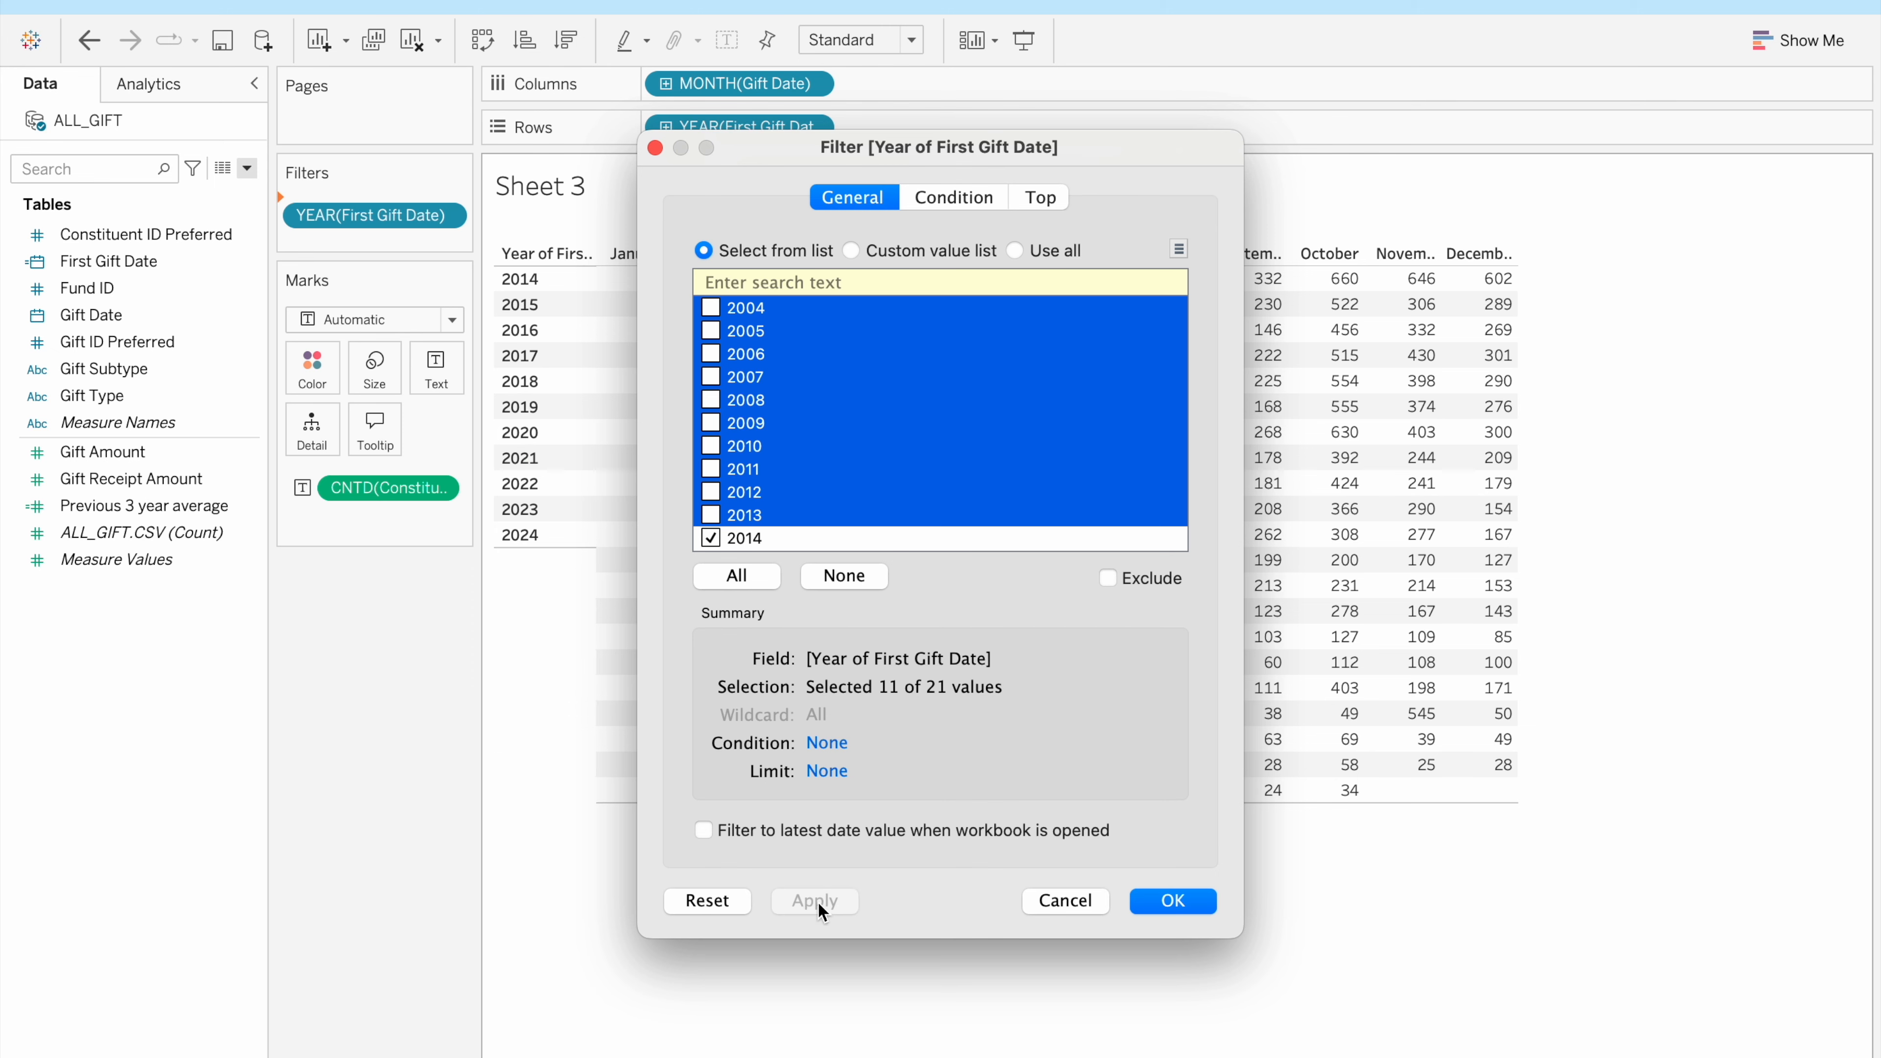
click(1173, 902)
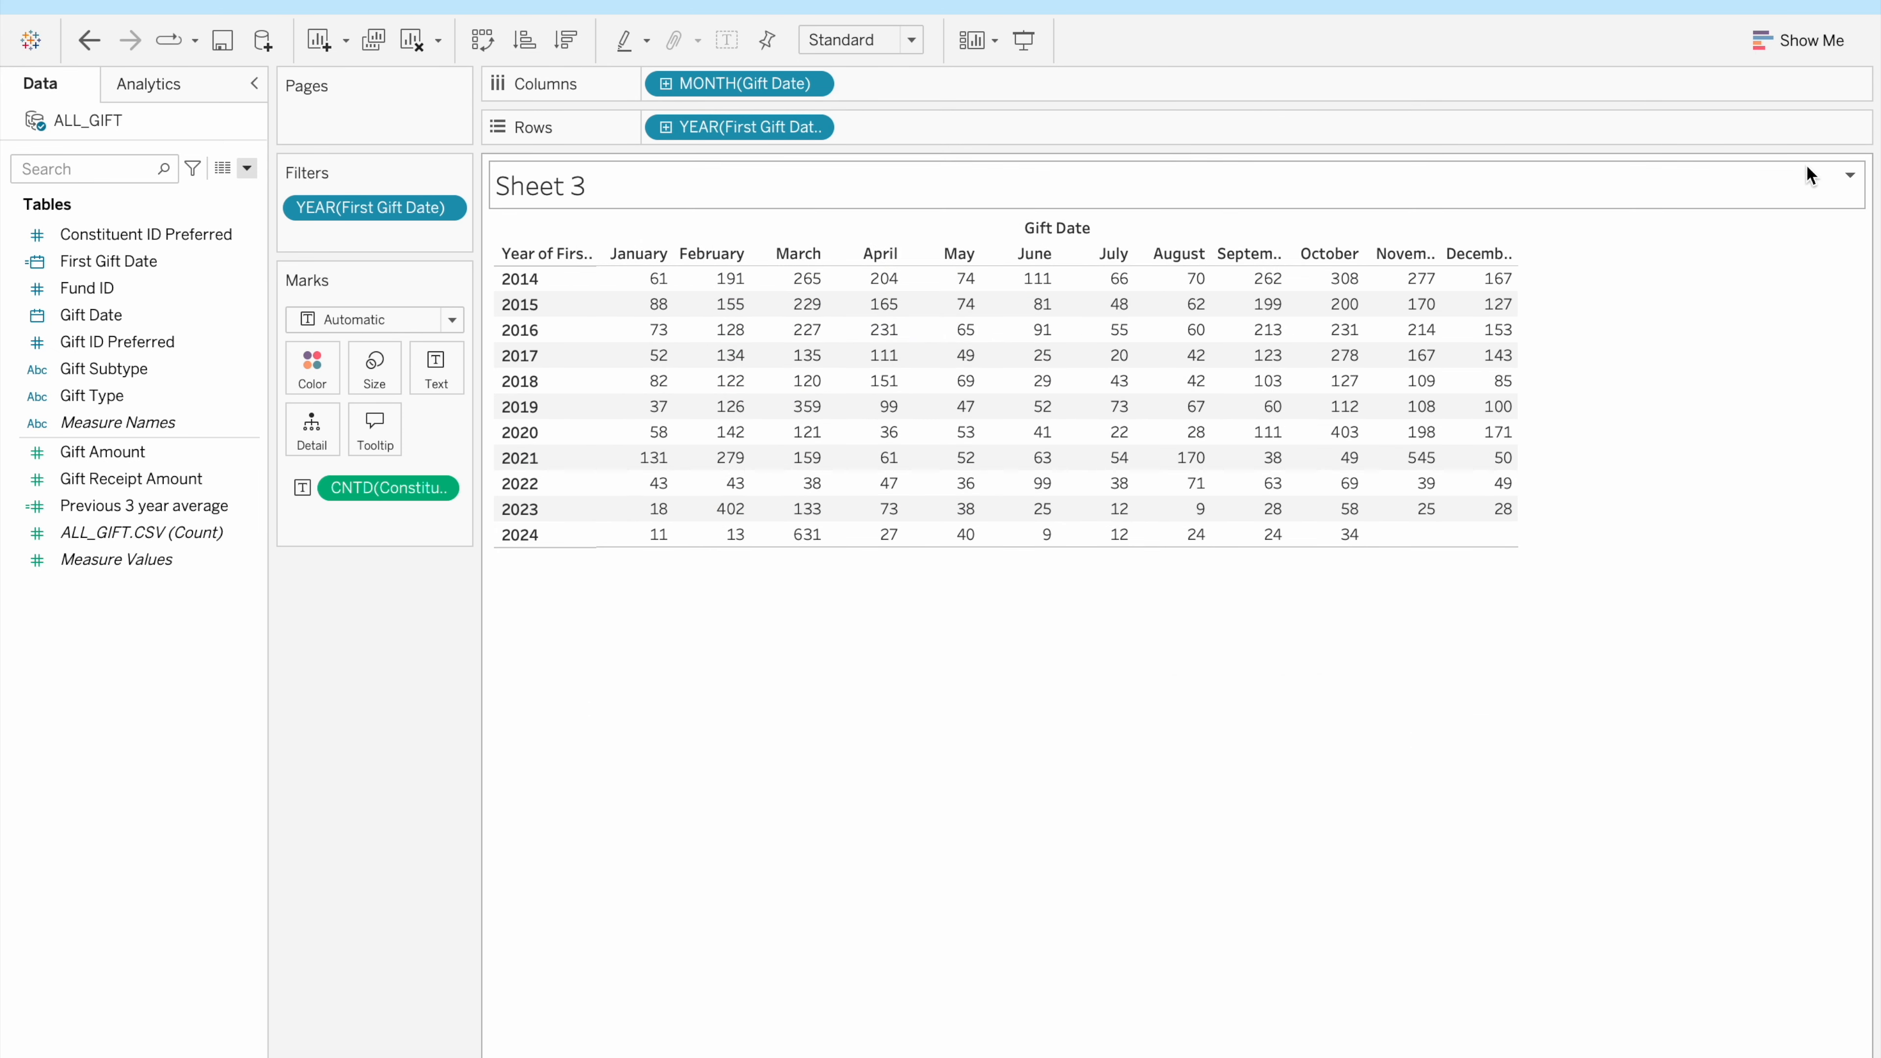
Convert the table into a horizontal bar chart and swap rows and columns to make the bars vertical
click(1815, 43)
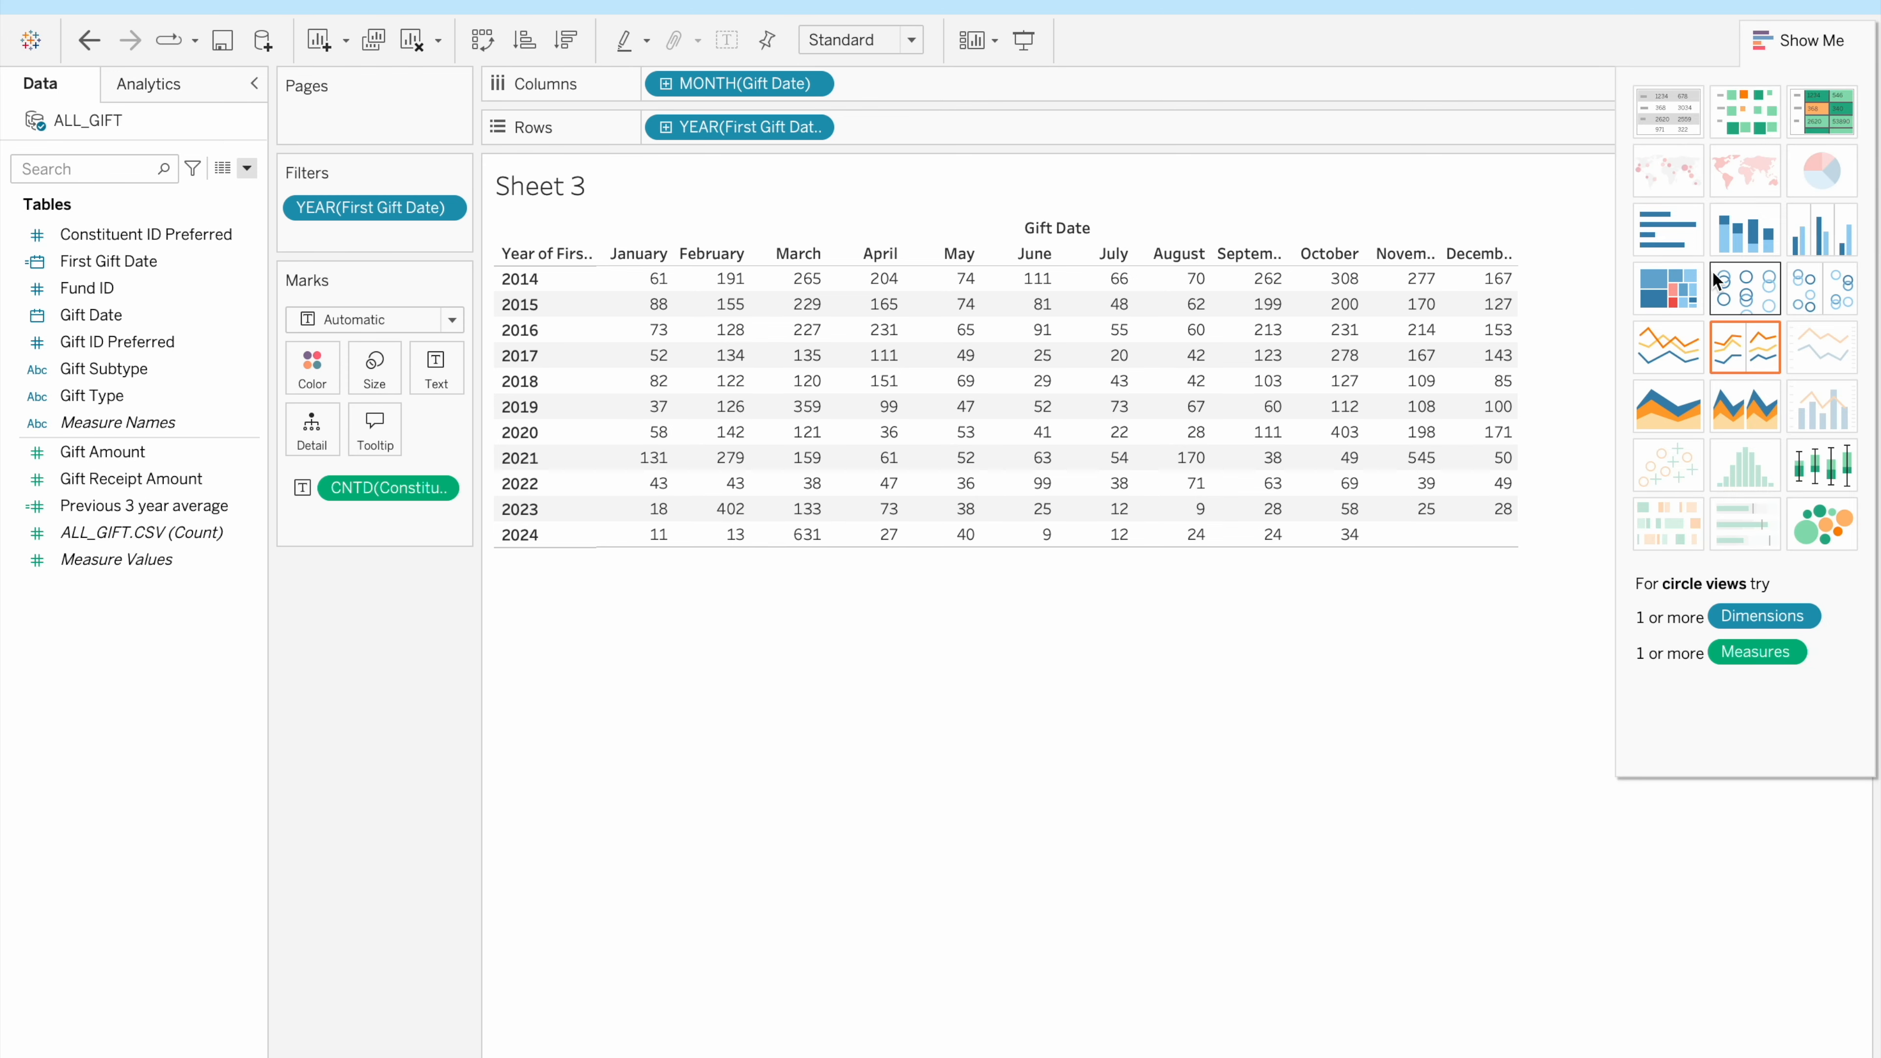
click(1669, 229)
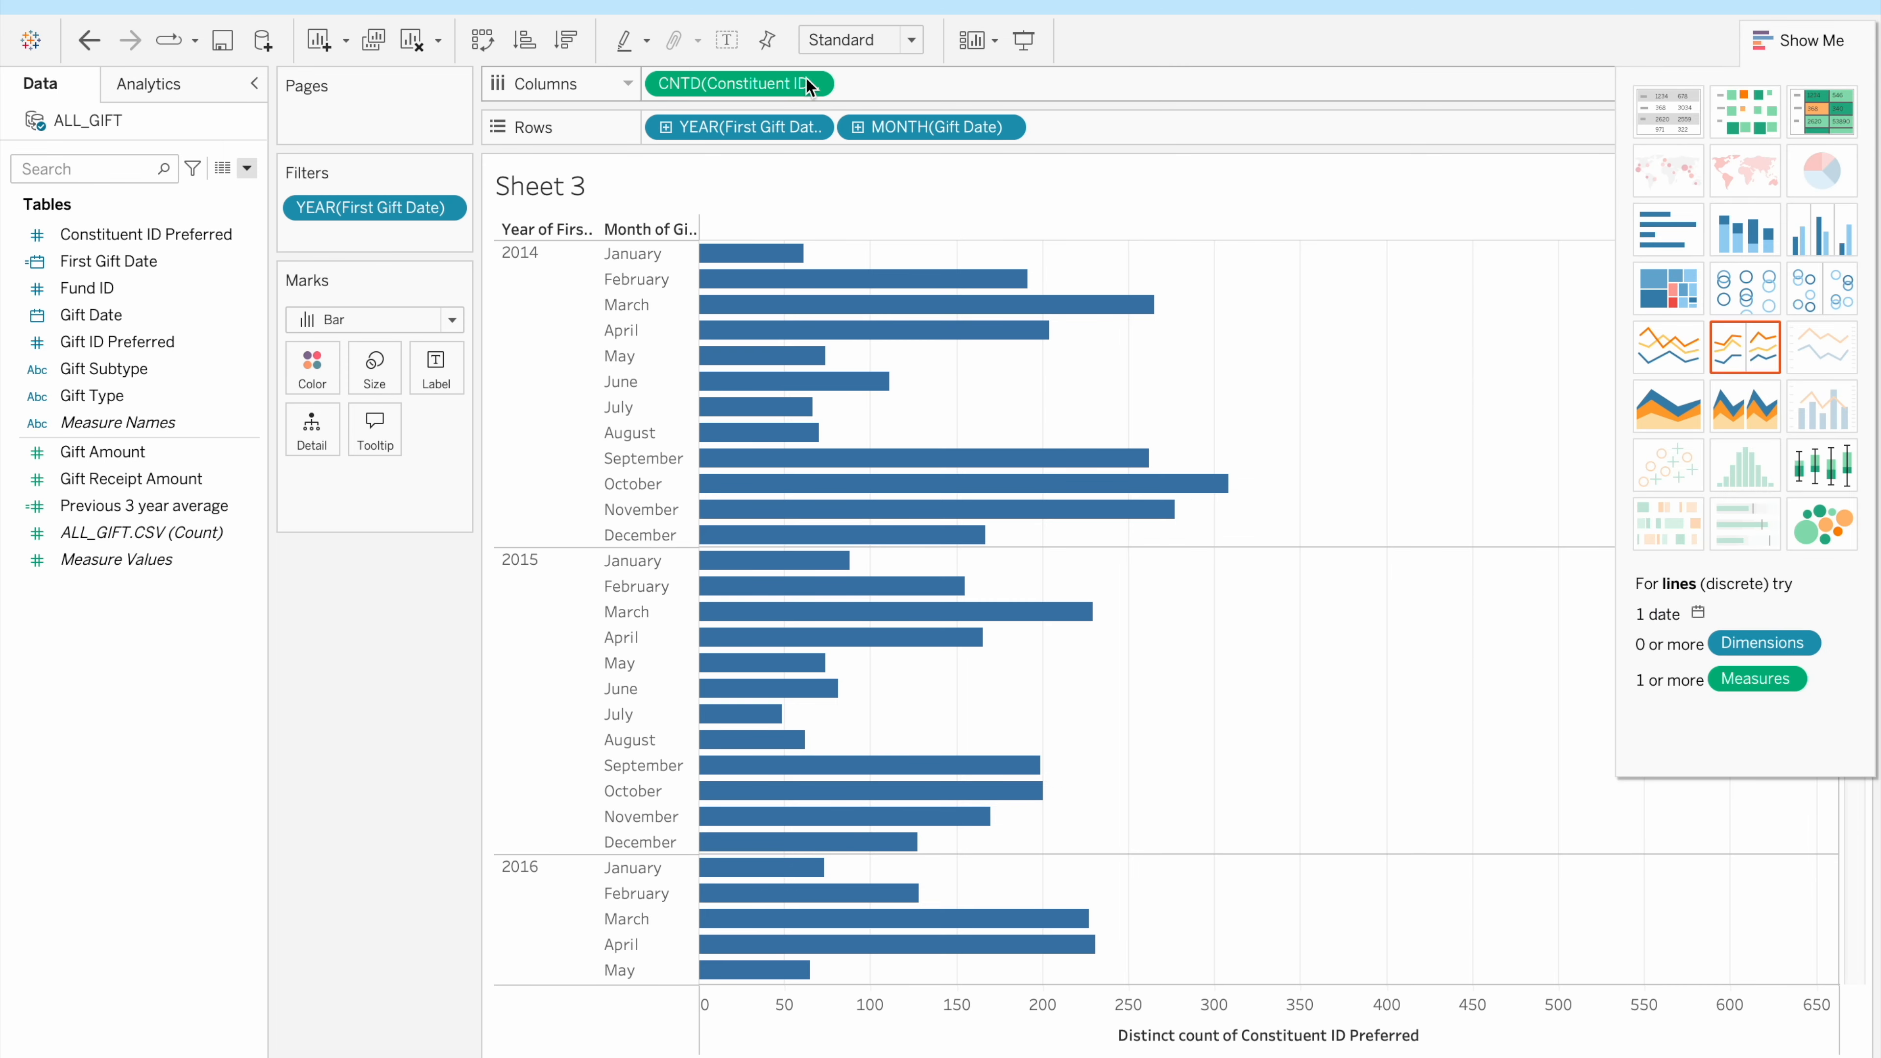
click(483, 41)
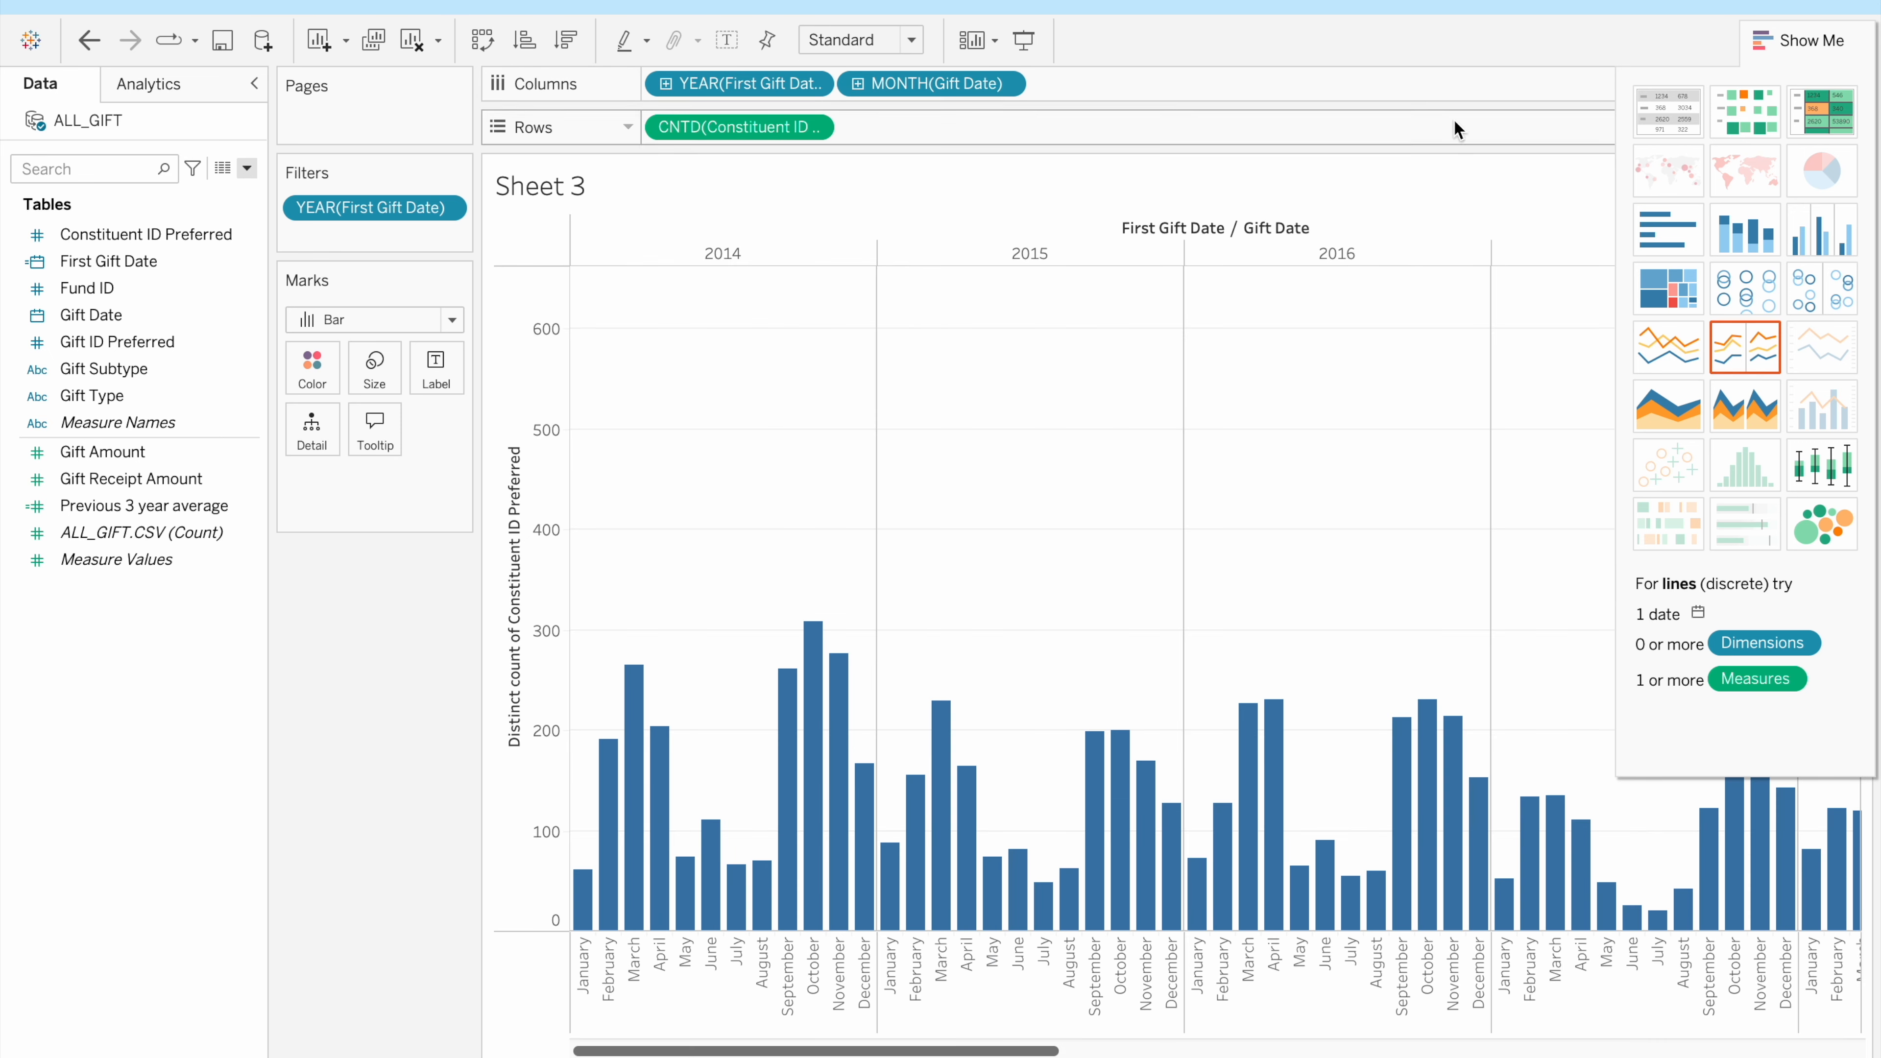
click(1799, 40)
Hide the first gift years 2014 through 2023 in the chart, leaving only 2024
click(585, 252)
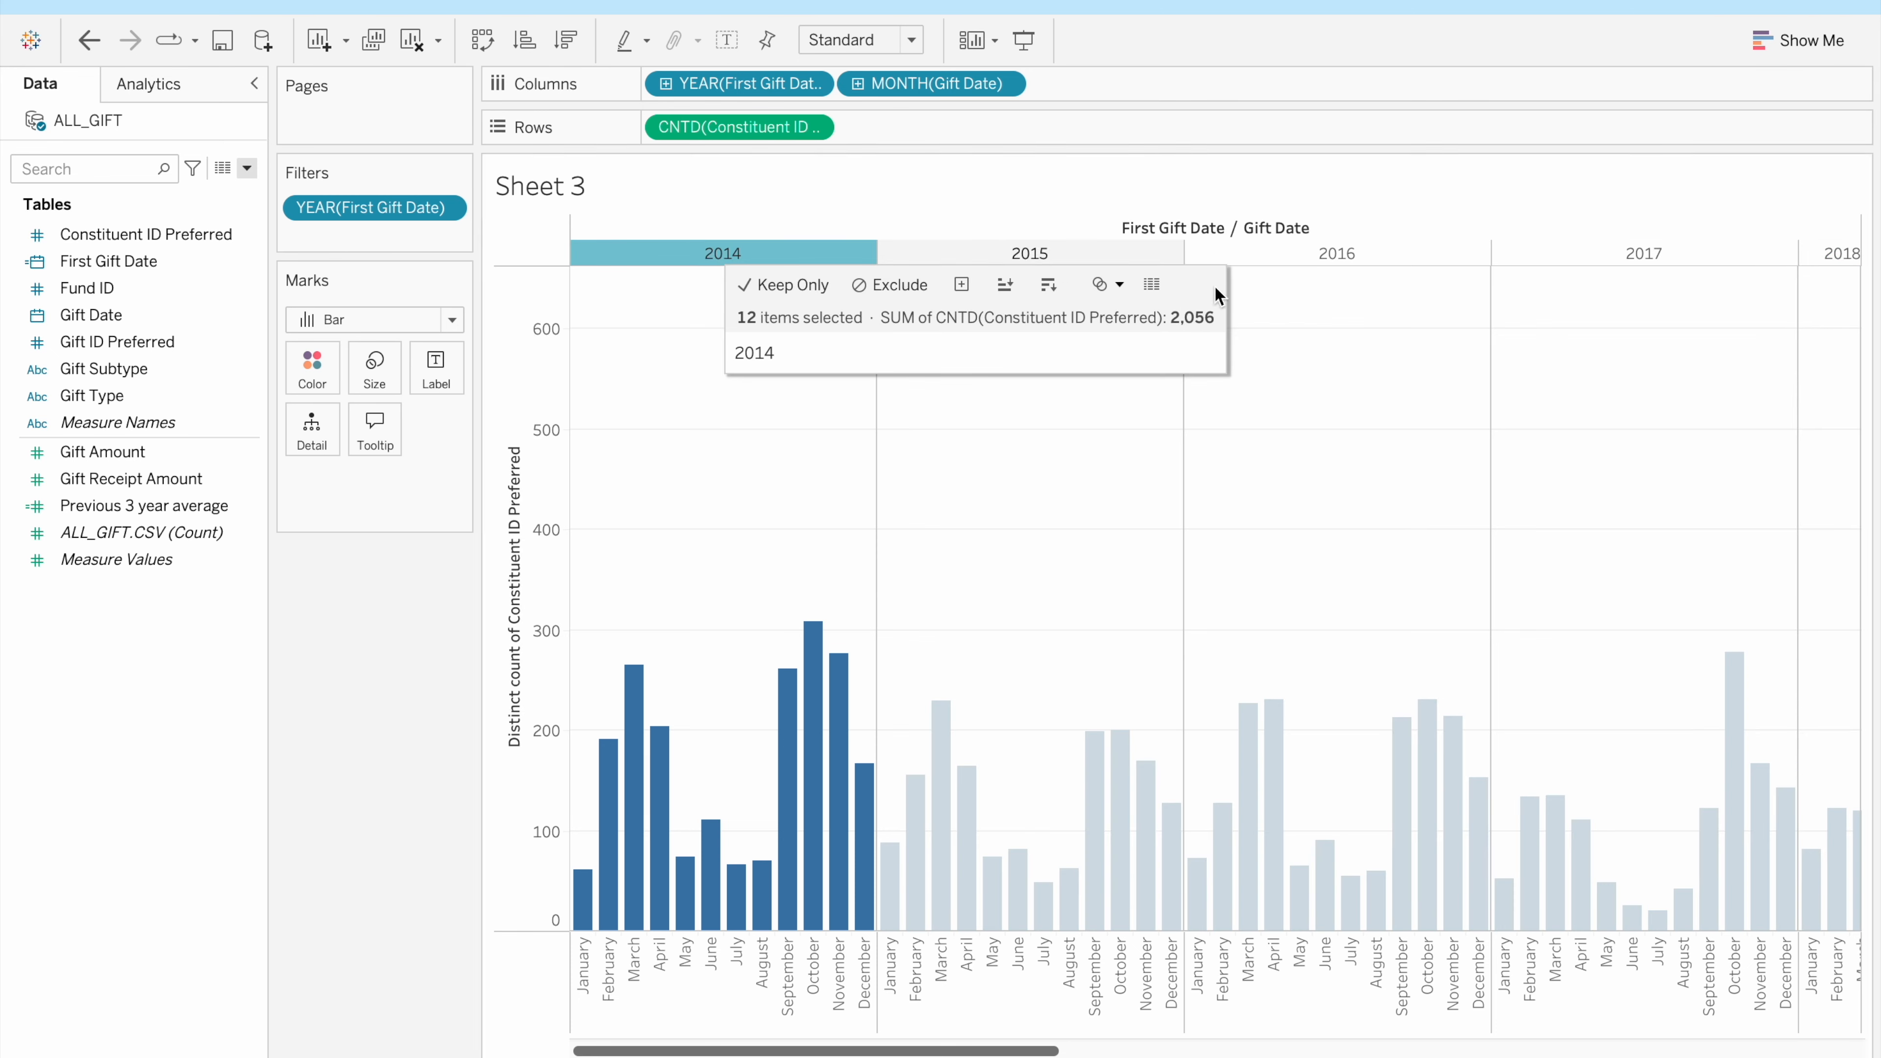
scroll(1382, 335, right, 15)
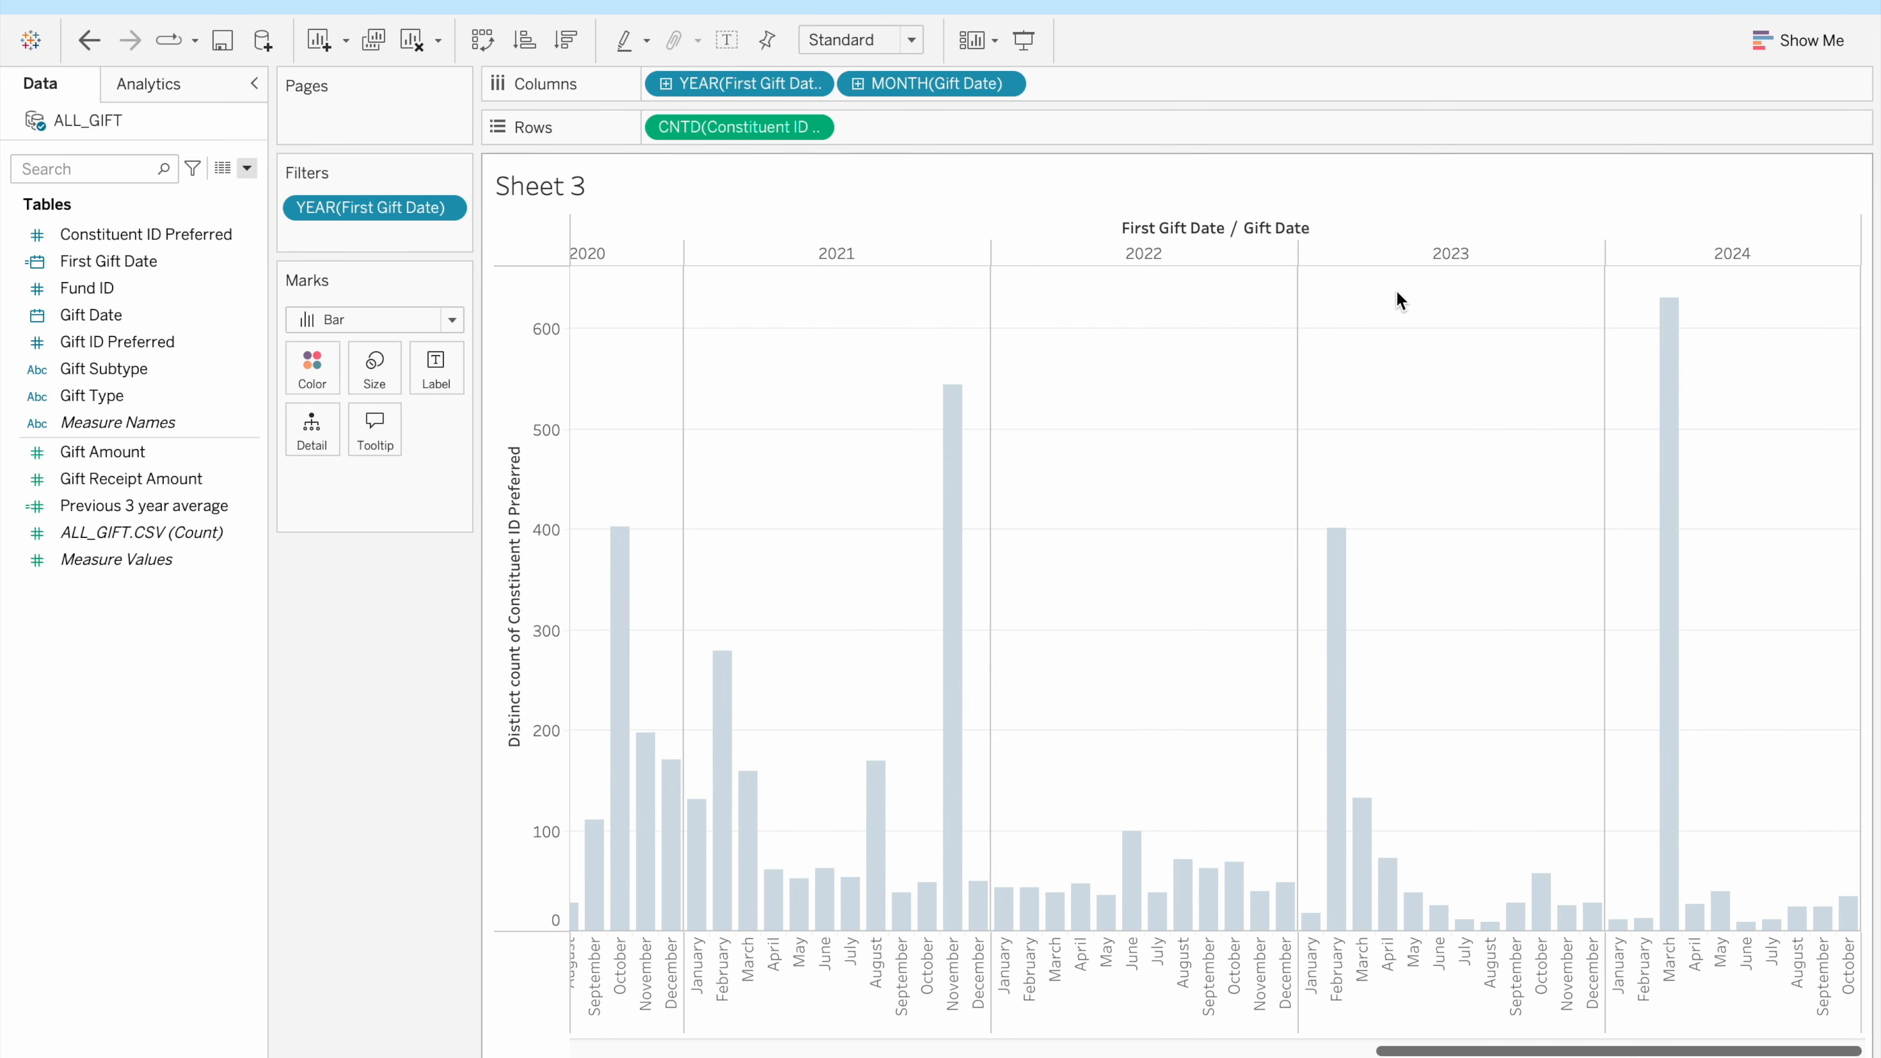
shift+click(1397, 265)
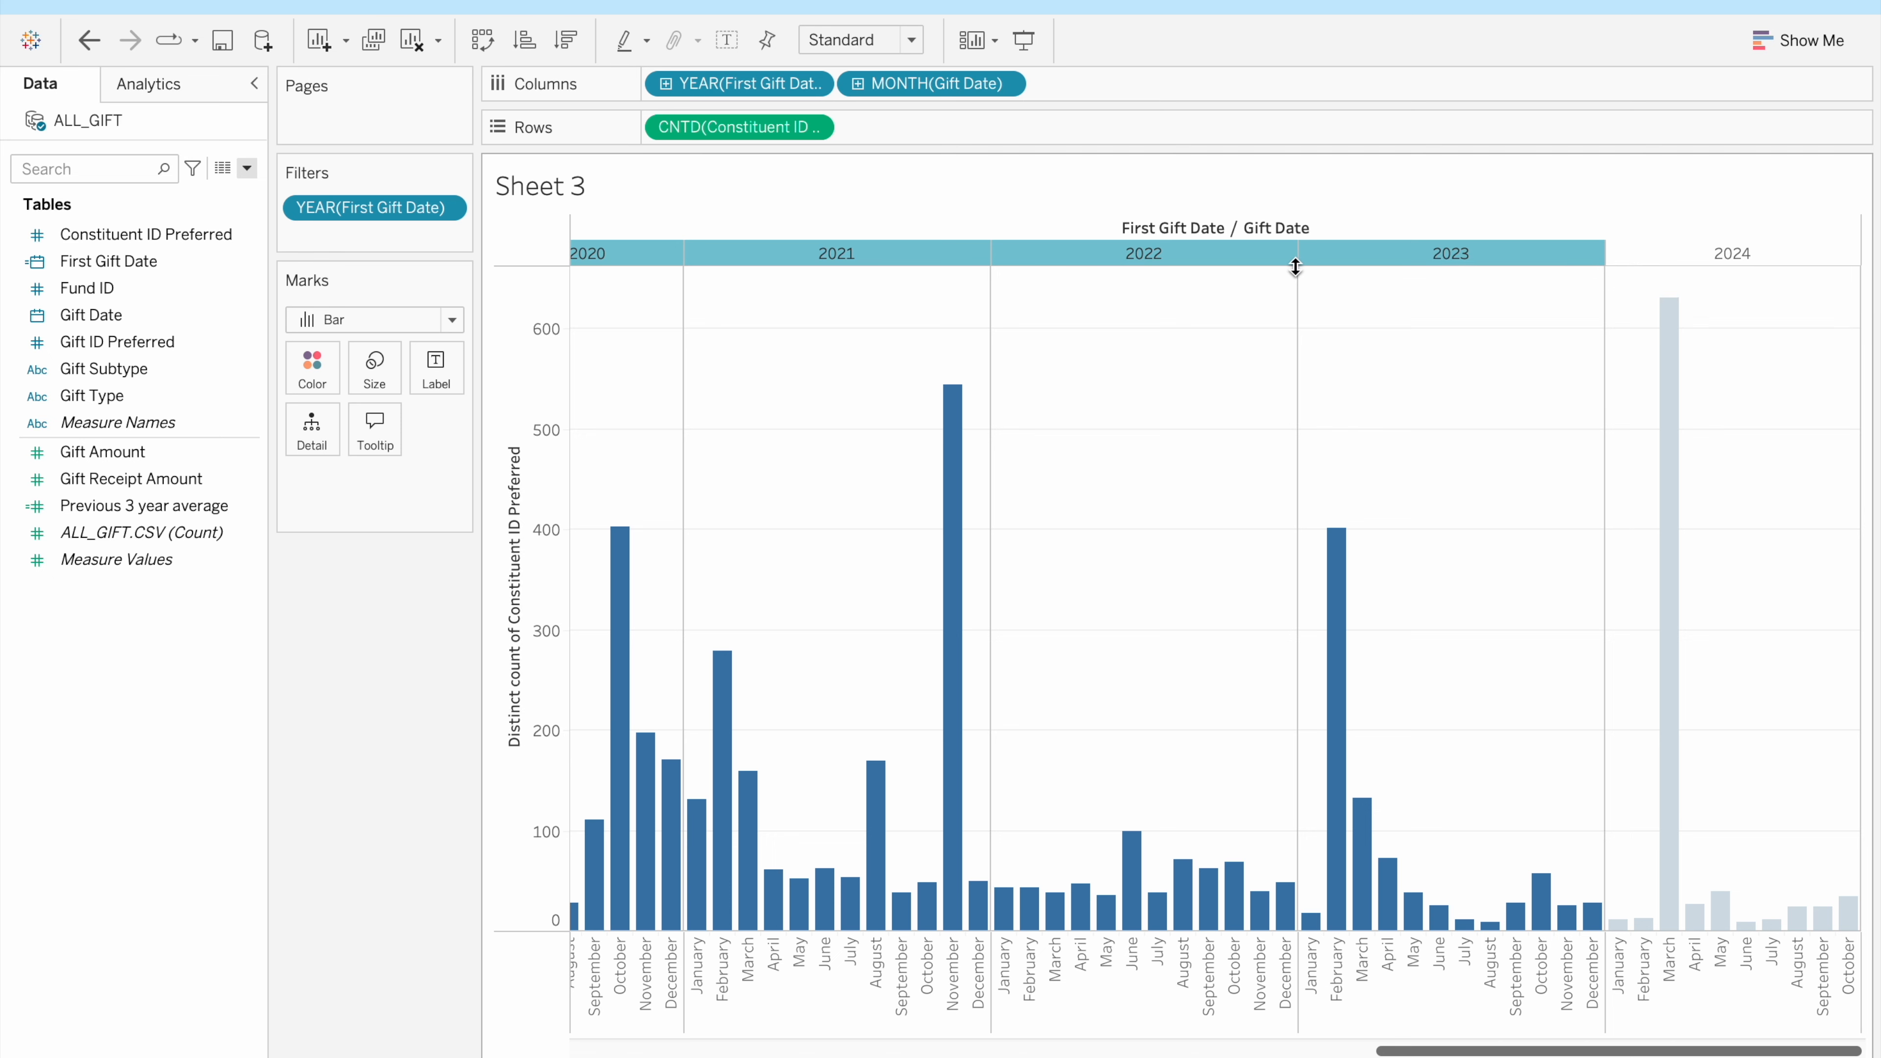
right_click(1218, 267)
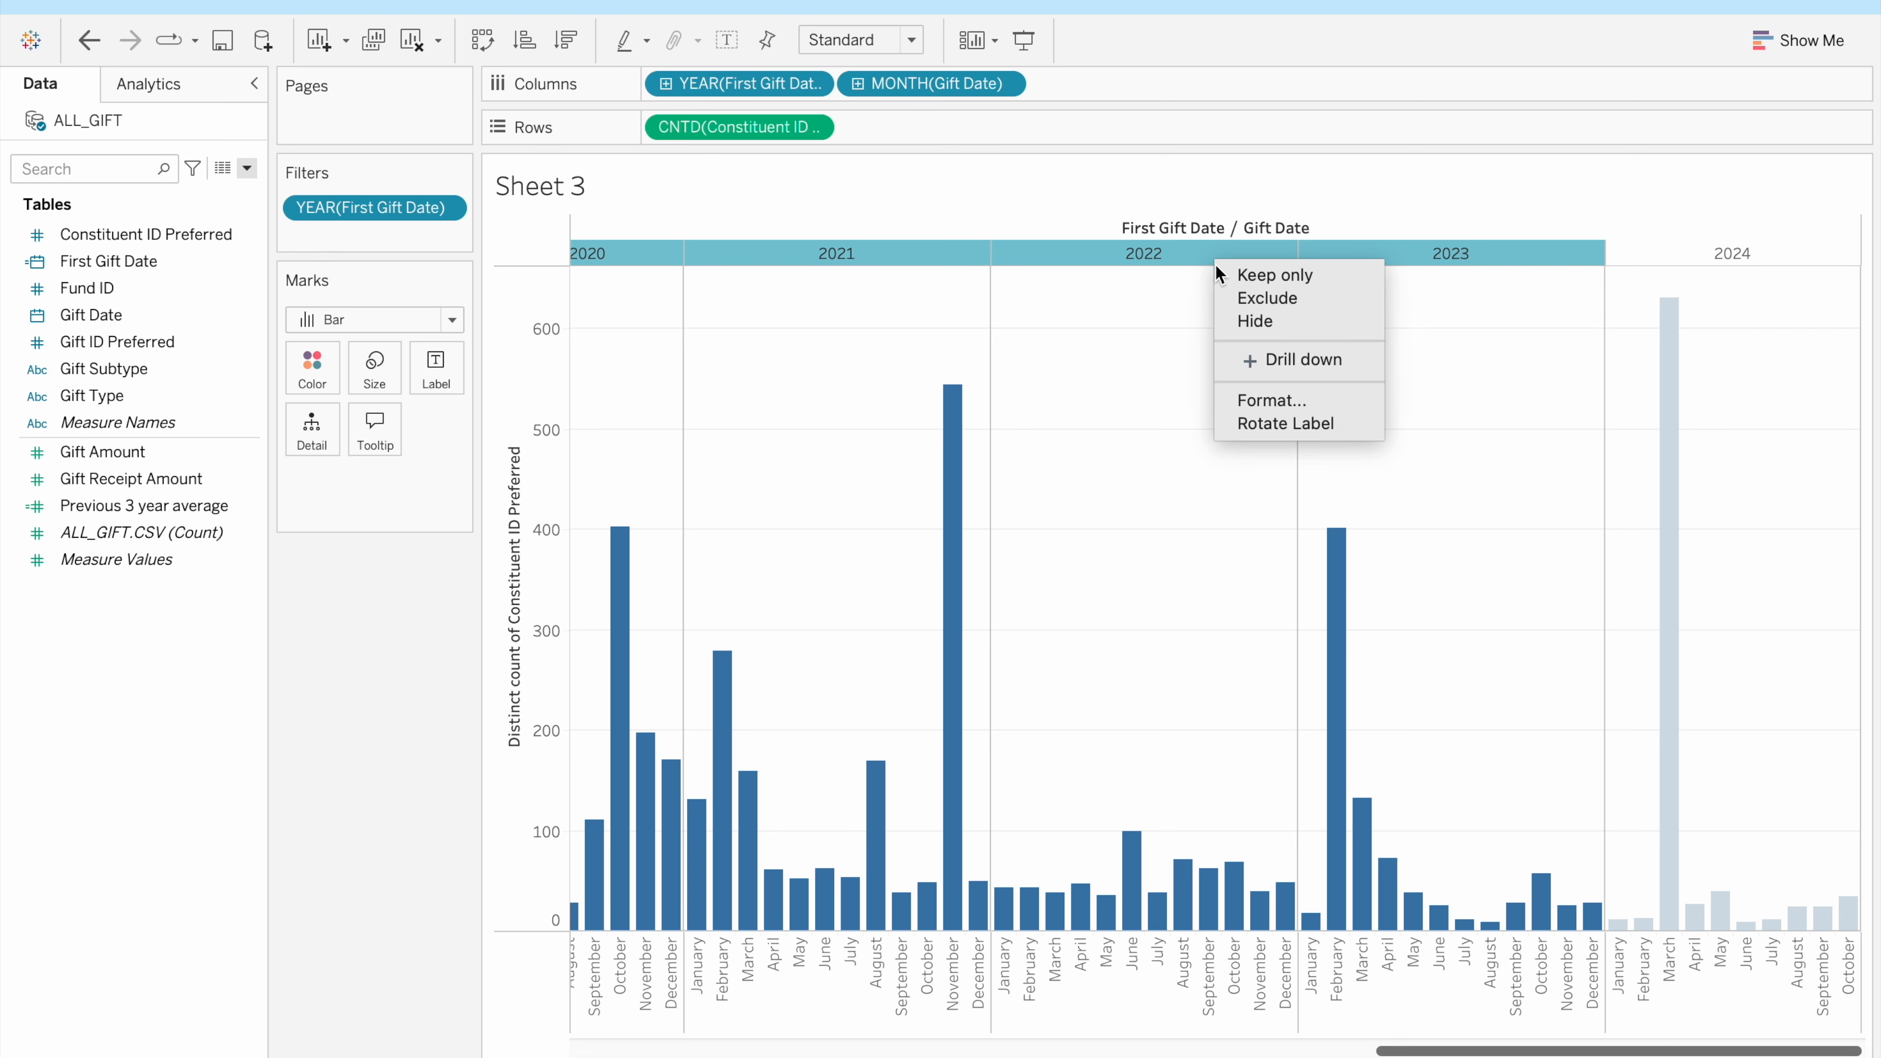
click(1229, 323)
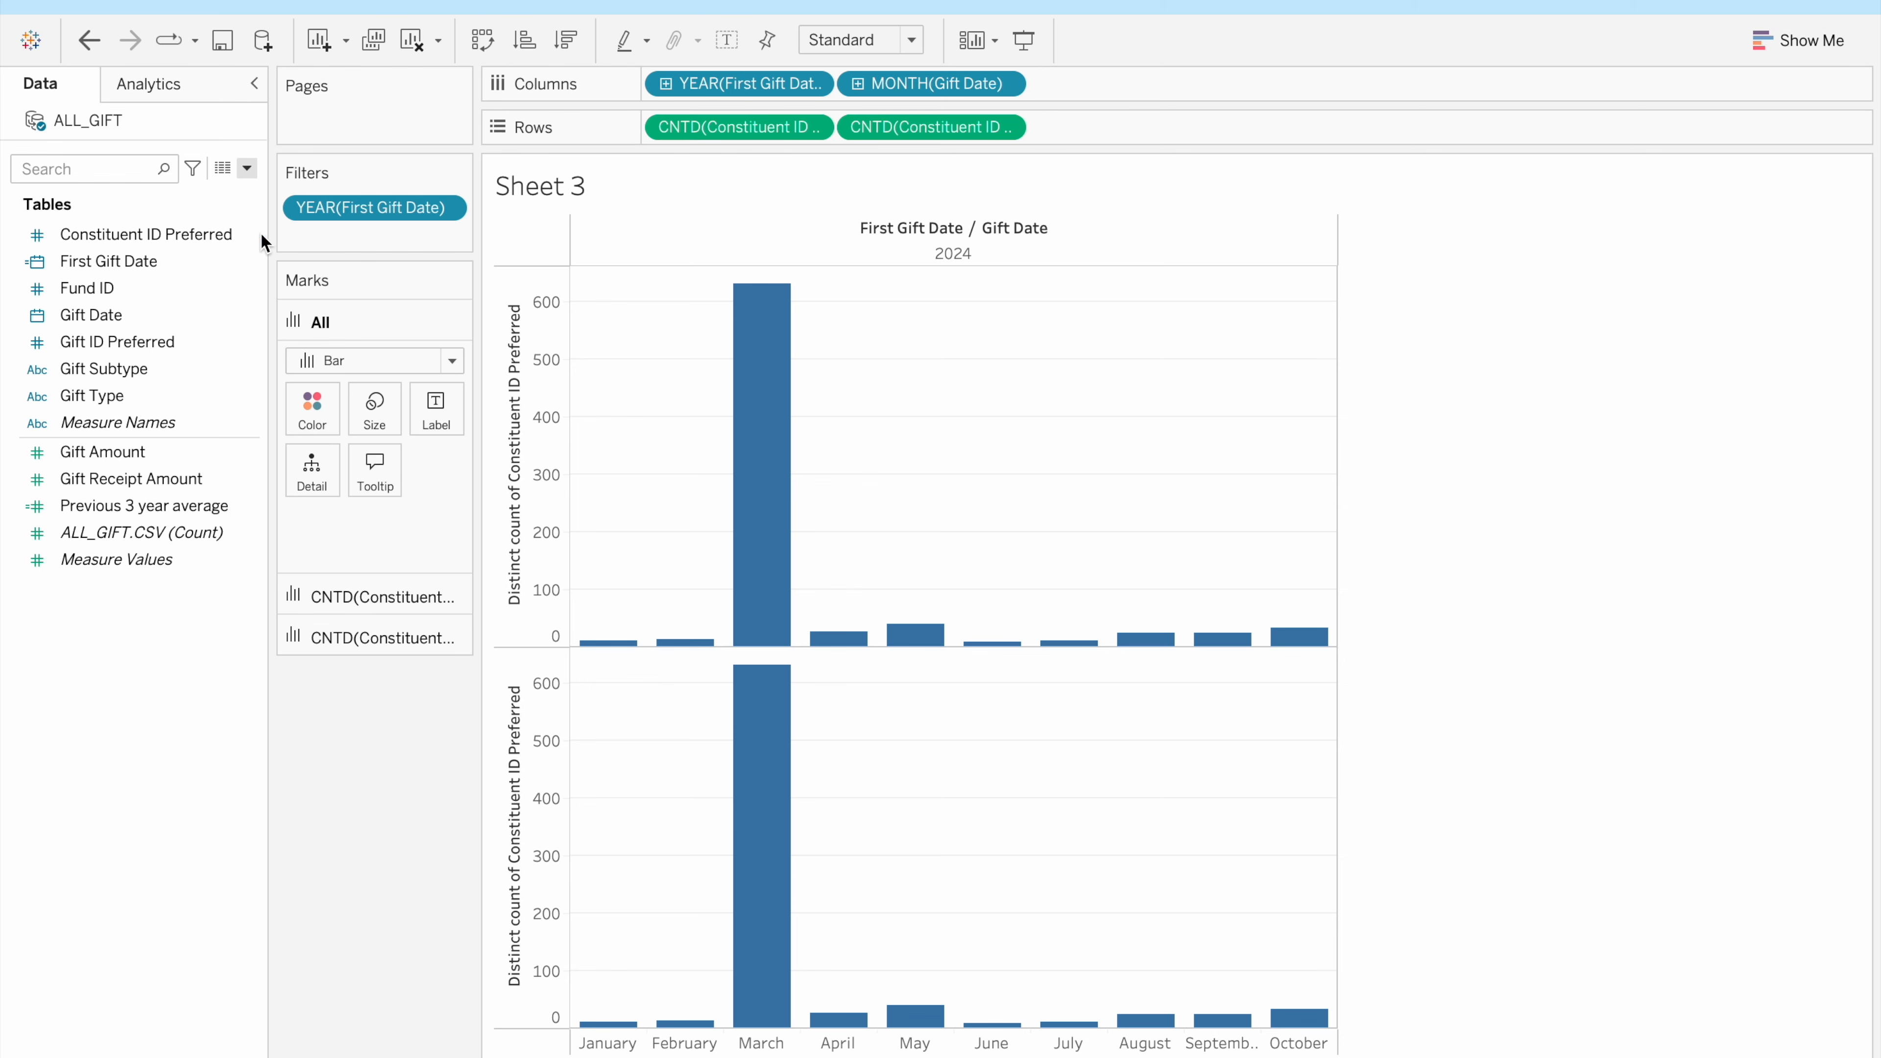
Replace the second distinct donor count on Rows with the Previous 3 year average measure
click(201, 259)
click(148, 506)
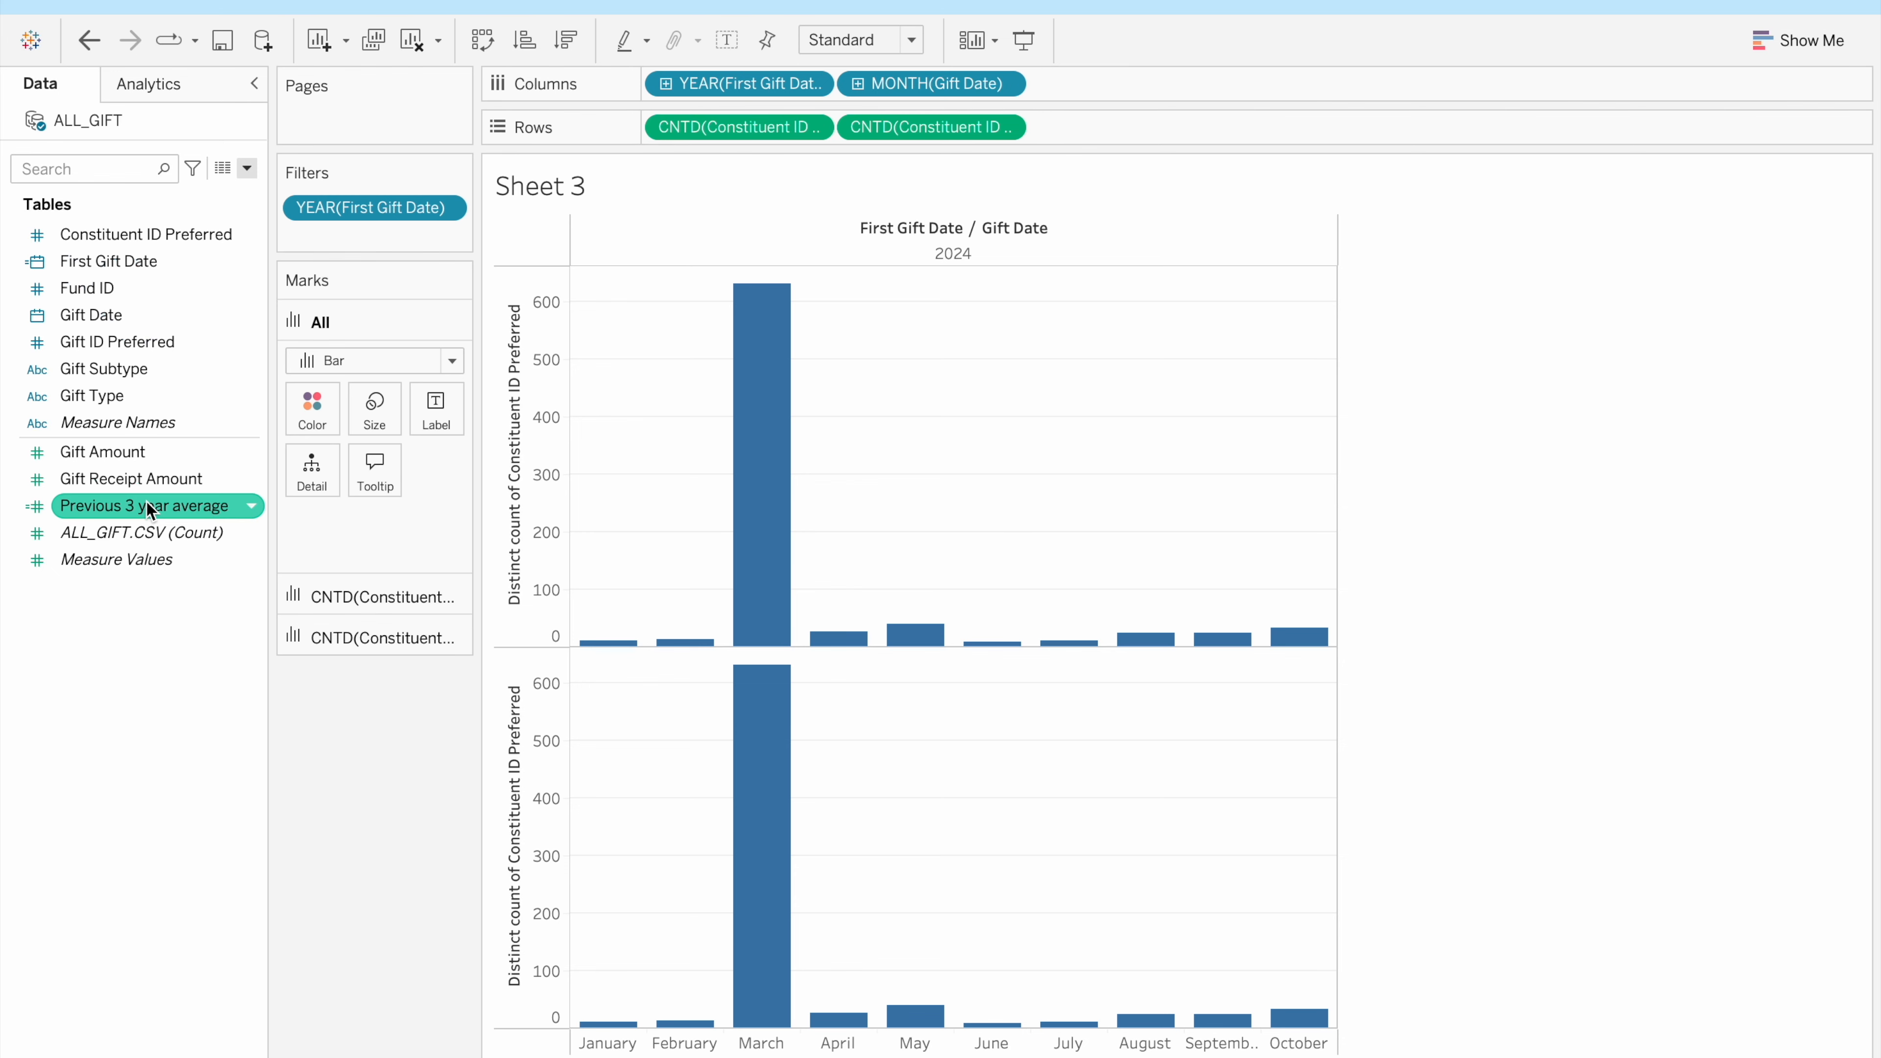
drag(140, 506, 921, 124)
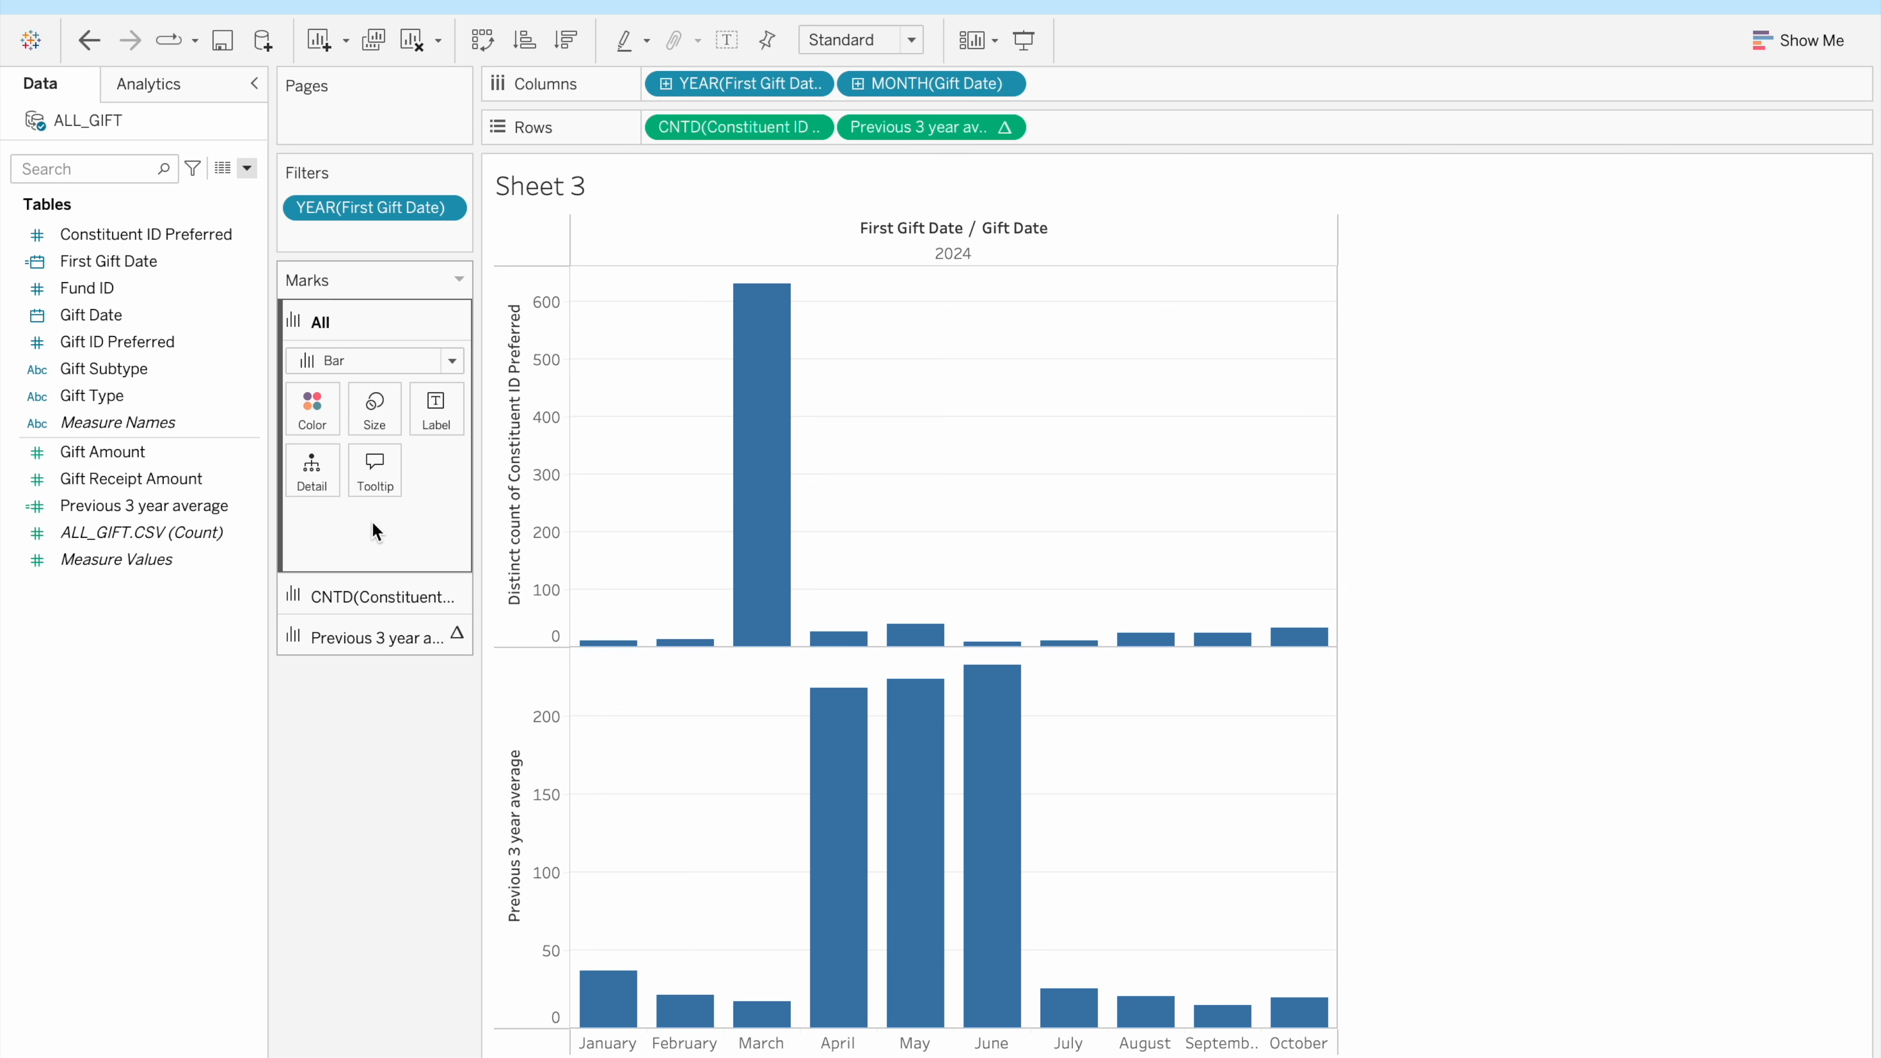
Set the mark type of the Previous 3 year average measure to Gantt Bar
click(334, 636)
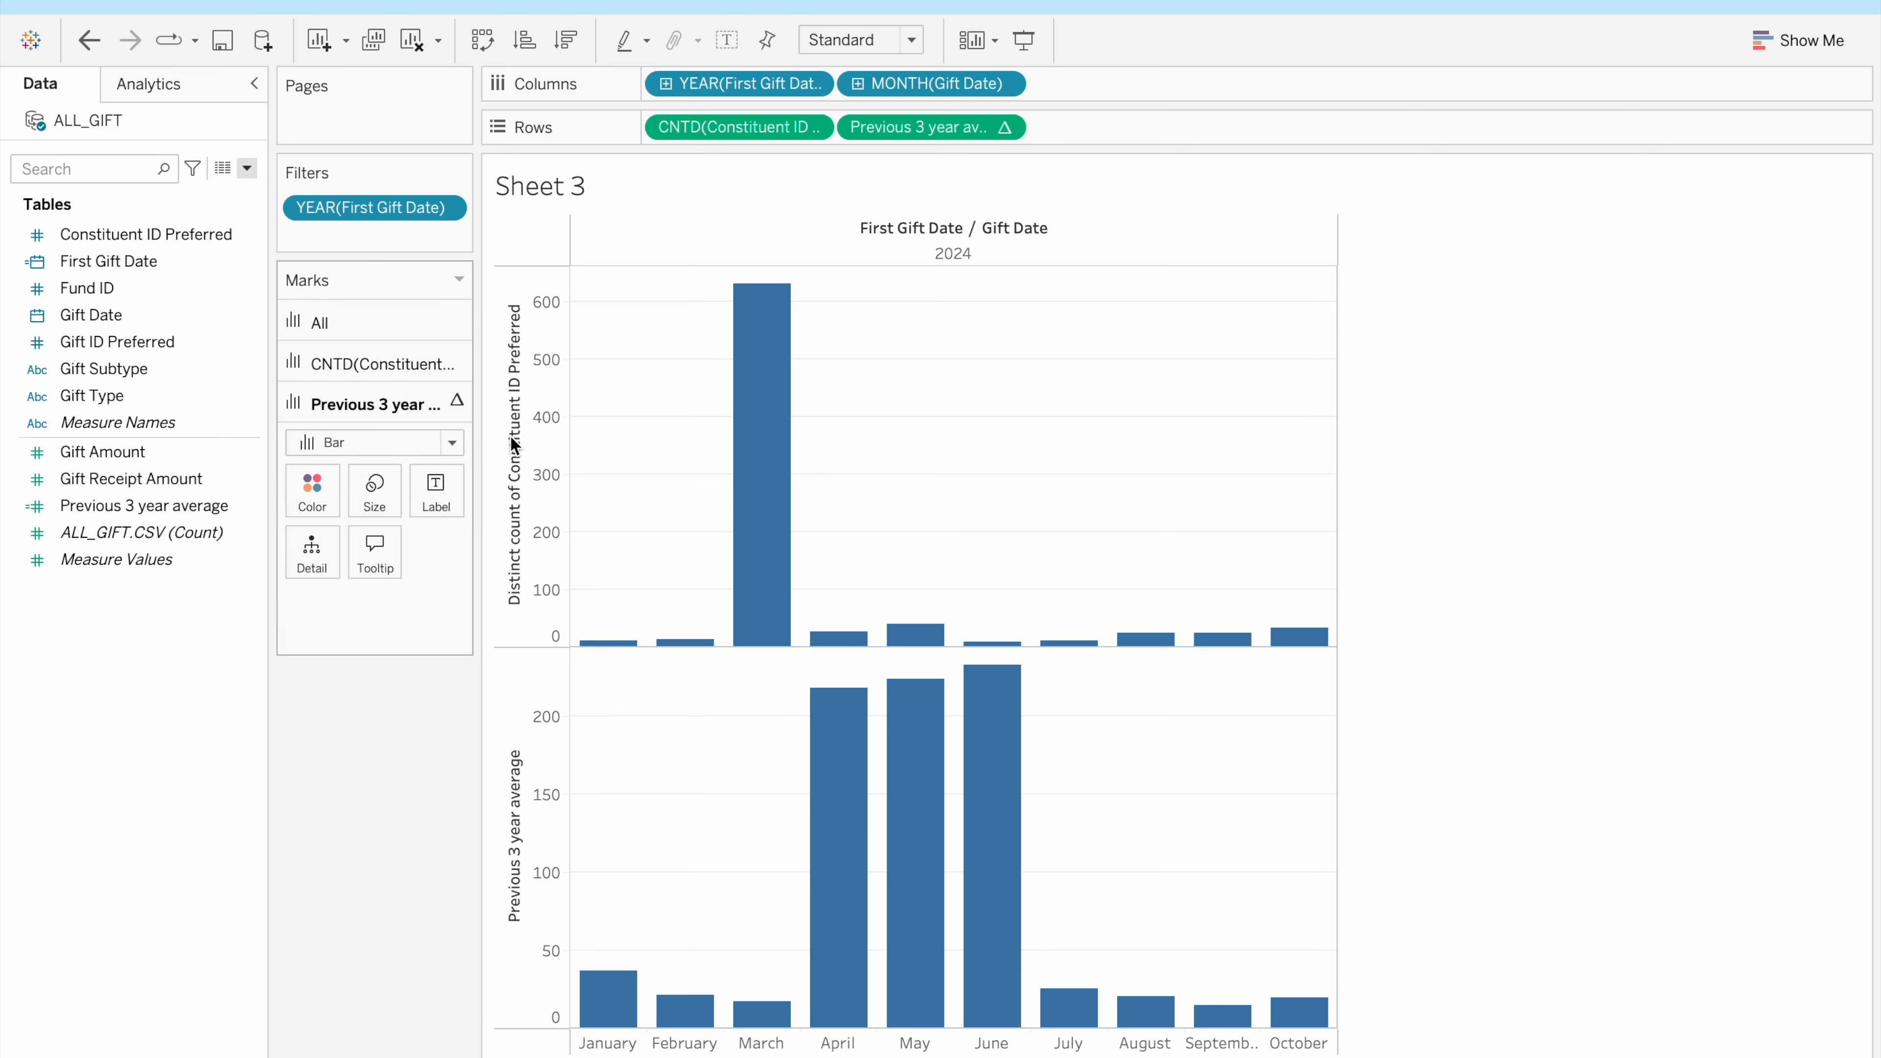
click(453, 442)
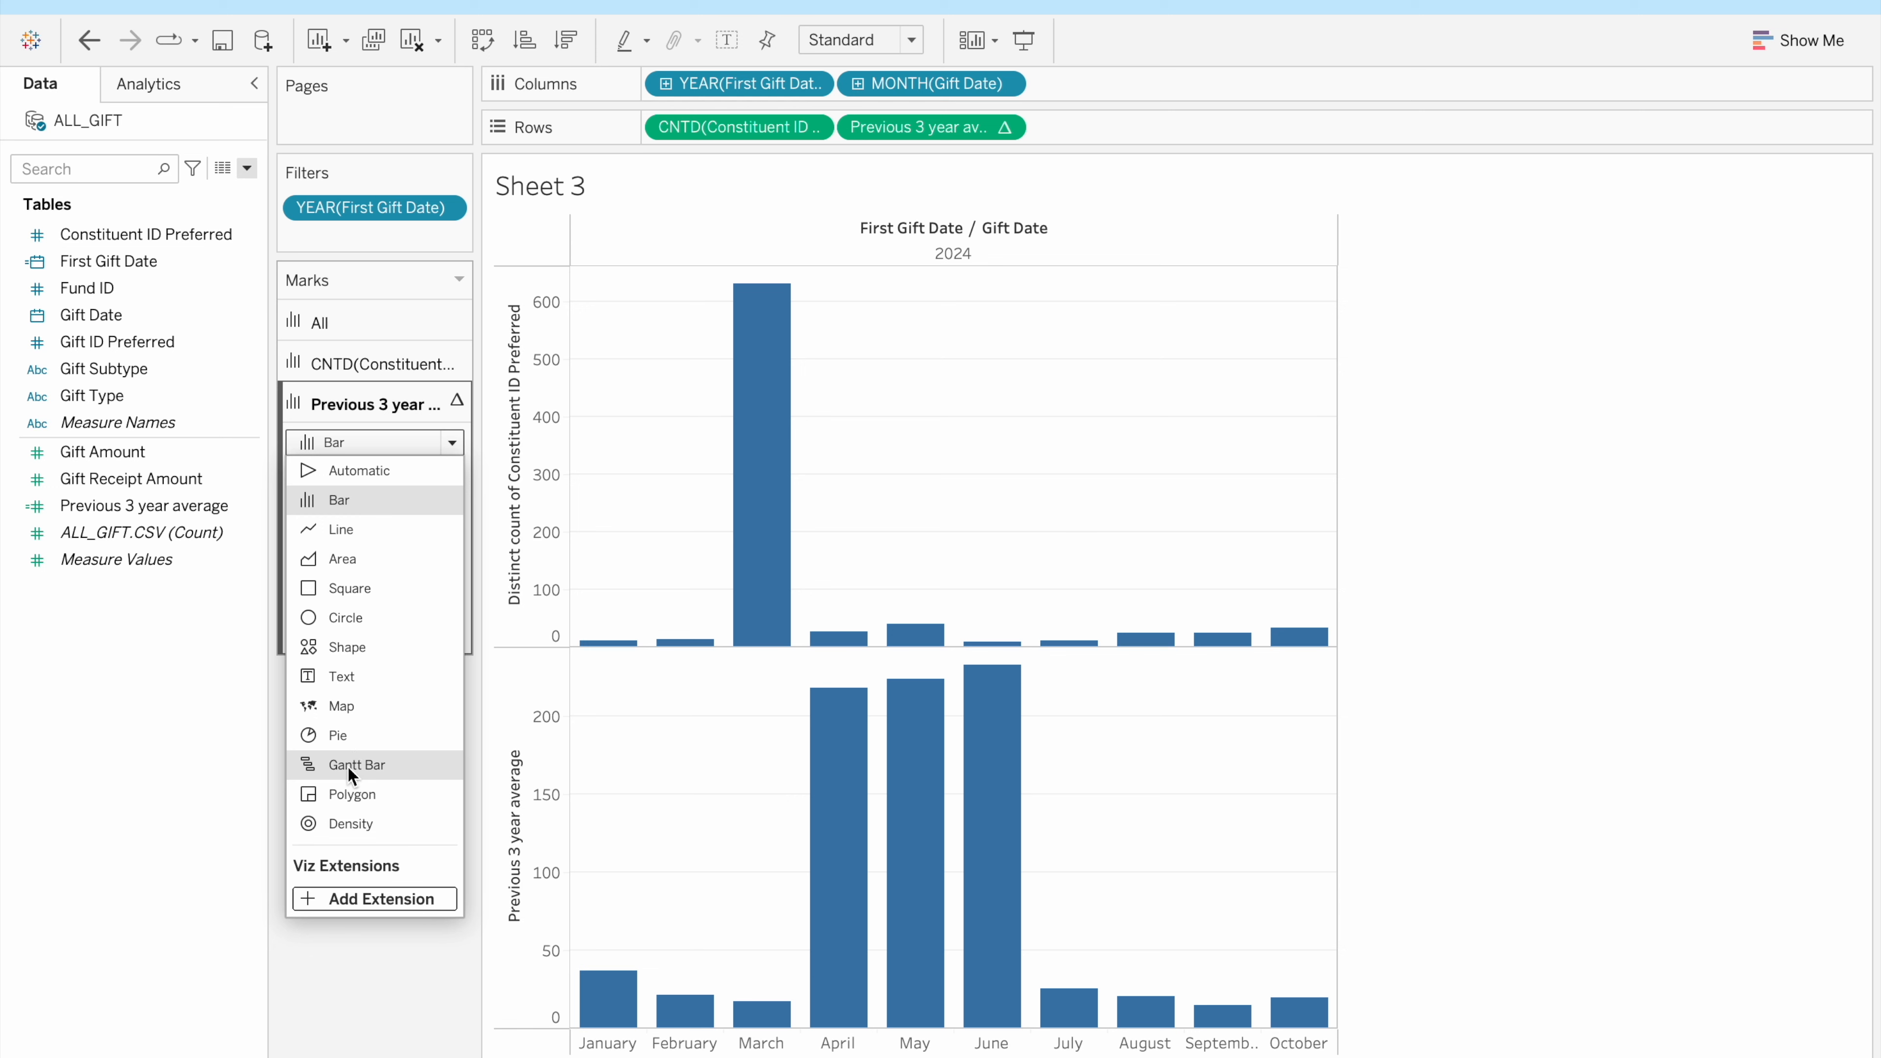
click(360, 759)
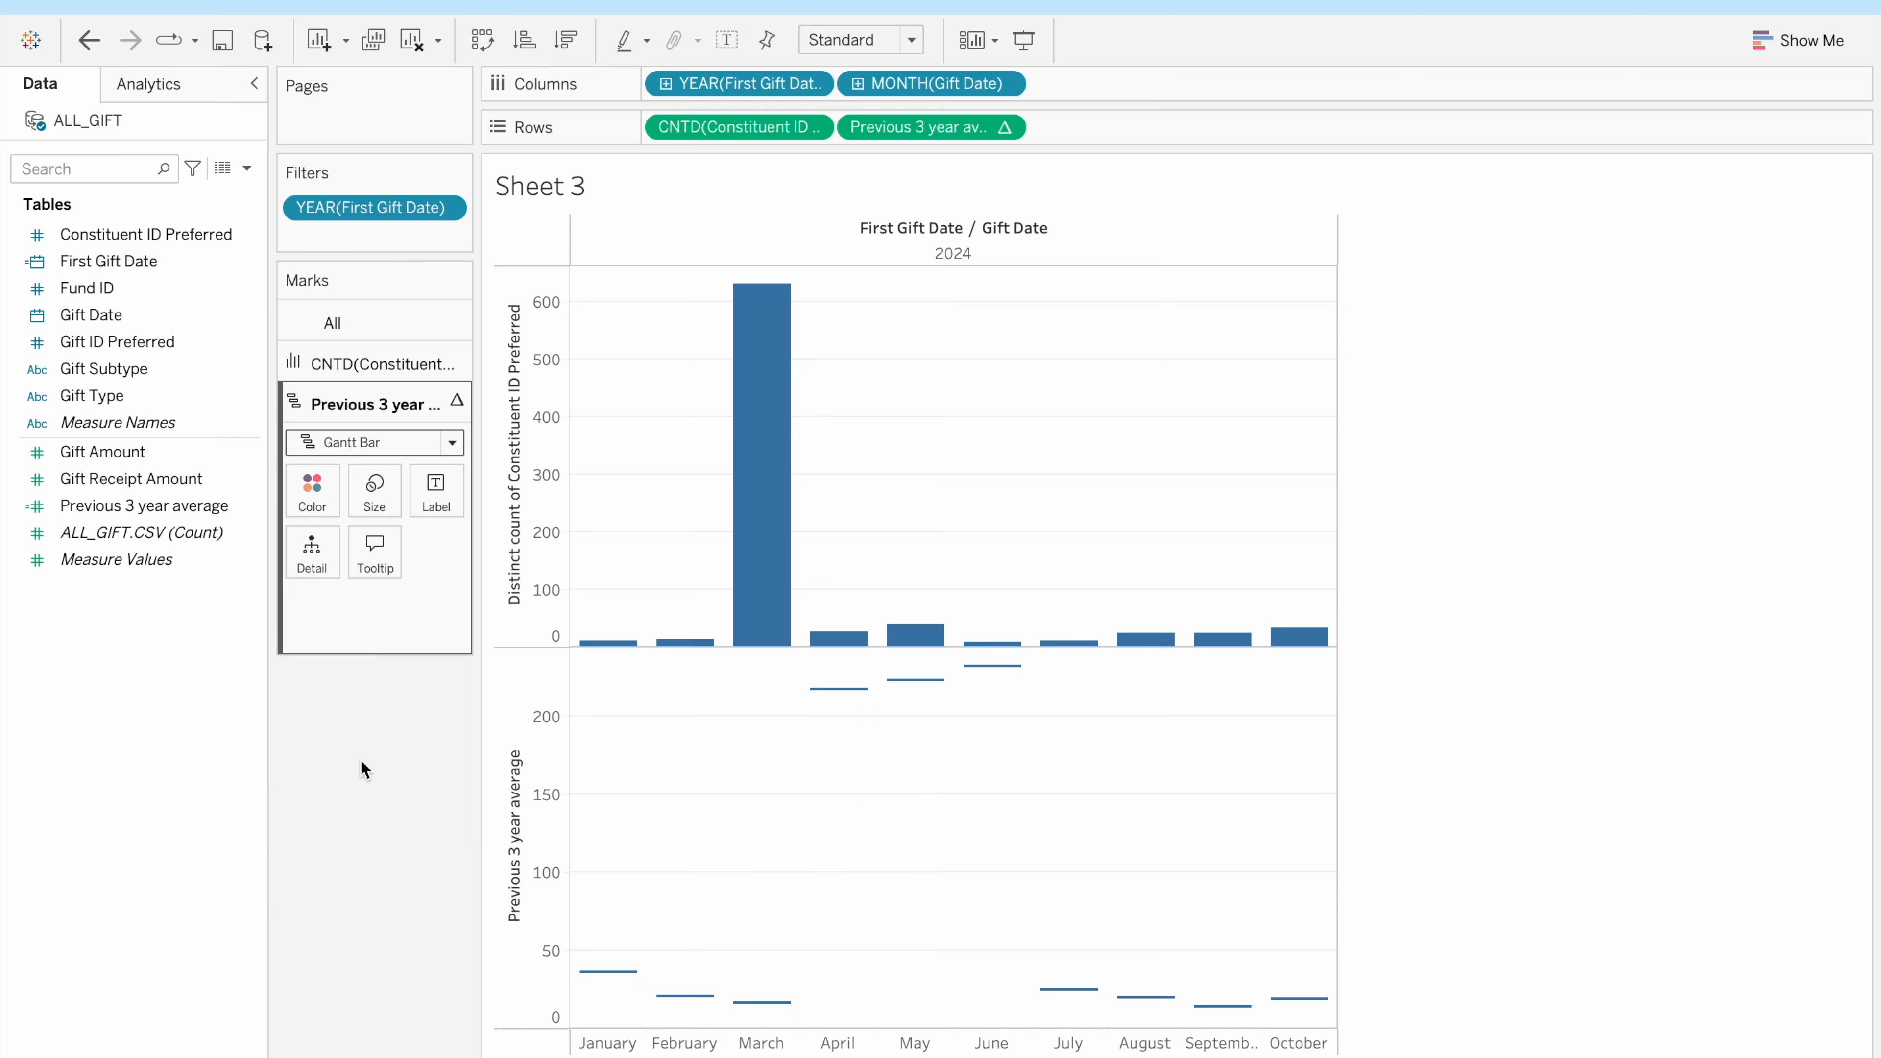
click(1615, 567)
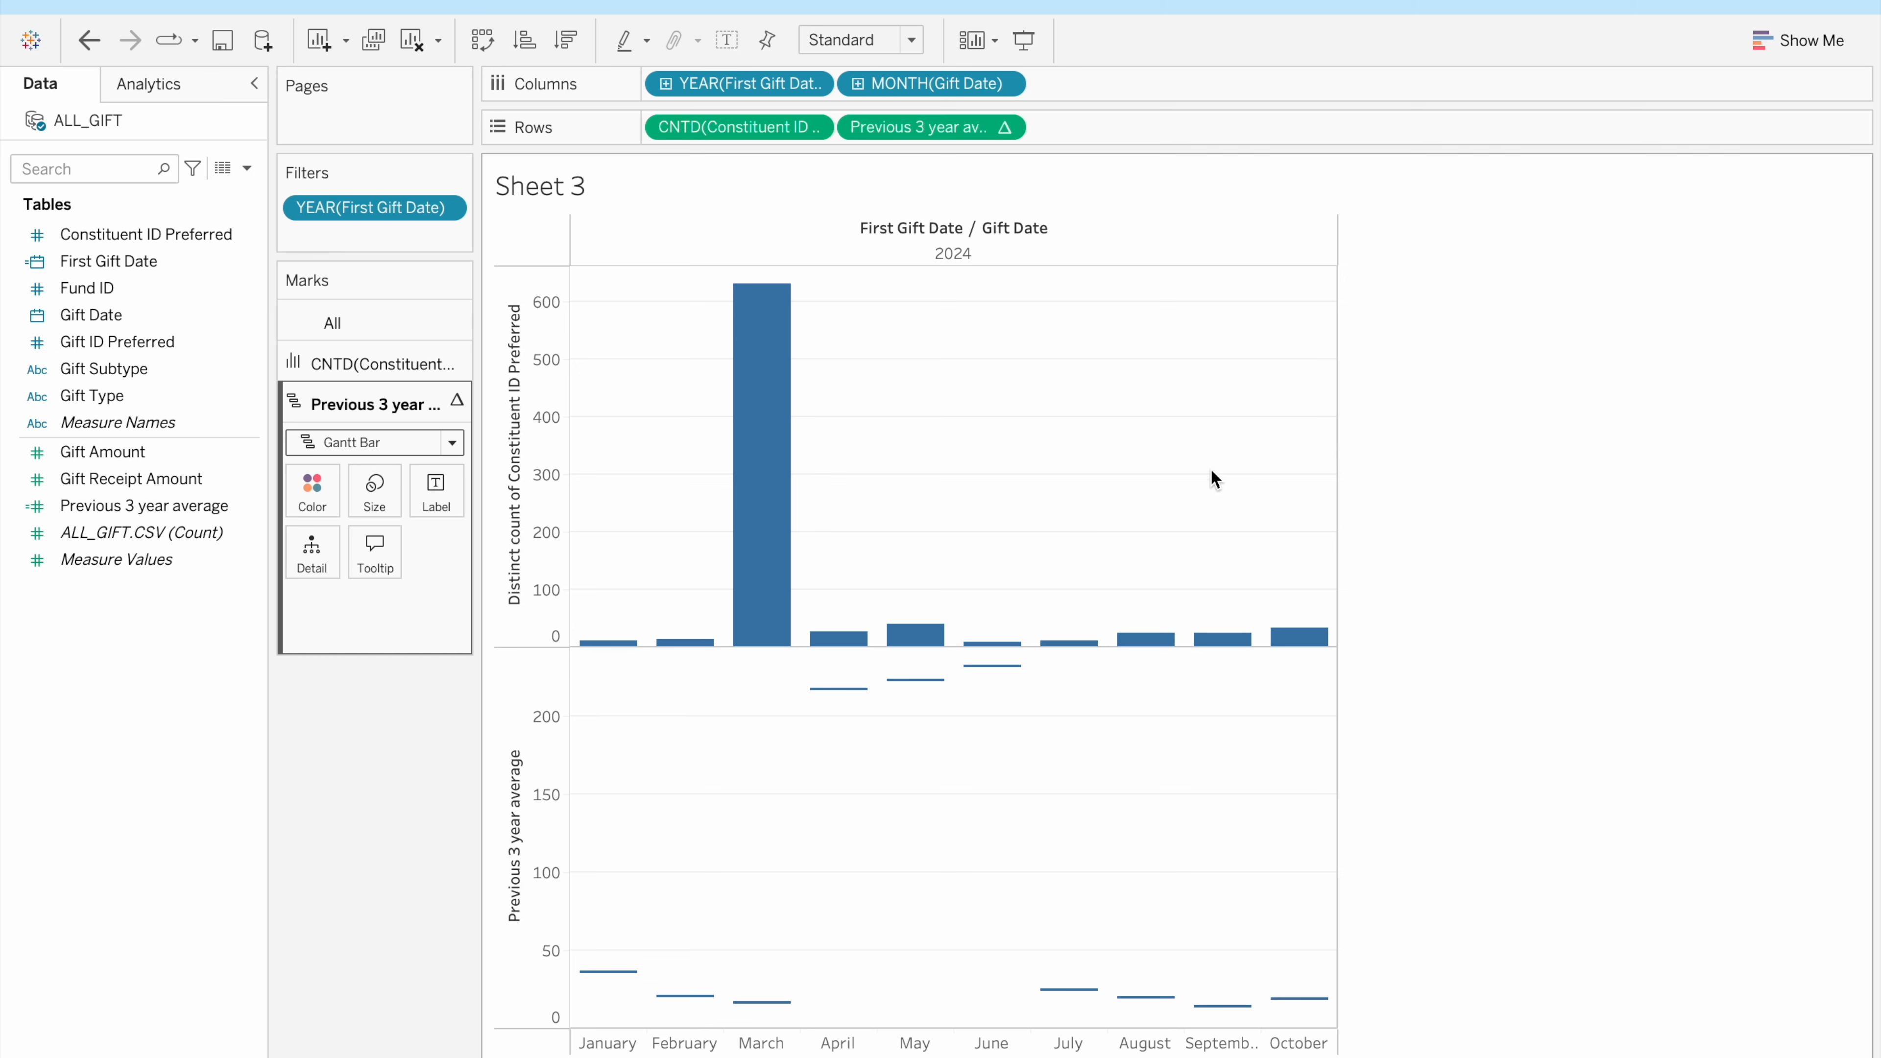
Put Previous 3 year average on a dual axis with the distinct donor count and synchronize the two axes
click(1004, 127)
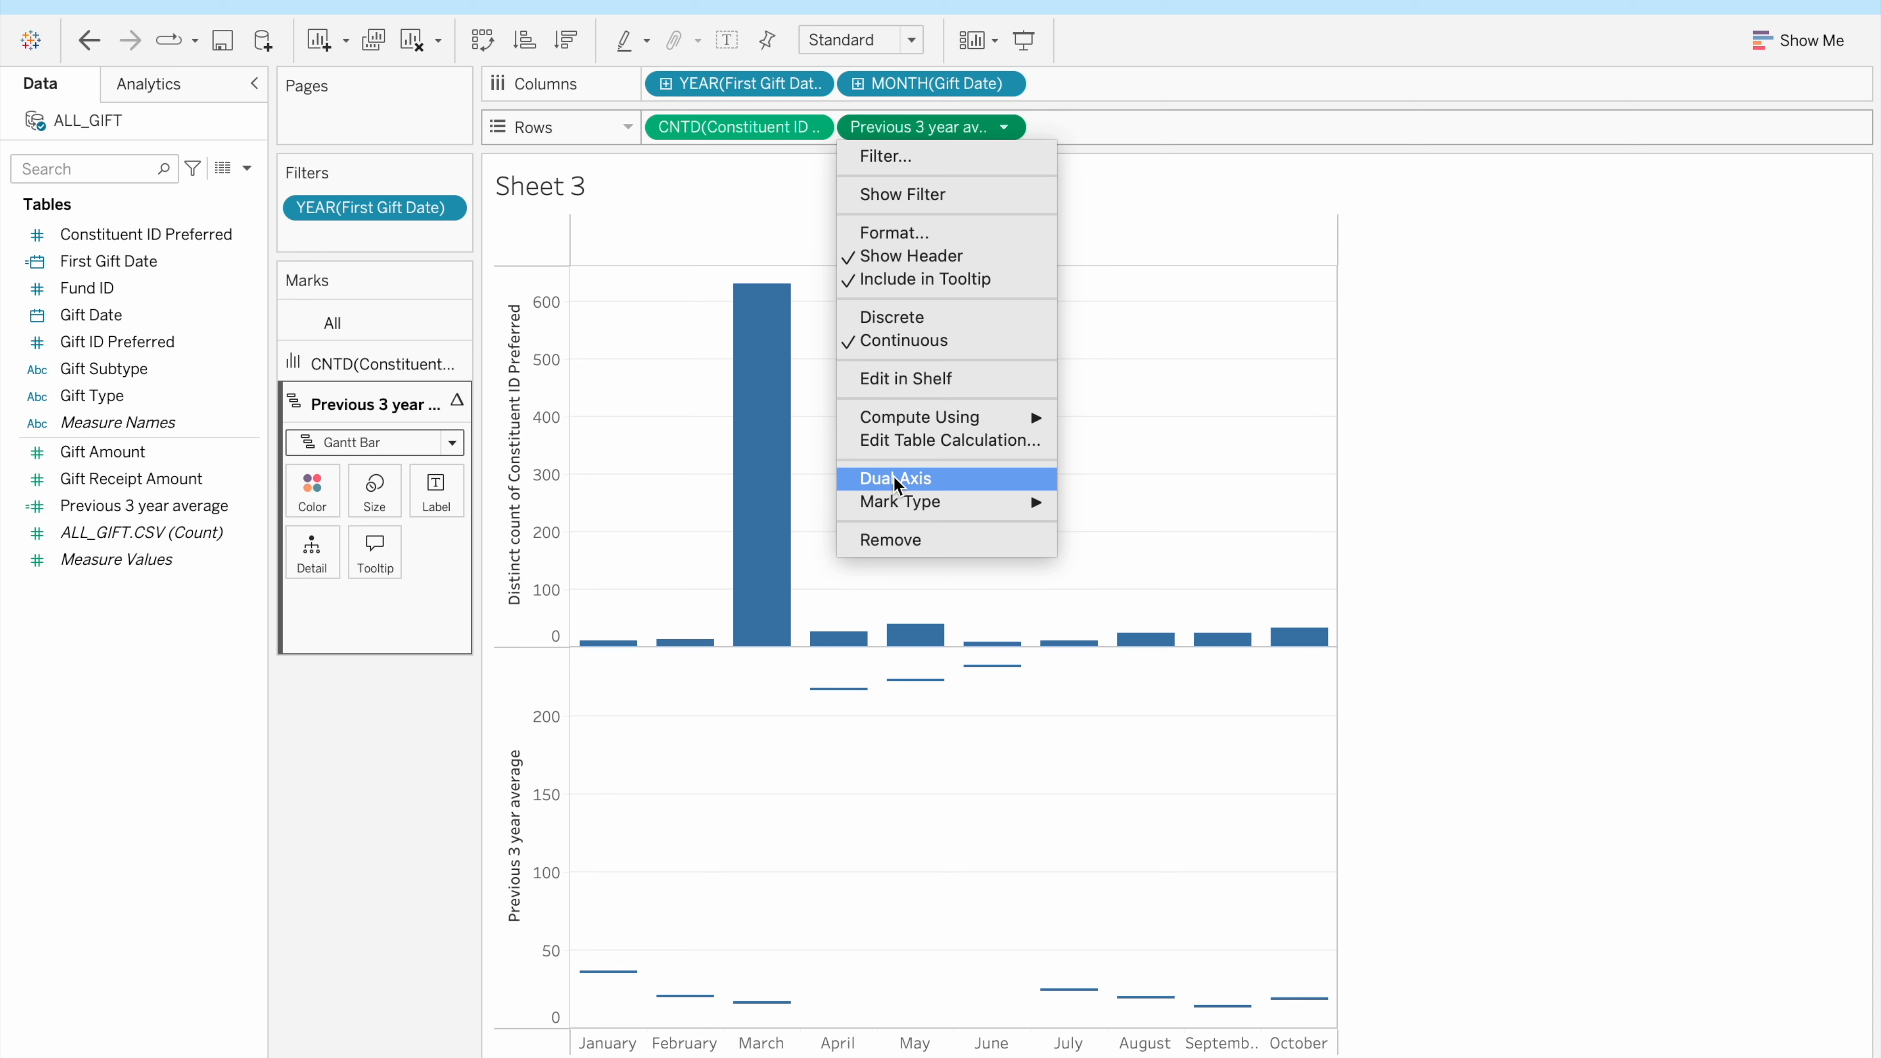
click(895, 483)
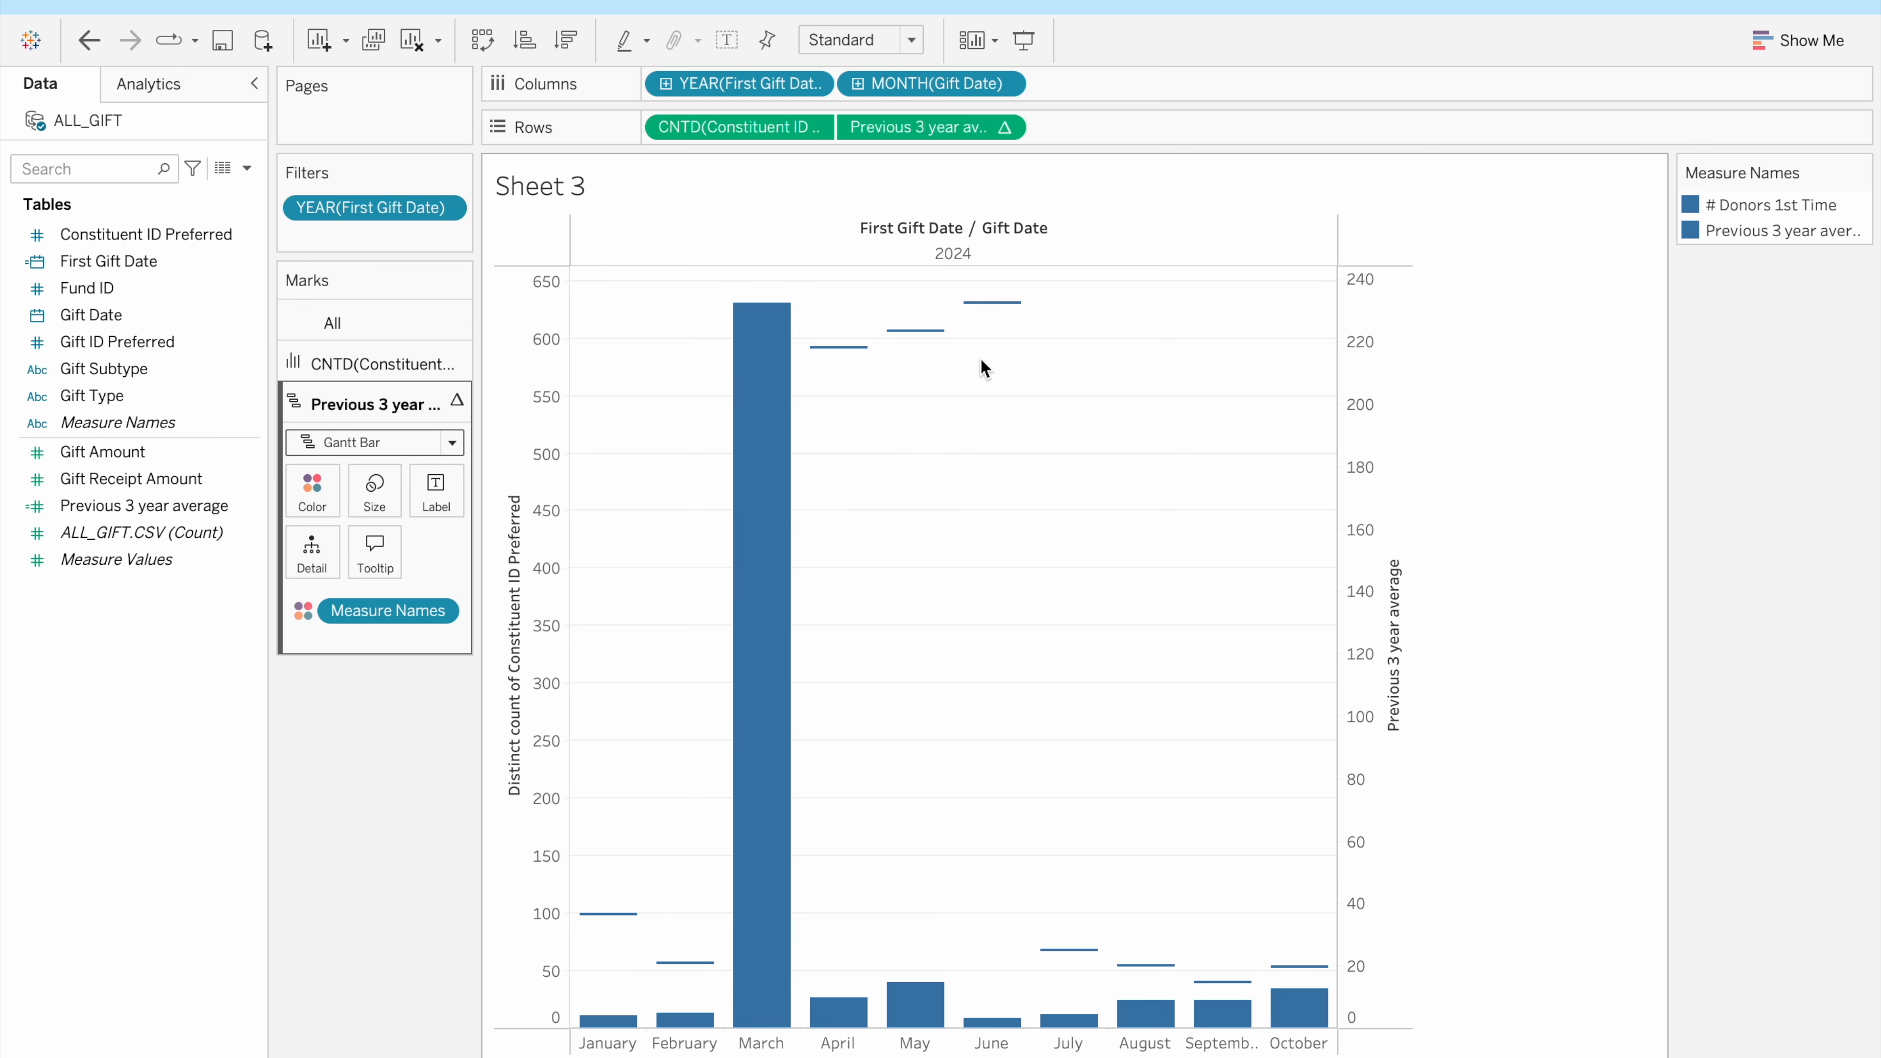
right_click(1364, 318)
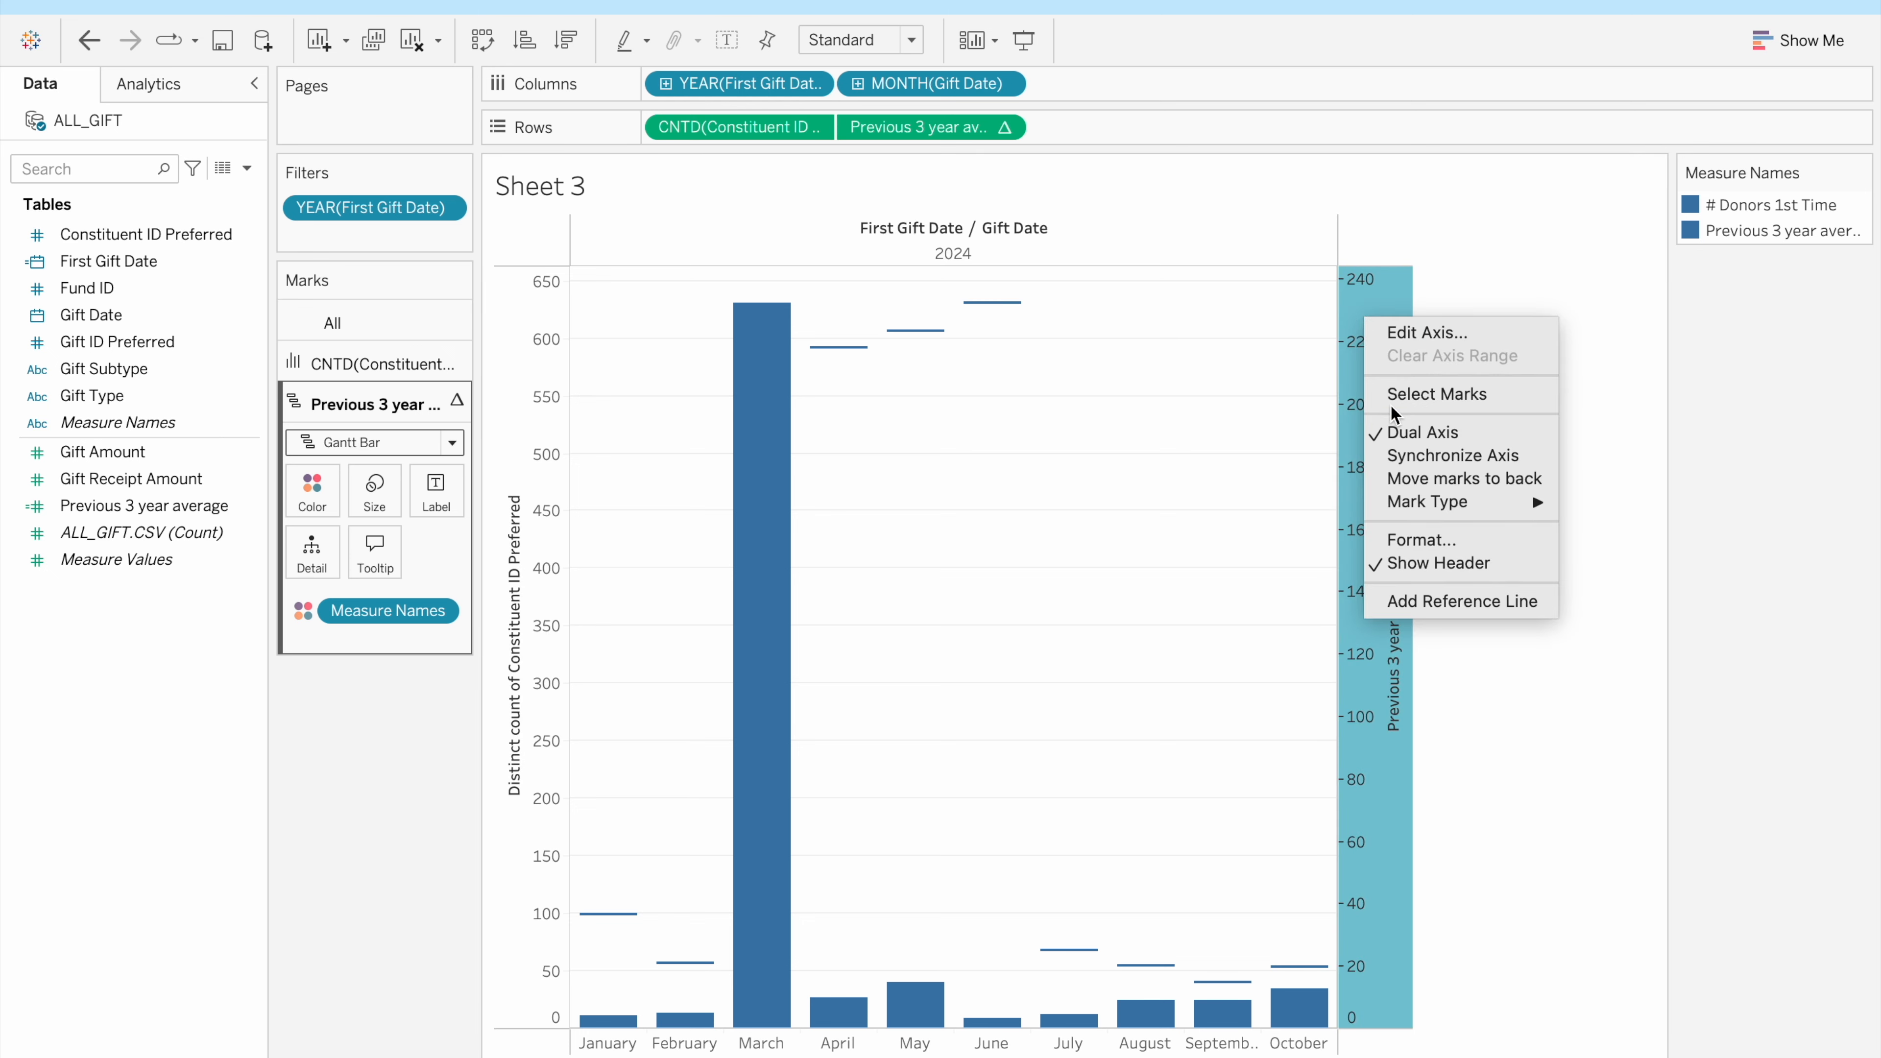
click(1404, 455)
click(1541, 624)
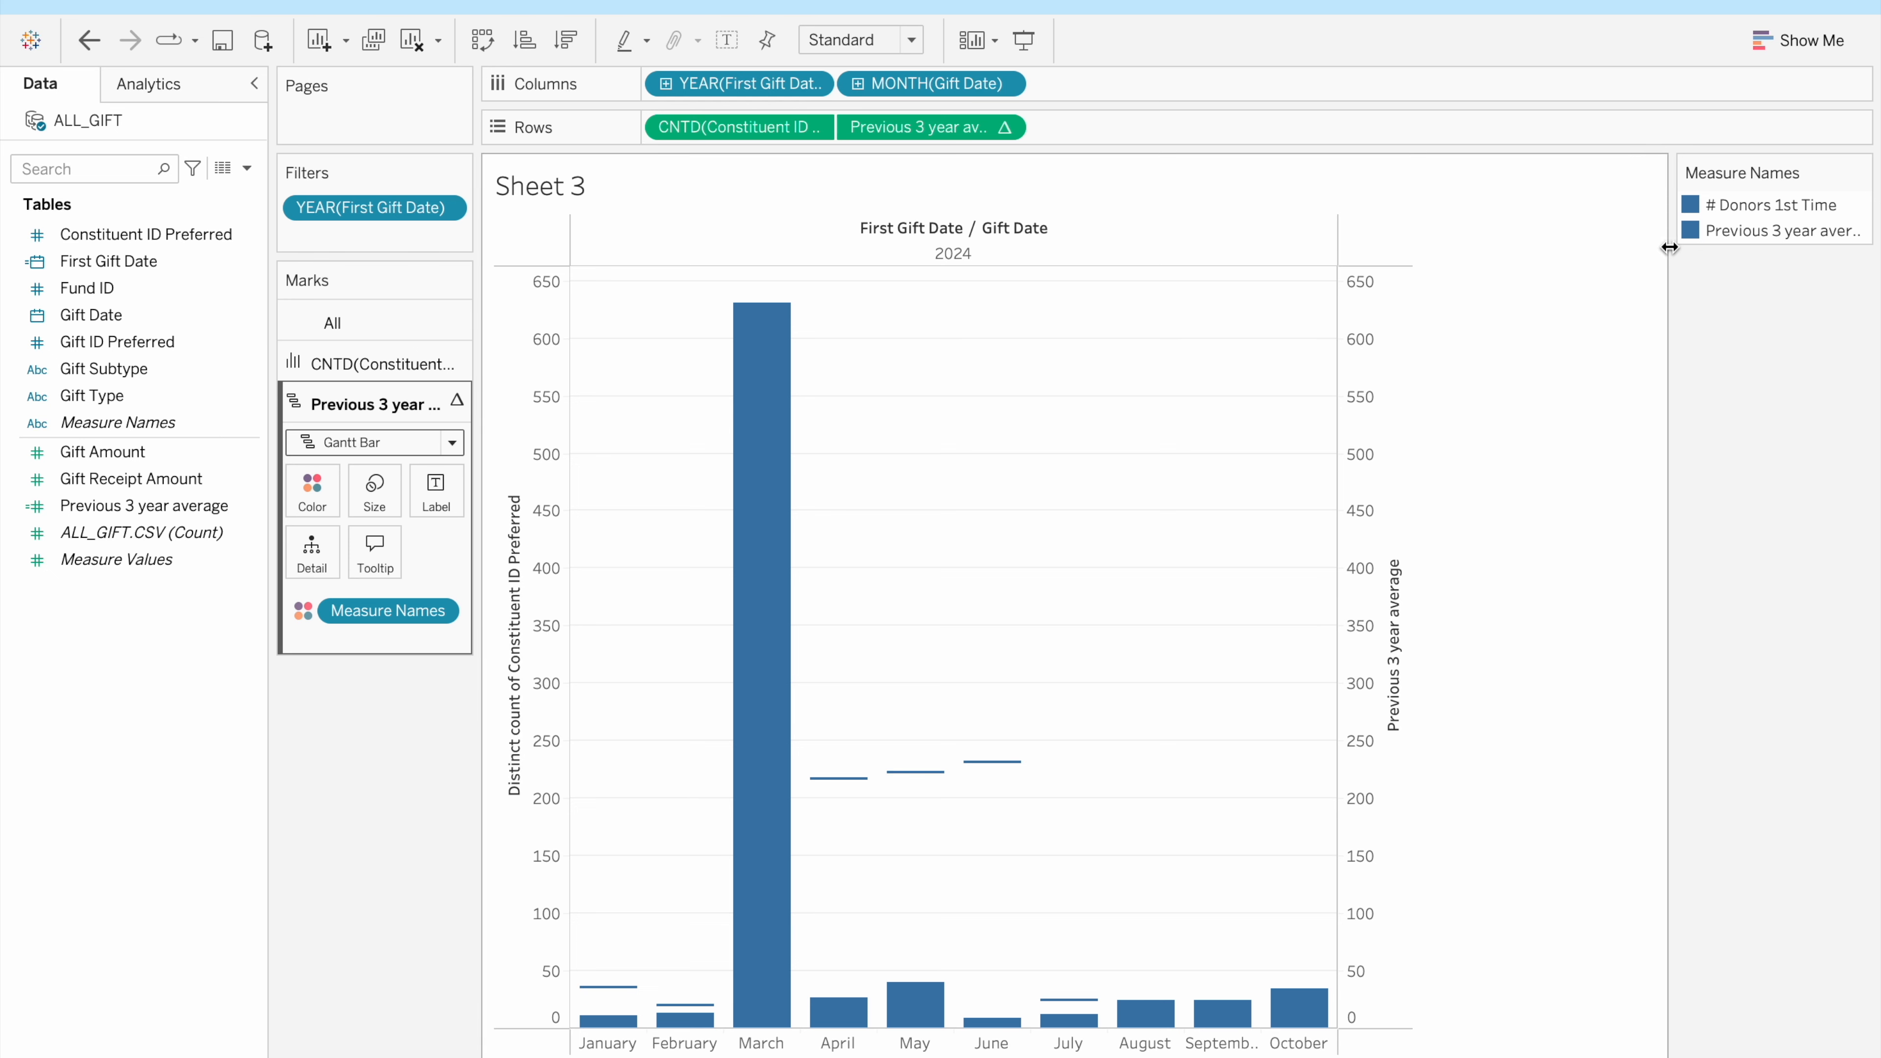
Change the color of the Previous 3 year average marks to red
right_click(1692, 233)
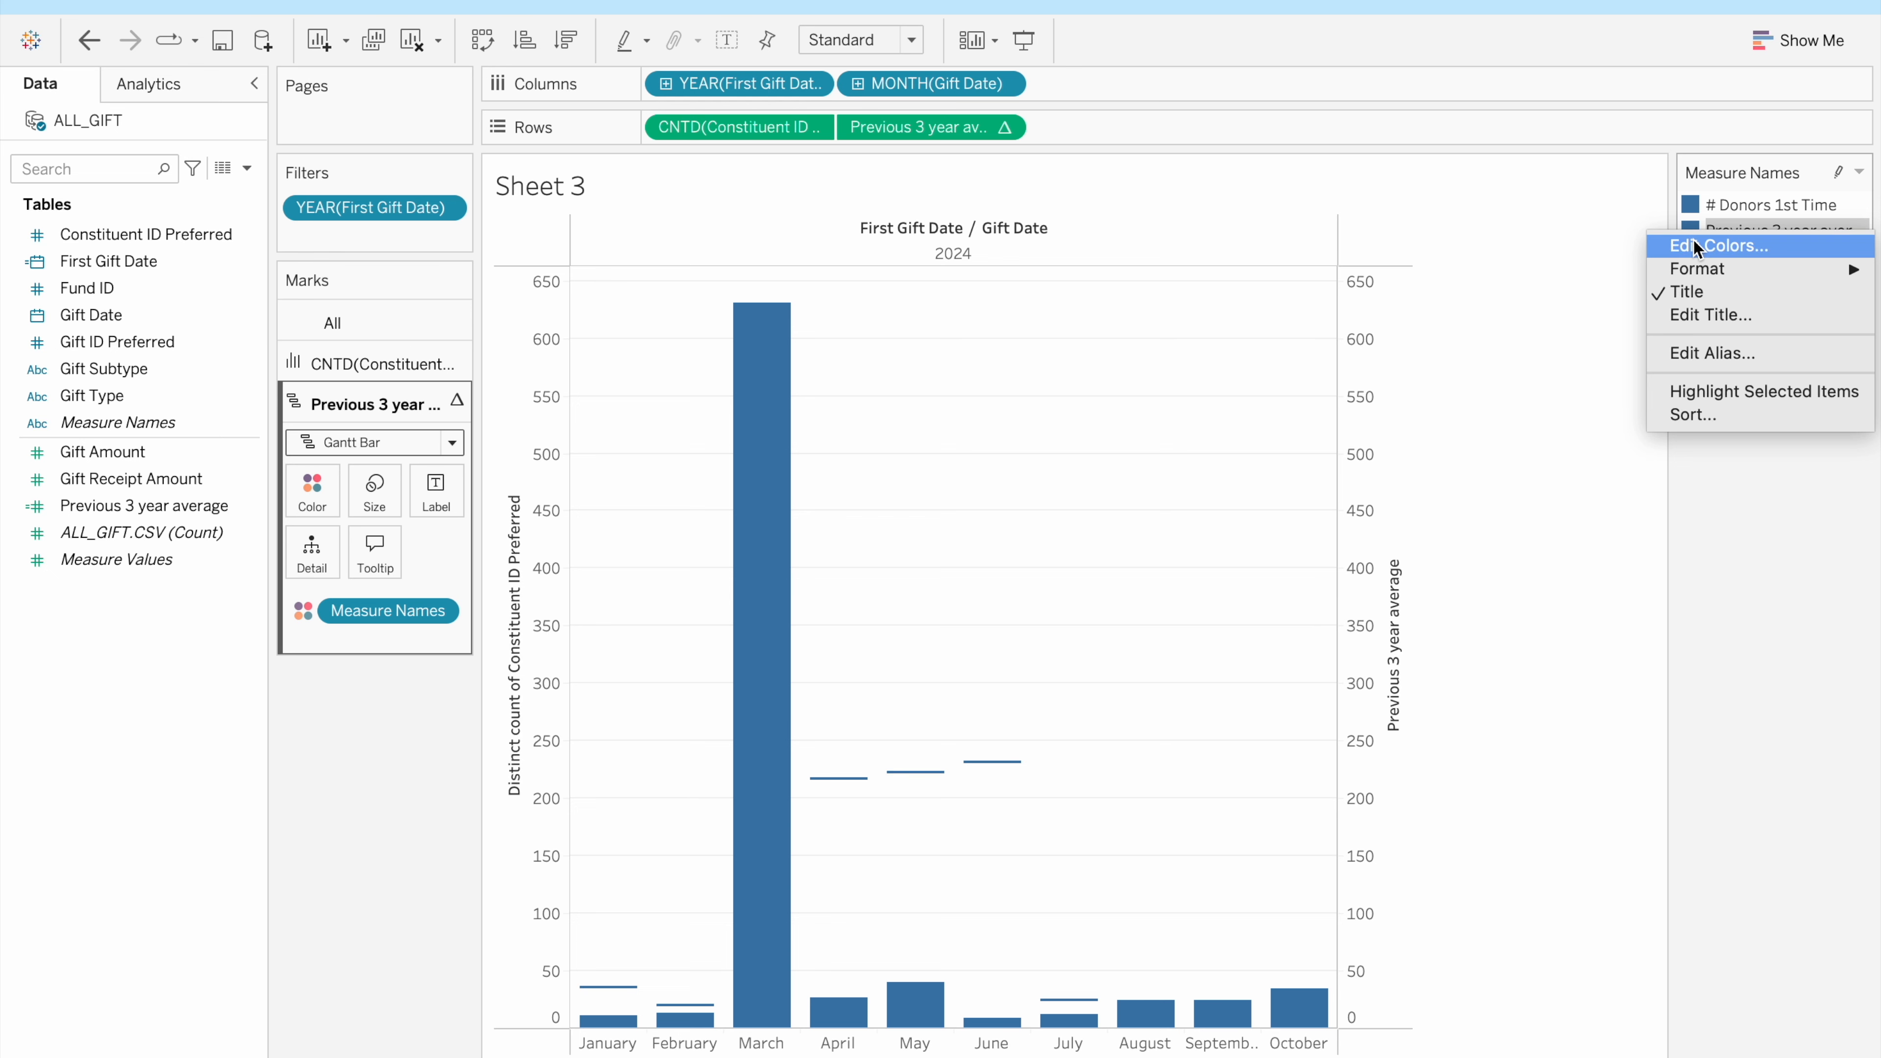
click(1694, 241)
click(985, 547)
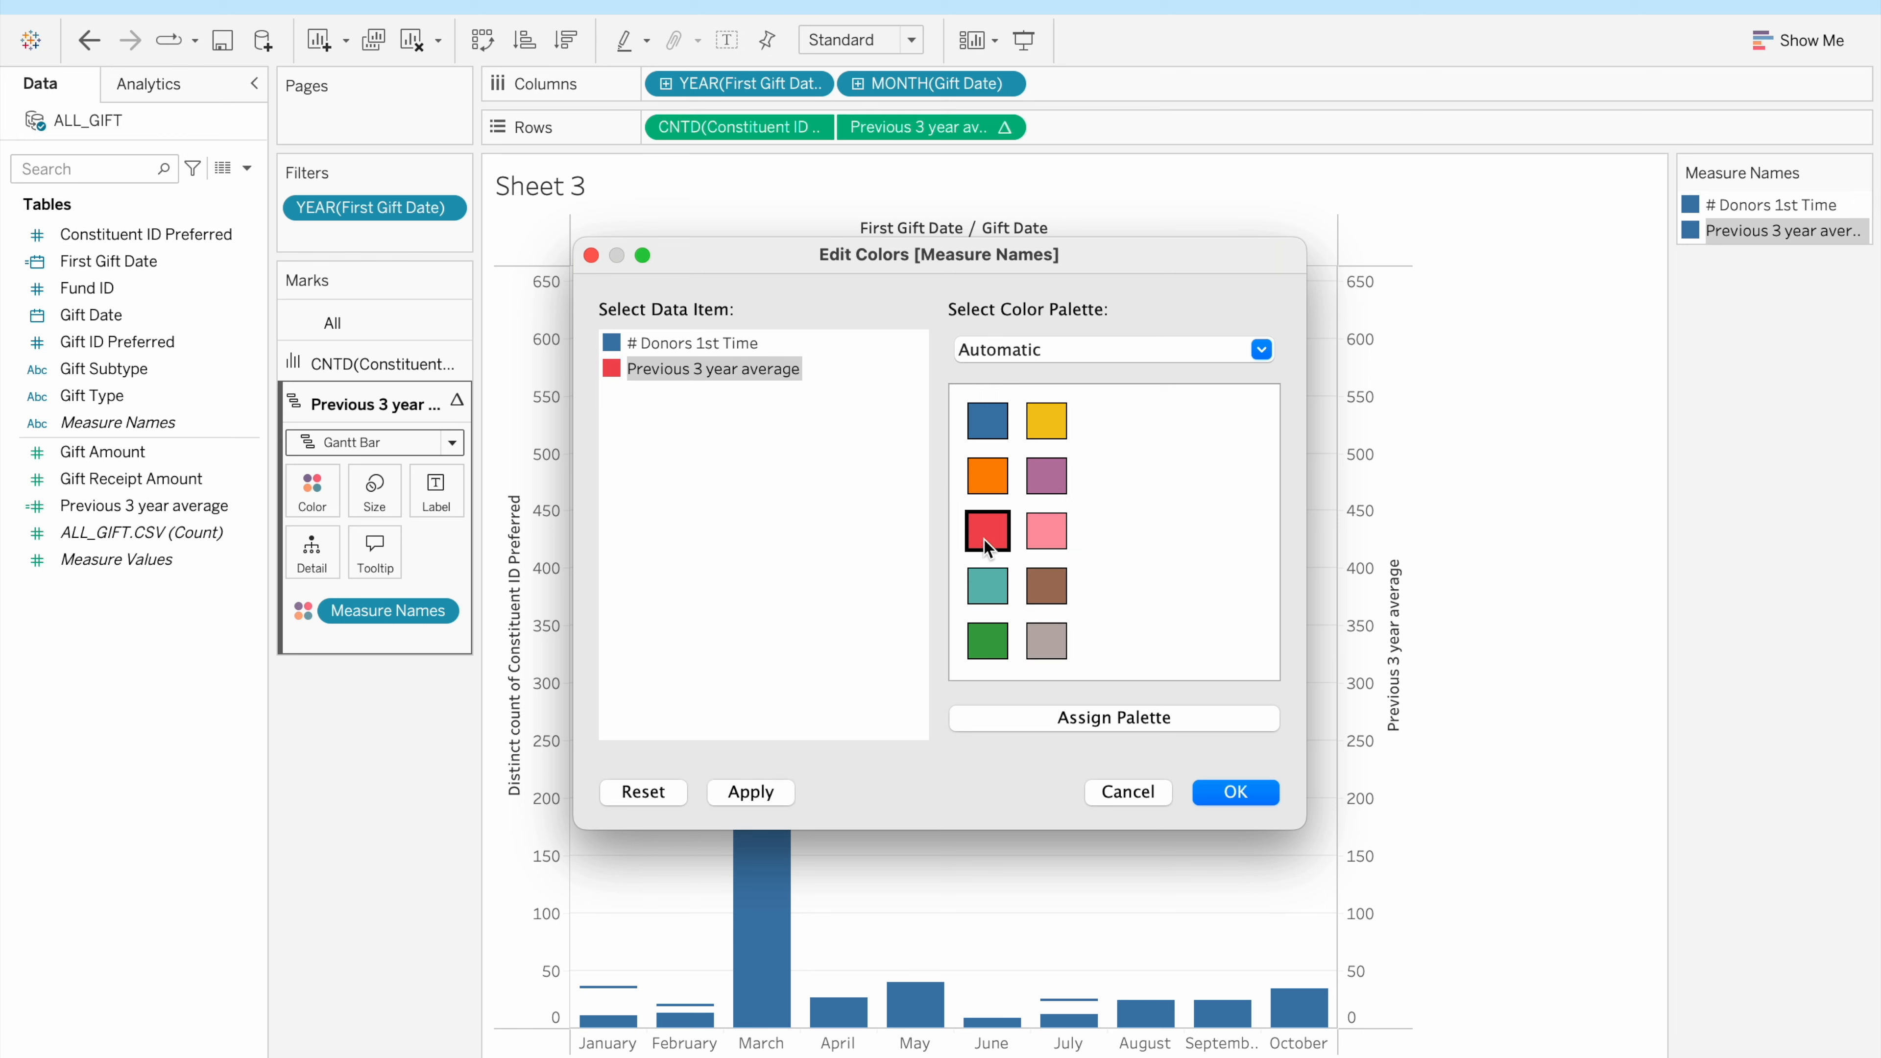
click(748, 791)
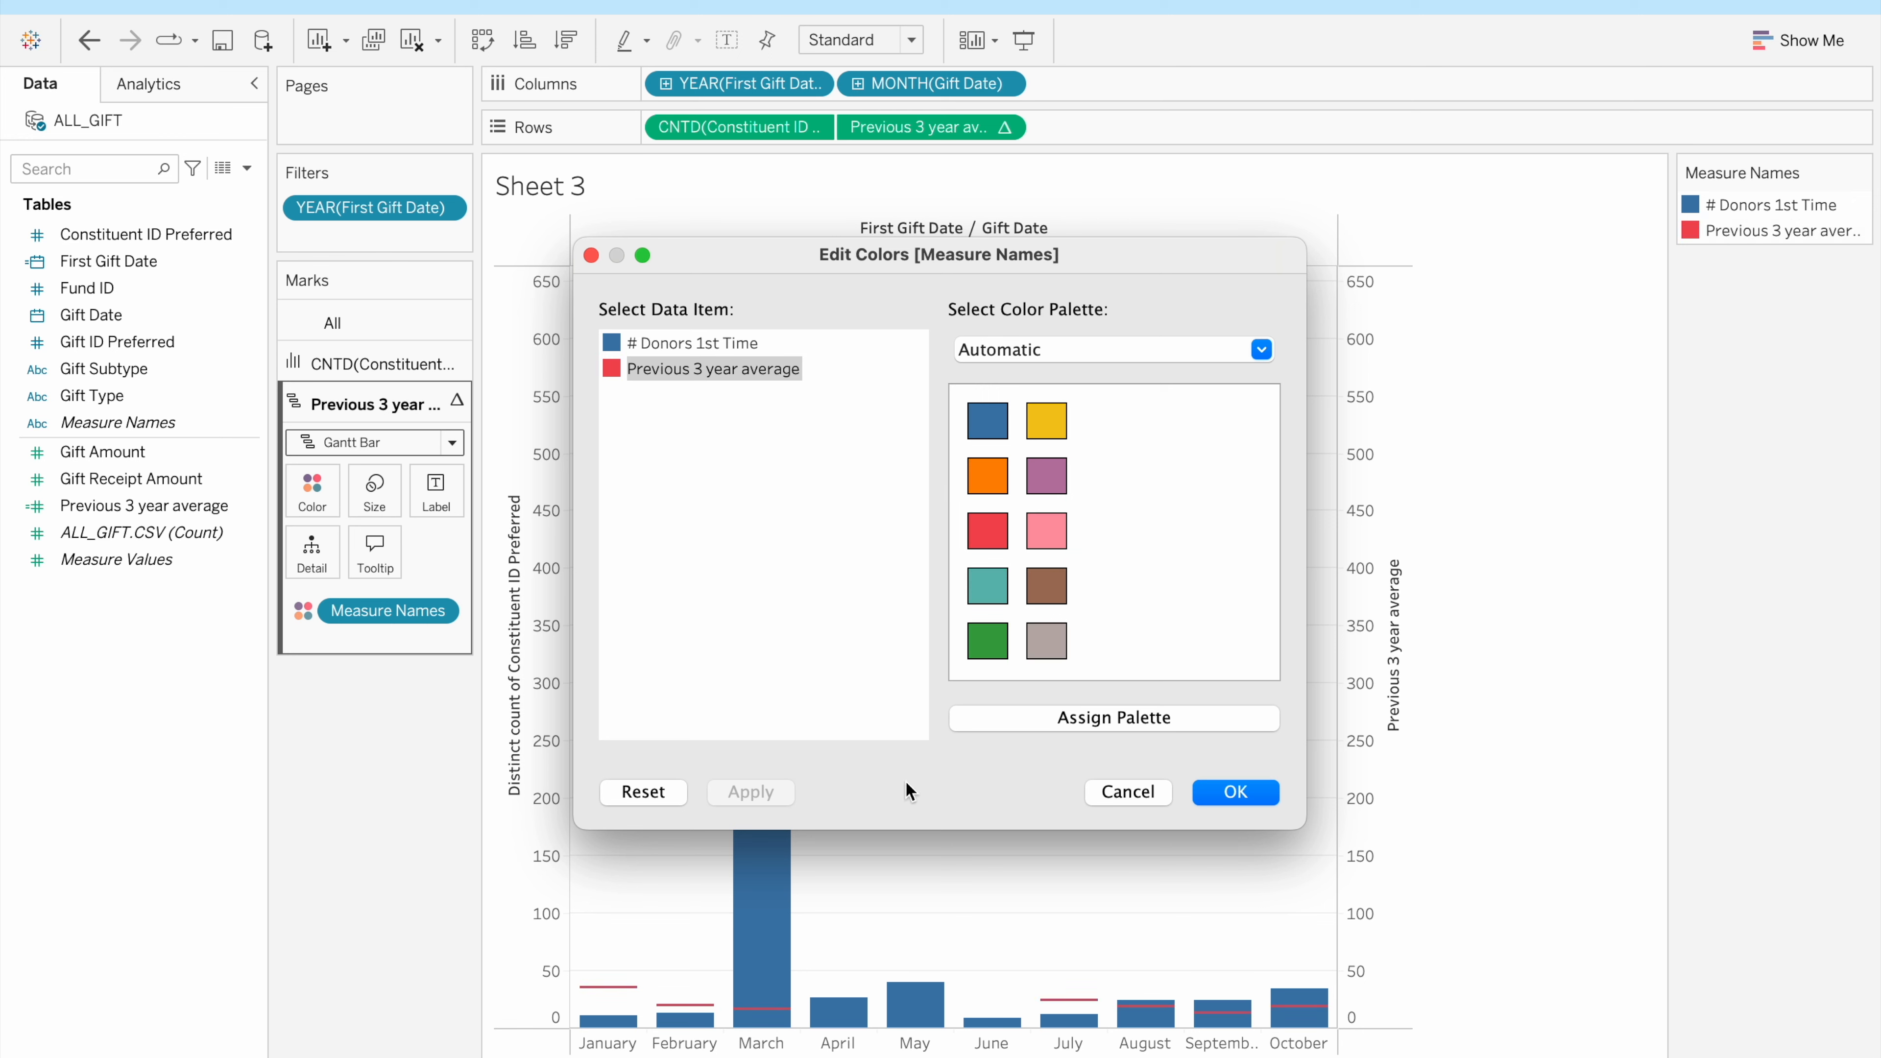
click(1232, 791)
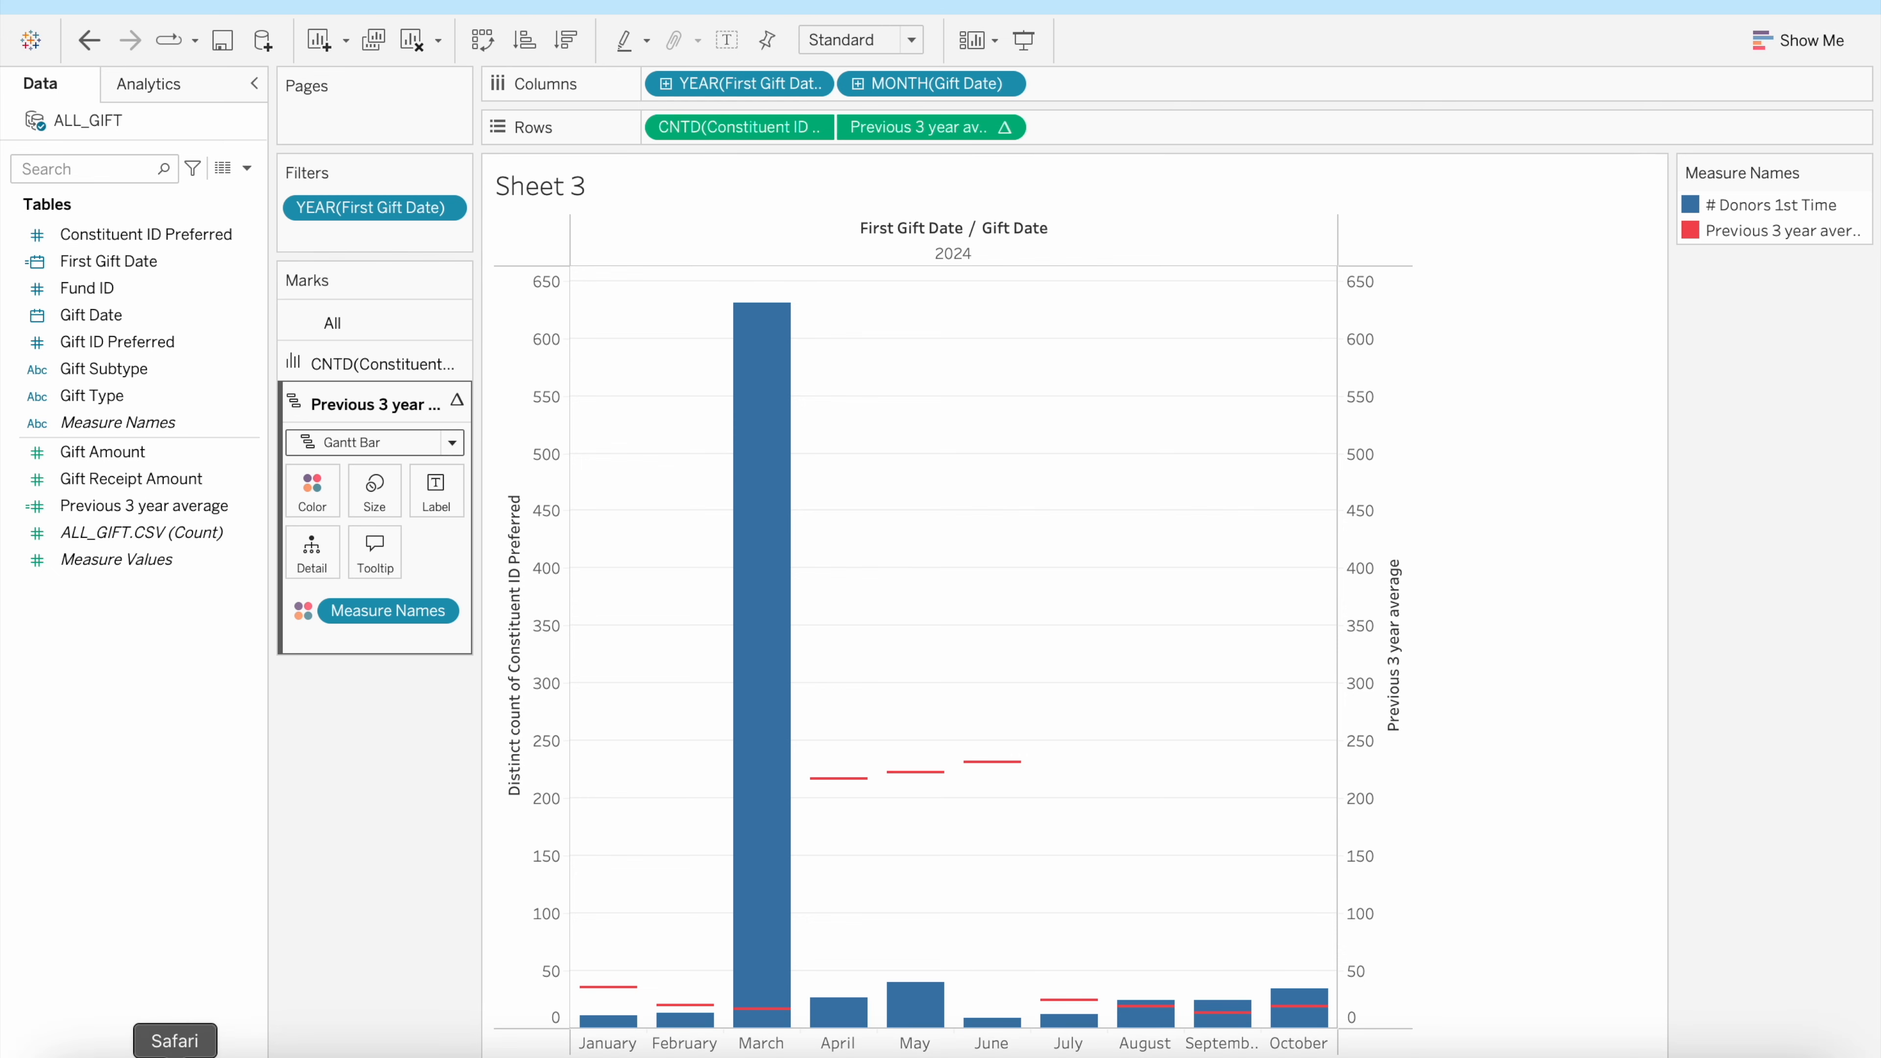
Check the Comparison Table, return to Sheet 3, and compute Previous 3 year average using First Gift Date
click(592, 1057)
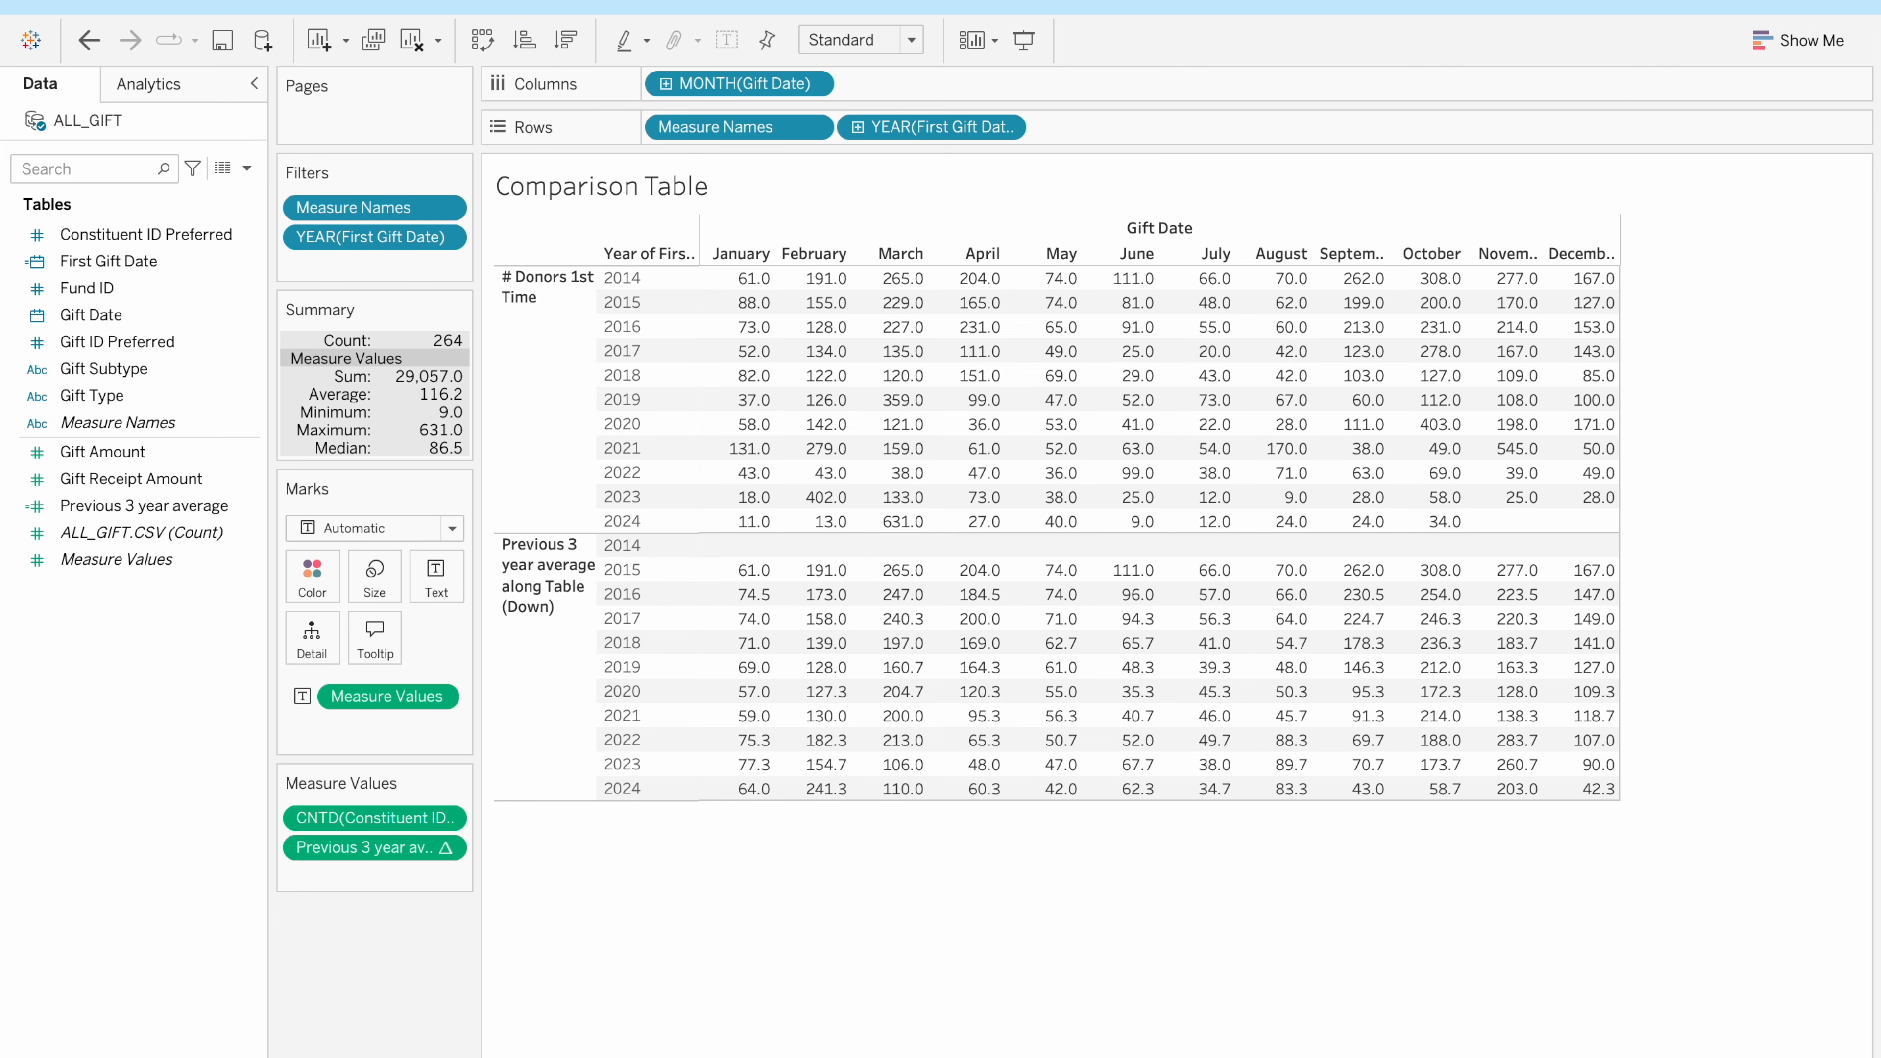
click(598, 1057)
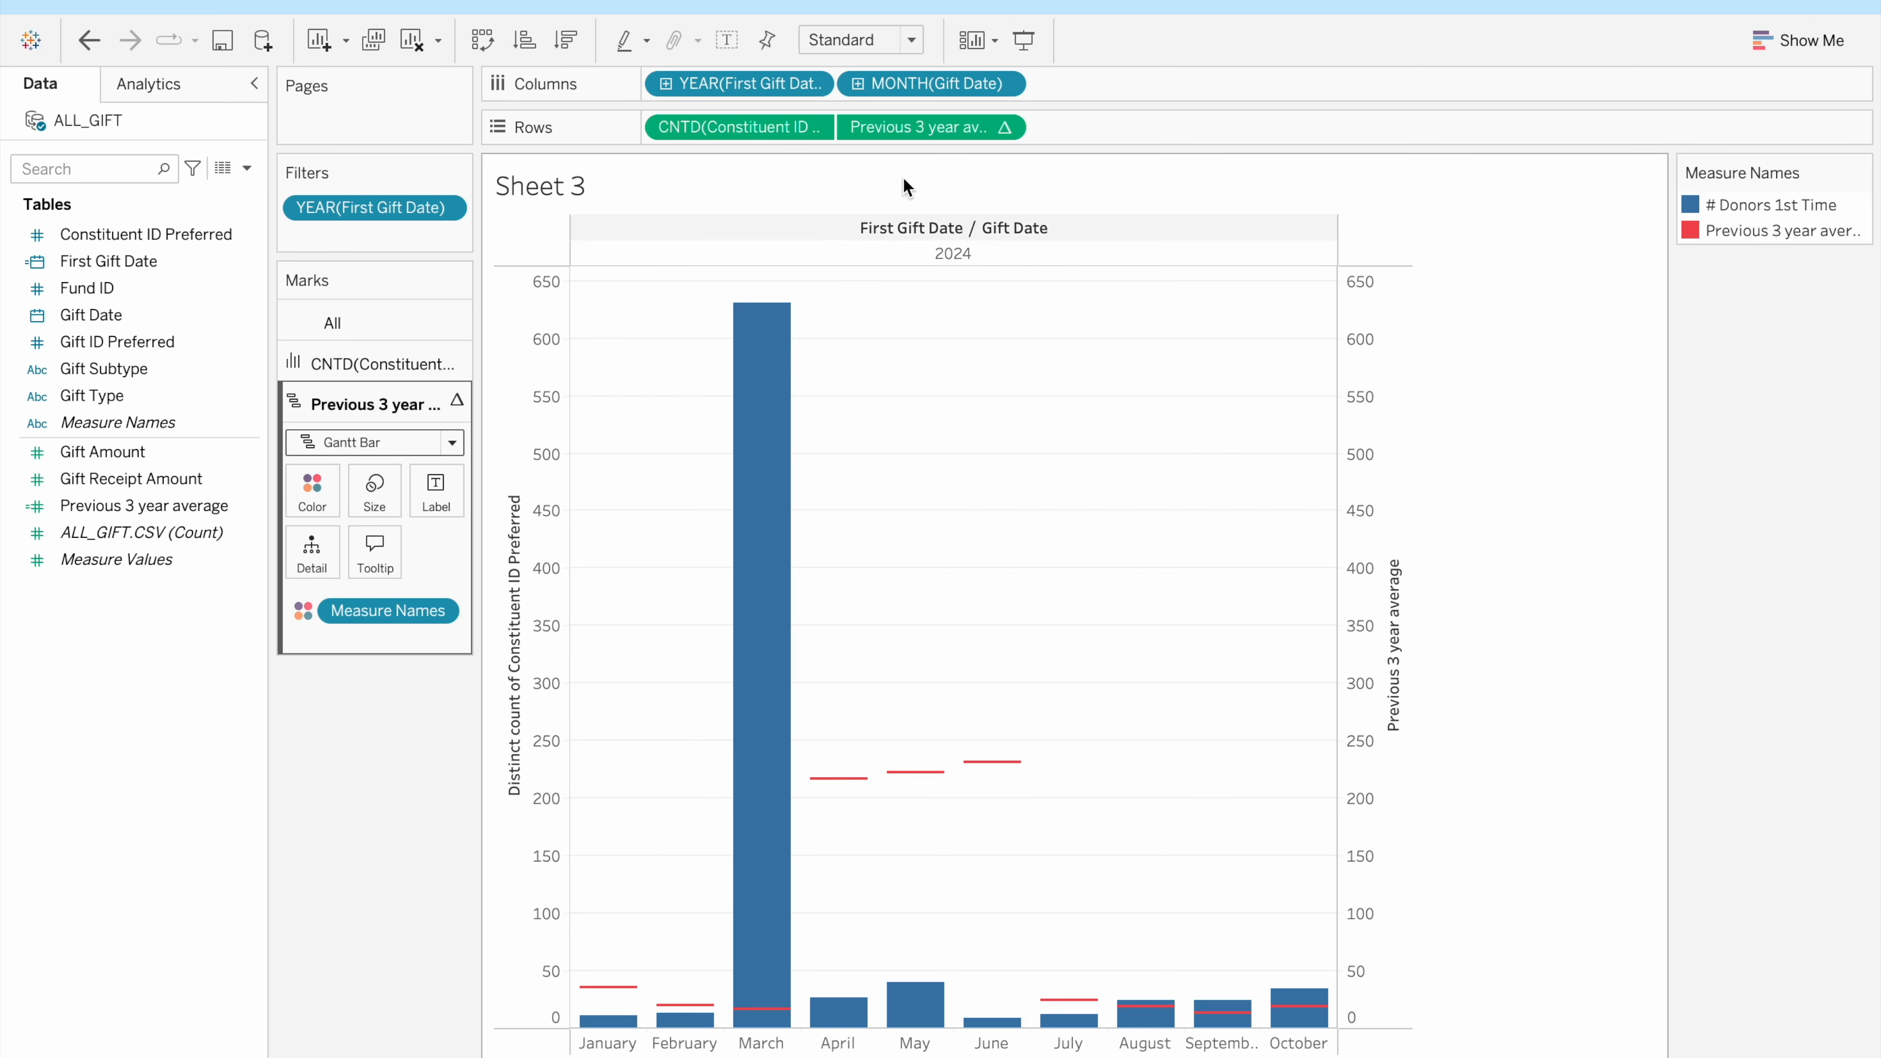
click(1001, 127)
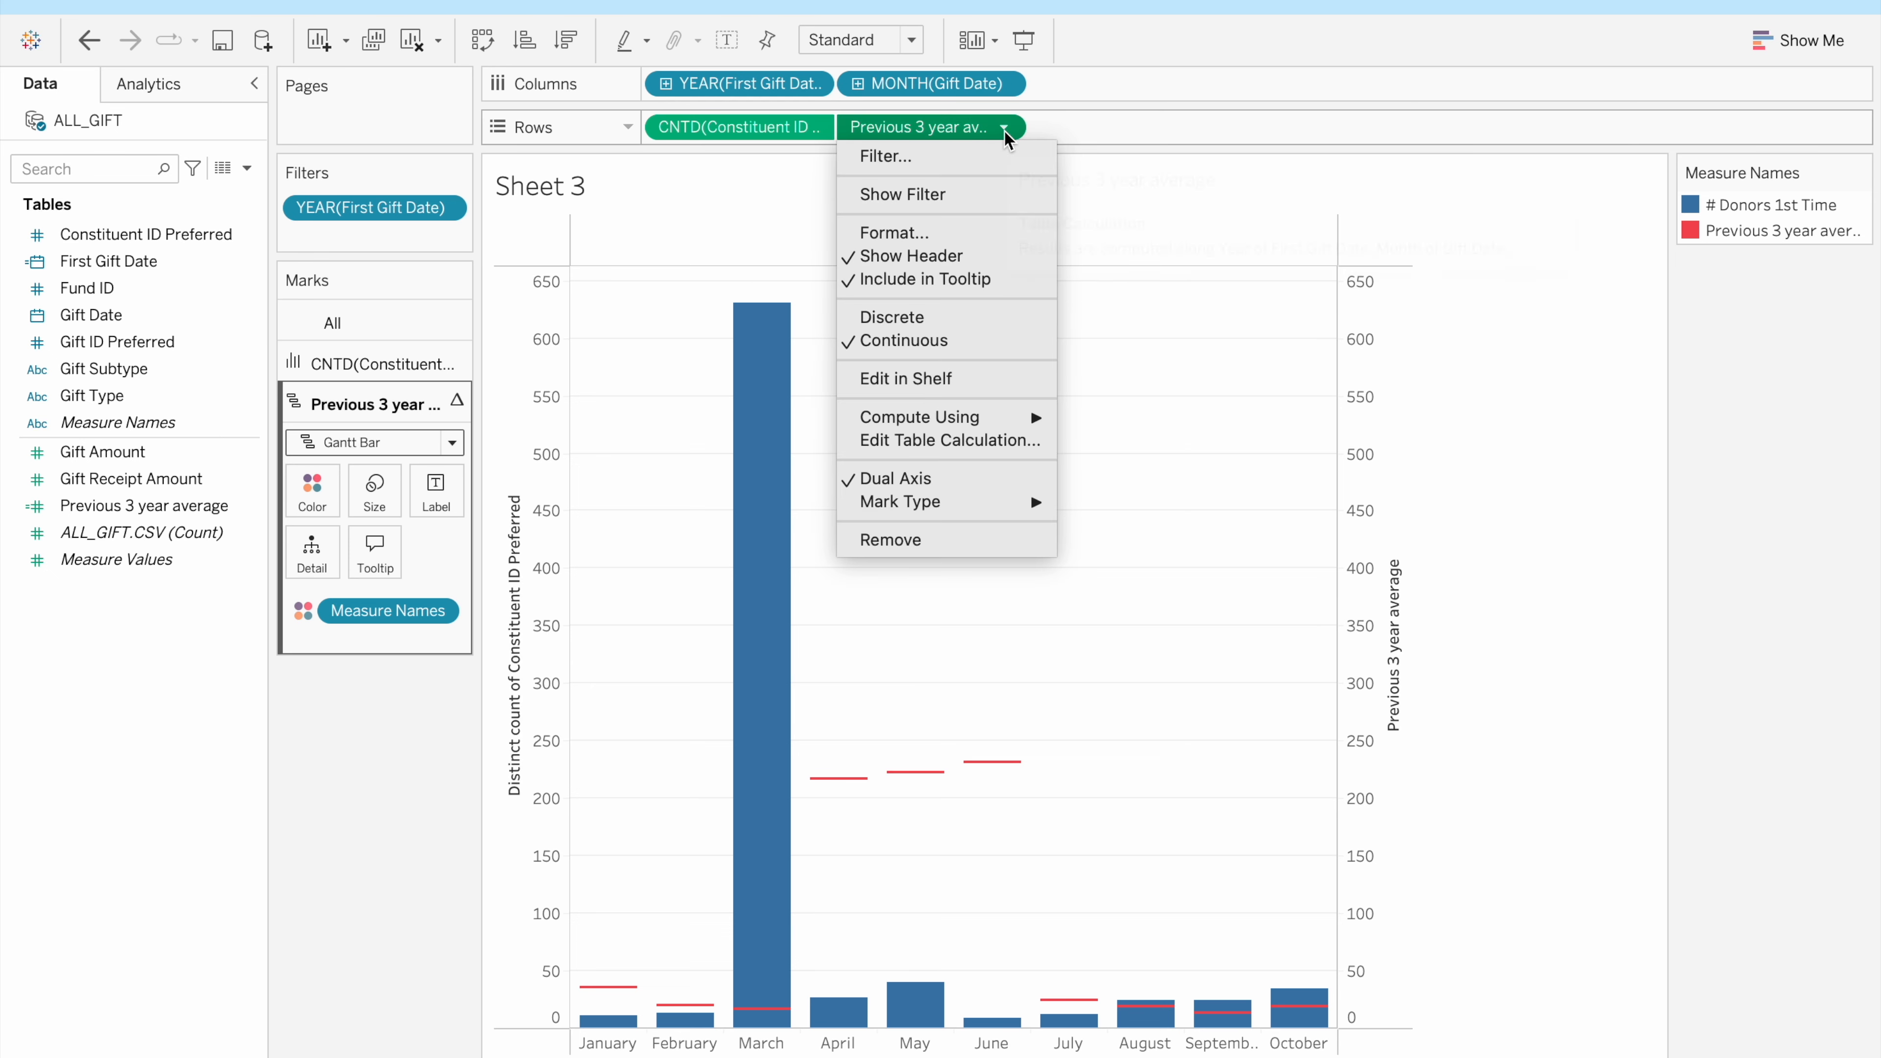
mouse_move(1018, 426)
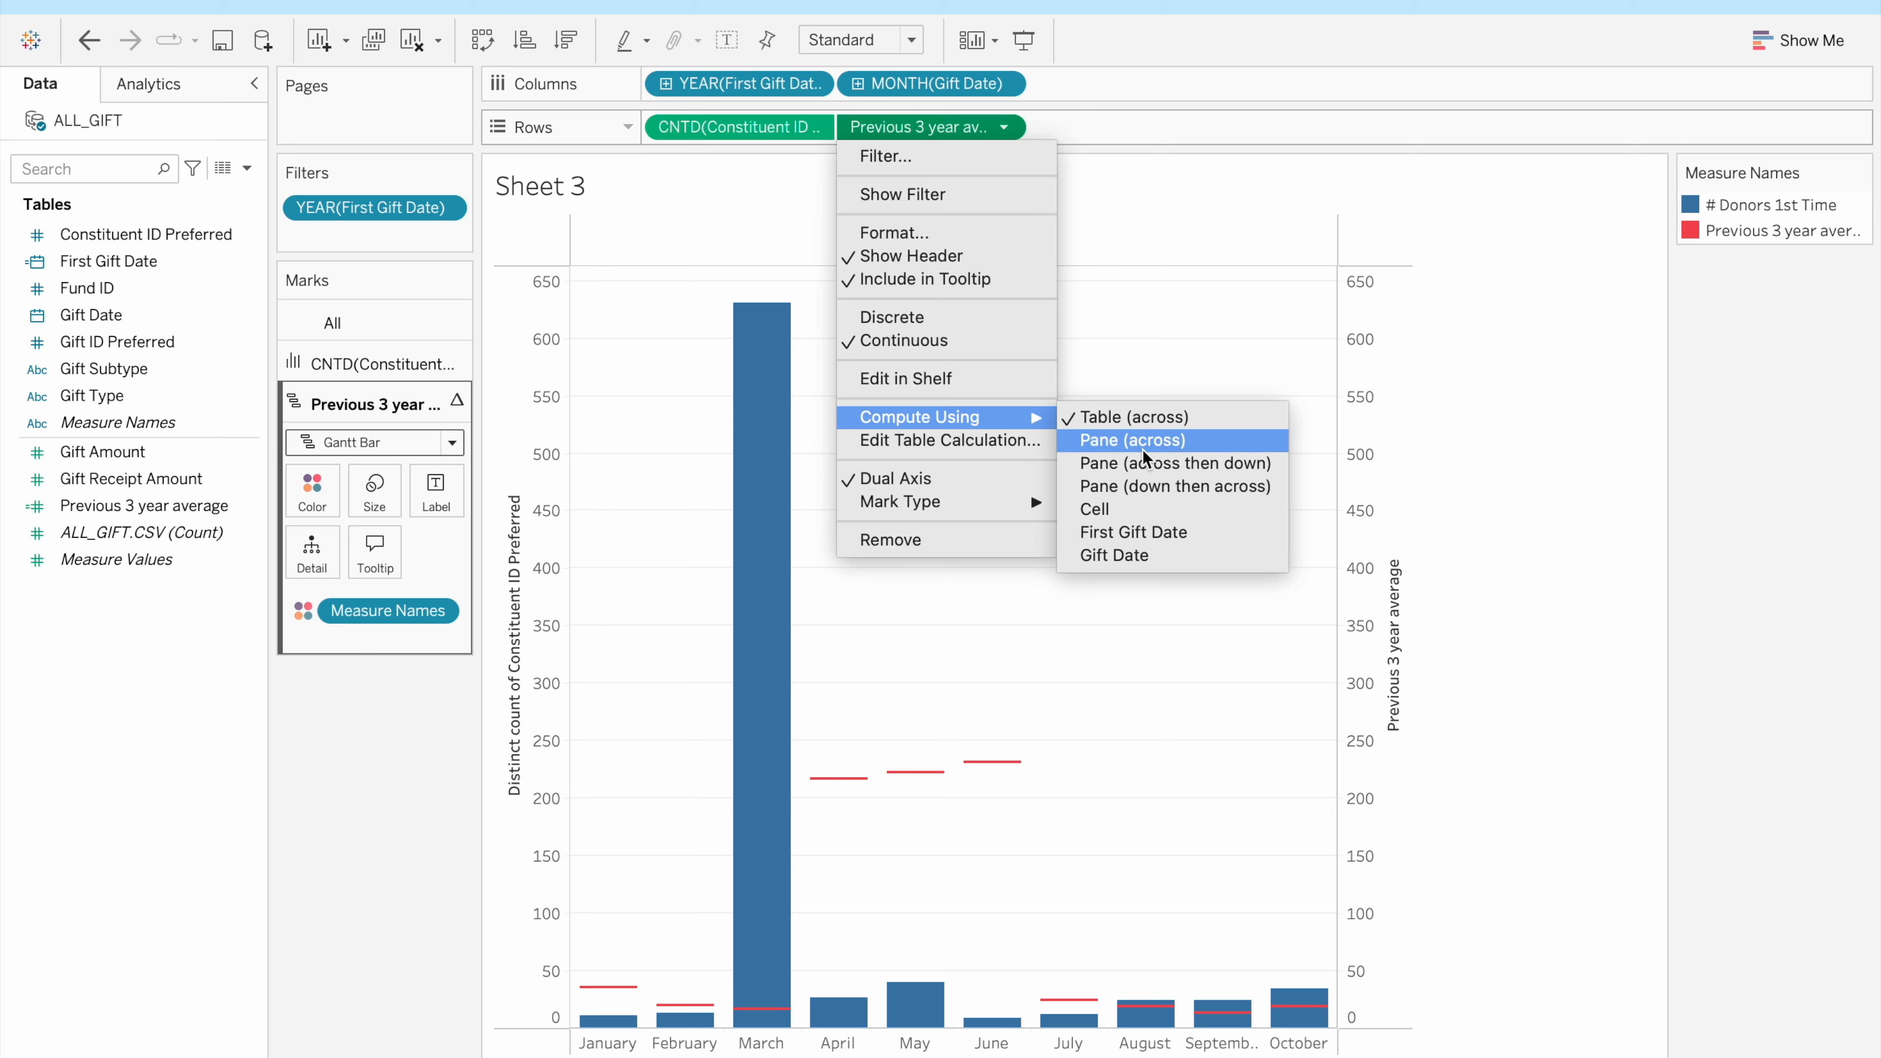
click(1154, 534)
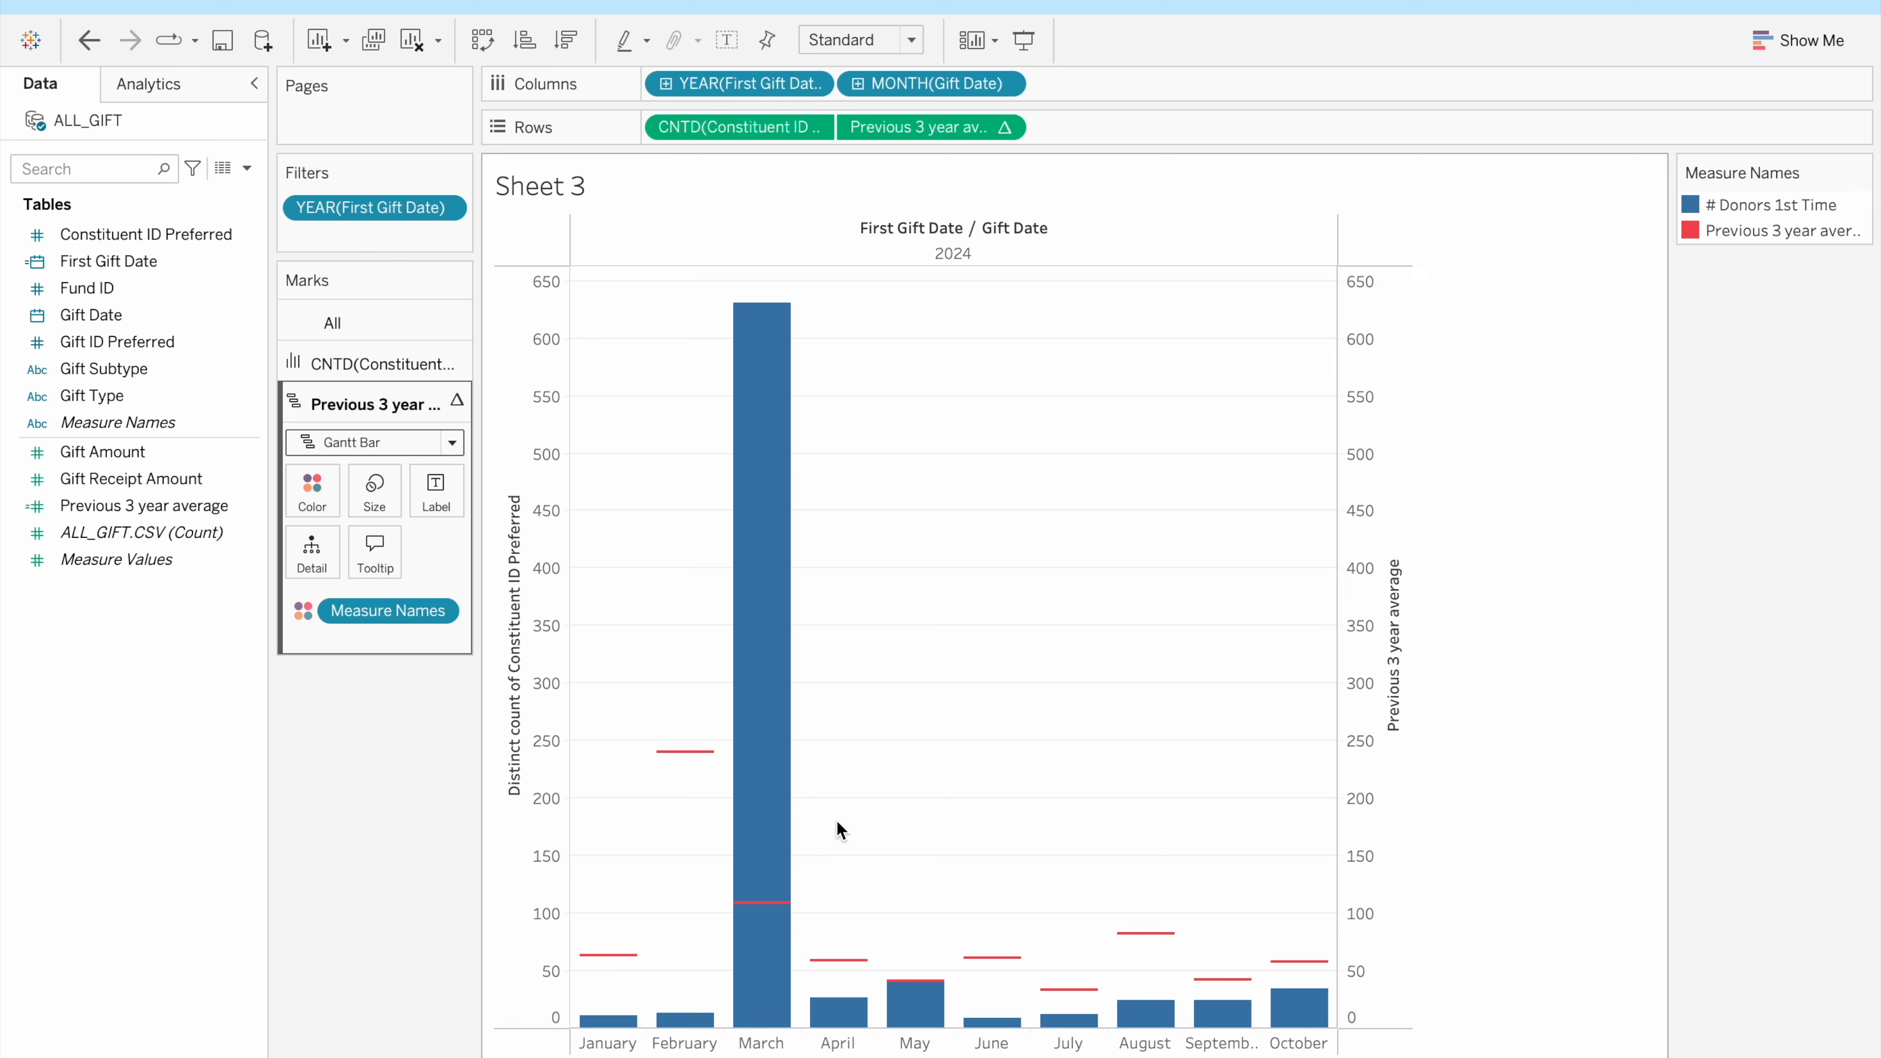
Compare the April and June three-year average markers in the Sheet 3 chart with the 2024 values in Comparison Table
mouse_move(839, 966)
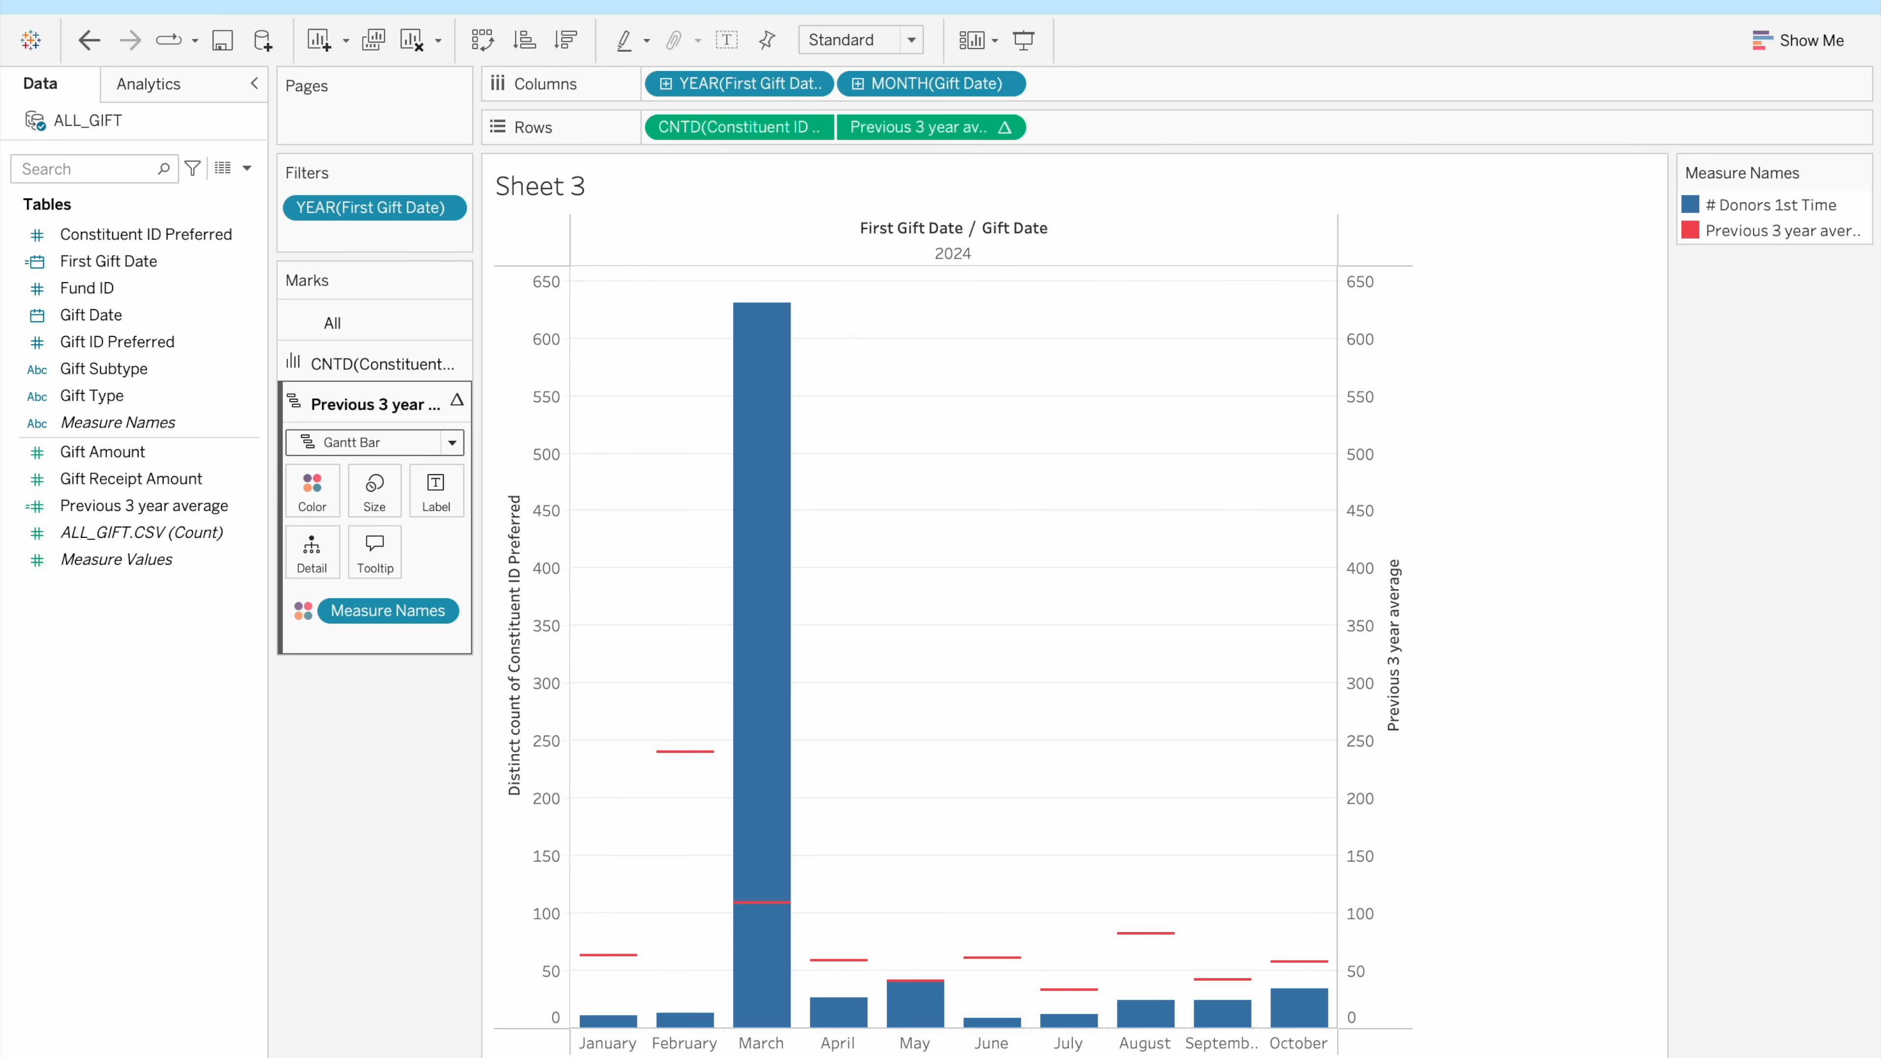
click(315, 1056)
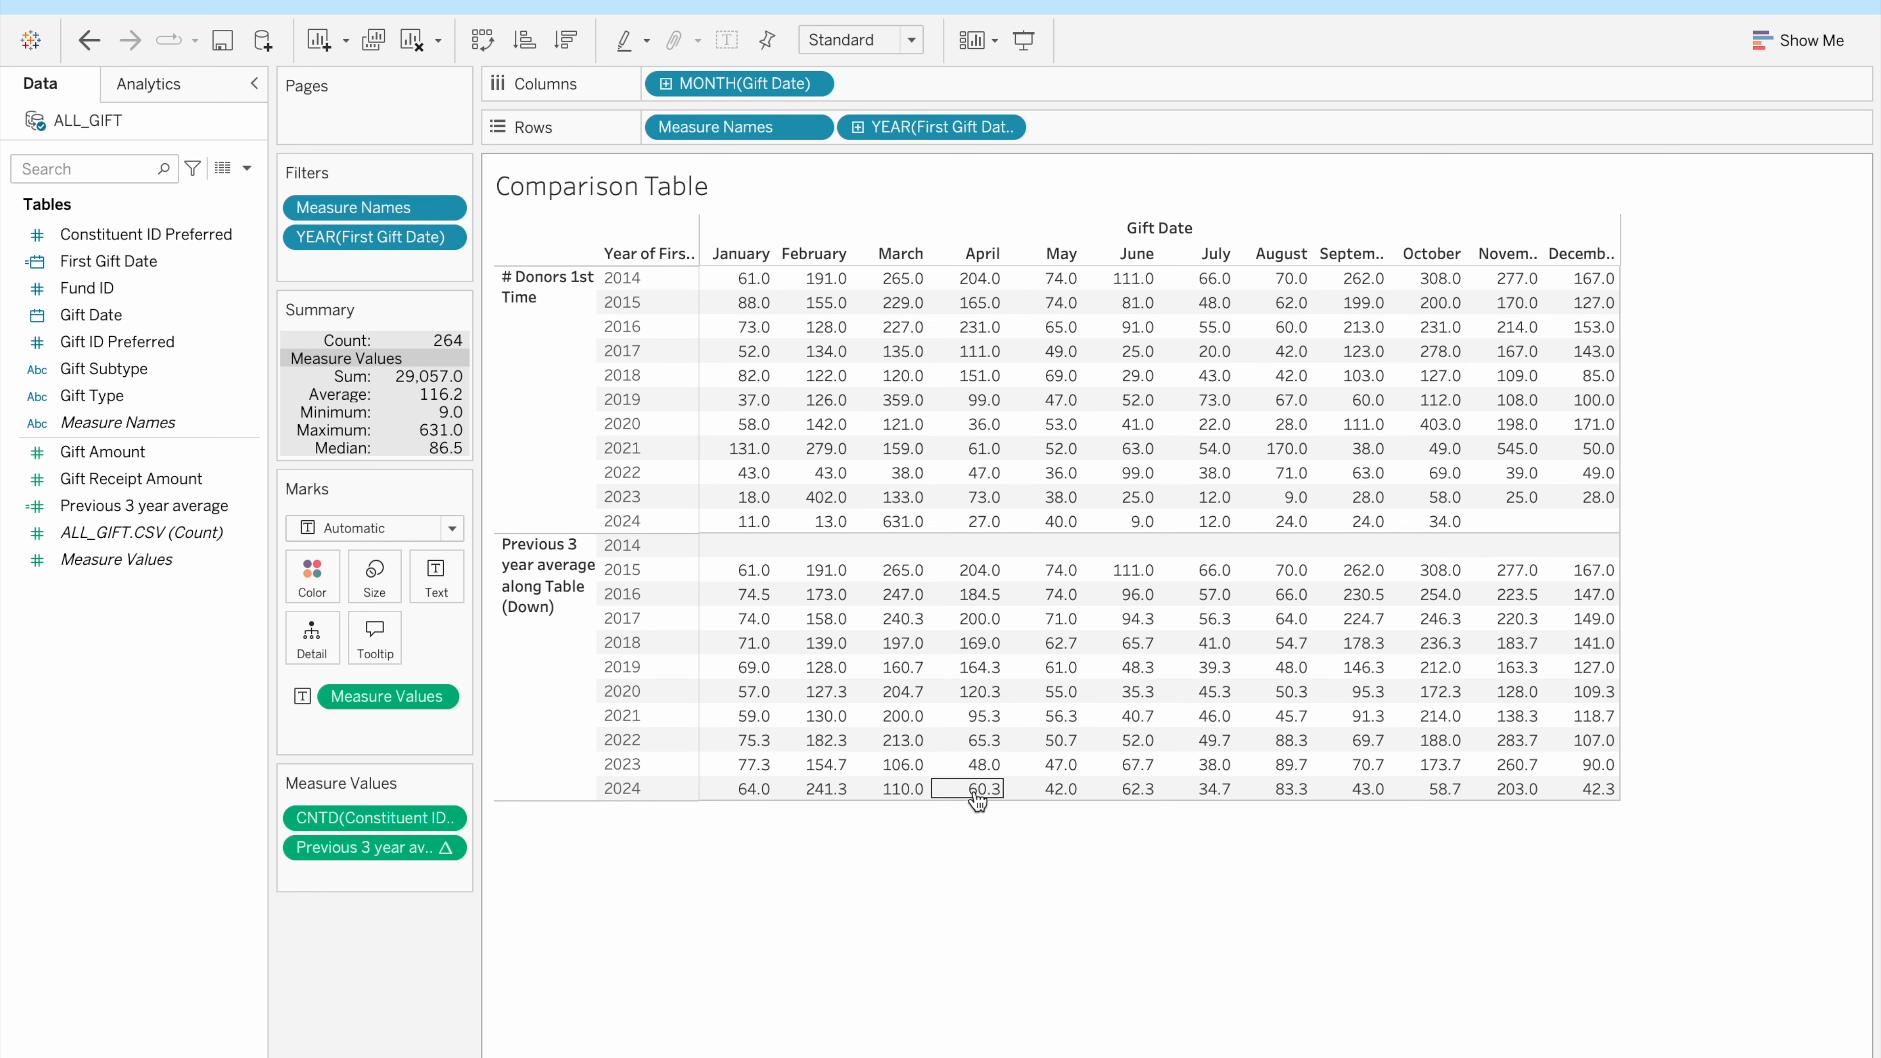
click(521, 1057)
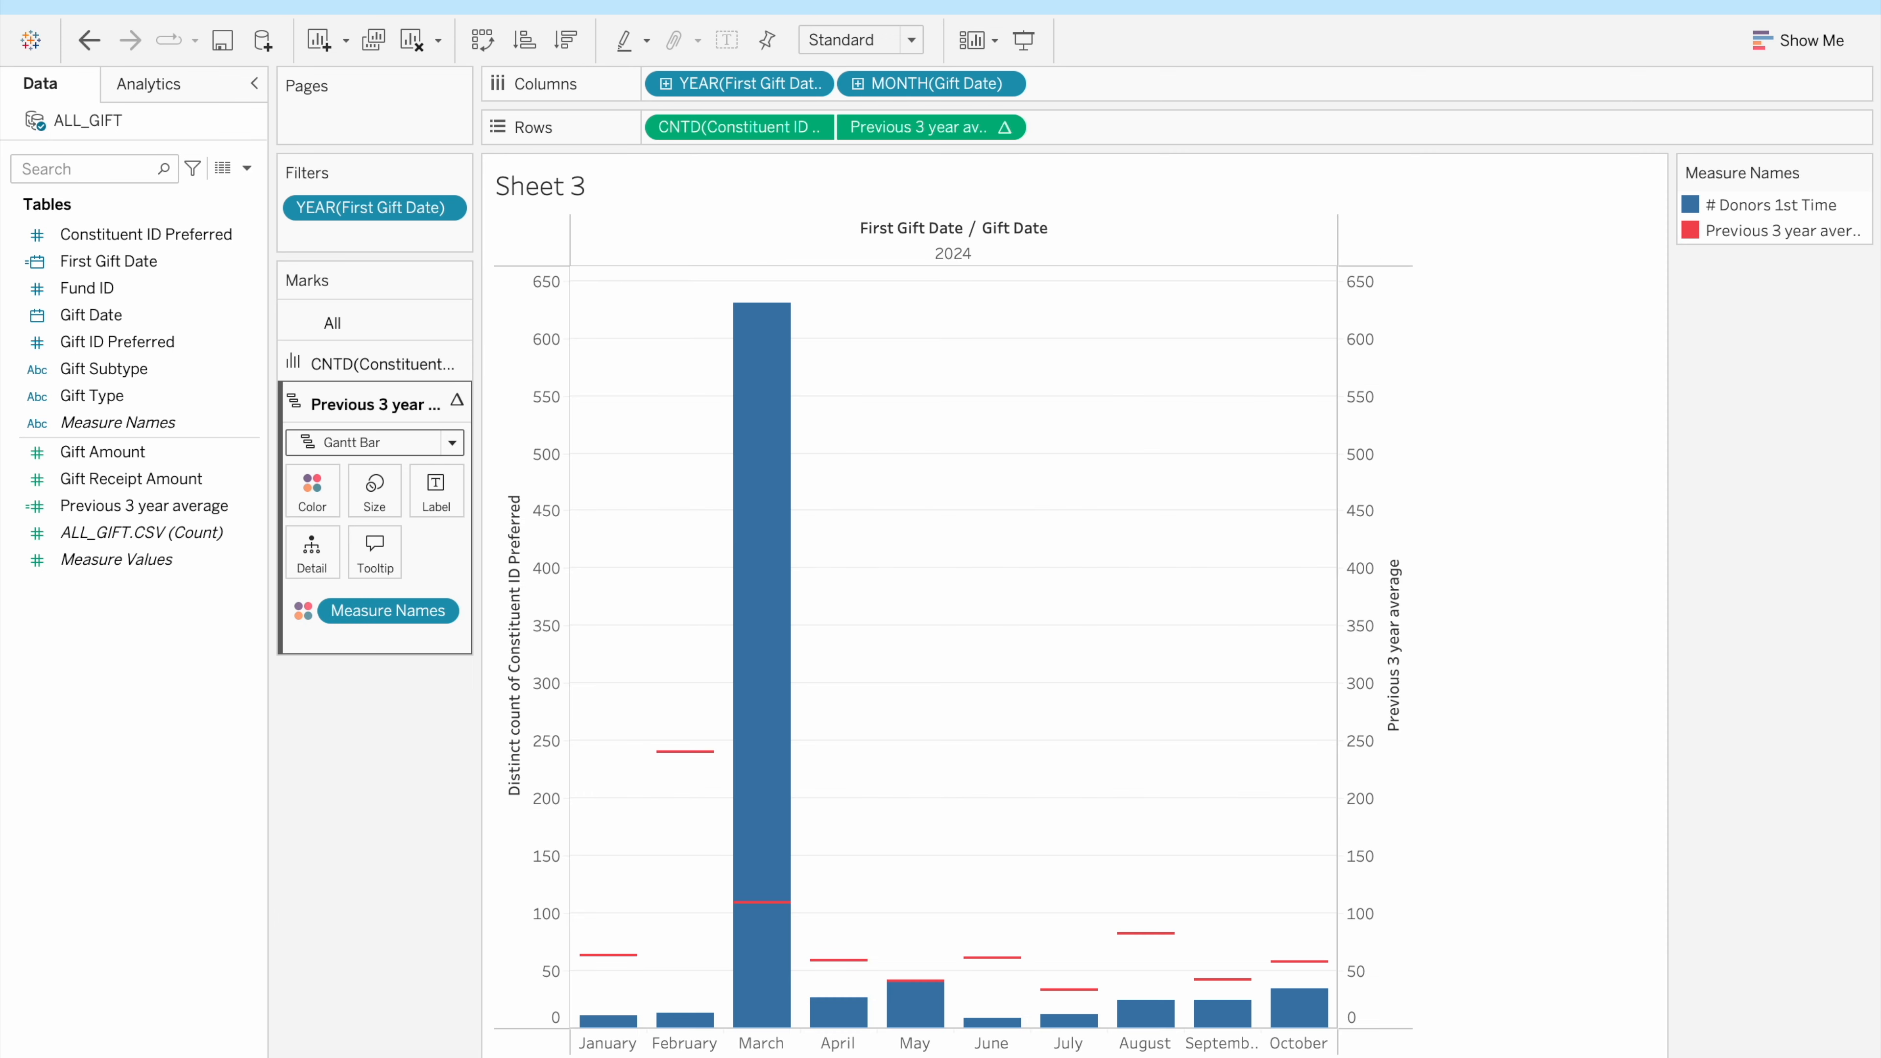
mouse_move(985, 972)
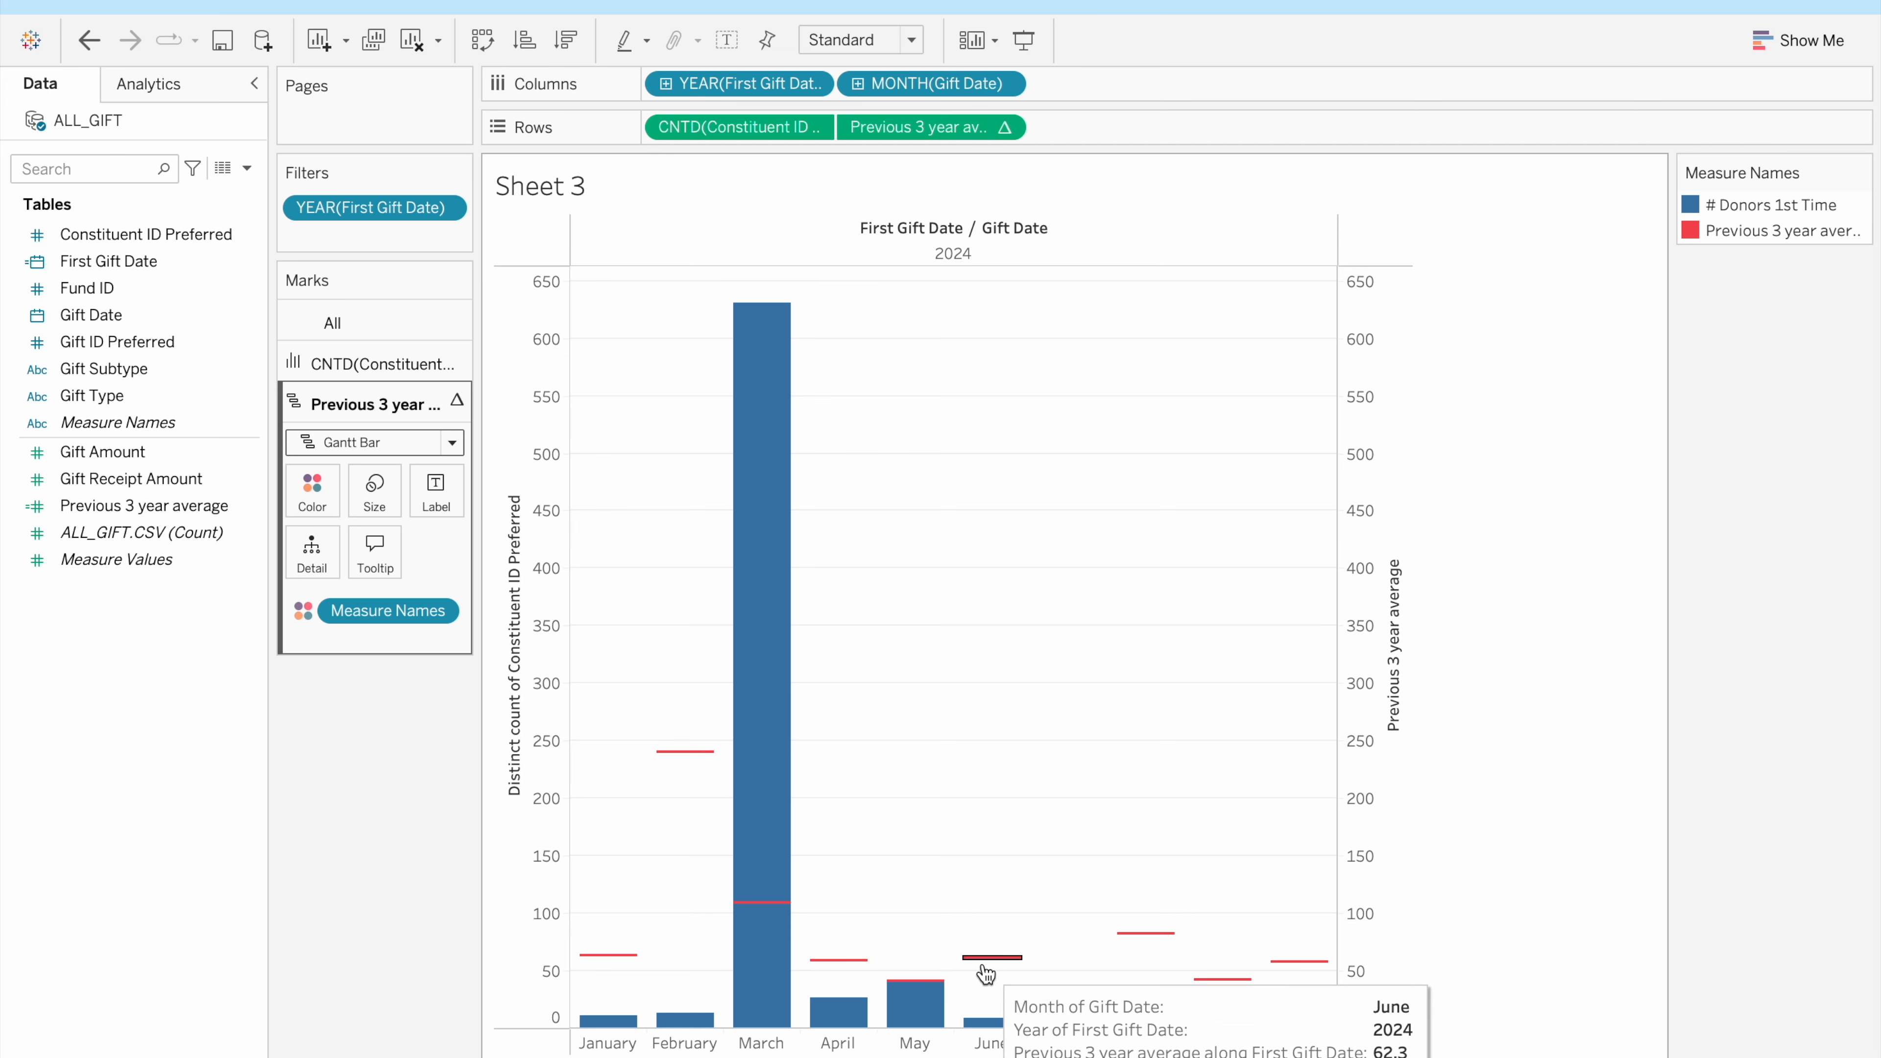
click(445, 1057)
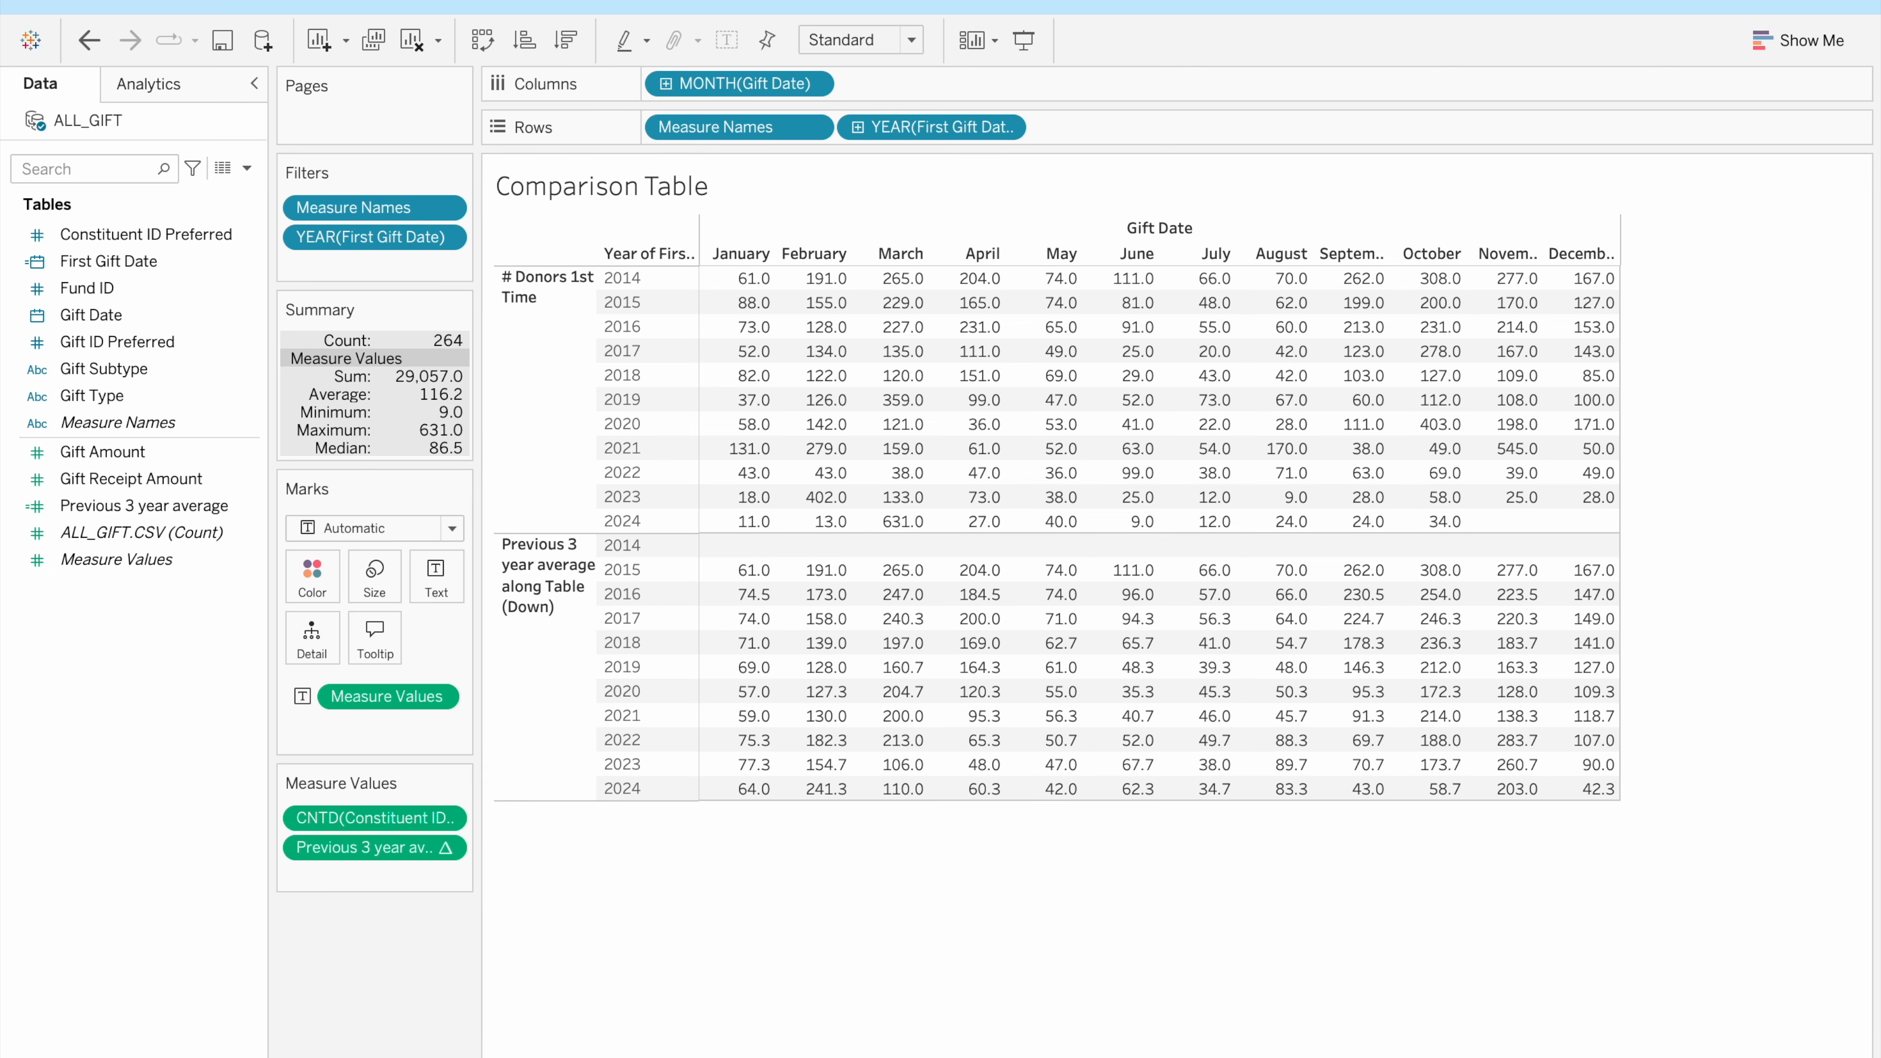
key(ctrl+Tab)
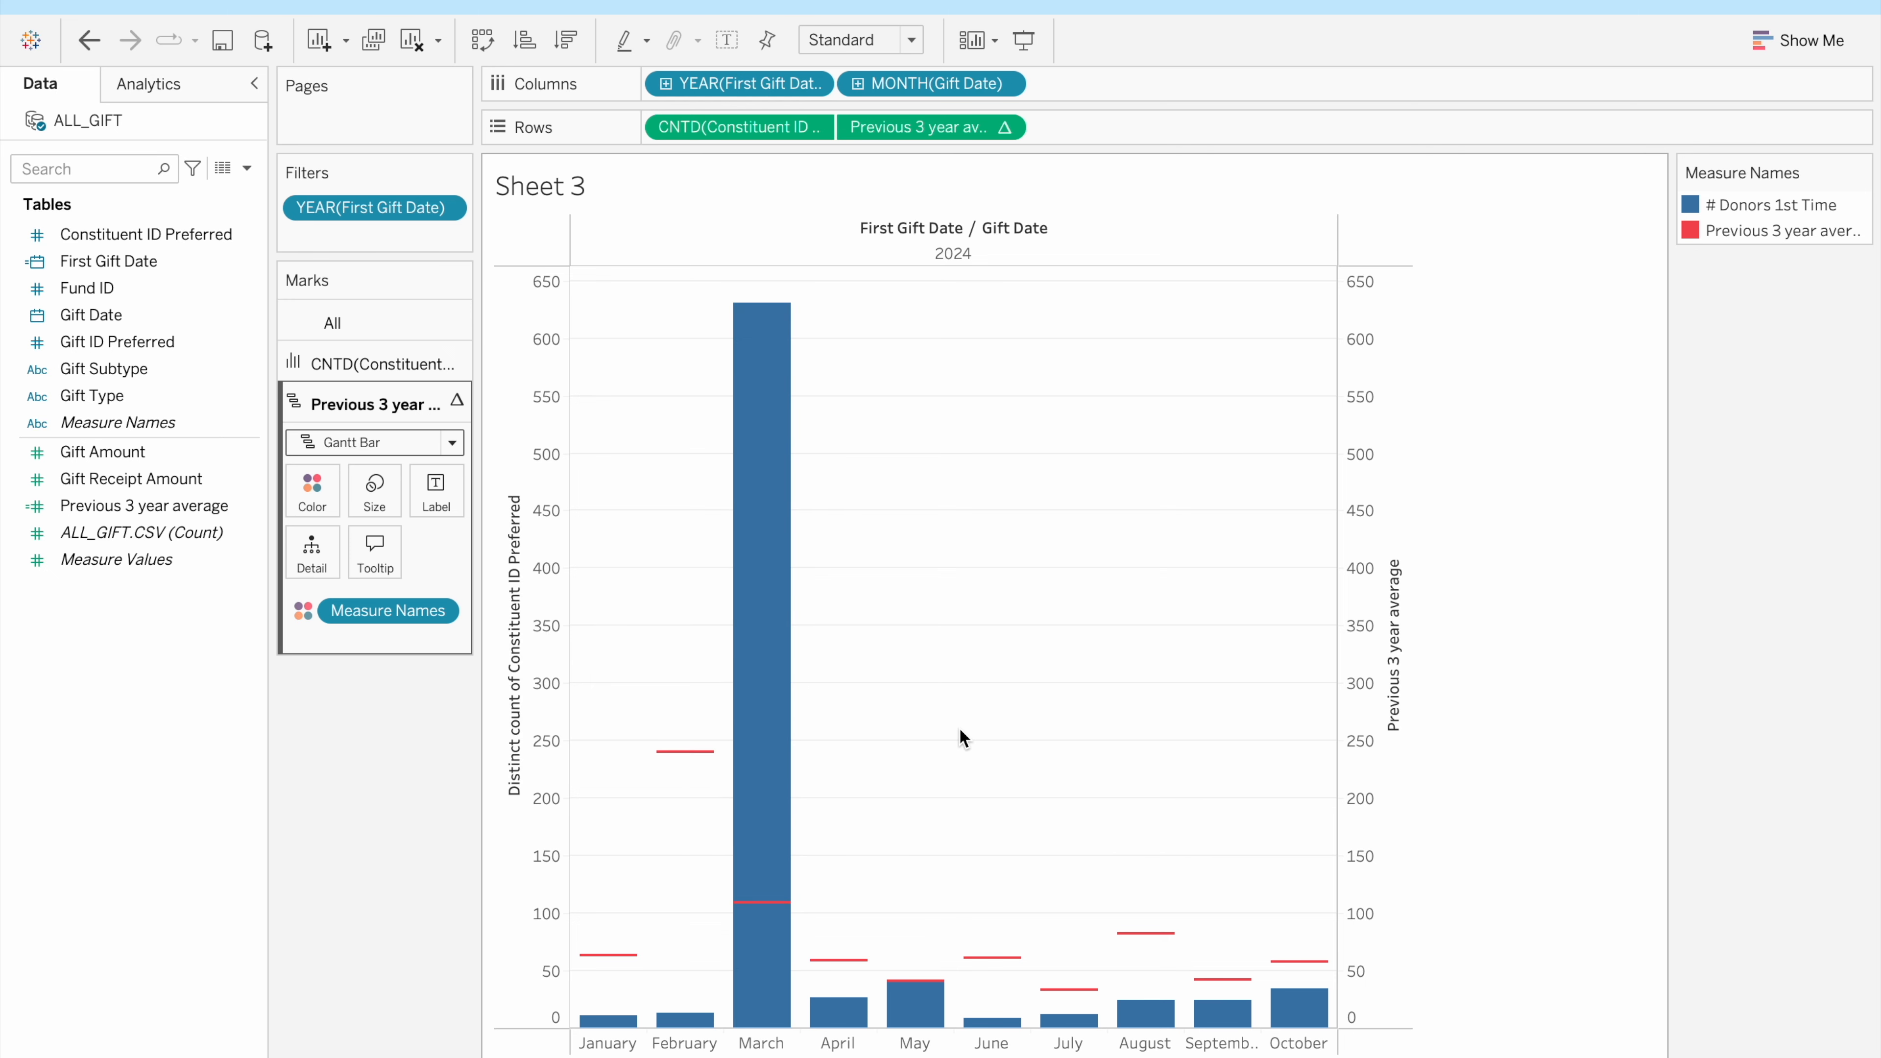
Show missing values for the month and 2024 headers, then inspect the November and December average markers
mouse_move(755, 540)
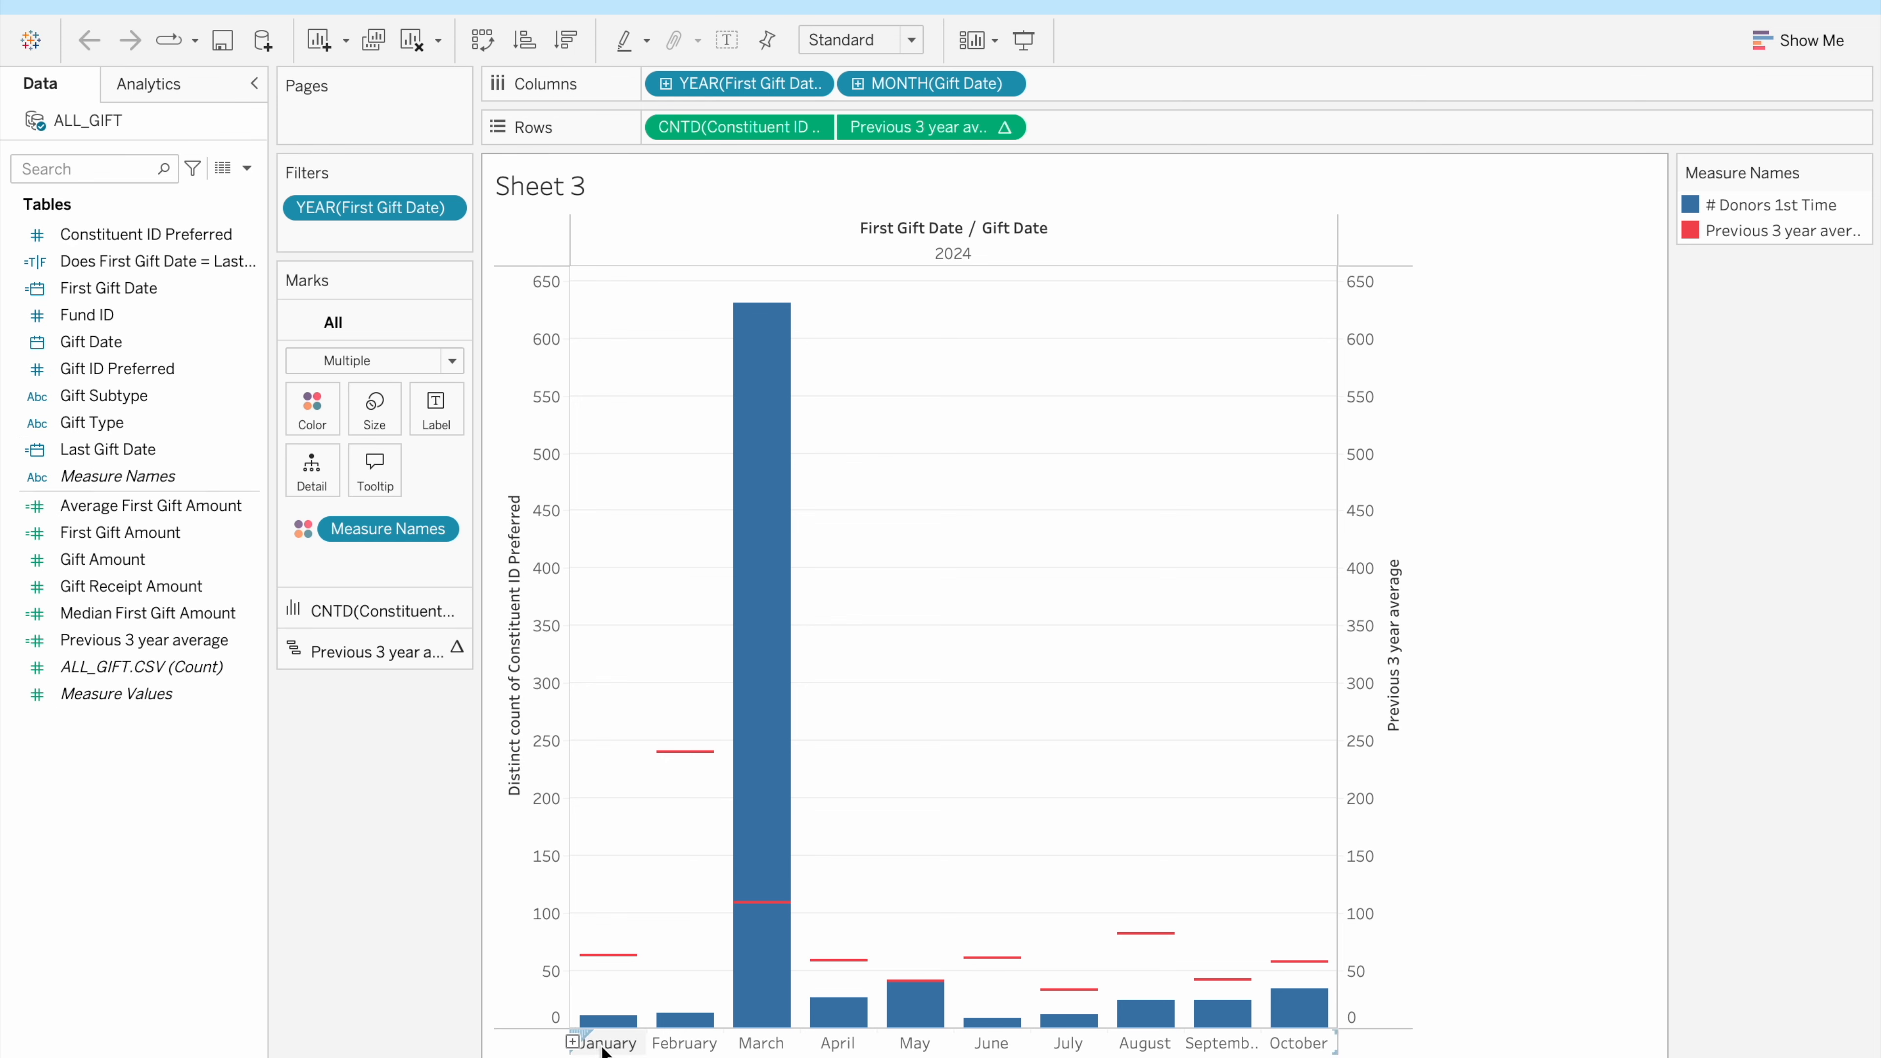
right_click(1299, 1045)
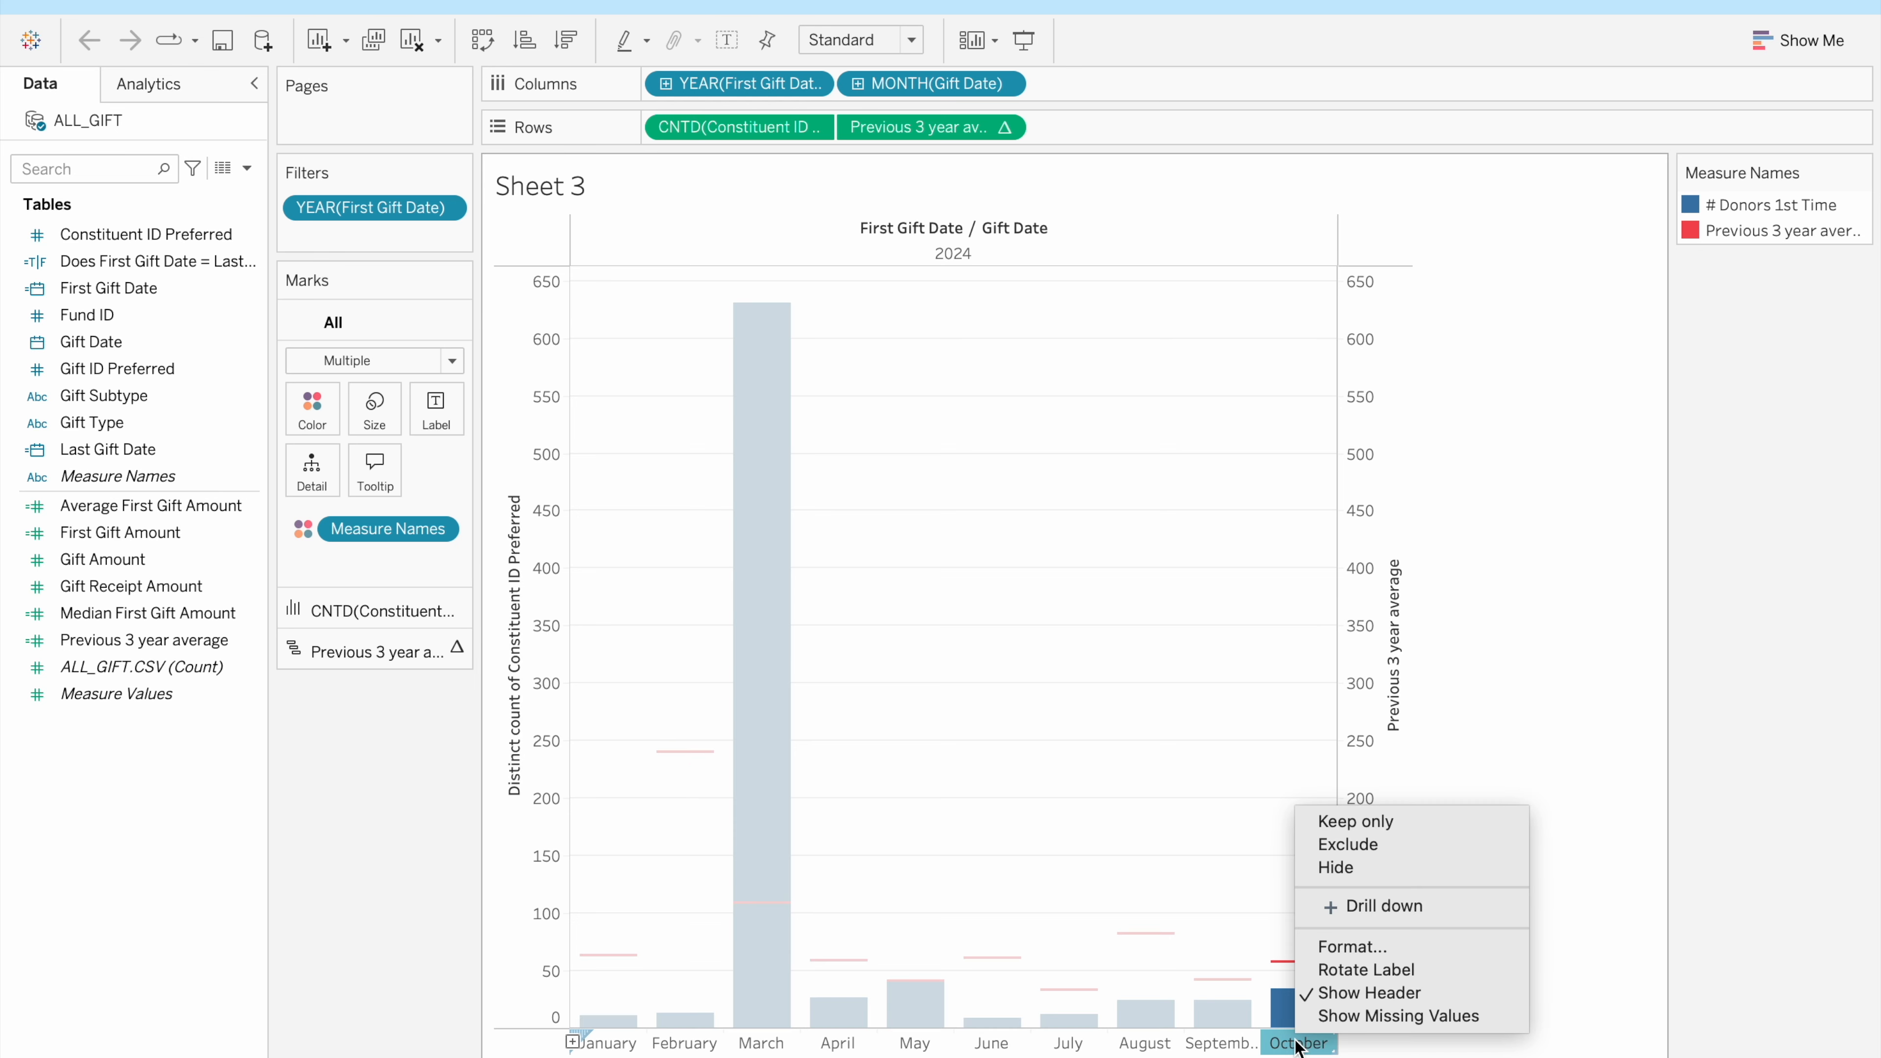
click(1339, 1025)
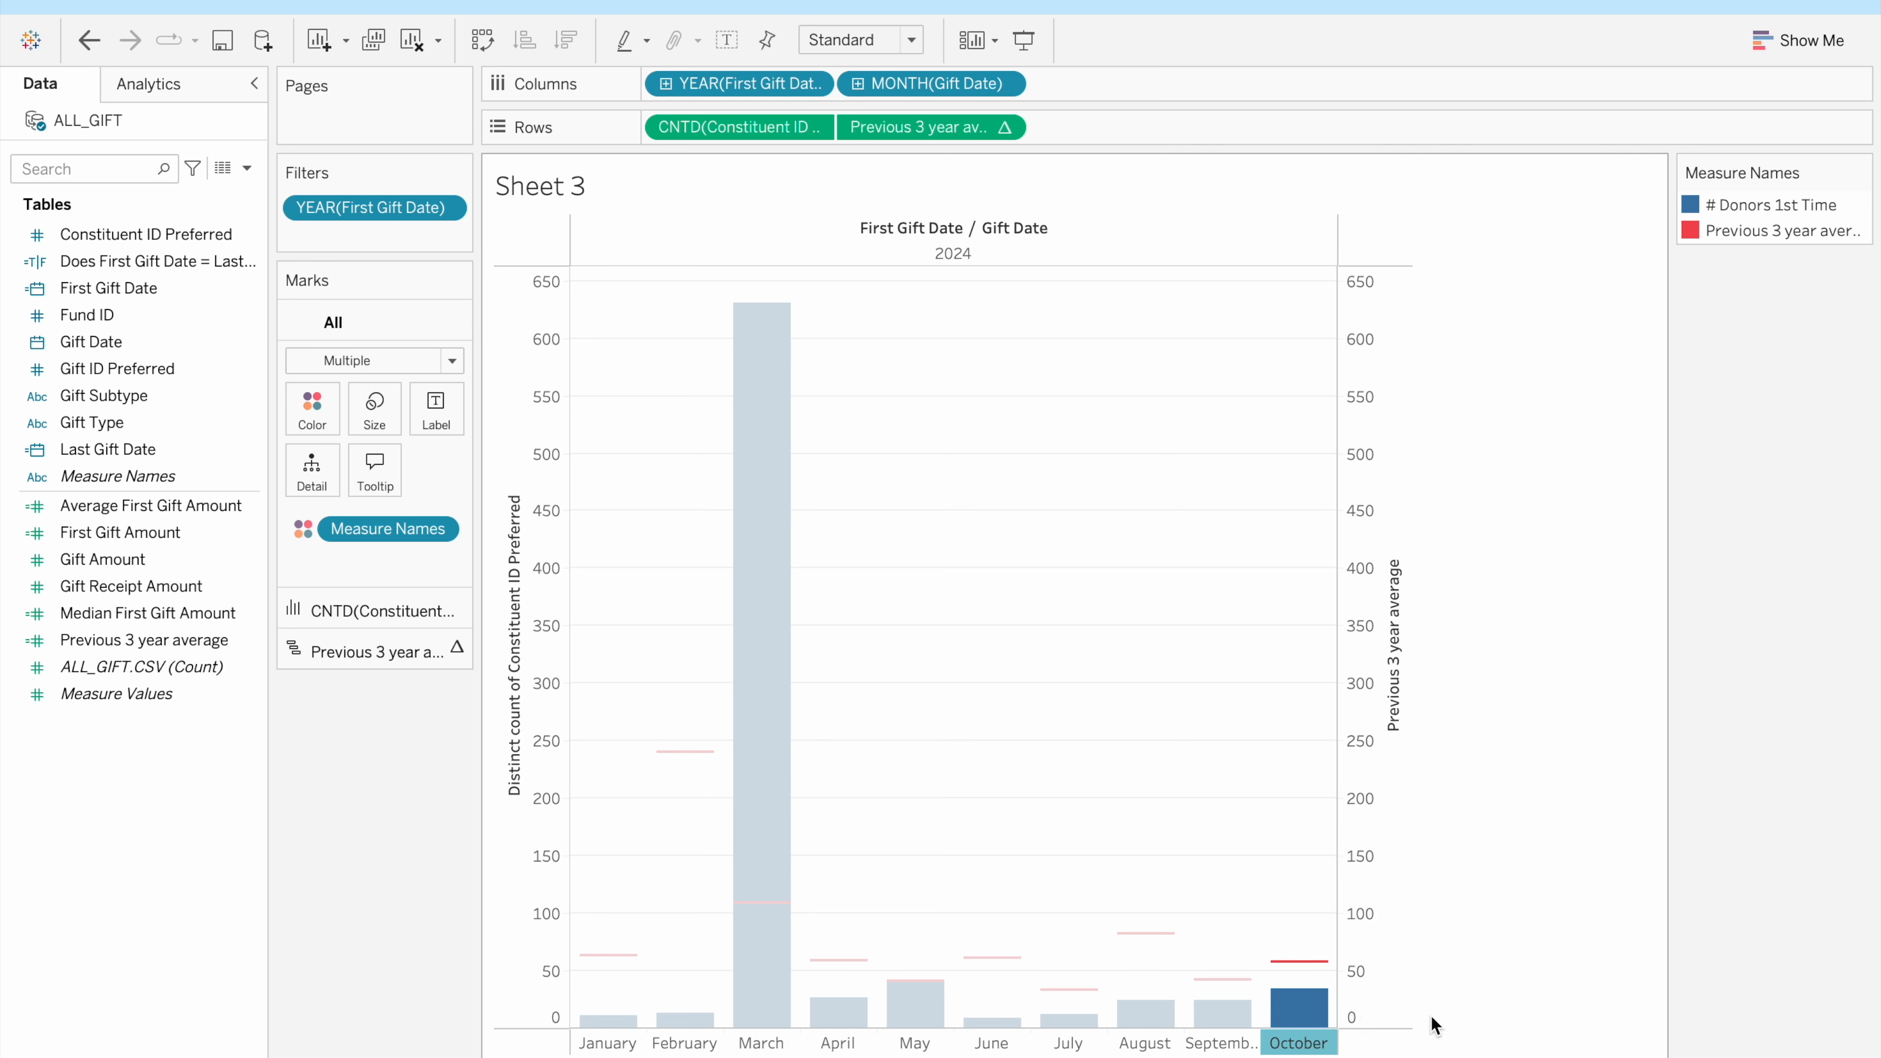
right_click(1274, 249)
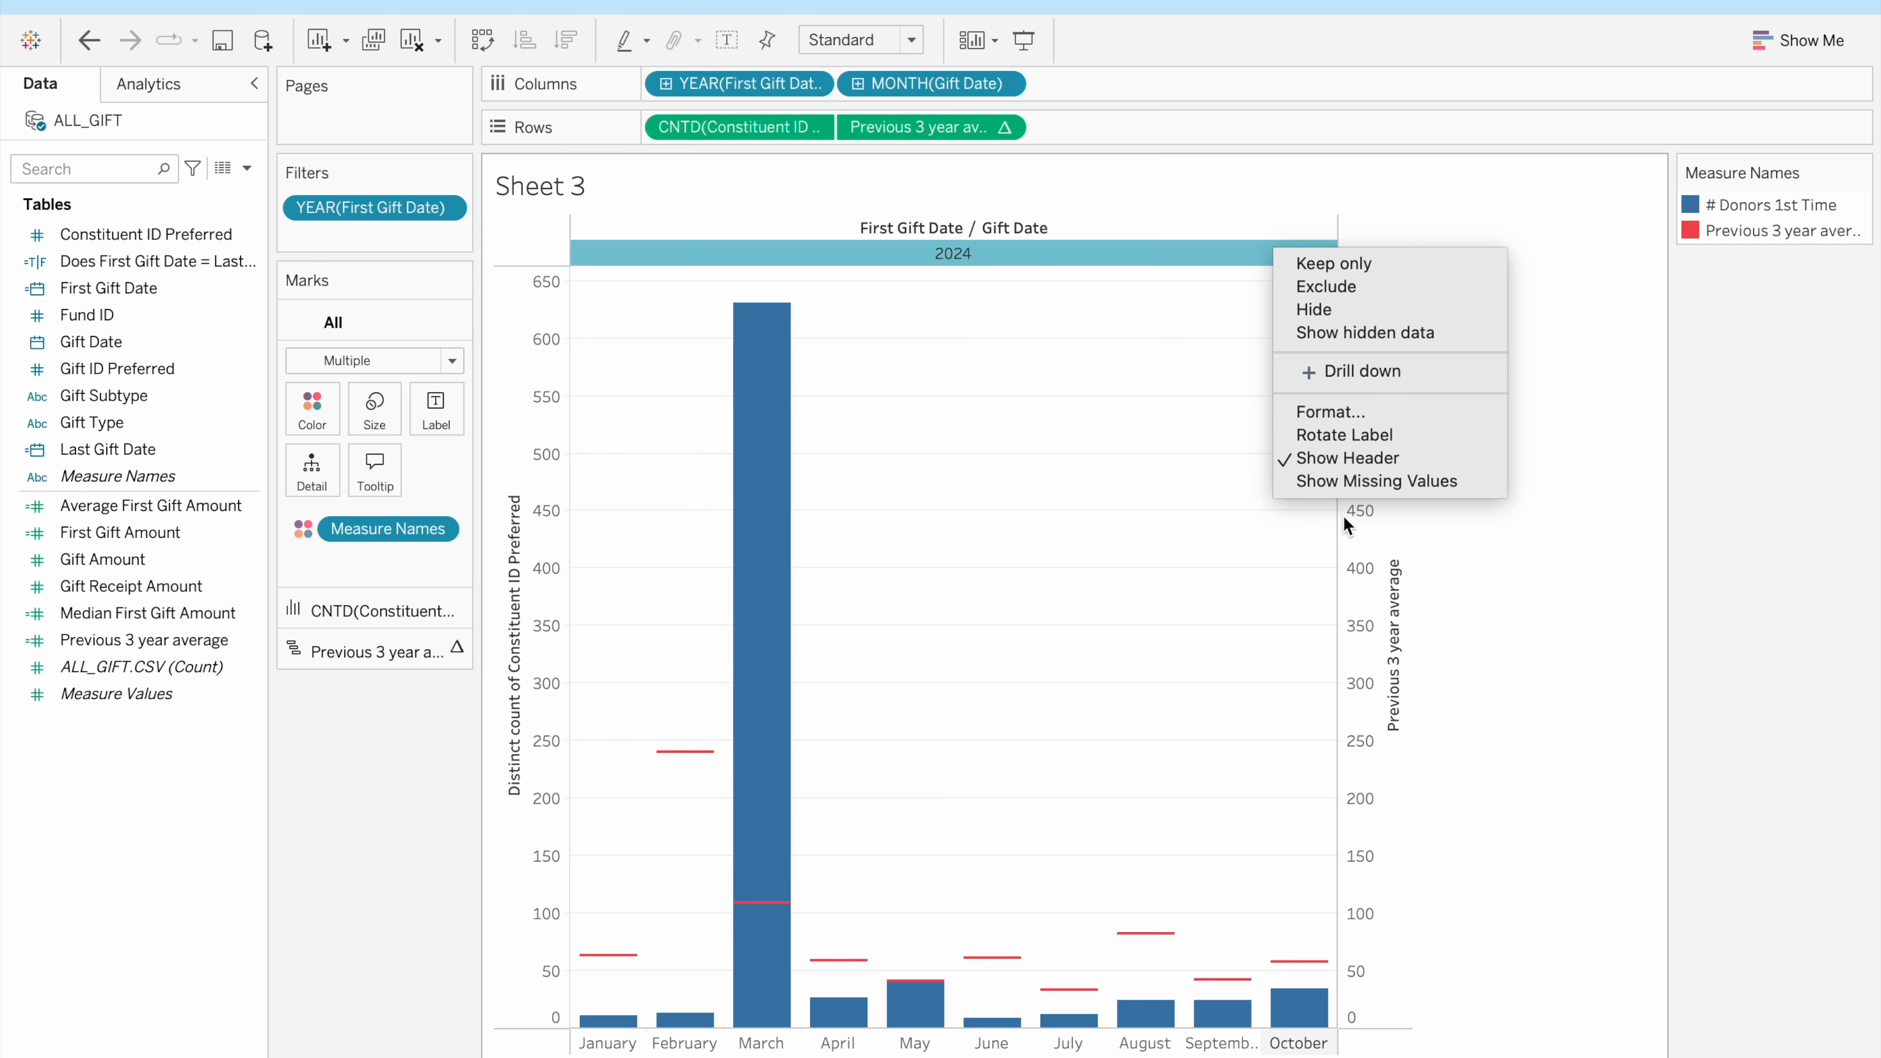
click(1344, 481)
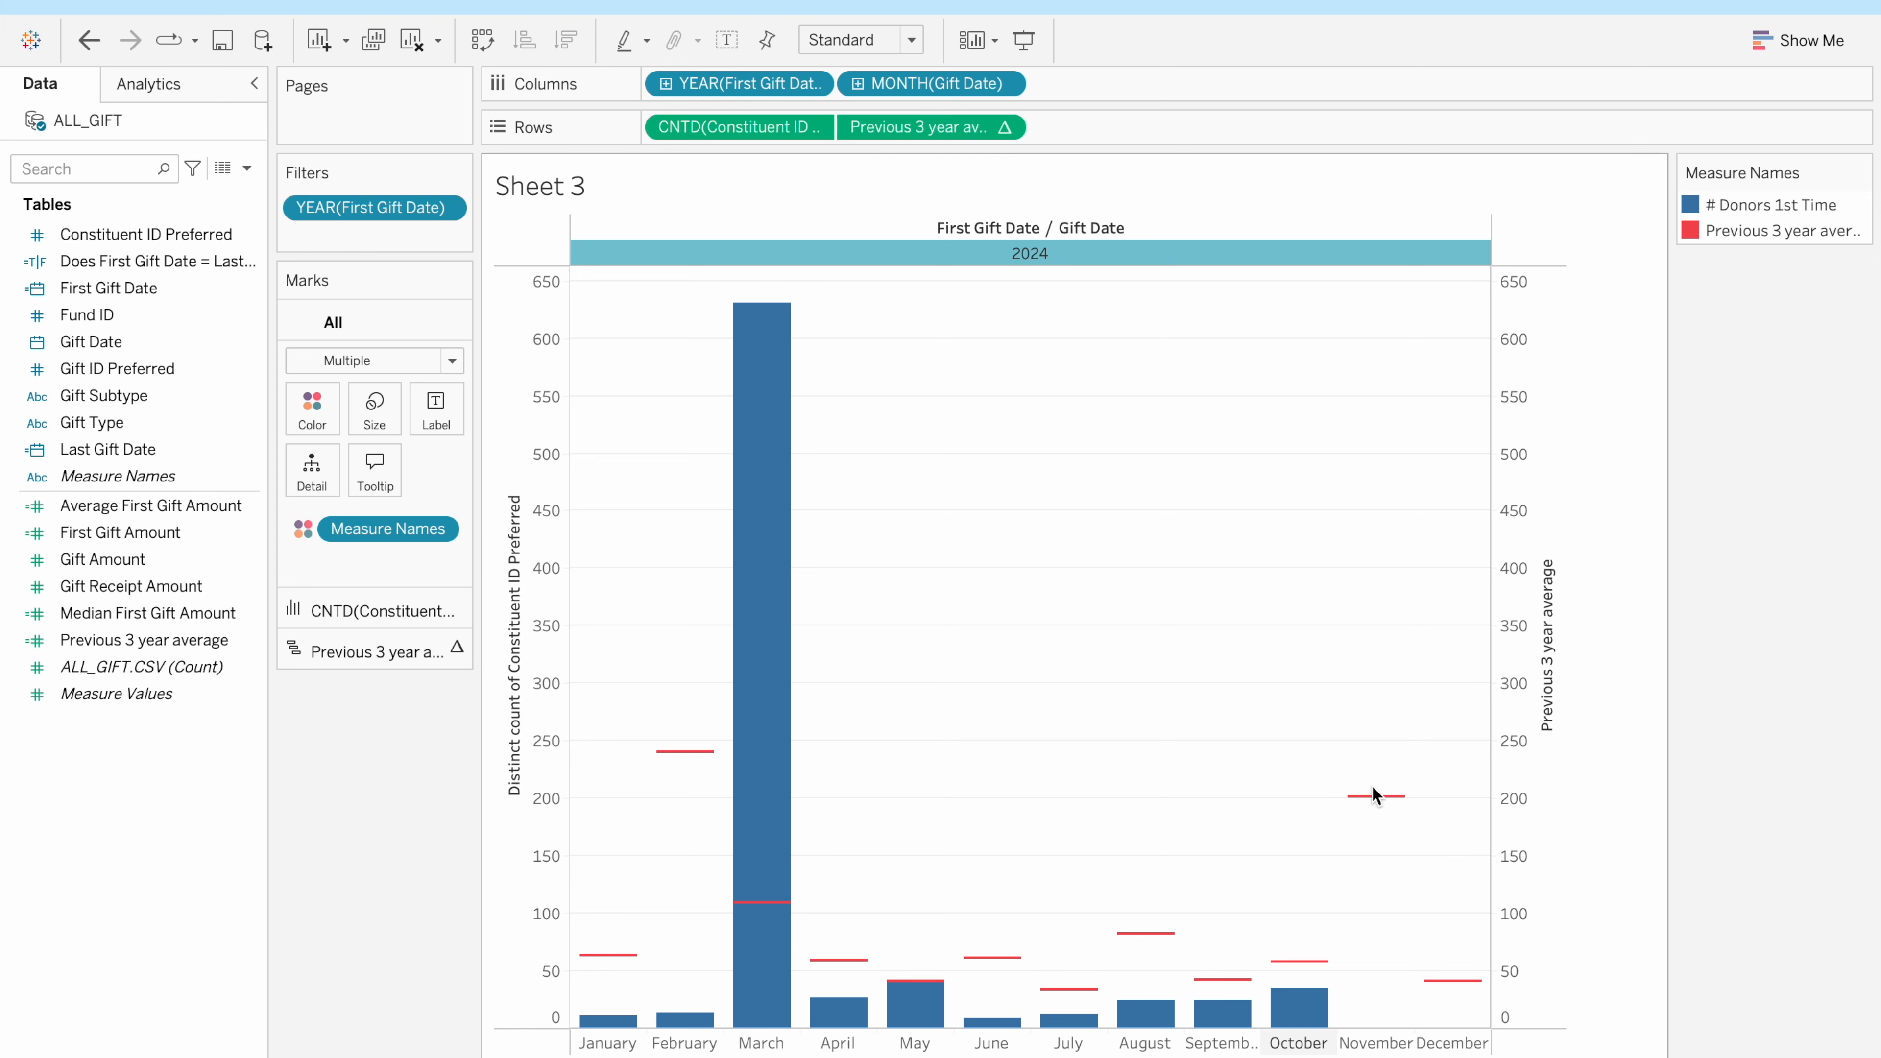
mouse_move(1373, 793)
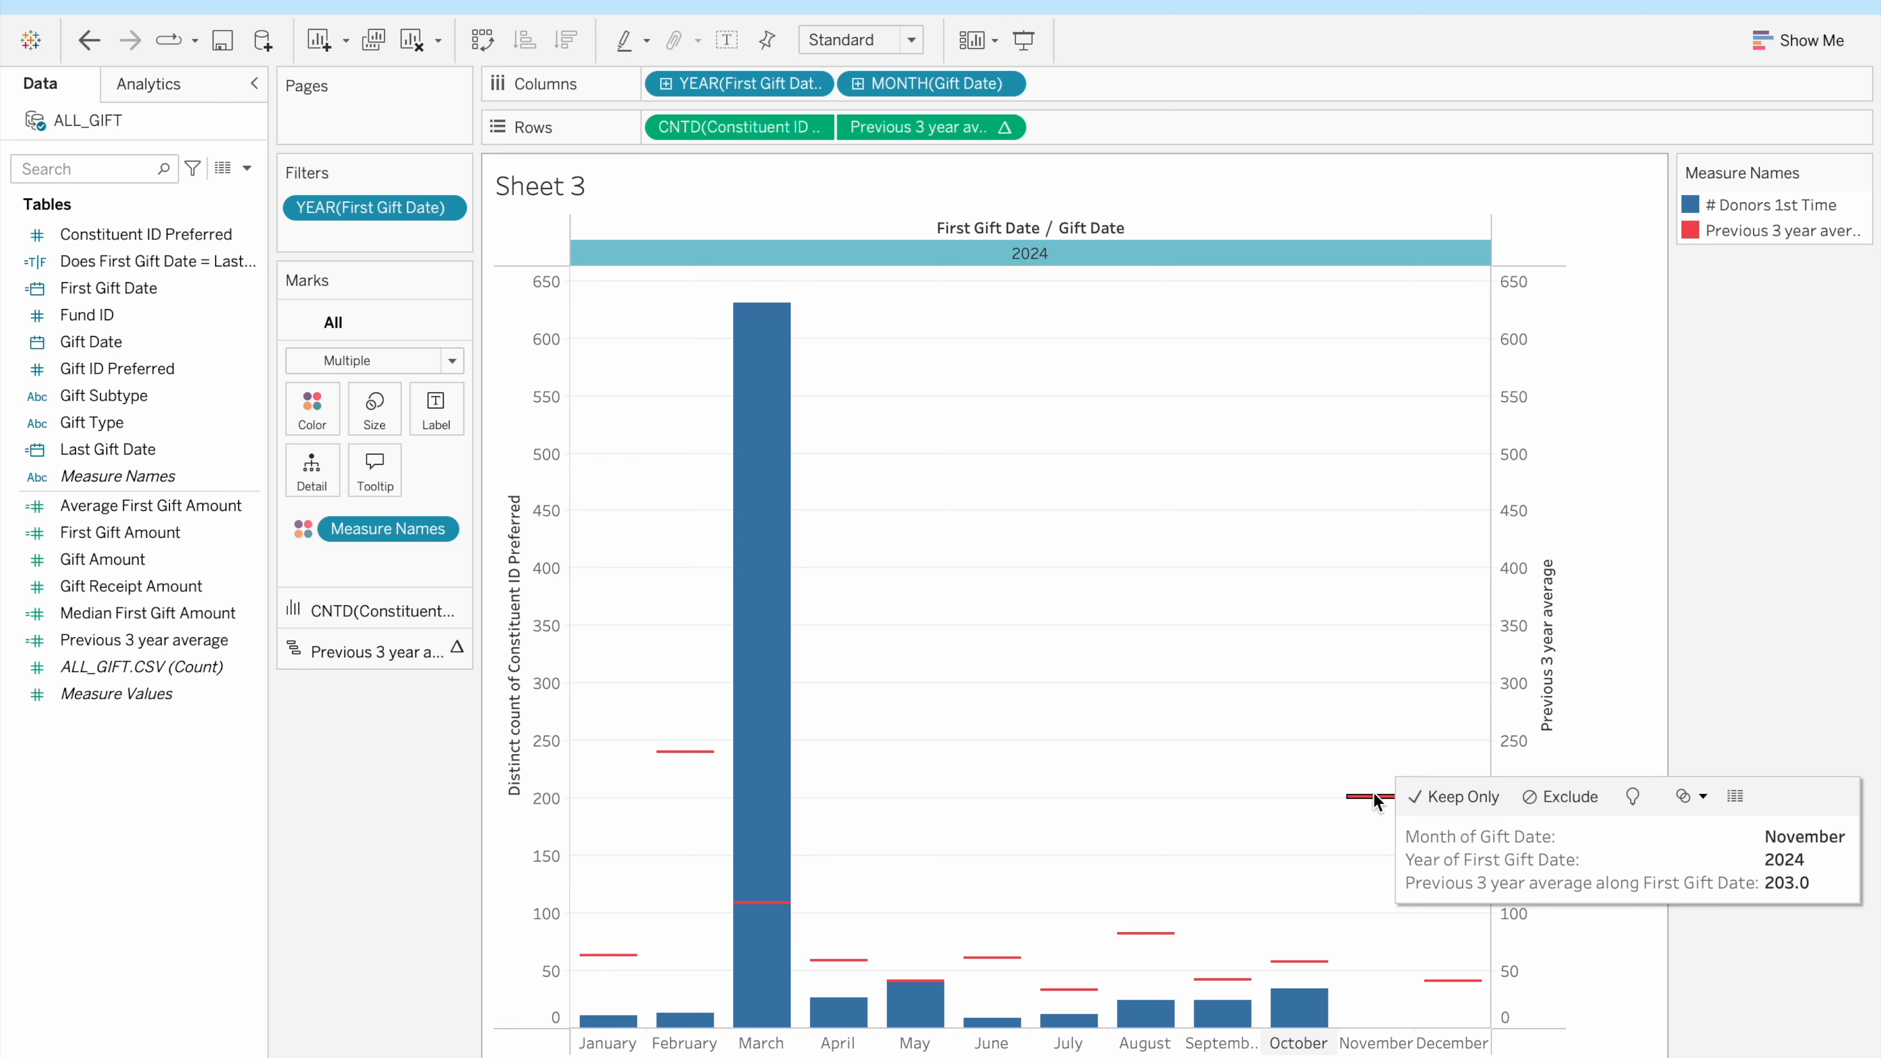
mouse_move(1457, 979)
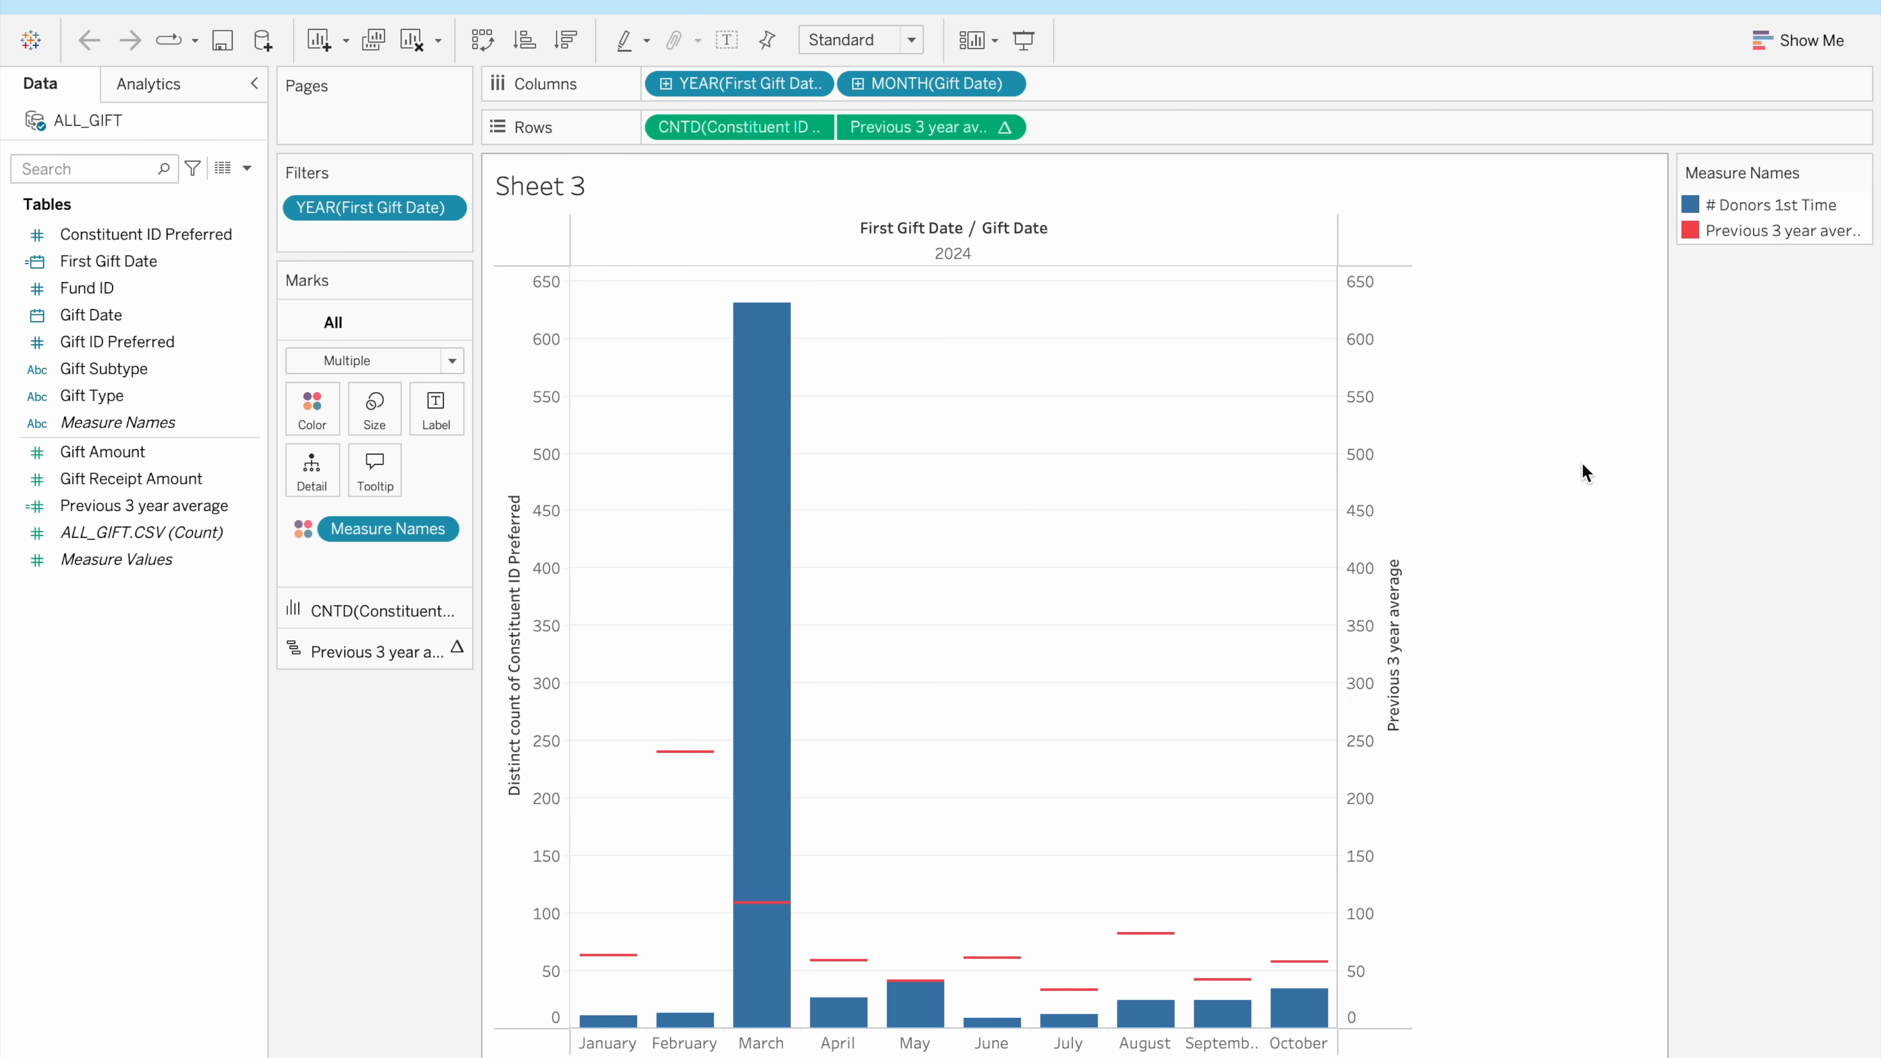
Switch to the Calculated Fields used Google Doc, copy the First Gift Amount formula, and return to Tableau
key(ctrl+Right)
drag(516, 424, 1221, 434)
key(ctrl+c)
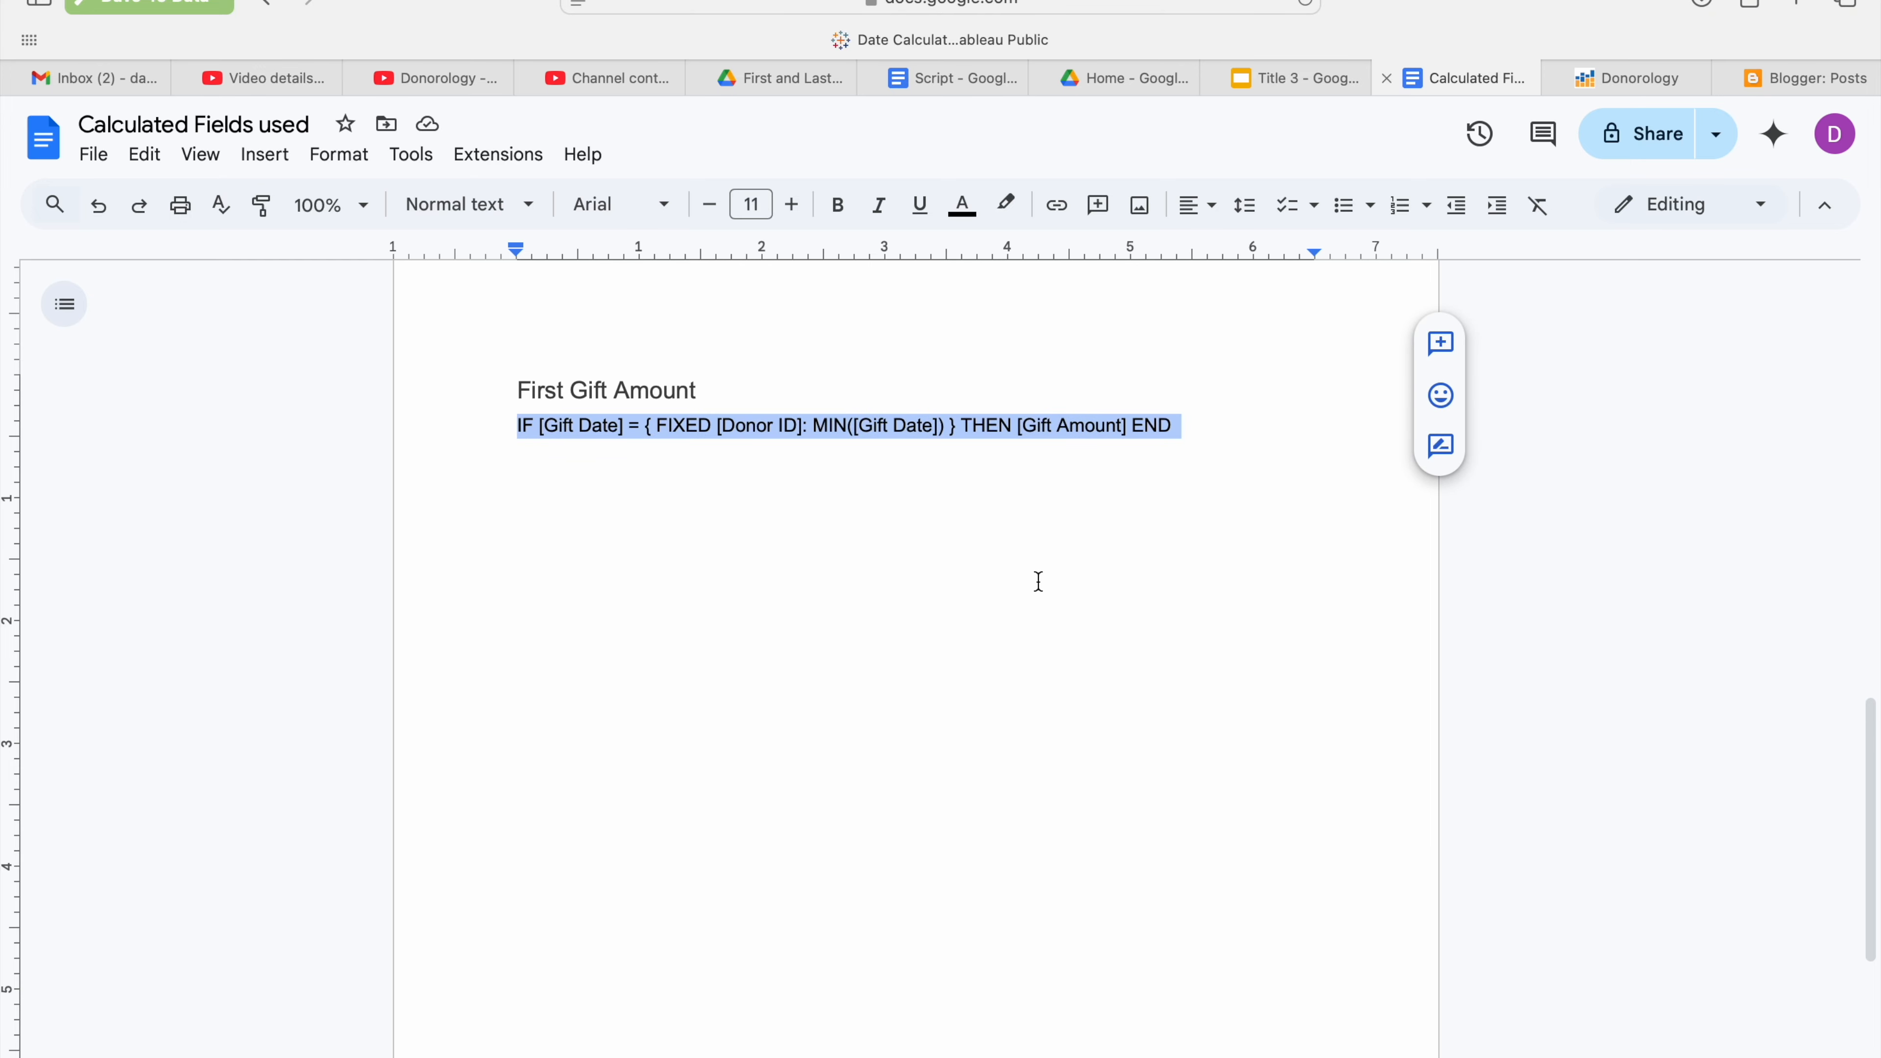
key(ctrl+Left)
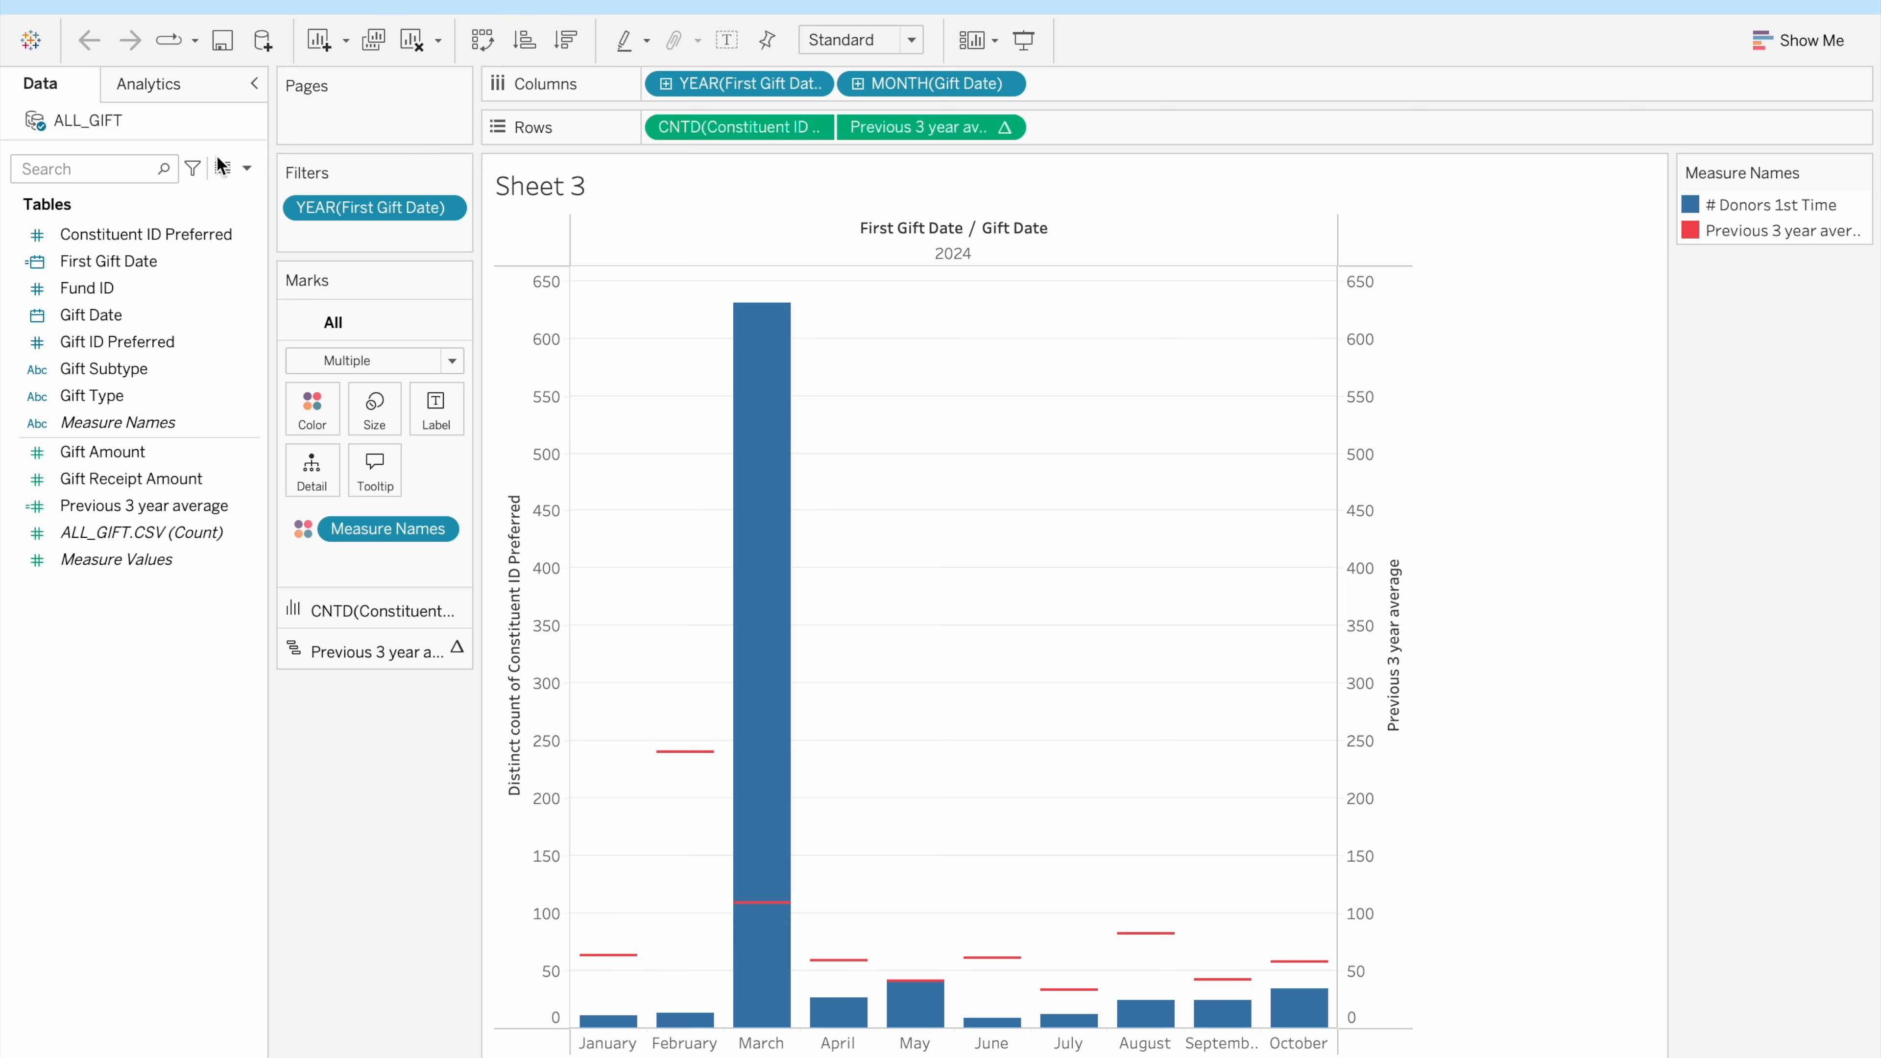
Create a new calculated field named First Gift Amount
click(246, 169)
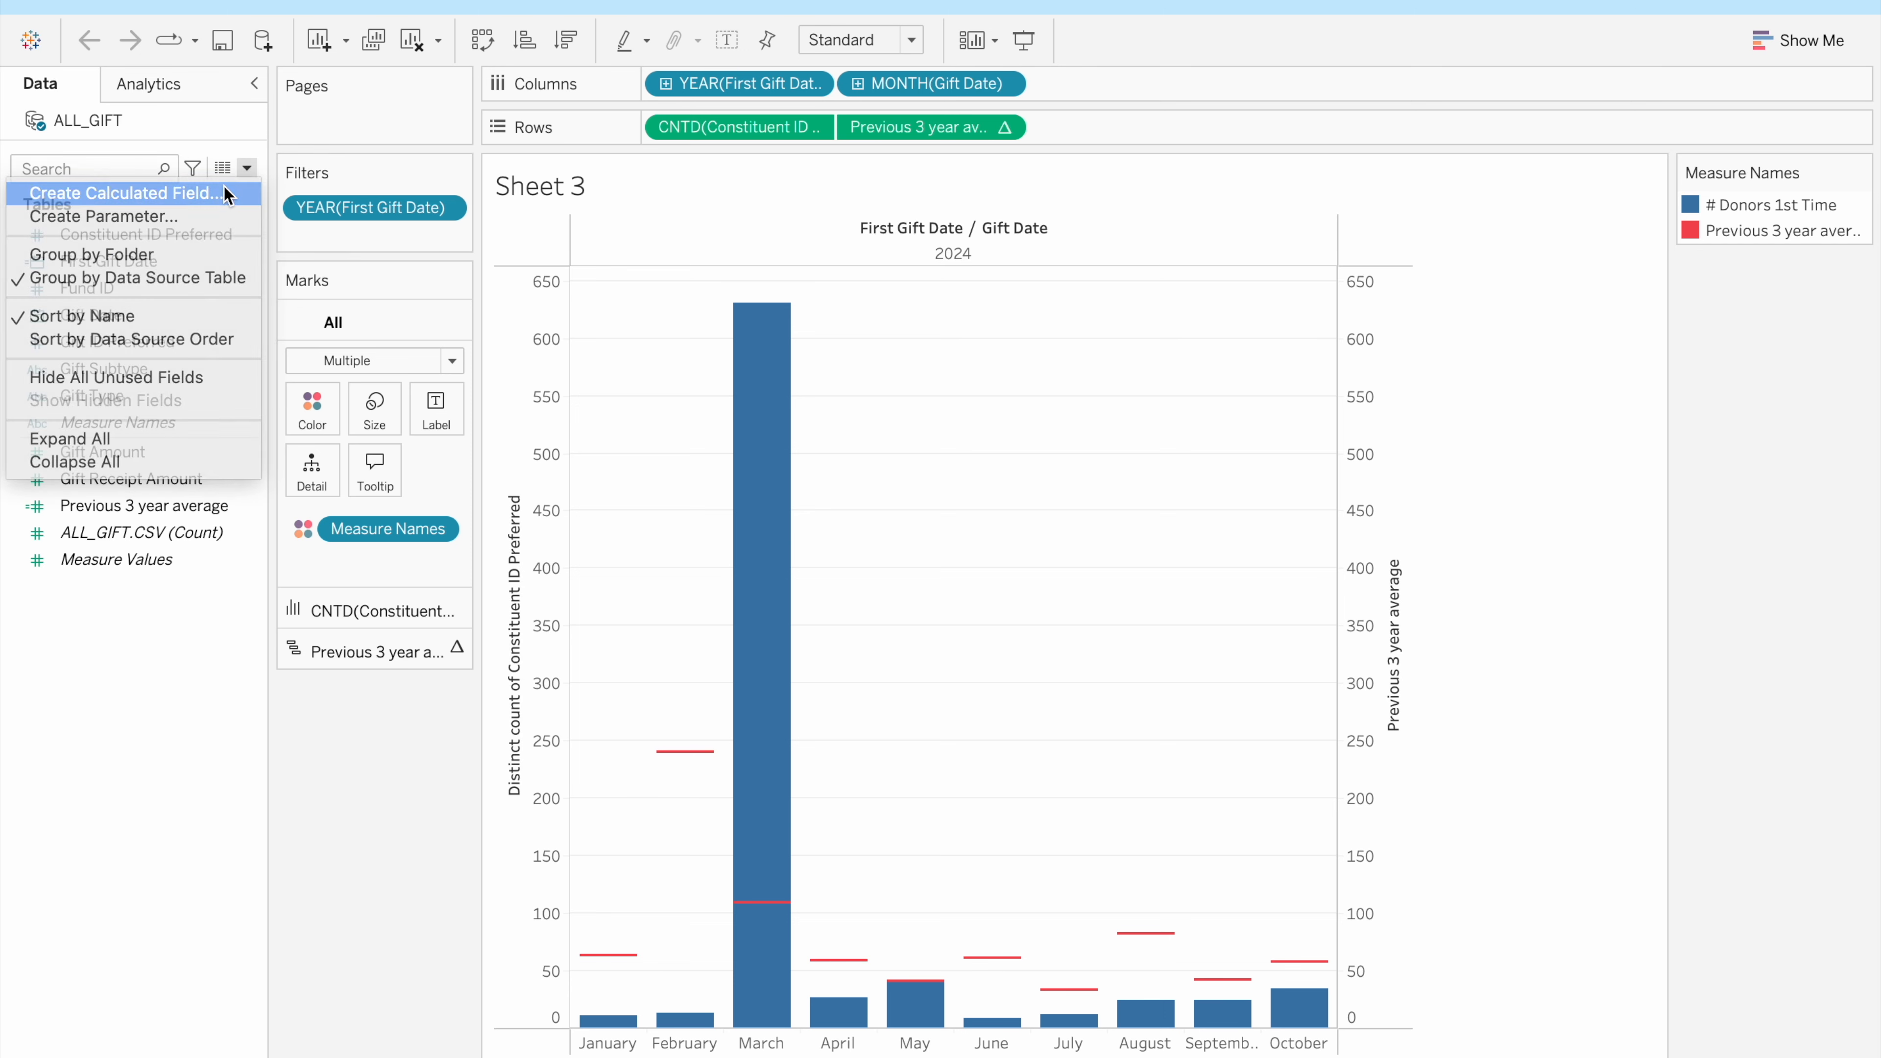
click(236, 189)
click(504, 359)
drag(502, 358, 260, 347)
double_click(419, 357)
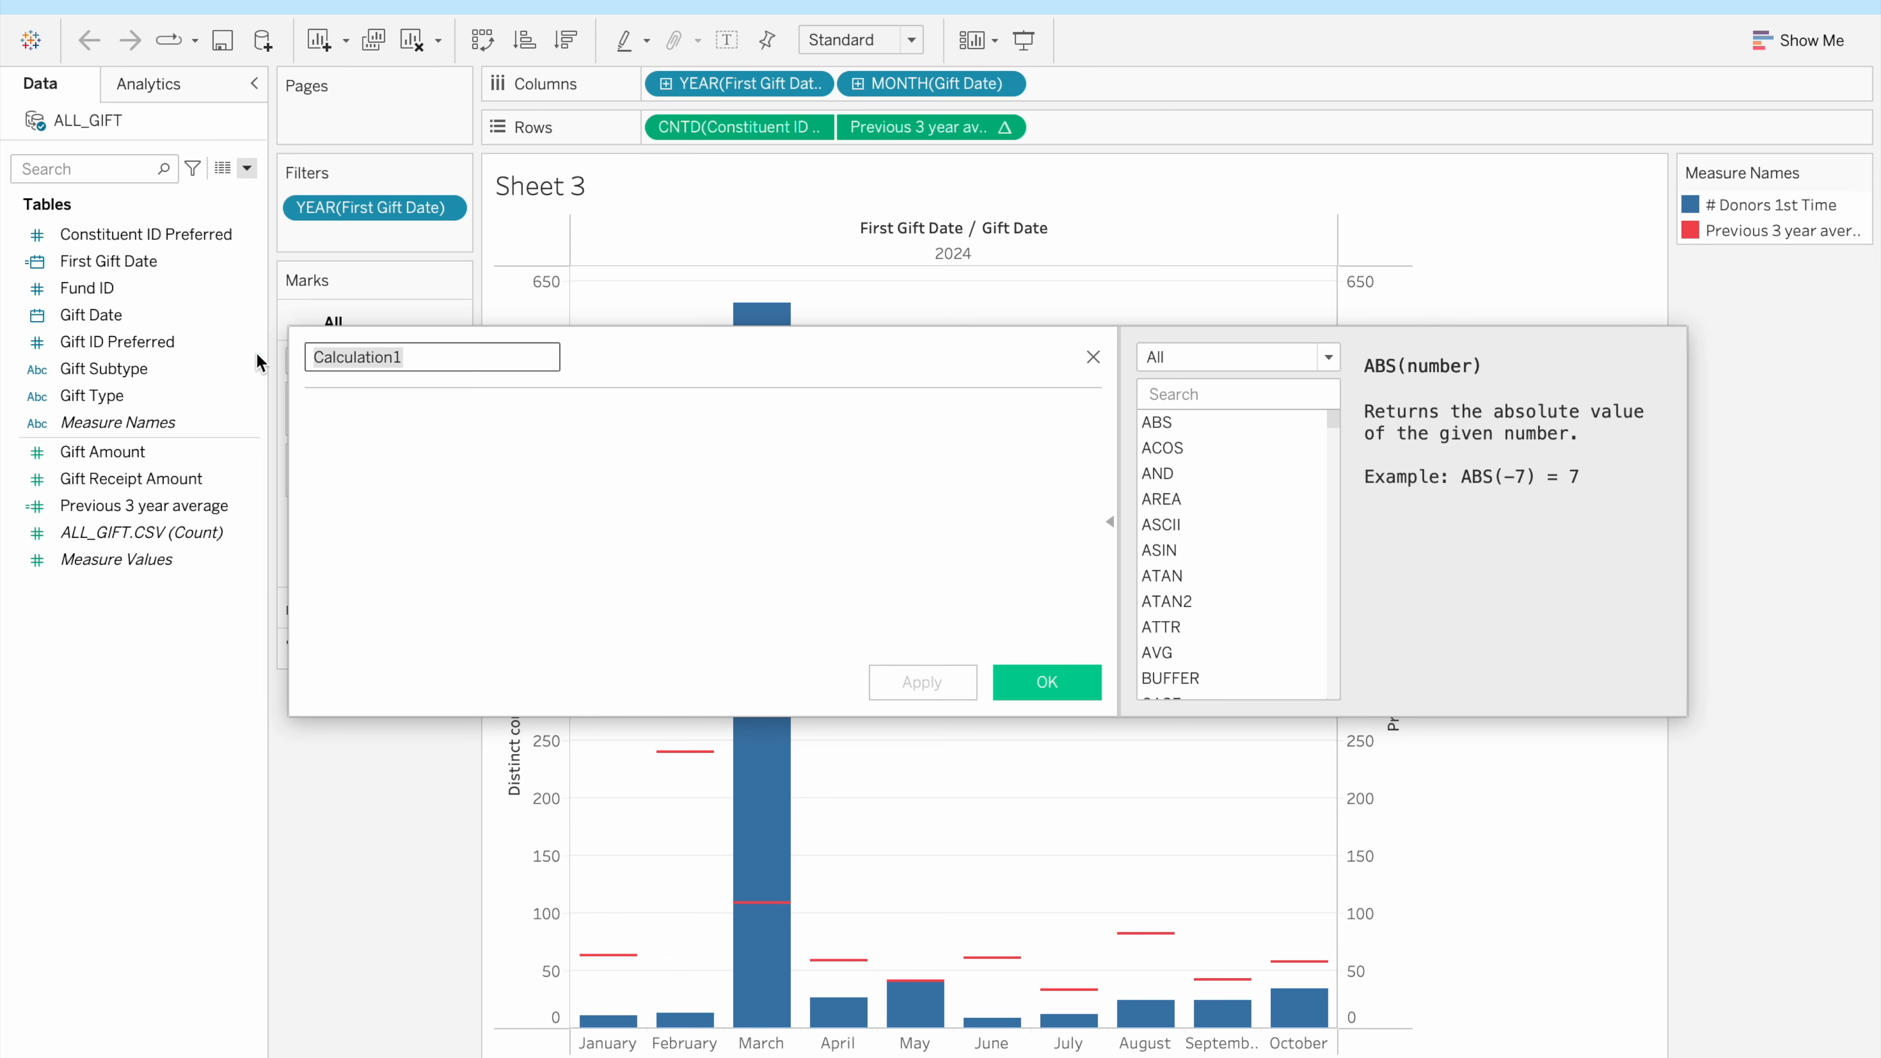
text(First Gift)
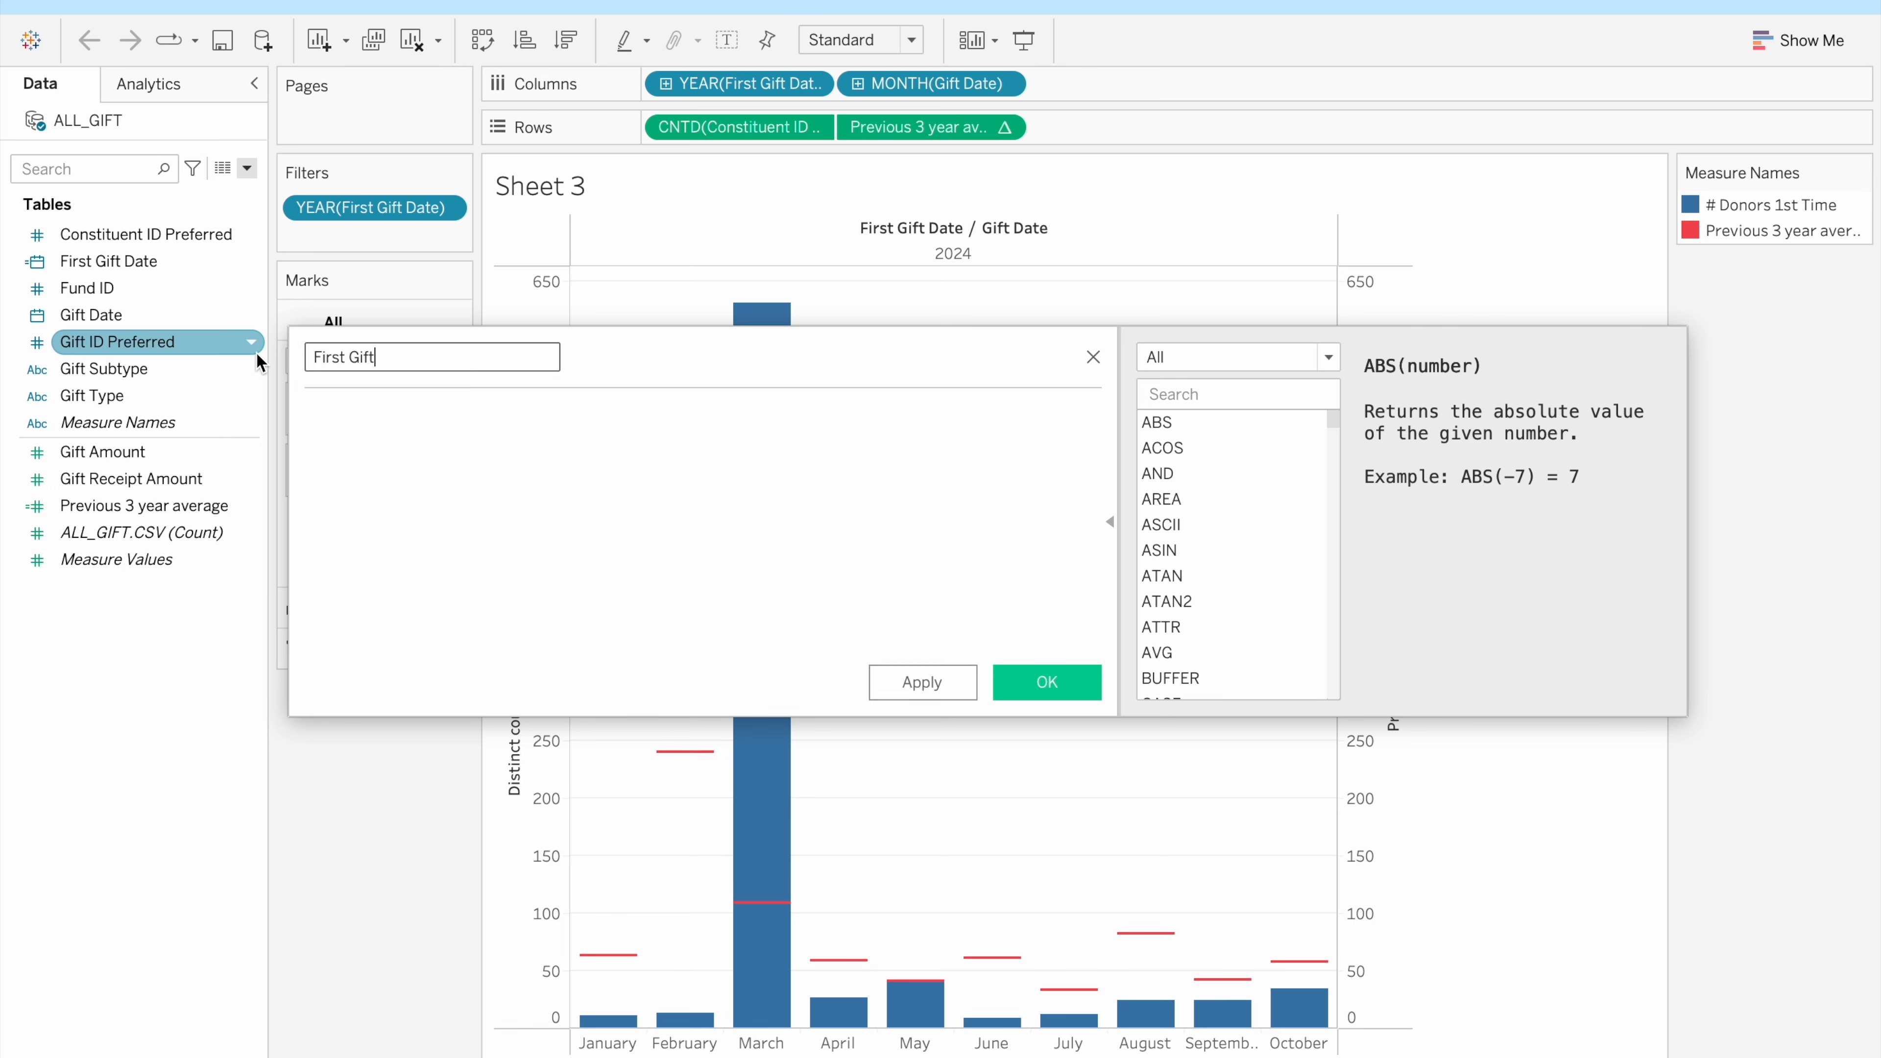
text( Amount)
Paste the copied IF formula into the First Gift Amount calculation, collapse the function reference, and widen the editor to fit the formula
click(459, 430)
key(ctrl+v)
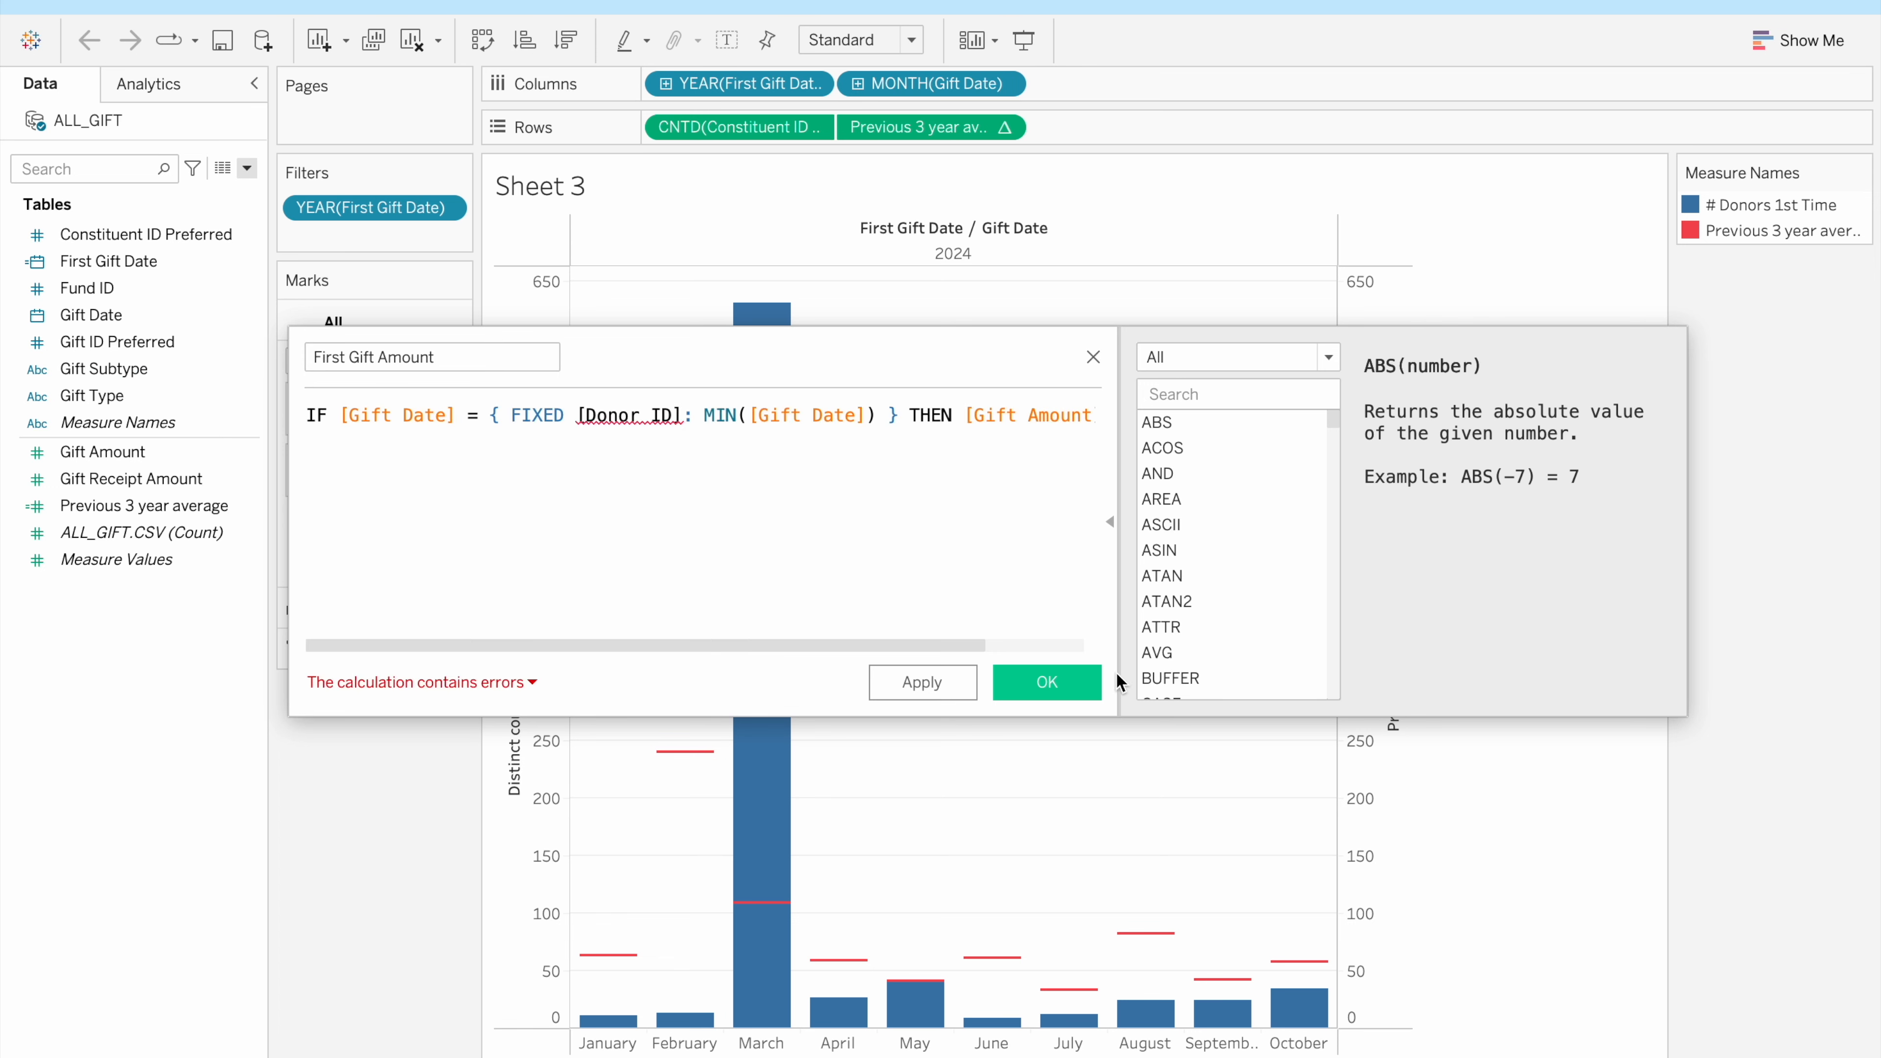
click(1110, 521)
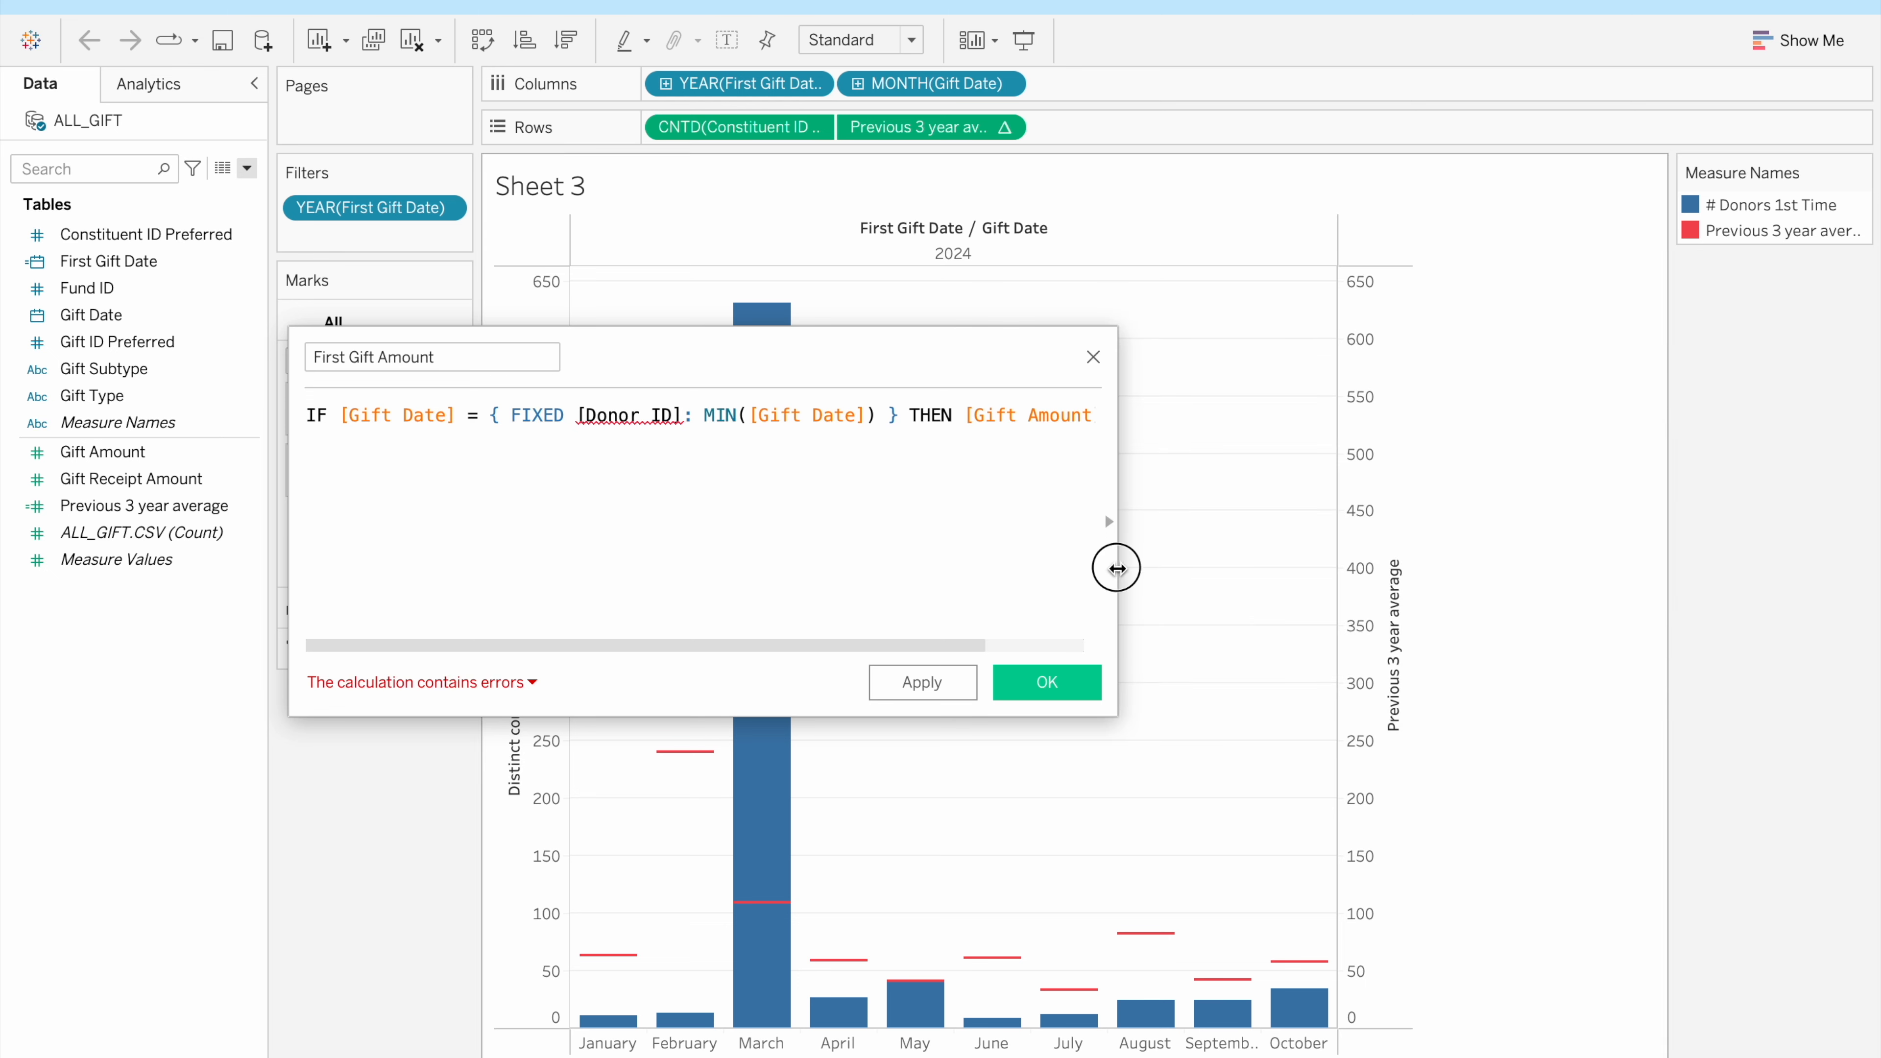
drag(1120, 567, 1340, 586)
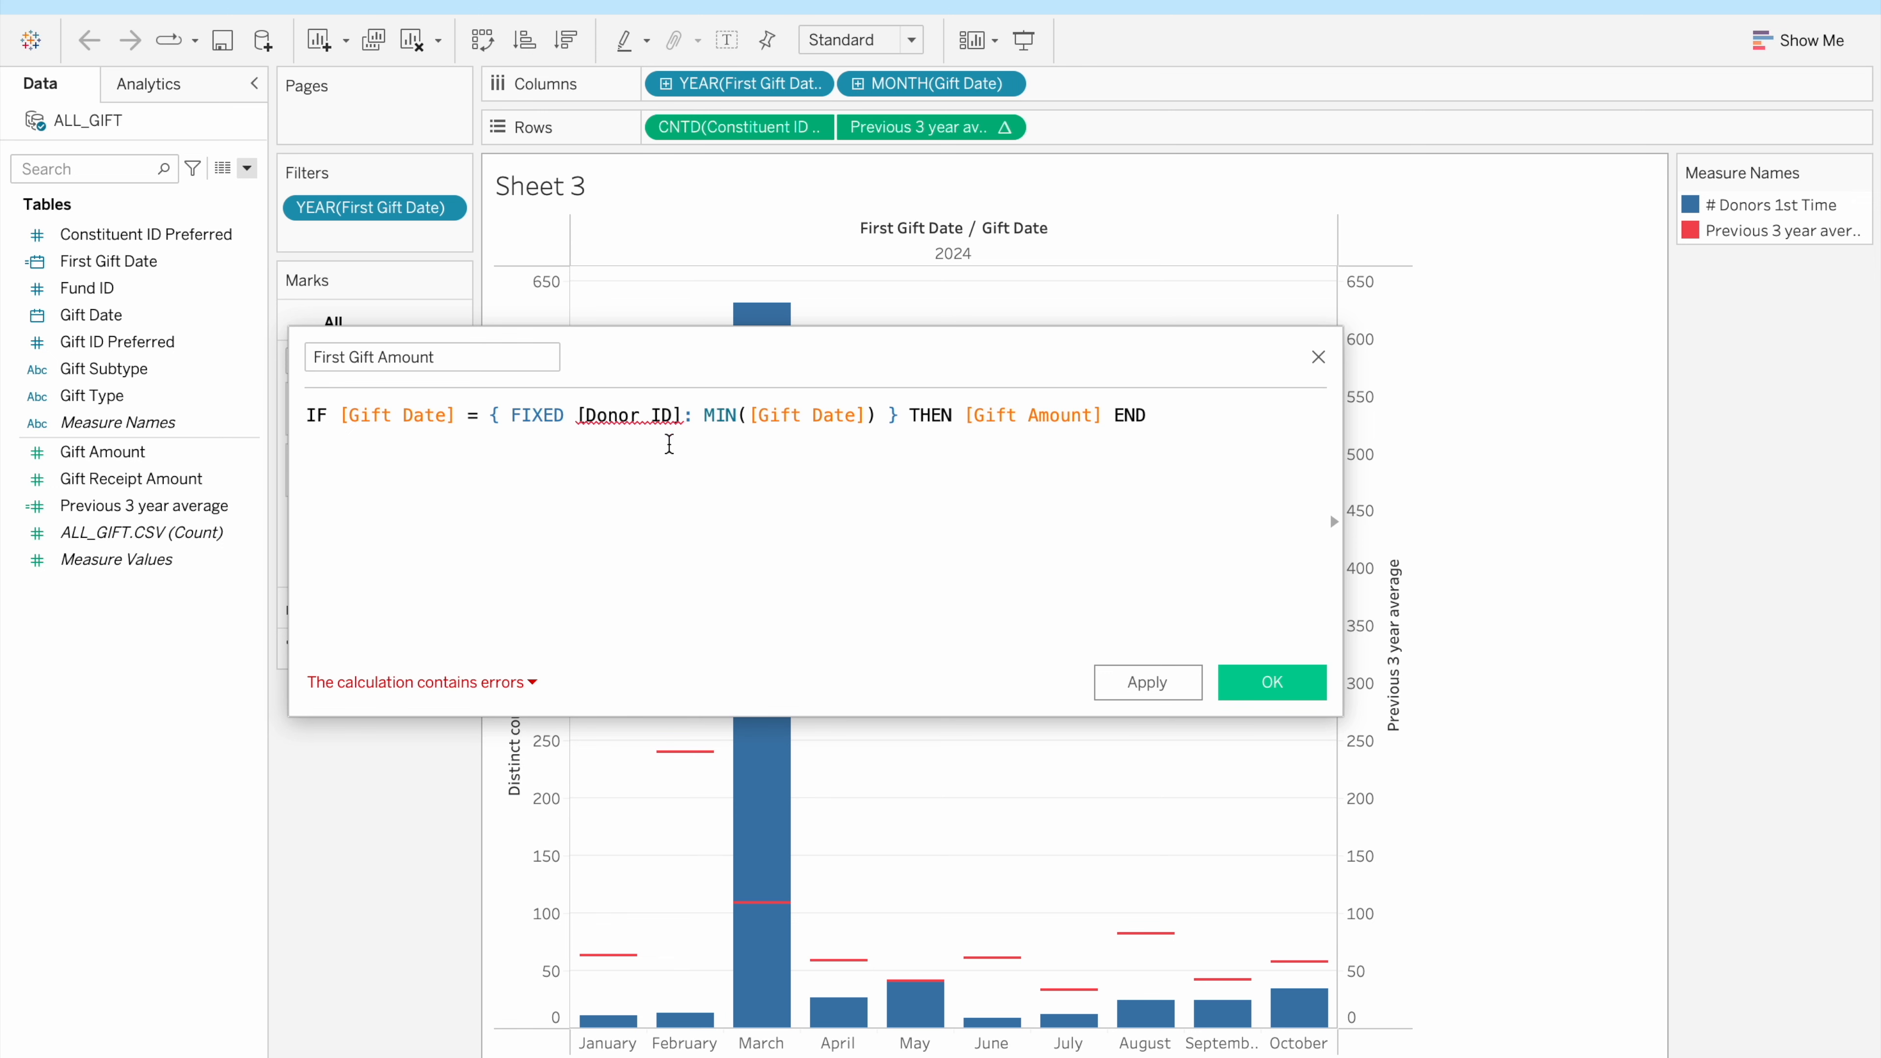
Replace the undefined [Donor ID] in the First Gift Amount formula with [Constituent ID Preferred], widen the editor and save the calculation
double_click(618, 415)
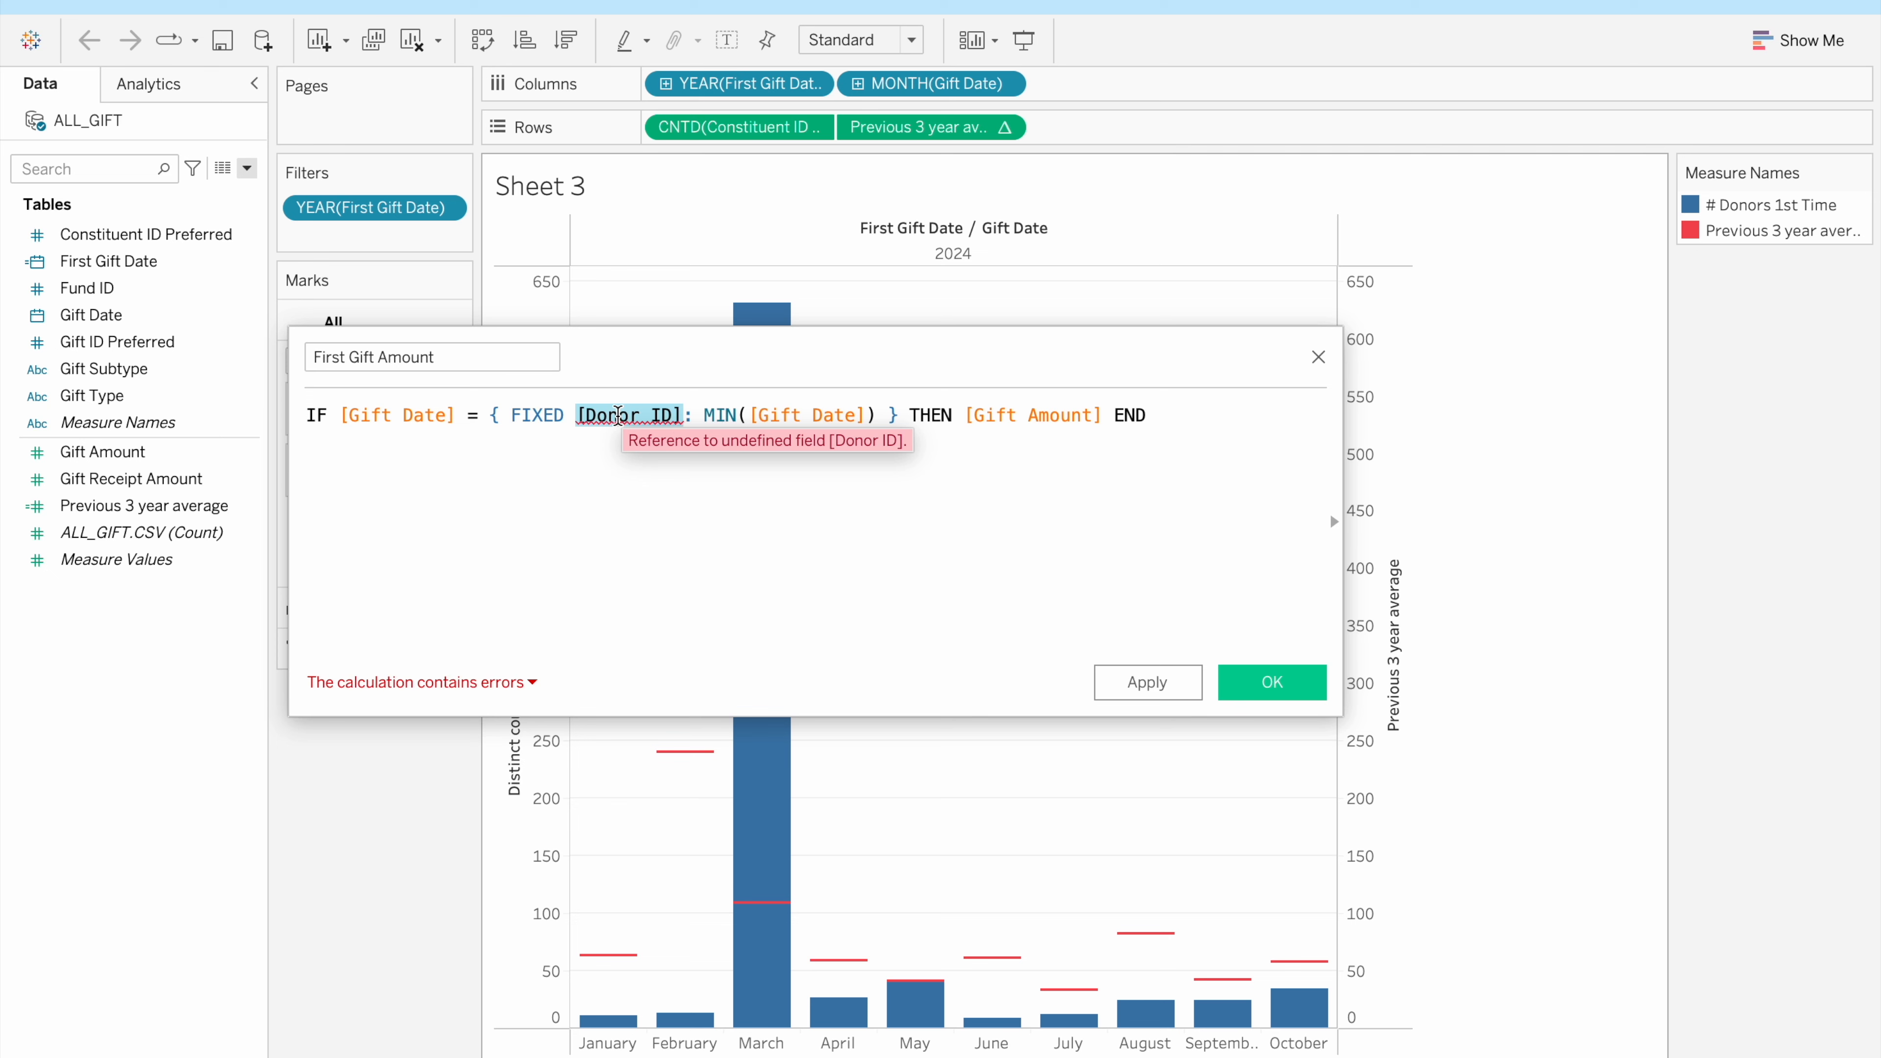
text(Con)
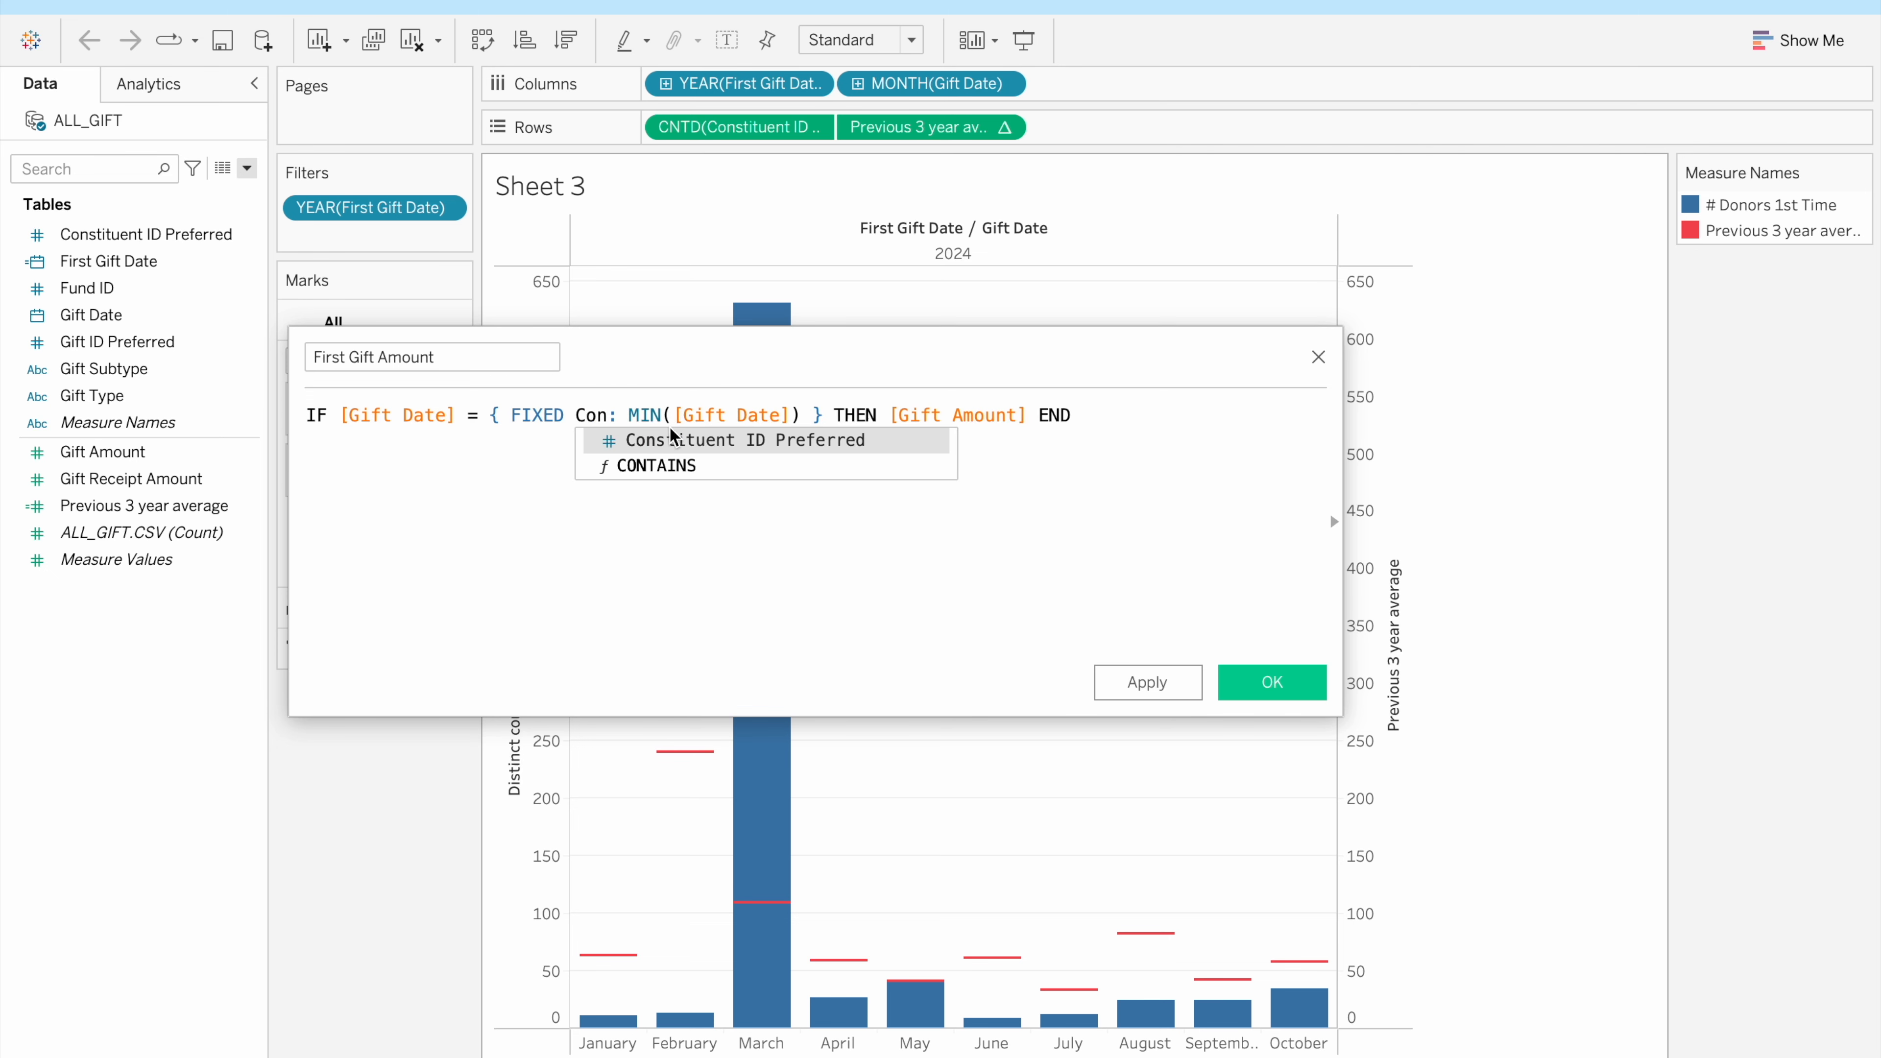
click(664, 439)
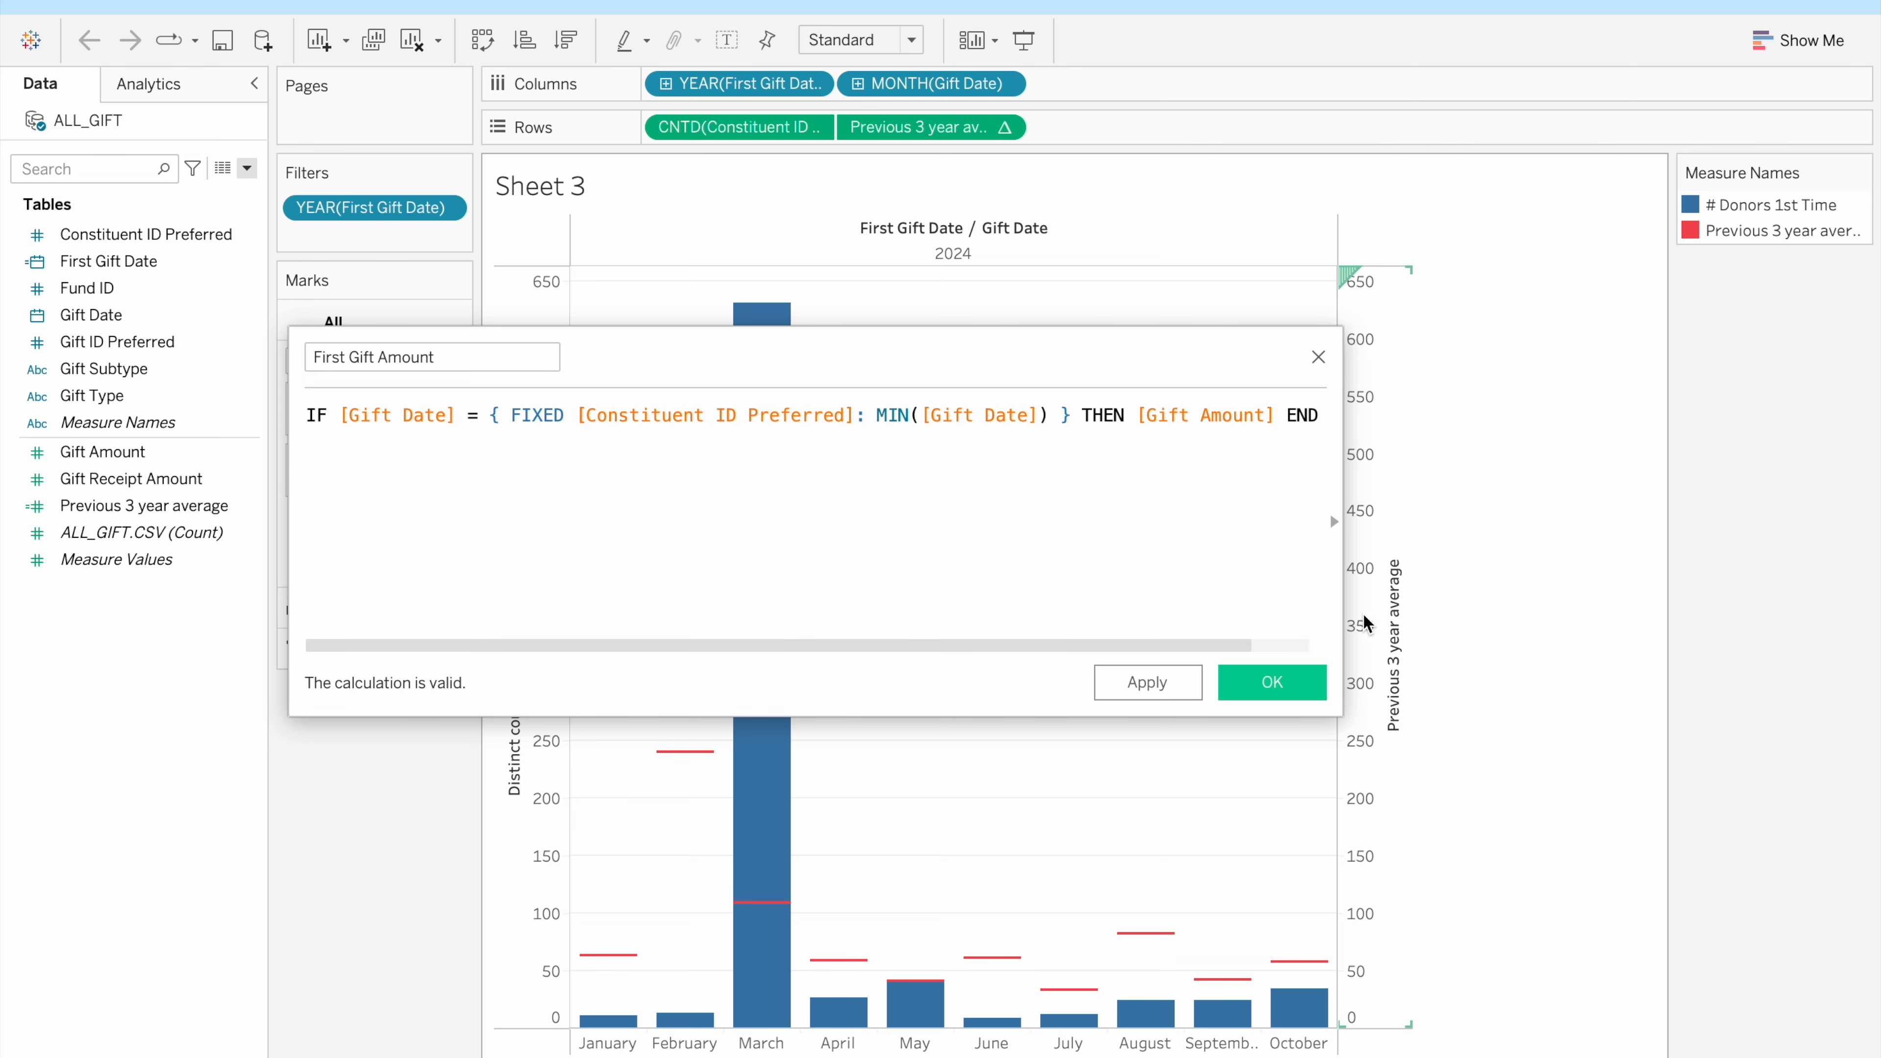
drag(1339, 621, 1530, 628)
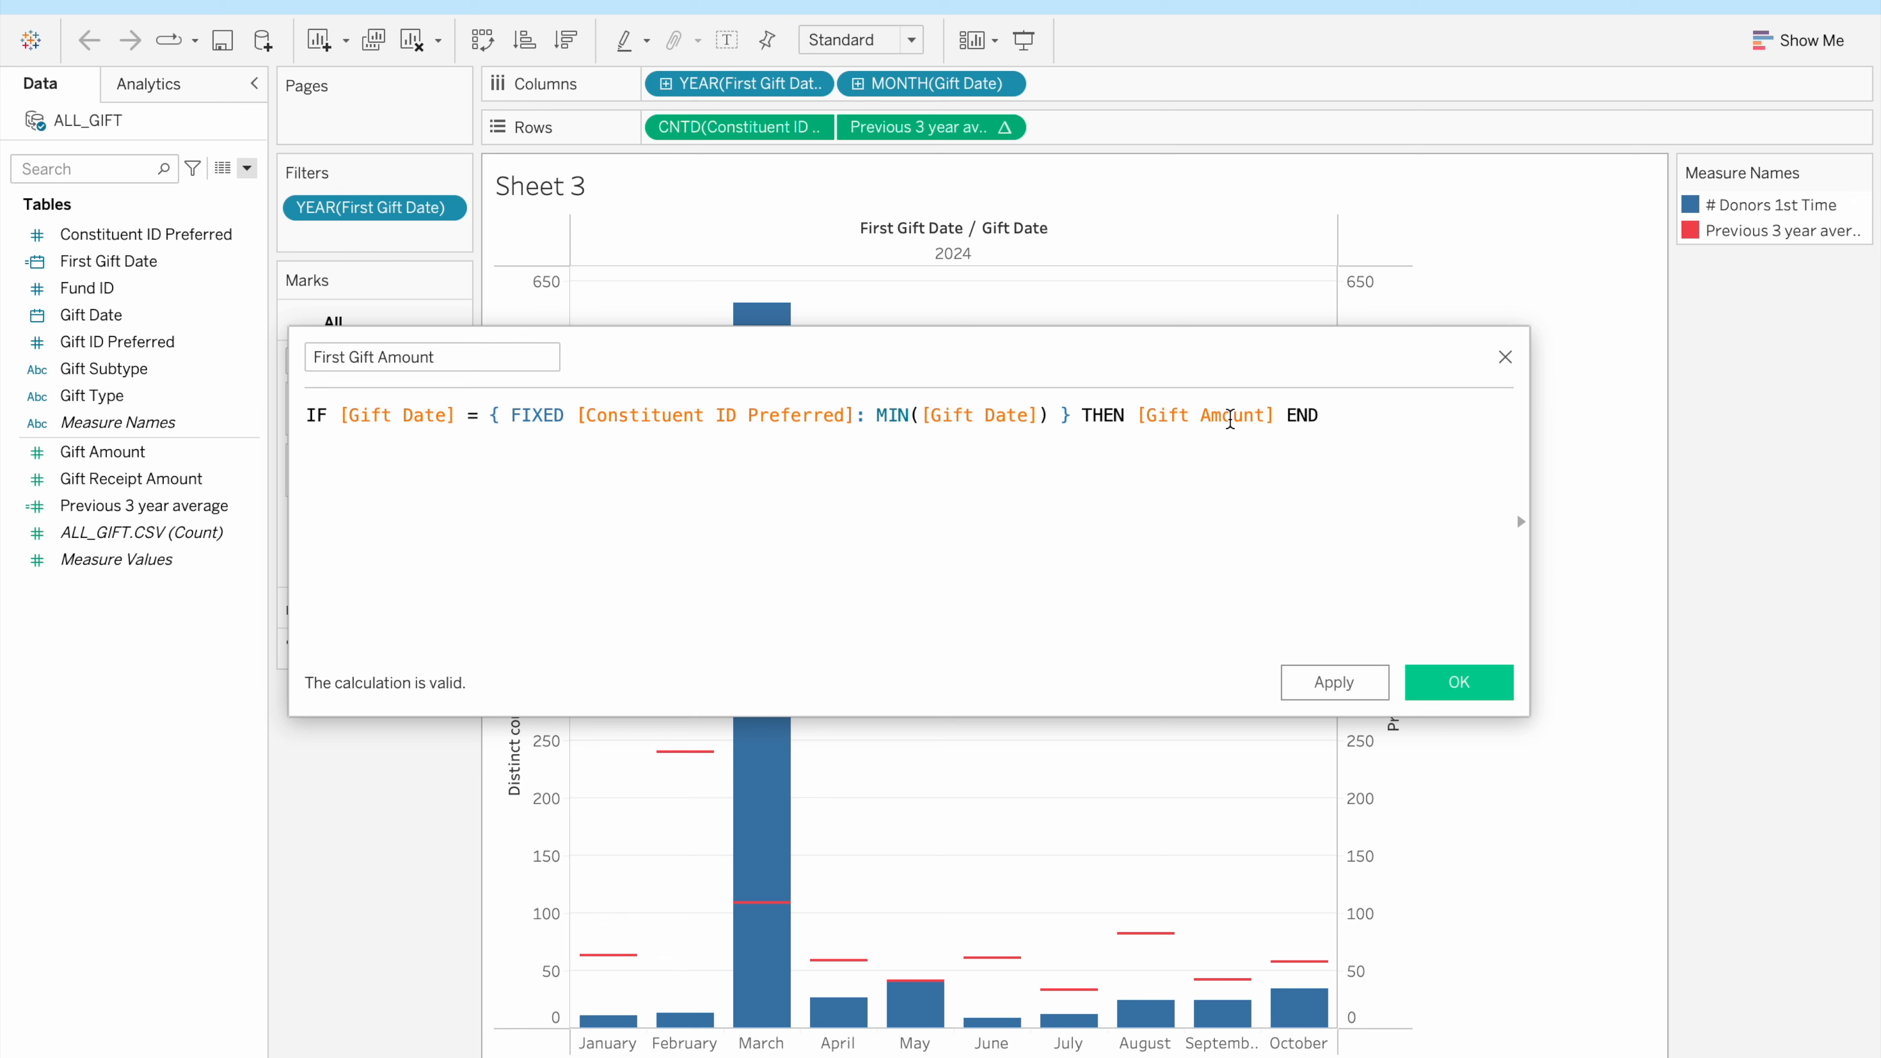
click(1459, 685)
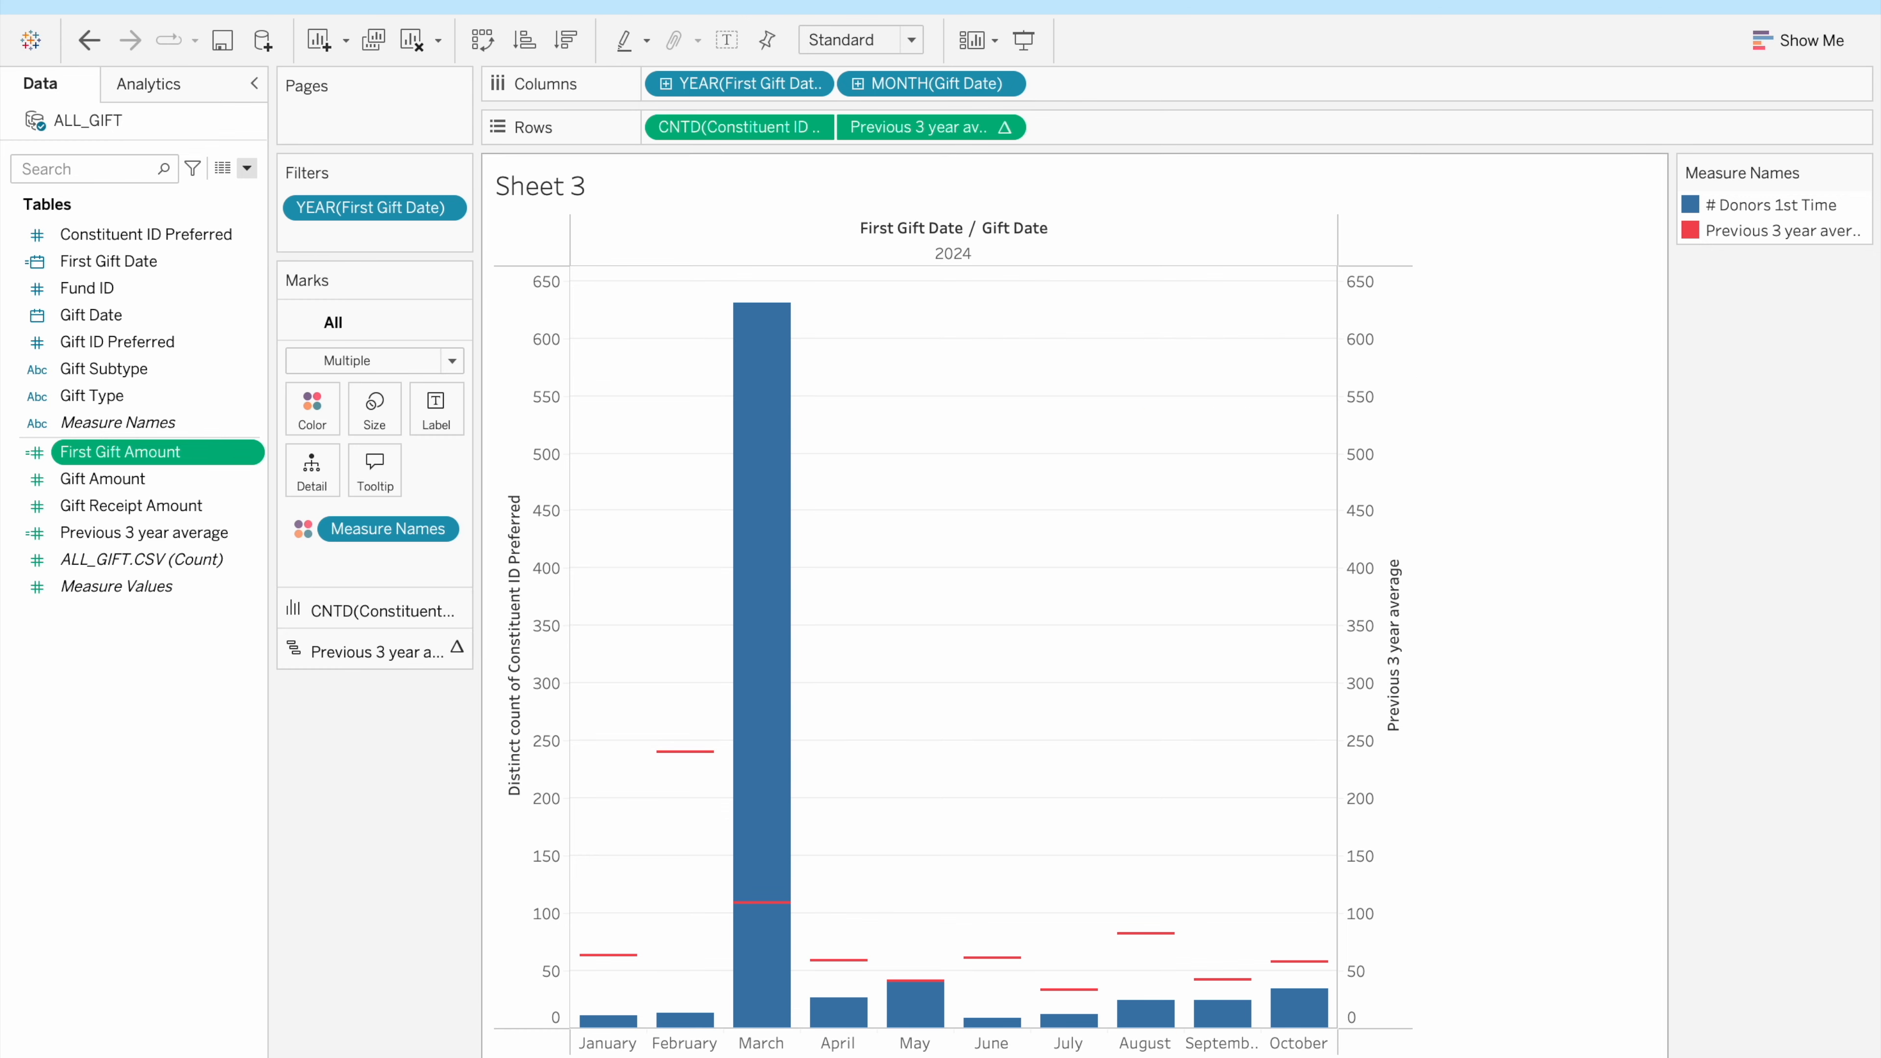
Add a new worksheet and place Gift Date by year on Columns
click(492, 1057)
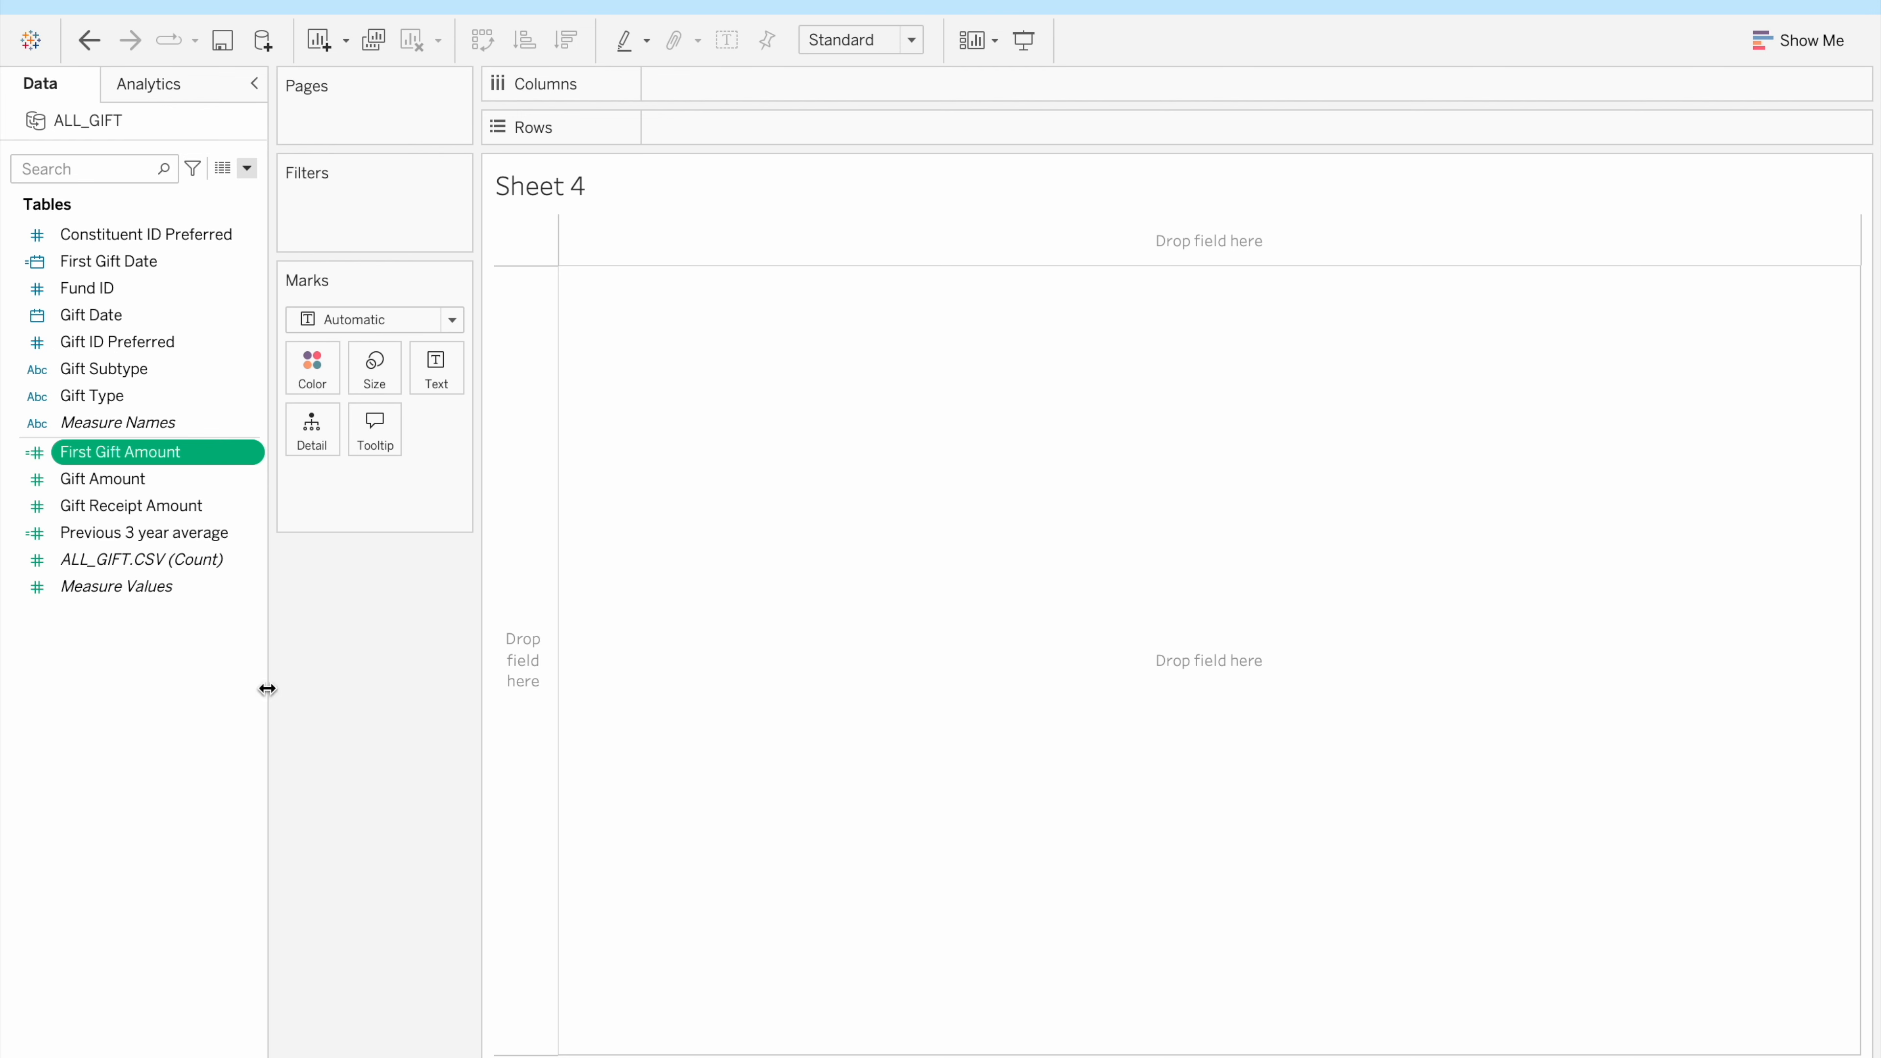
drag(158, 317, 830, 75)
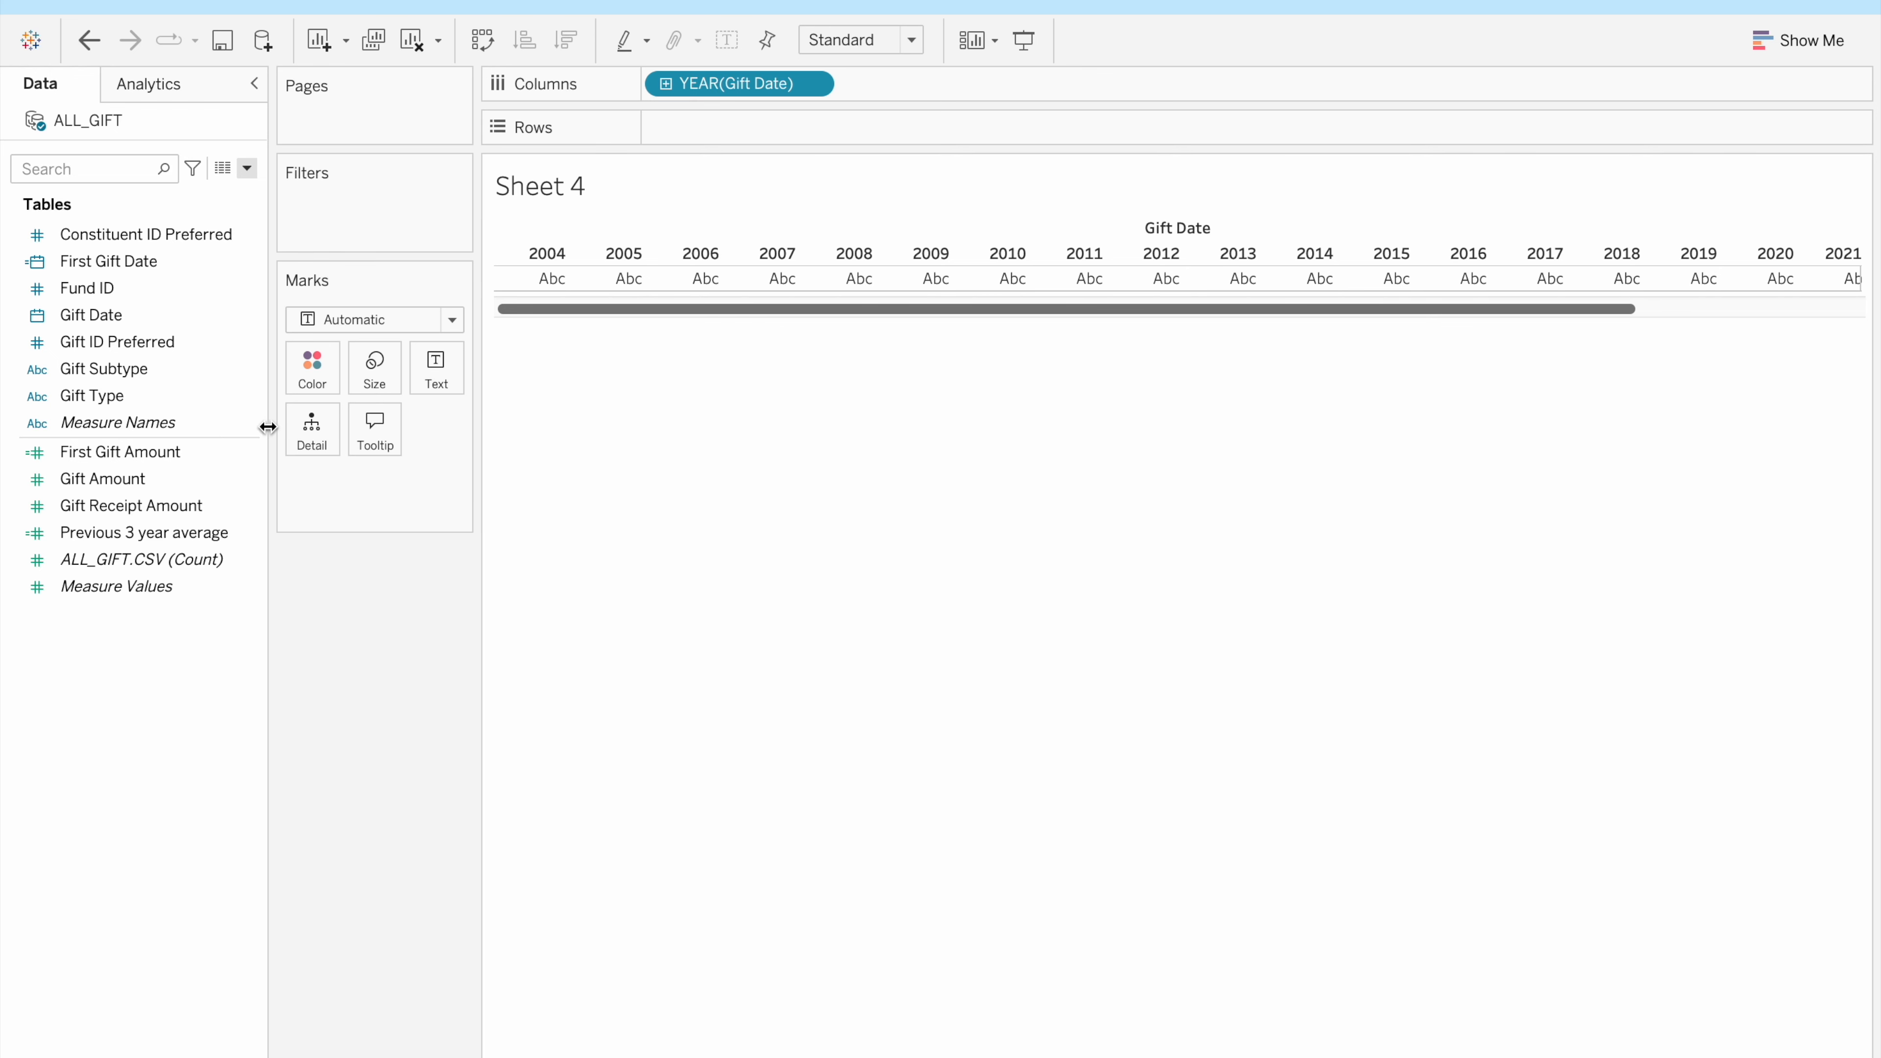
click(234, 451)
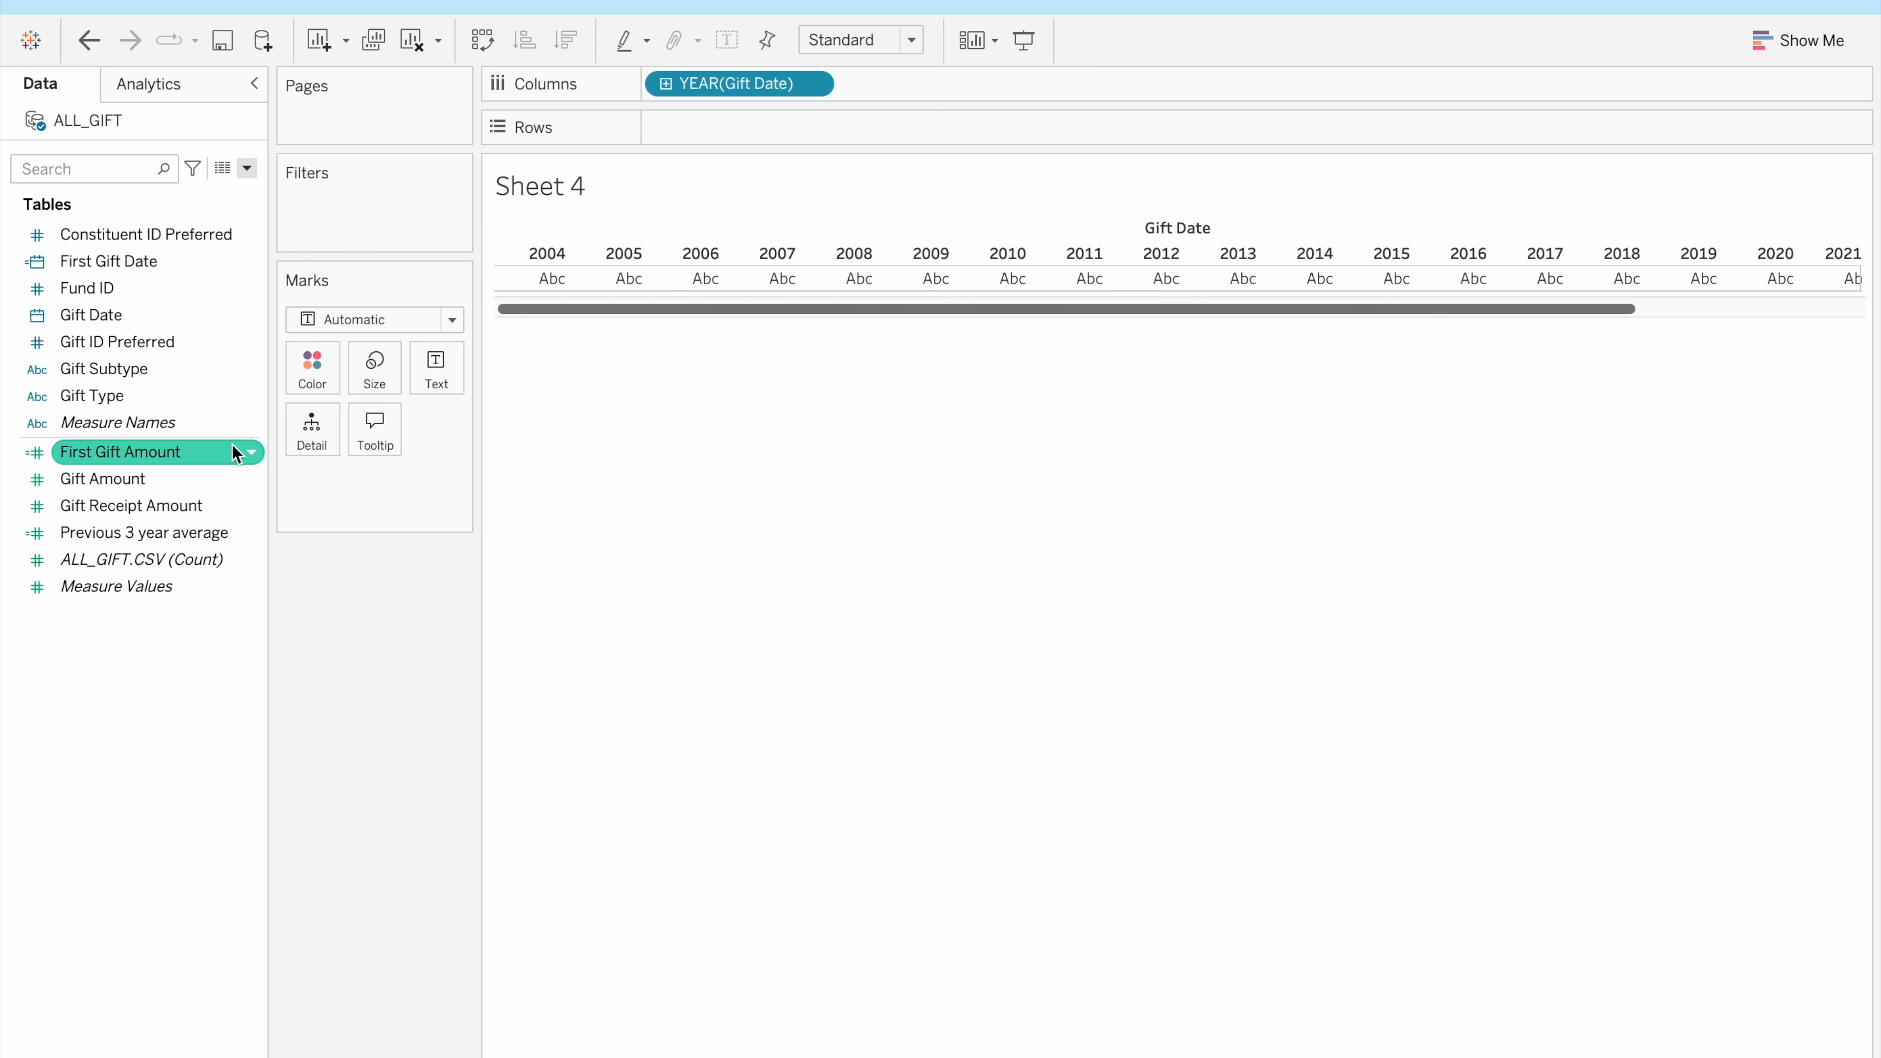
Create a new calculated field named Average First Gift Amount
click(245, 169)
click(212, 181)
text(Average )
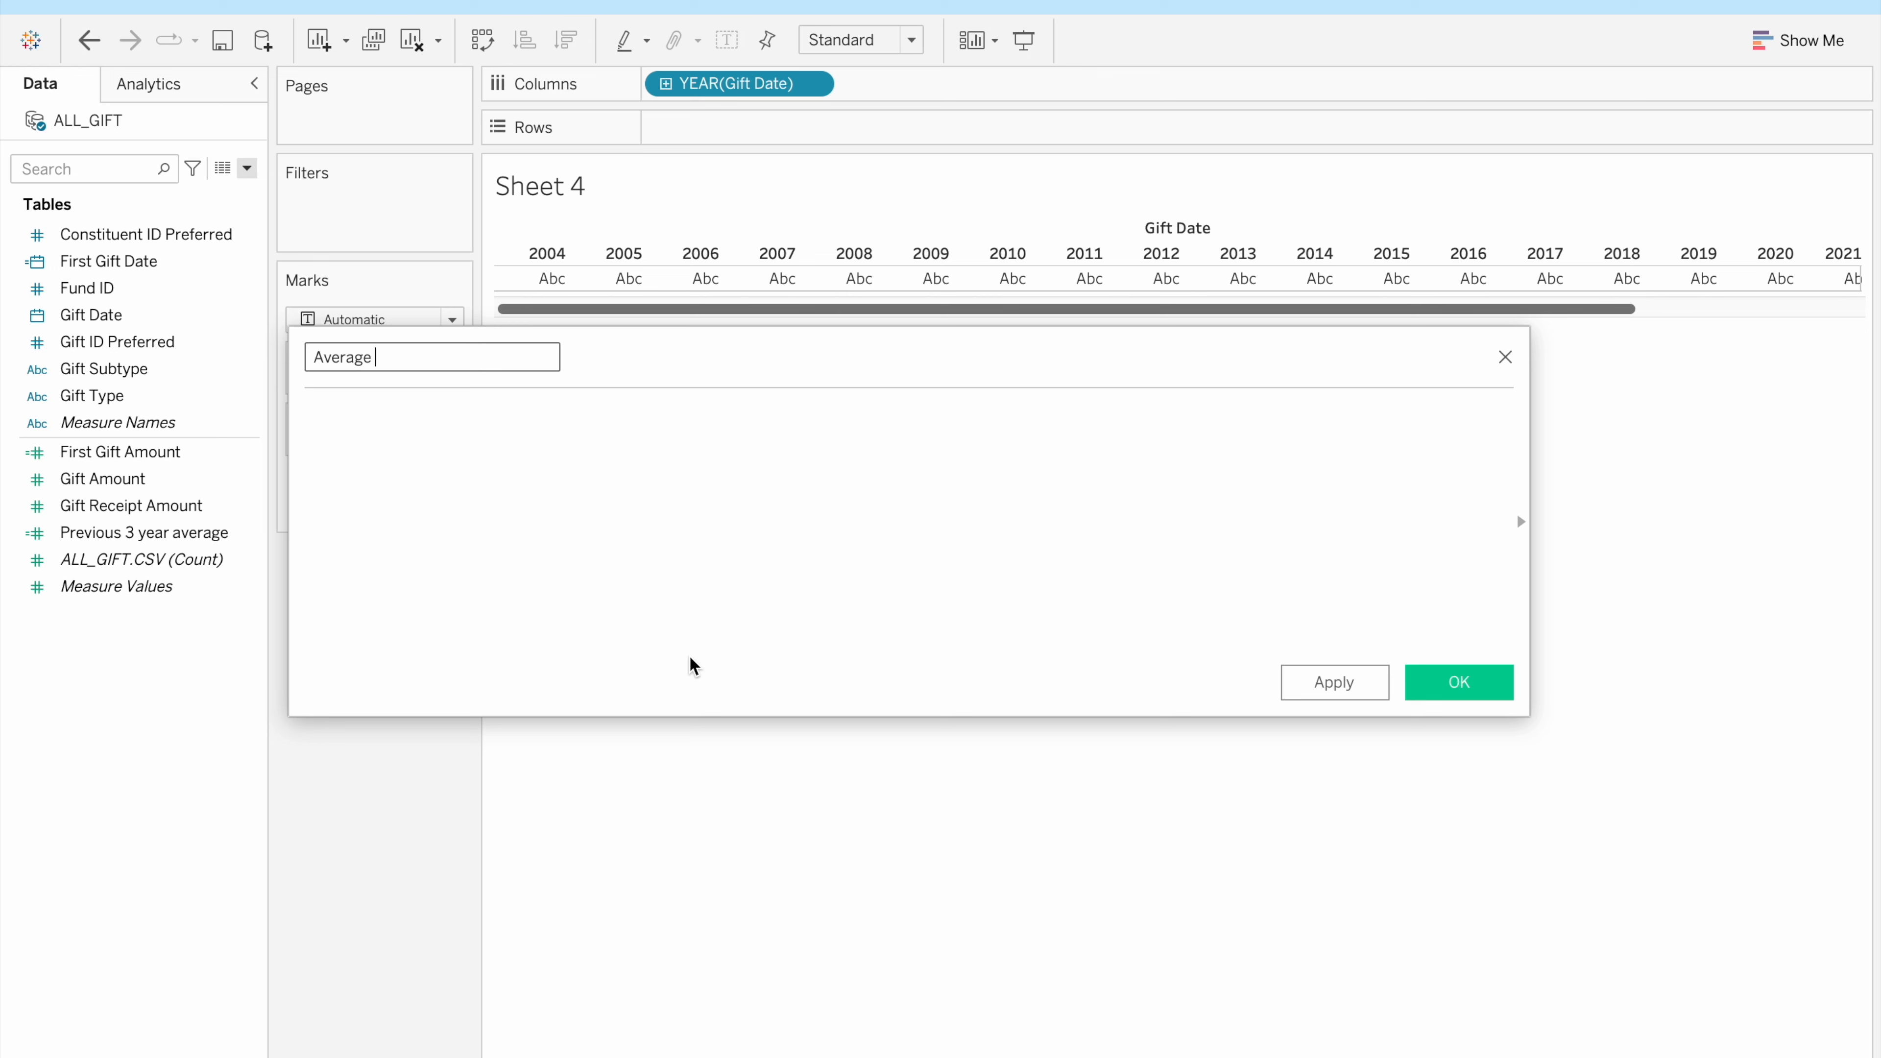
text(First Gift Amount)
click(617, 493)
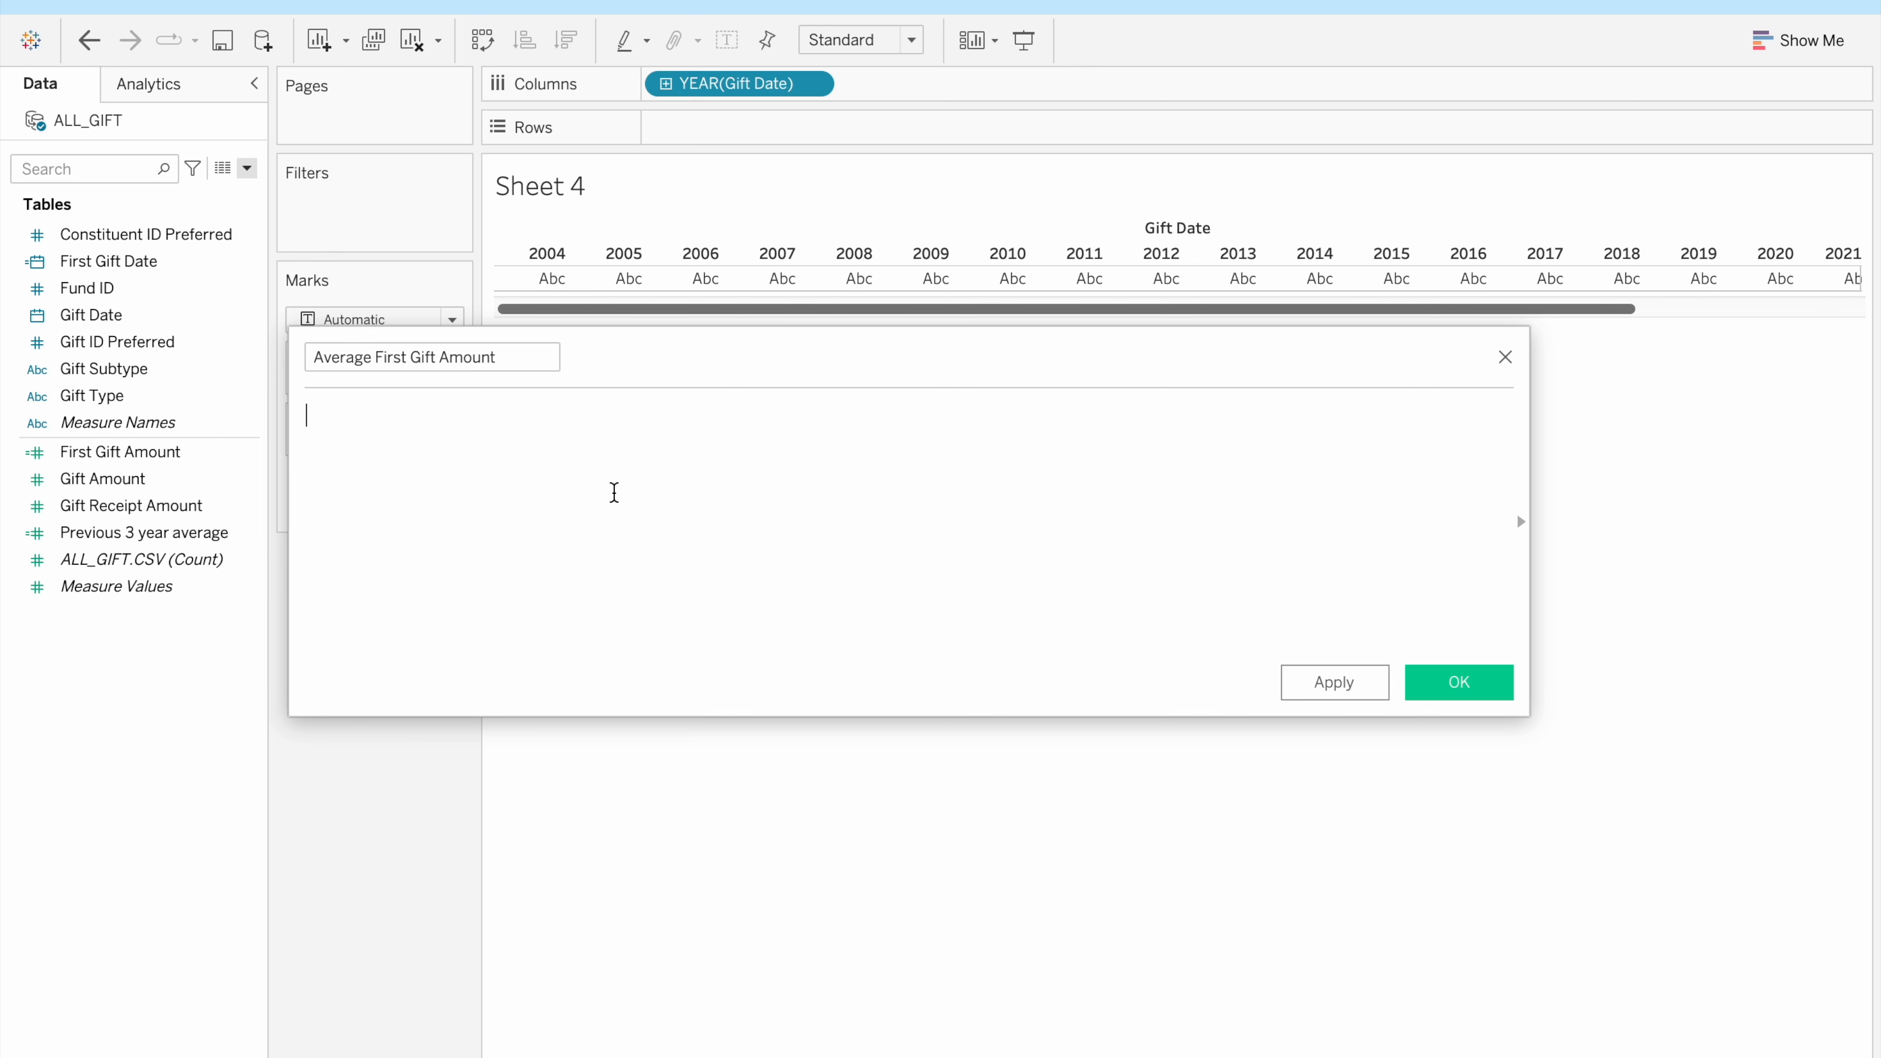
Save the calculation as AVG([First Gift Amount]) and place Average First Gift Amount on Rows
text(AV)
double_click(566, 438)
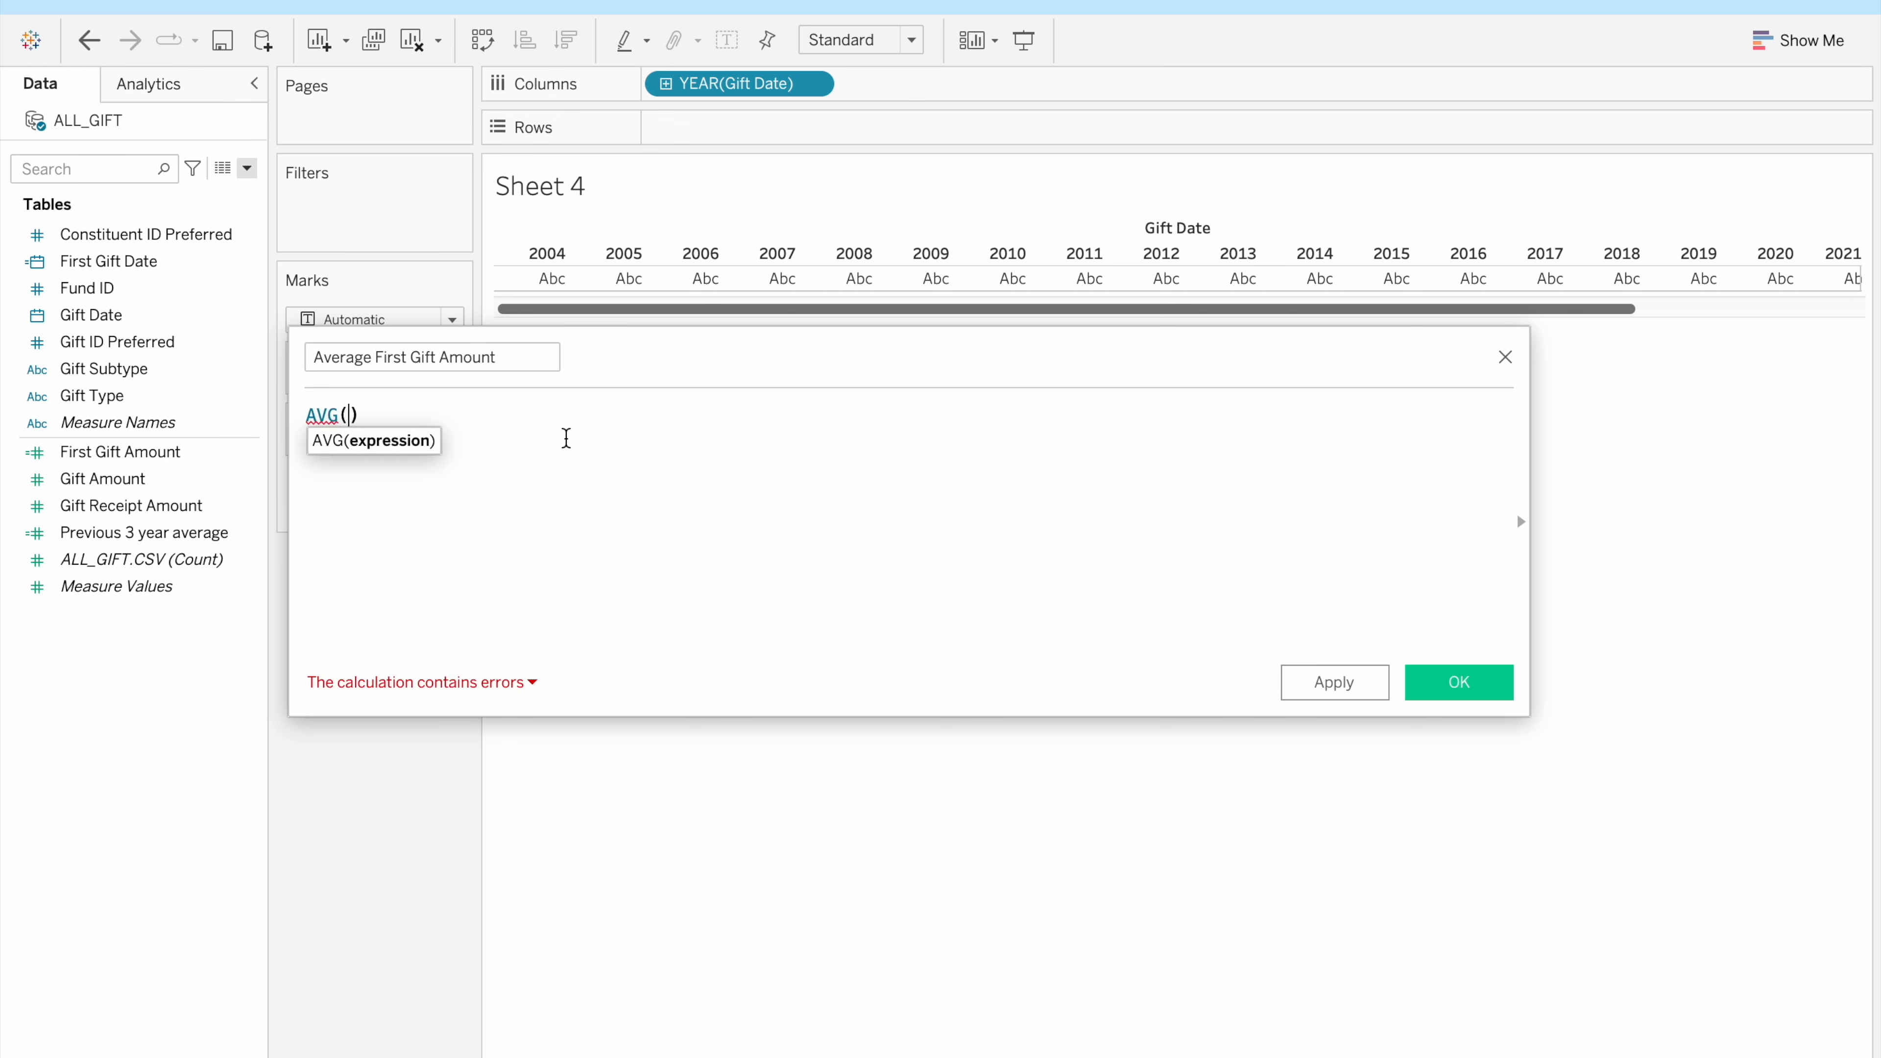
text(Fir)
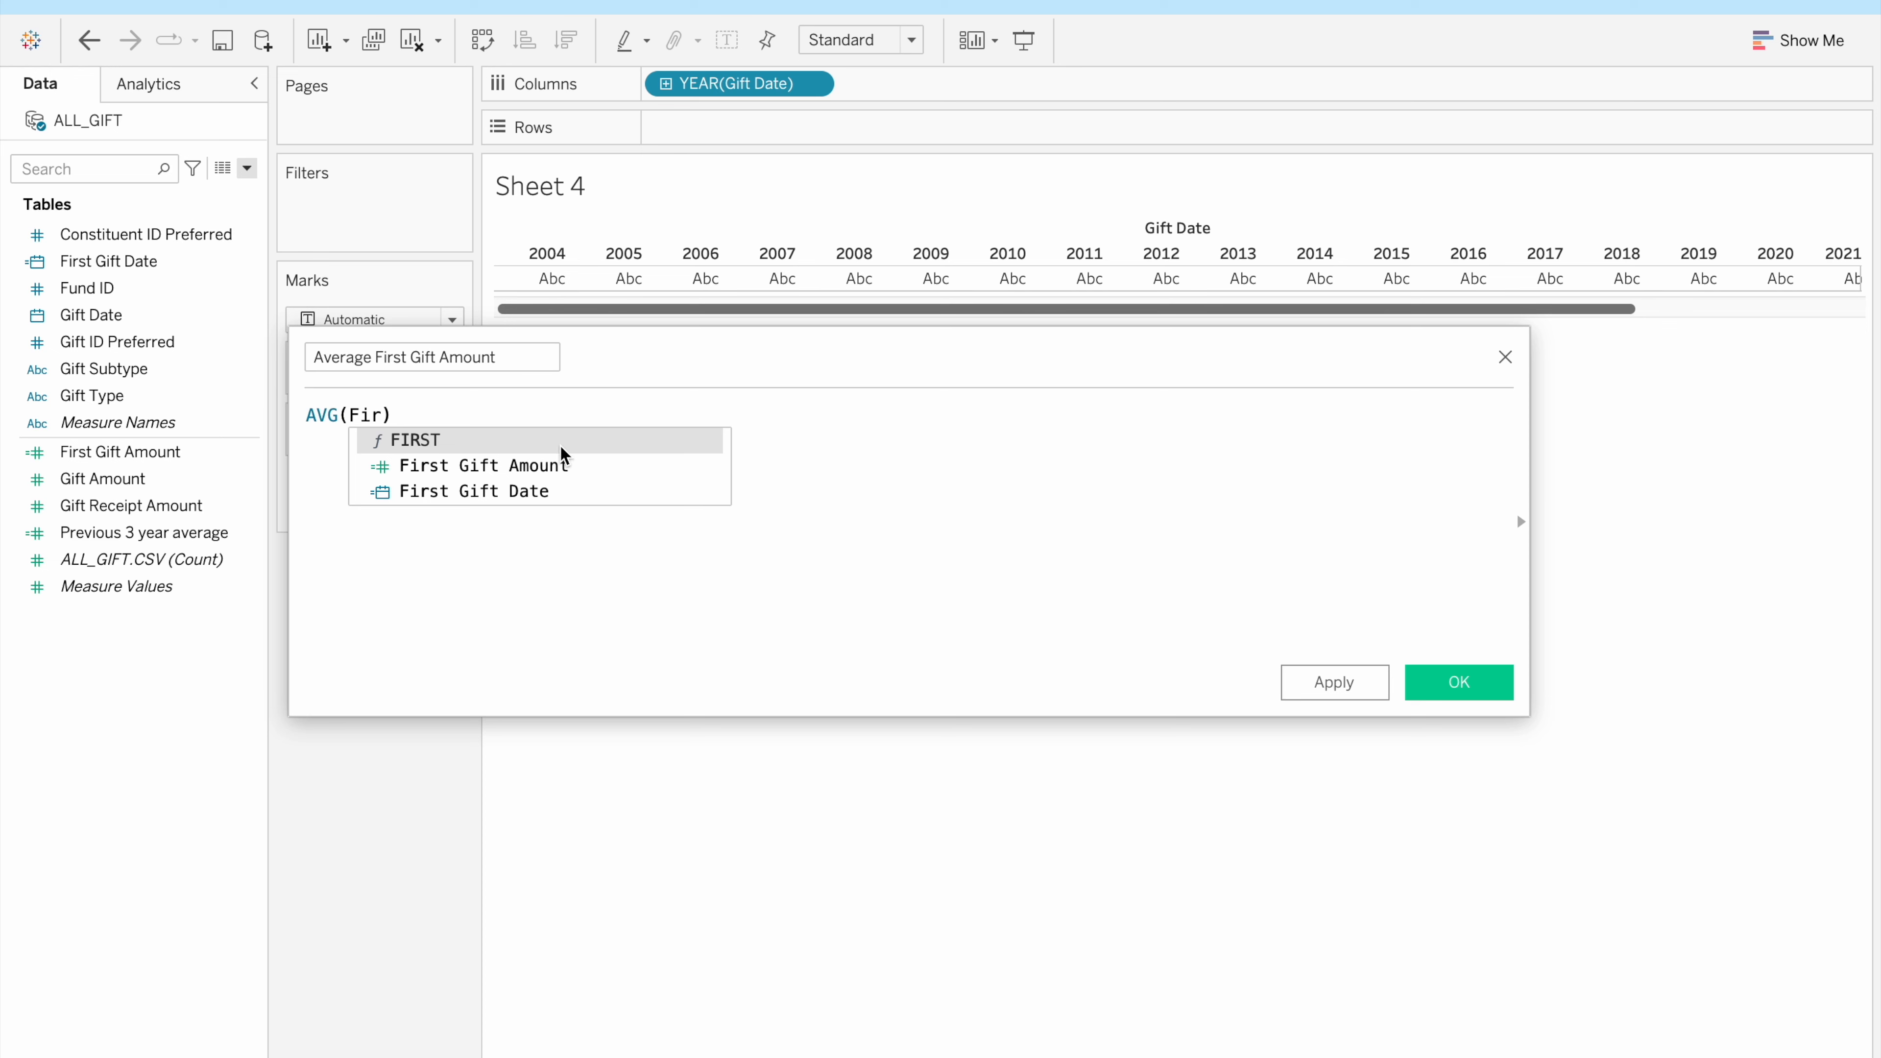
double_click(562, 459)
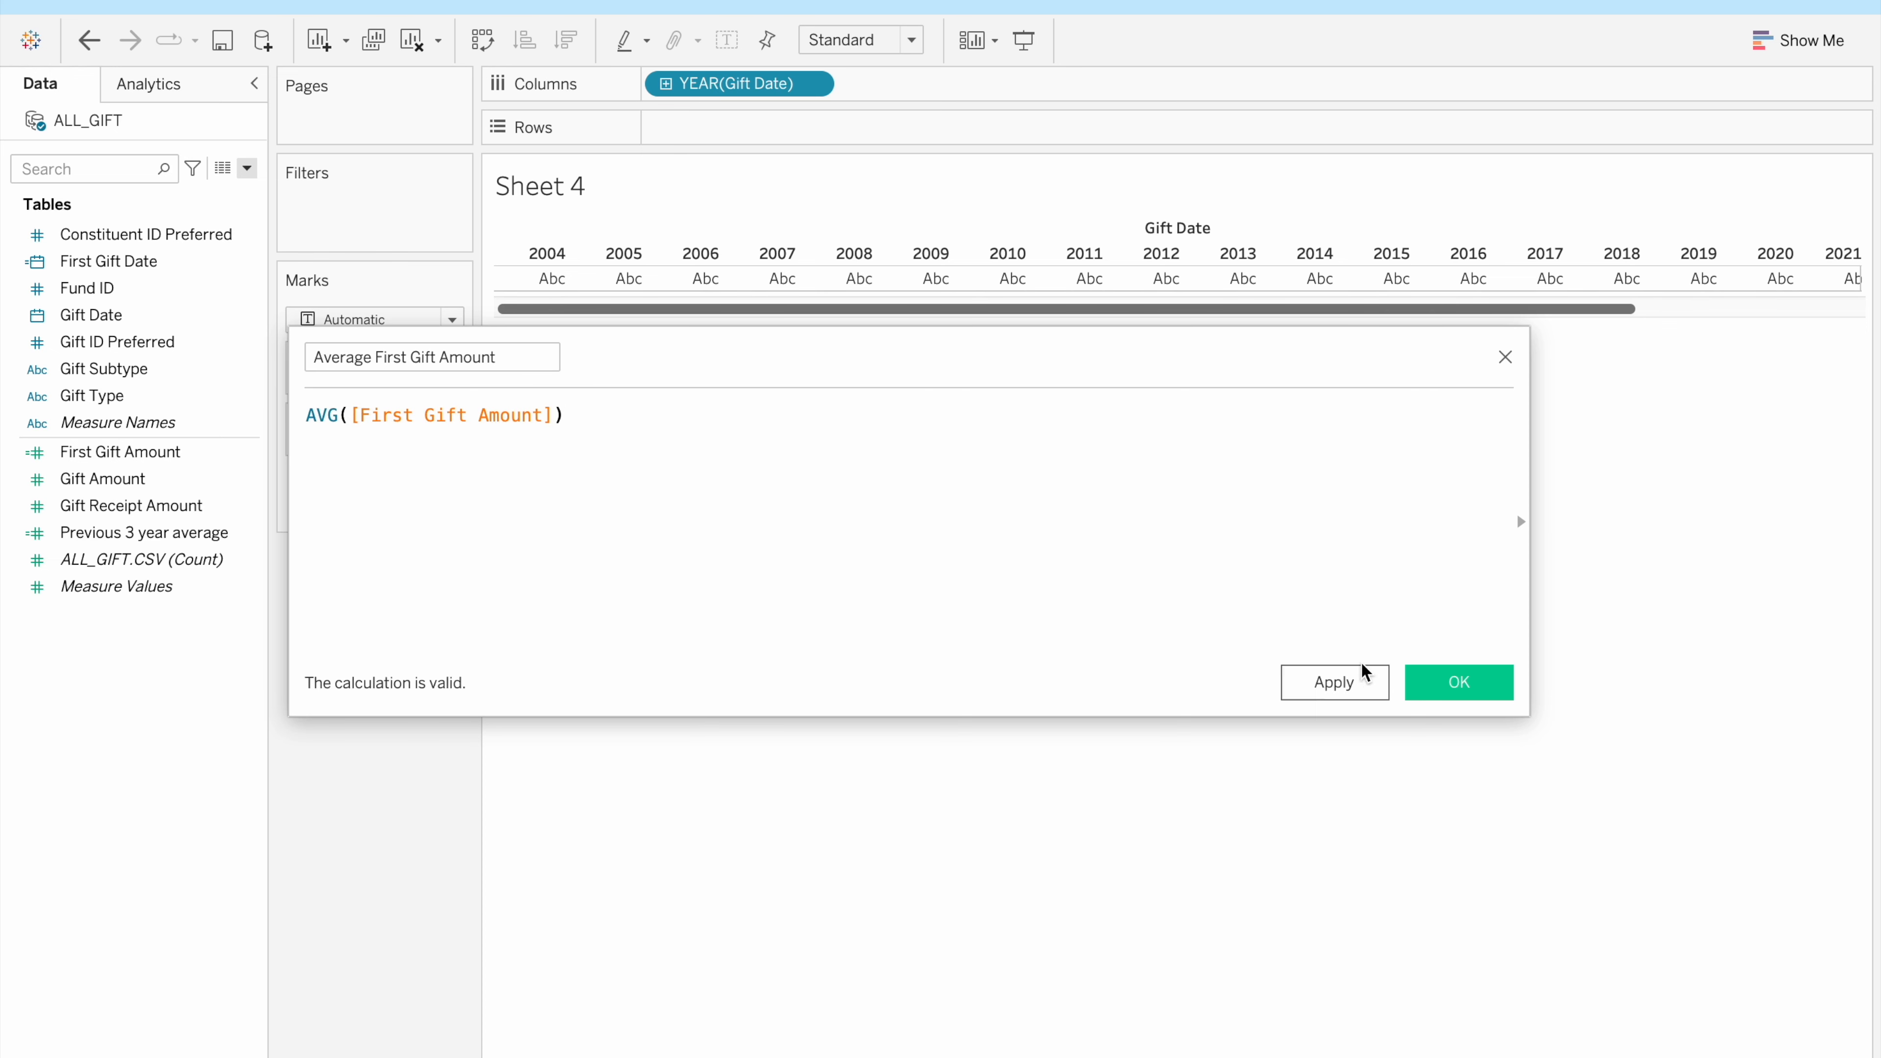
click(1447, 688)
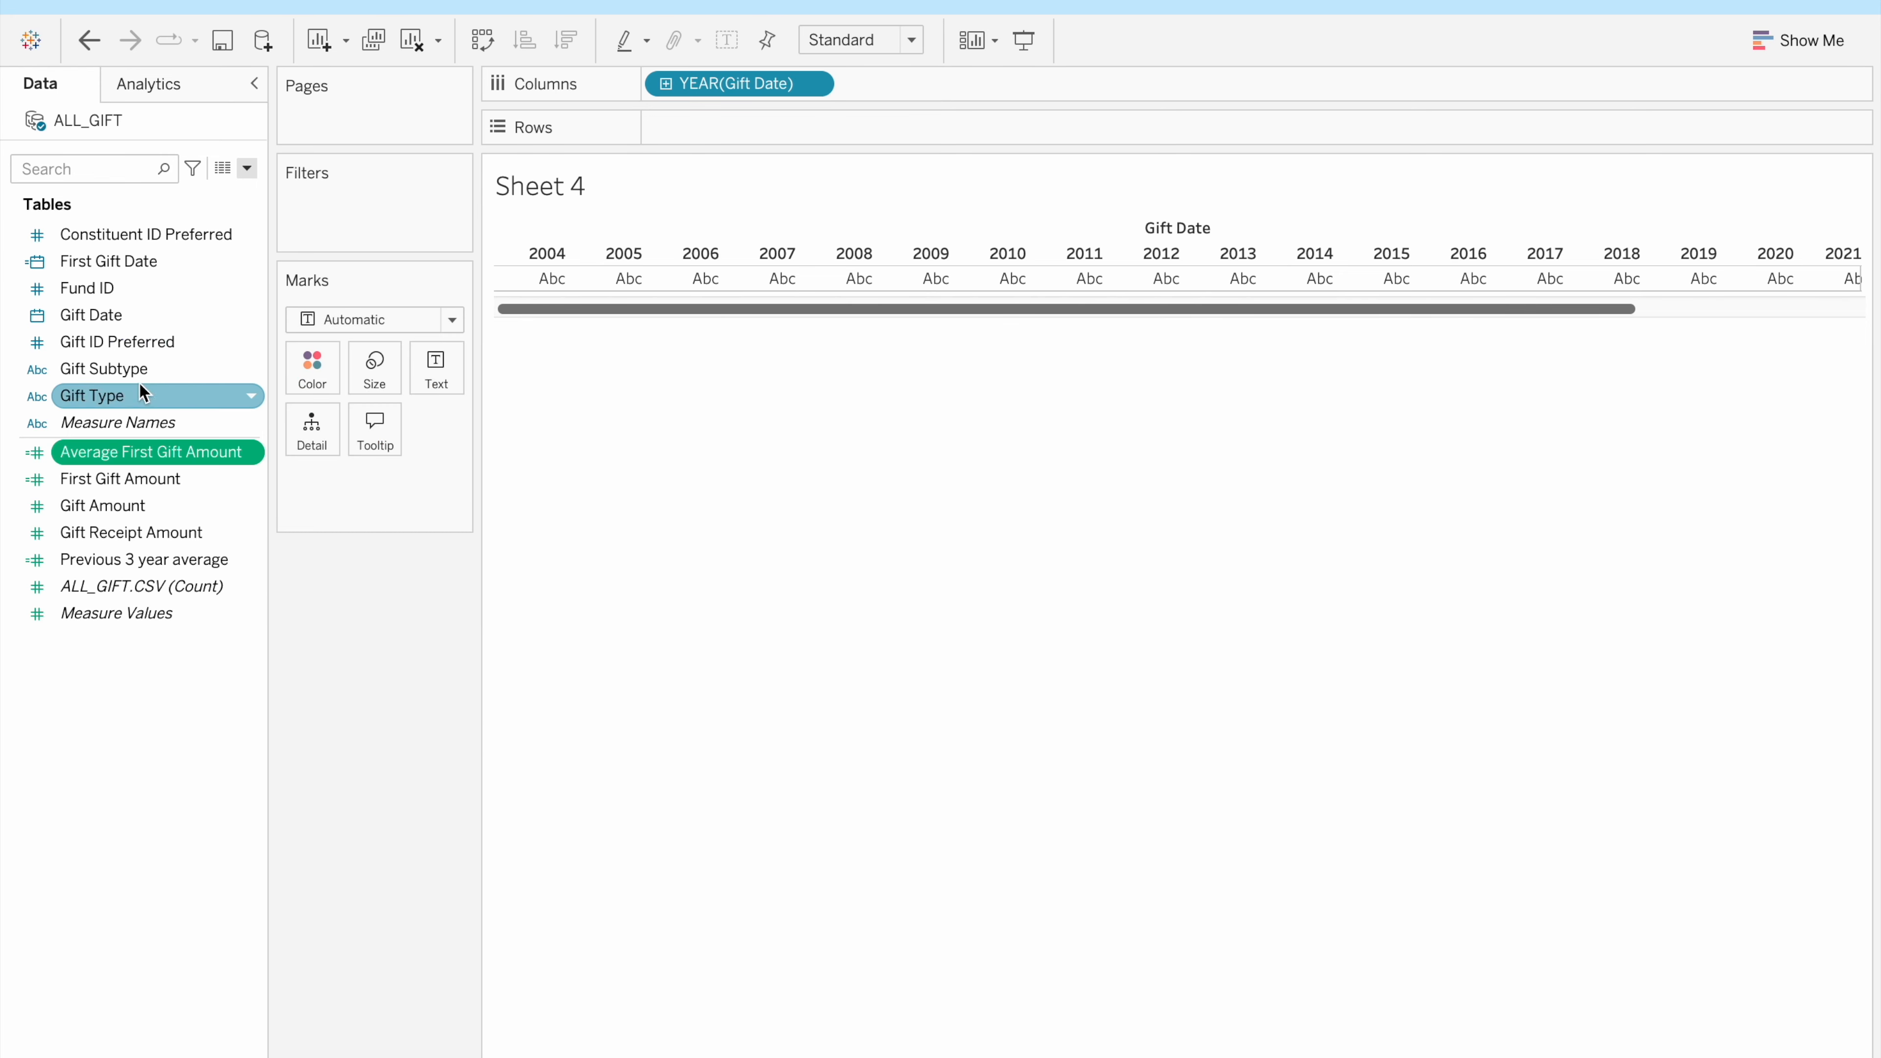
click(101, 449)
drag(102, 454, 772, 118)
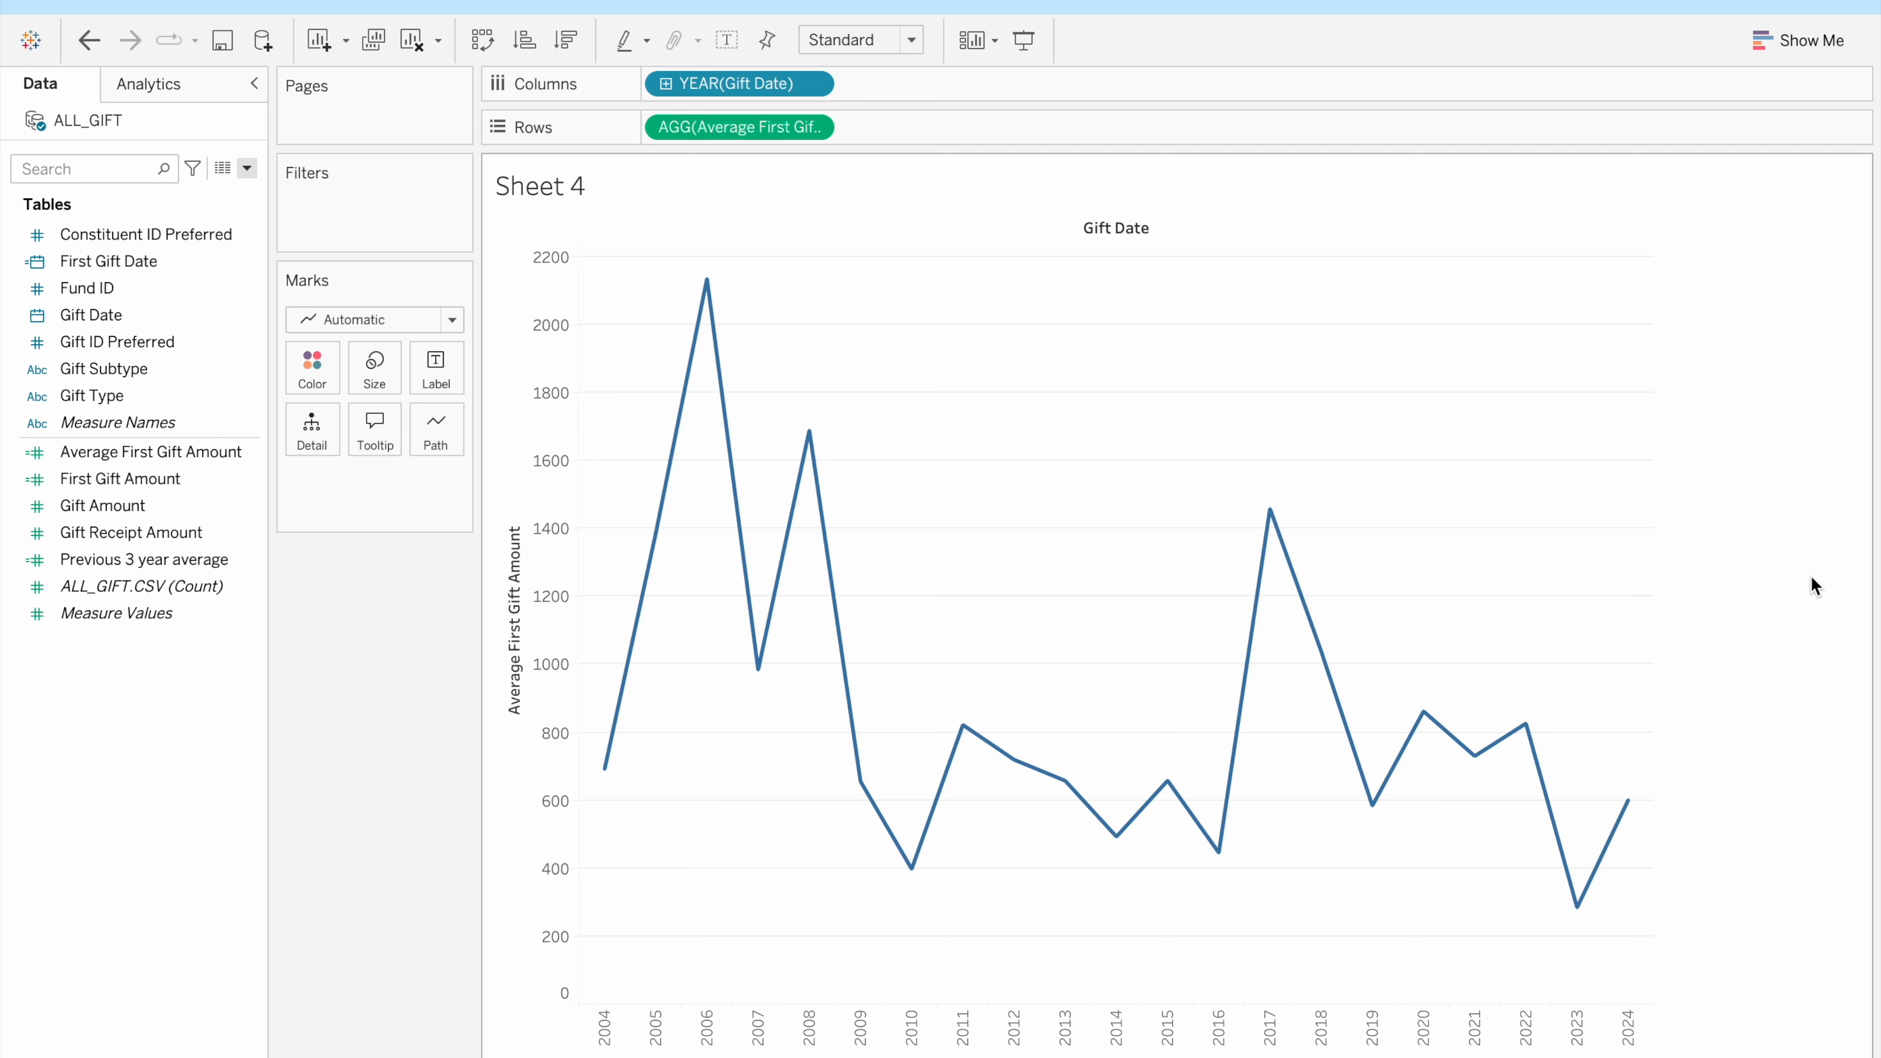
Create a new calculated field named Median First Gift Amount
click(245, 168)
click(212, 191)
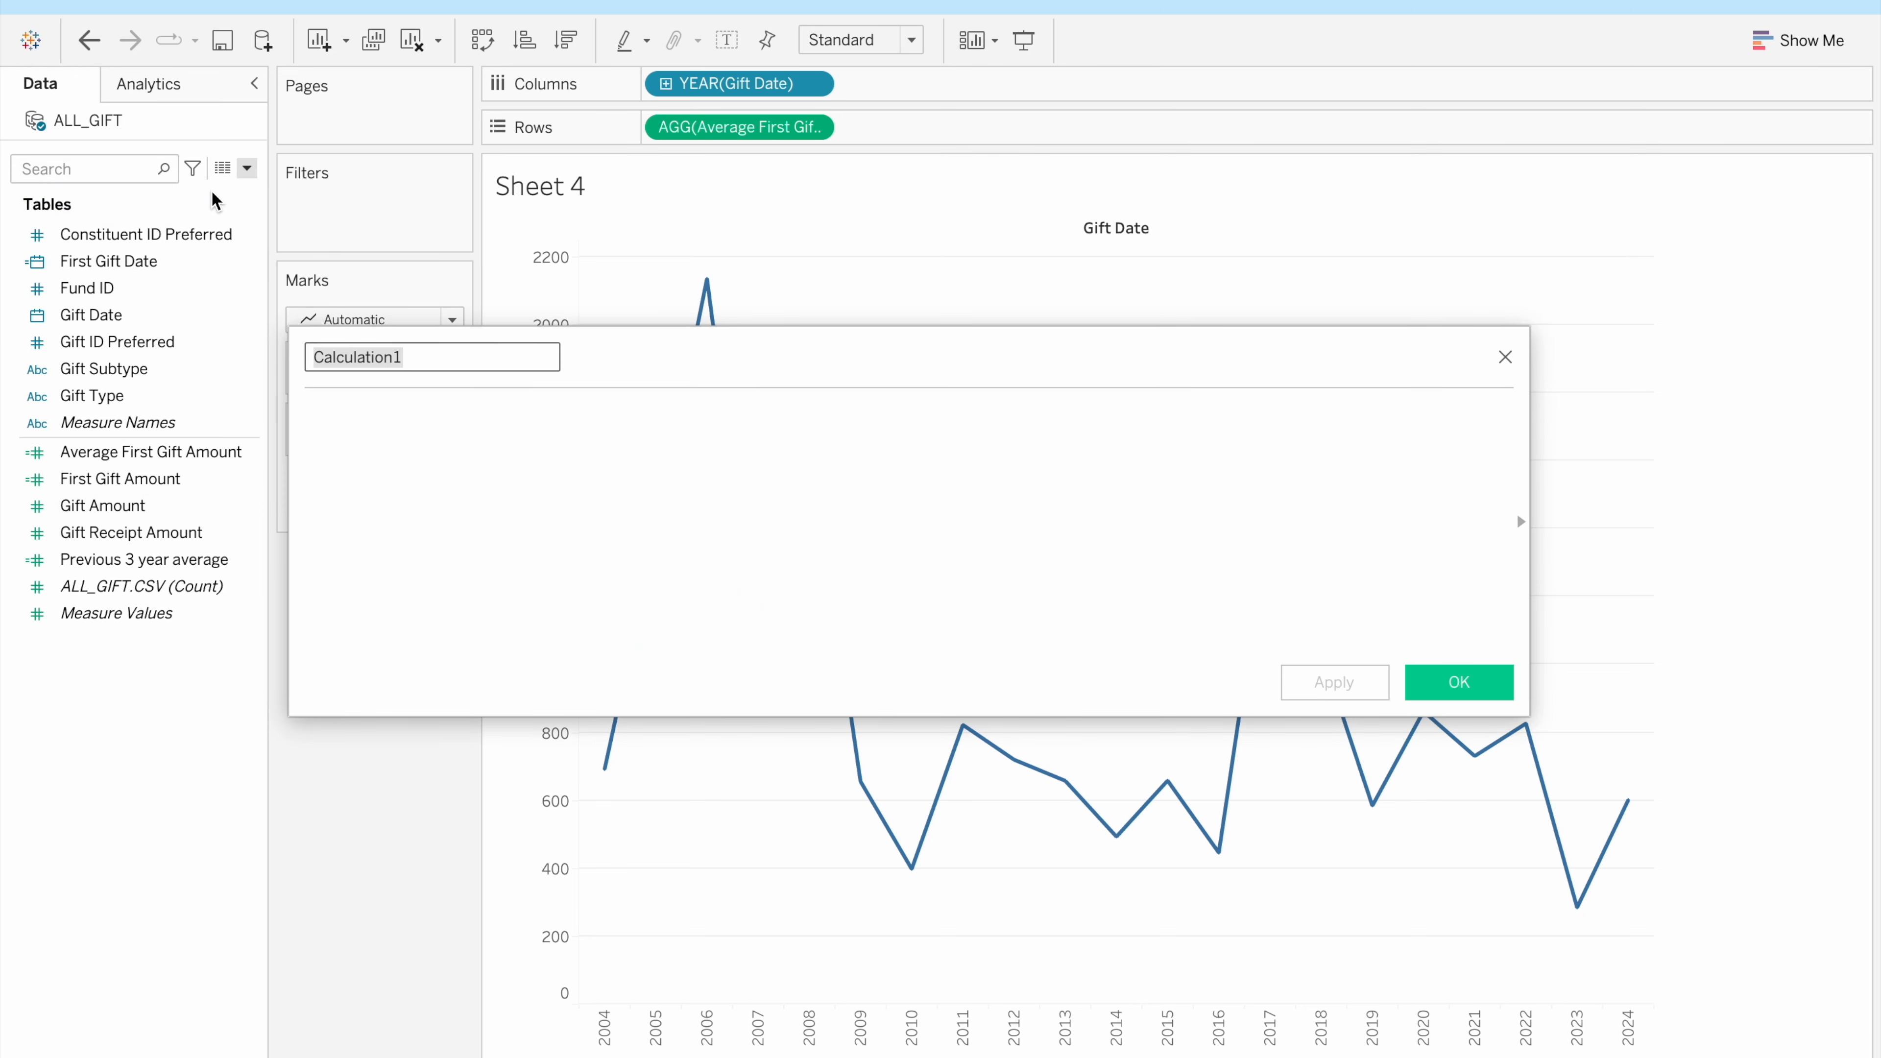
text(Median First Gift AM)
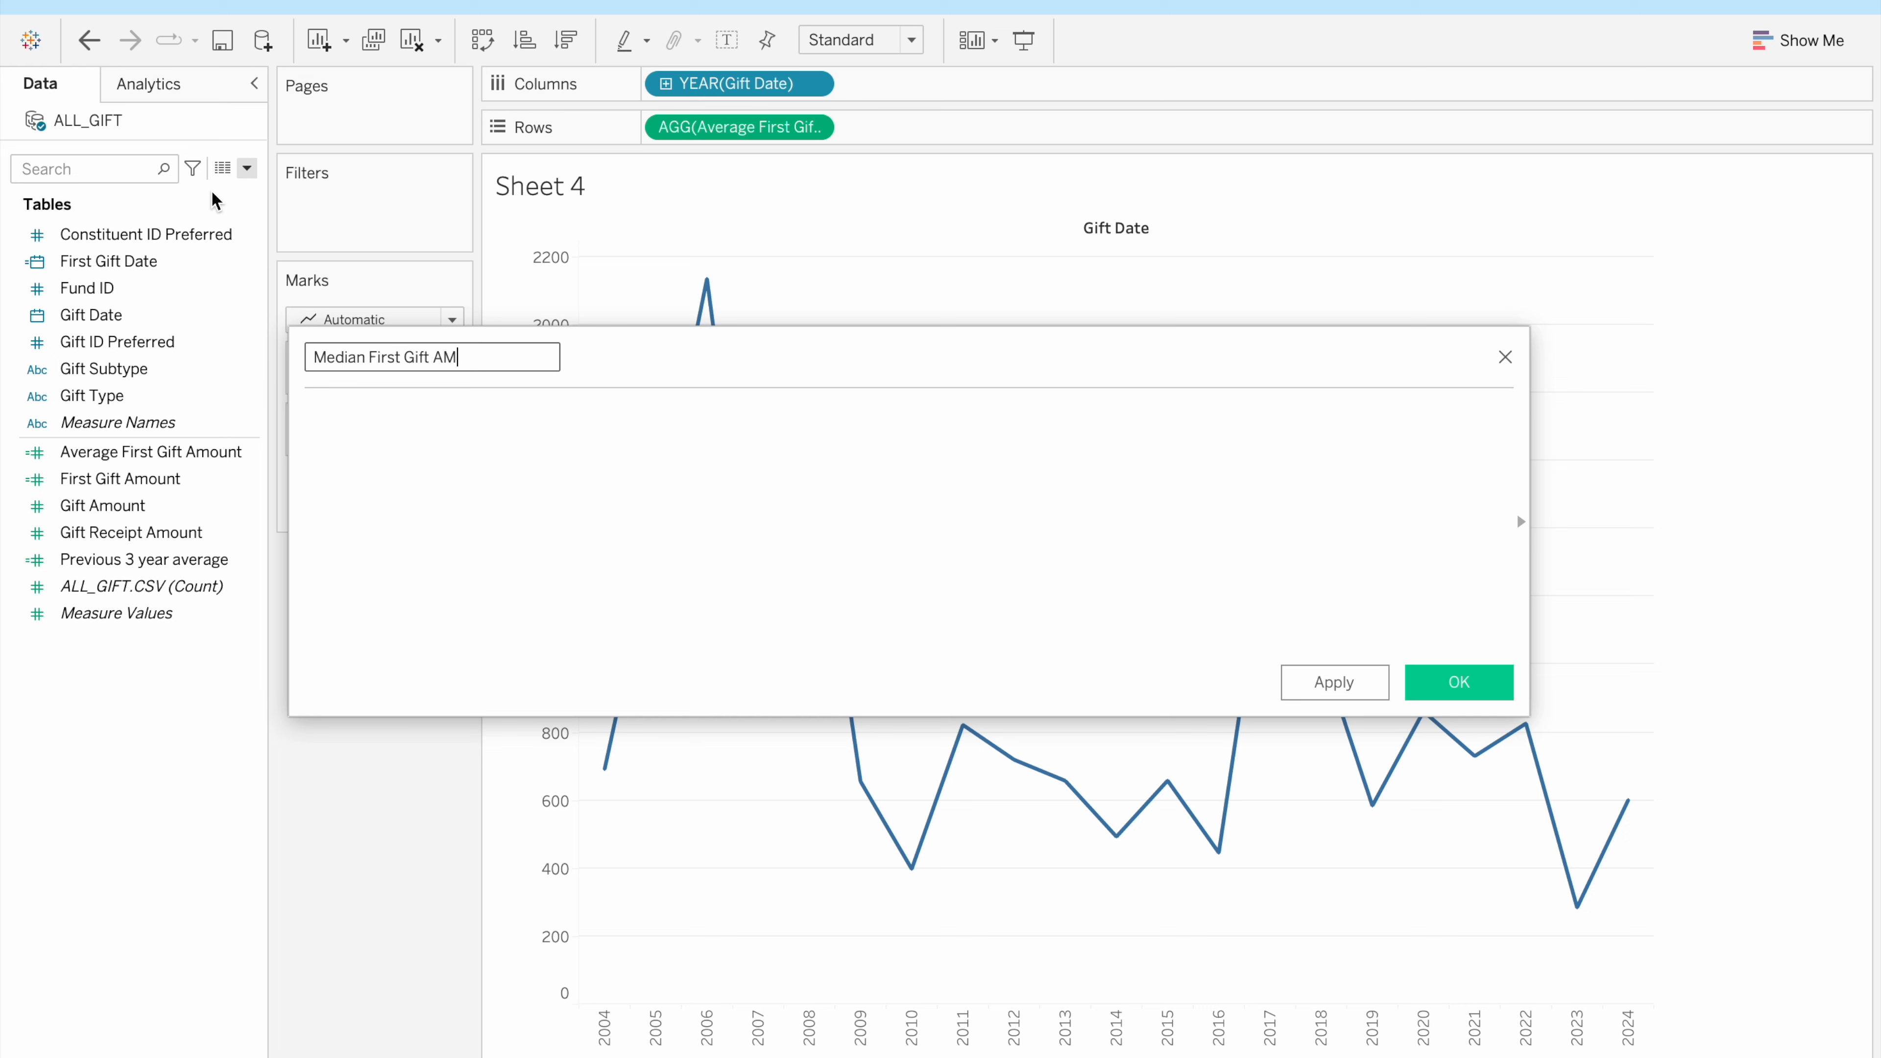
key(BackSpace)
text(mount)
Define the median calculation as MEDIAN([First Gift Amount]) and save it
click(416, 458)
text(Medi)
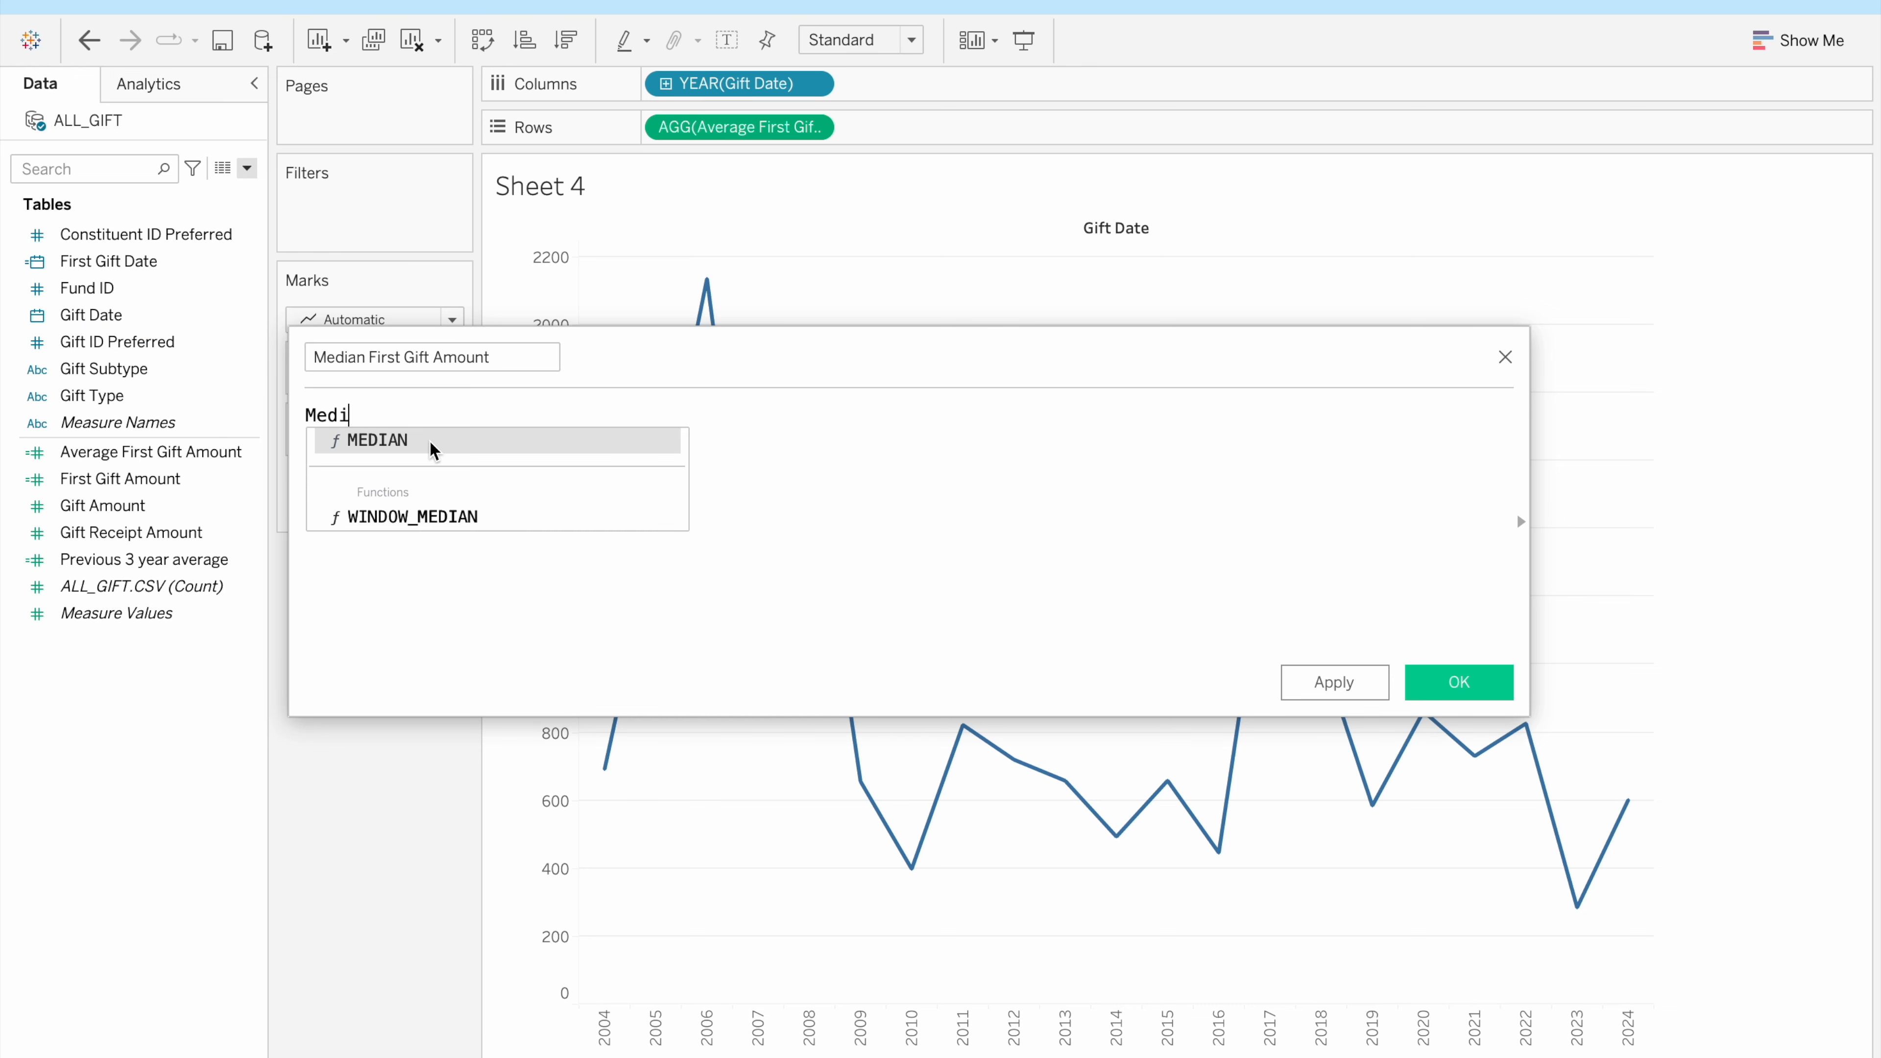
click(437, 442)
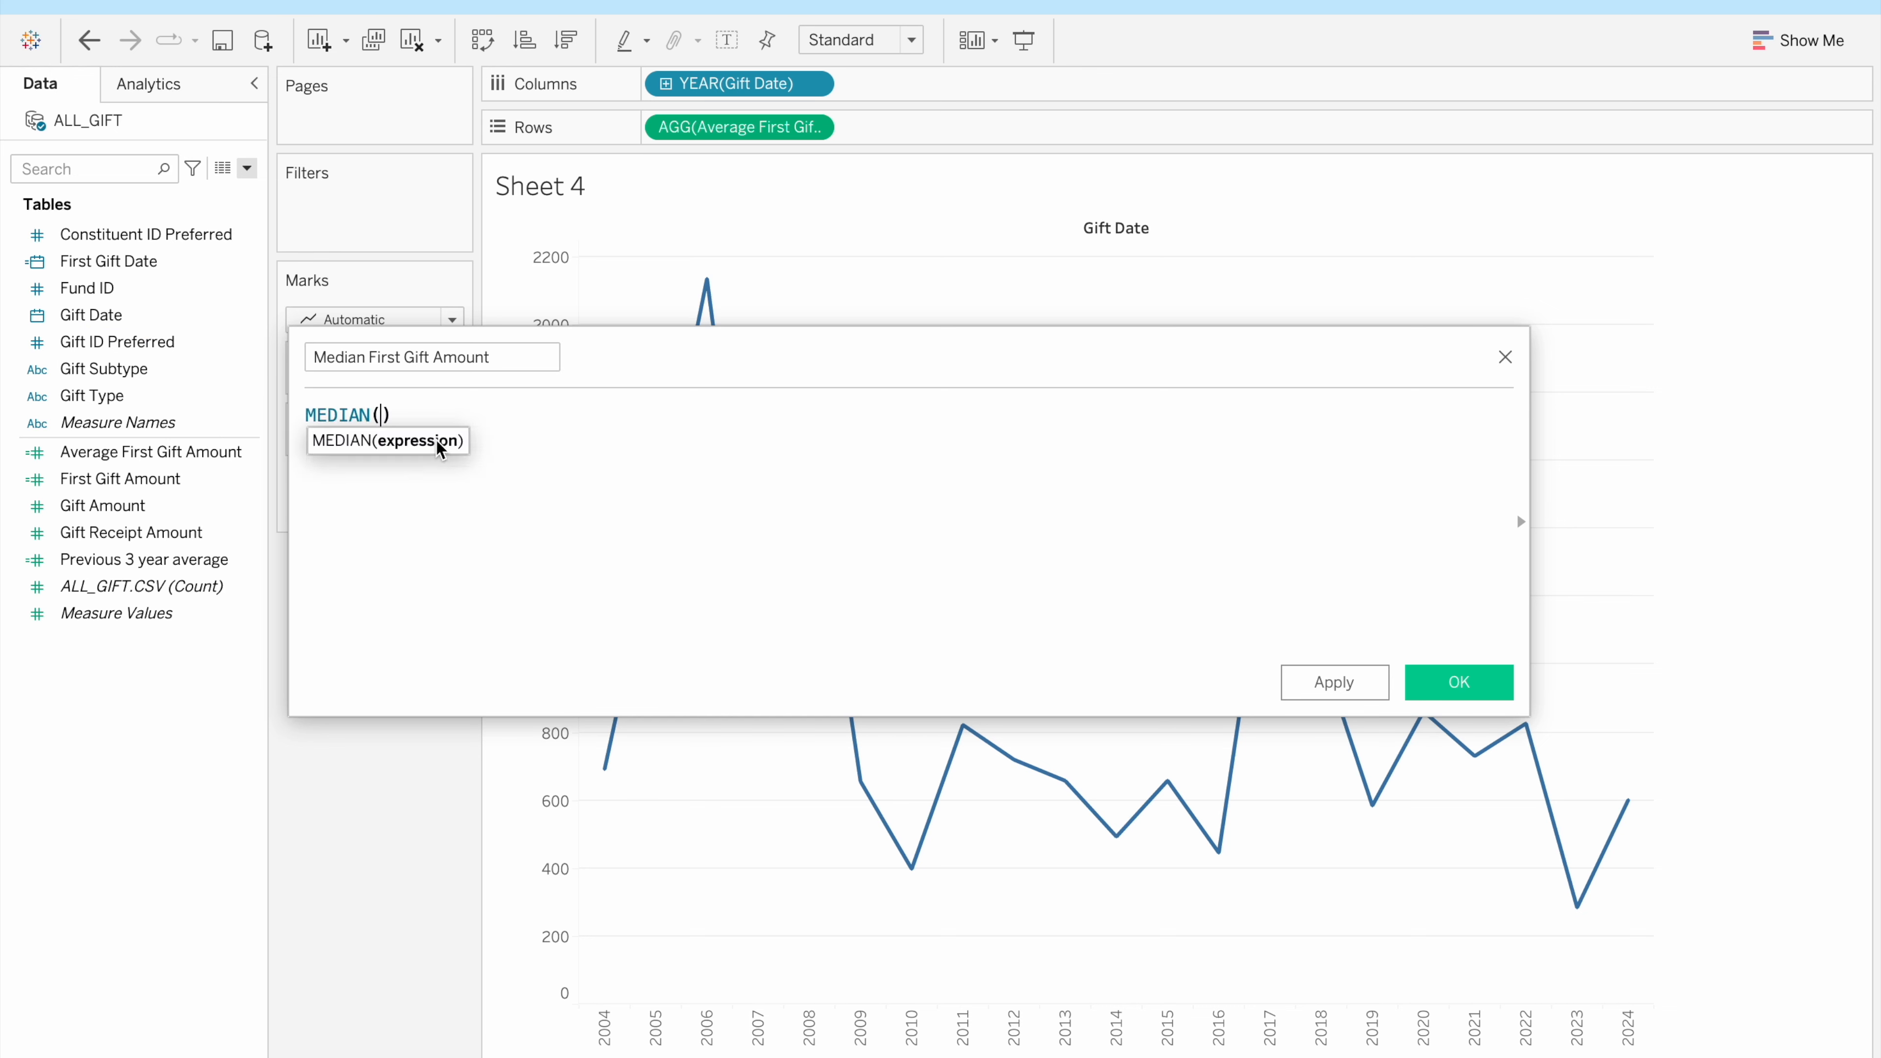
text(Fir)
click(466, 459)
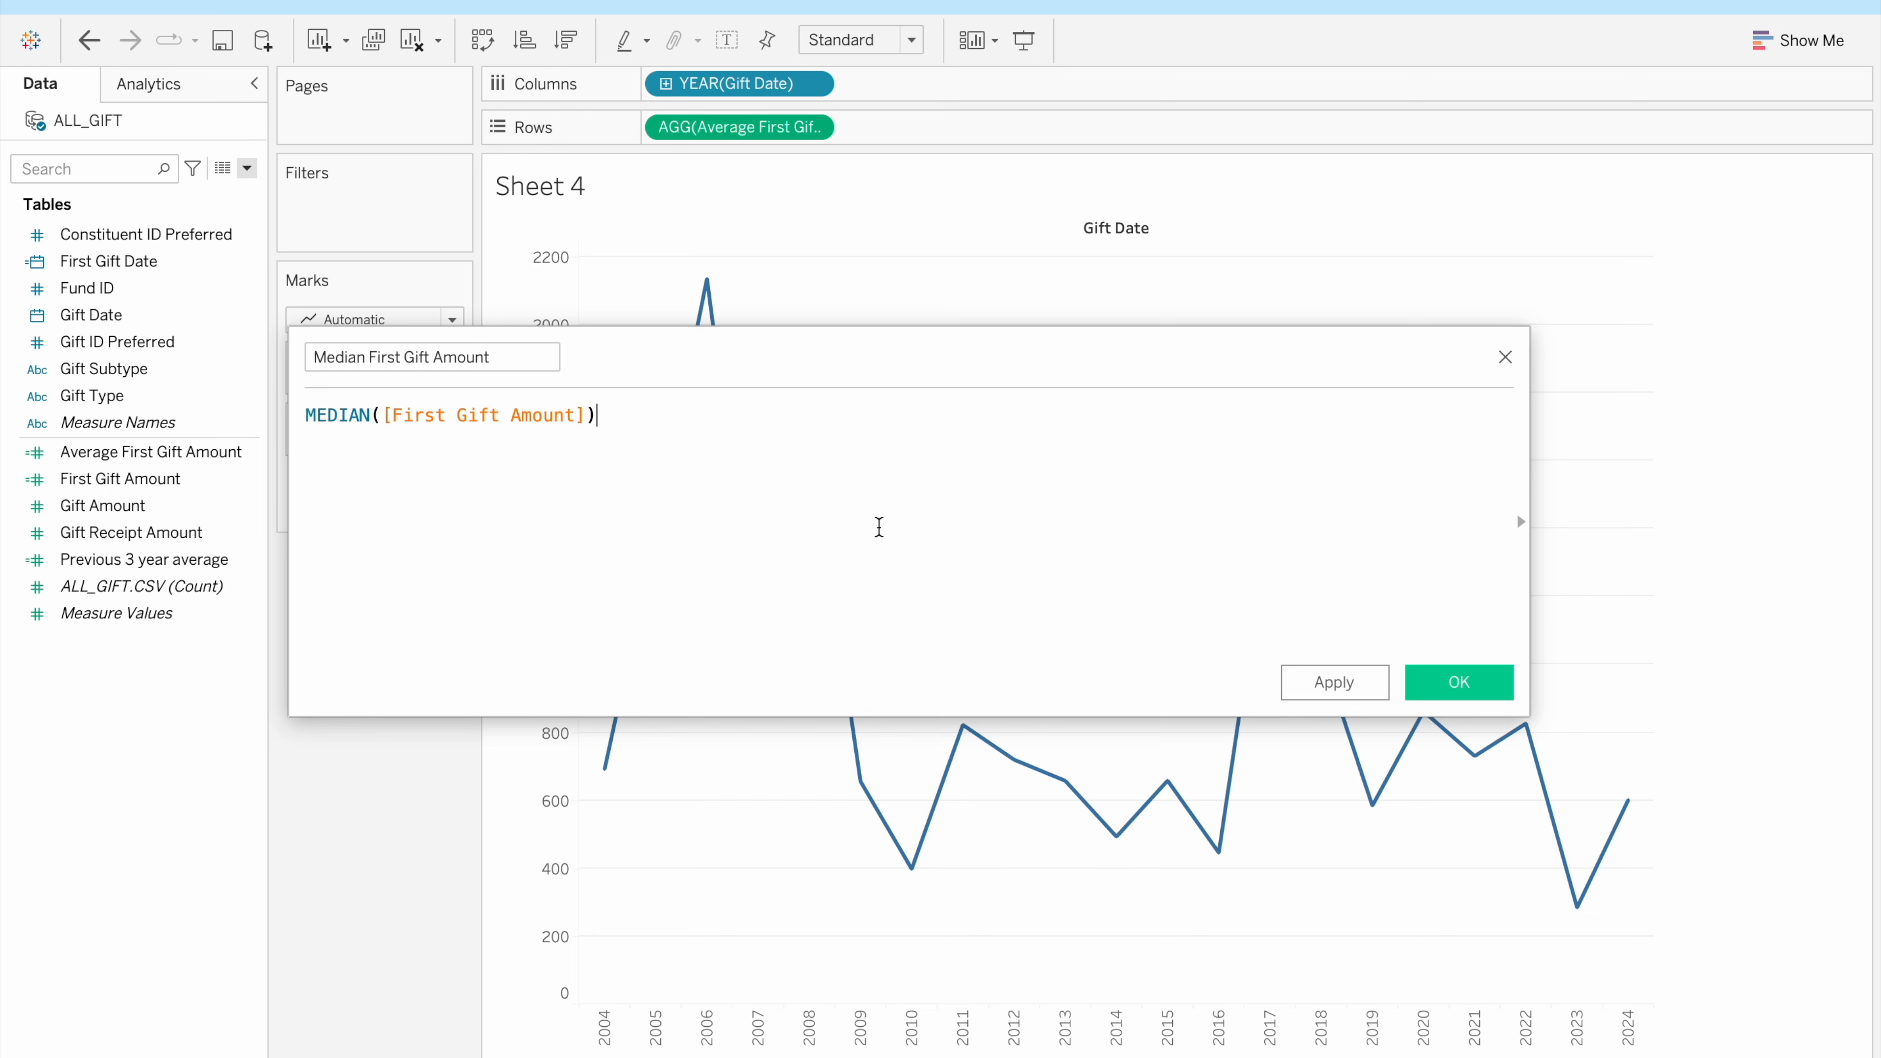
click(1450, 680)
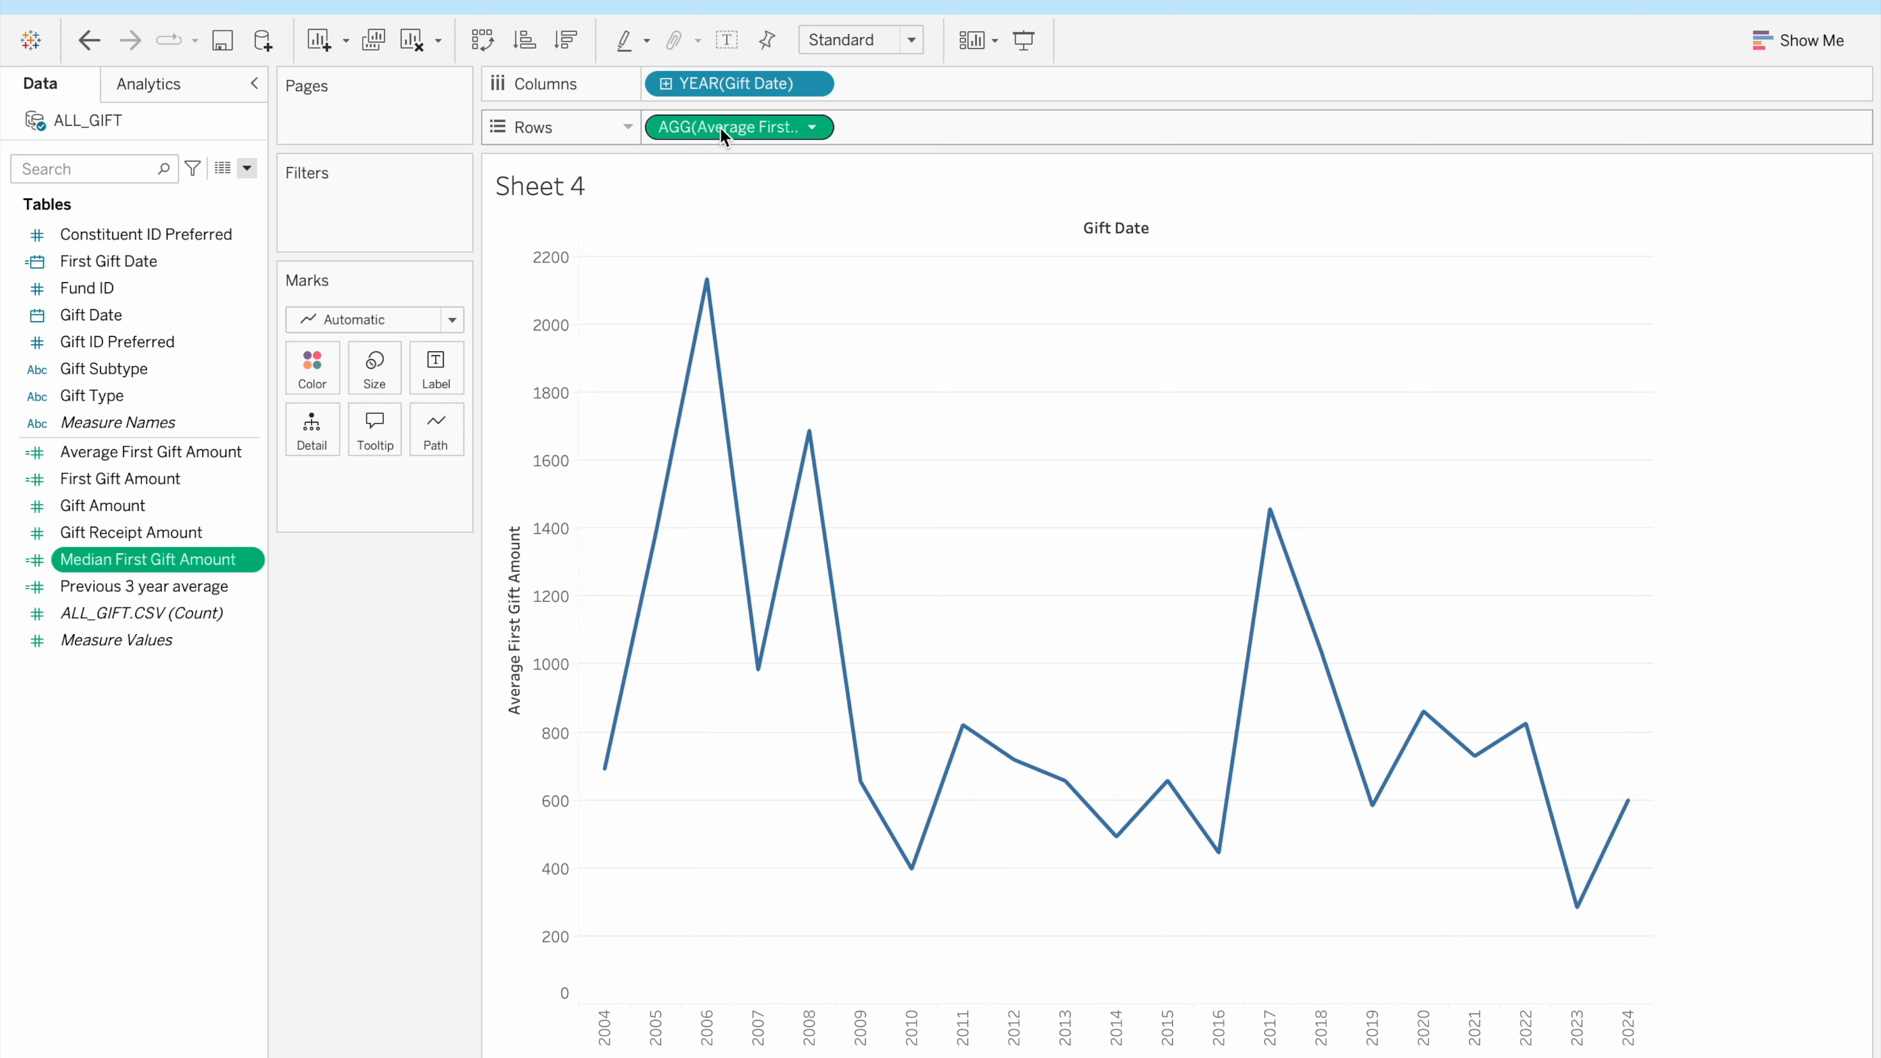
Add Median First Gift Amount to Rows after the average measure and combine both lines on a dual axis
drag(722, 133, 935, 136)
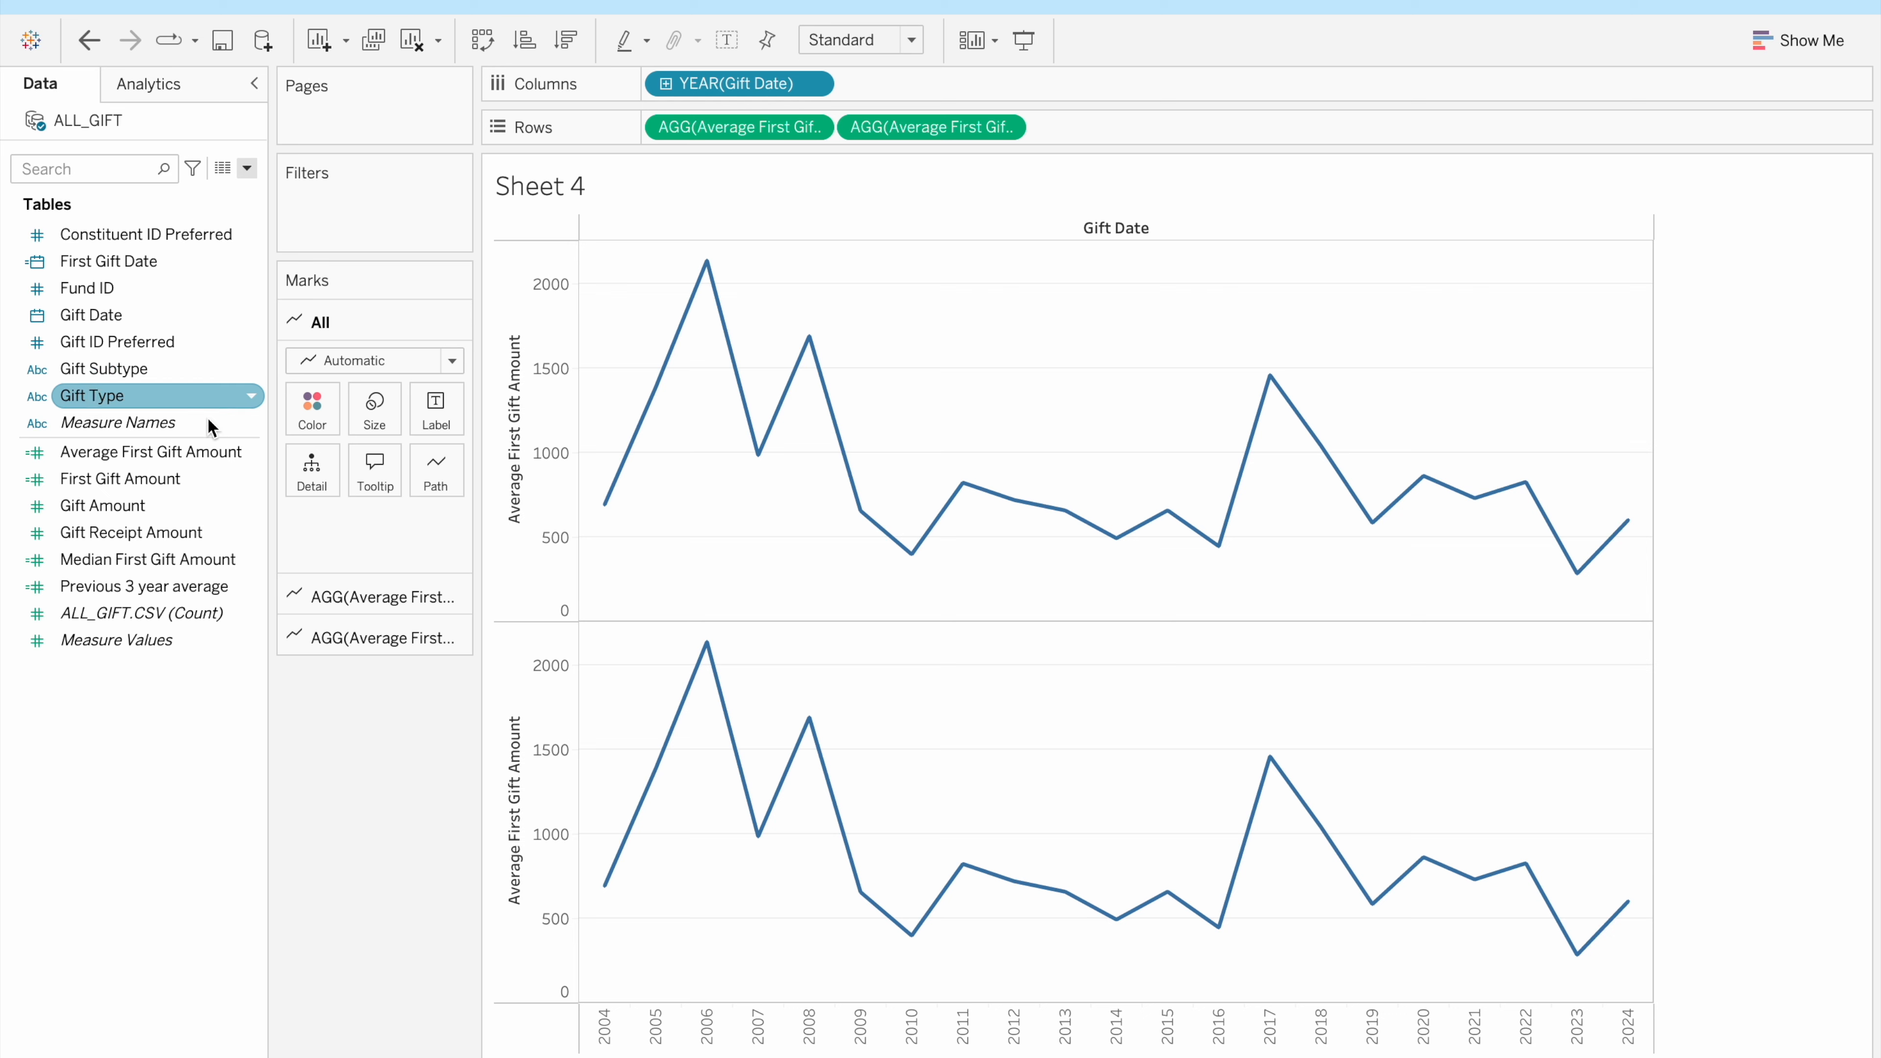
drag(137, 559, 917, 131)
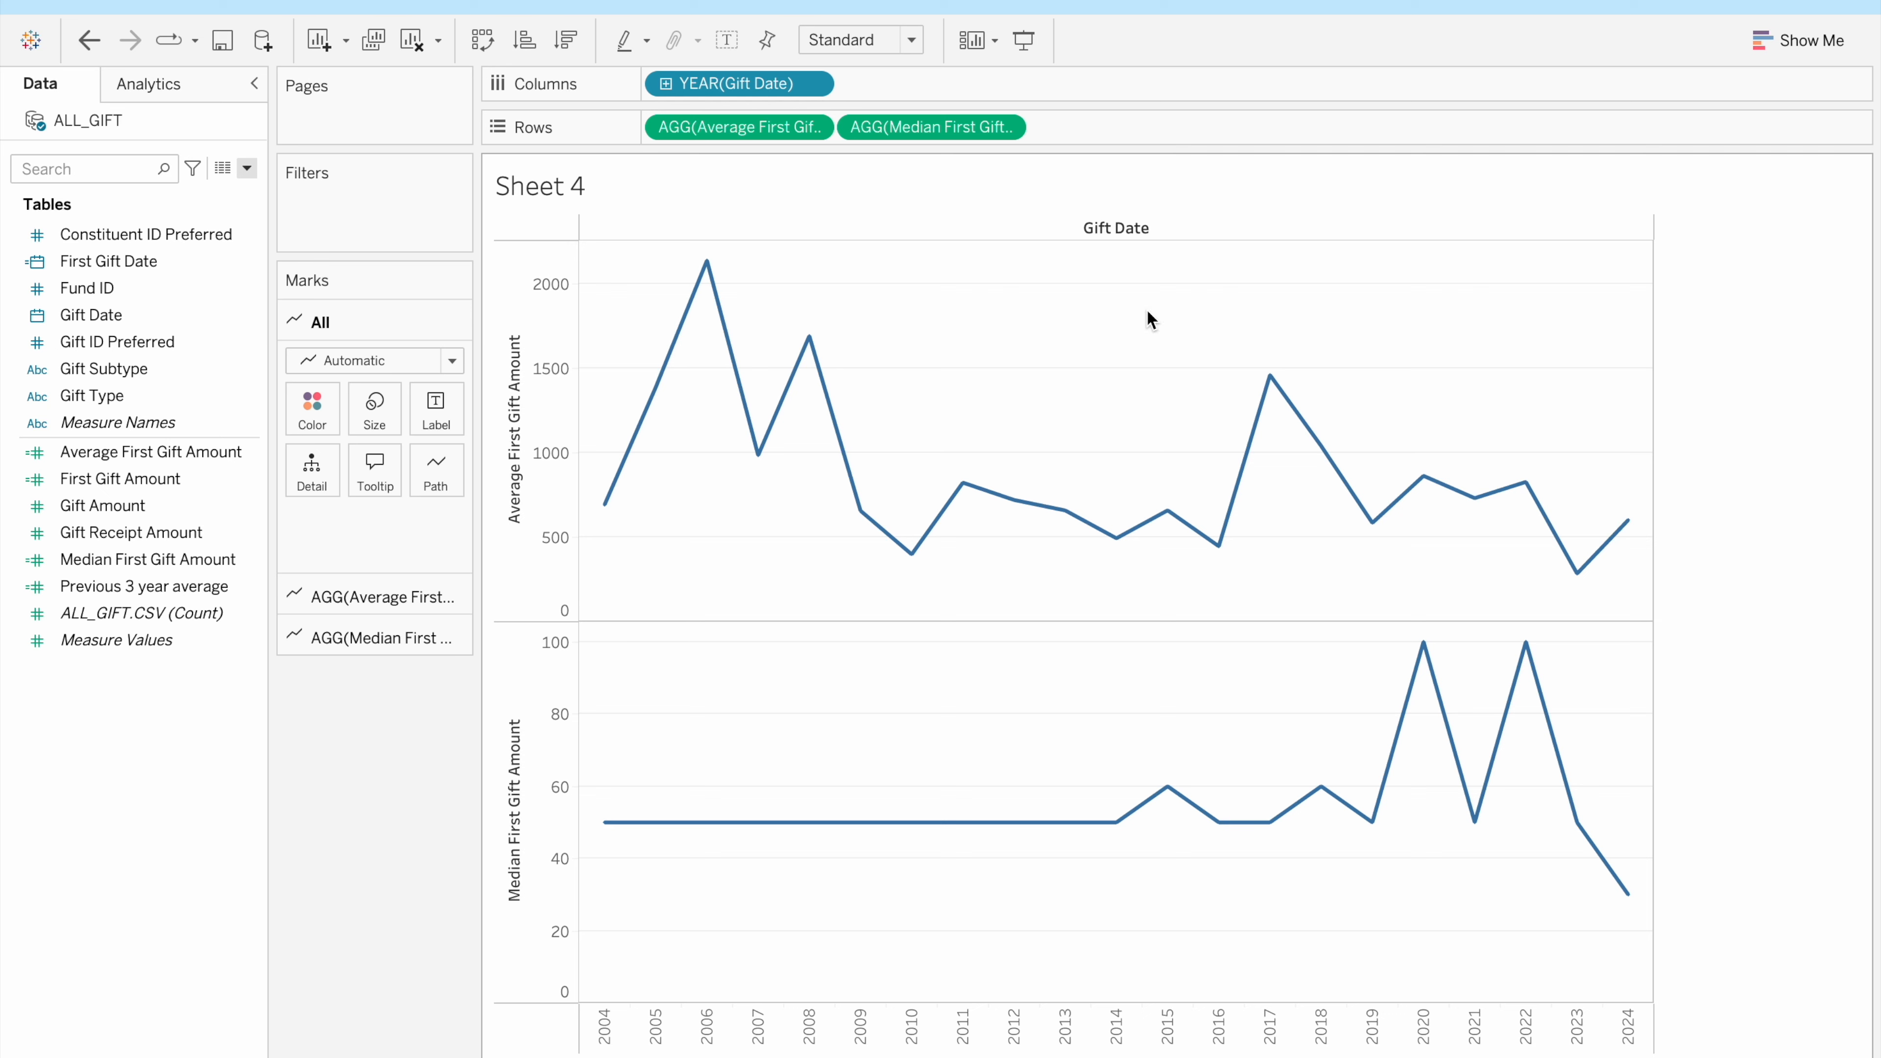
click(1004, 127)
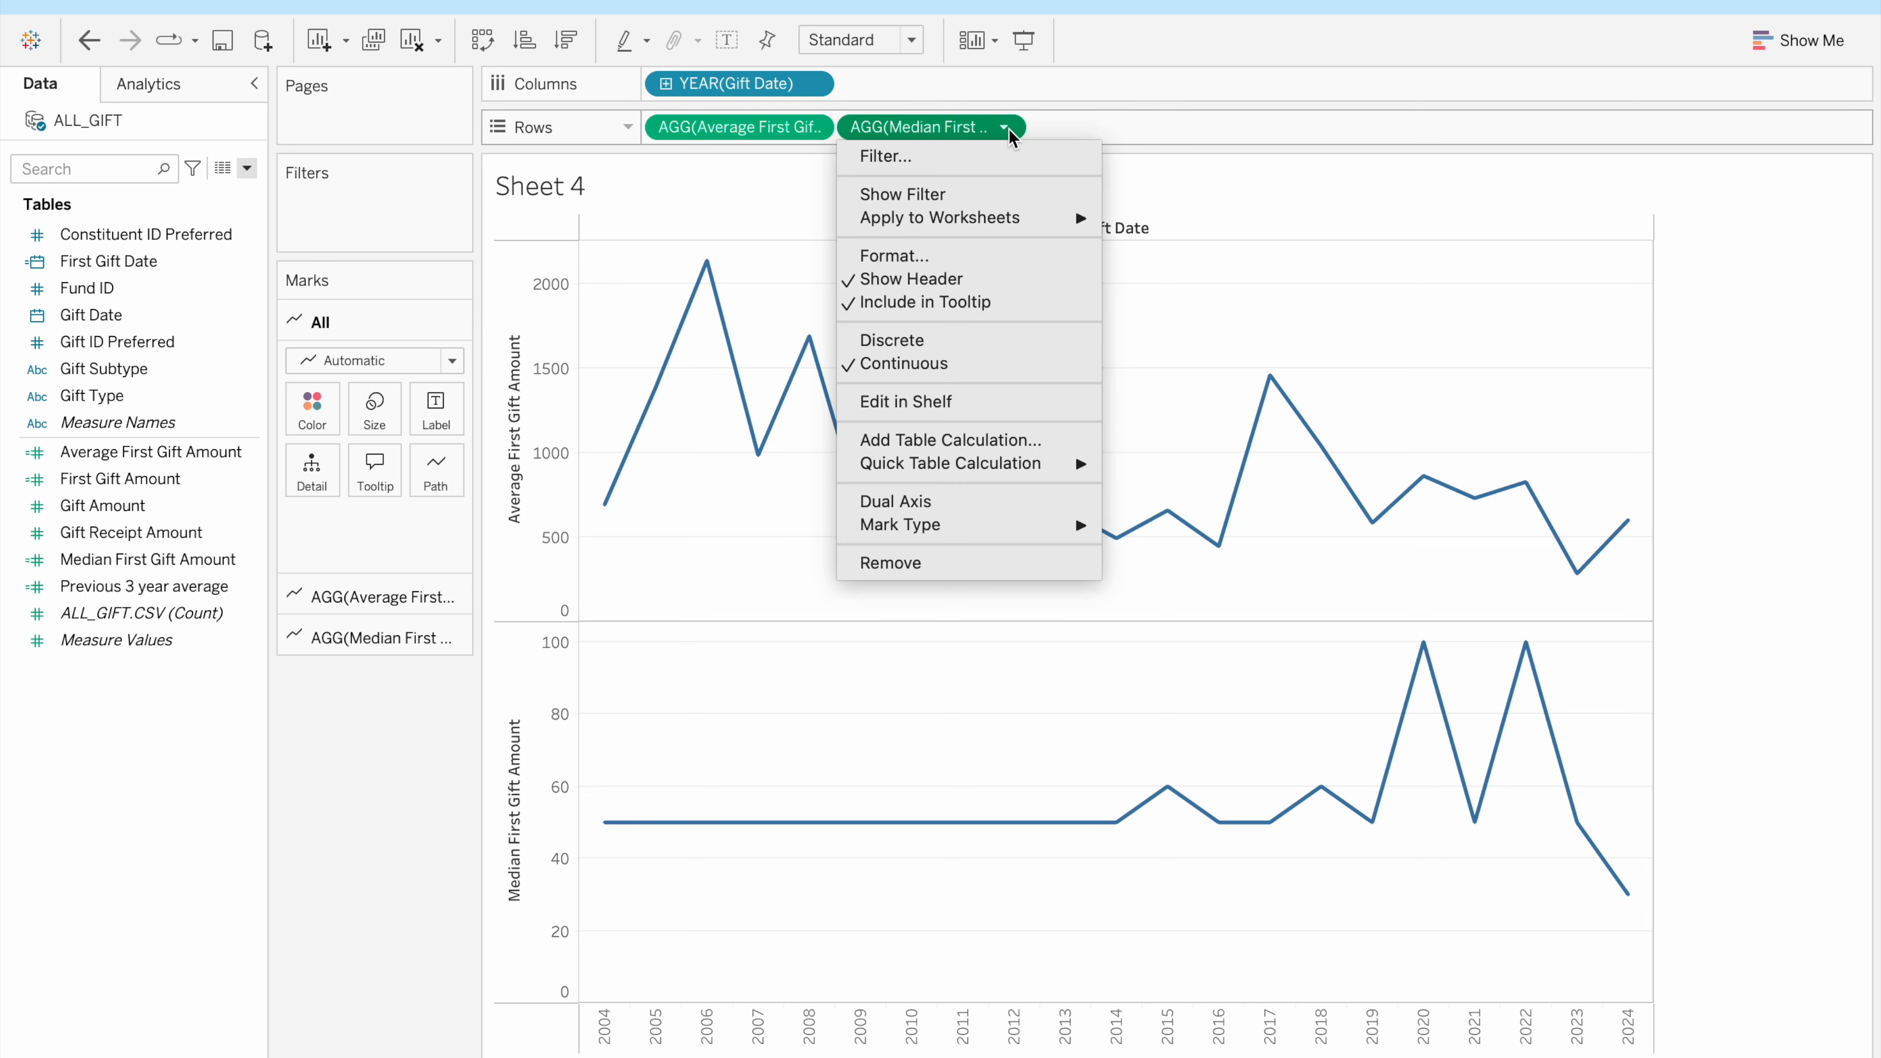
click(954, 510)
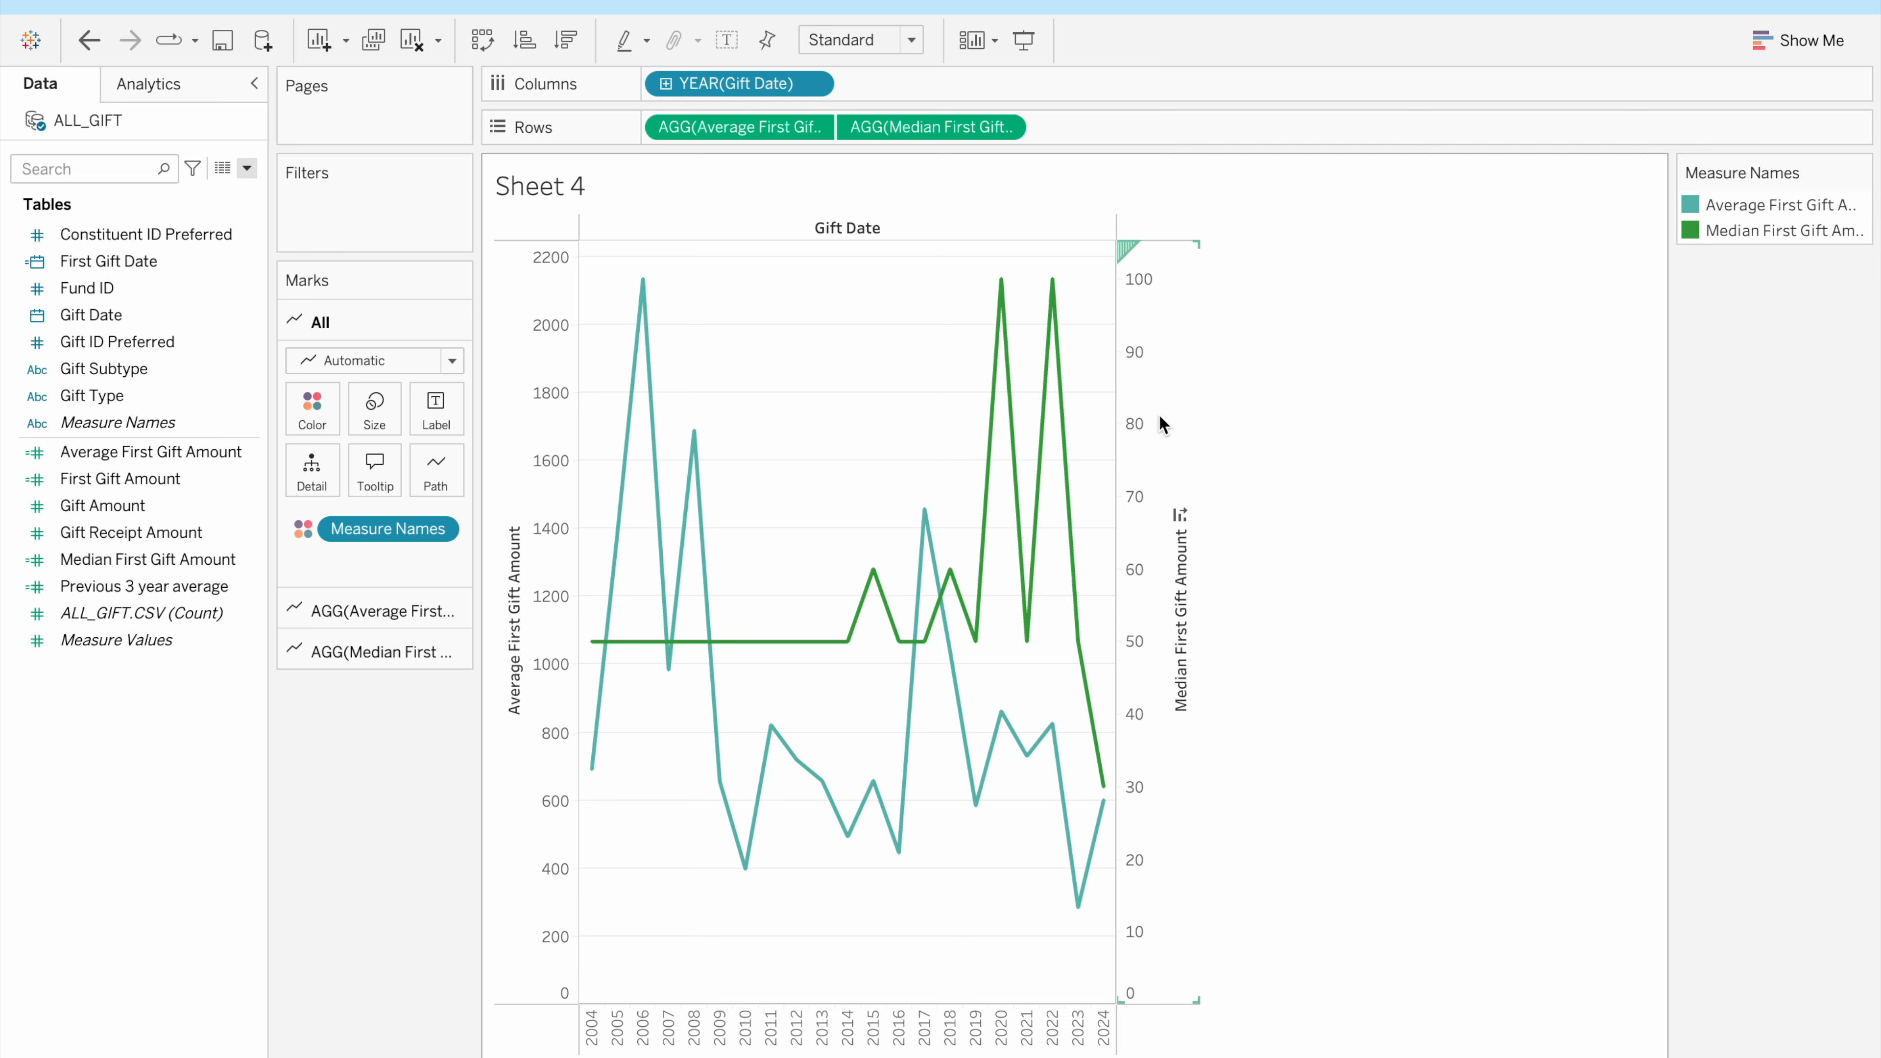
Synchronize the median axis with the average axis and enlarge the chart to fill more of the view
right_click(1156, 457)
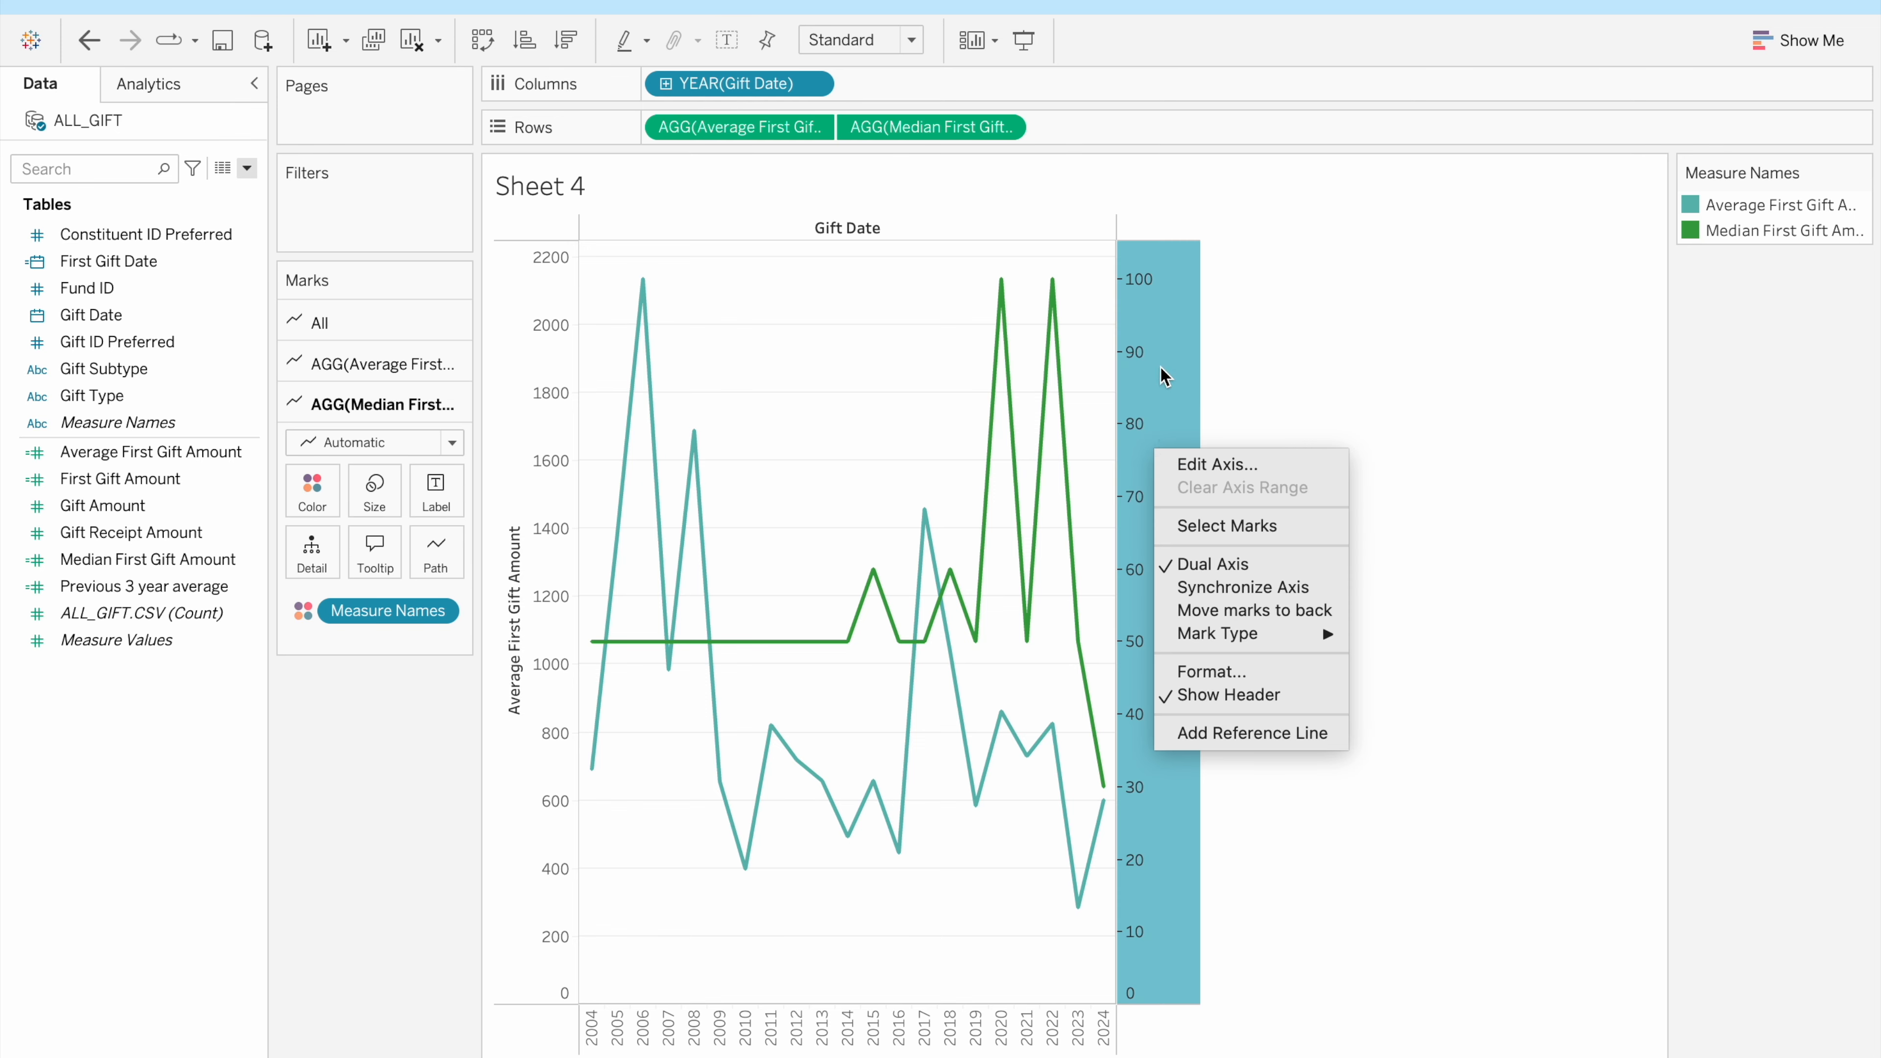
click(1216, 604)
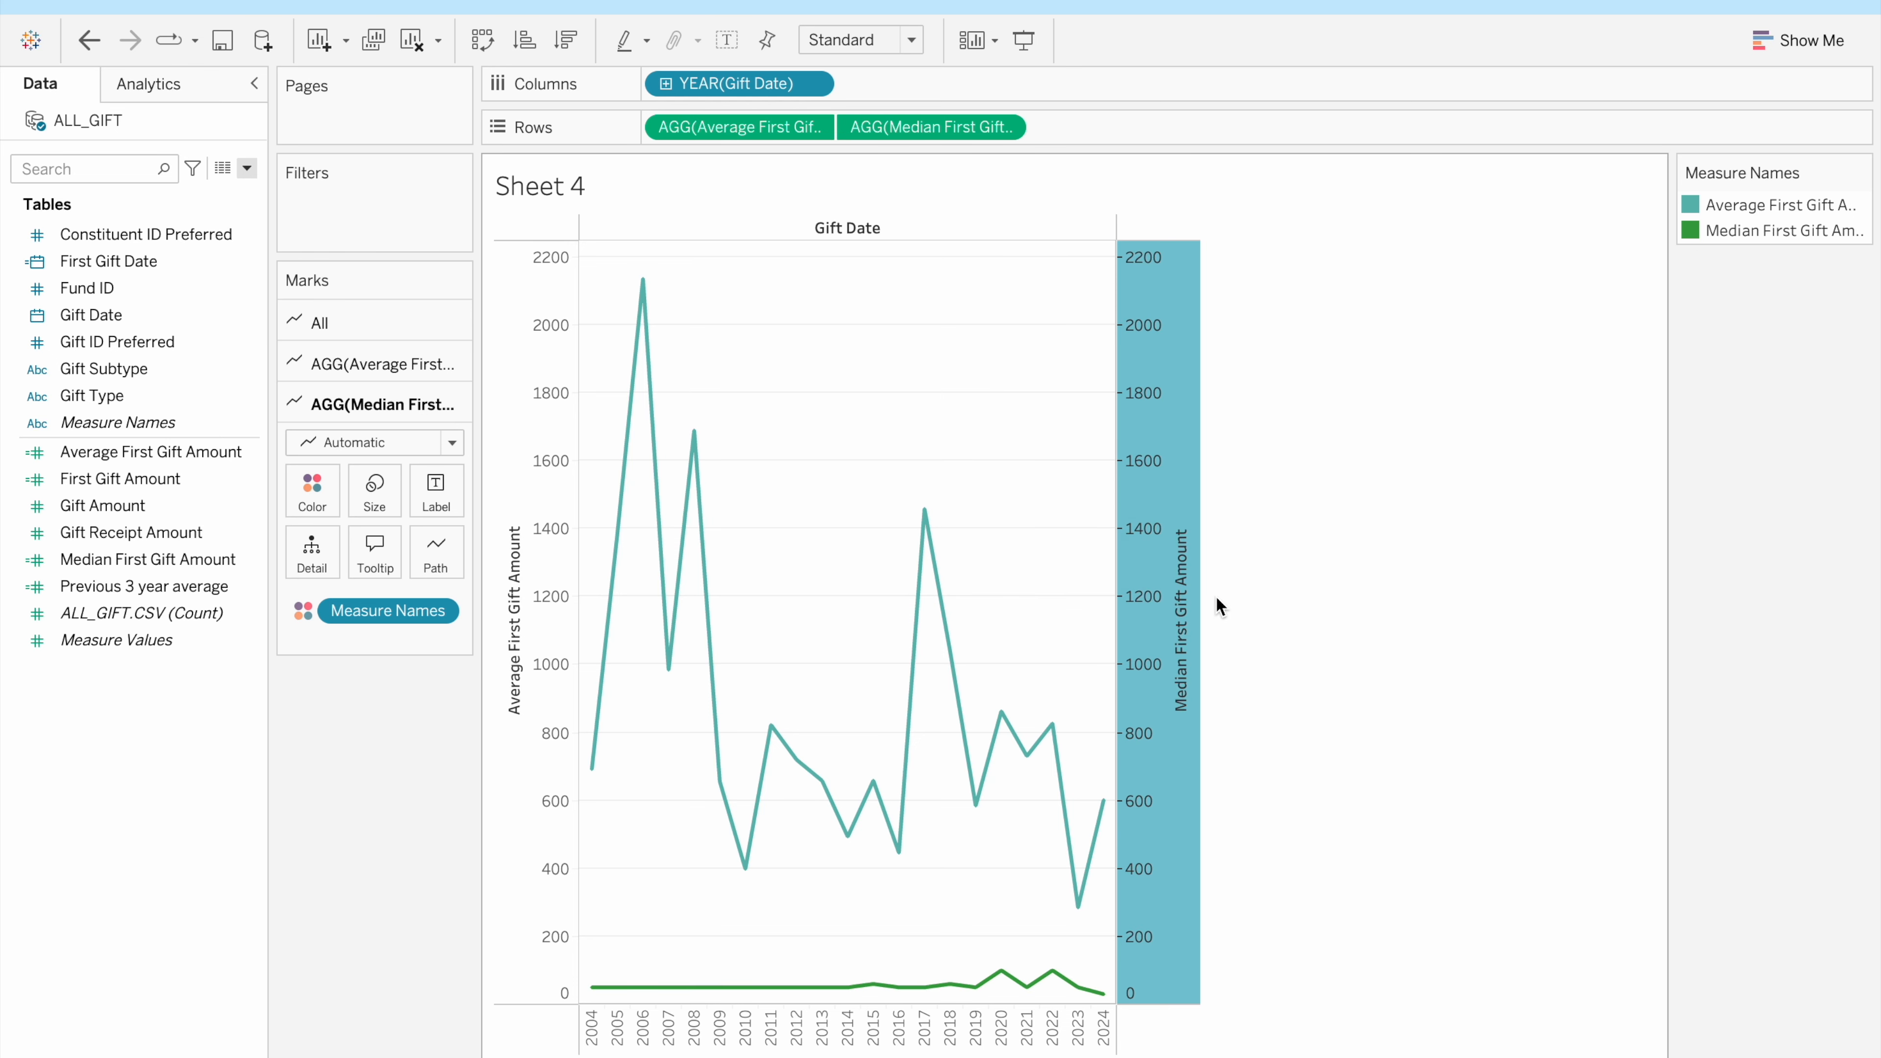
click(1360, 664)
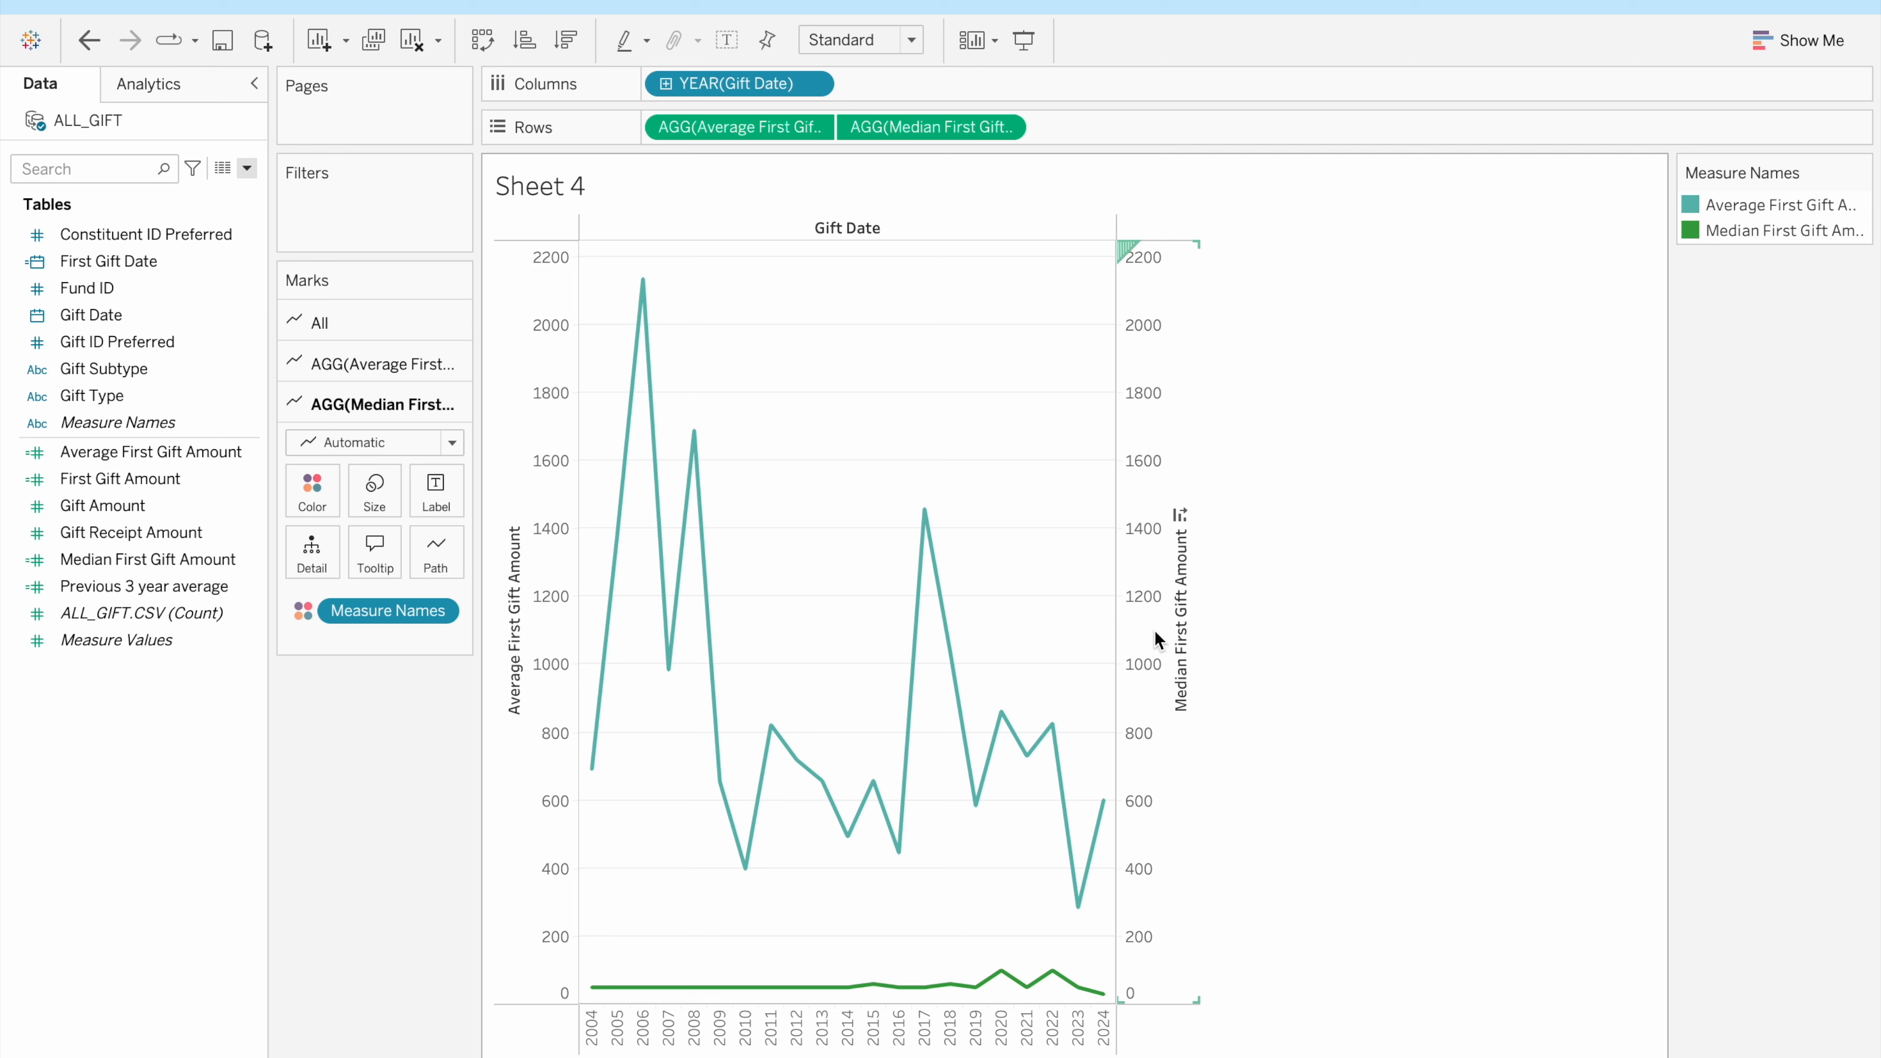
mouse_move(1115, 1024)
mouse_down()
mouse_move(1244, 1022)
mouse_move(1111, 1030)
mouse_up()
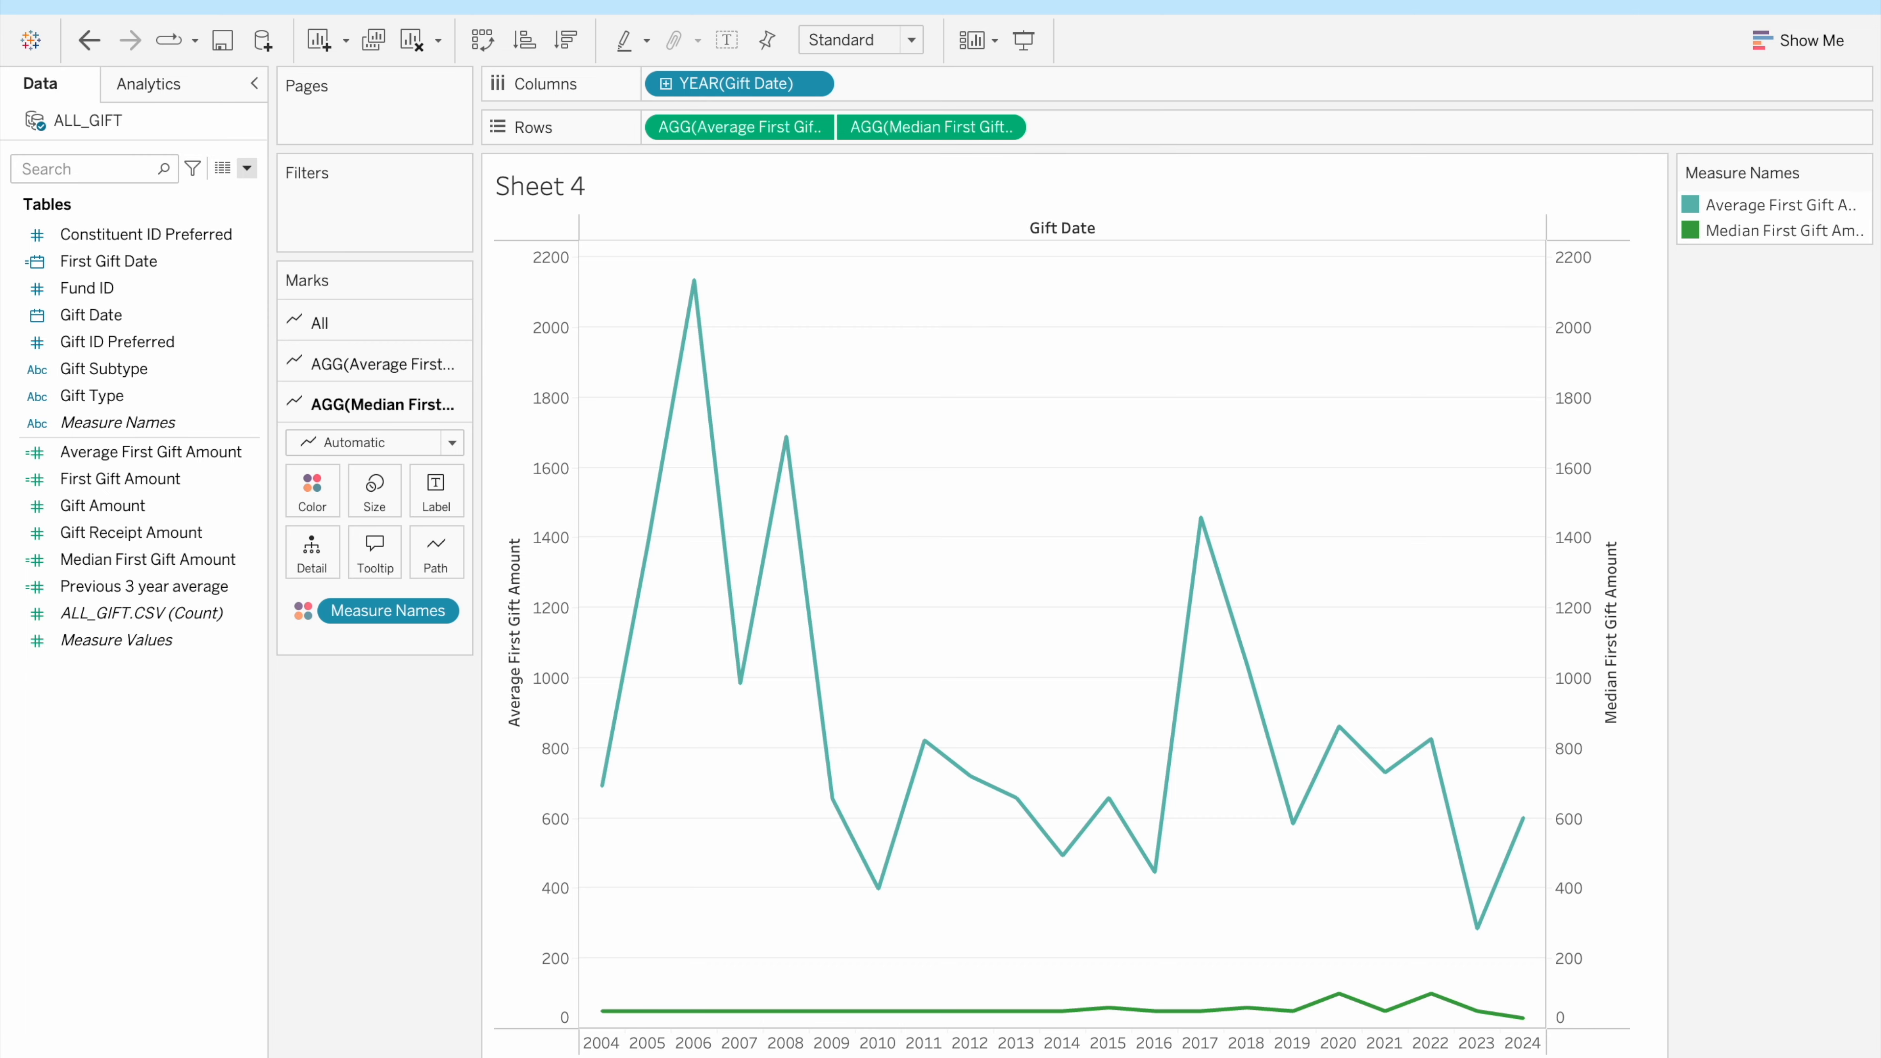
Add a new worksheet, then copy the Last Gift Date formula from the Calculated Fields used Google Doc and return to Tableau
key(super+t)
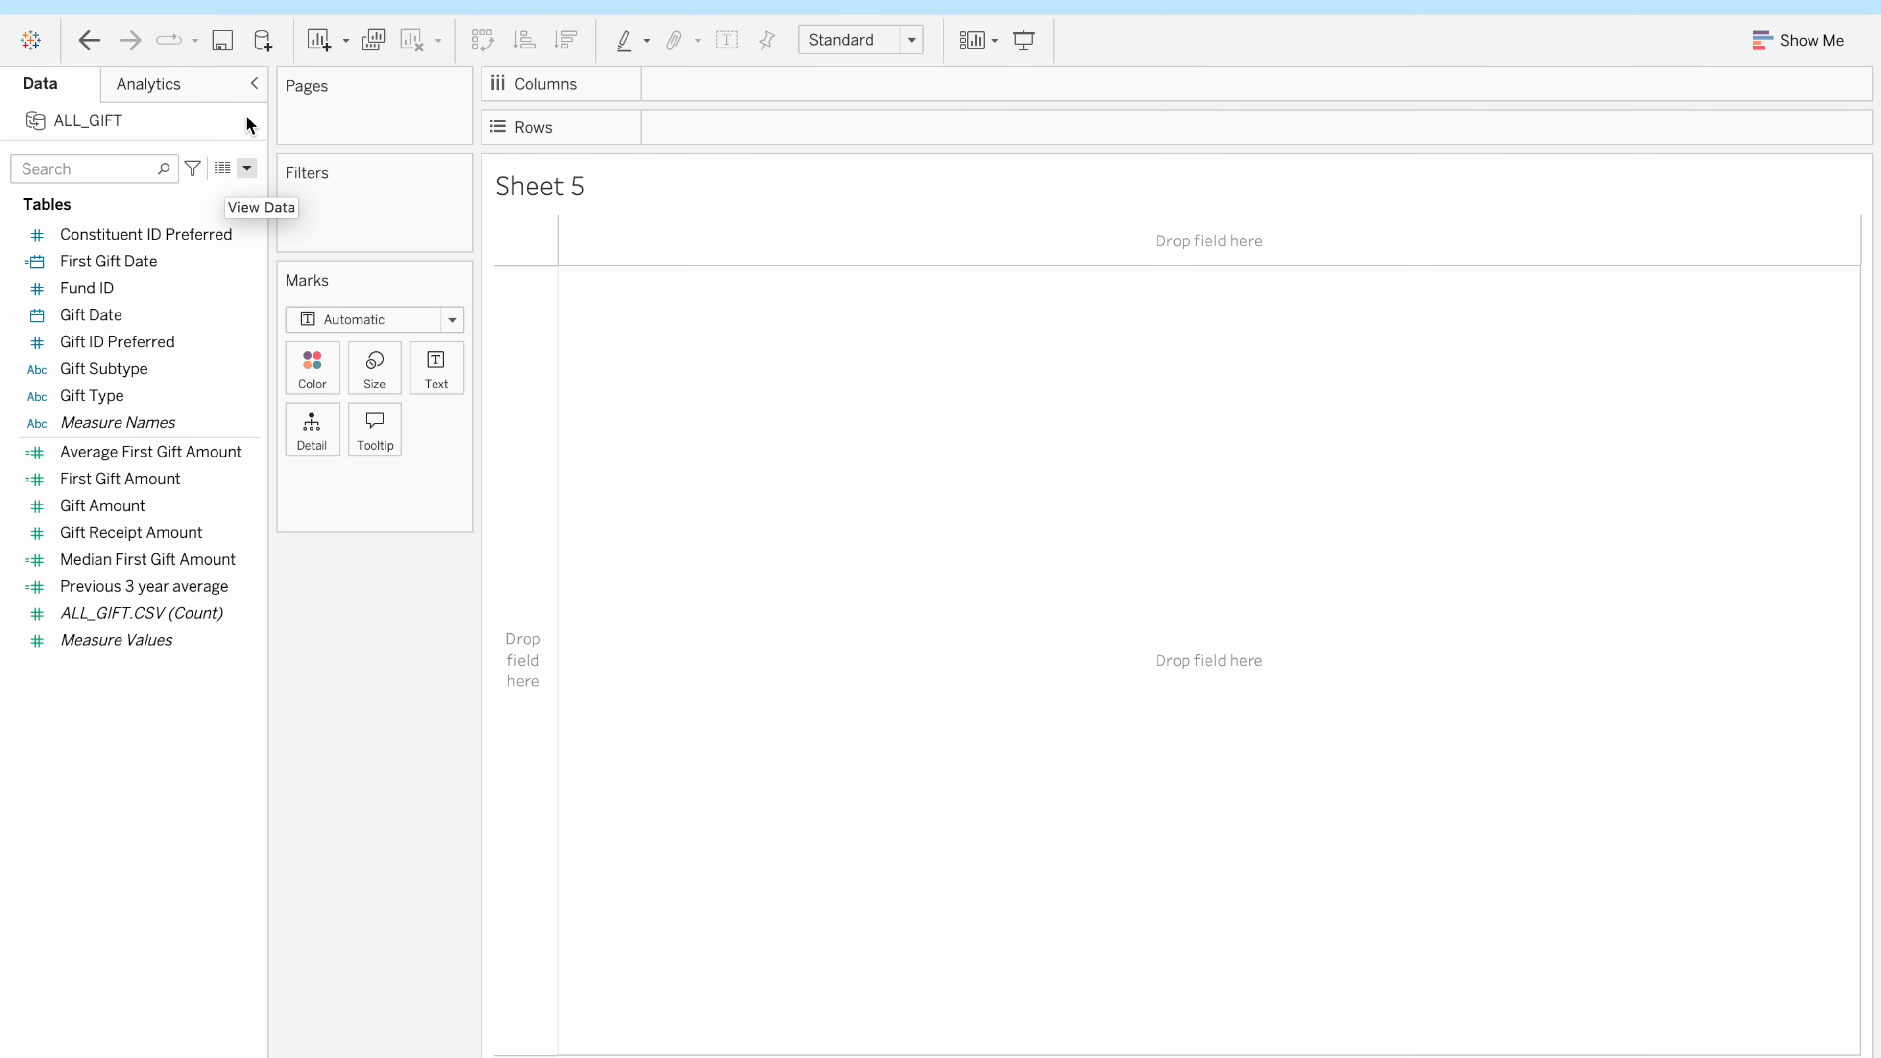
key(ctrl+Right)
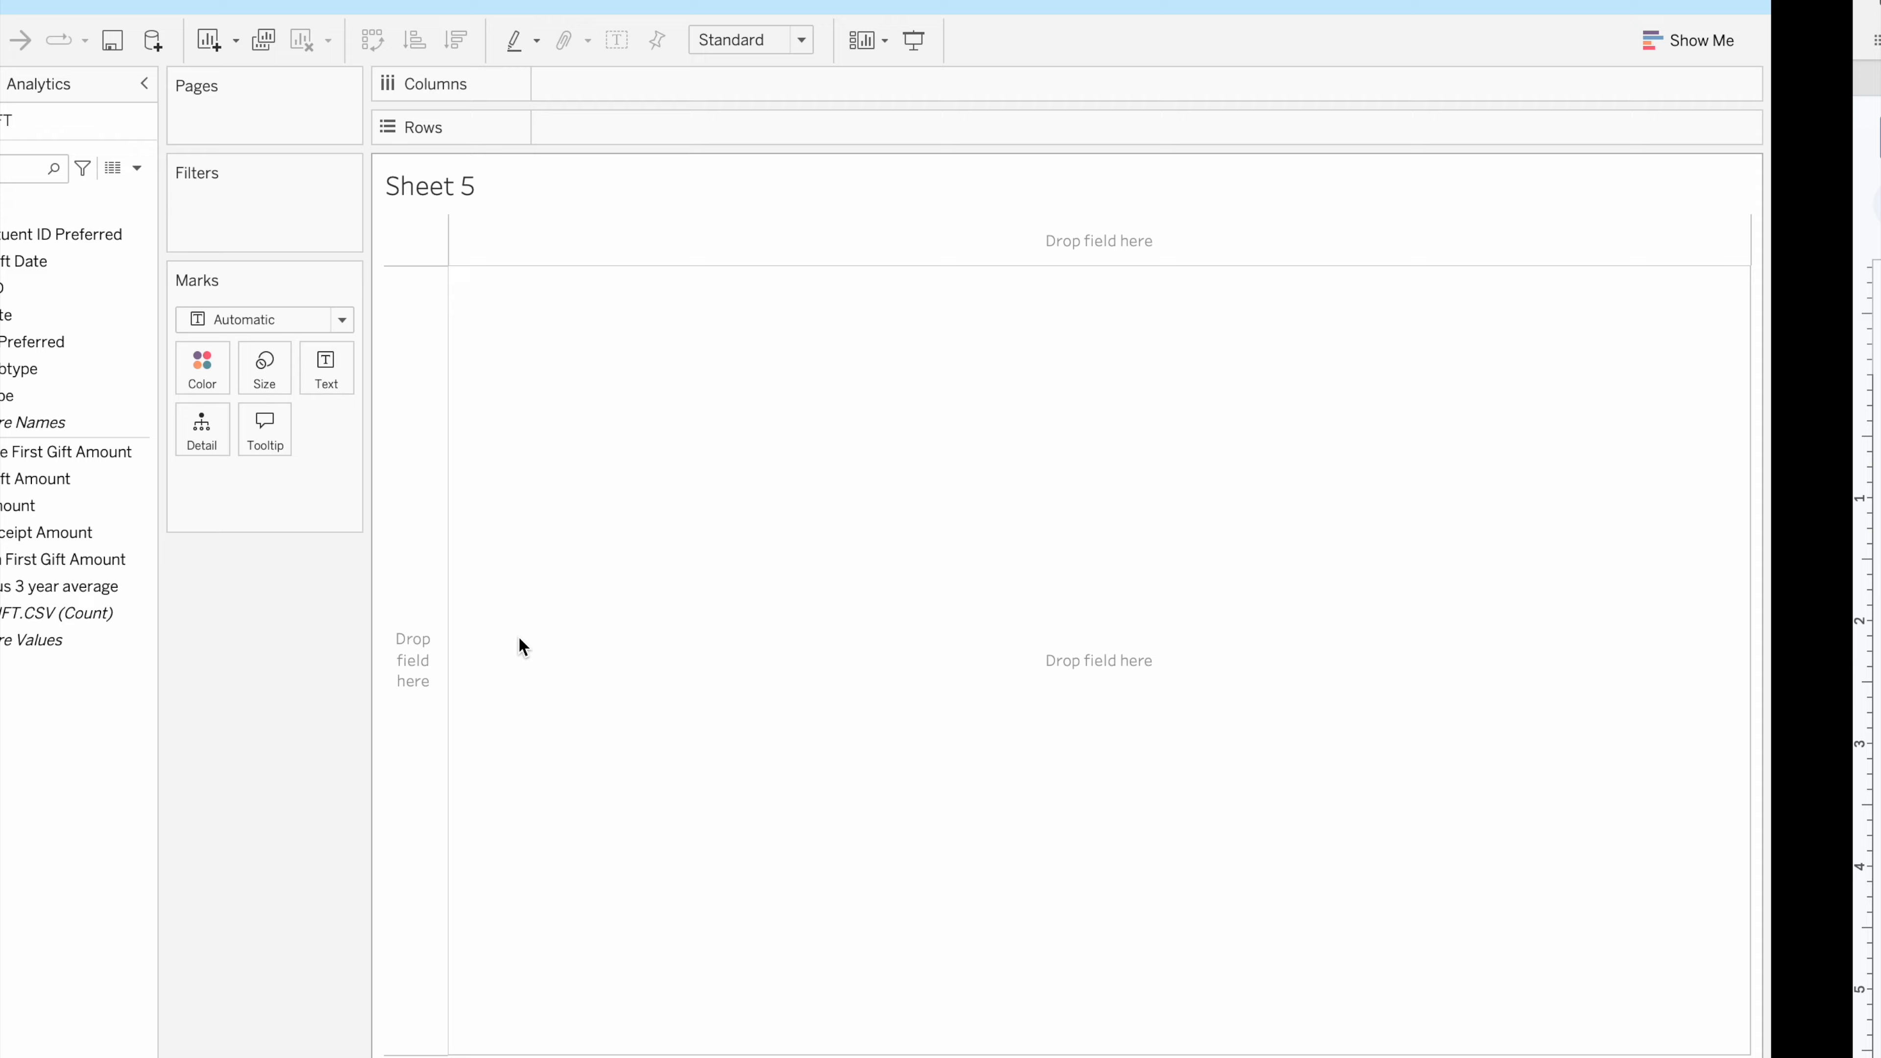
scroll(580, 628, up, 20)
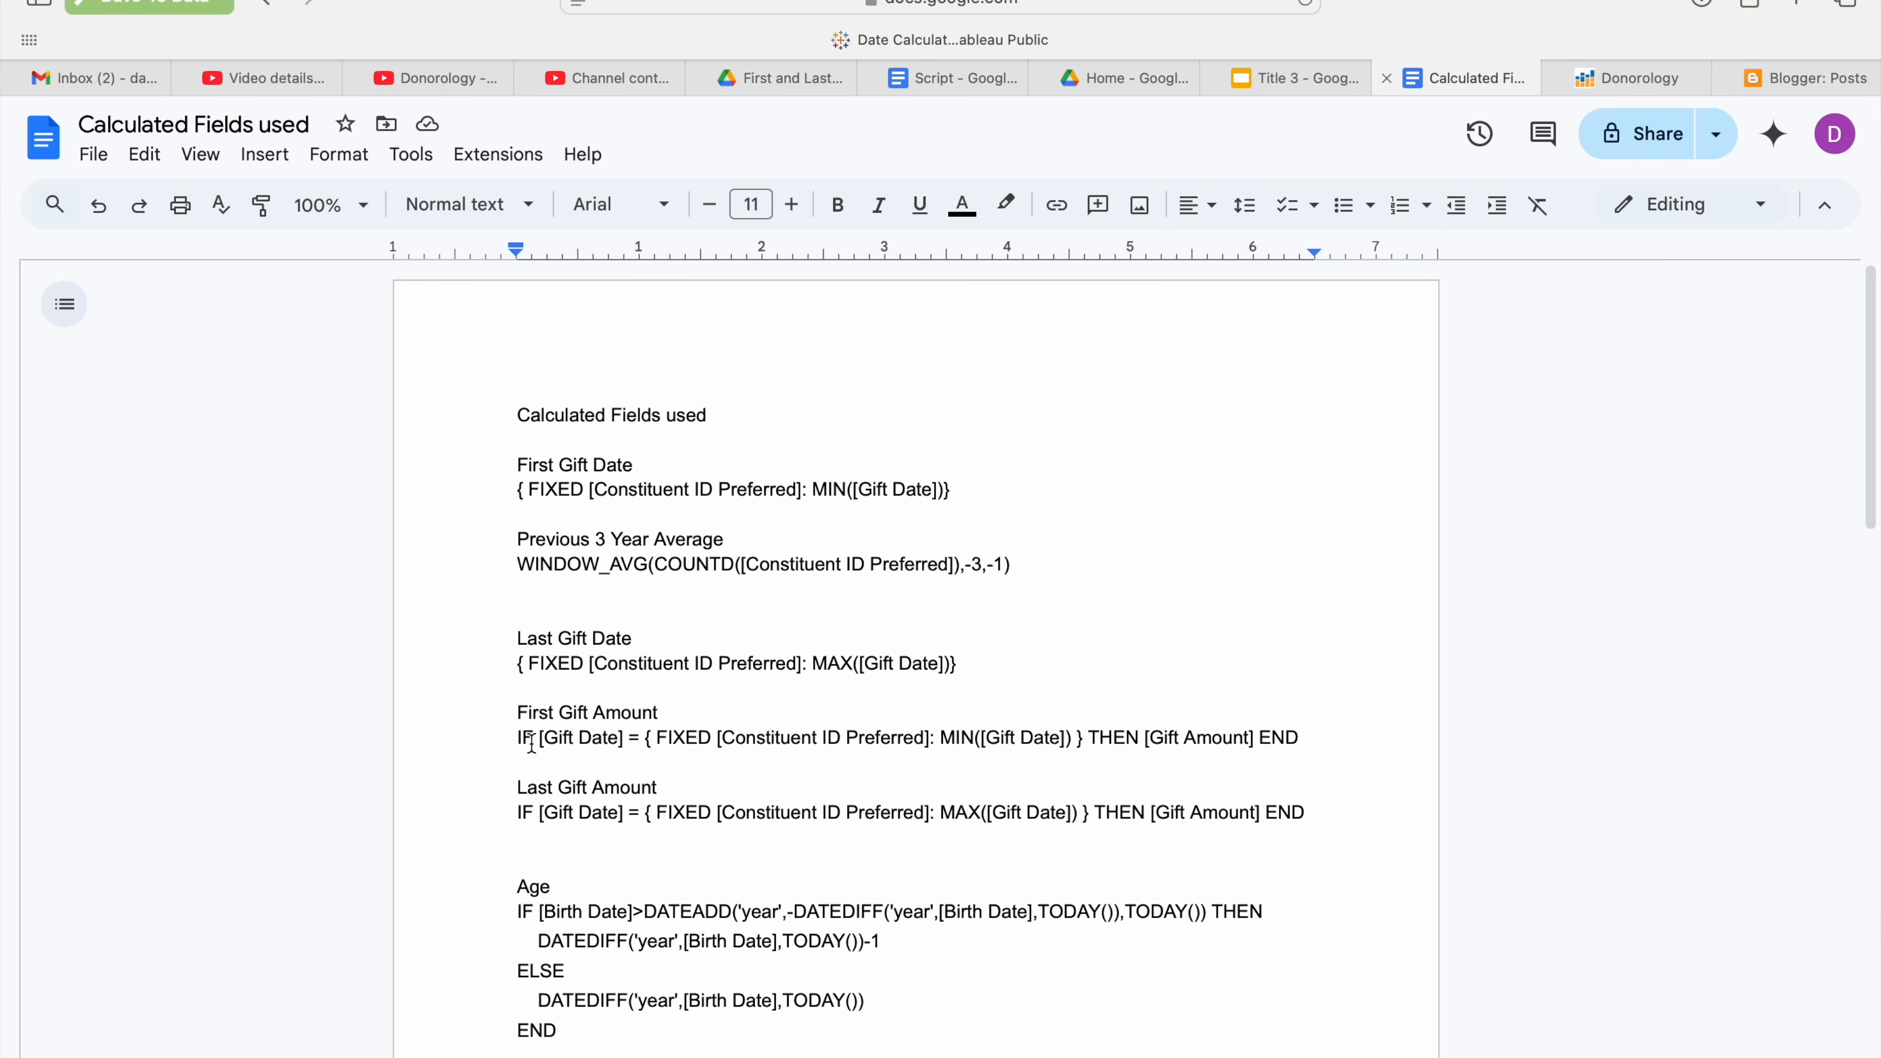
drag(516, 662, 1026, 675)
key(ctrl+c)
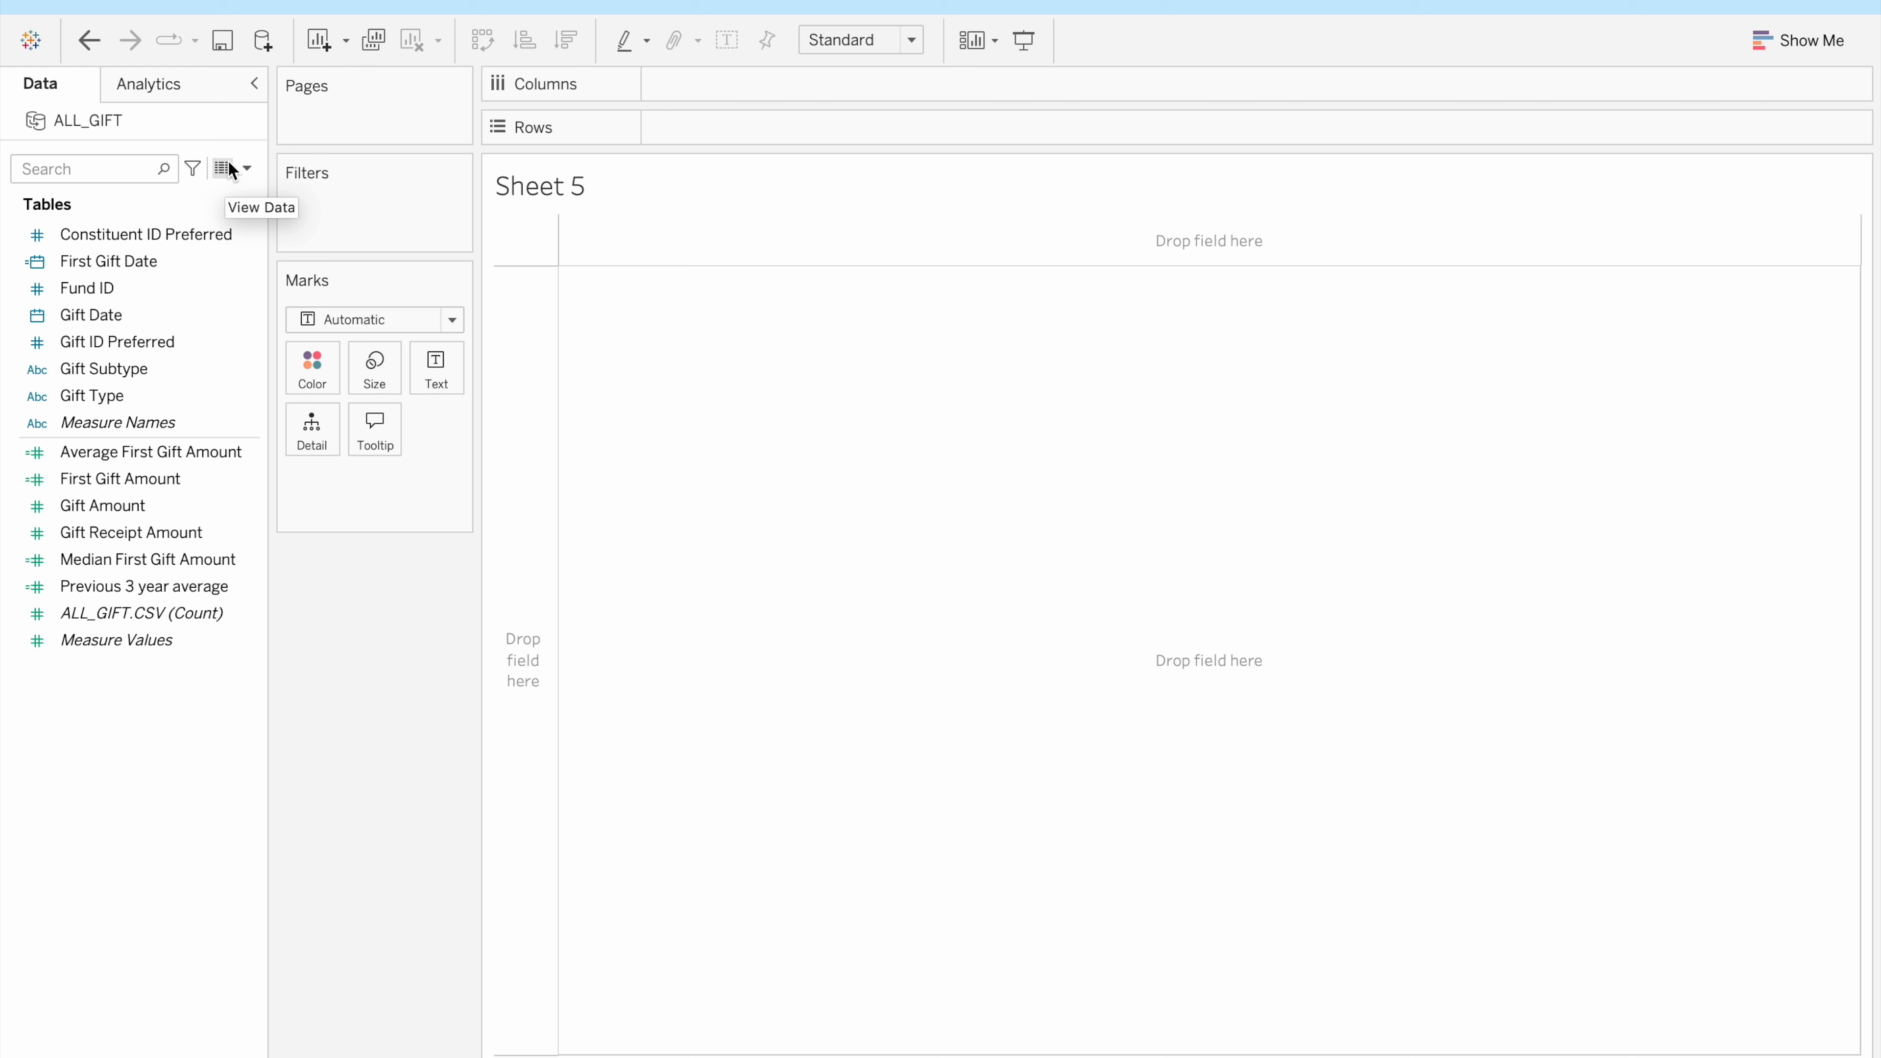
Create a calculated field named Last Gift Date with the copied formula { FIXED [Constituent ID Preferred]: MAX([Gift Date])} and save it
click(247, 169)
click(231, 197)
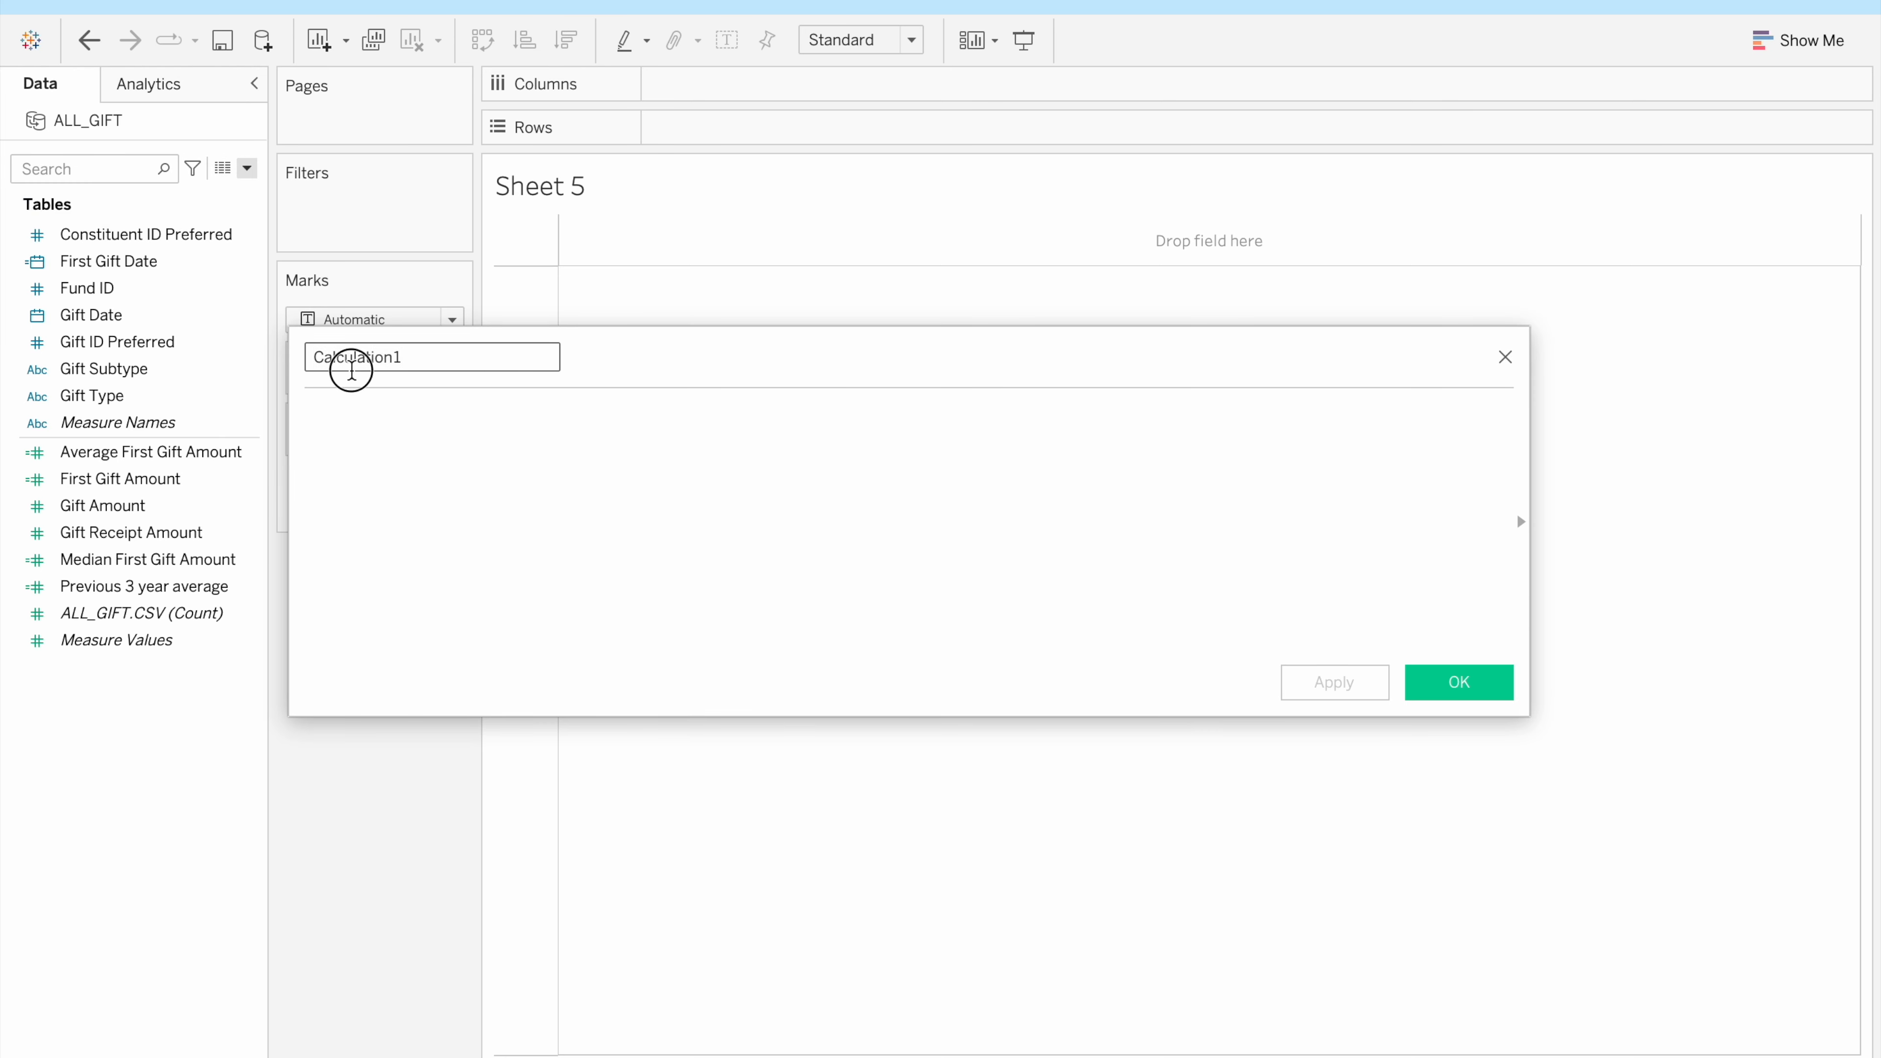
text(Last G)
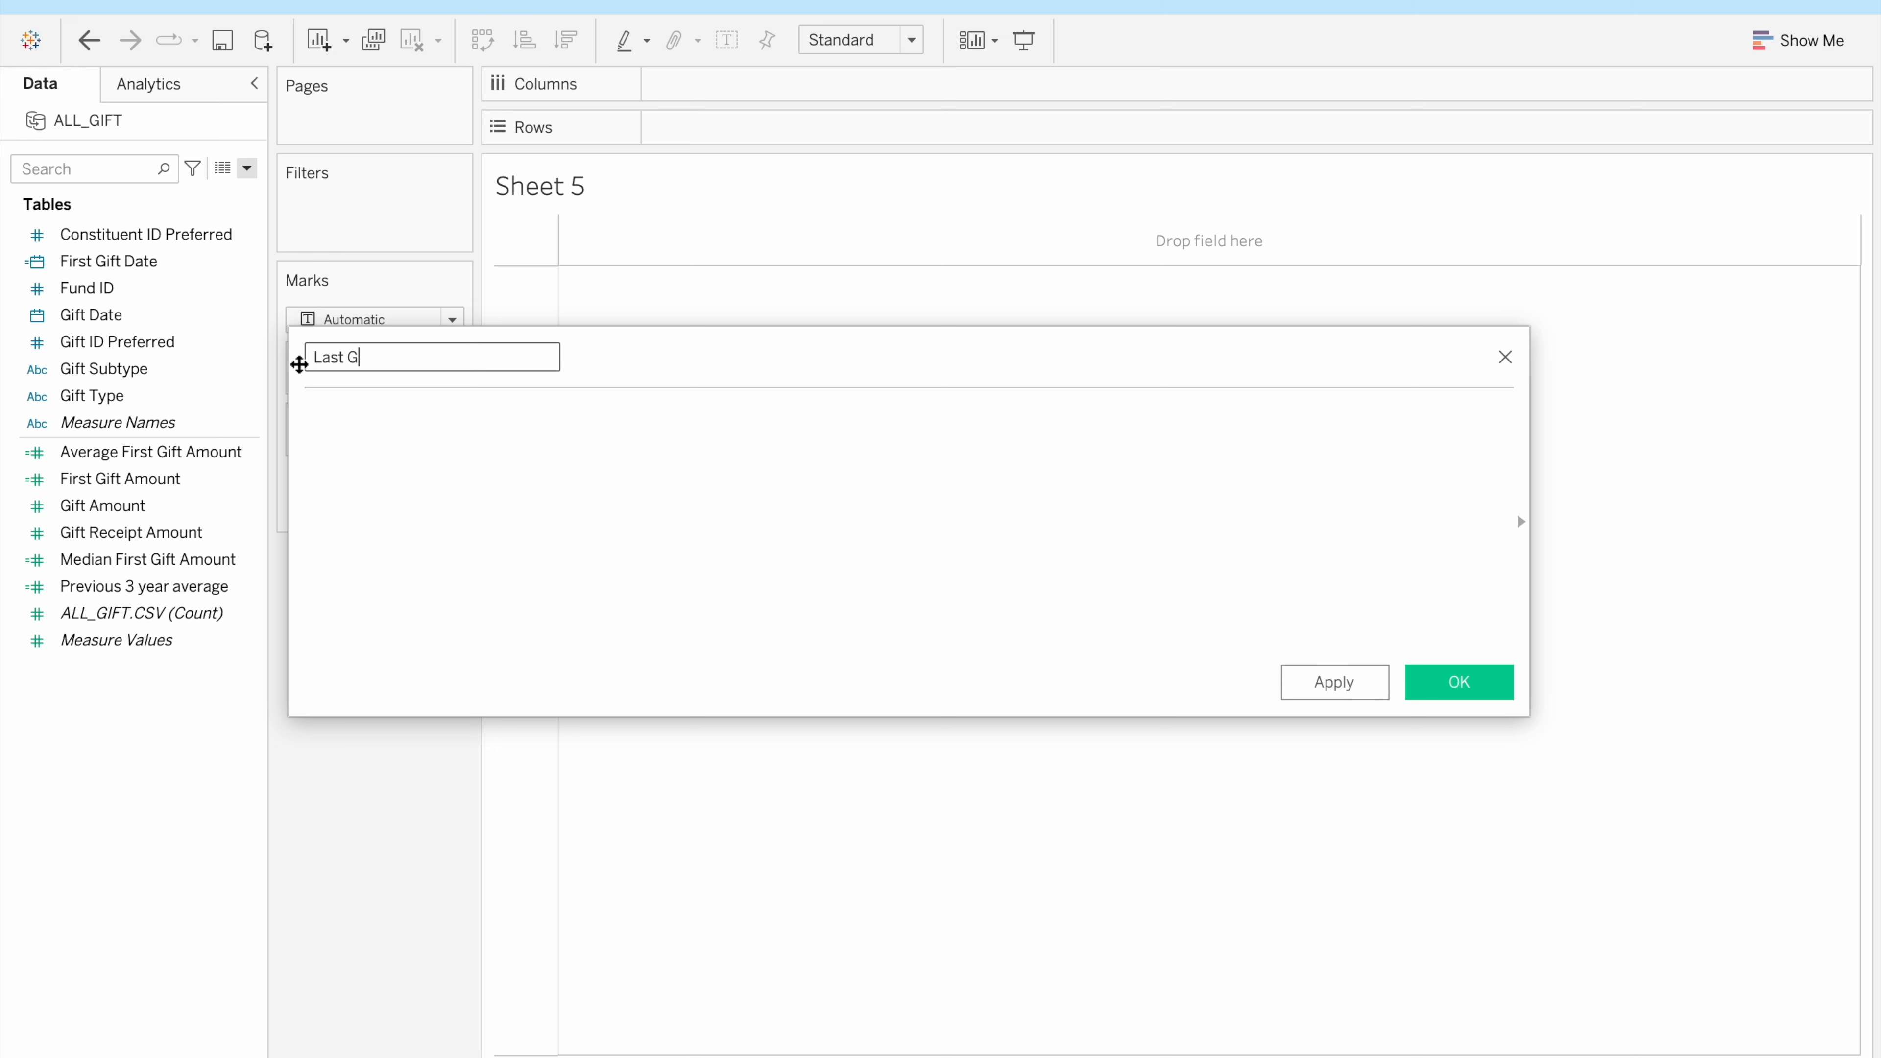
text(ift Date)
click(462, 424)
key(ctrl+v)
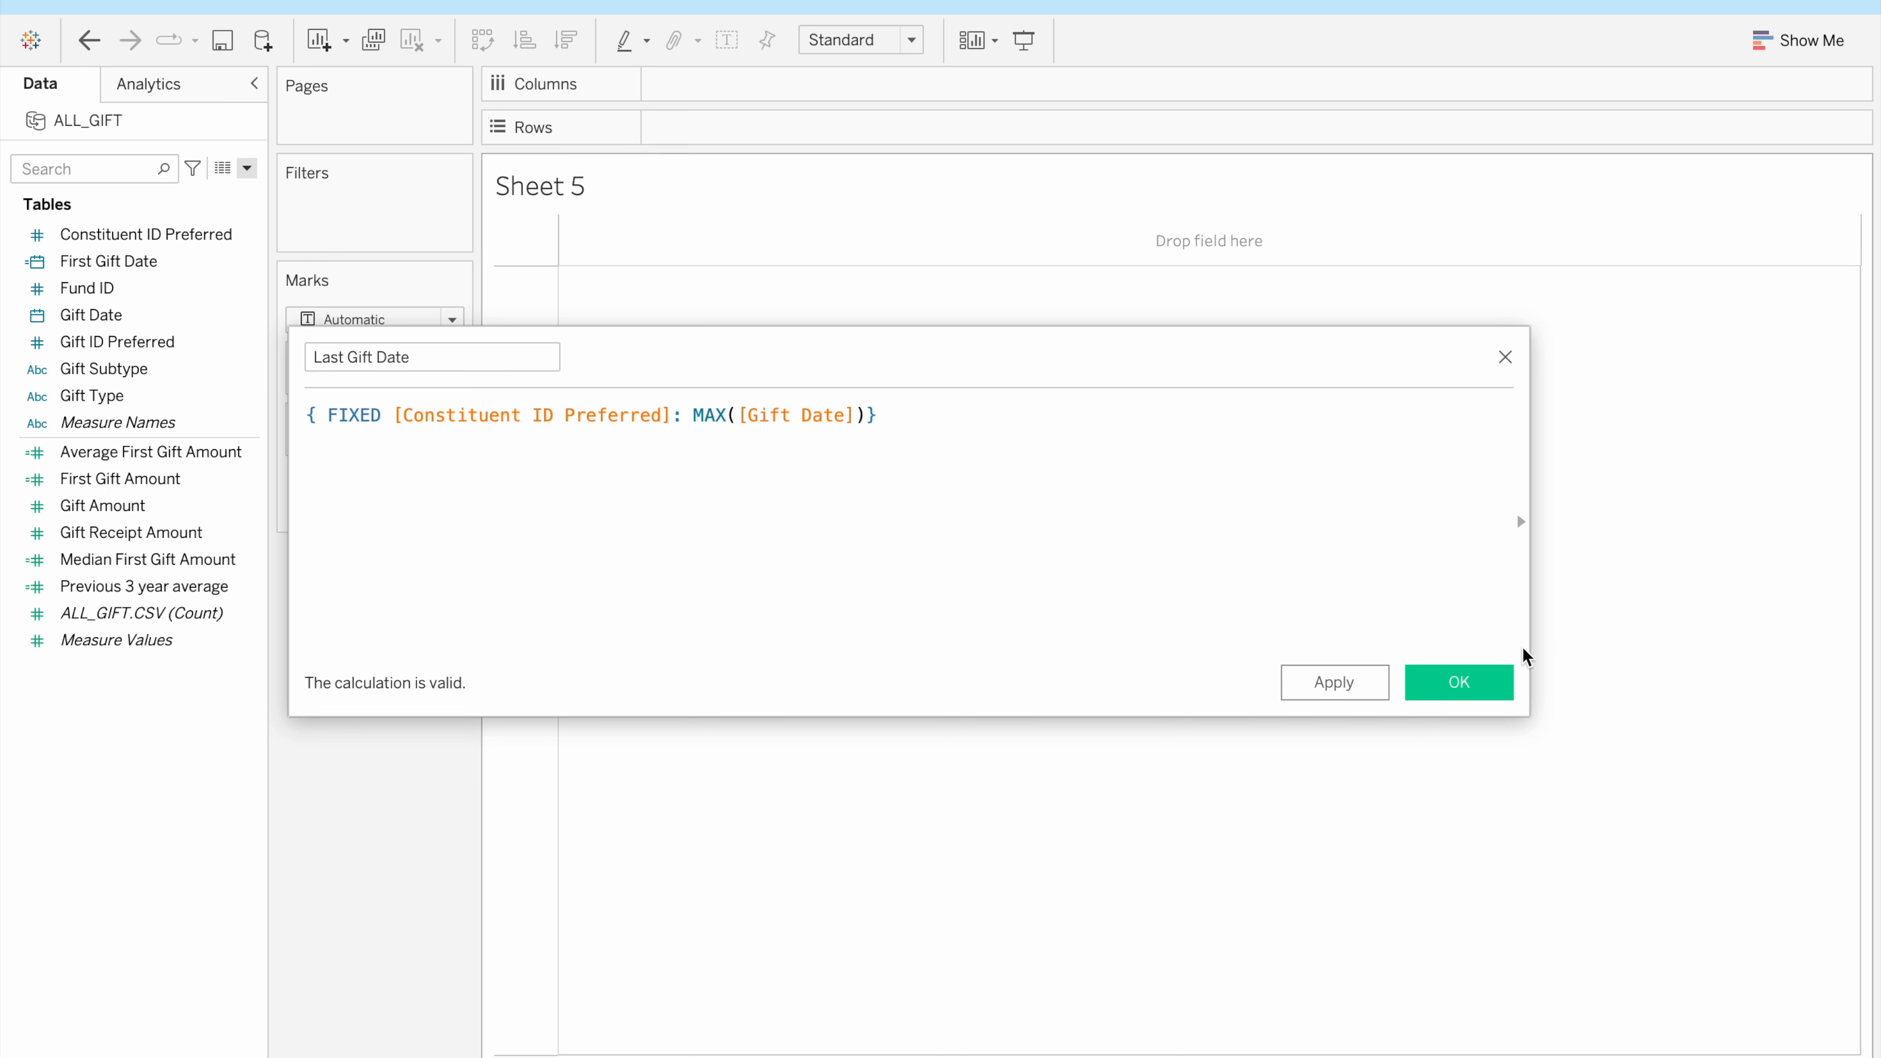
click(1458, 682)
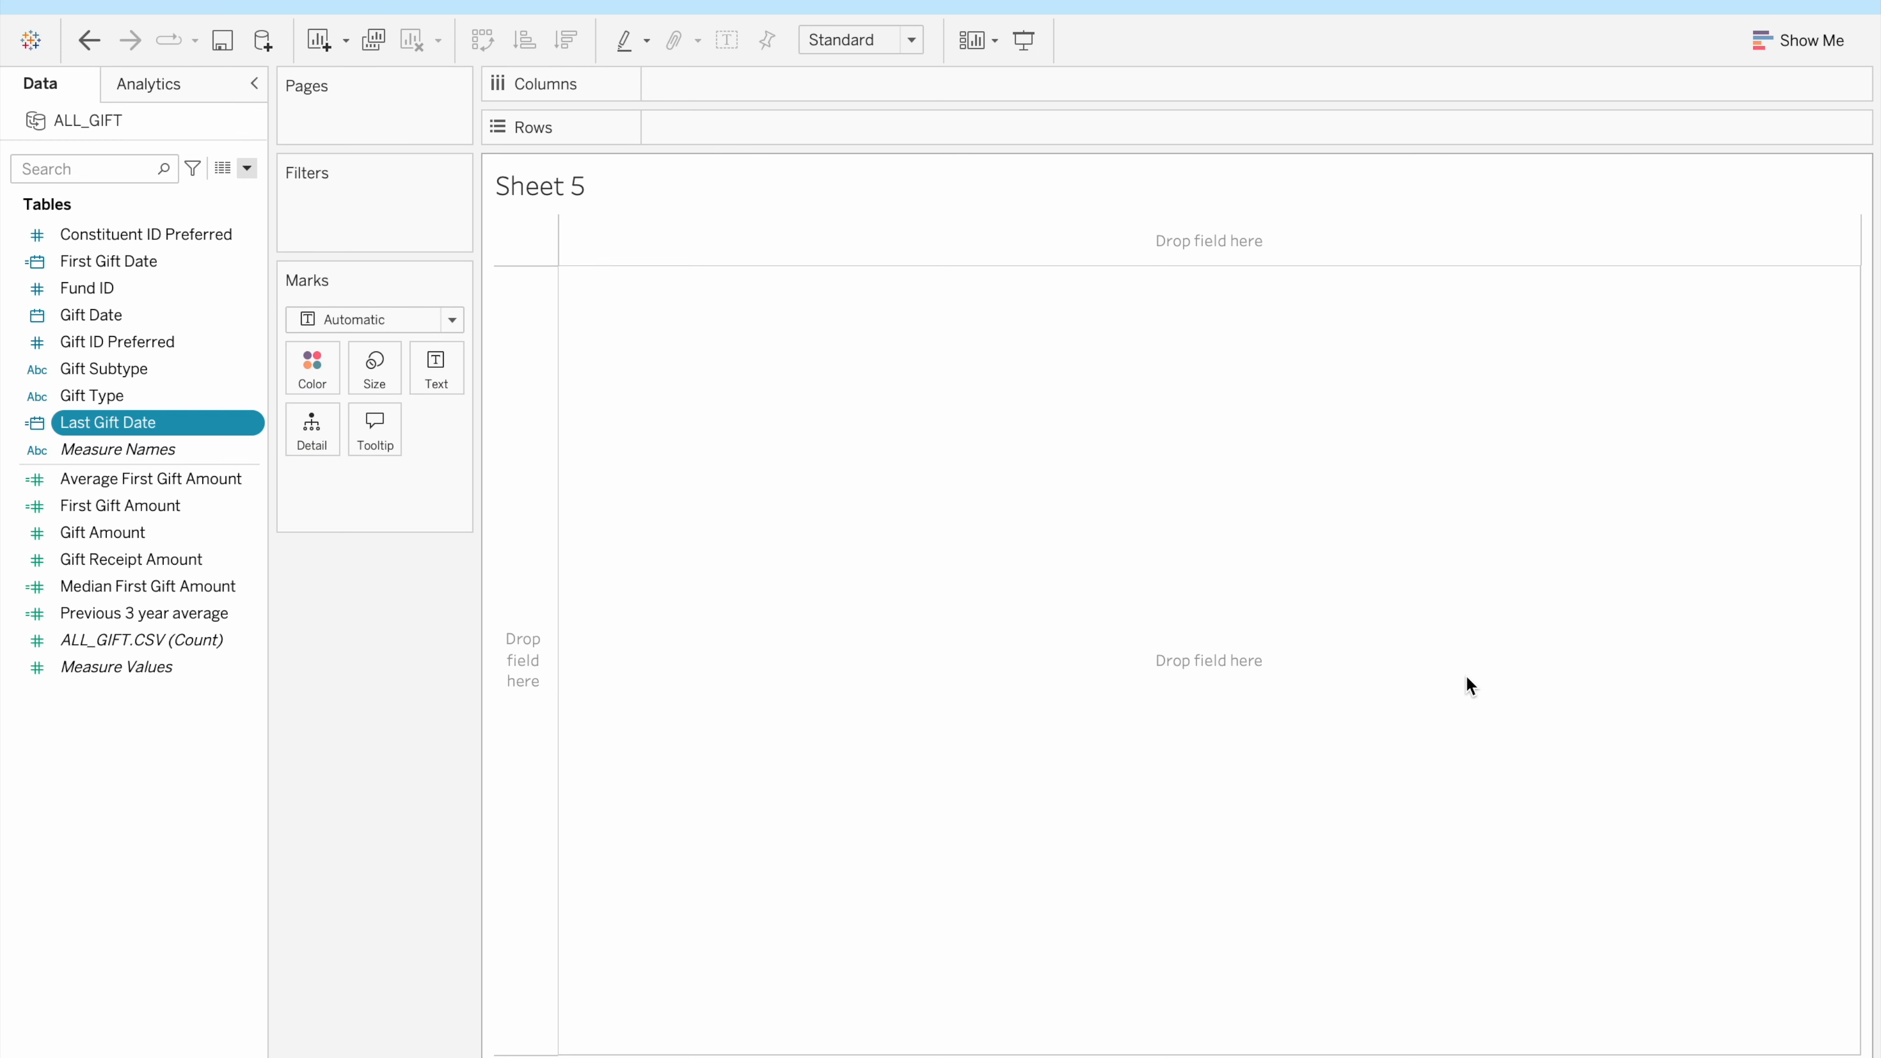
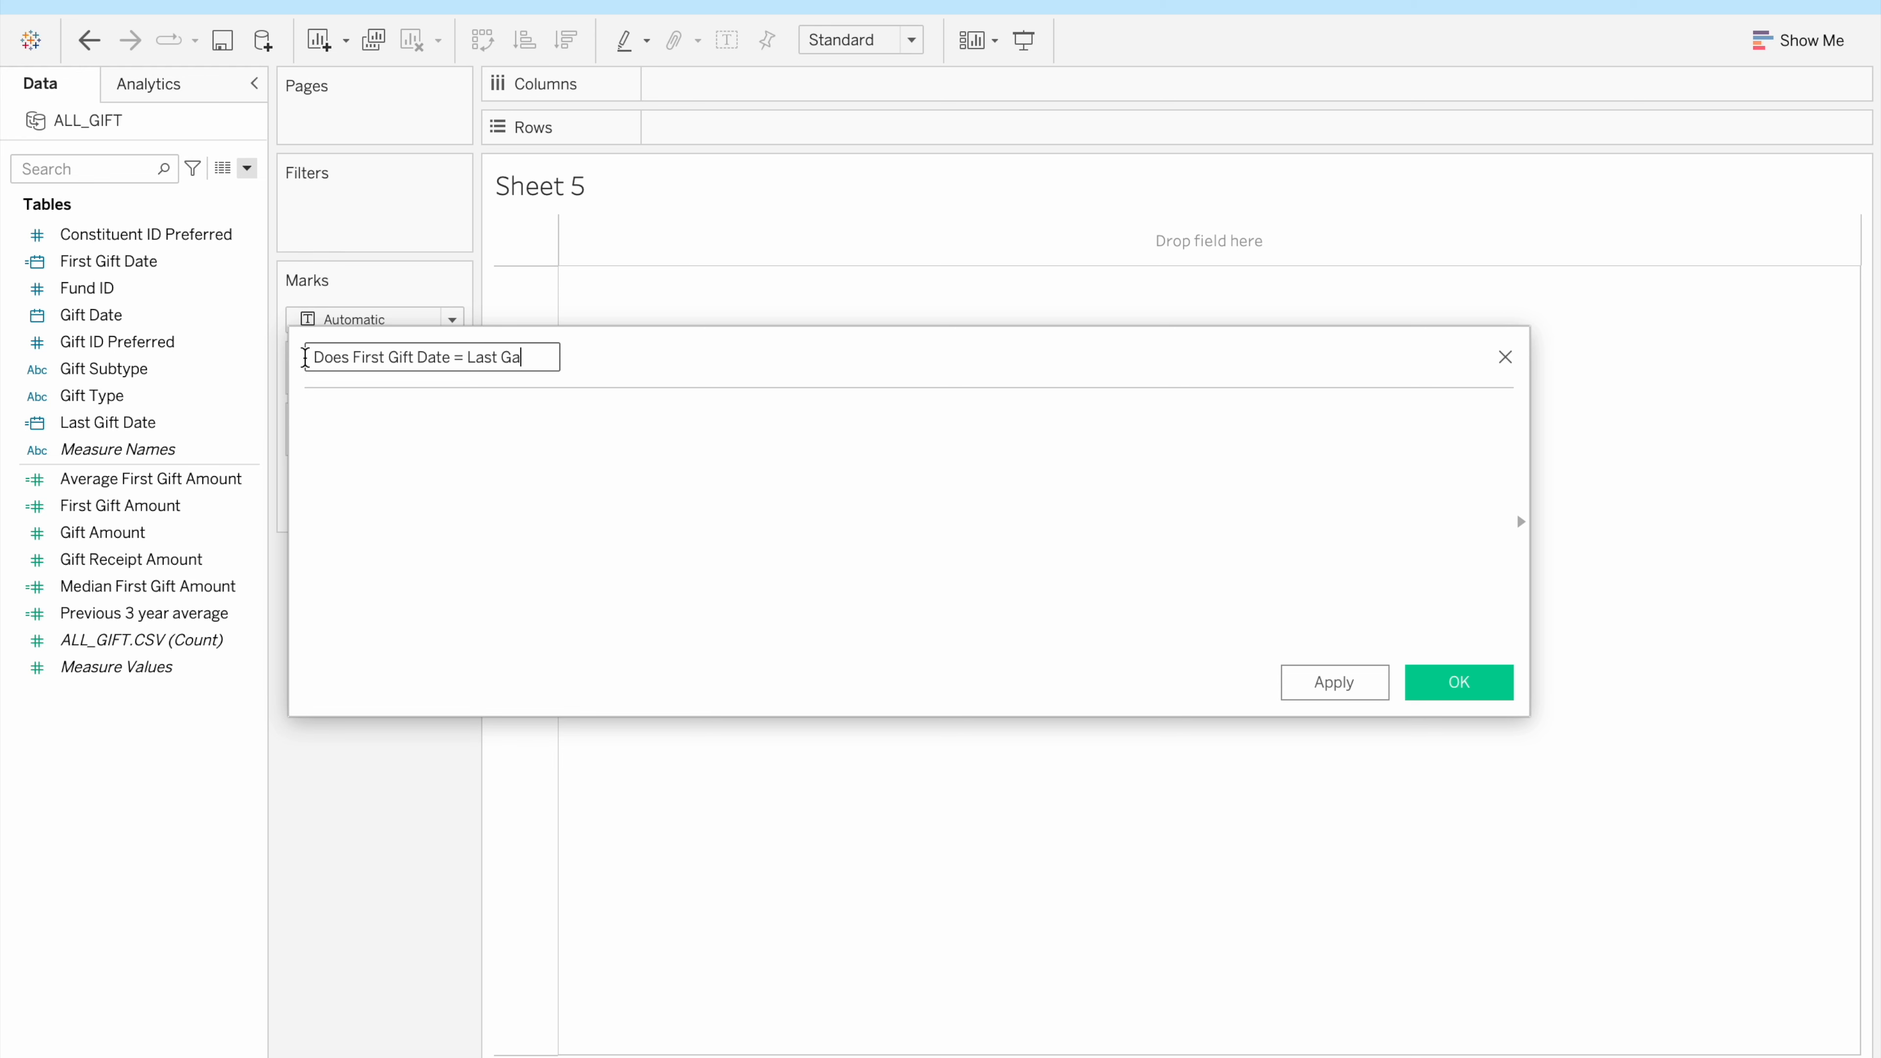
Finish naming the new calculation Does First Gift Date = Last Gift Date, define it as [First Gift Date]=[Last Gift Date], and save it
text(ift Date)
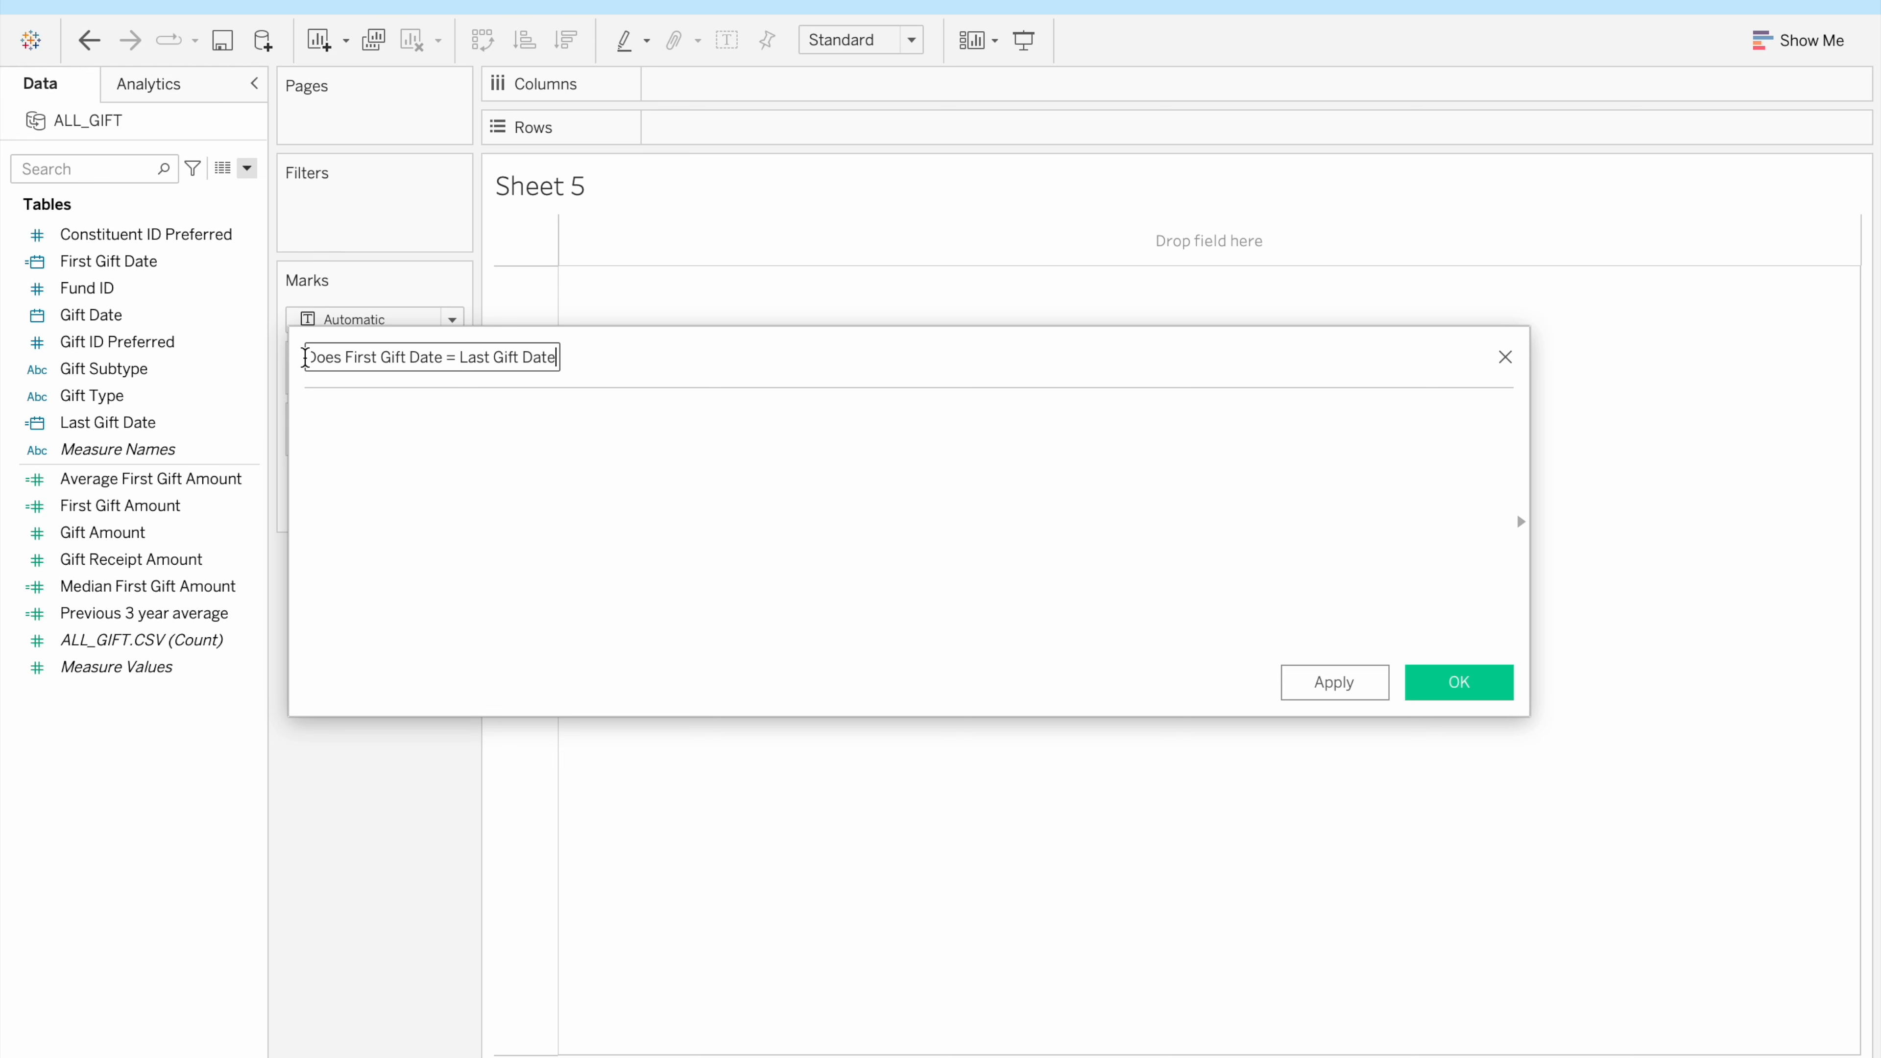
click(459, 463)
text(Fir)
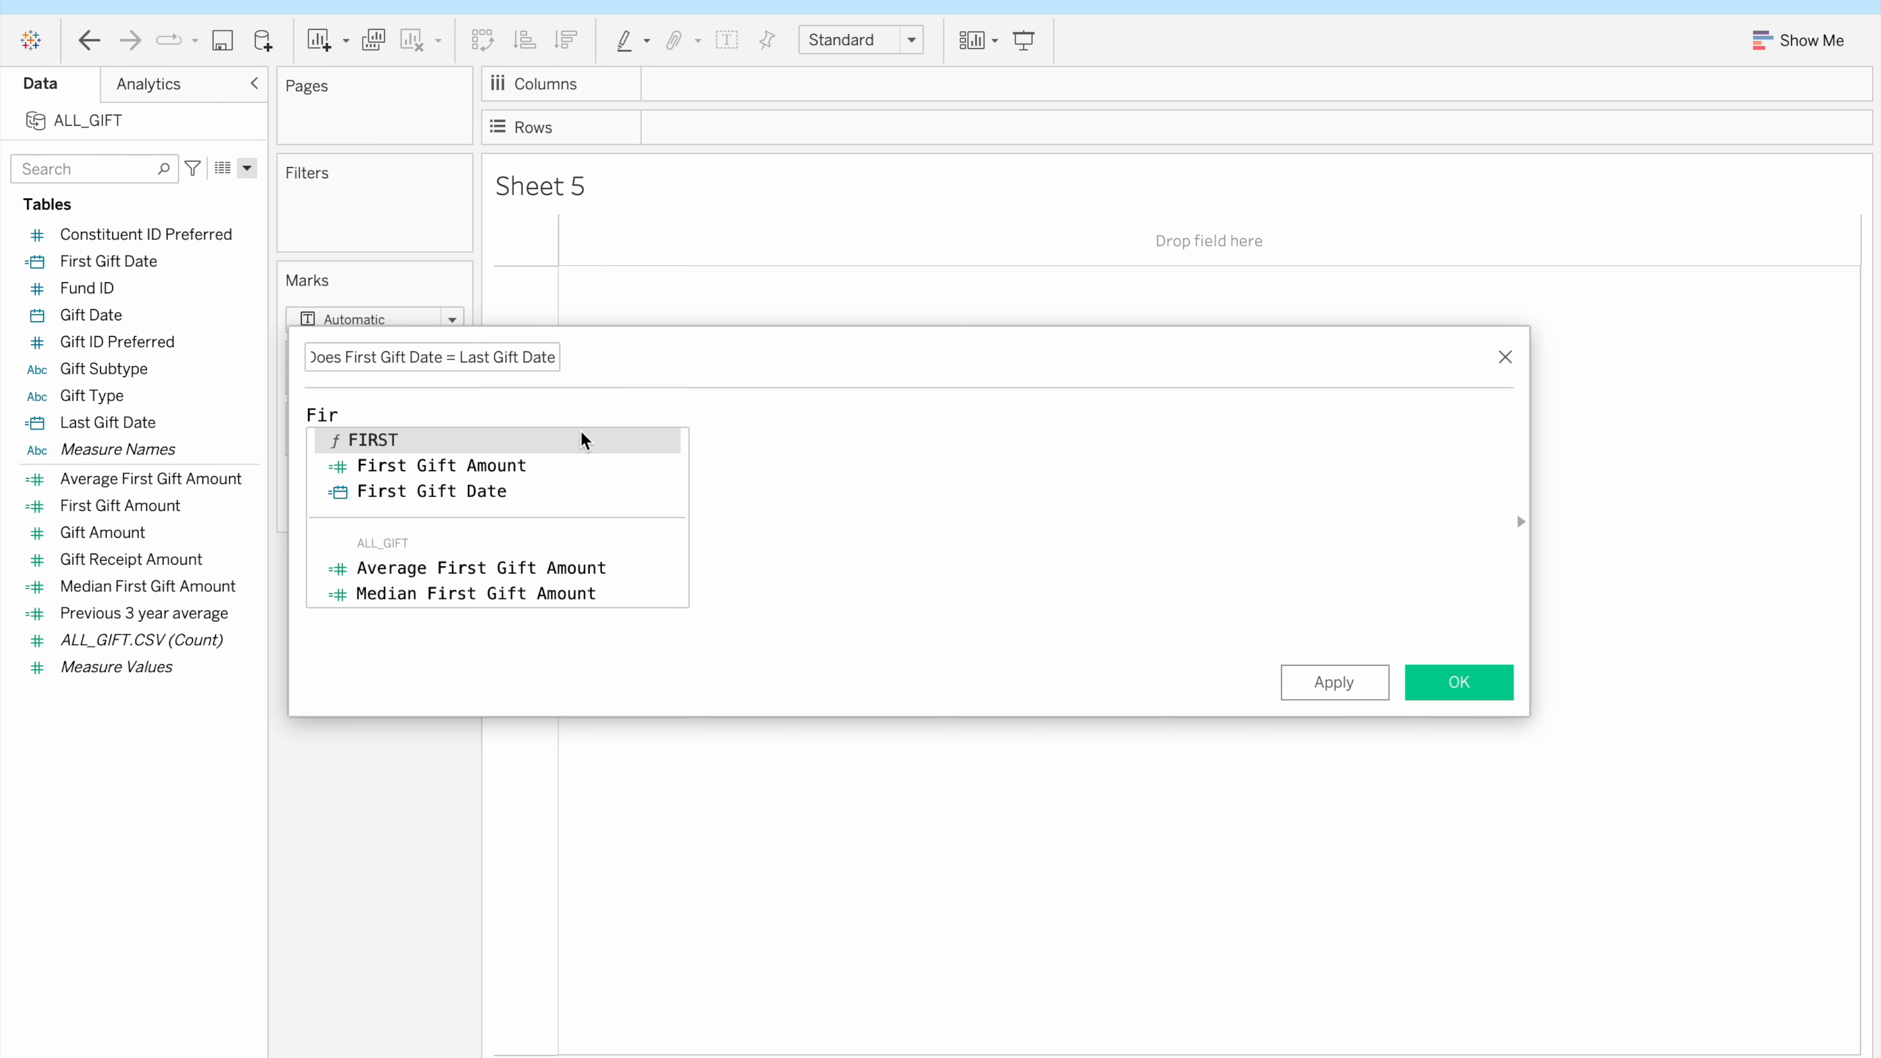
click(549, 490)
text(=Las)
click(627, 467)
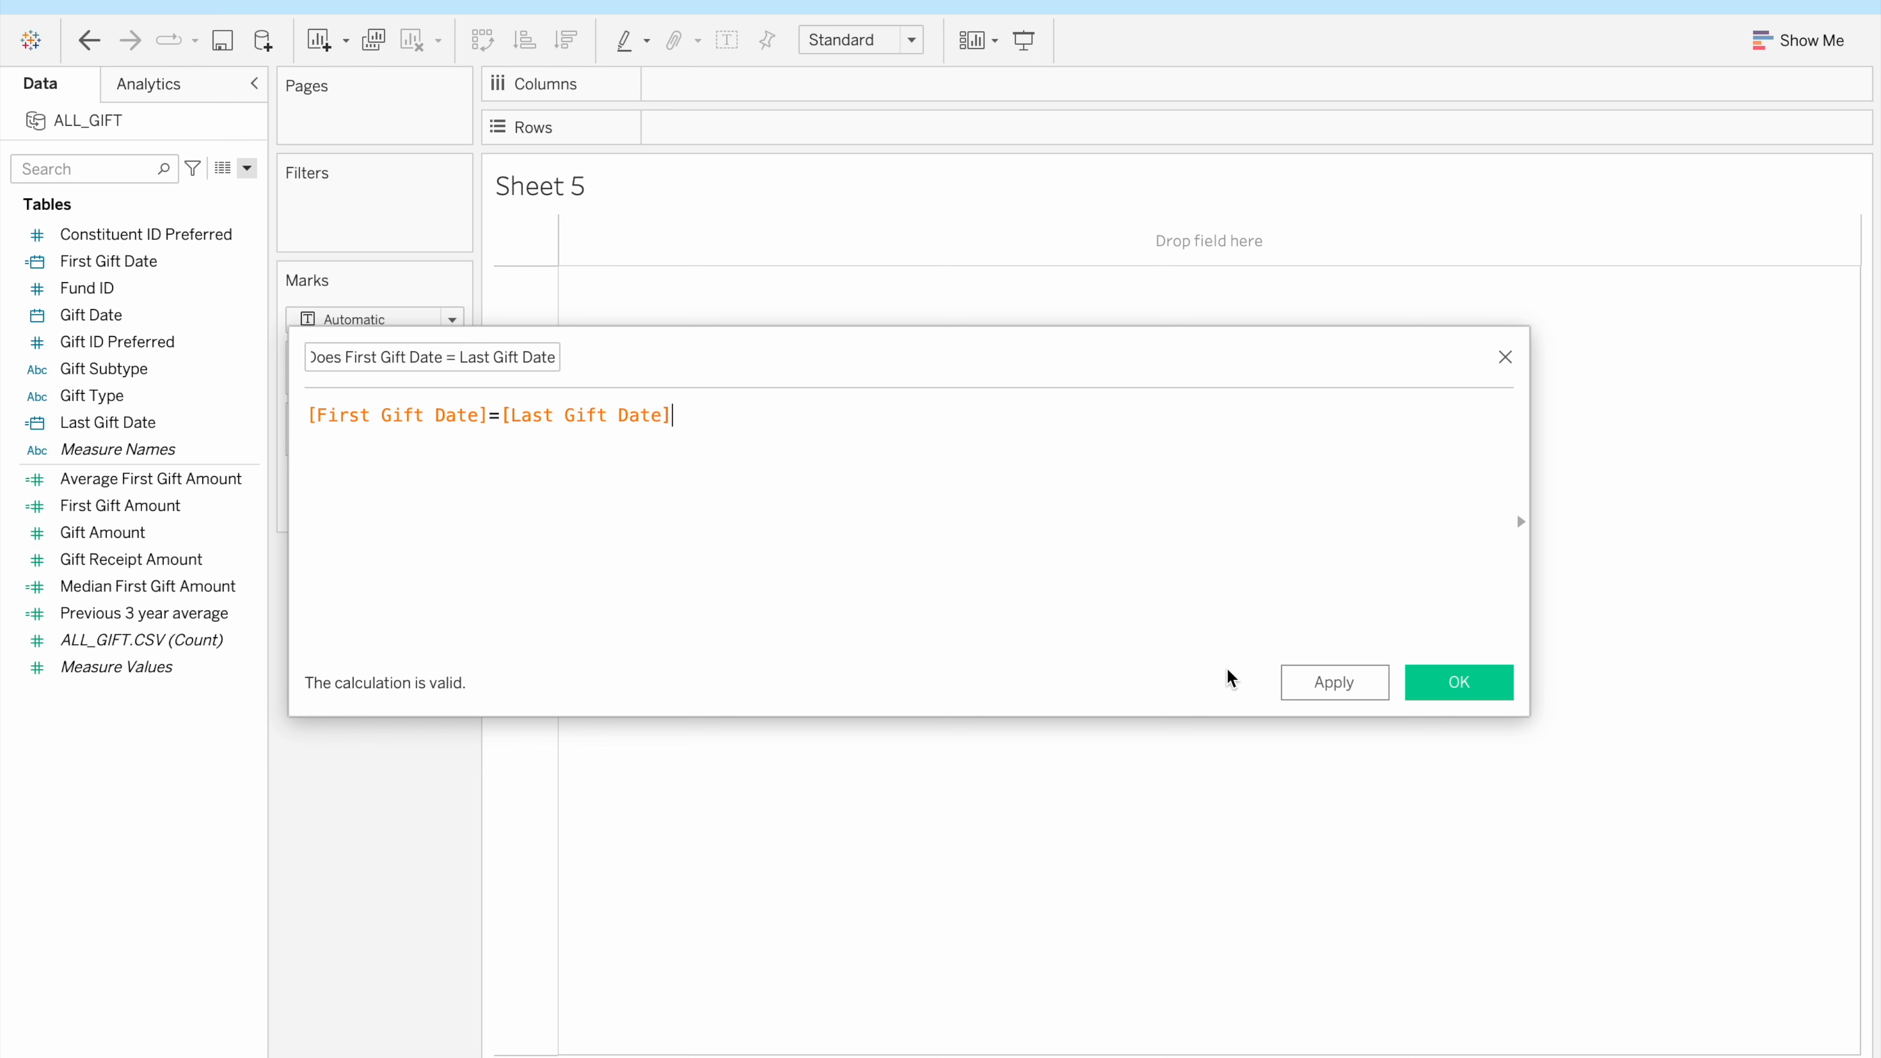
click(1463, 685)
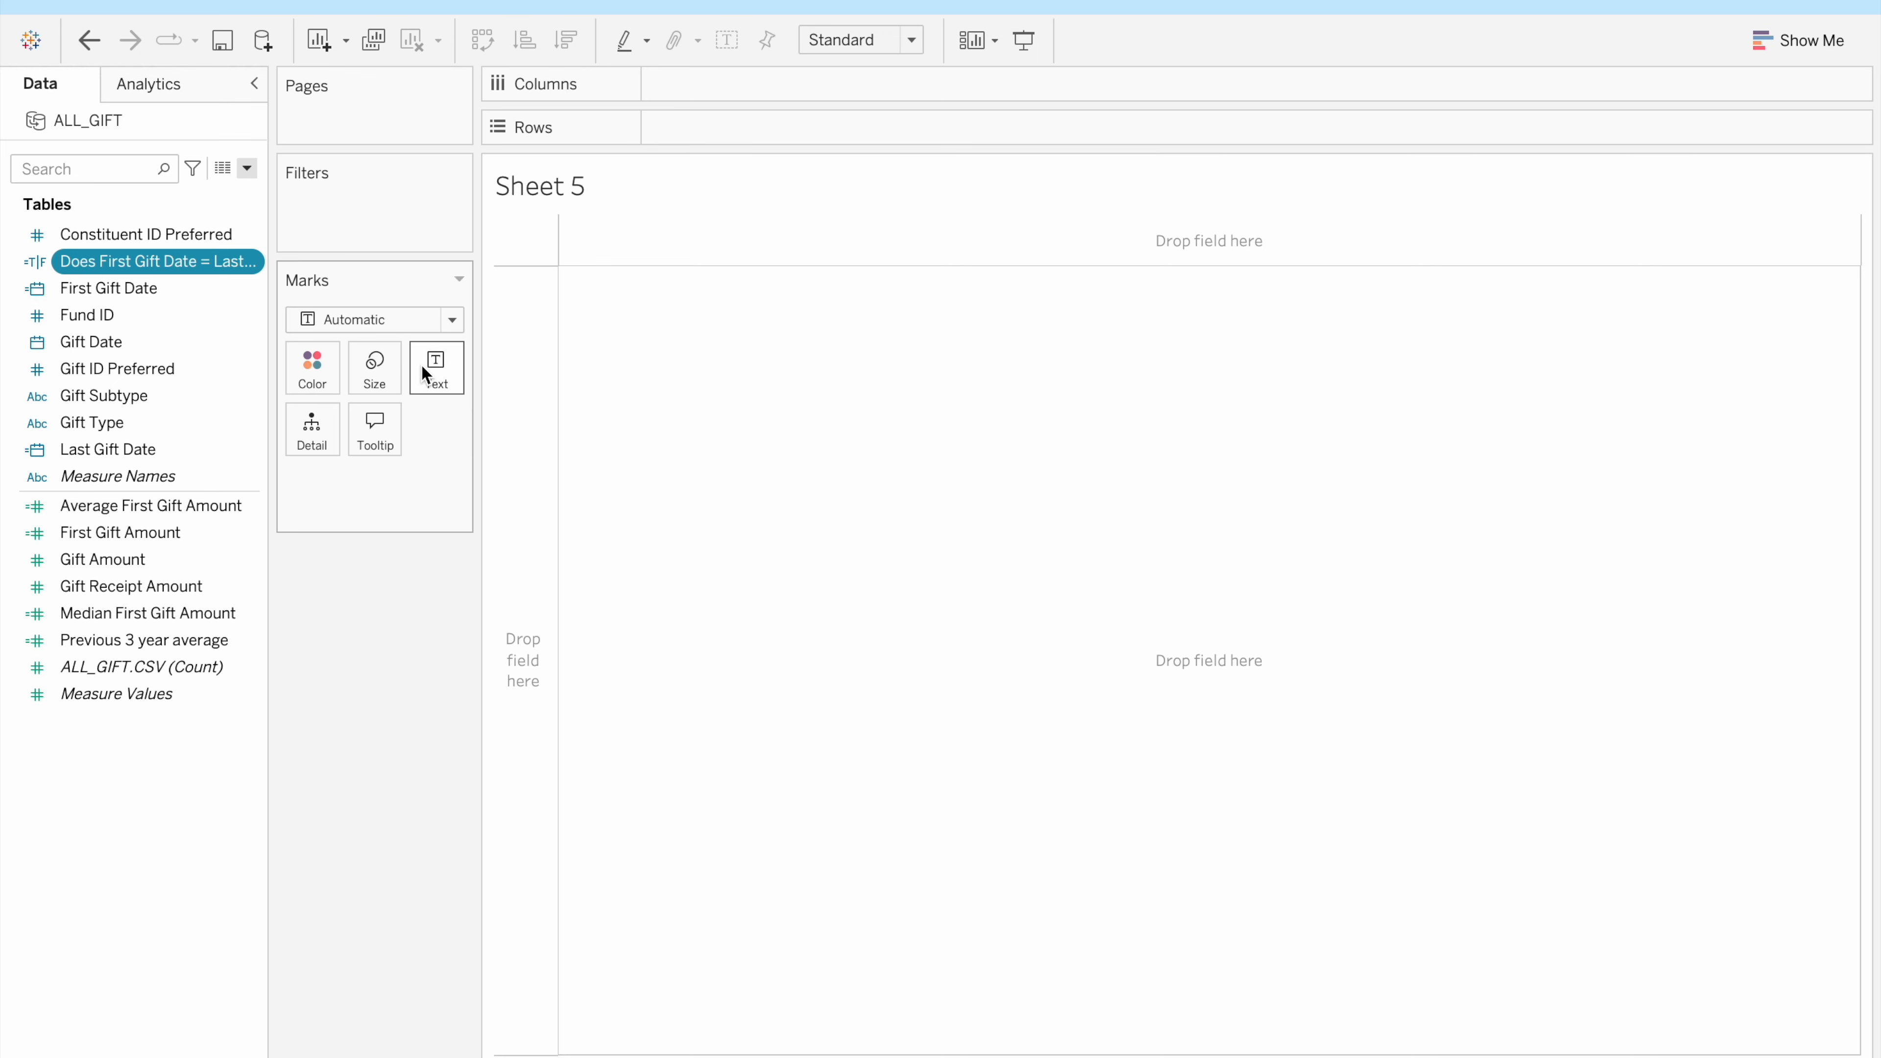
Place Gift Date on Columns, grouped by year
drag(151, 342, 106, 343)
click(116, 315)
click(133, 294)
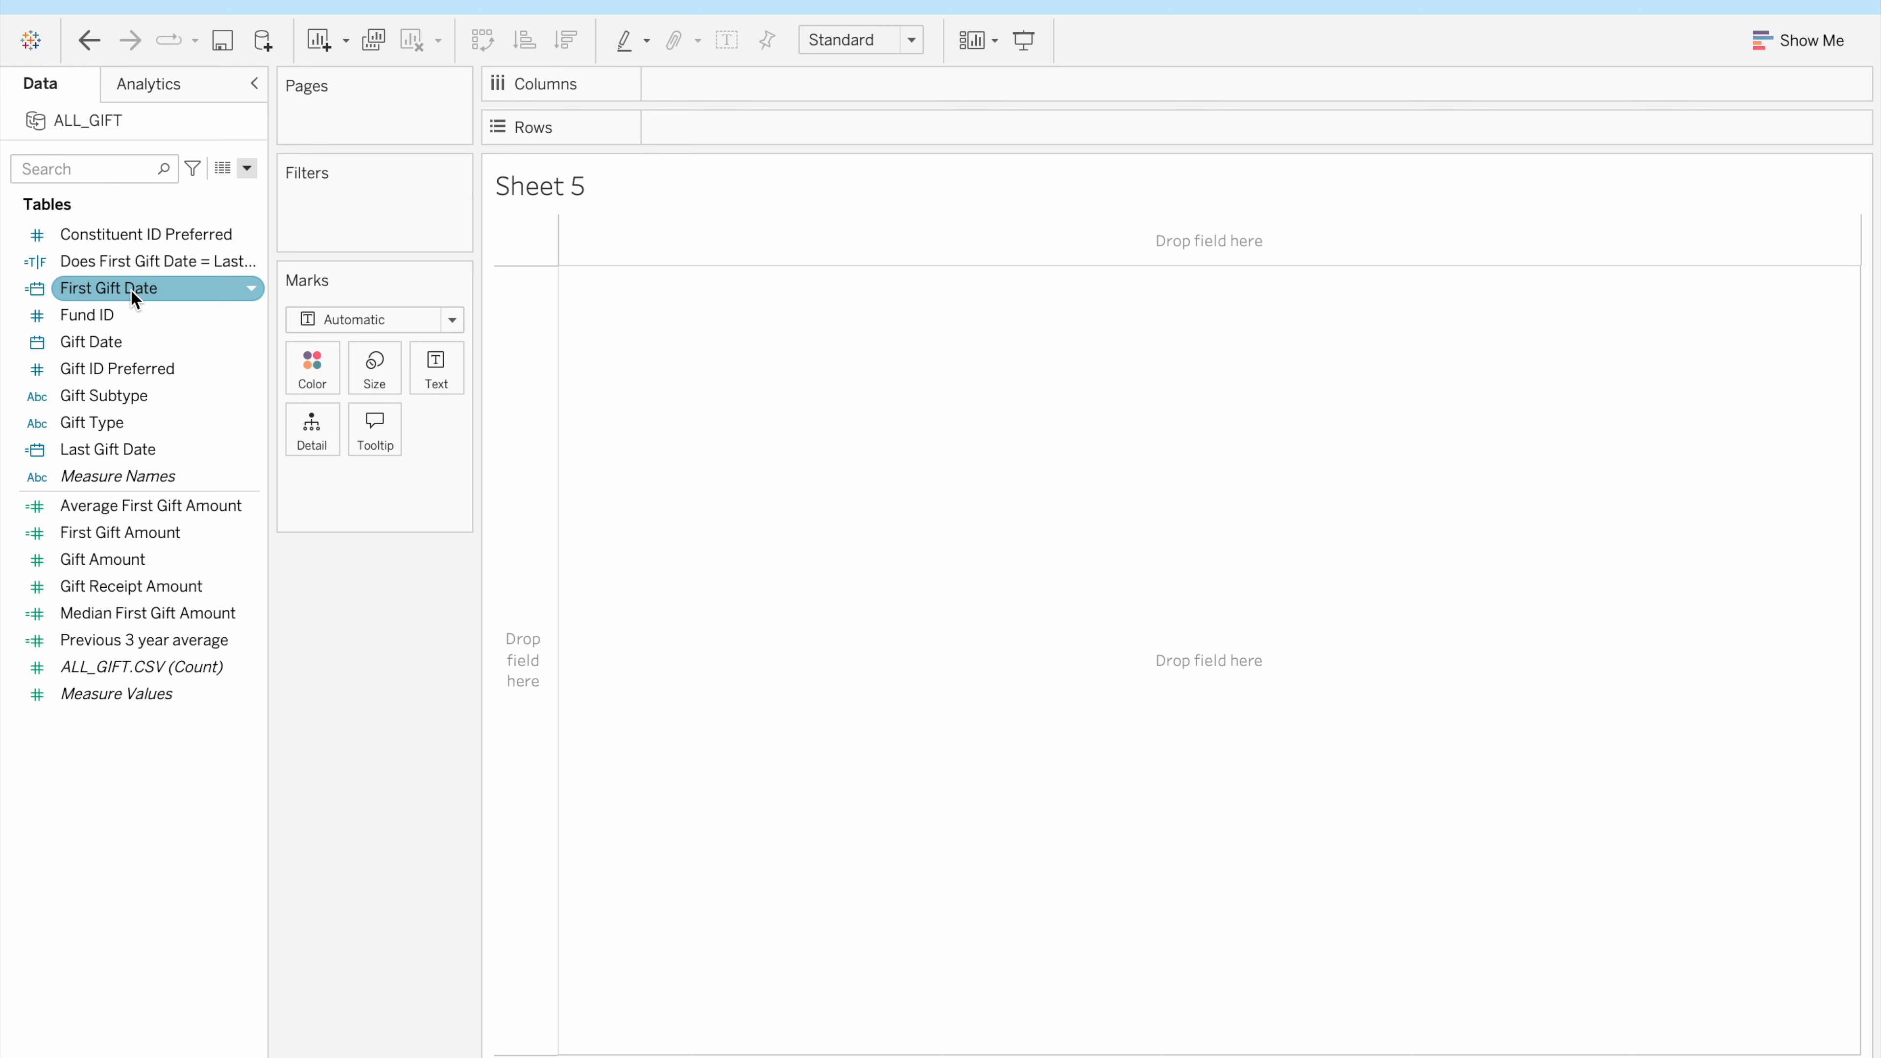
click(113, 344)
mouse_move(110, 348)
mouse_down()
mouse_move(470, 159)
mouse_move(695, 92)
mouse_up()
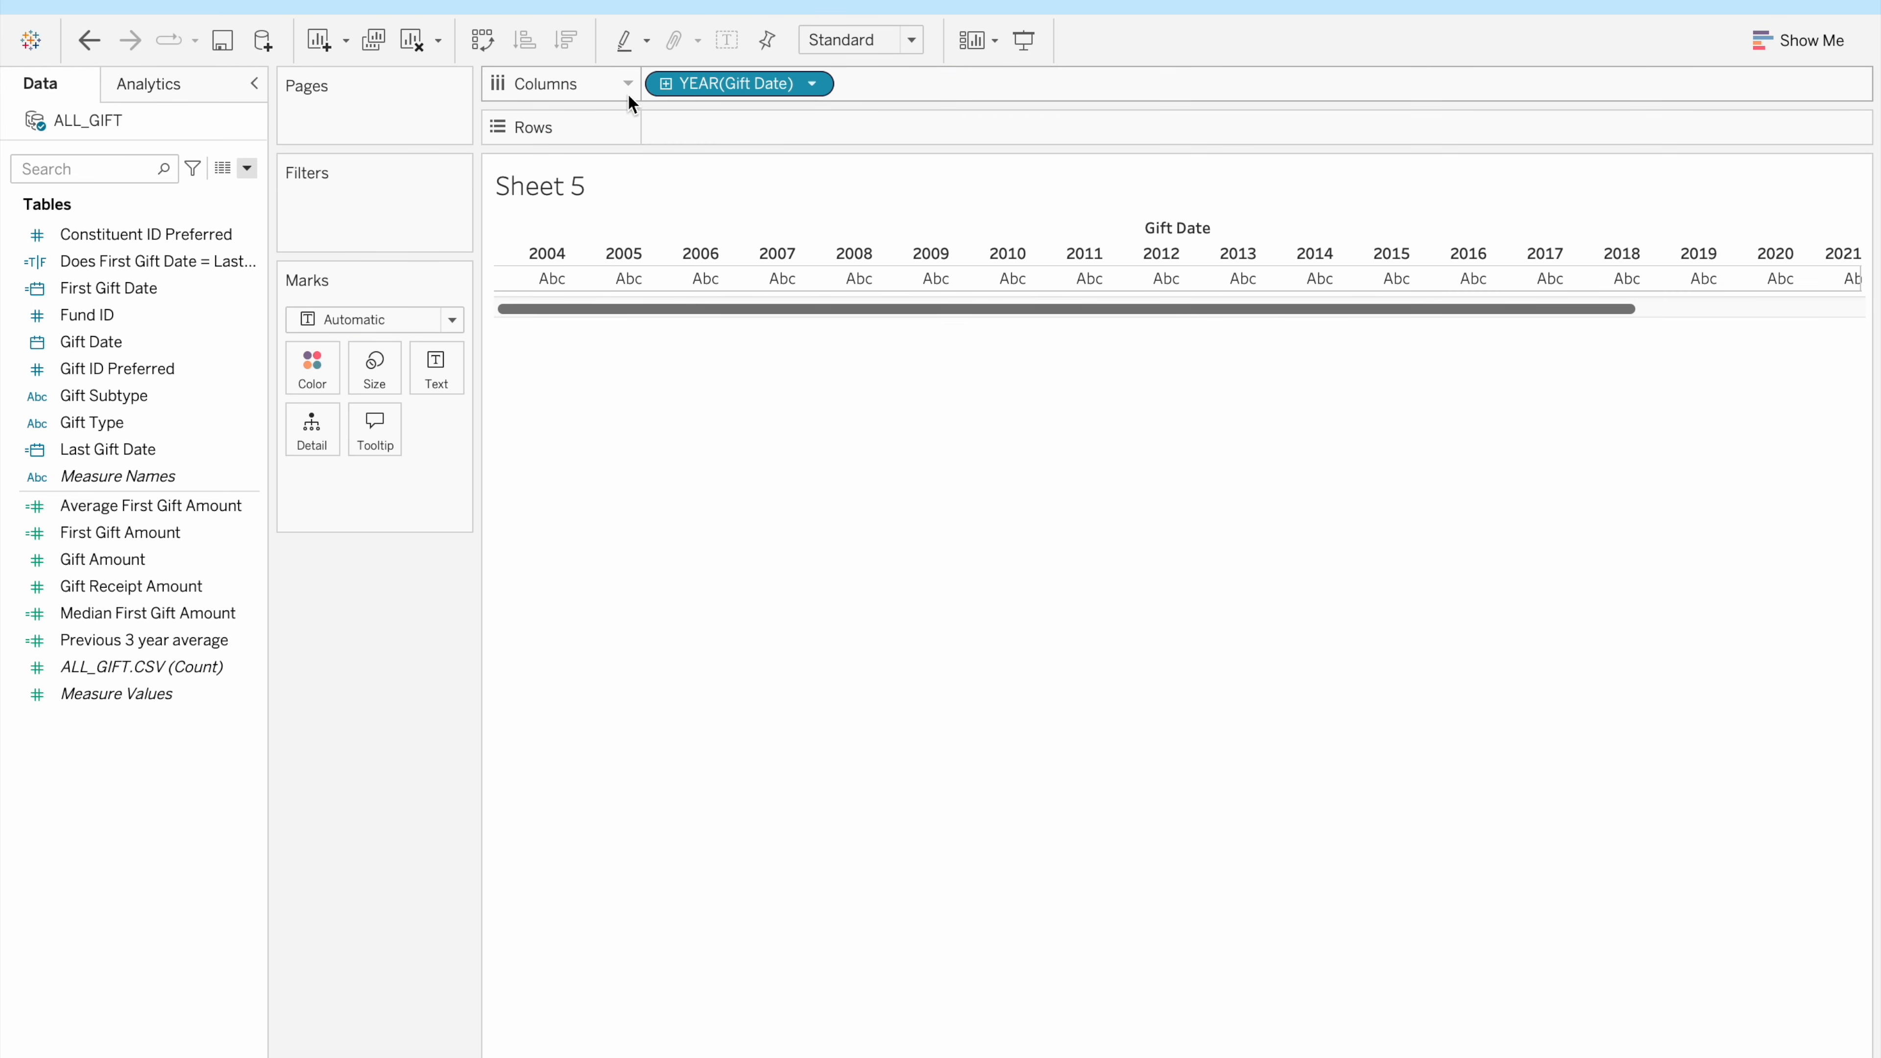
Show Constituent ID Preferred as the text mark and aggregate it as Count (Distinct)
click(222, 290)
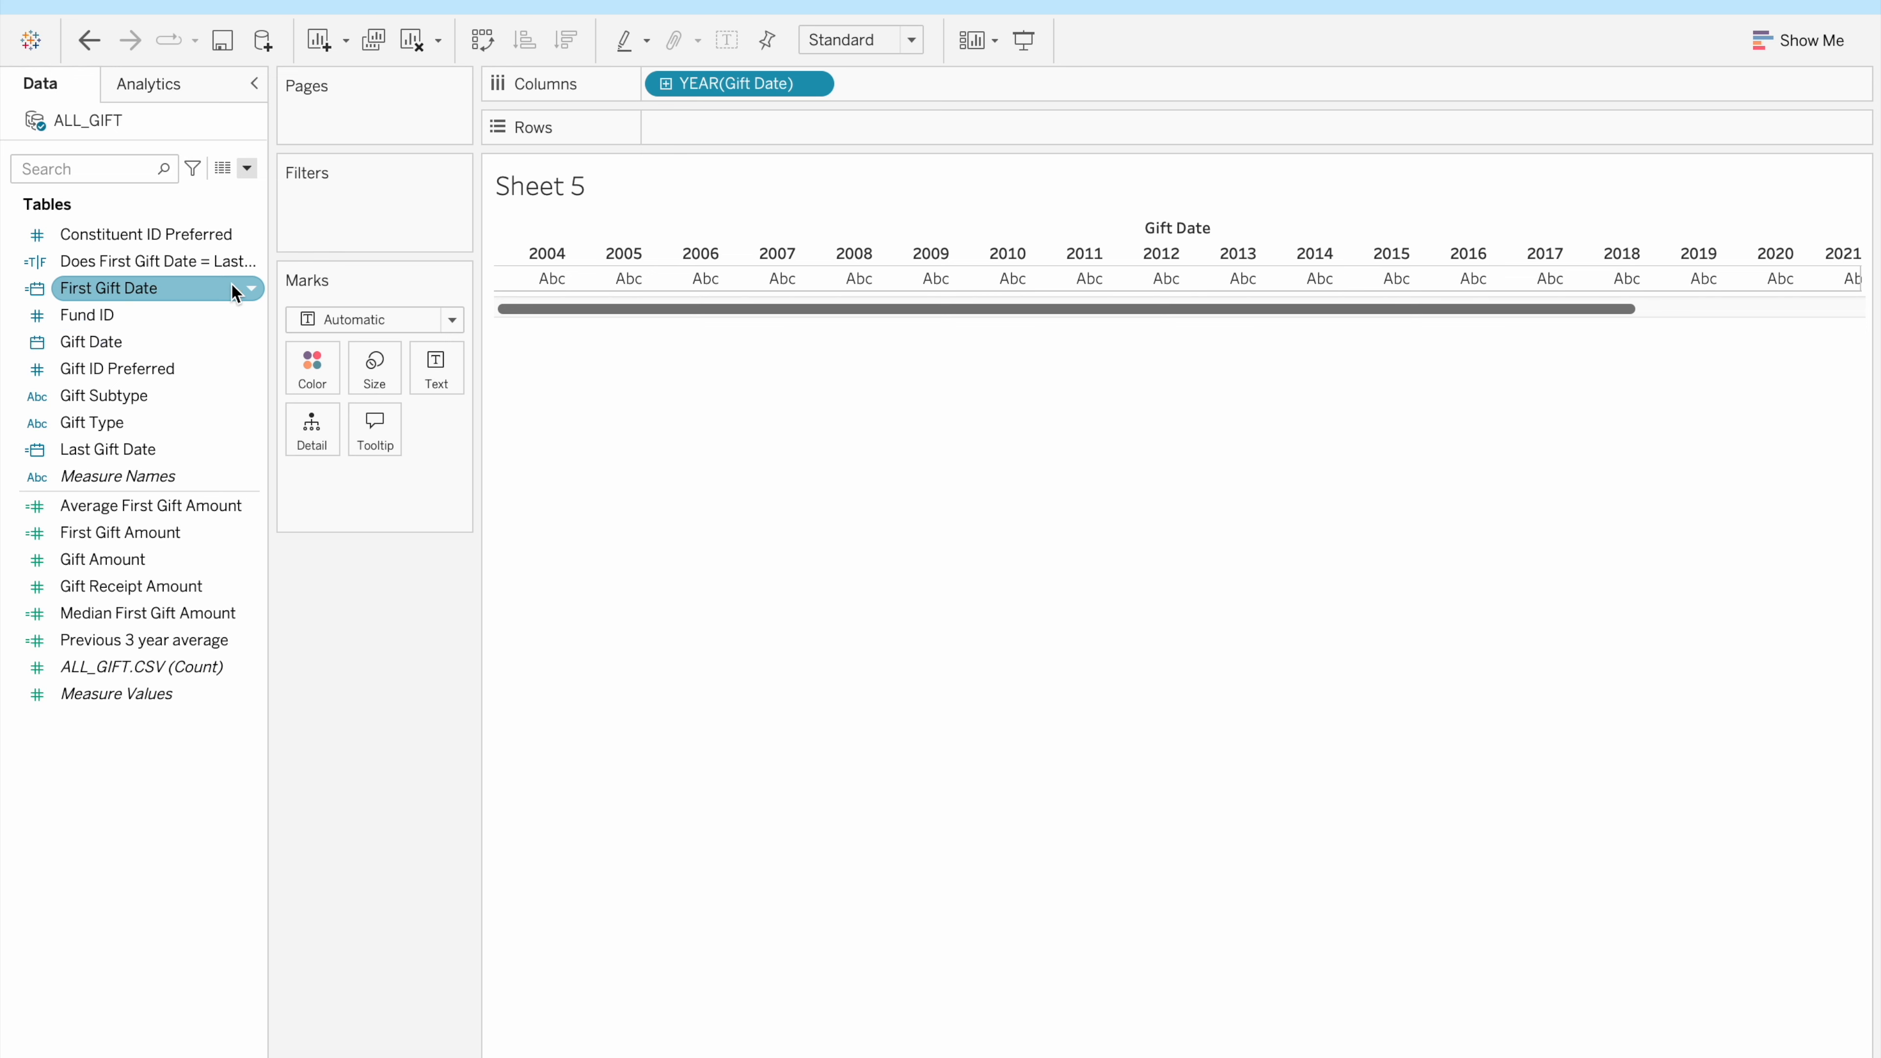
click(221, 241)
drag(165, 236, 438, 364)
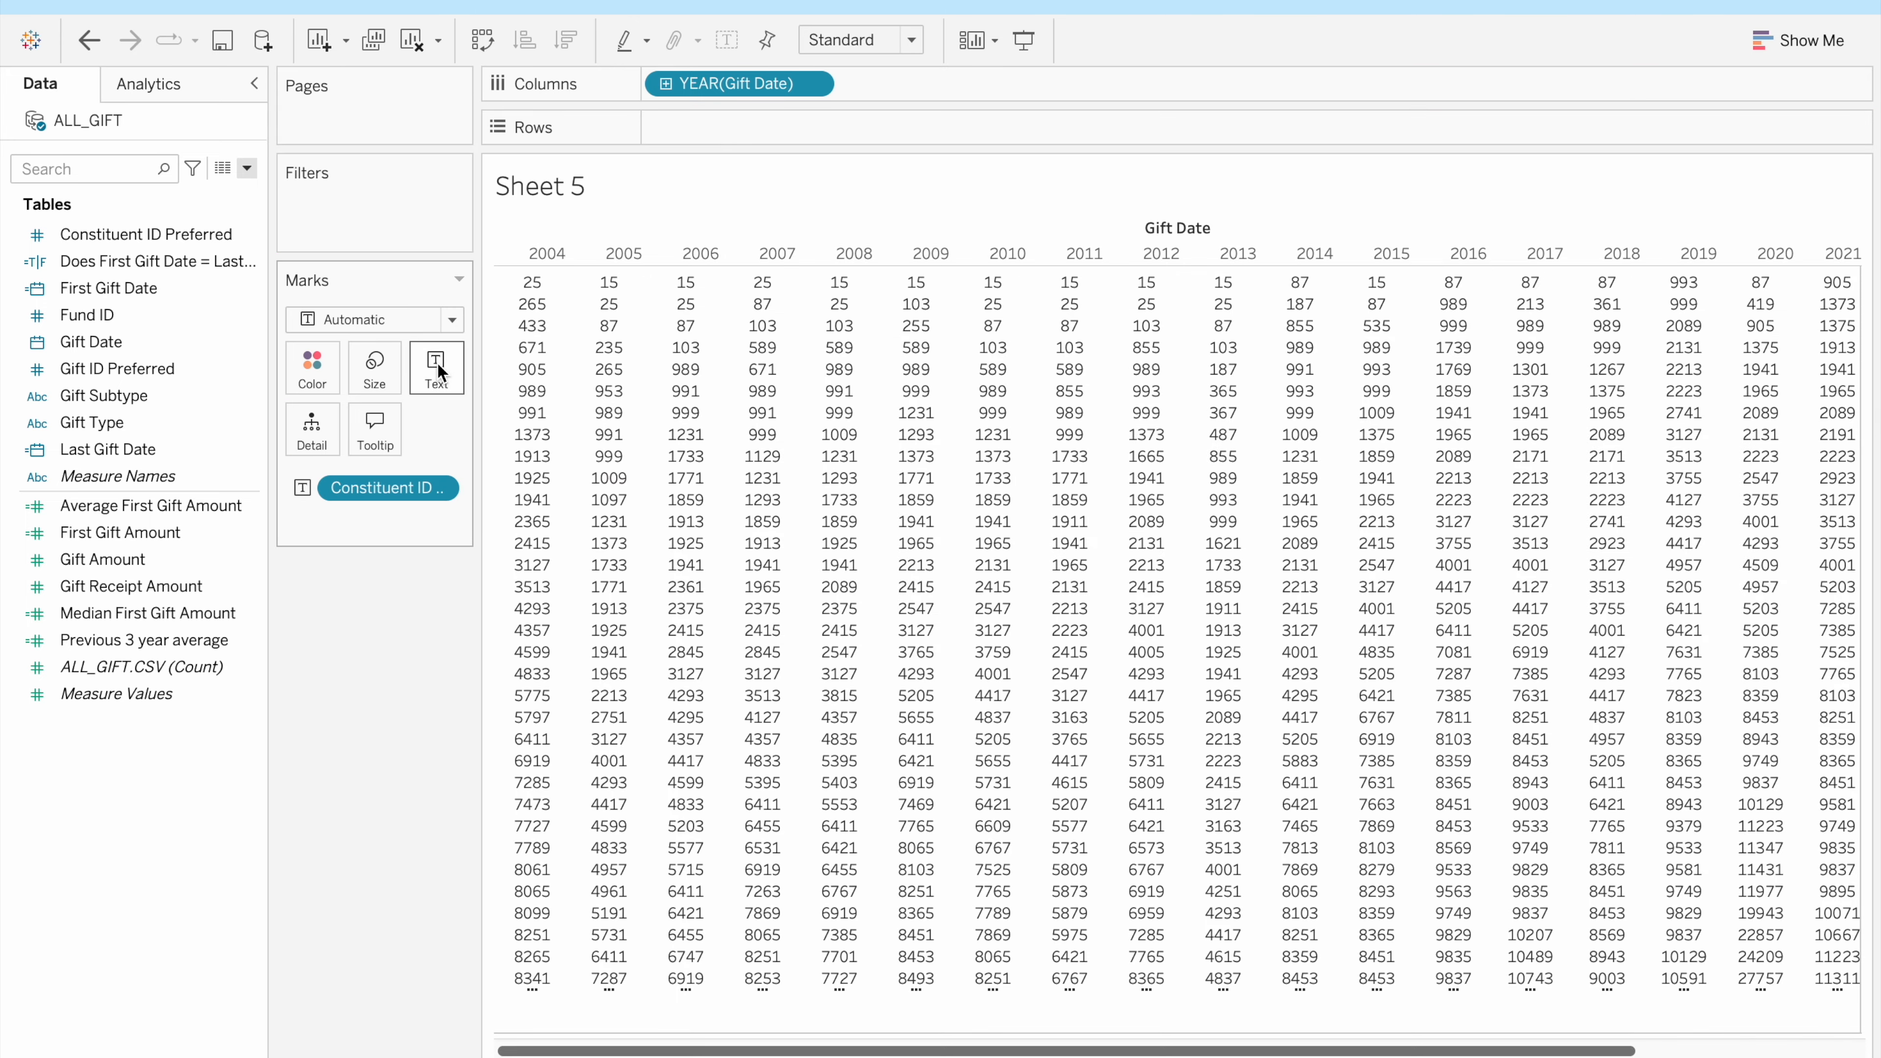
click(438, 488)
mouse_move(475, 808)
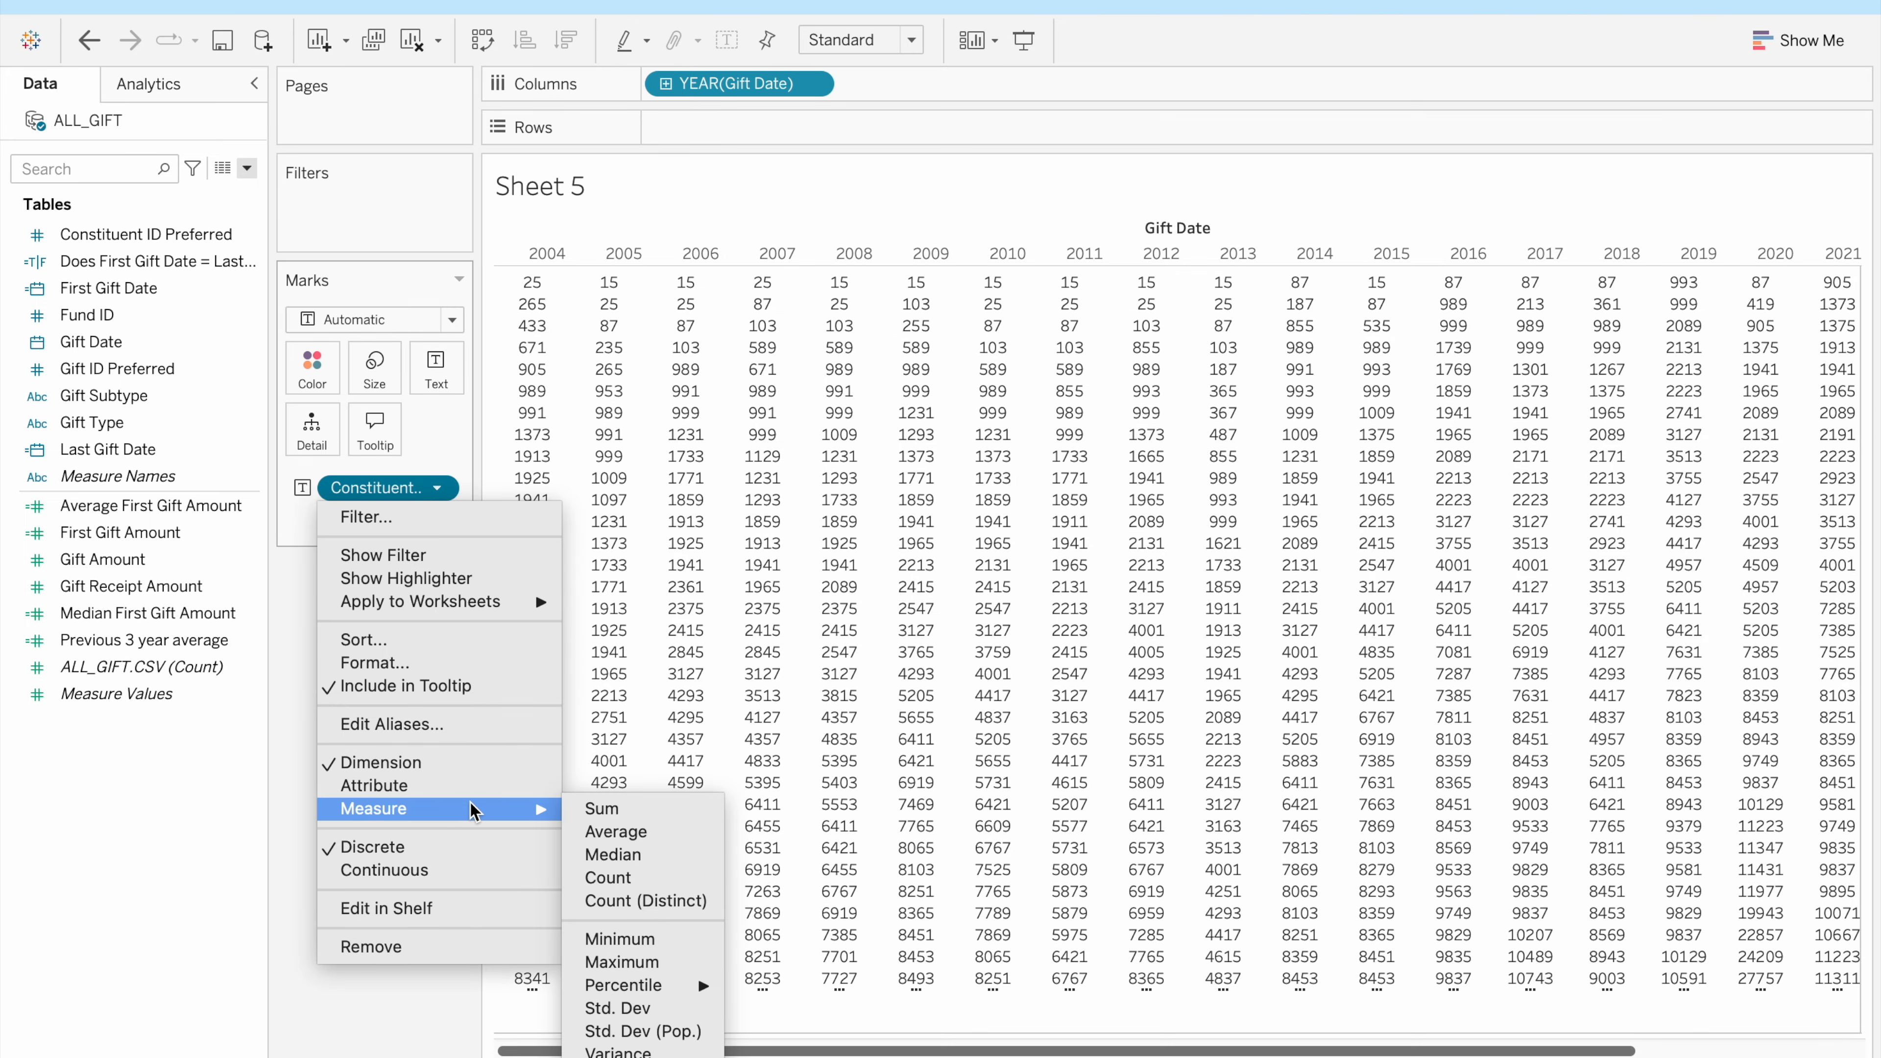
click(635, 898)
Turn the yearly counts into a vertical bar chart and color the bars by Does First Gift Date = Last Gift Date
click(1801, 40)
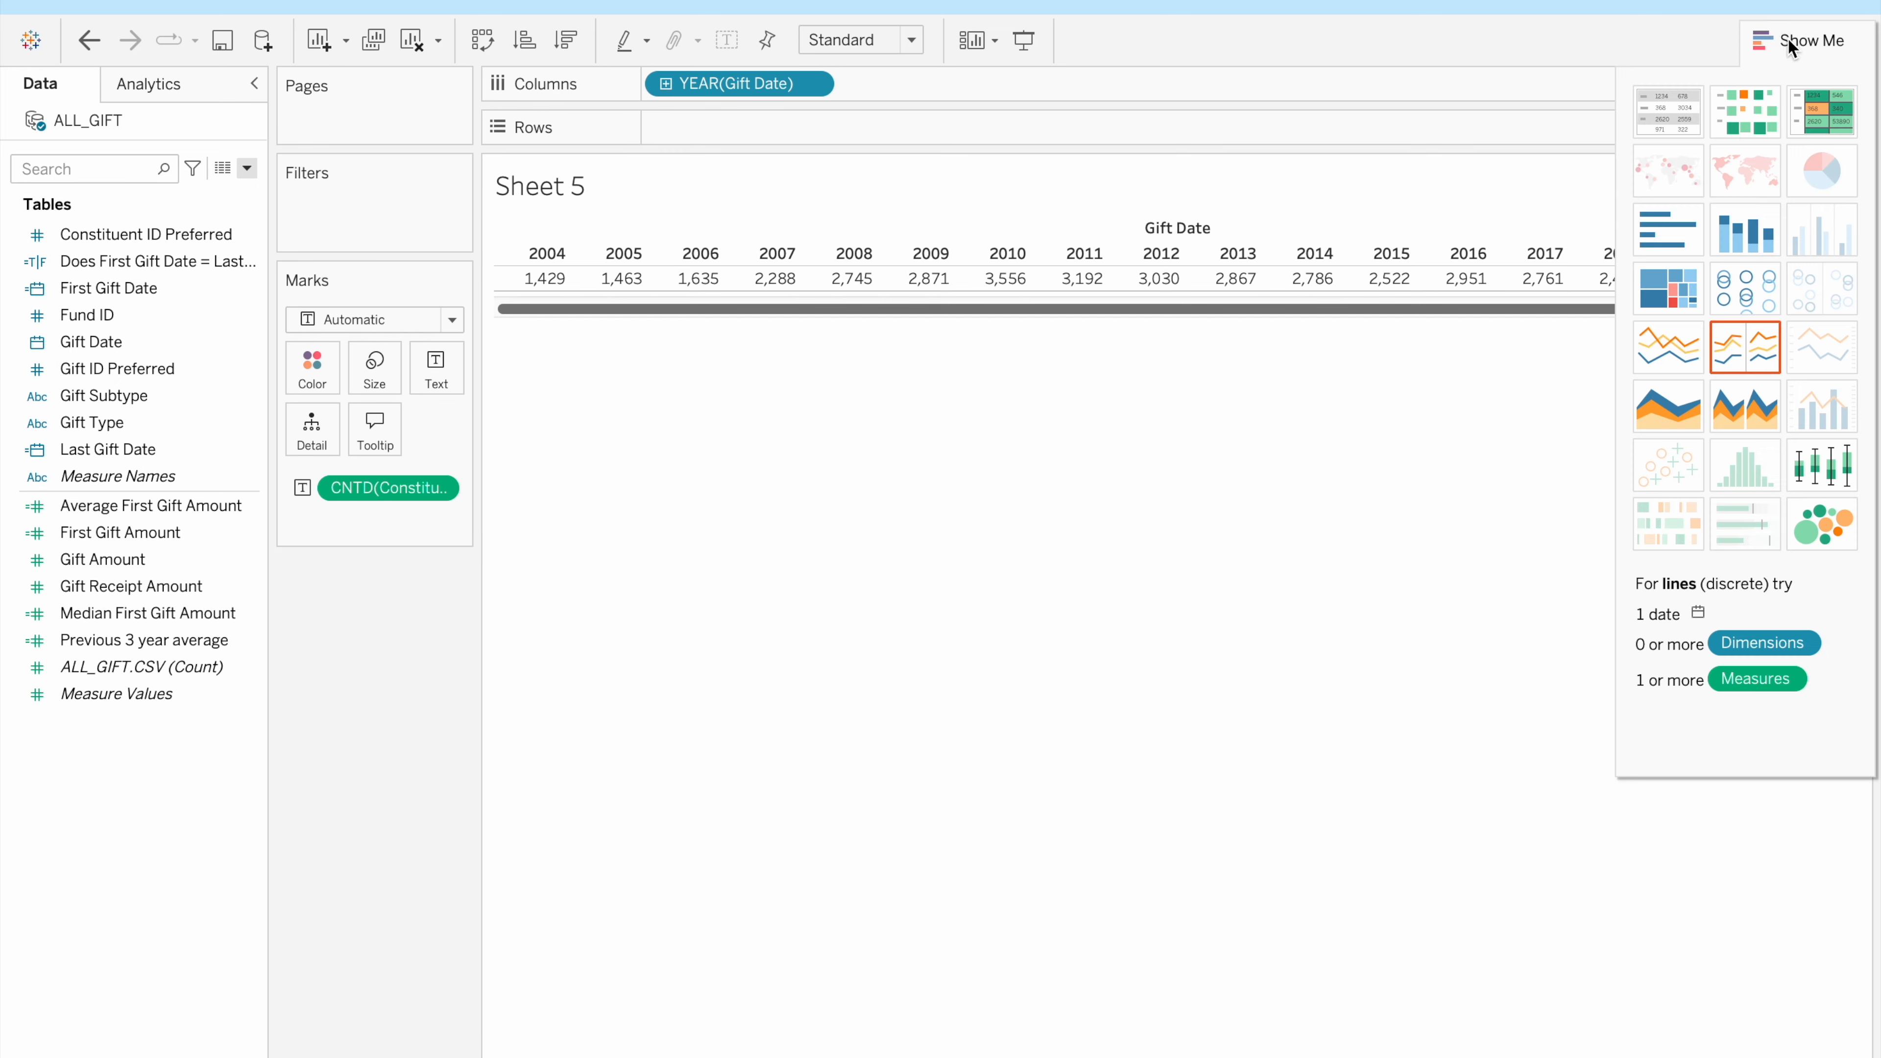
click(1677, 232)
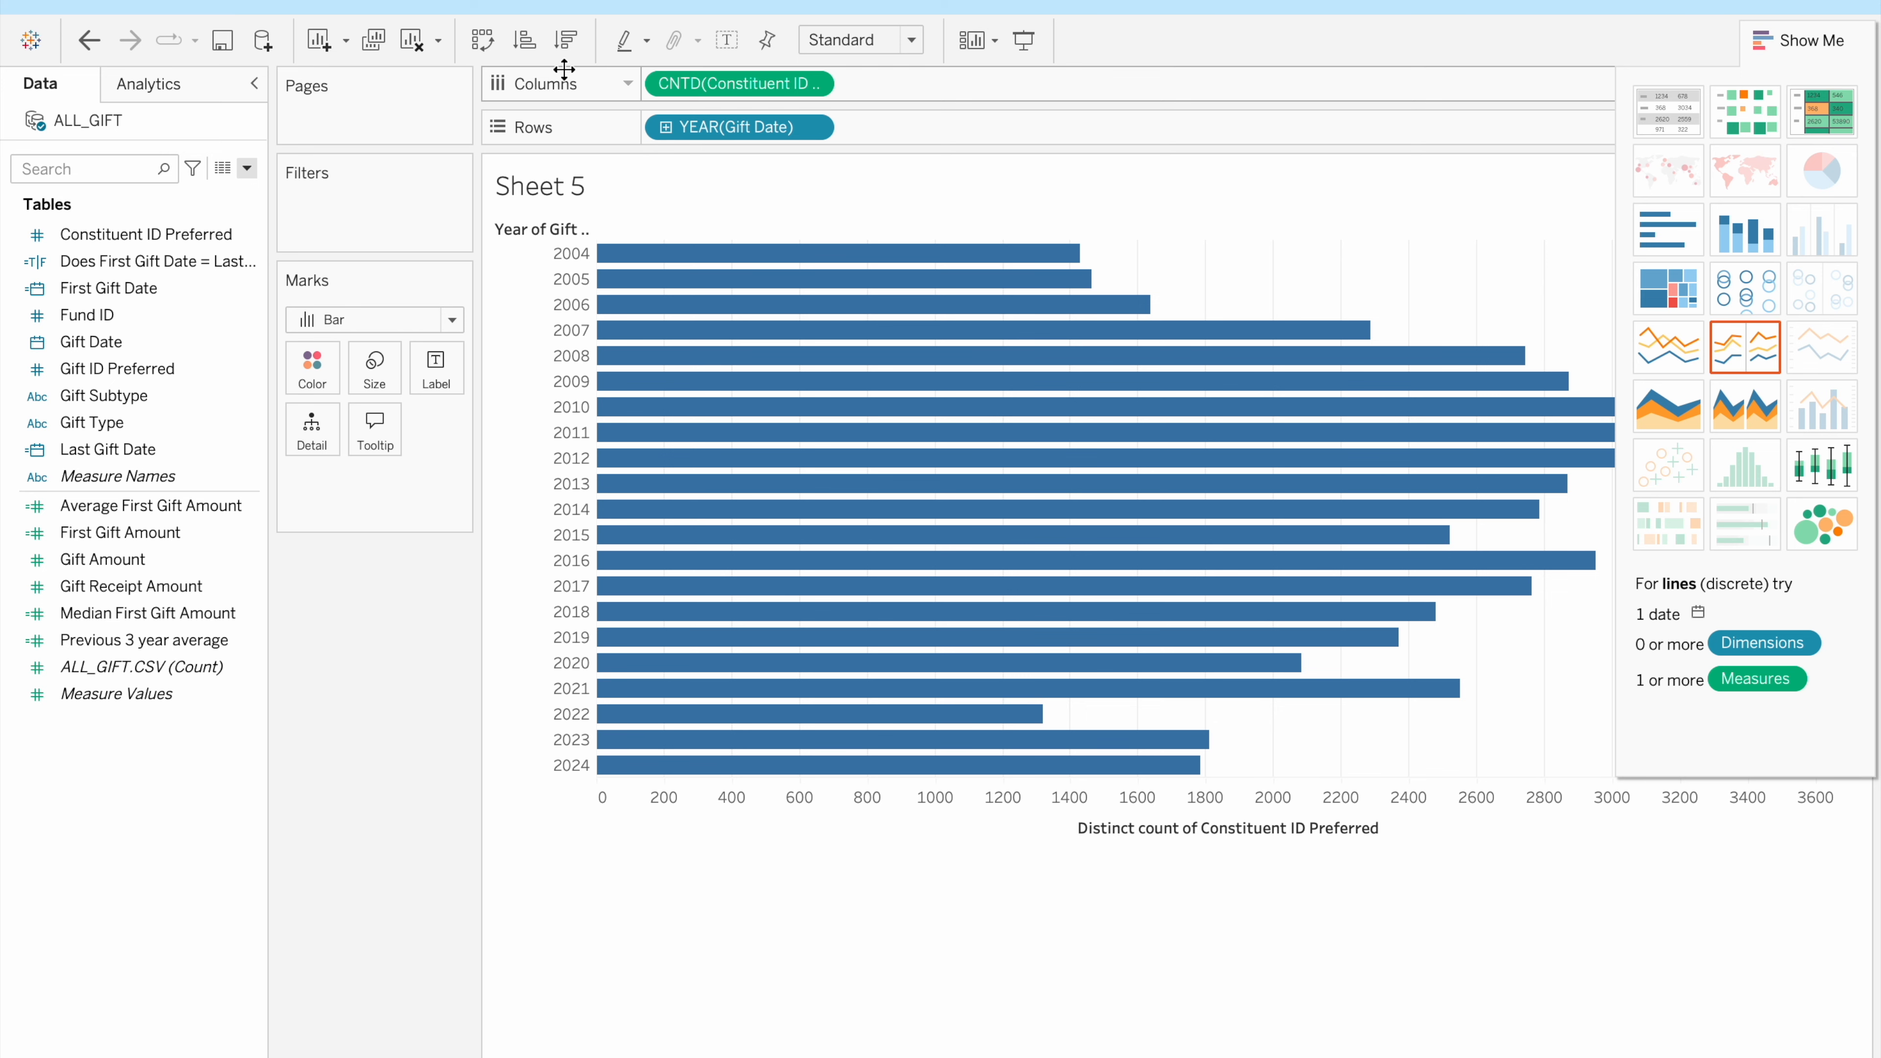
click(483, 40)
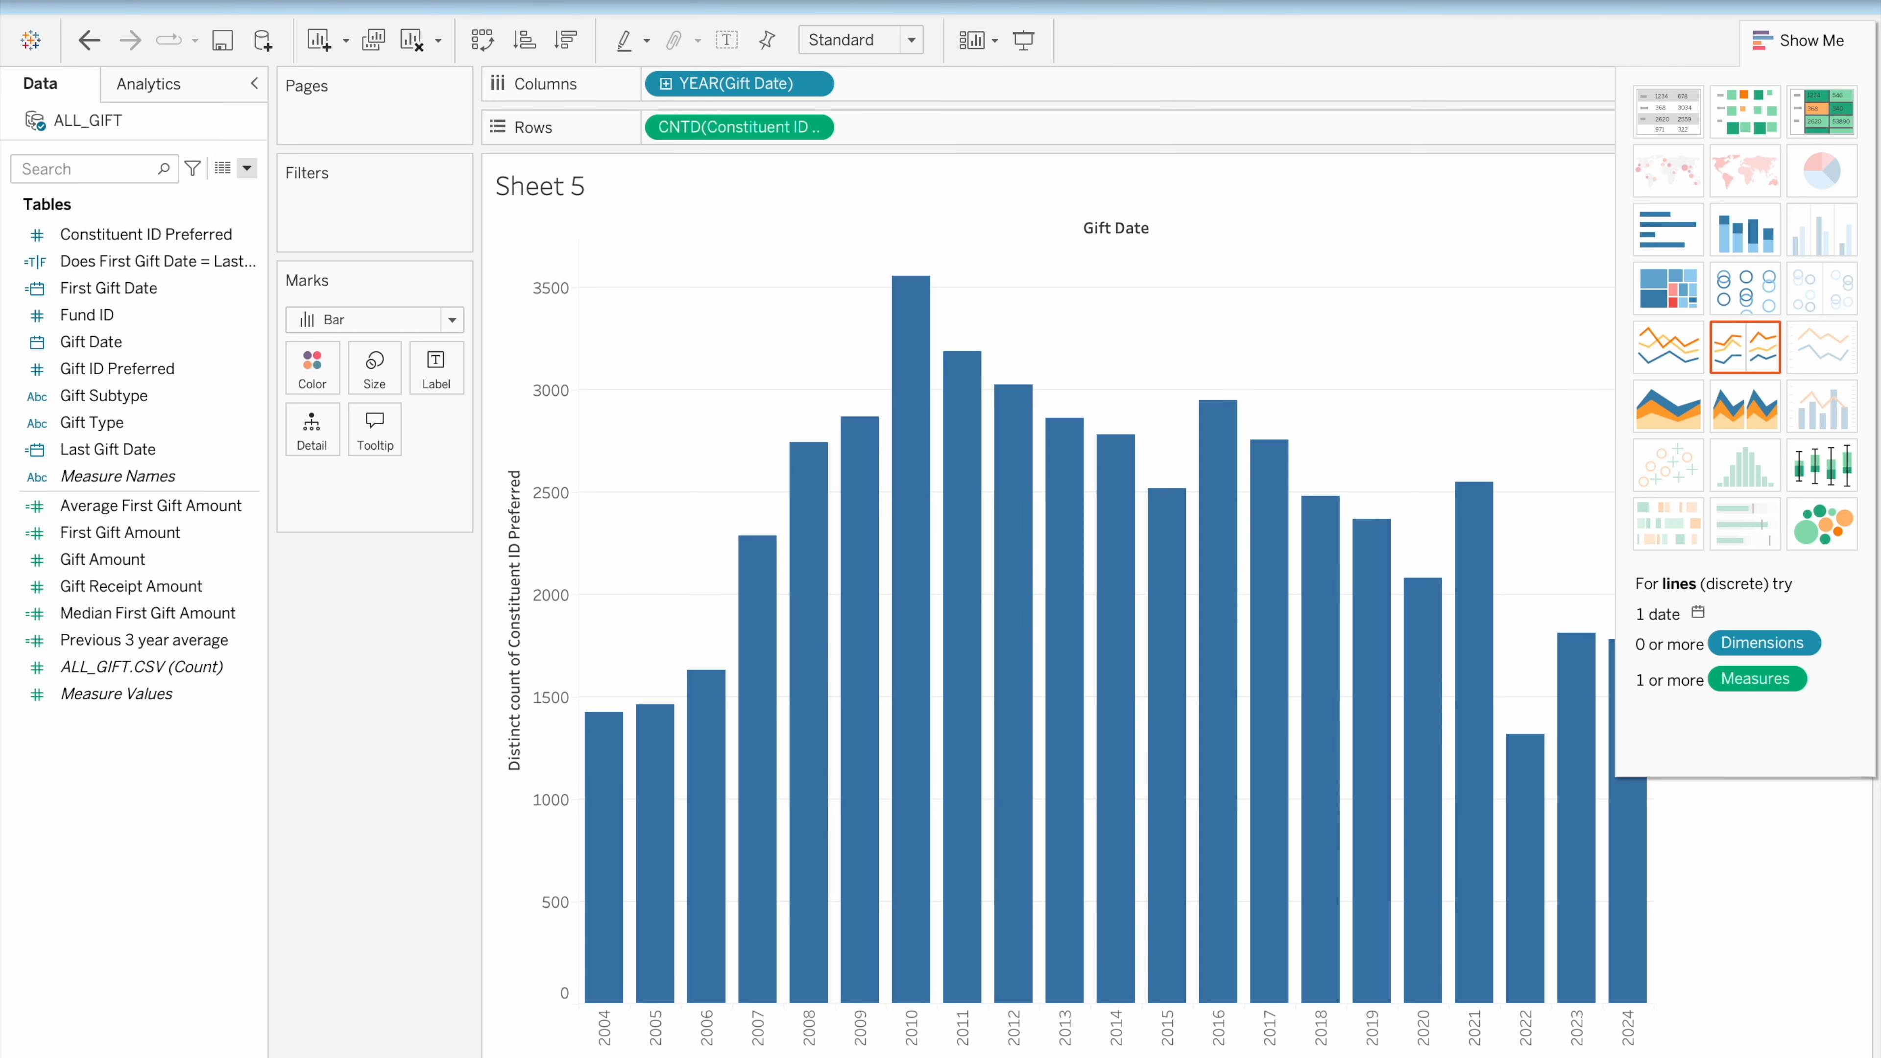
click(1797, 37)
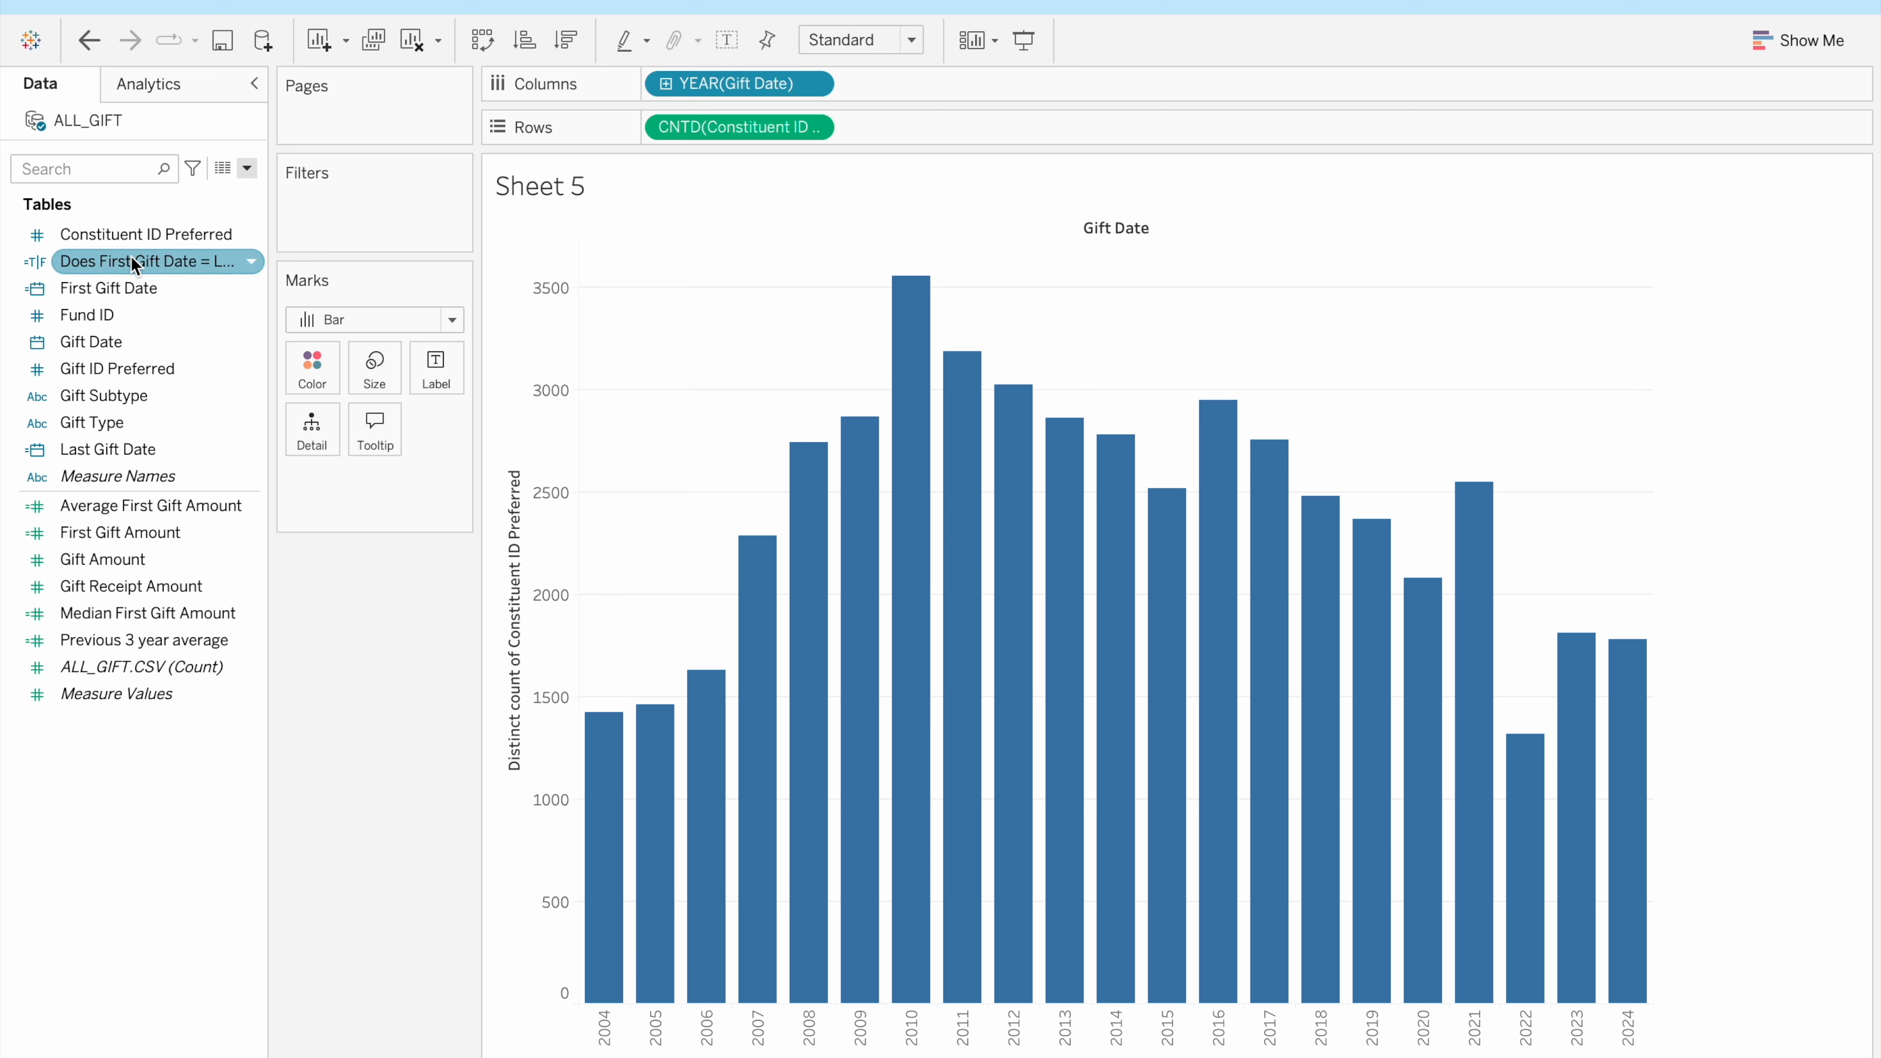
drag(134, 264, 310, 372)
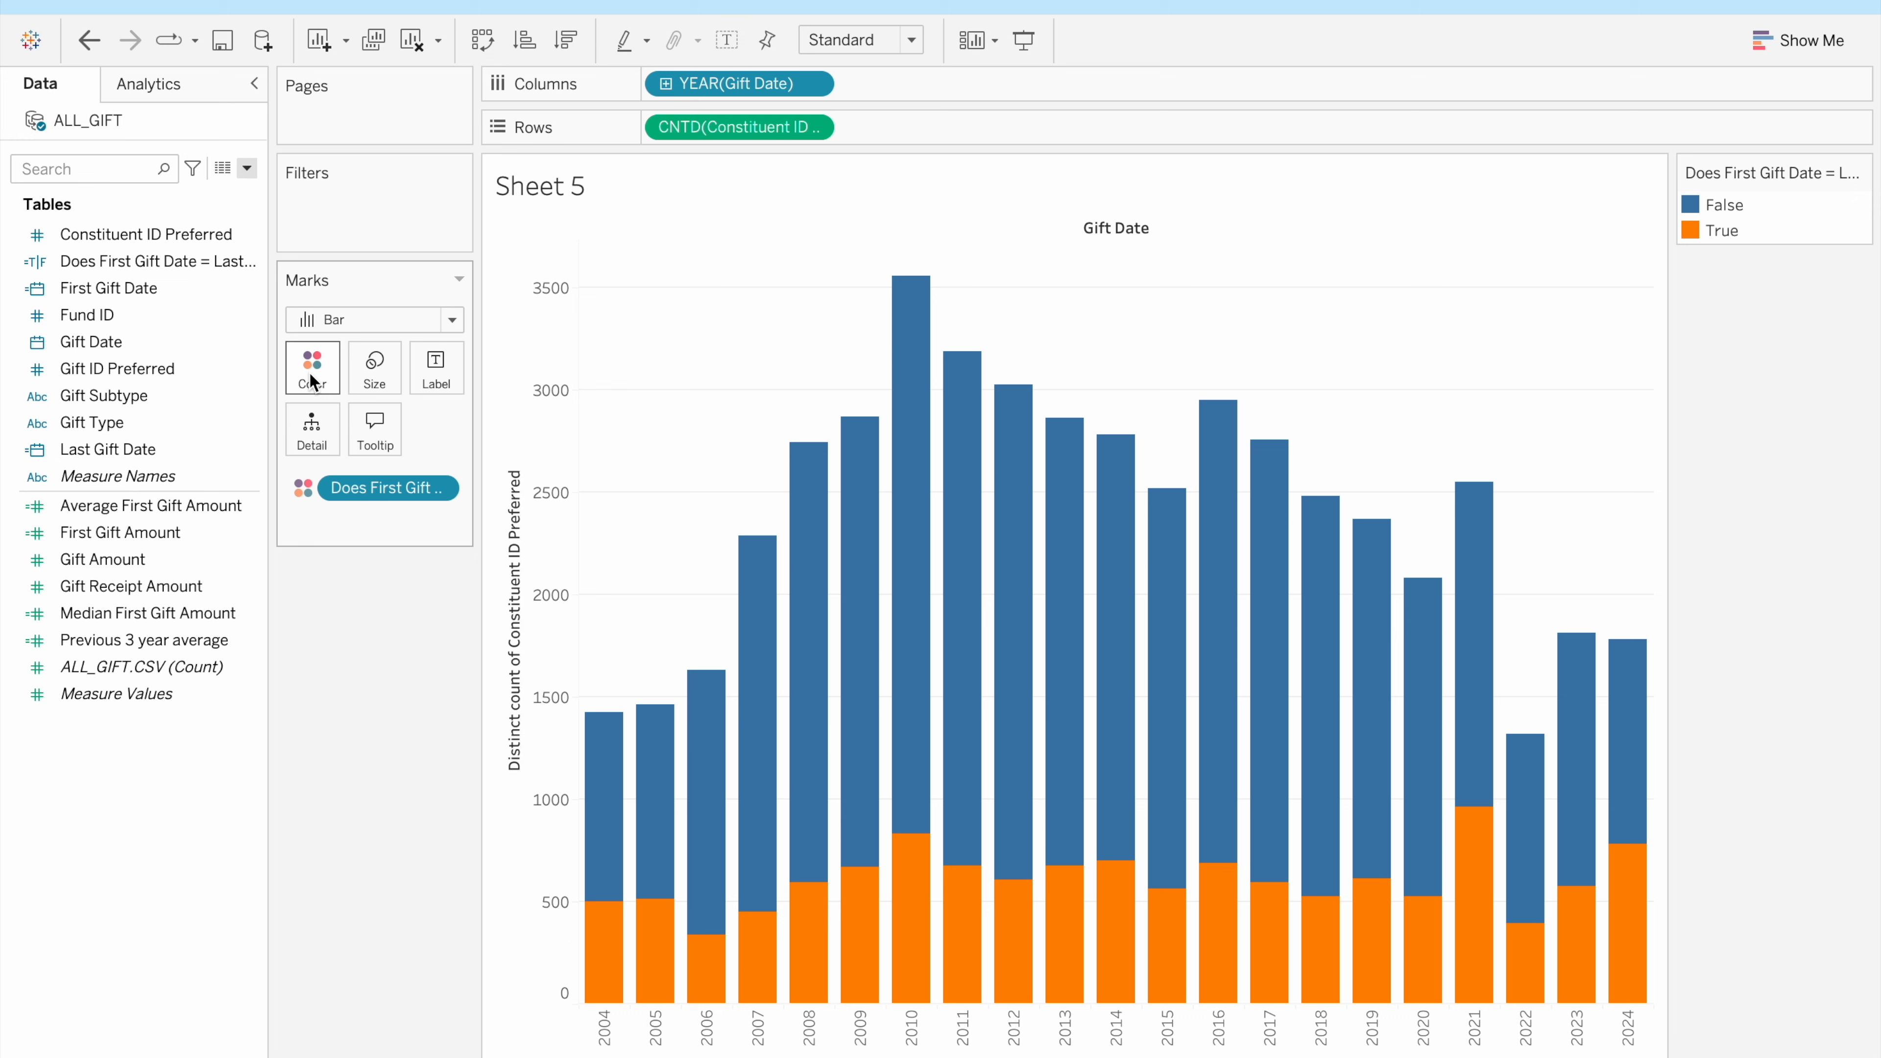
mouse_move(599, 957)
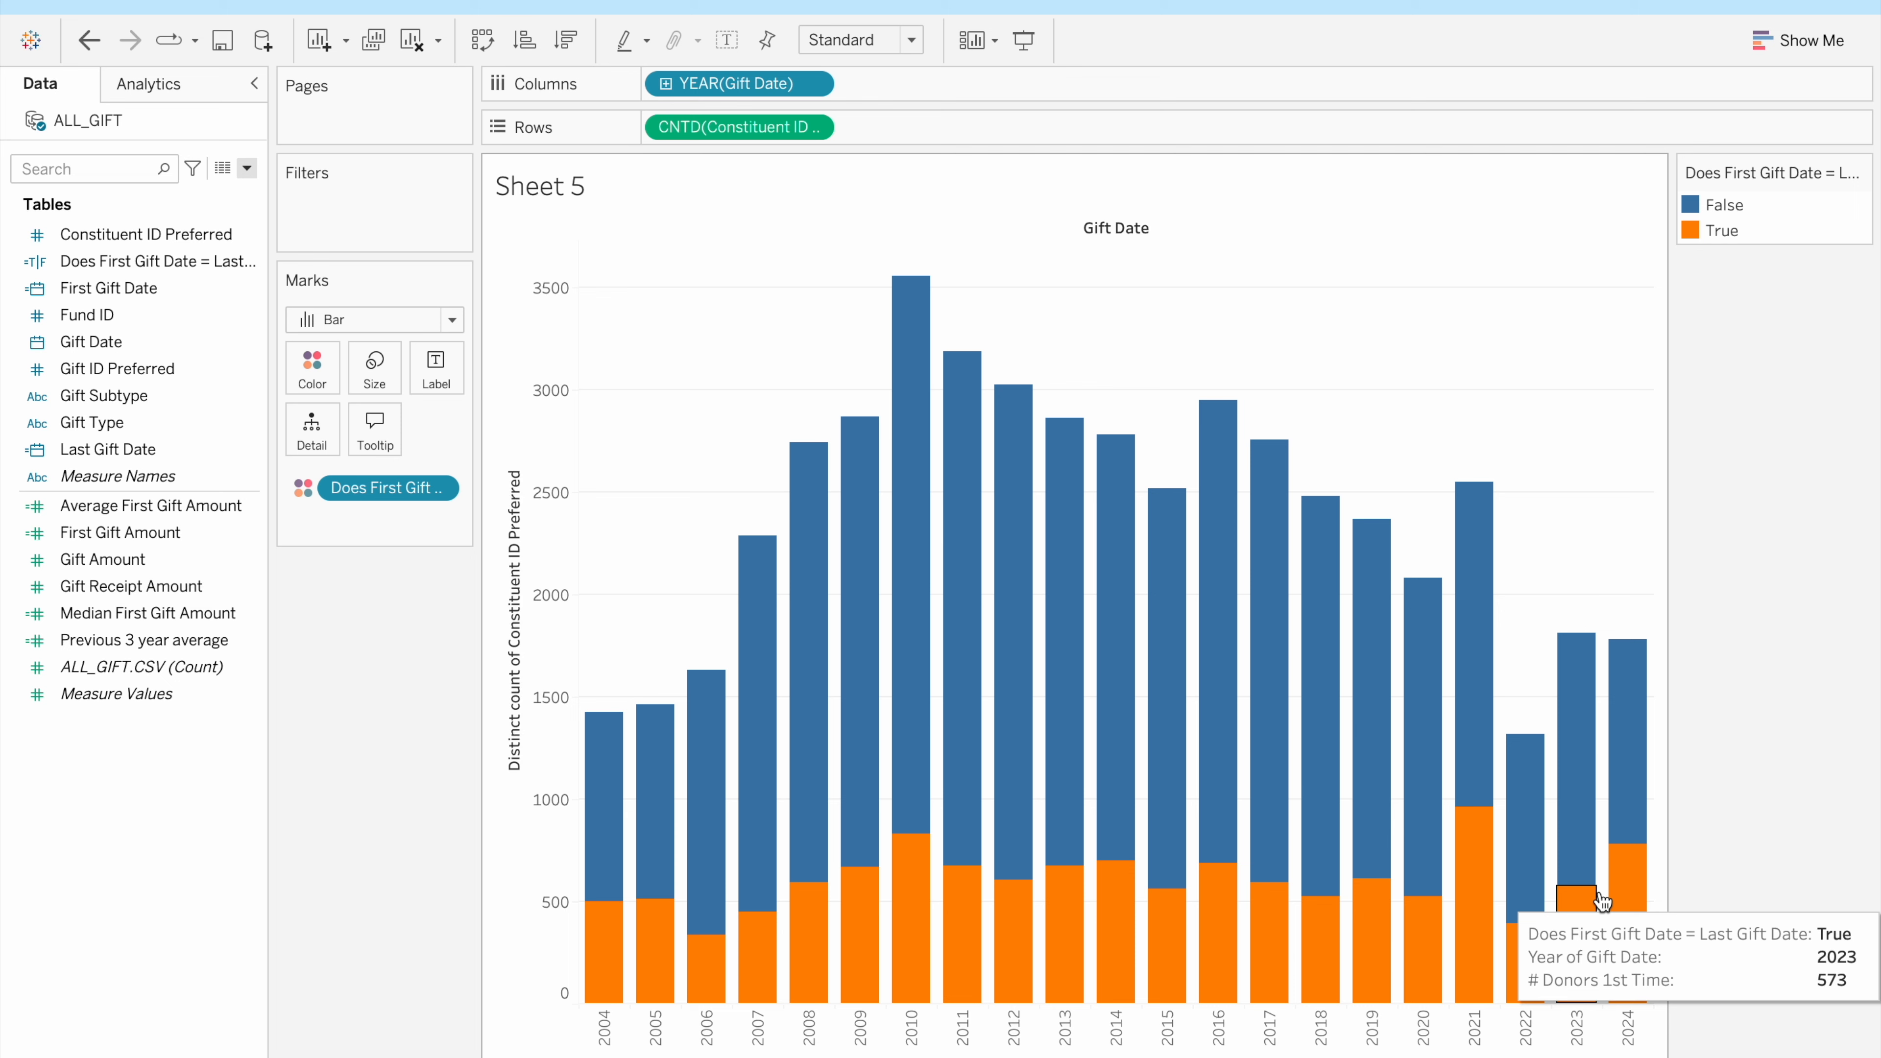
Apply a Percent of Total quick table calculation to the distinct constituent count, computed using Table (down)
click(811, 128)
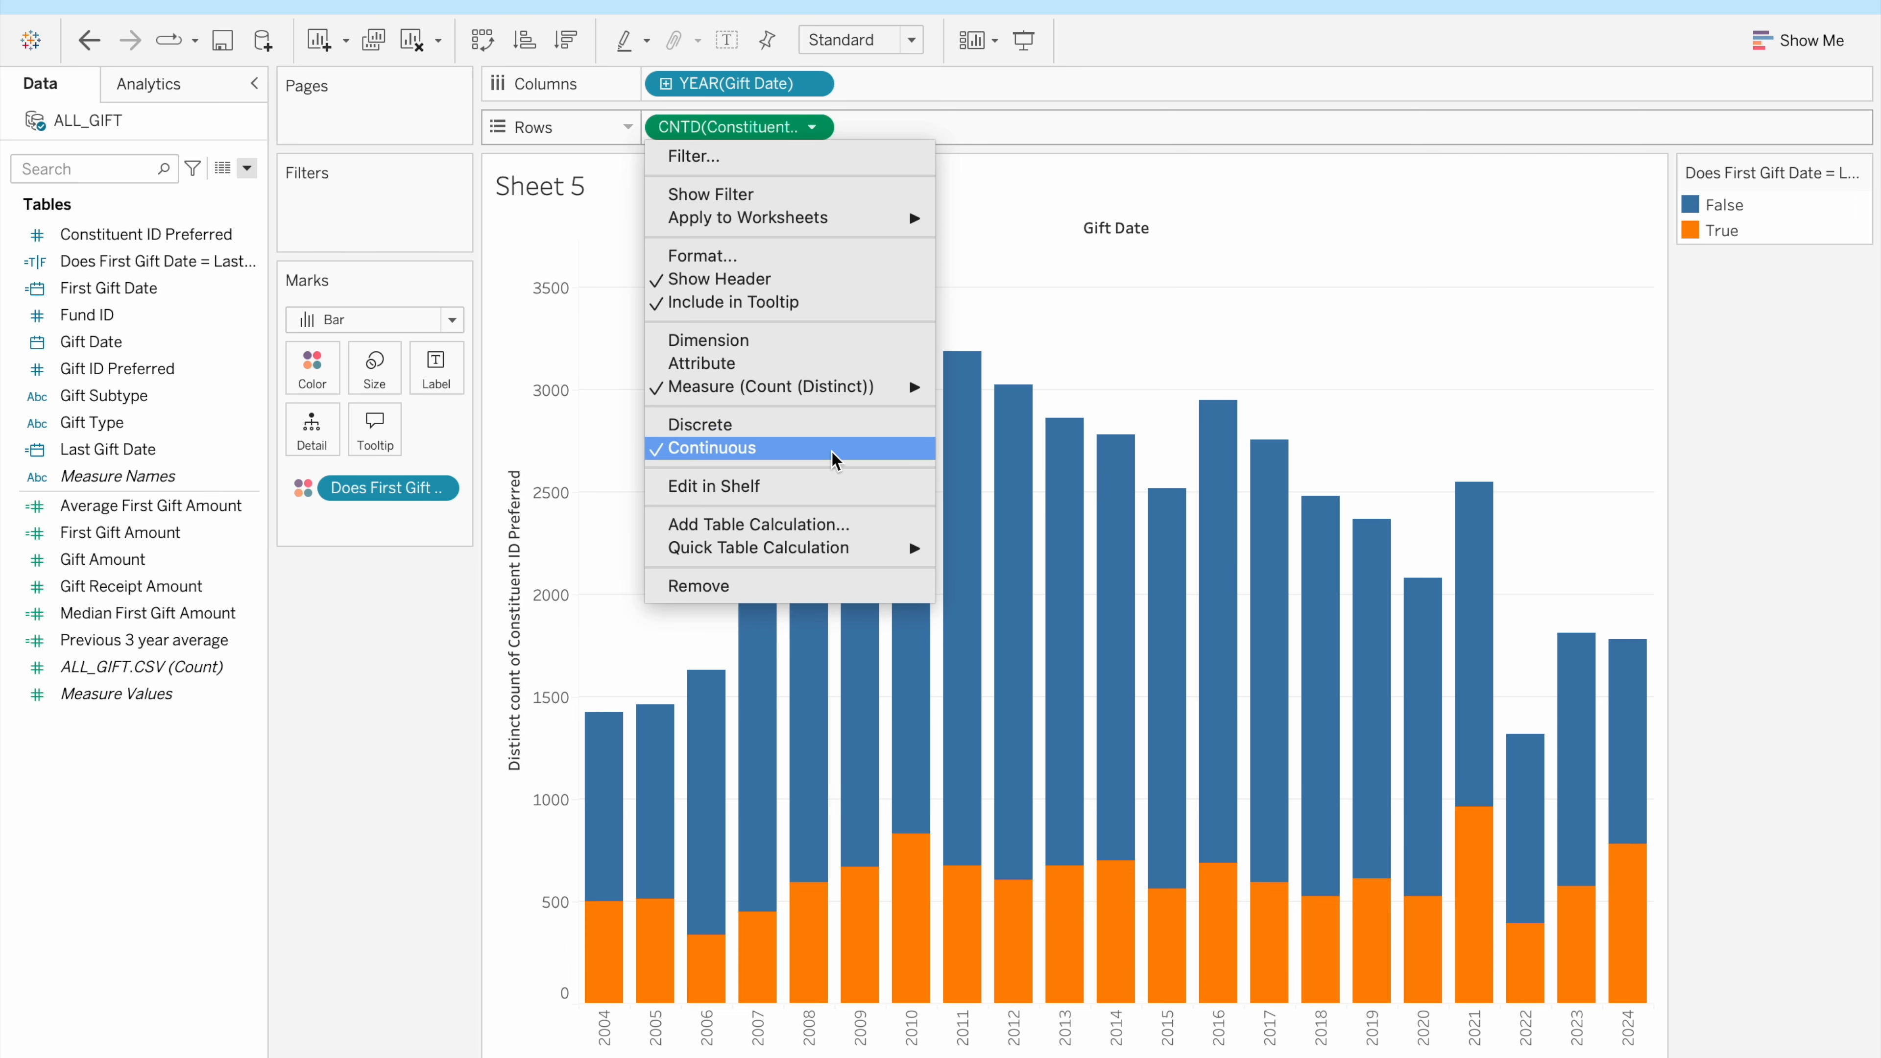
mouse_move(832, 550)
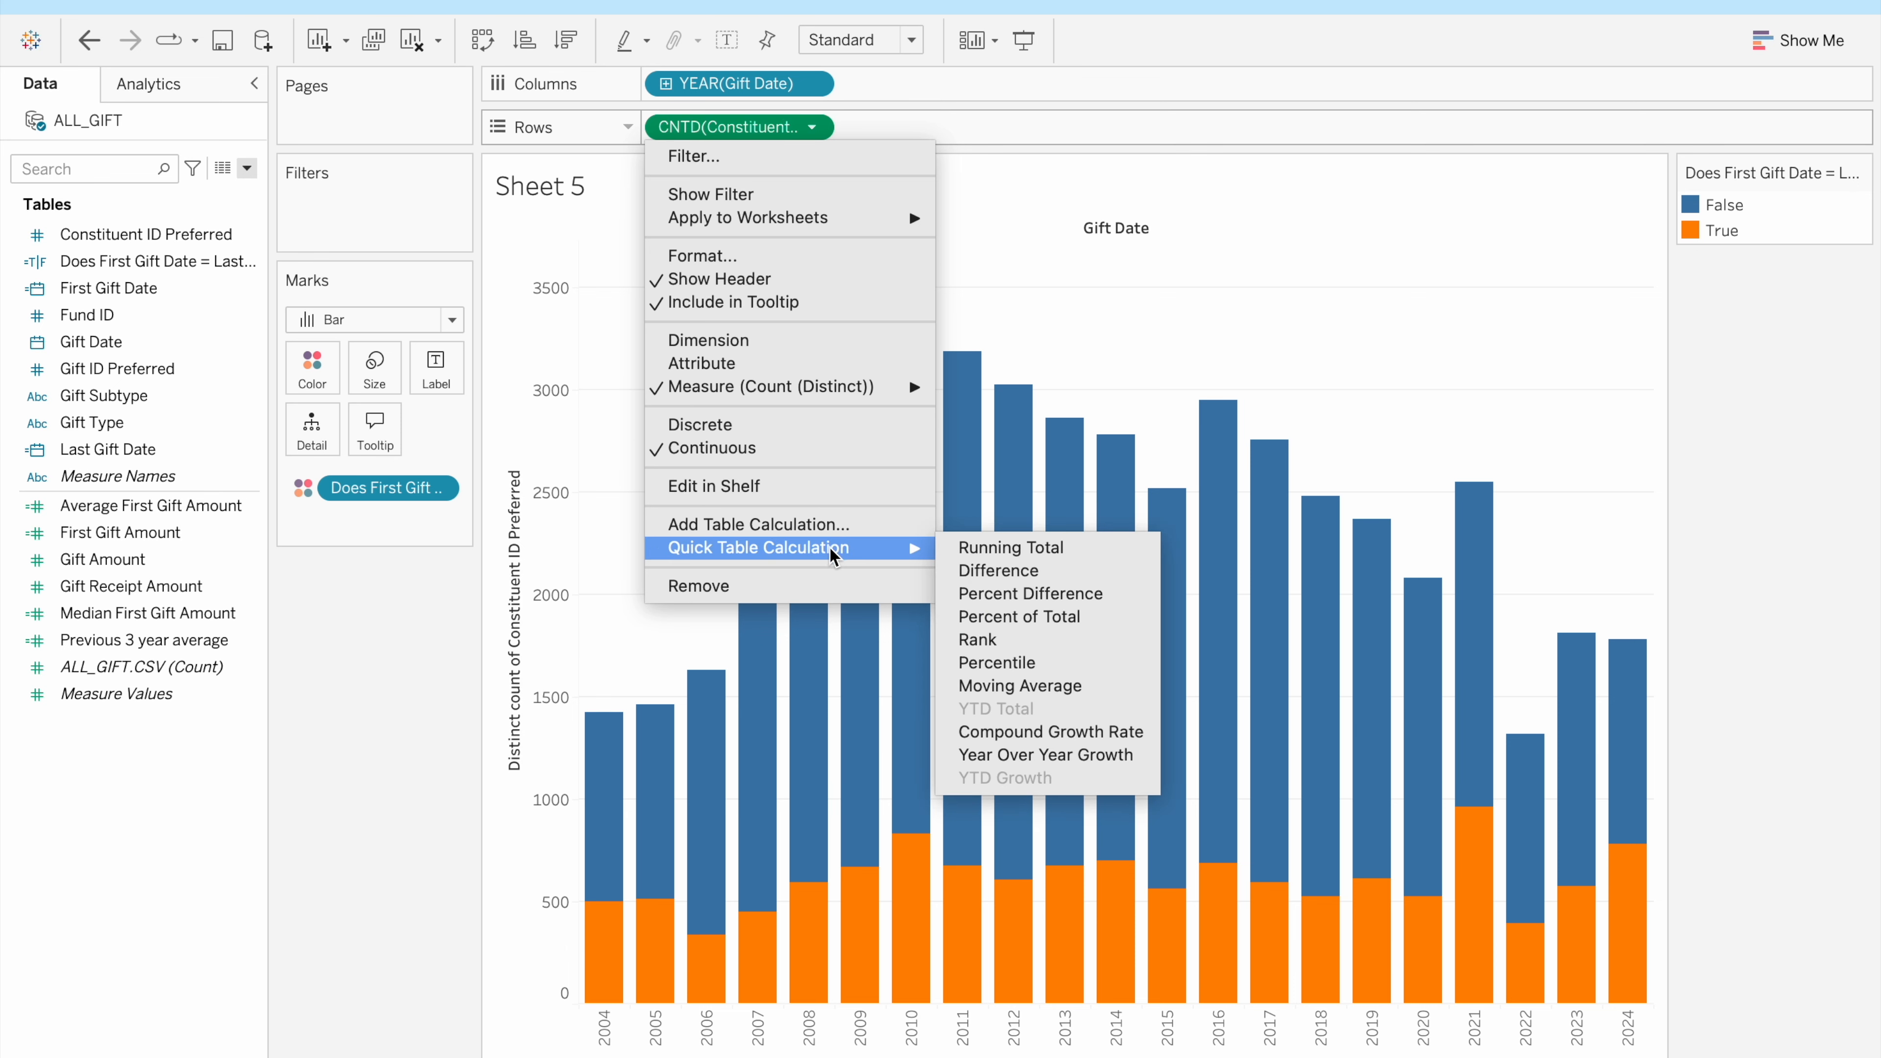
click(987, 617)
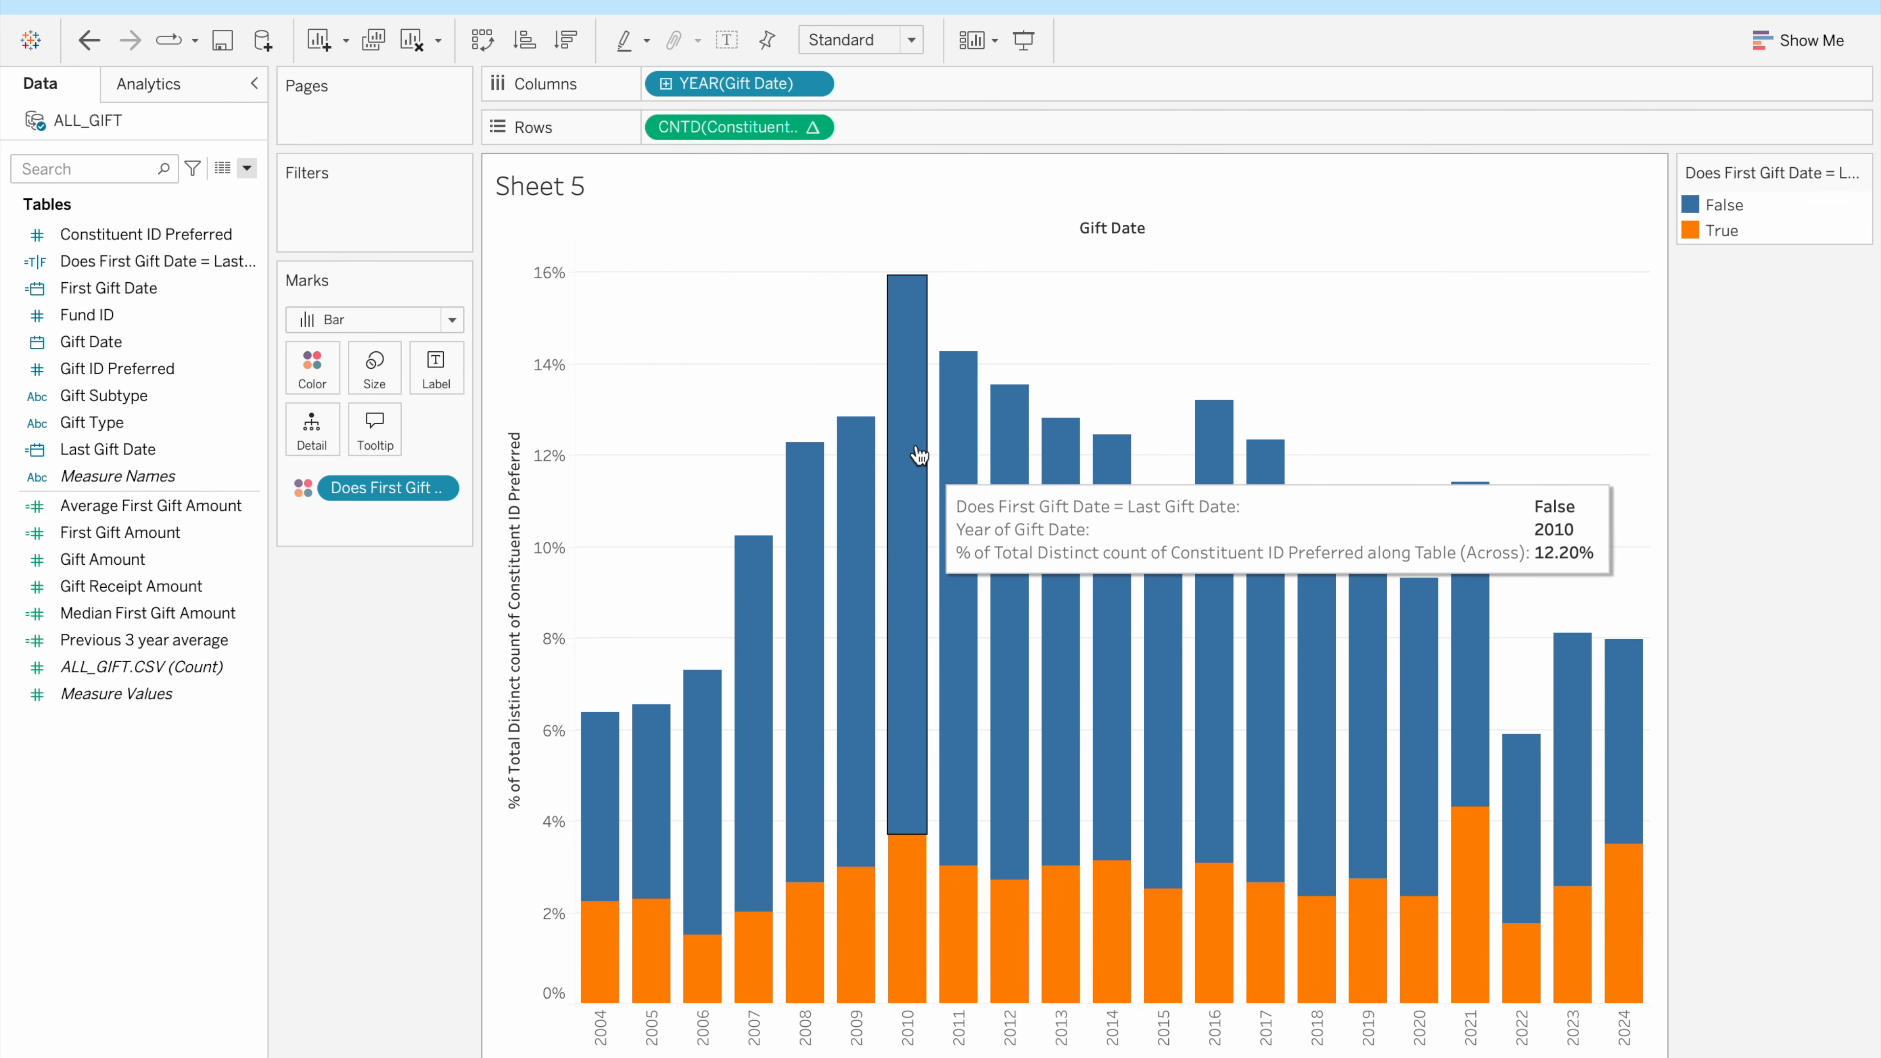
click(813, 128)
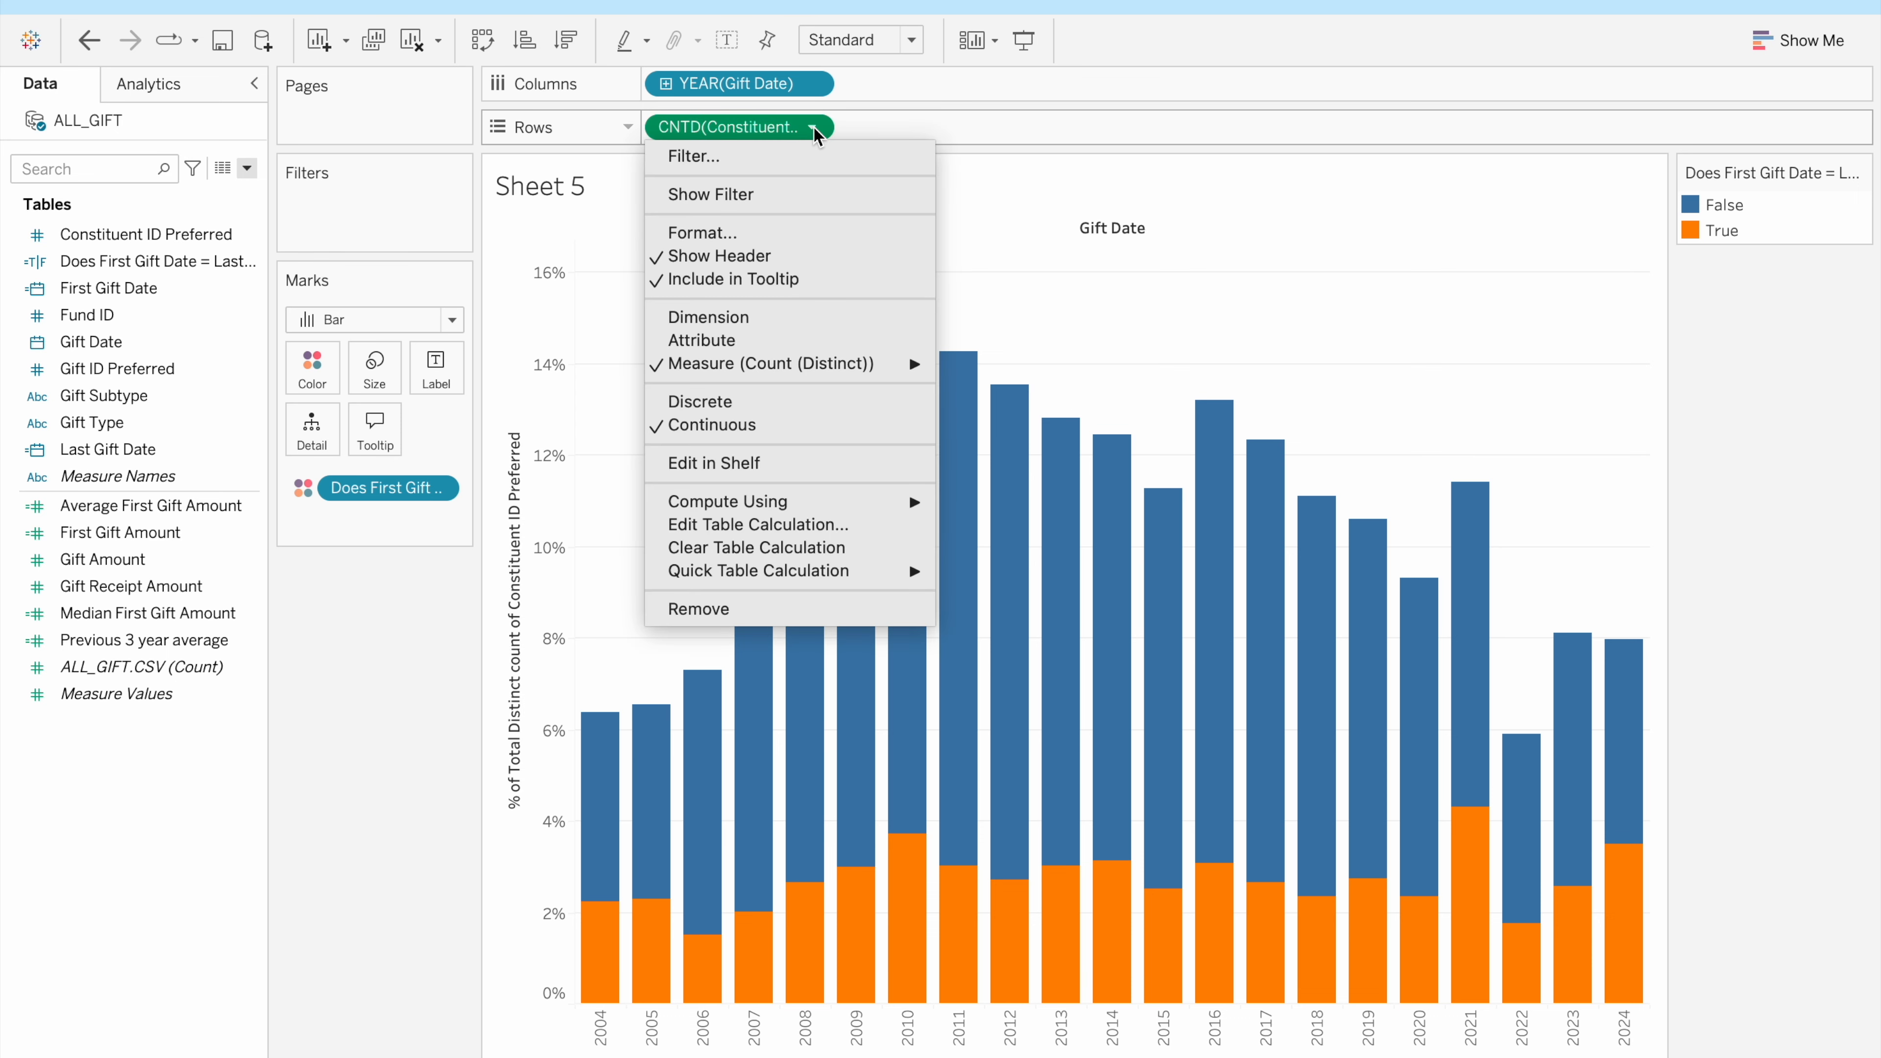
mouse_move(828, 501)
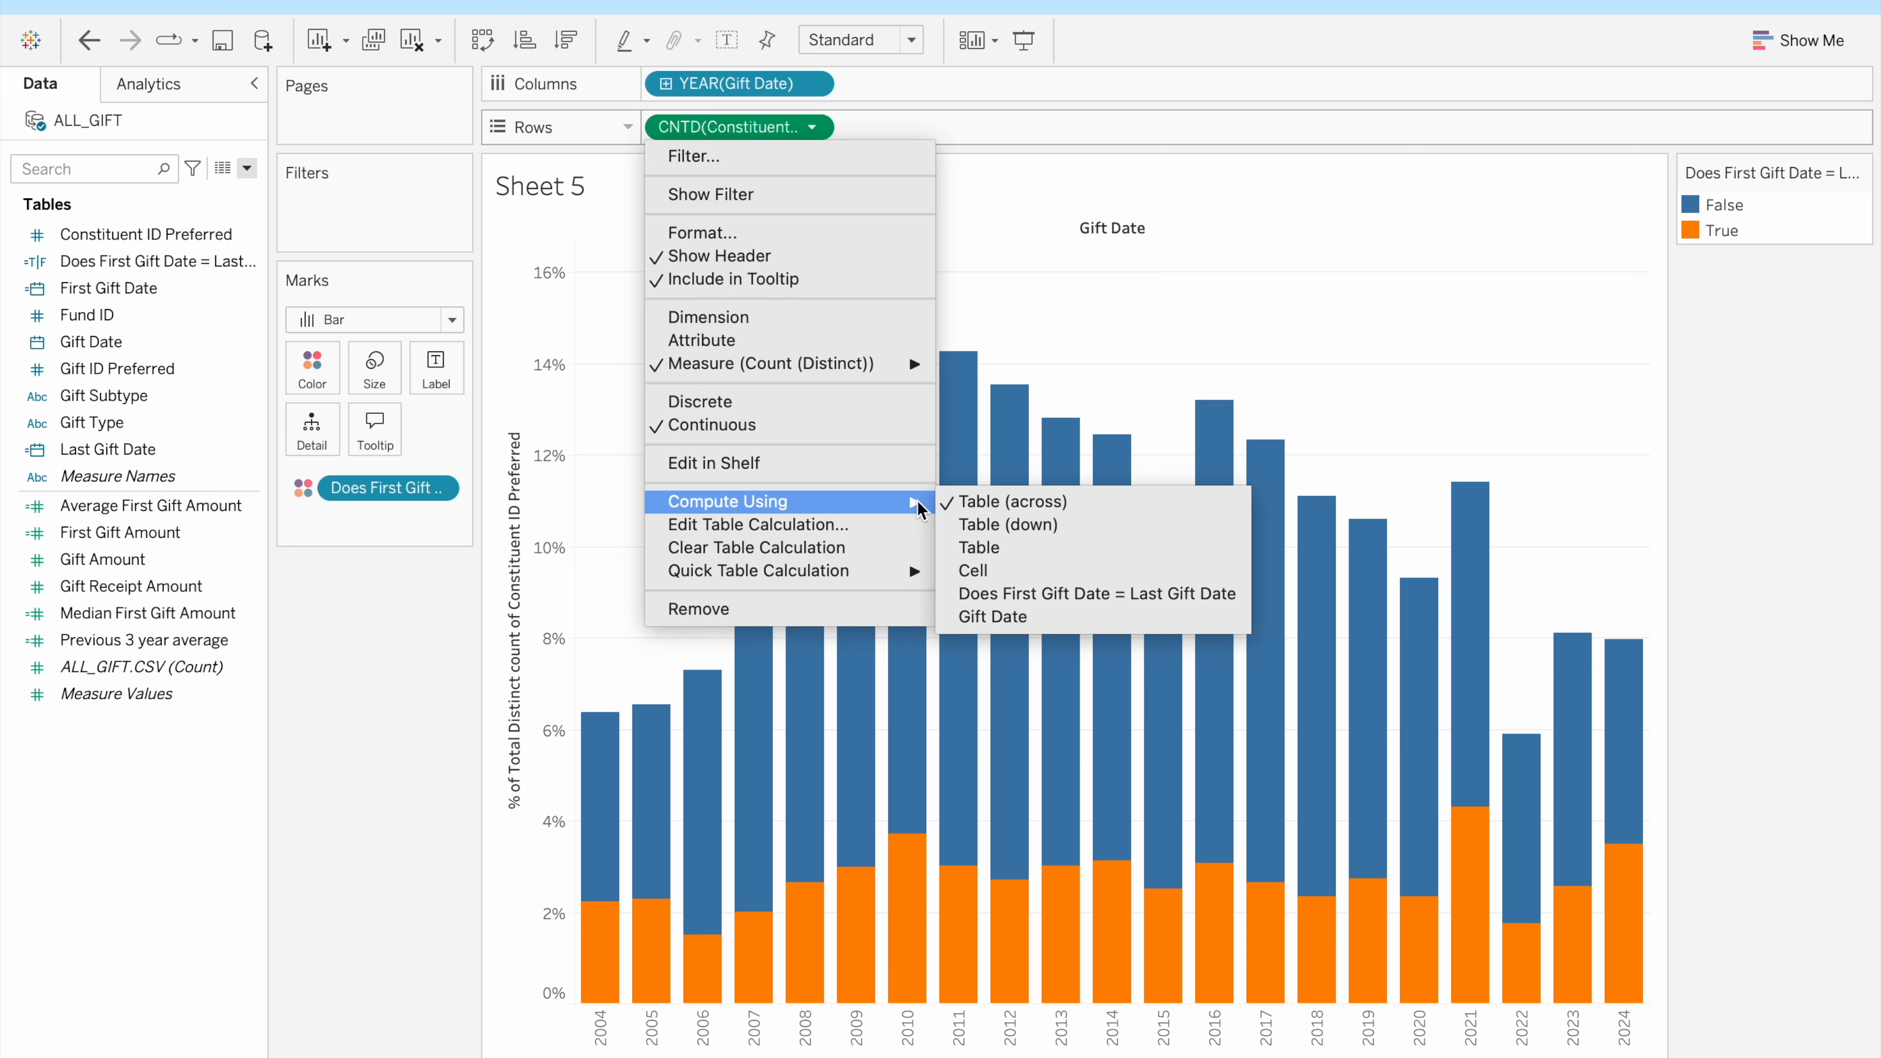
click(996, 525)
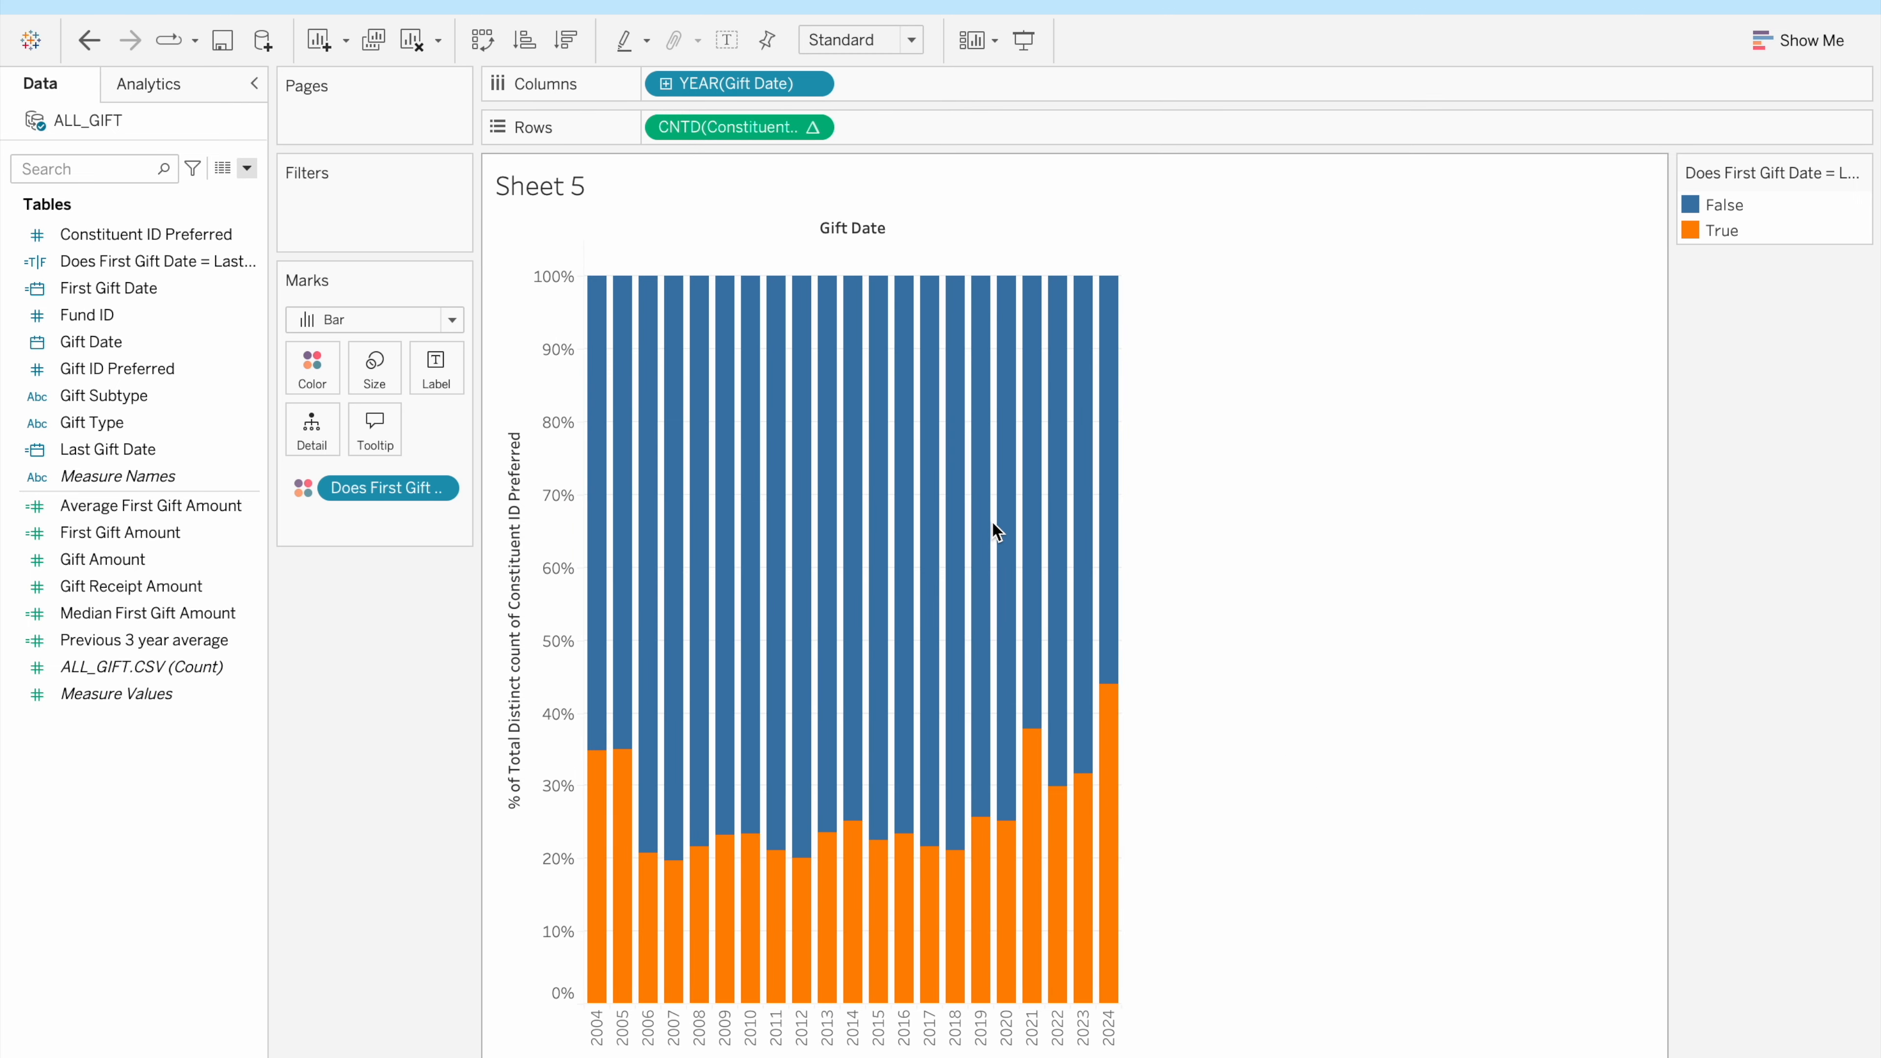
Widen the year bars and narrow the data pane and marks card so the whole chart through 2024 fits in view
click(1118, 520)
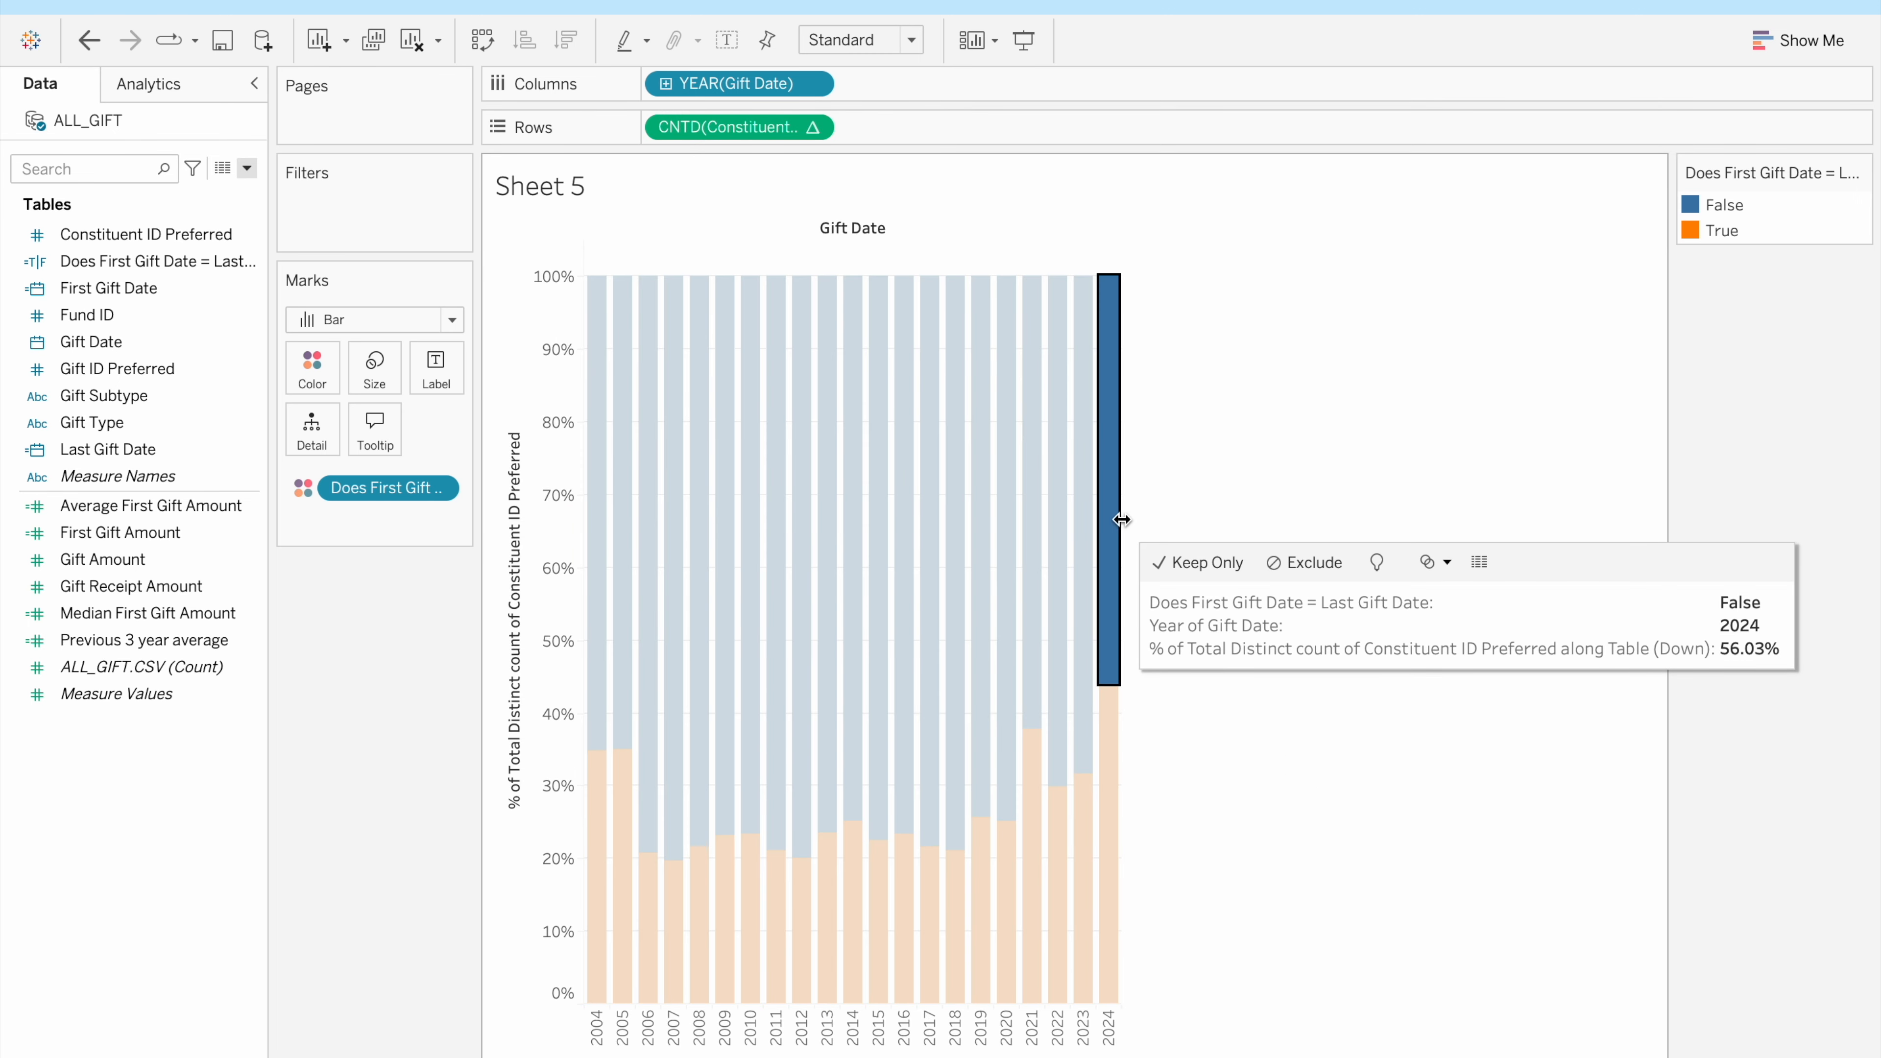
click(1124, 520)
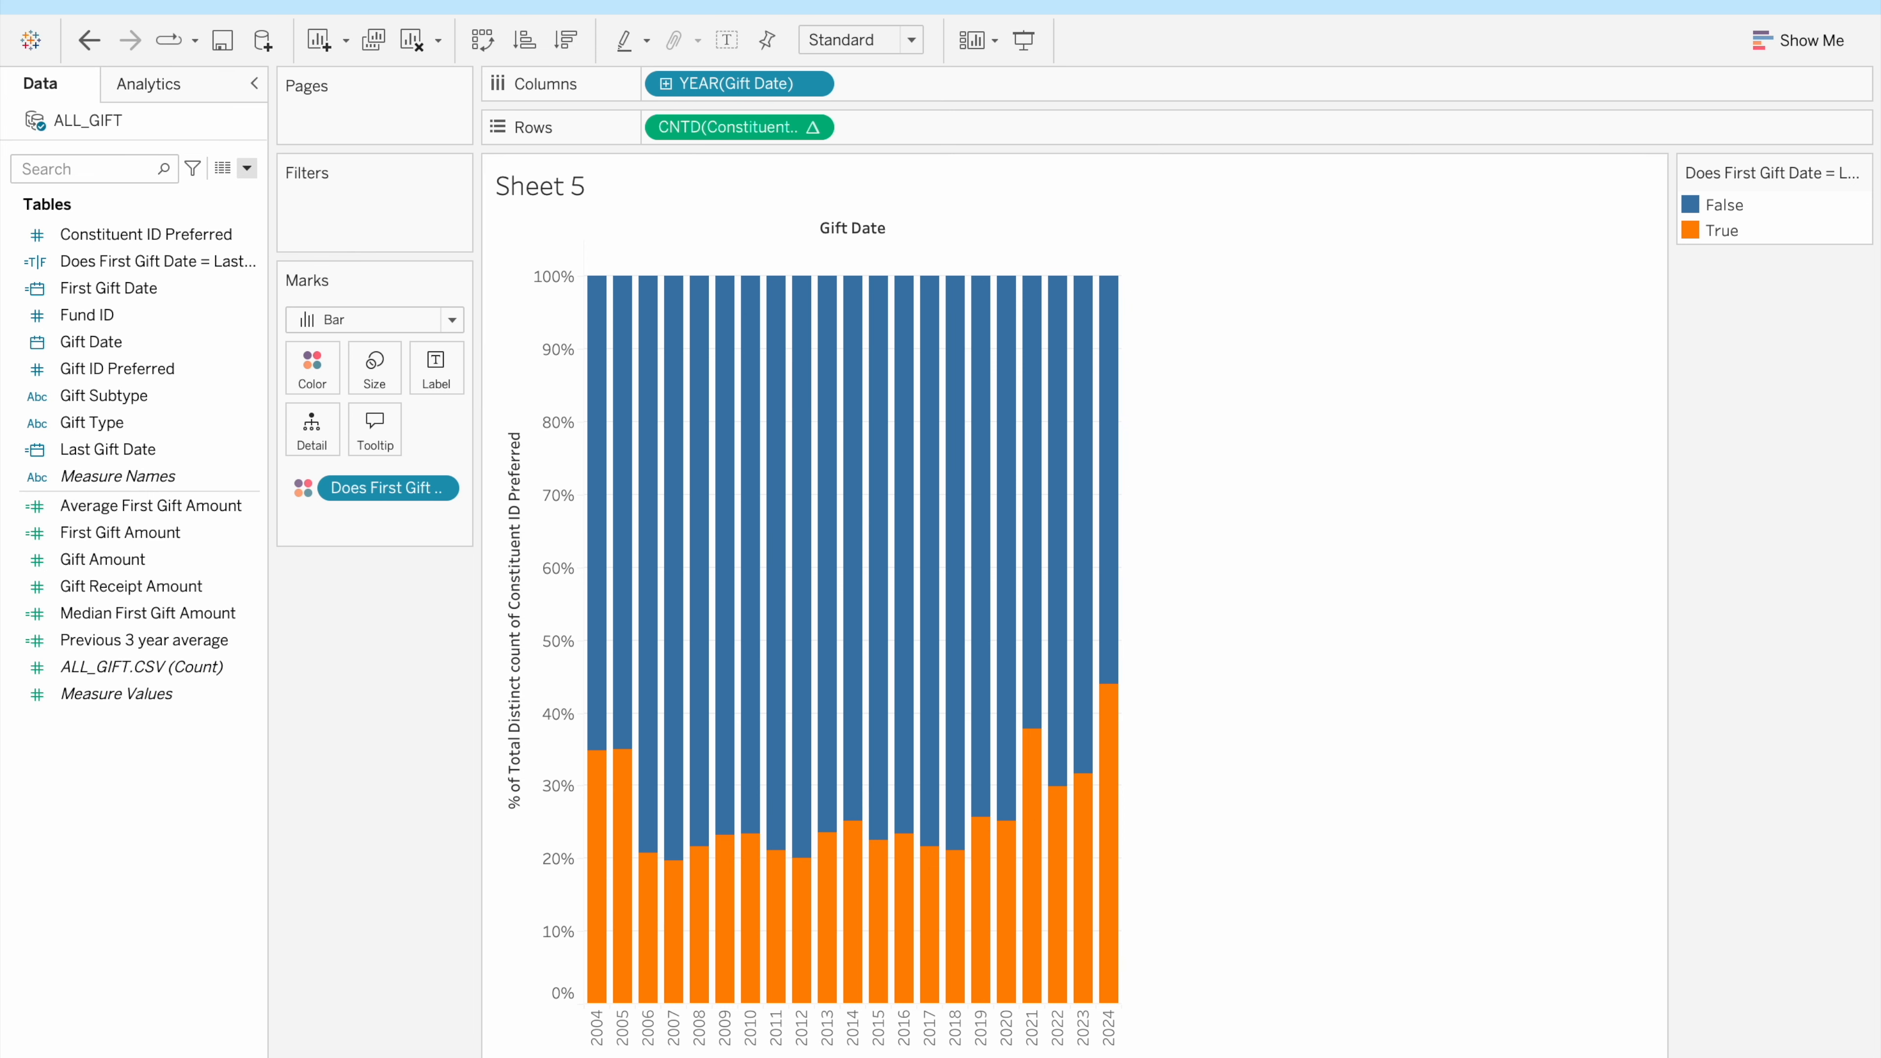
drag(1118, 1022, 1134, 1027)
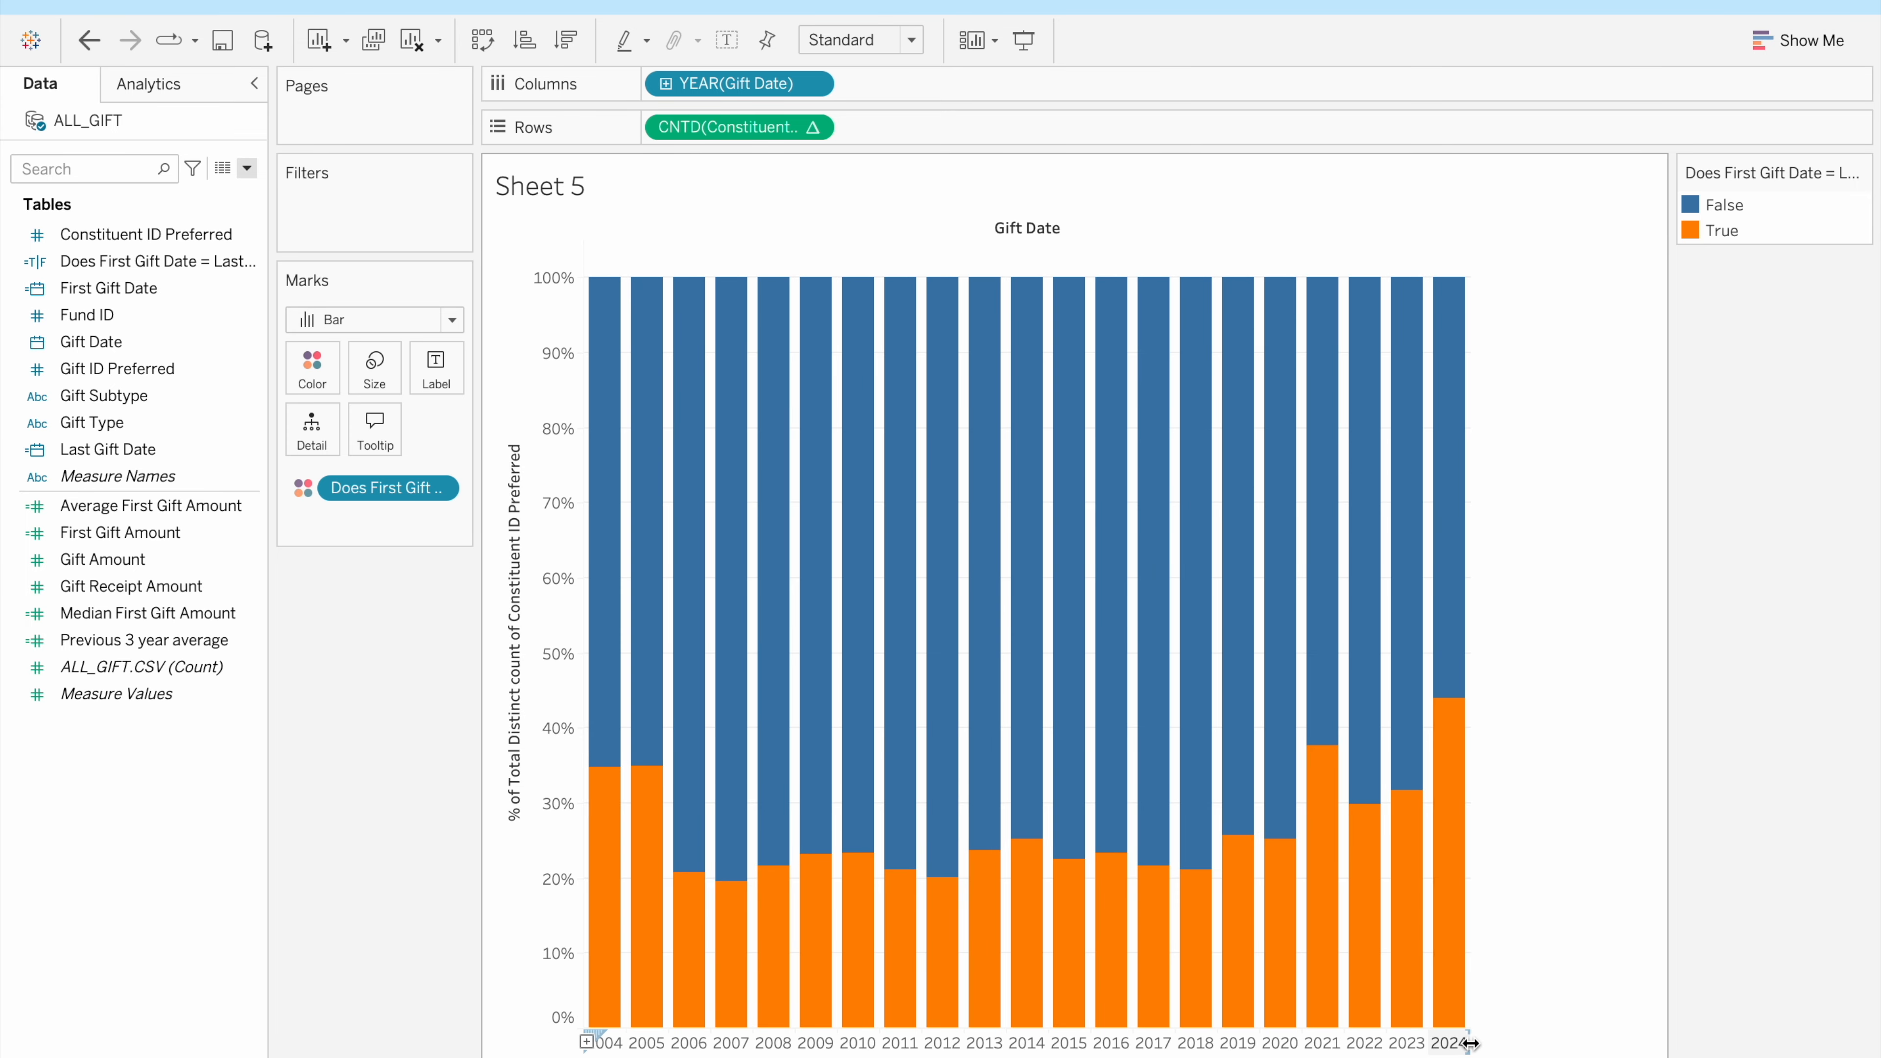
drag(1474, 1048, 1481, 1051)
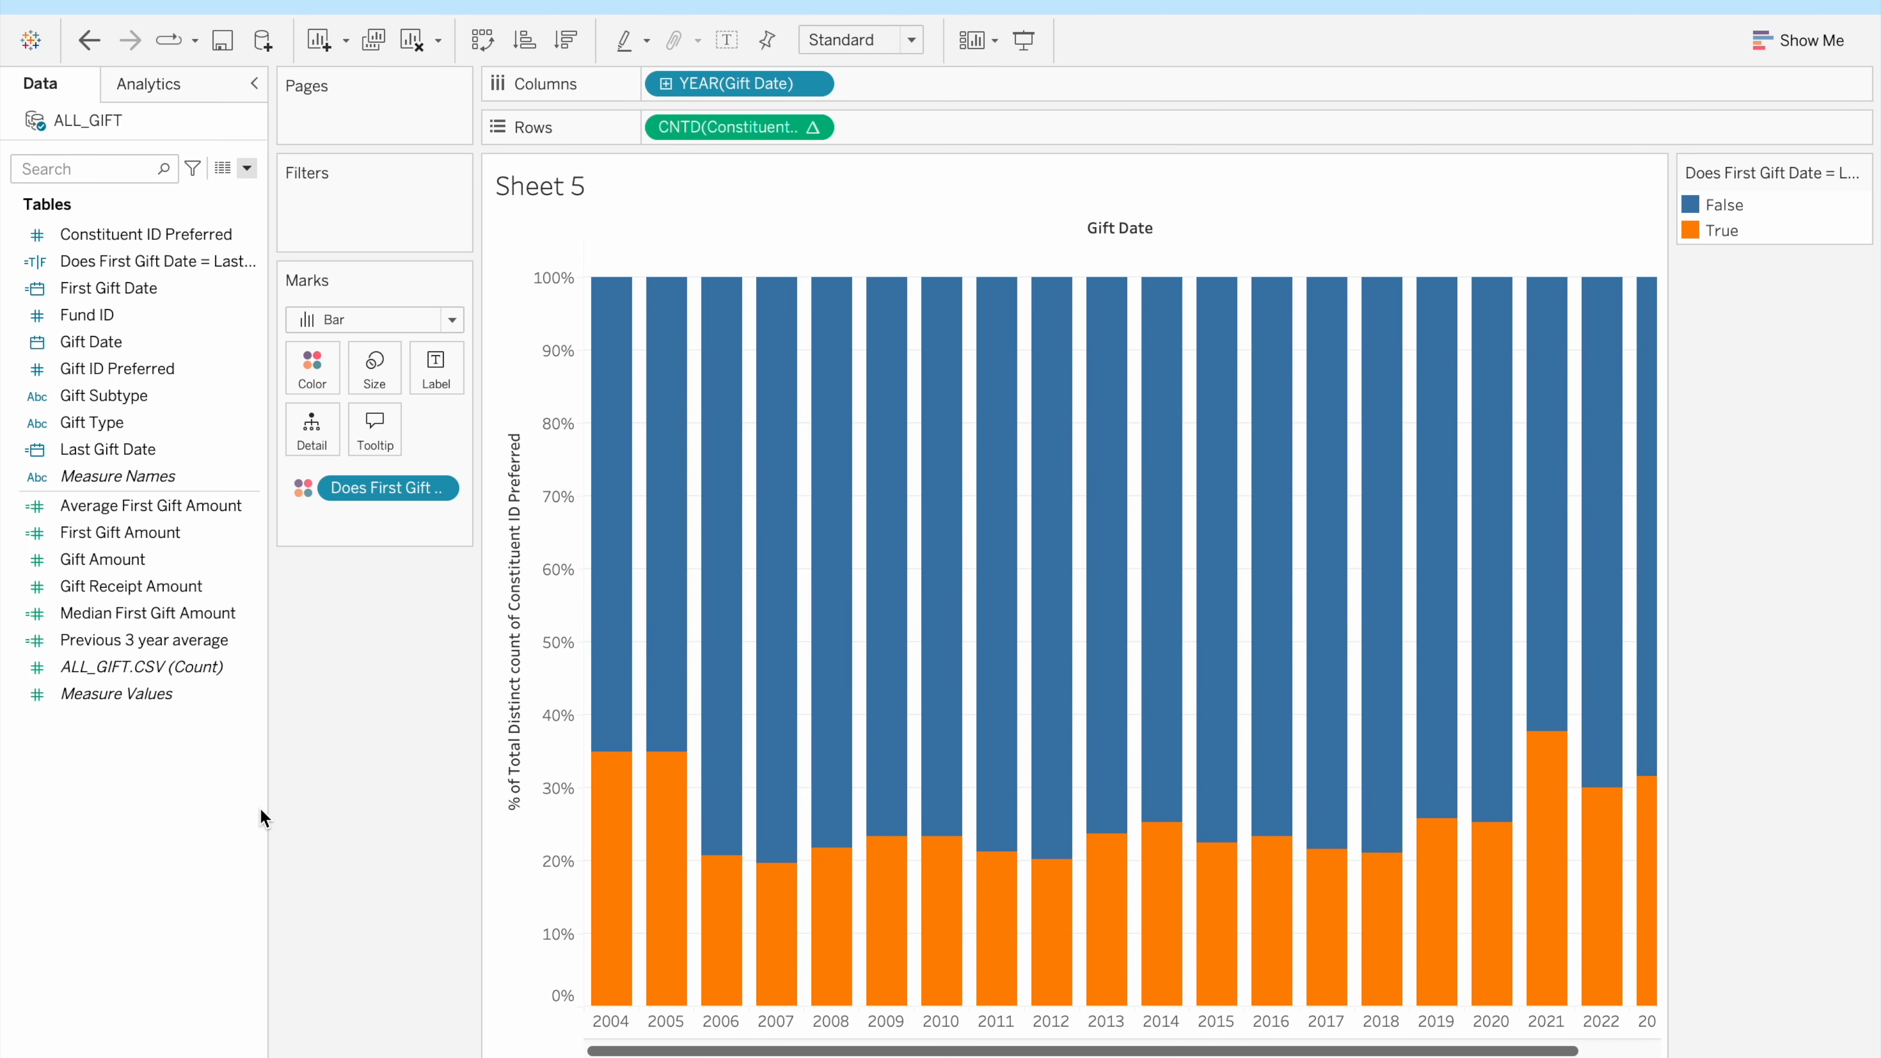
drag(263, 806, 216, 807)
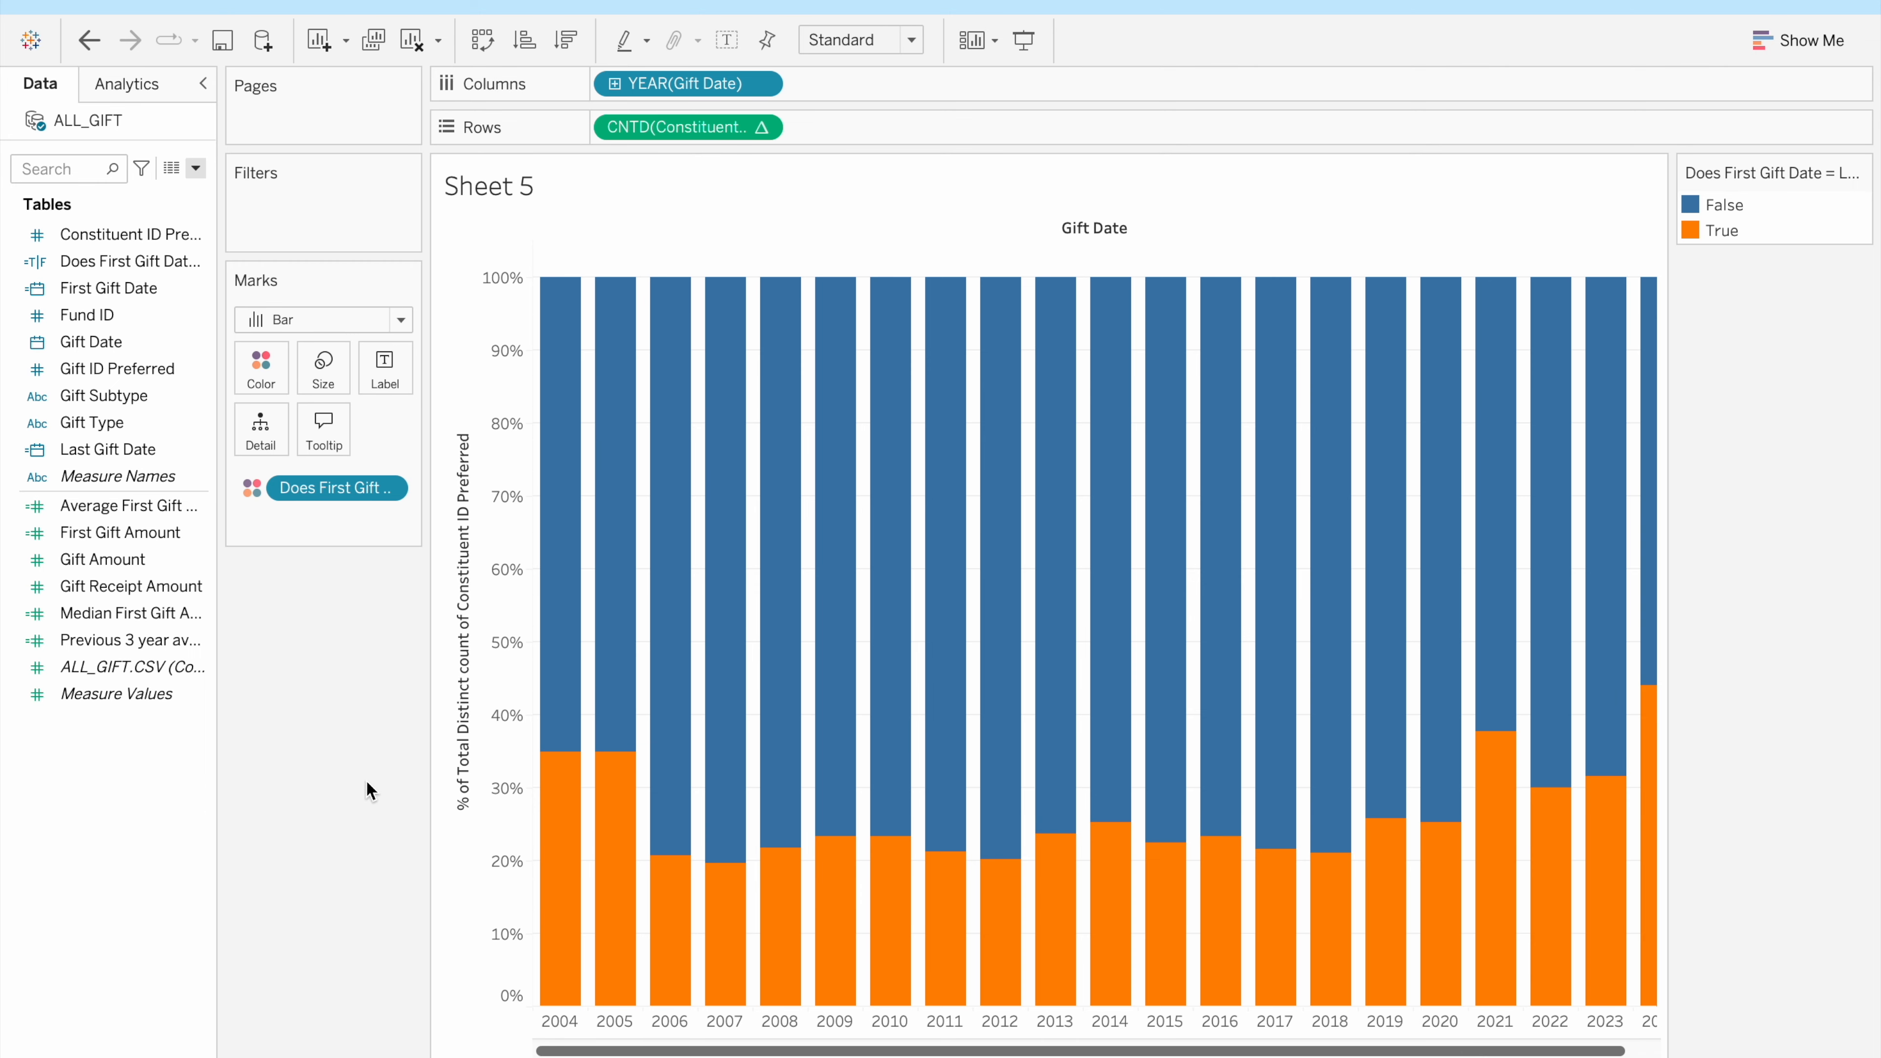
drag(425, 793, 349, 791)
Examine the one-time donor percentages across the years and switch to the presentation slide about gift export times
mouse_move(1571, 687)
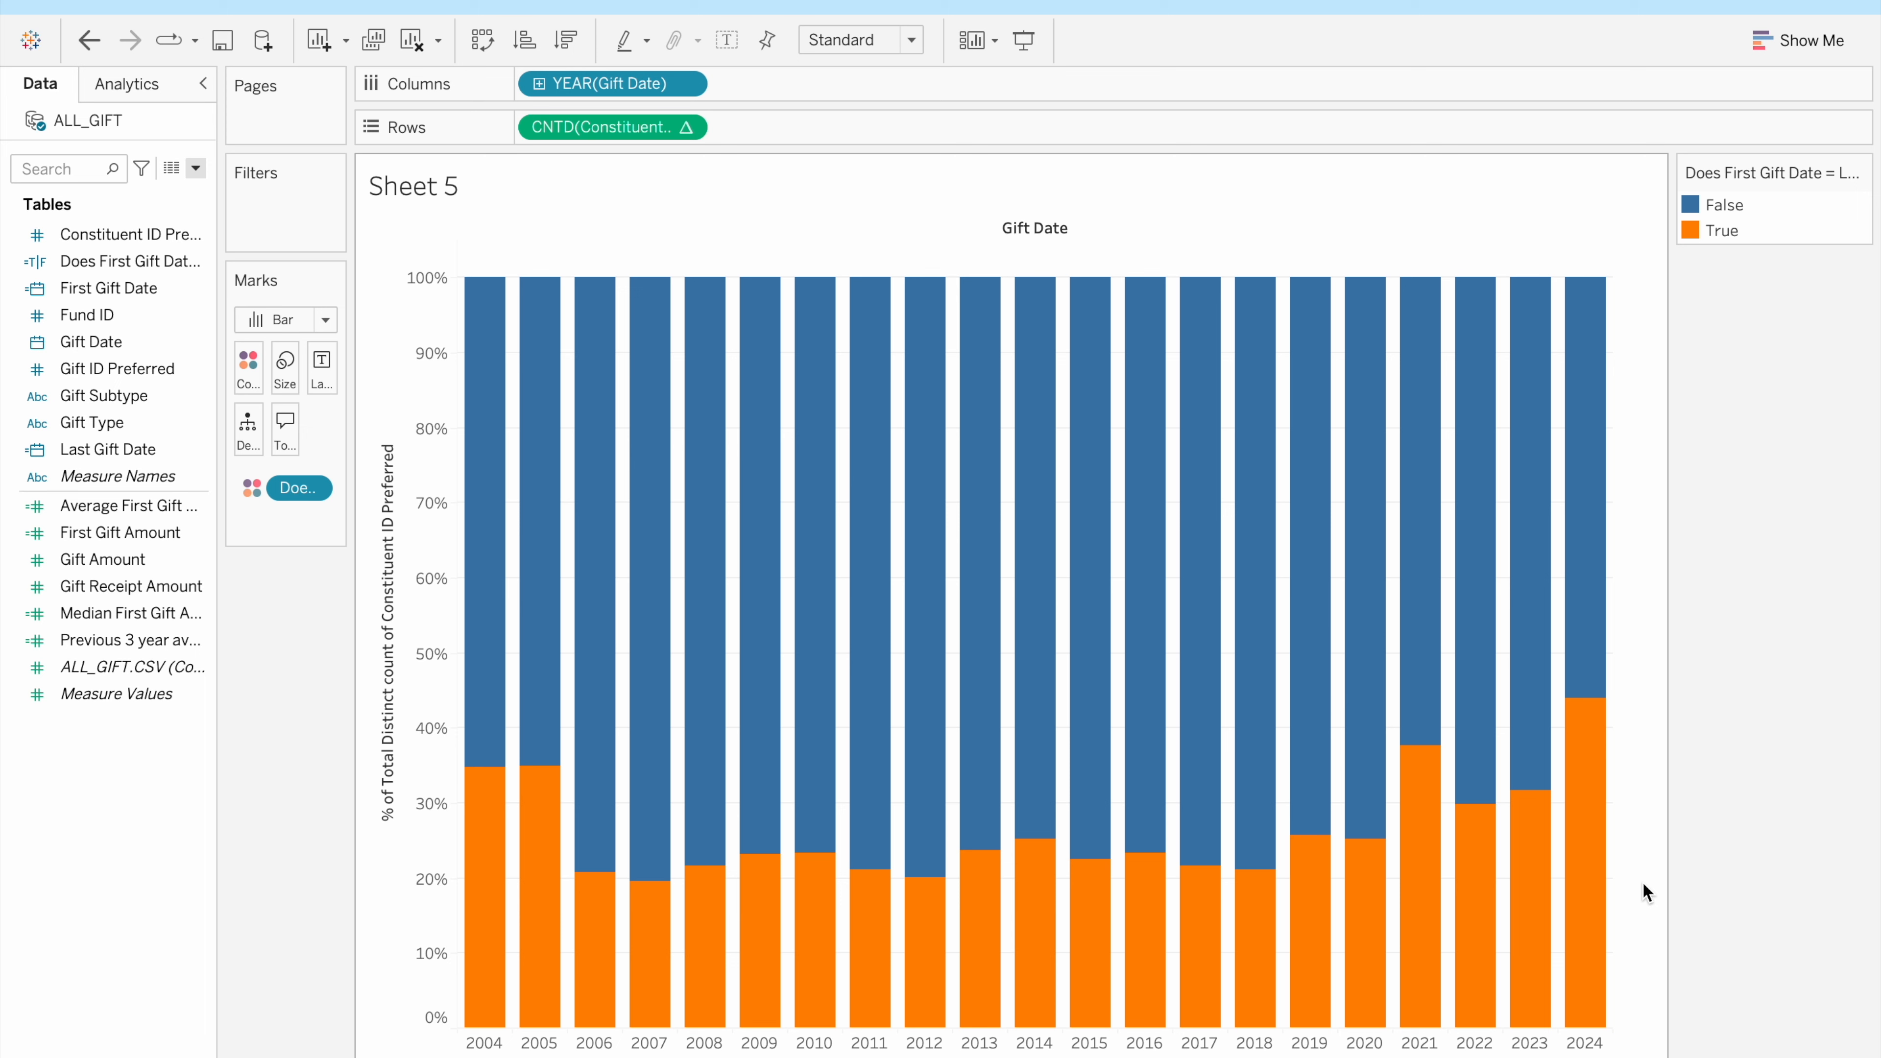
mouse_move(1443, 928)
mouse_move(702, 754)
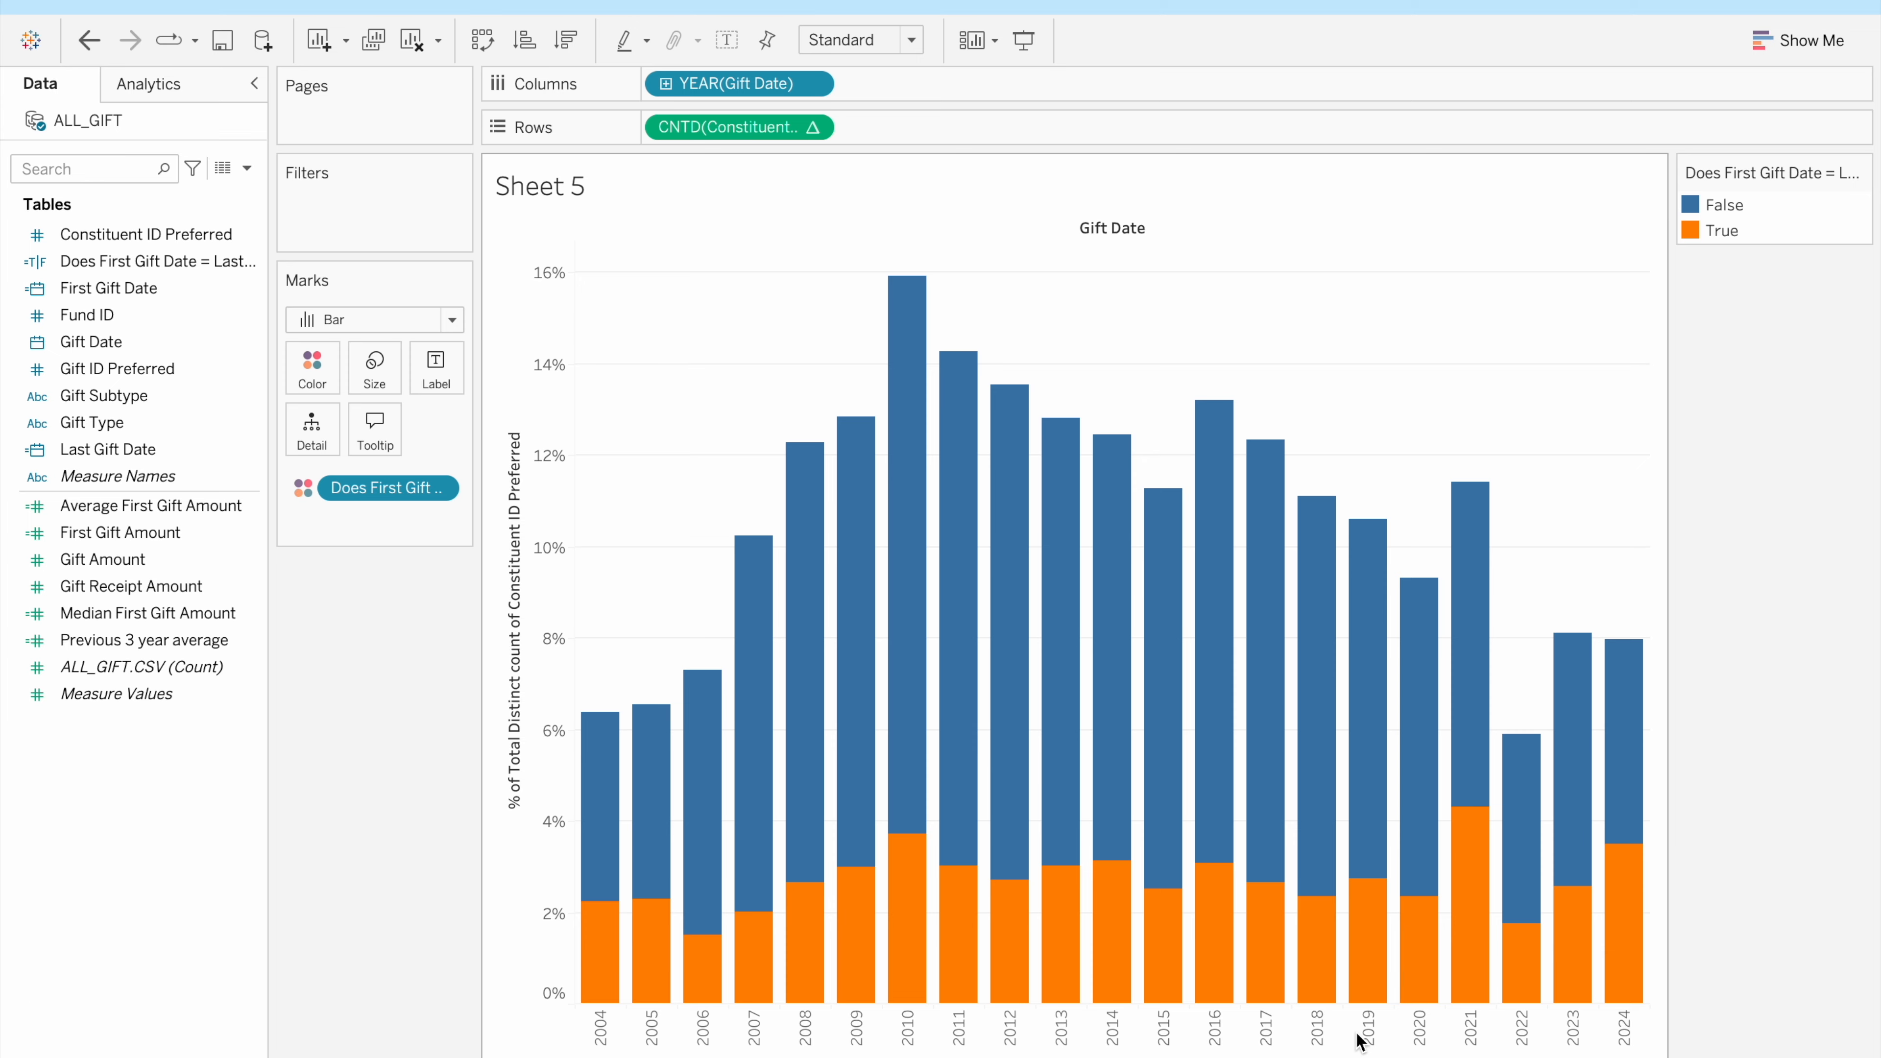
key(ctrl+Right)
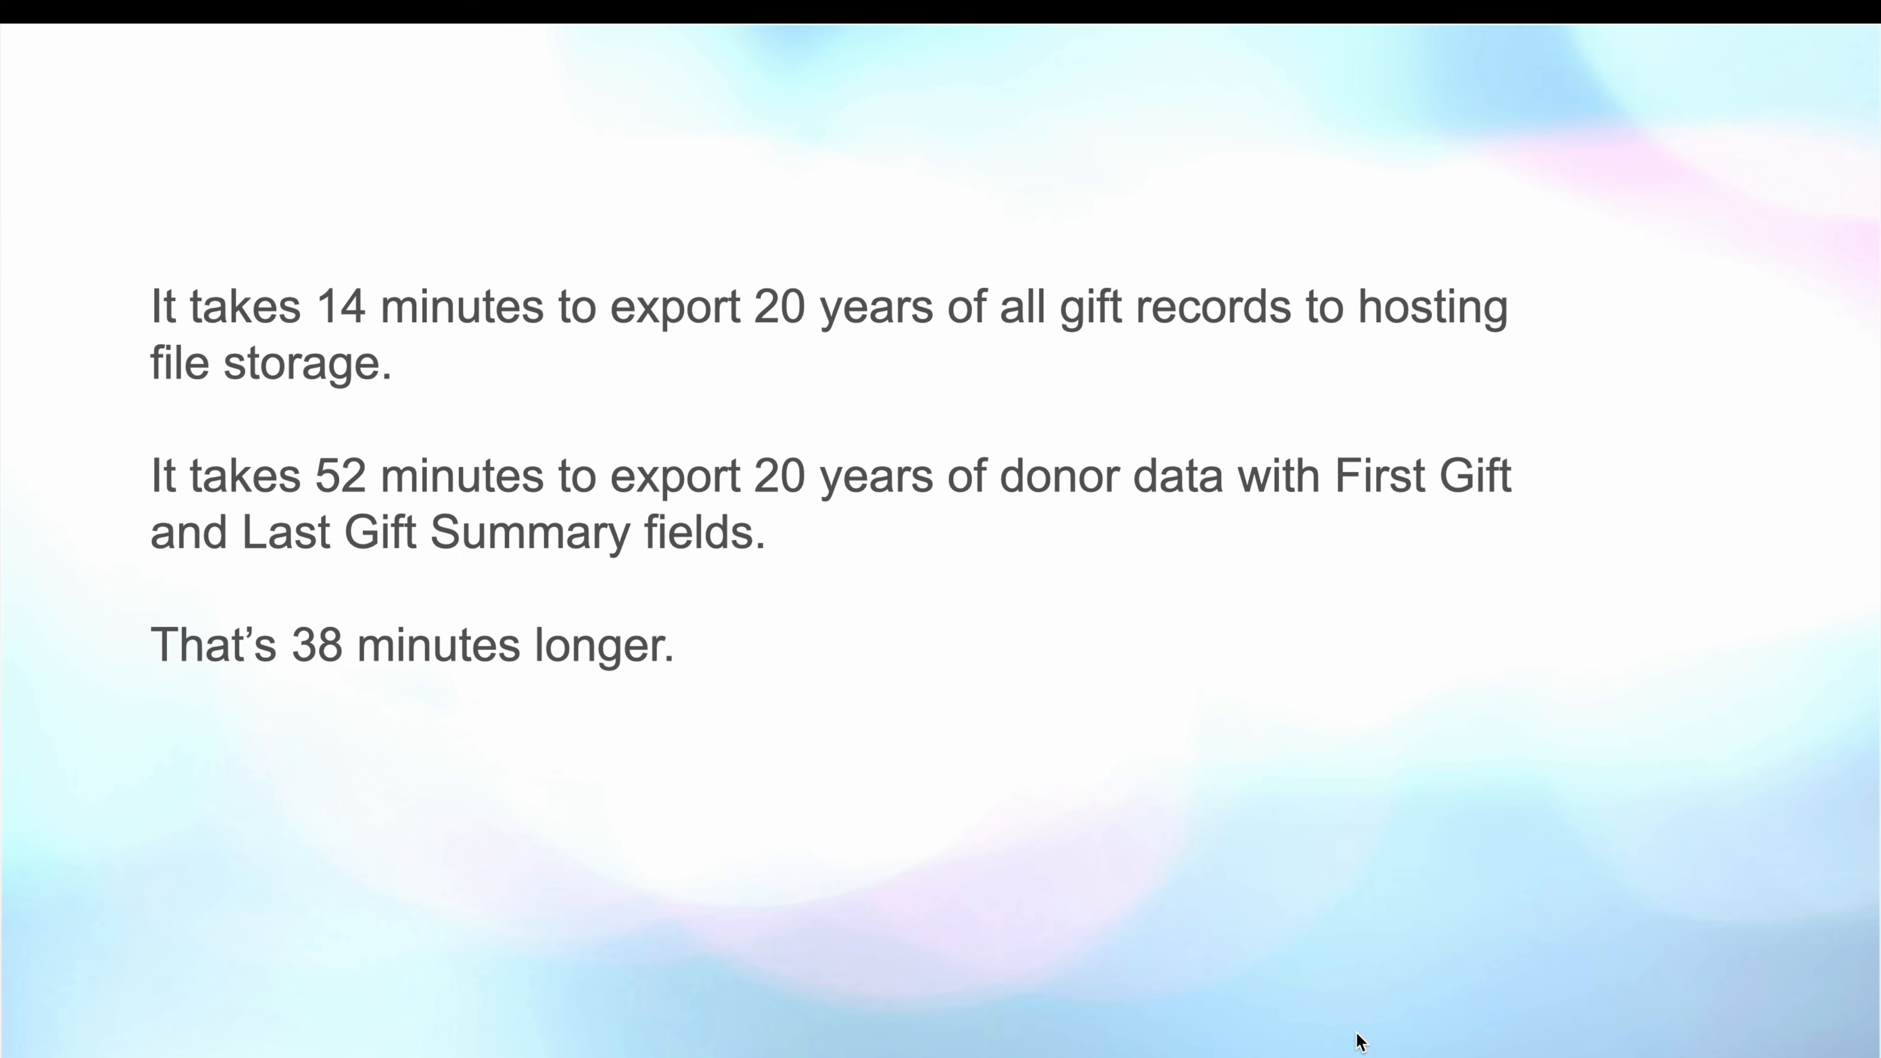